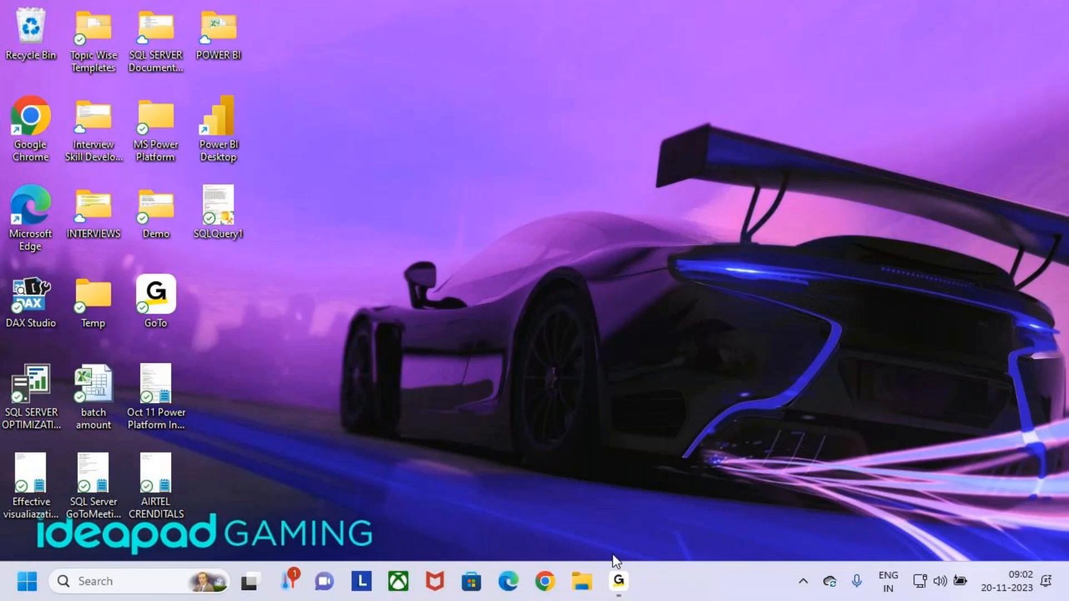
Browse from Desktop through MS Power Platform > Power Apps > 4.Class Notes into BATCH 9 AM.
left_click(586, 589)
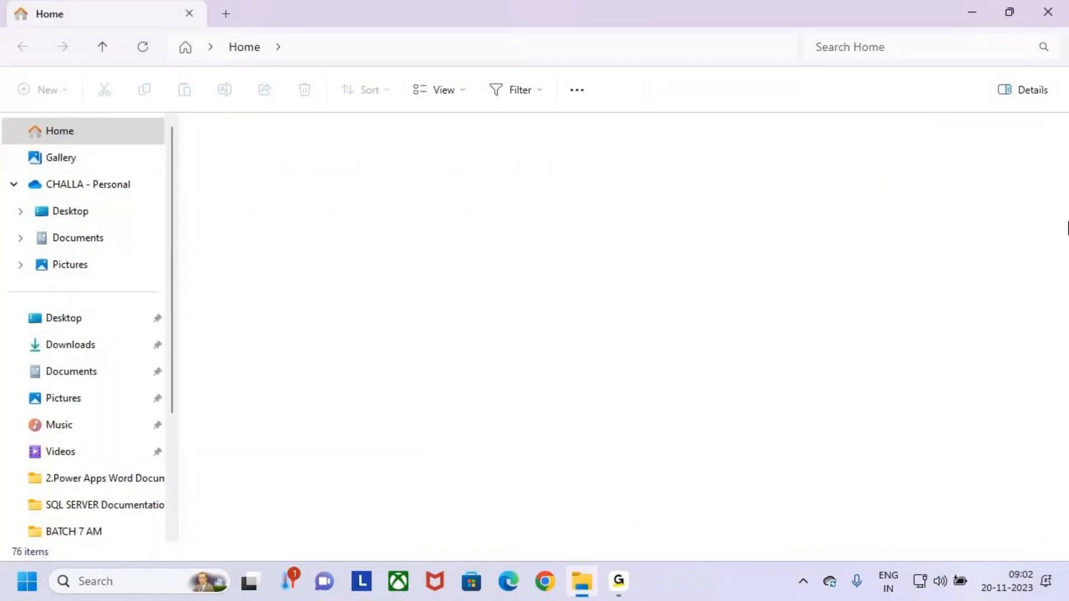
left_click(128, 156)
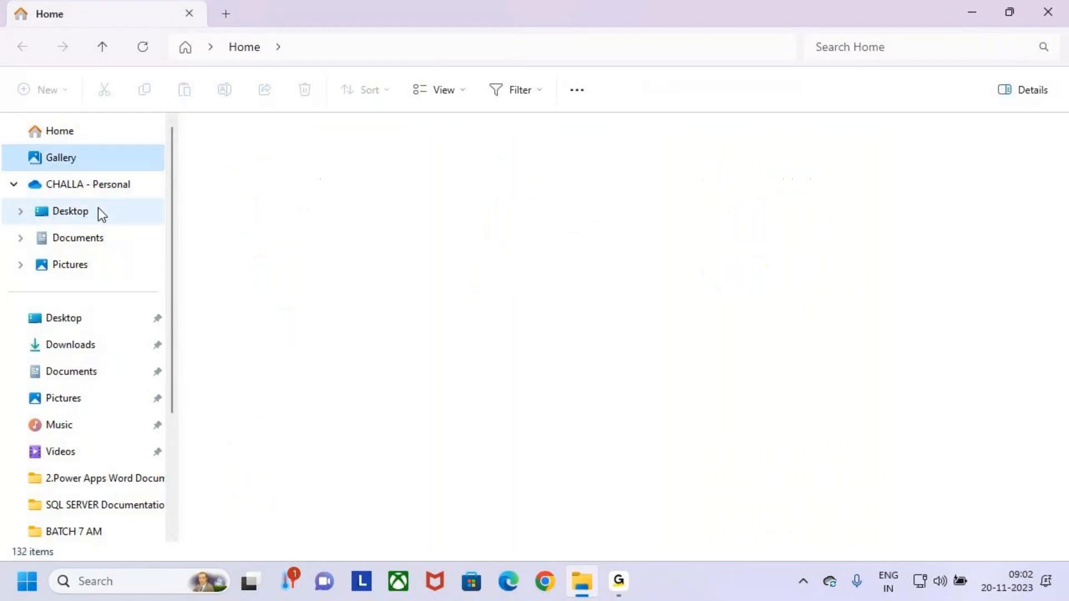
left_click(70, 211)
double_click(205, 229)
left_click(205, 152)
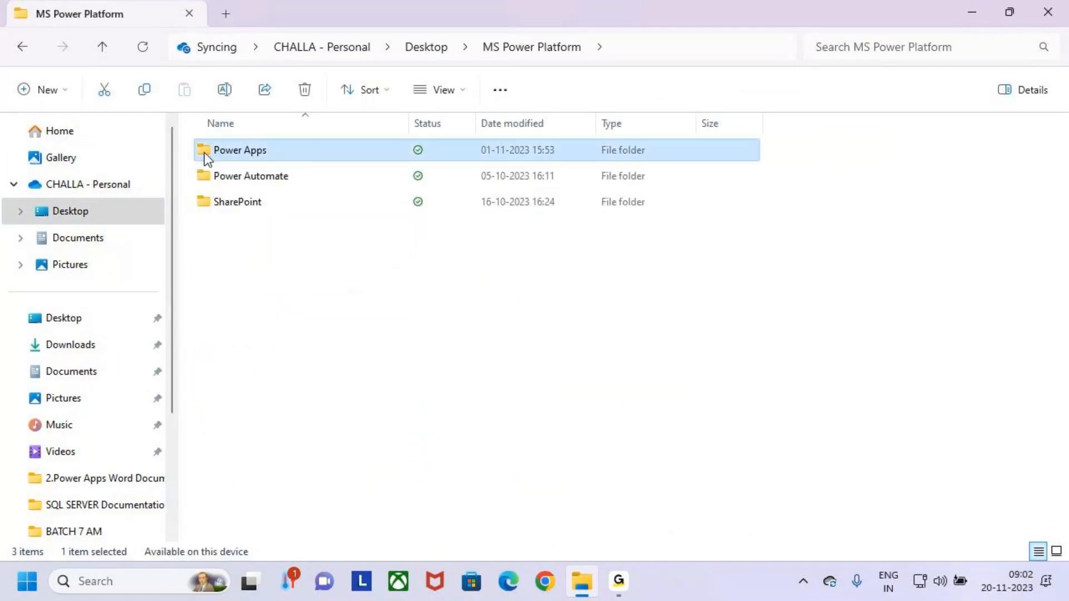
double_click(205, 153)
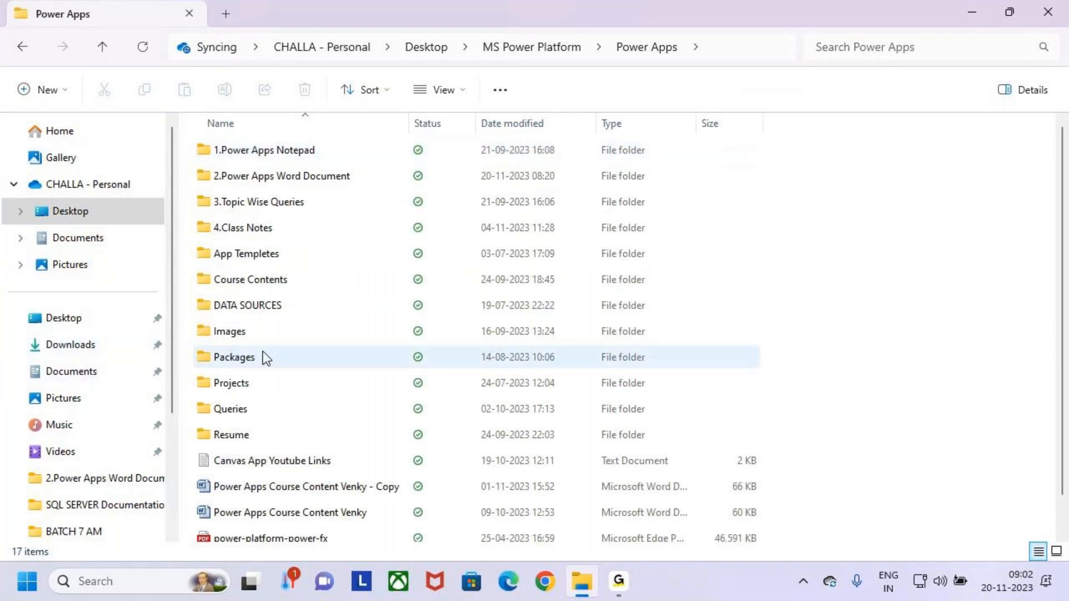
double_click(205, 224)
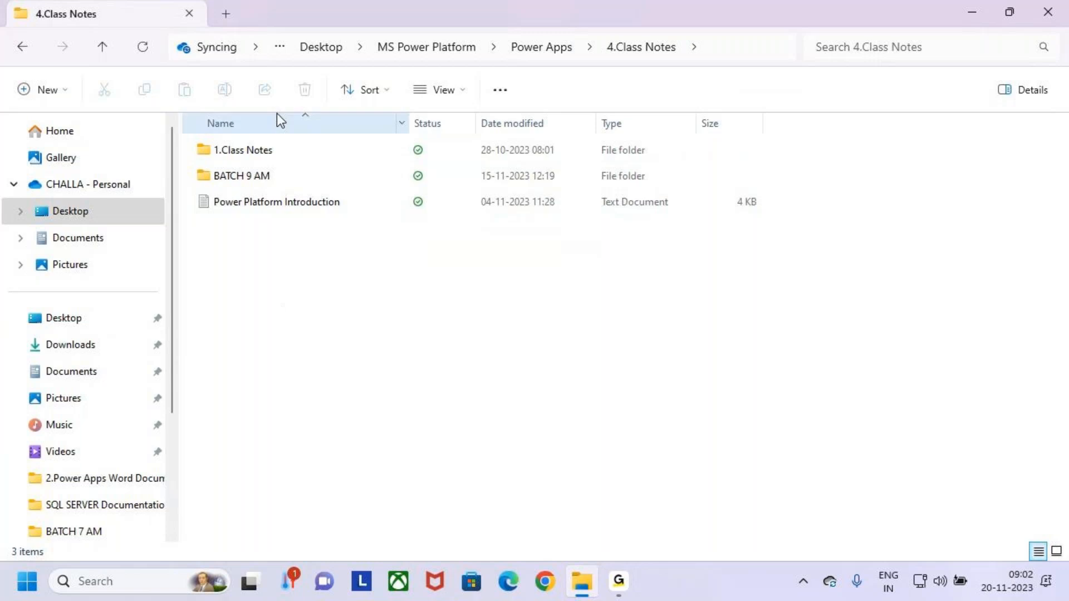
left_click(230, 174)
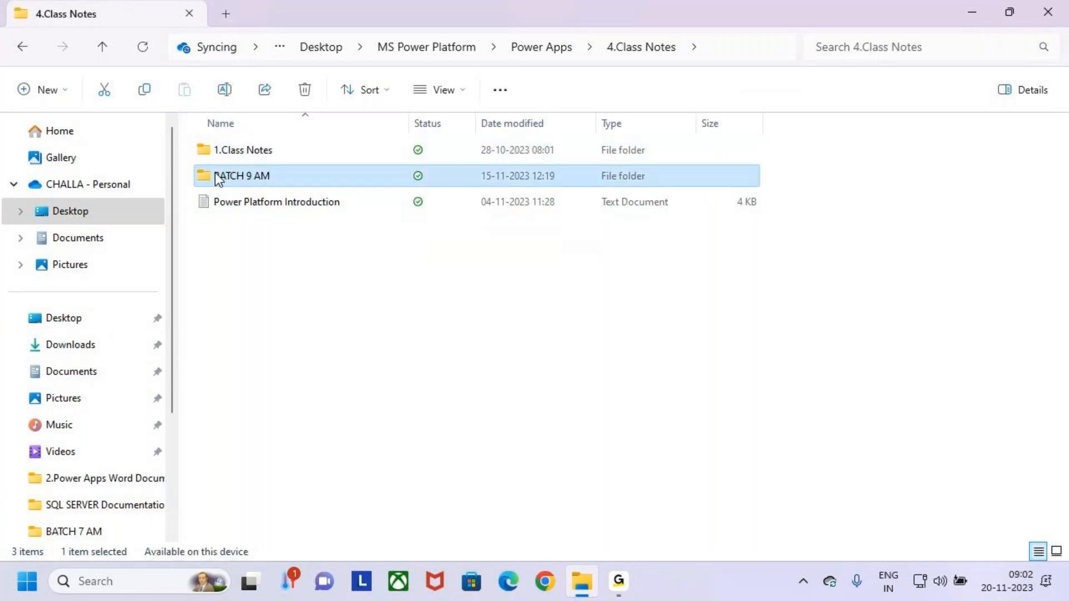
double_click(218, 177)
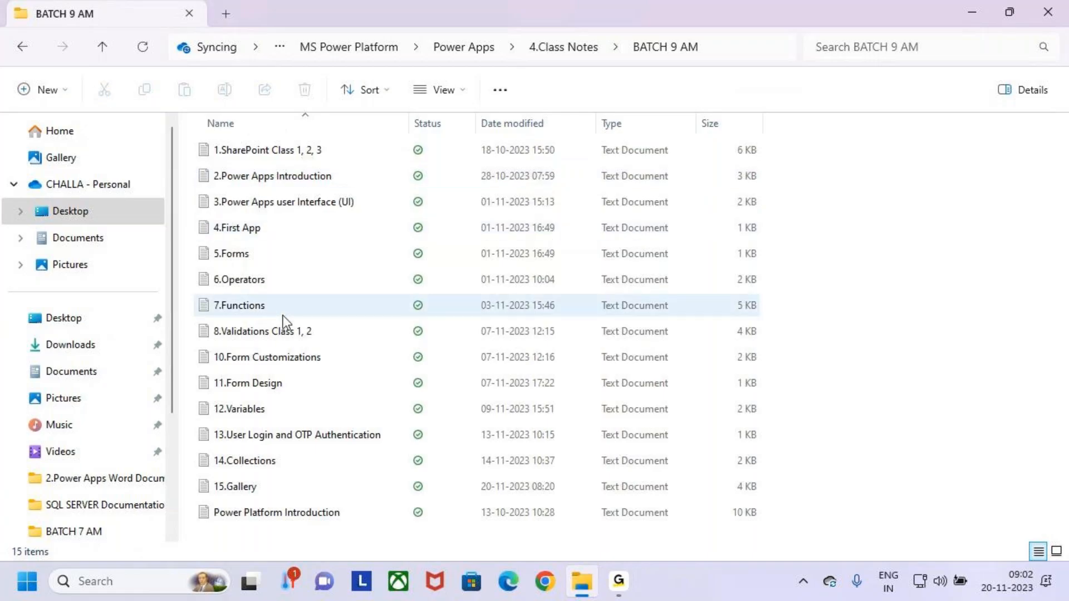
left_click(229, 459)
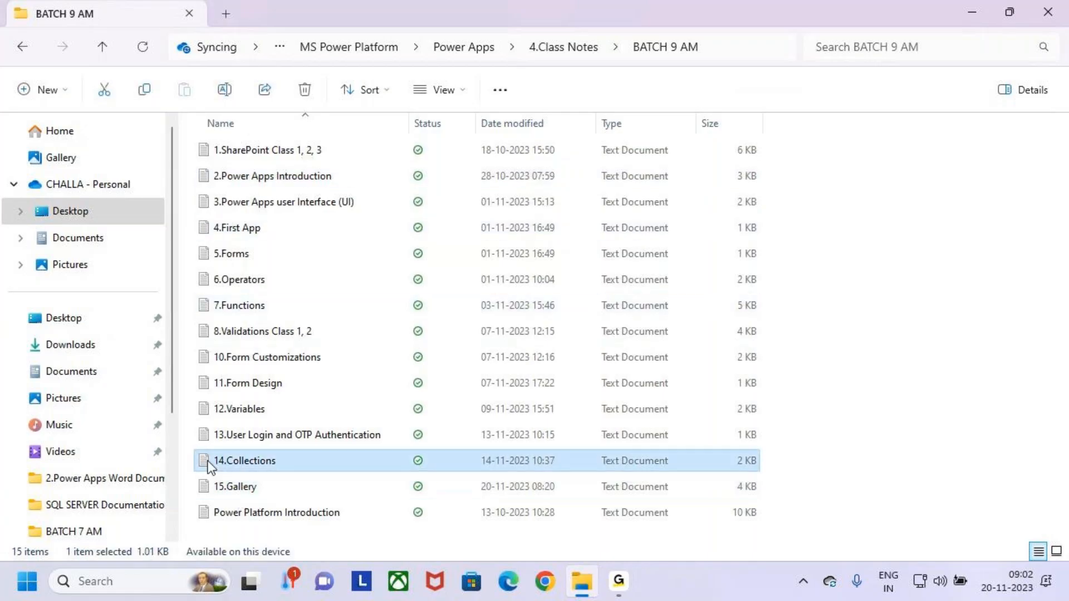
Open the 15.Gallery notes file in Notepad and maximize the window.
key("Down")
key("Return")
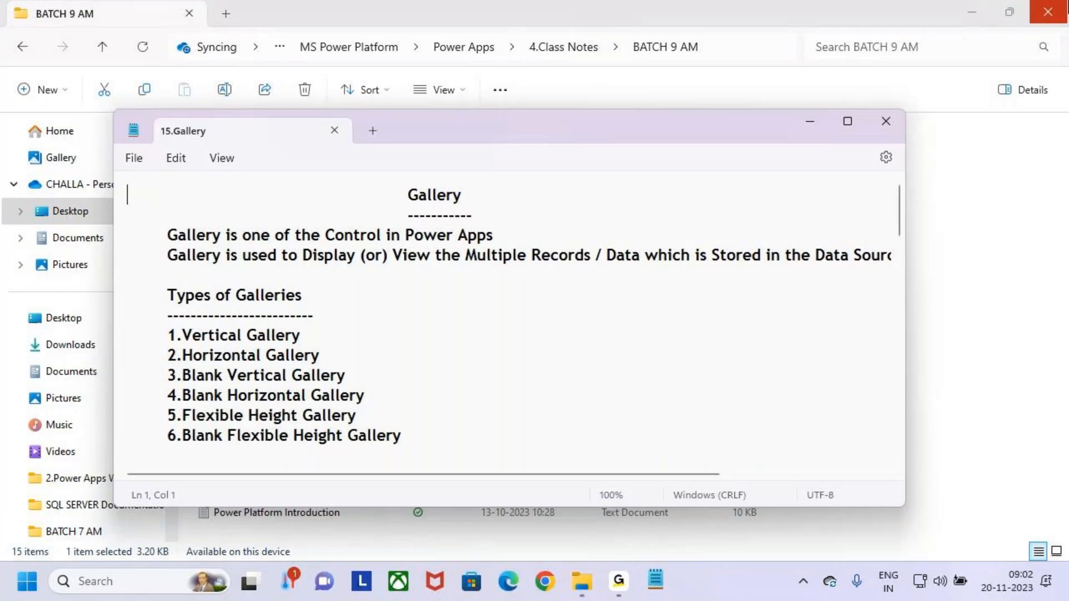
left_click(847, 121)
Highlight the Gallery title, definition, gallery types and Properties heading, then scroll to Class 2.
left_click(535, 237)
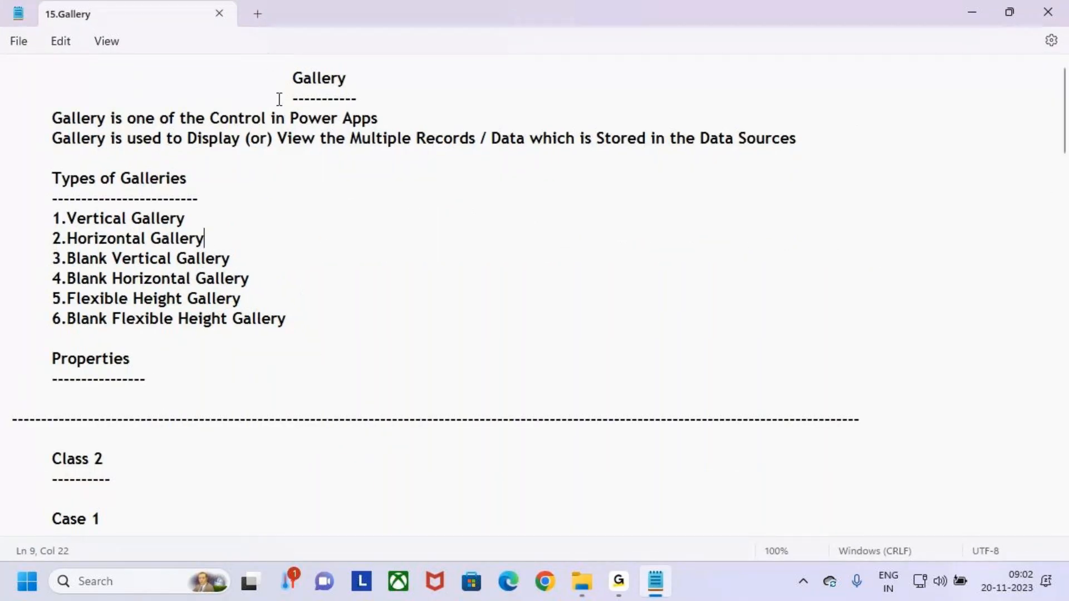
left_click(289, 77)
left_click_drag(290, 77, 374, 85)
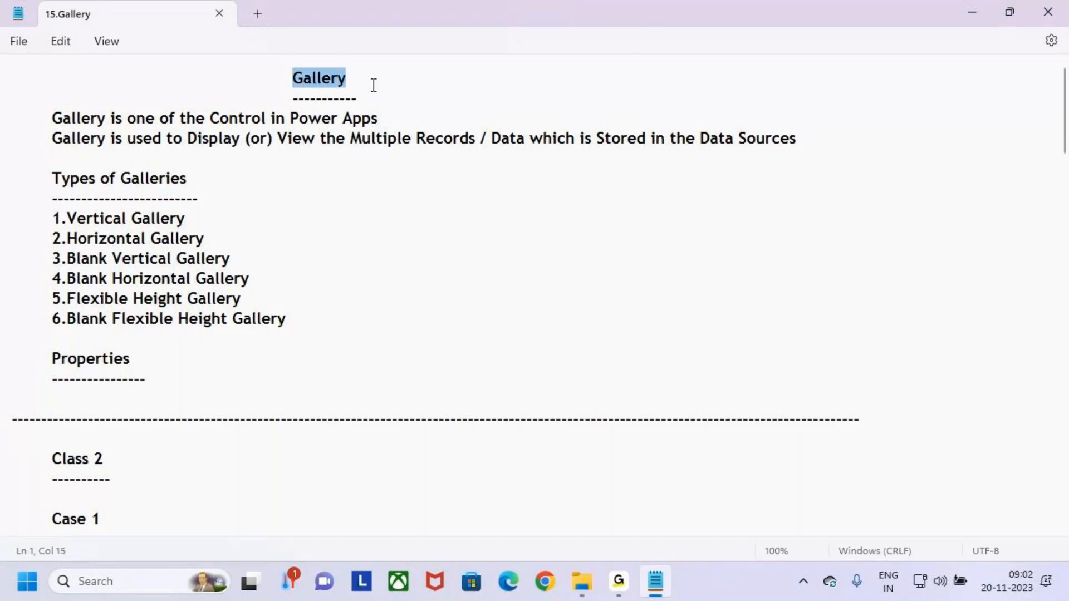
left_click(372, 110)
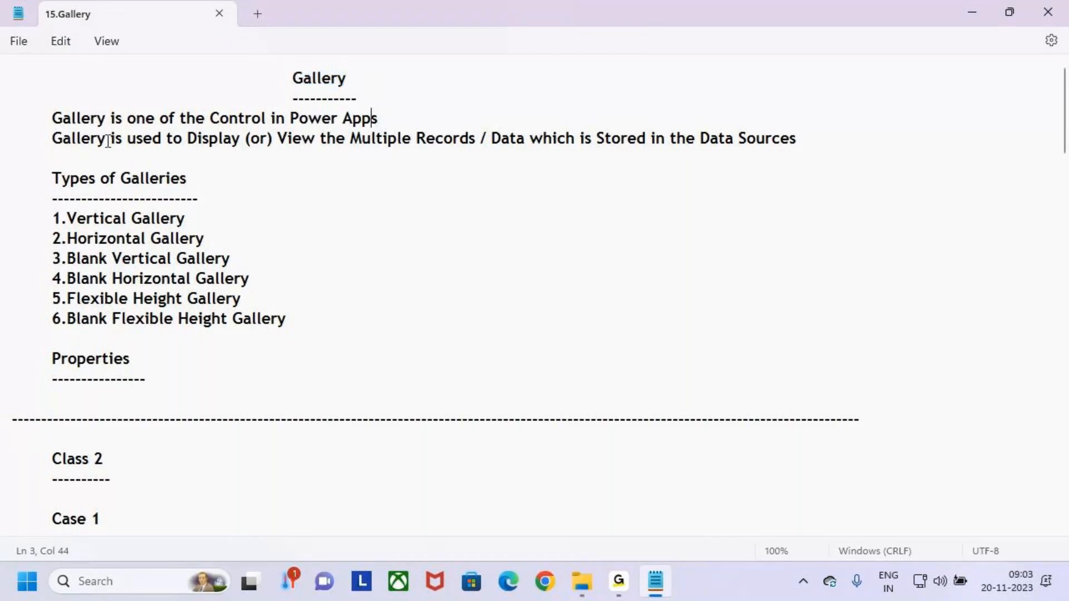
left_click_drag(45, 122, 134, 149)
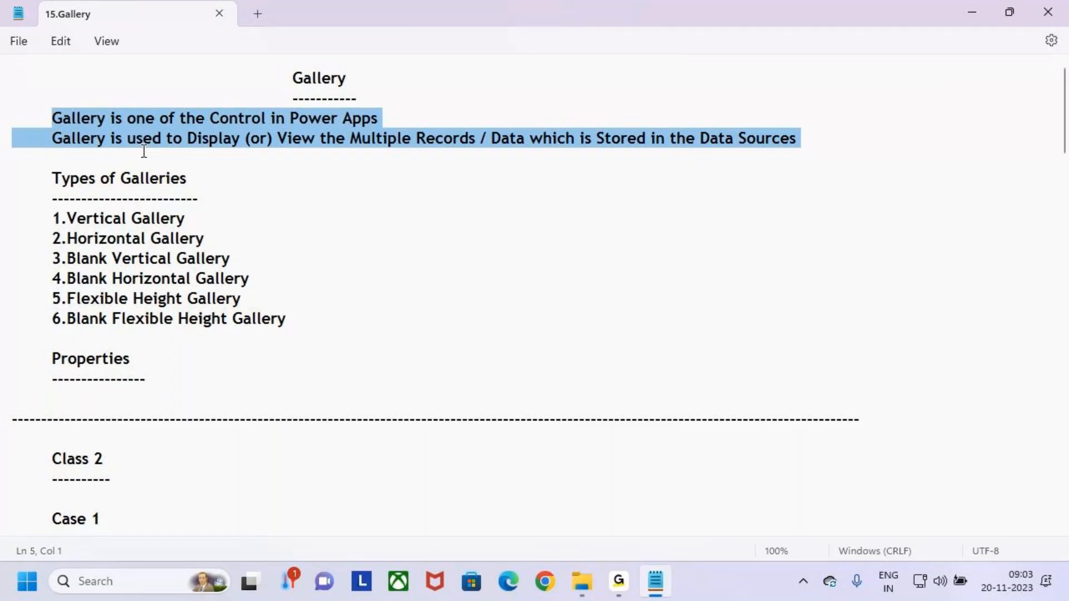
left_click_drag(38, 176, 317, 334)
left_click(181, 386)
left_click_drag(181, 386, 19, 355)
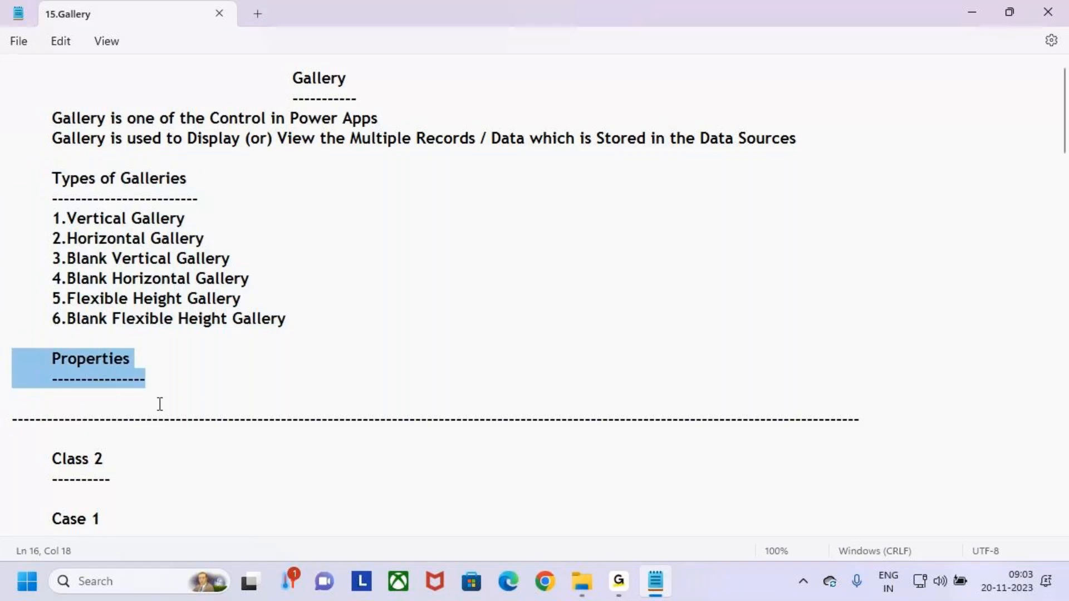
left_click(187, 381)
scroll(187, 380, "down", 5)
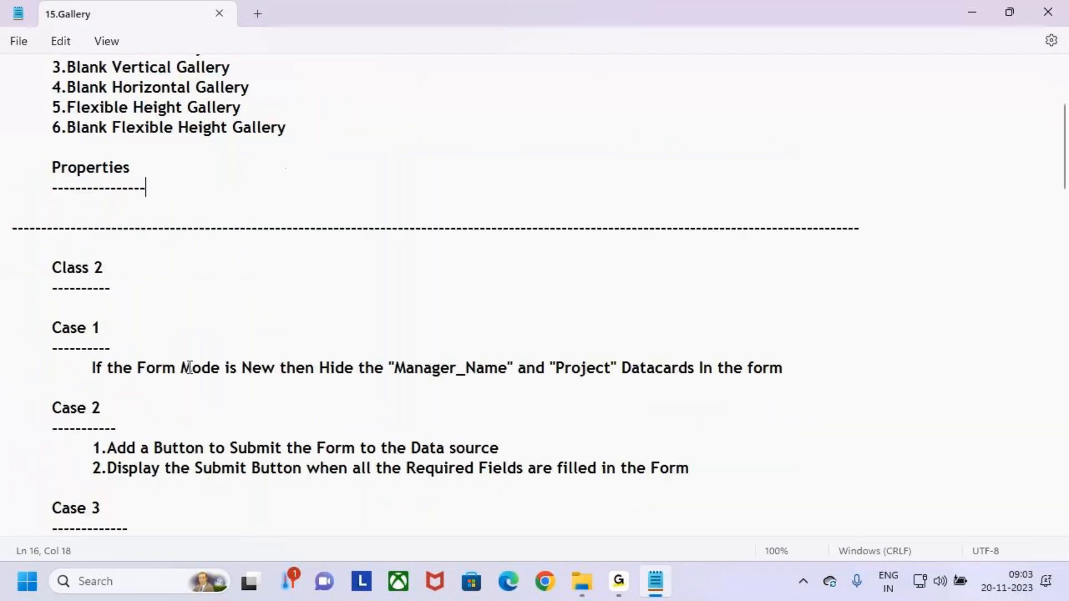
left_click(165, 233)
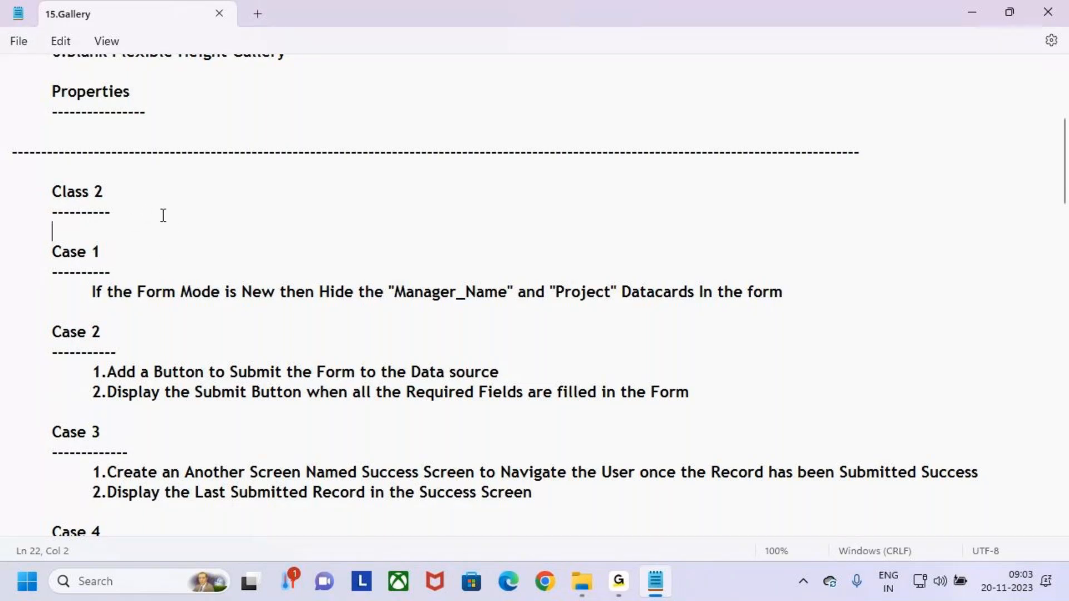
Add the tab-spaced title 'Connect the Gallery to Forms' to the Class 2 heading line.
key("Tab")
key("Tab")
key("Tab")
left_click(201, 194)
key("Tab")
key("Tab")
key("Tab")
key("Tab")
key("Tab")
key("Caps_Lock")
type("C")
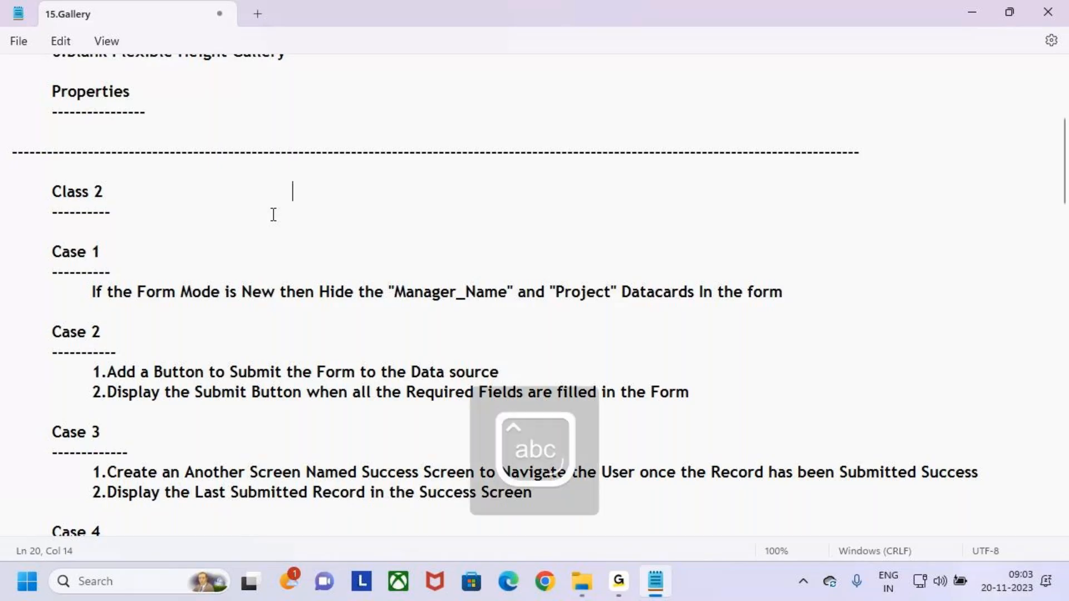
type("onnecting thg")
key("BackSpace")
key("BackSpace")
key("BackSpace")
key("BackSpace")
key("BackSpace")
key("BackSpace")
key("BackSpace")
key("BackSpace")
key("BackSpace")
key("BackSpace")
key("BackSpace")
key("BackSpace")
key("BackSpace")
key("BackSpace")
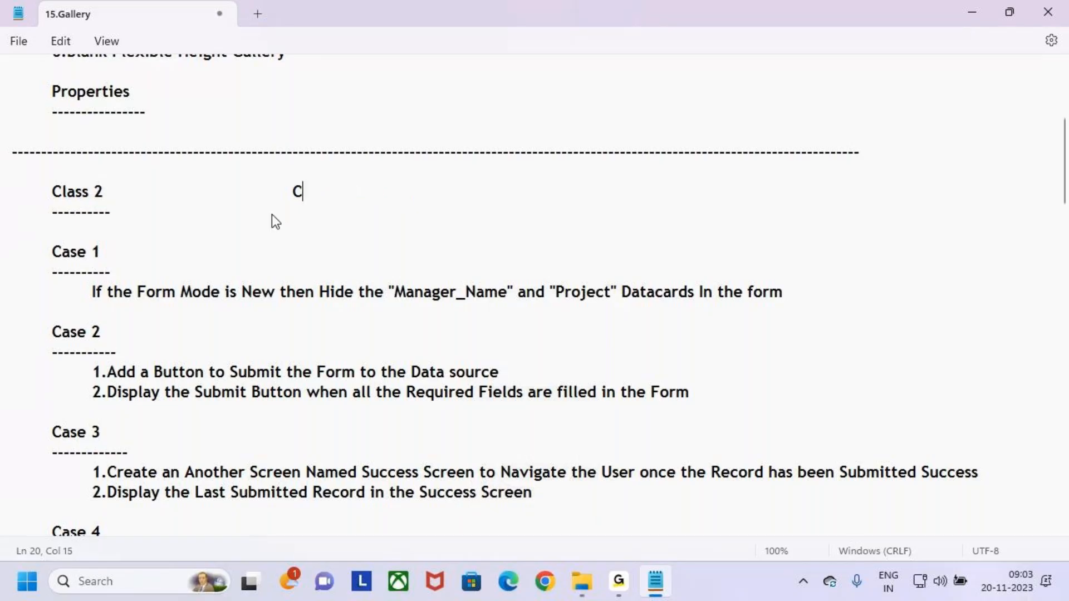
key("Tab")
type("Connect th")
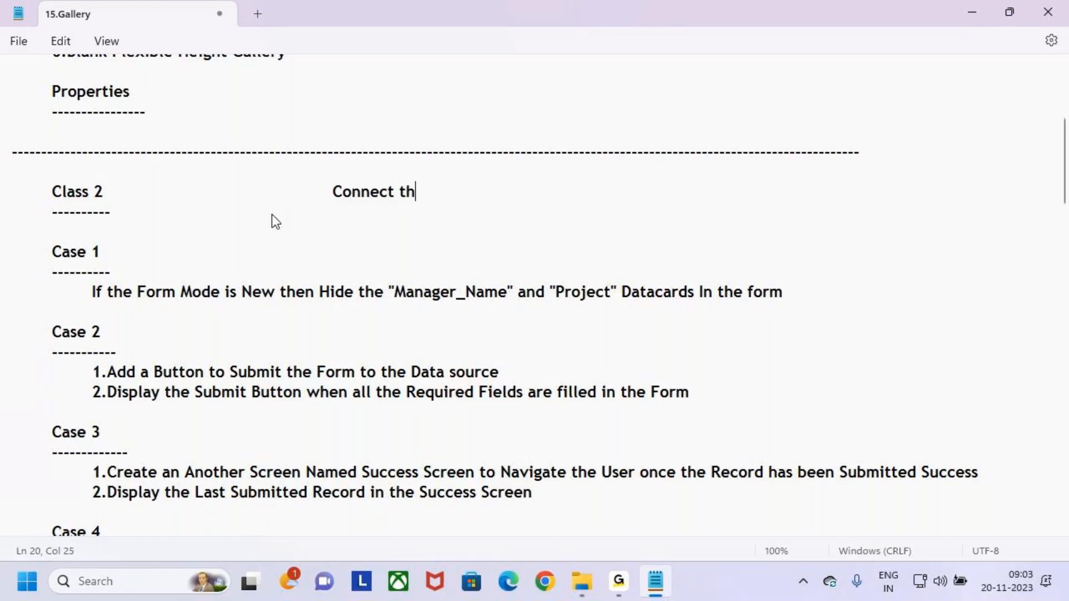
type("e Gallery")
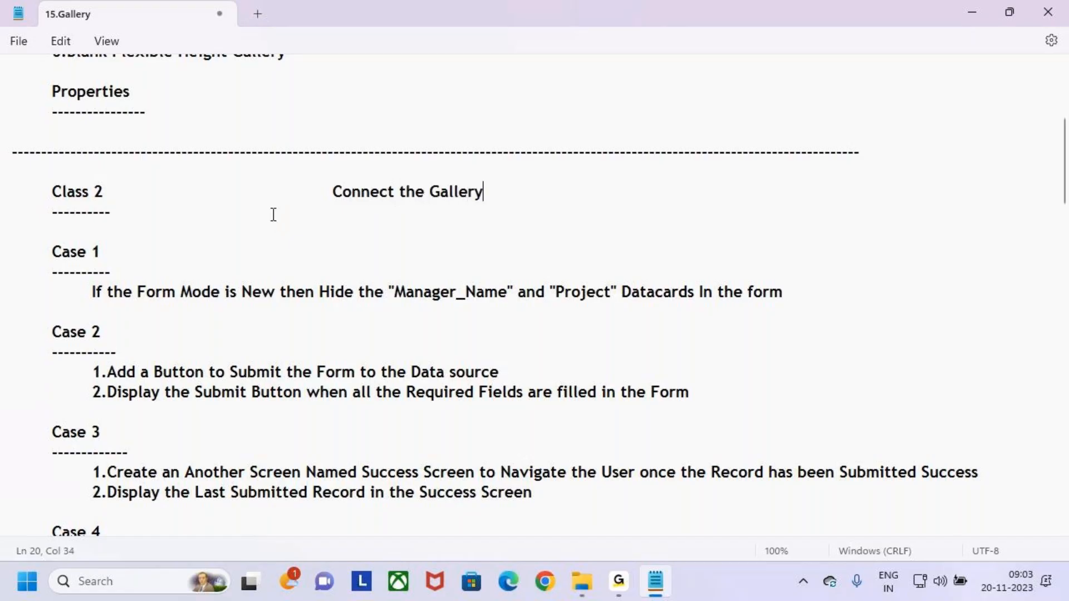
type(" to Forms")
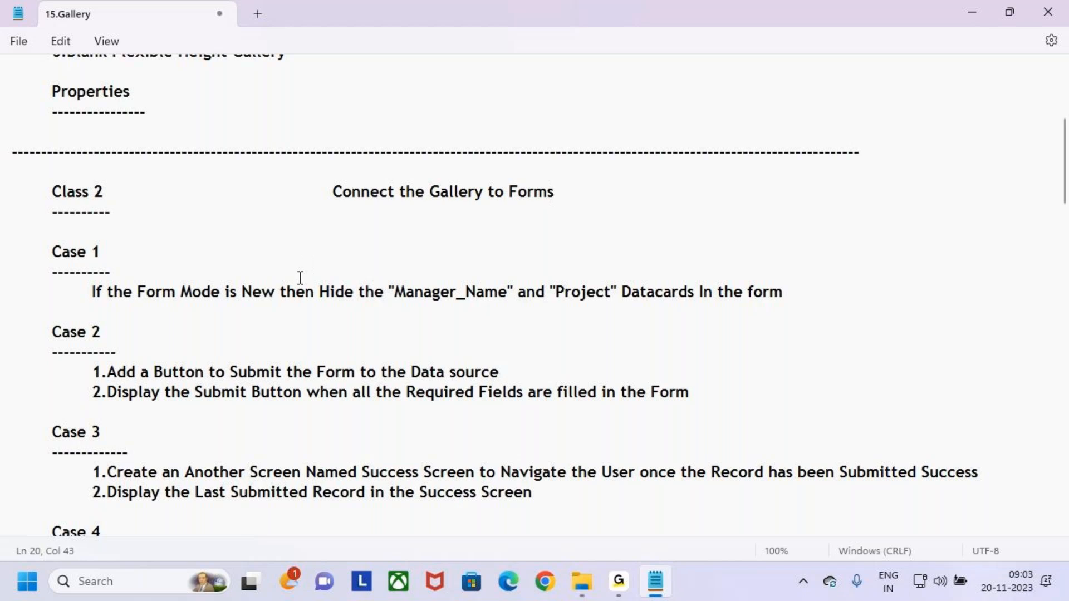
key("ctrl+Left")
key("shift+Right")
key("shift+Right")
key("shift+Right")
key("shift+Right")
left_click(587, 212)
Scroll down the notes to the Class 4 section.
scroll(245, 327, "down", 1)
scroll(249, 326, "down", 3)
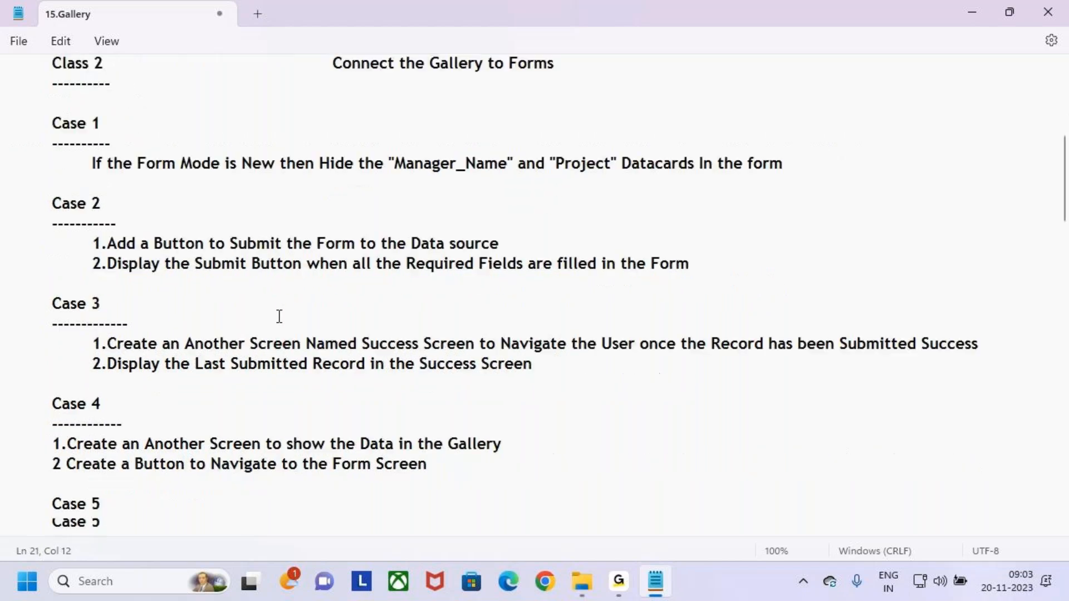
scroll(302, 315, "down", 8)
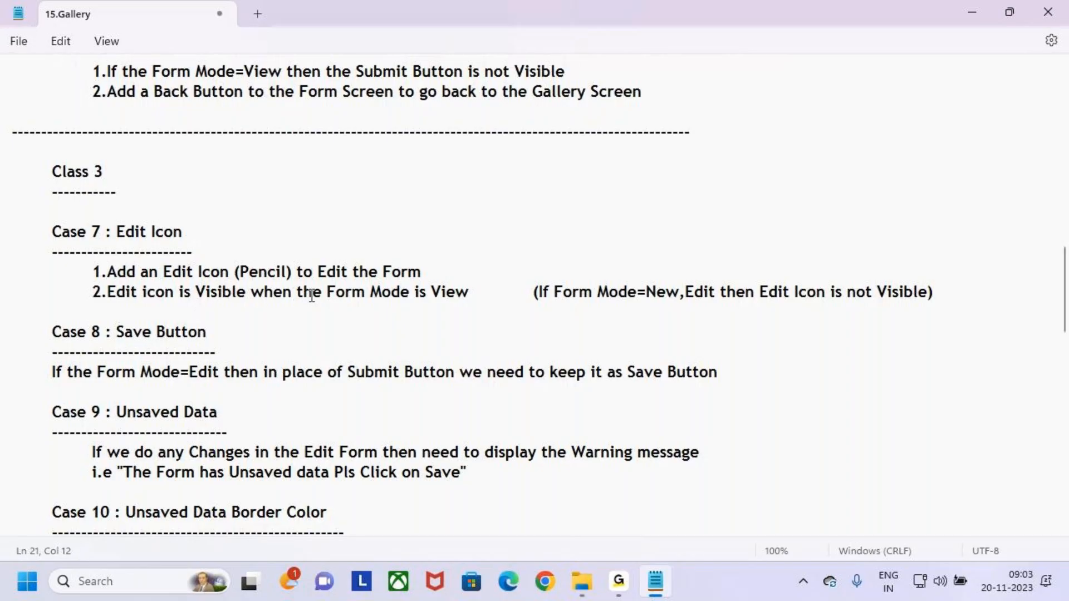
scroll(311, 295, "down", 5)
scroll(315, 284, "down", 6)
scroll(315, 272, "up", 1)
left_click_drag(52, 273, 117, 274)
left_click(164, 287)
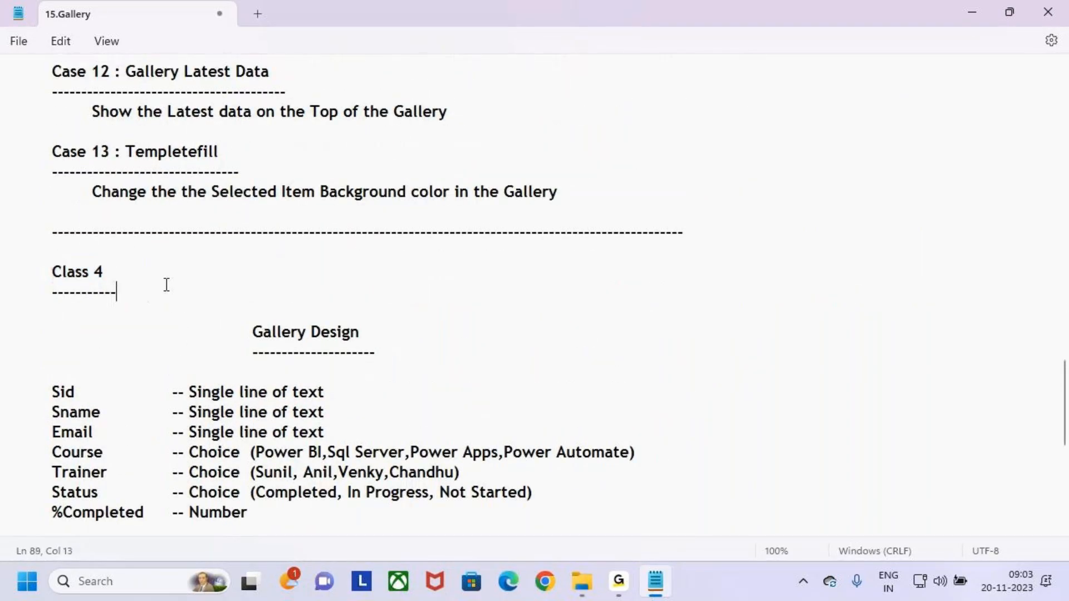
scroll(288, 248, "down", 3)
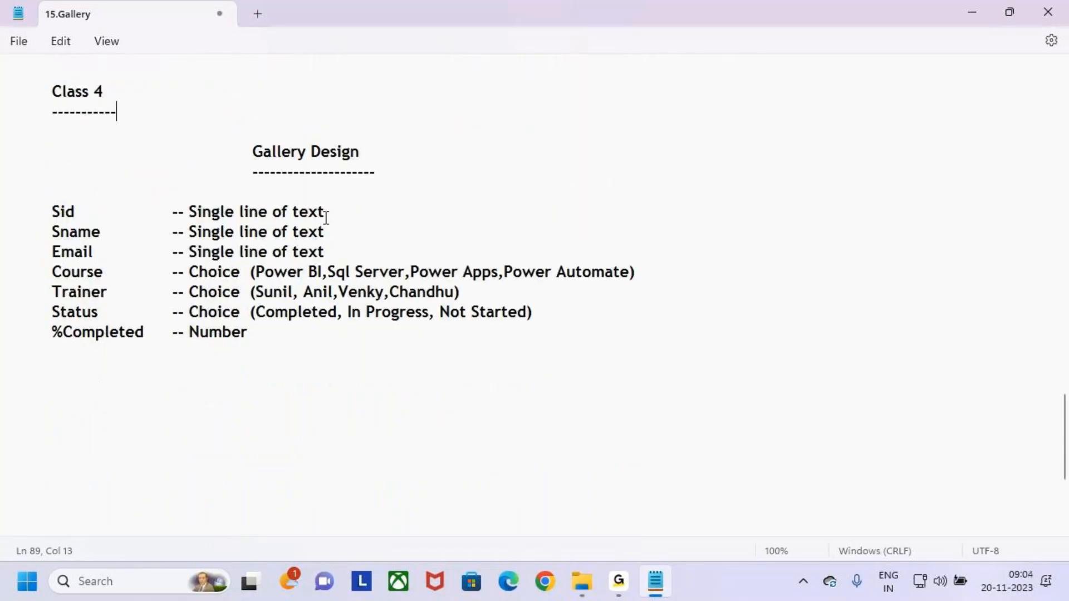
Highlight the 'Gallery Design' heading in the Class 4 section.
left_click(257, 148)
left_click(306, 195)
left_click(254, 150)
left_click_drag(254, 149, 370, 155)
left_click(370, 155)
left_click_drag(250, 154, 380, 159)
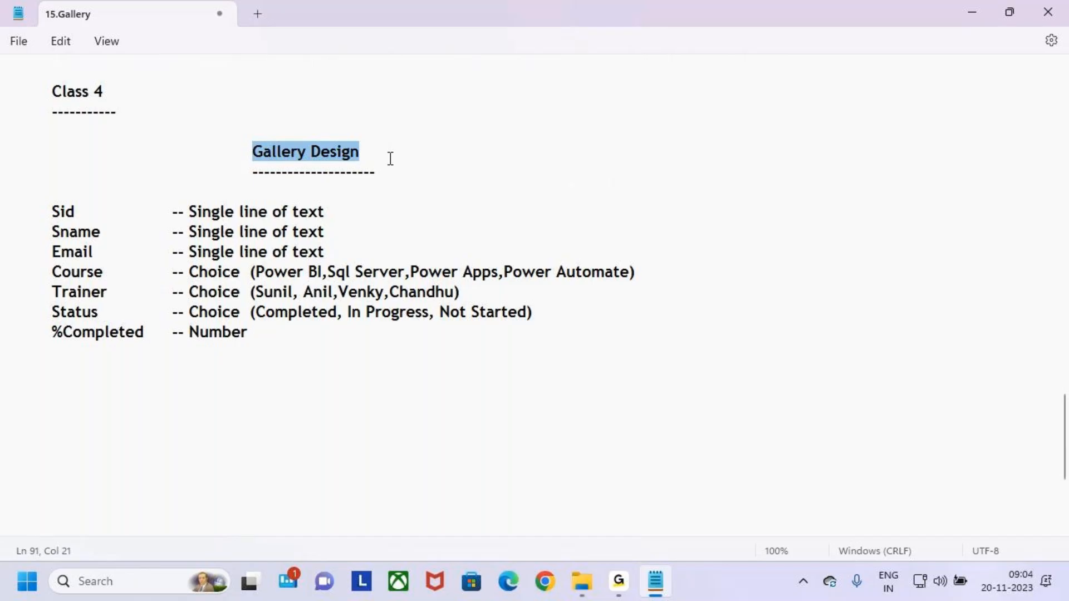
left_click(392, 173)
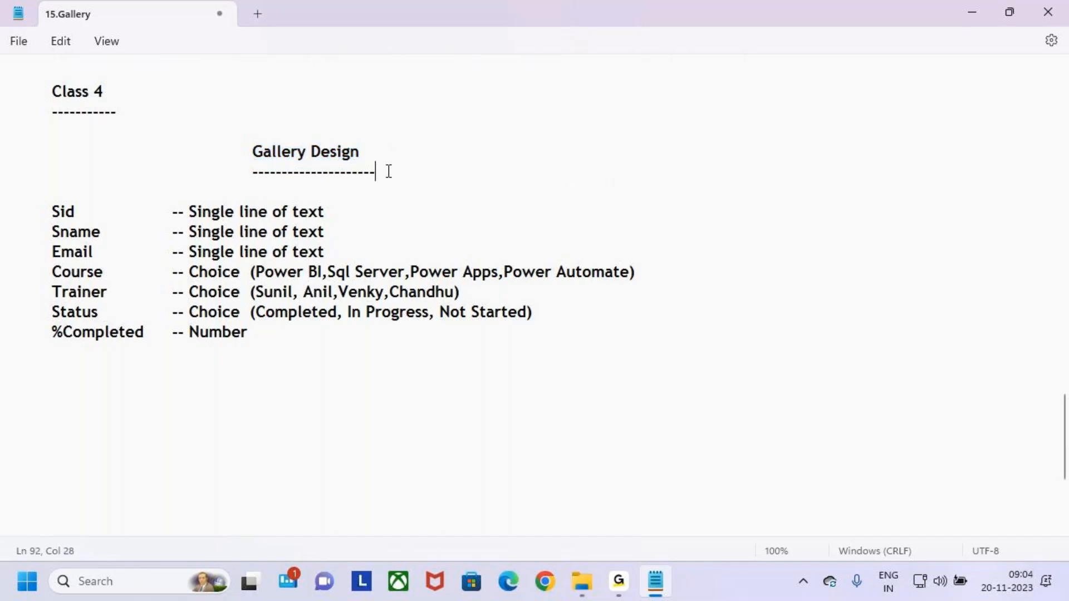
left_click_drag(252, 153, 394, 154)
left_click(404, 161)
left_click_drag(252, 153, 404, 160)
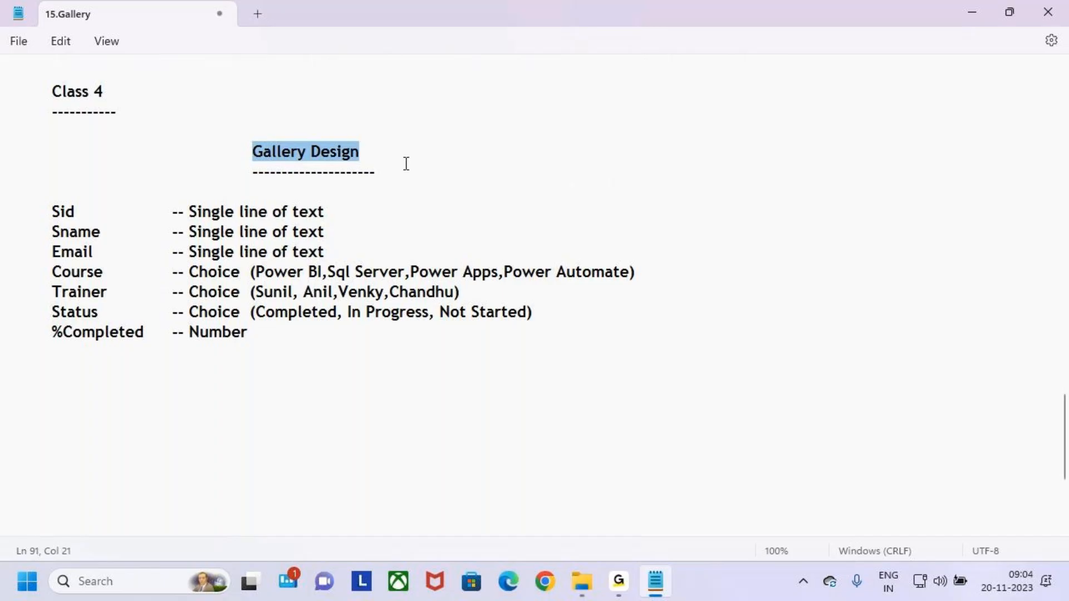
left_click(378, 175)
Highlight the Sid through %Completed field list and rest the caret on the blank line above Sid.
left_click(78, 246)
left_click(52, 187)
left_click_drag(48, 208, 275, 332)
left_click(275, 332)
left_click(103, 270)
left_click(65, 196)
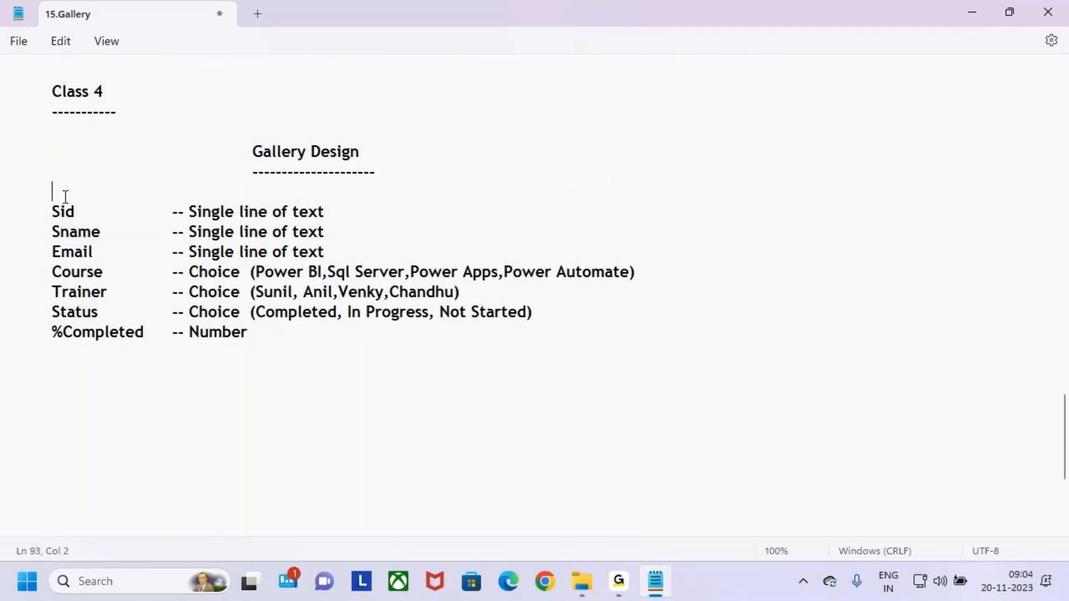
Type the heading 'Students.Gallery' above the fields and underline it with a row of dashes.
type("Students.Galler")
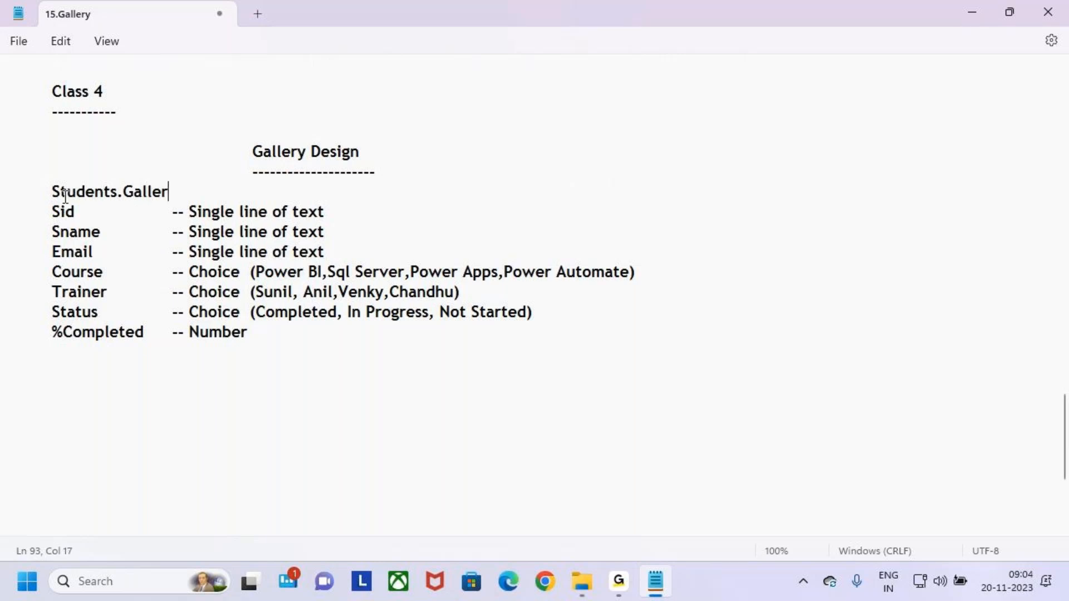
key("BackSpace")
key("BackSpace")
key("BackSpace")
key("BackSpace")
key("BackSpace")
key("BackSpace")
key("BackSpace")
key("BackSpace")
key("BackSpace")
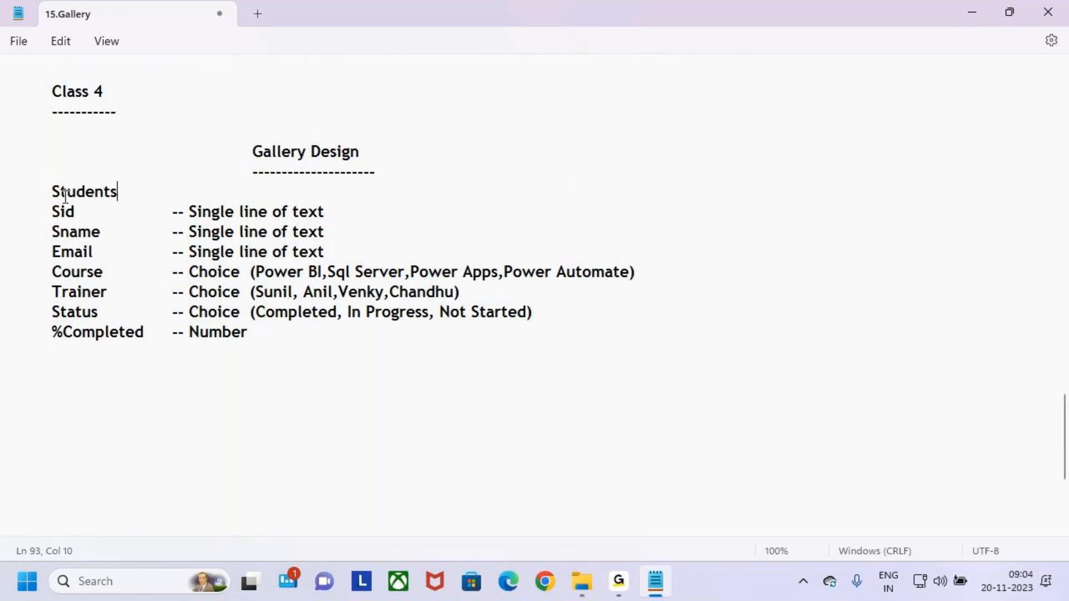
type("ts.")
key("BackSpace")
key("BackSpace")
key("BackSpace")
key("BackSpace")
key("BackSpace")
key("BackSpace")
type("dents.Gallery")
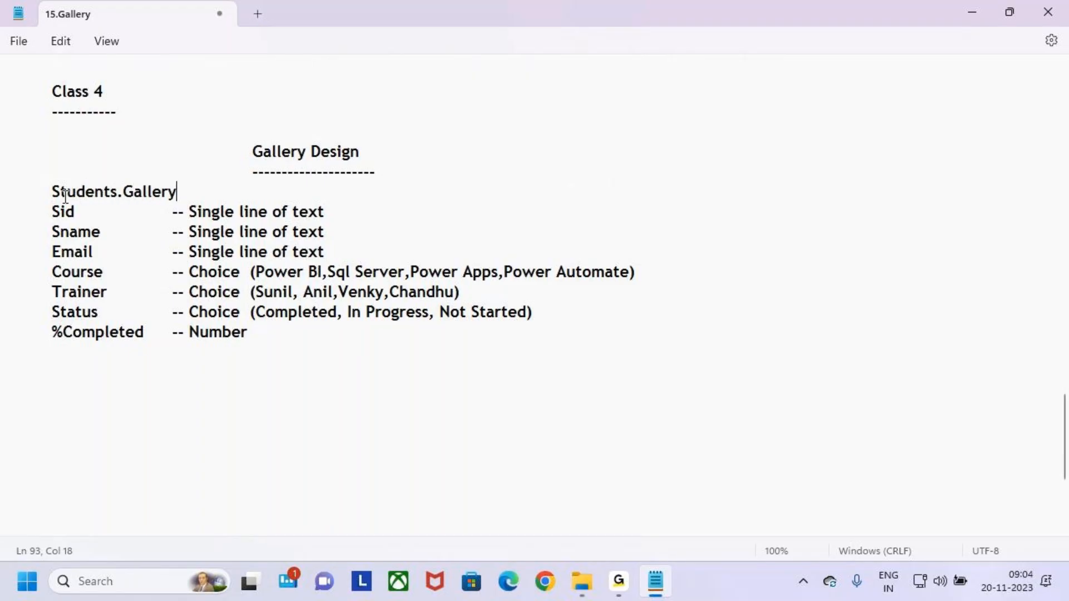
key("Return")
type("-------------------------")
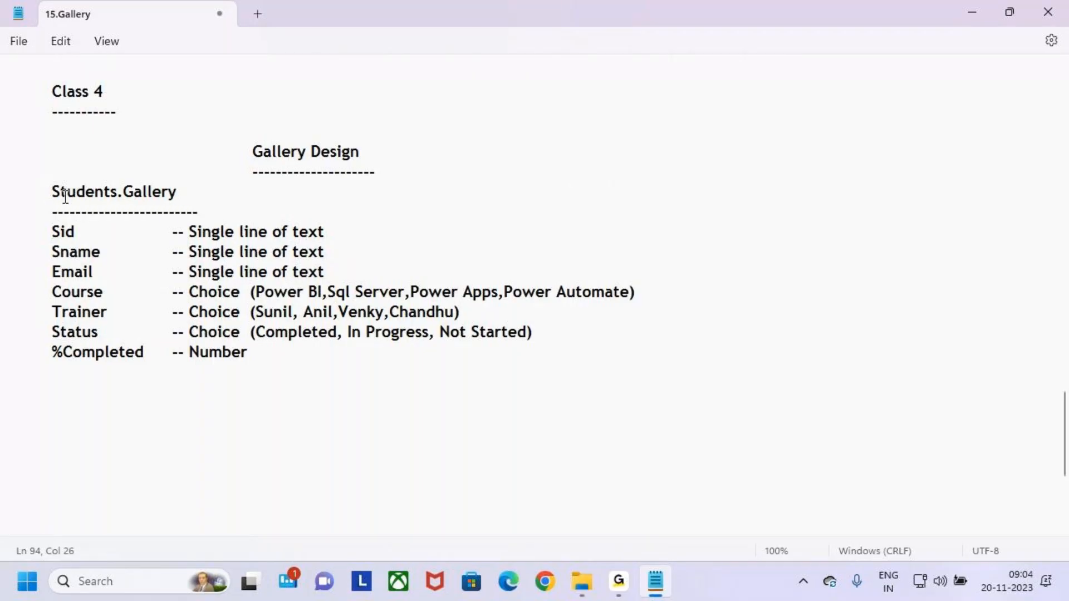
key("BackSpace")
key("BackSpace")
key("BackSpace")
key("BackSpace")
key("BackSpace")
key("BackSpace")
type("------")
Highlight the Sid, Sname, Email and Course field names and their types.
left_click_drag(53, 231, 80, 234)
left_click_drag(197, 246, 235, 237)
left_click(223, 229)
left_click_drag(52, 253, 78, 254)
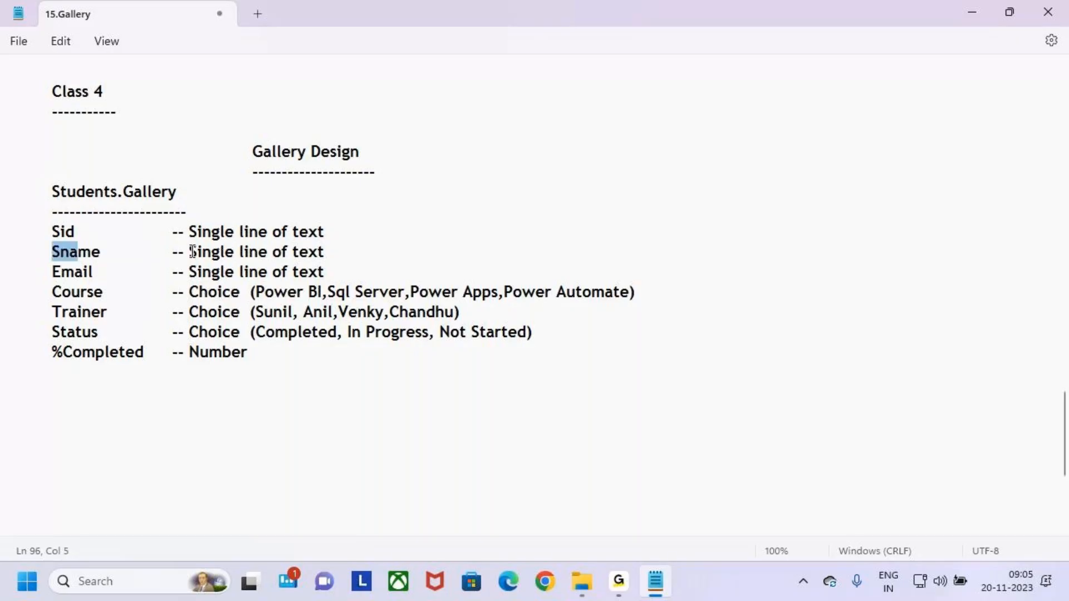
left_click_drag(192, 252, 240, 254)
left_click_drag(53, 272, 92, 273)
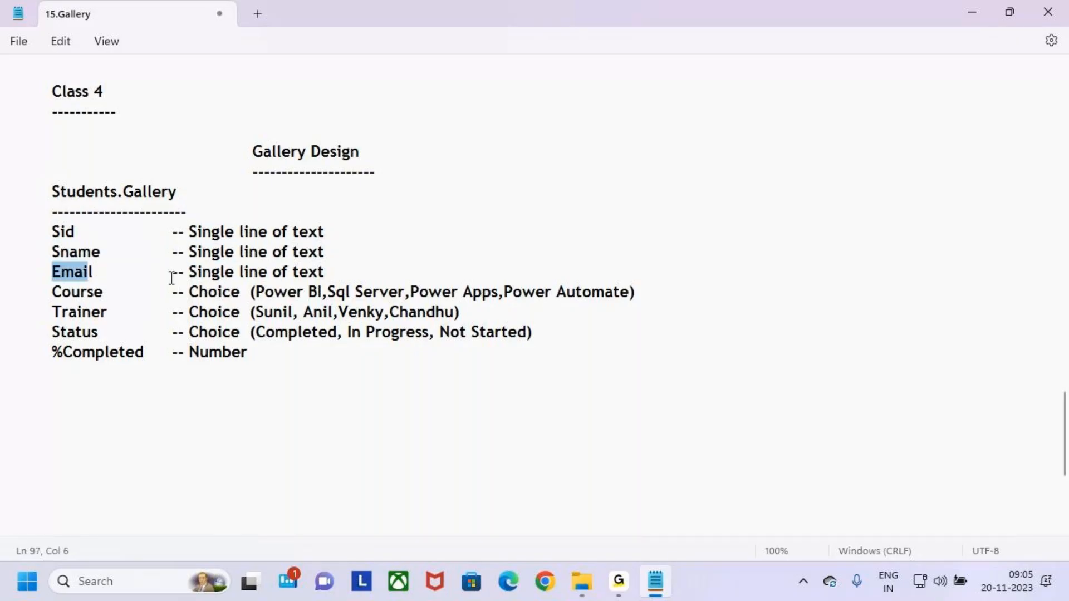
left_click_drag(187, 272, 268, 273)
left_click(126, 310)
left_click_drag(50, 291, 106, 295)
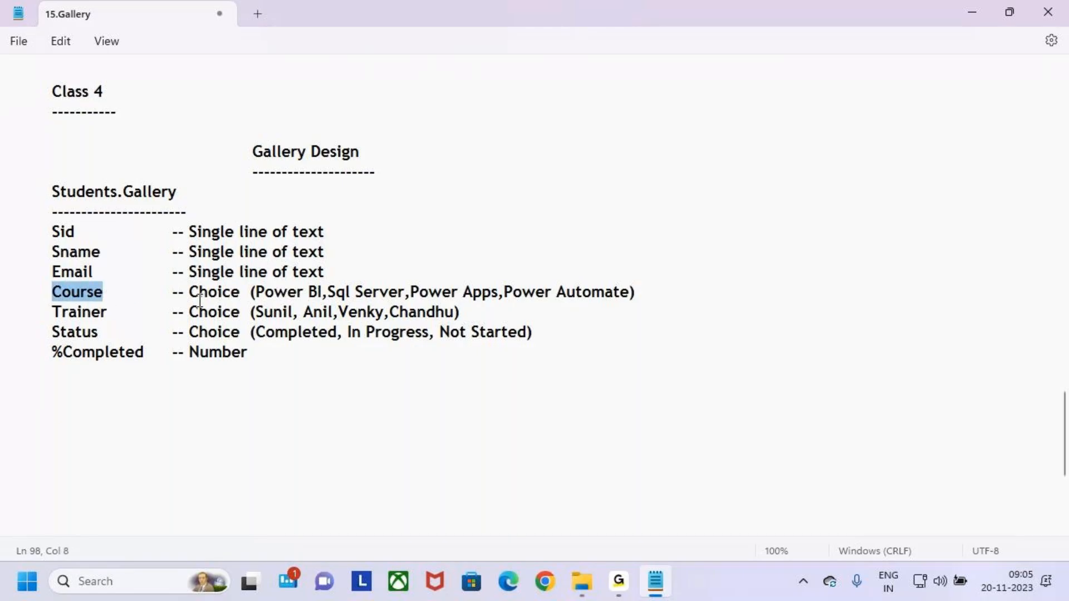
left_click_drag(189, 294, 247, 295)
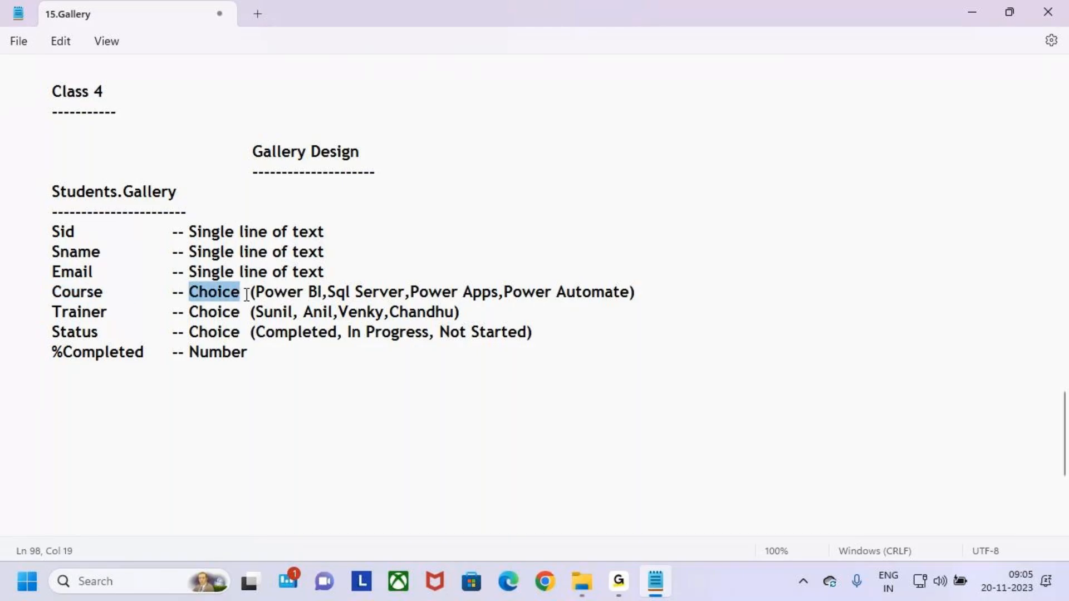
Put spaces around the commas between the Course choices Power BI, Sql Server and Power Apps.
left_click(333, 295)
key("Right")
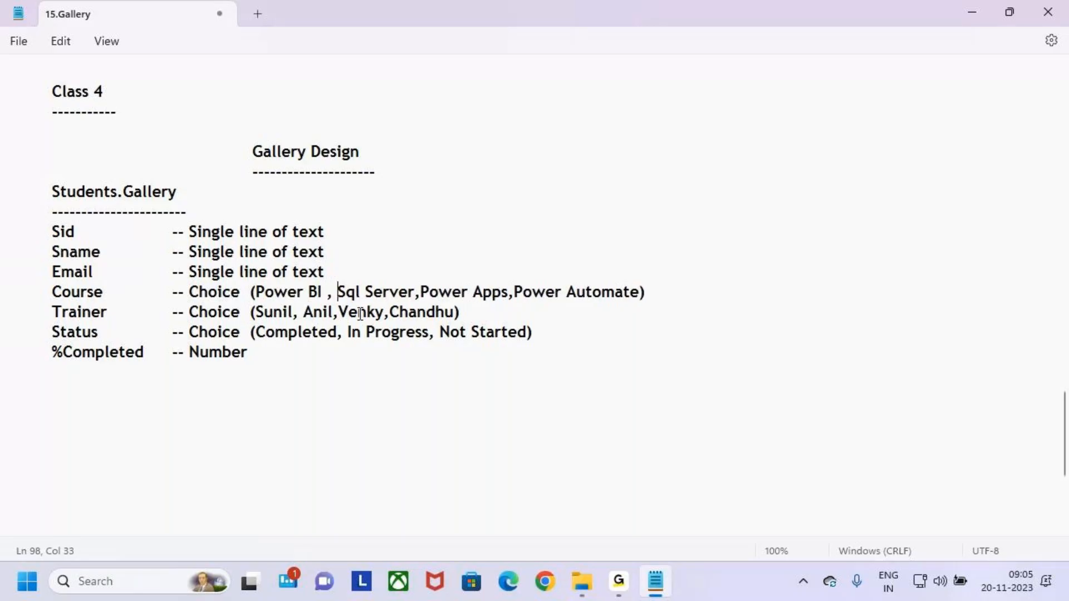
left_click(415, 294)
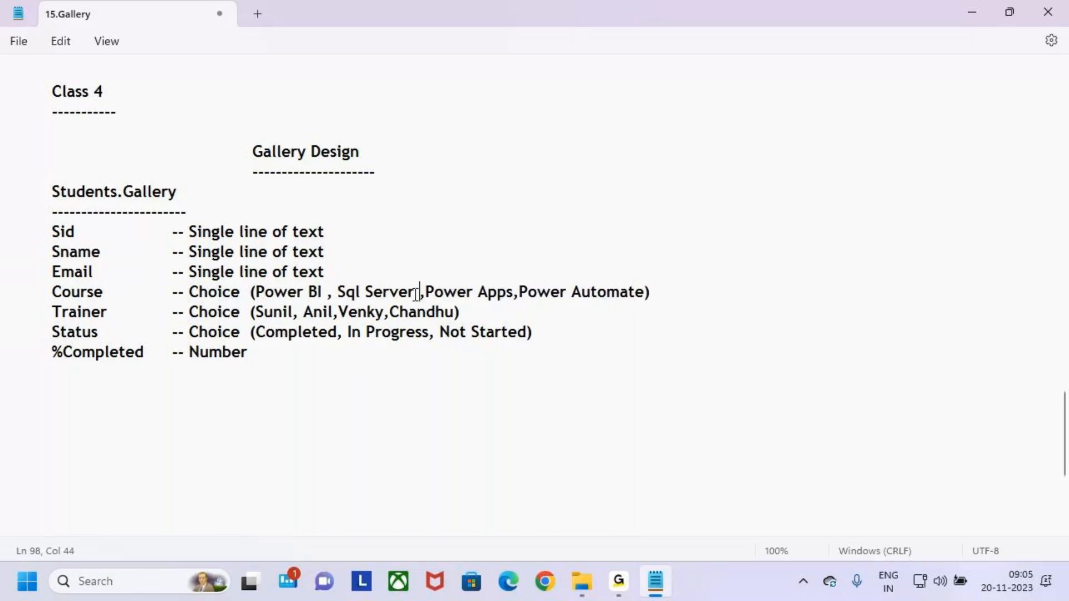
key("Right")
left_click(525, 292)
key("Left")
key("Right")
left_click(701, 293)
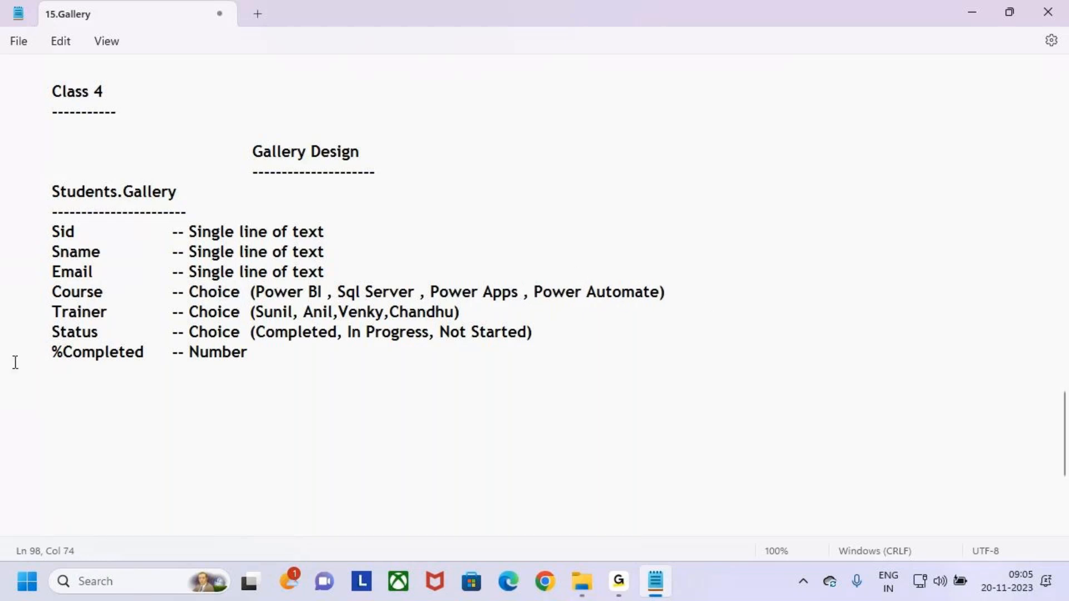
Delete the second trainer from the Trainer choices and space the remaining comma.
left_click_drag(53, 315, 91, 315)
left_click_drag(184, 313, 296, 314)
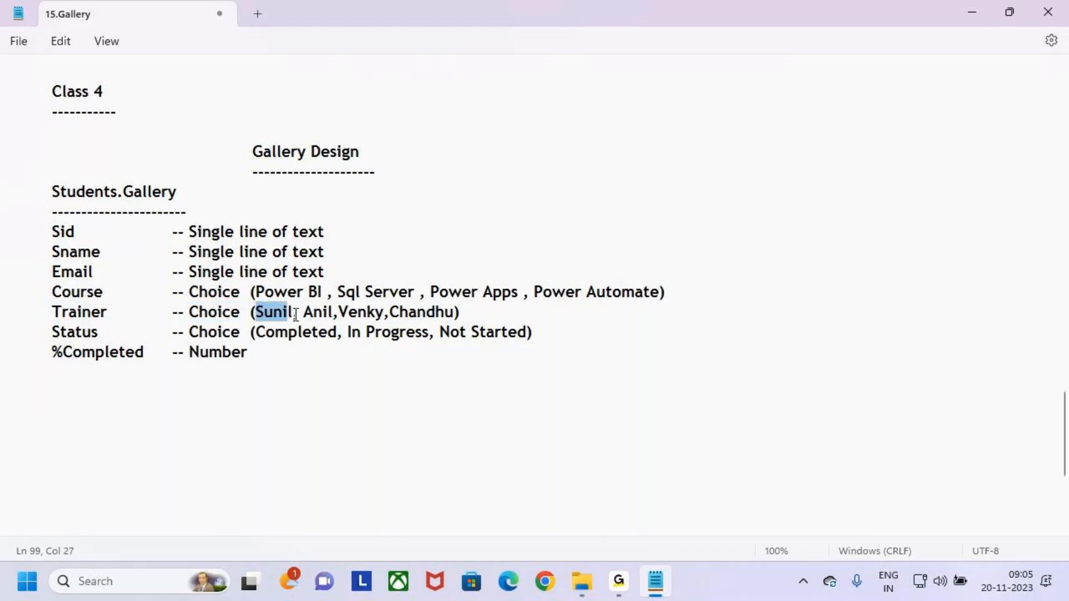
double_click(310, 313)
double_click(367, 312)
double_click(434, 314)
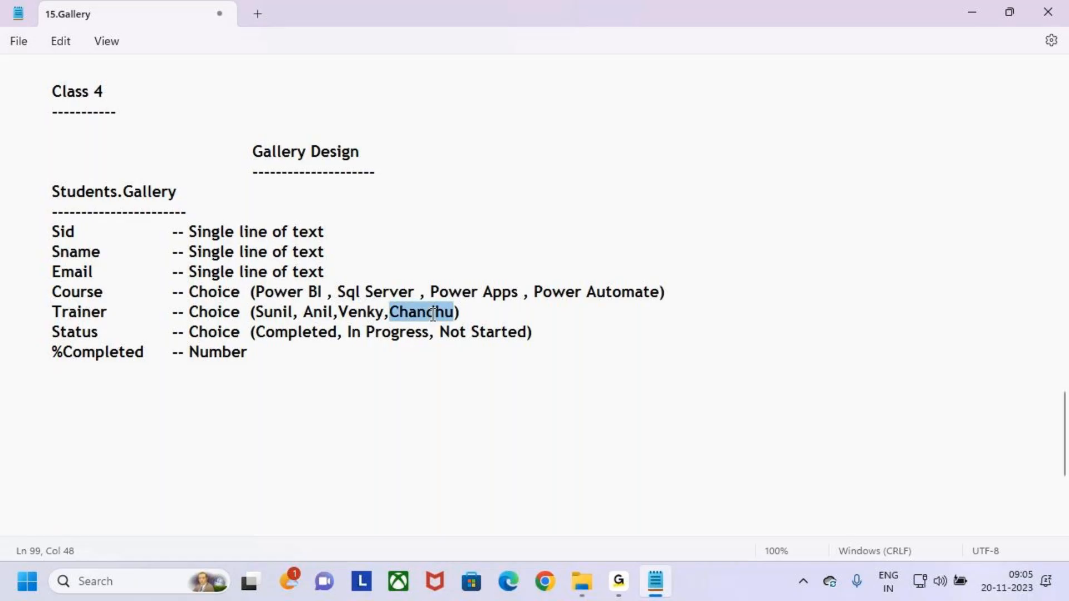
double_click(312, 313)
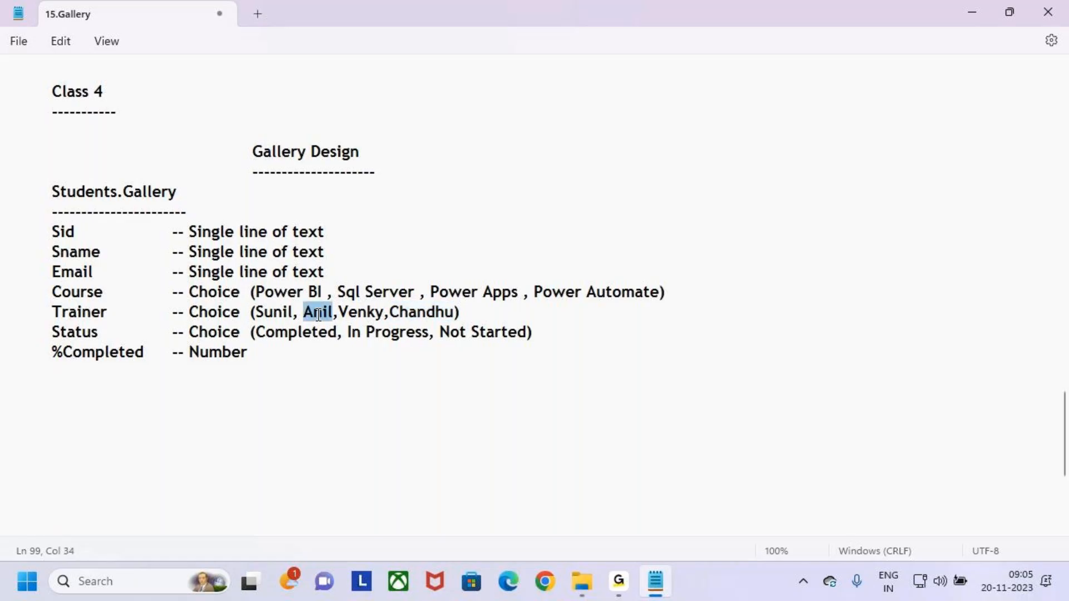
key("BackSpace")
key("BackSpace")
key("BackSpace")
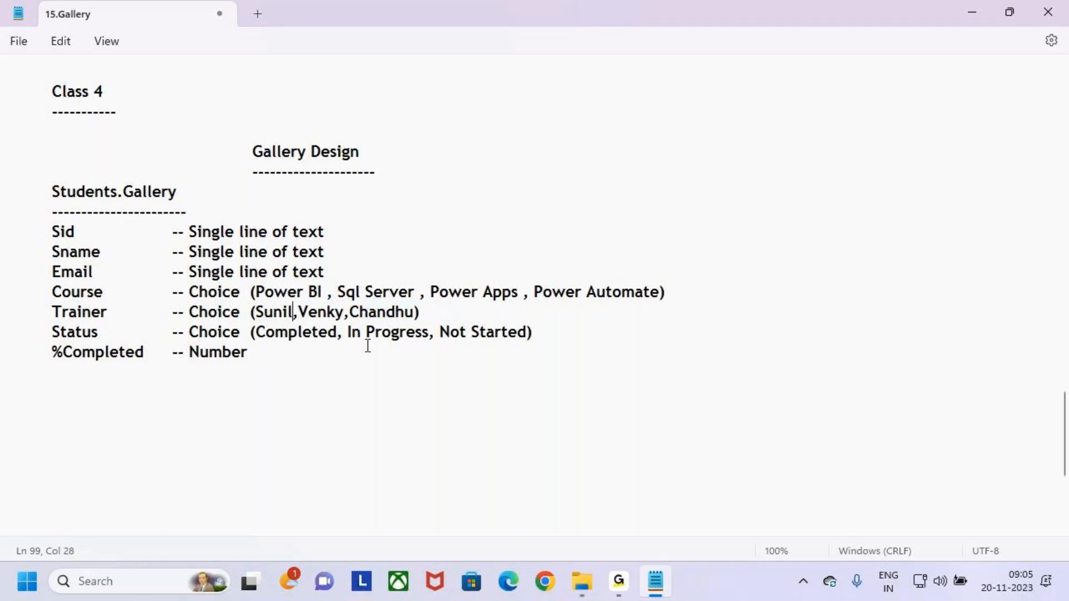
key("Right")
left_click(356, 313)
key("Right")
left_click(444, 312)
Highlight the Status field name, its Choice type and its list of options.
left_click_drag(52, 333, 107, 336)
left_click_drag(188, 334, 242, 334)
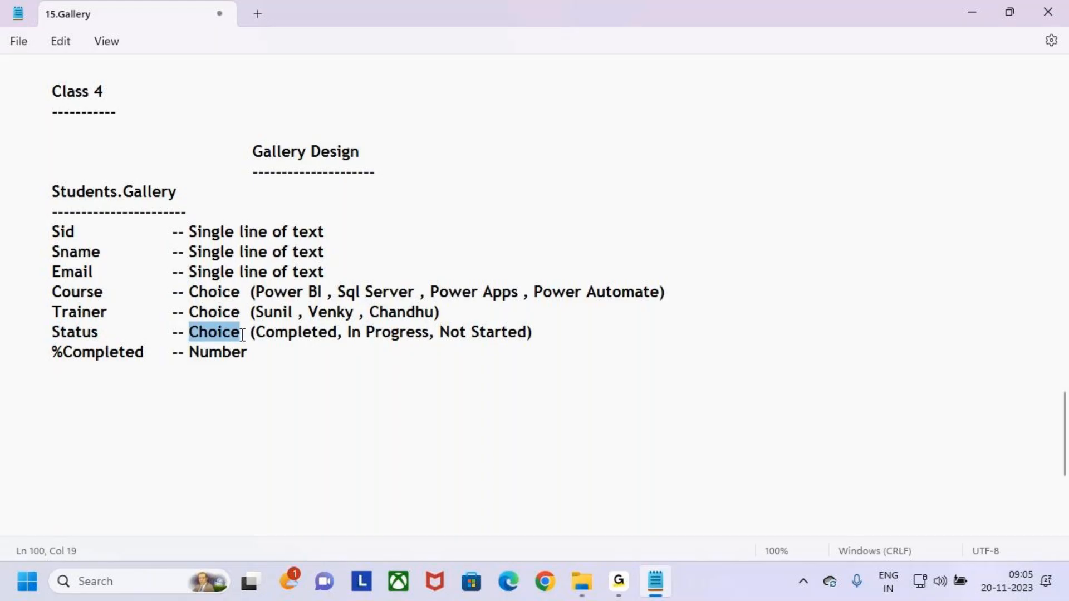
key("ctrl+2")
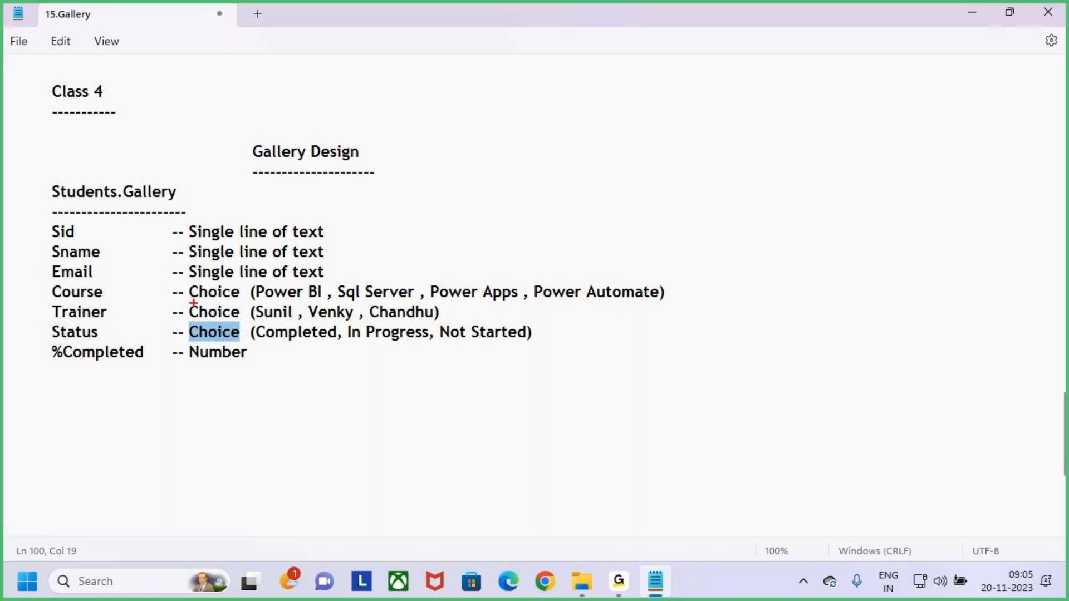
left_click_drag(61, 259, 118, 259)
left_click_drag(276, 343, 508, 346)
key("Escape")
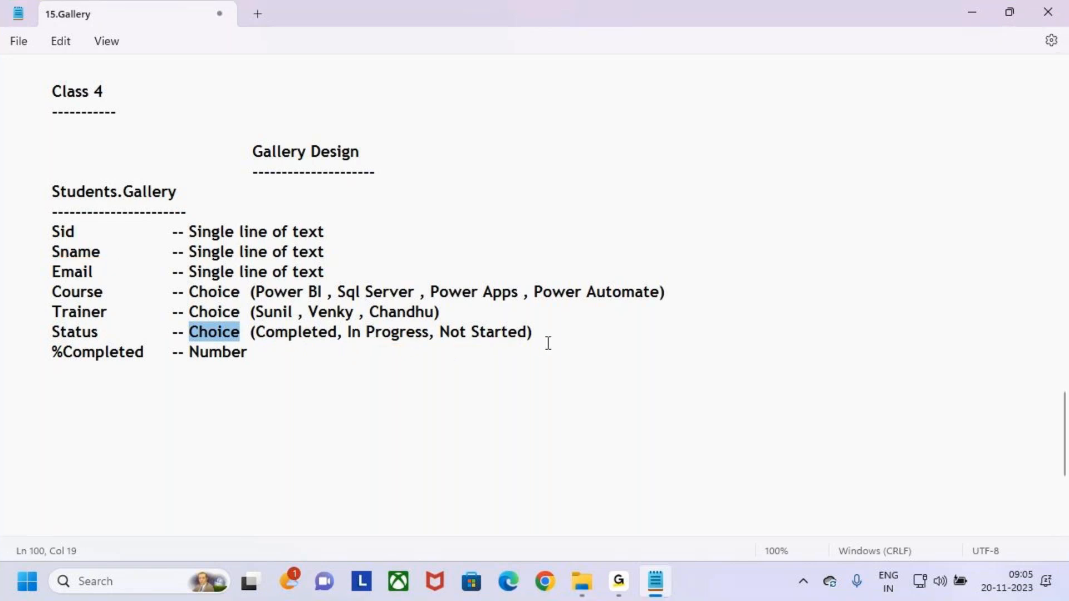
left_click(546, 344)
Append ', Stopped' to the Status choices and fix the comma after Completed.
left_click(541, 336)
type(", ")
type("Sto")
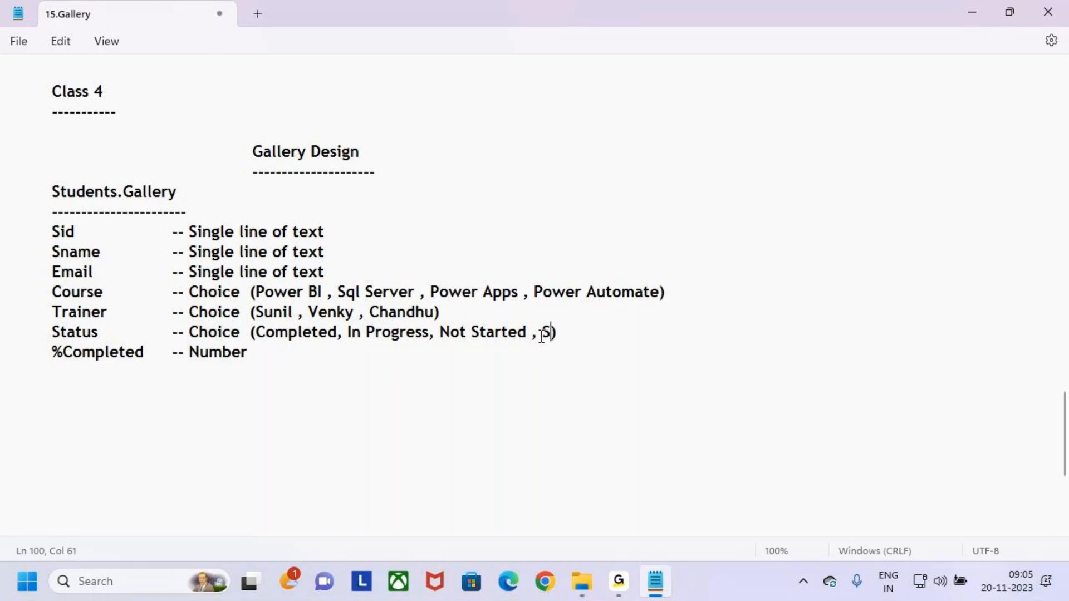
type("pped")
left_click(618, 335)
left_click(432, 334)
left_click(343, 334)
key("BackSpace")
type(",")
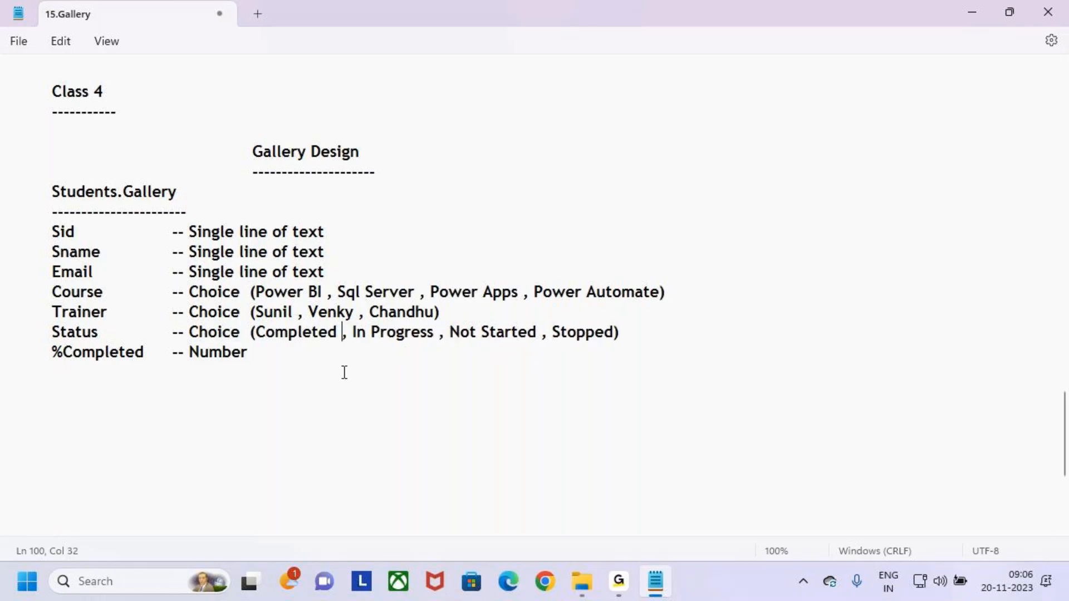
Highlight the %Completed field, the whole field list and the Students.Gallery heading for review.
left_click_drag(51, 352, 143, 351)
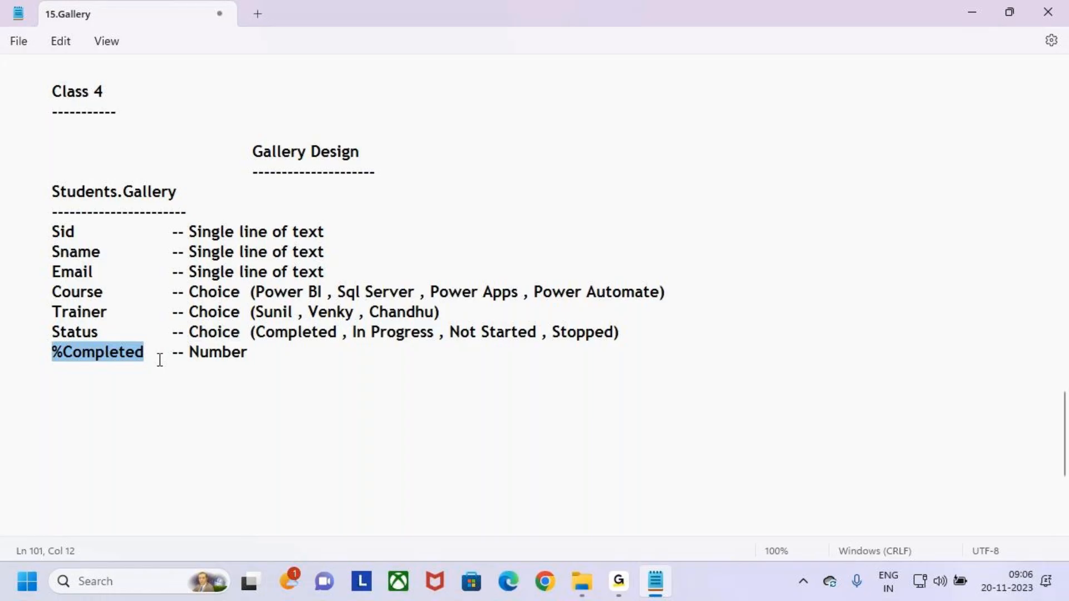
left_click(138, 368)
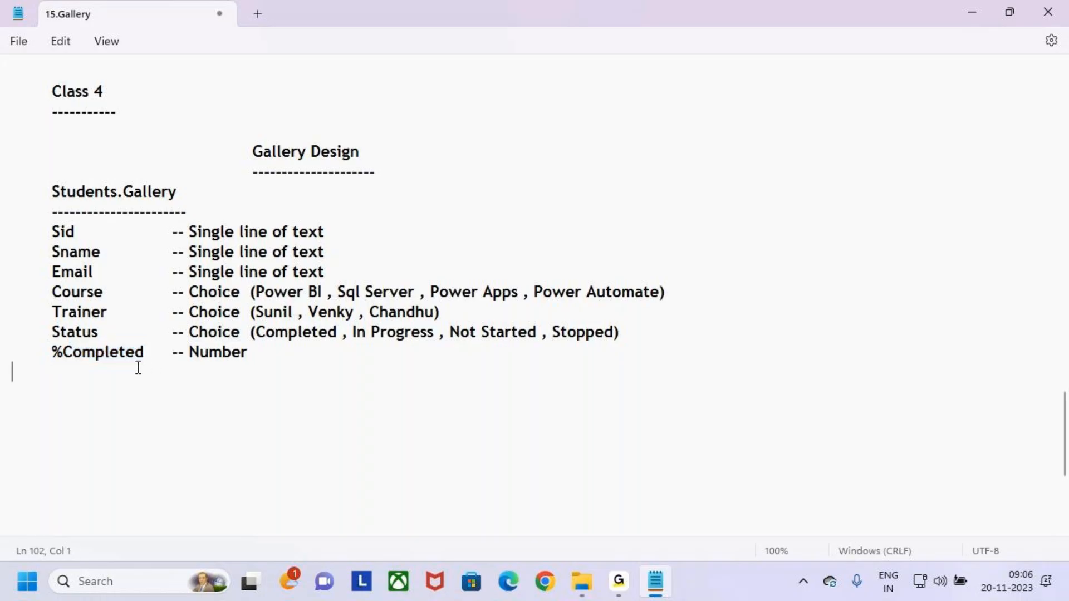
left_click_drag(51, 353, 144, 353)
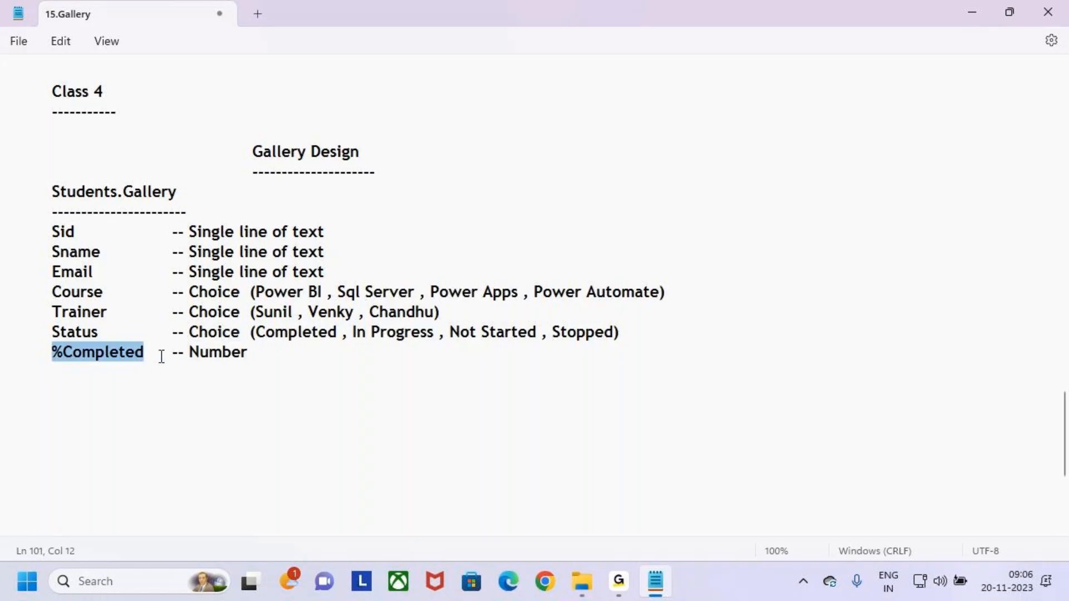
left_click(192, 352)
left_click(298, 358)
left_click_drag(263, 353, 2, 226)
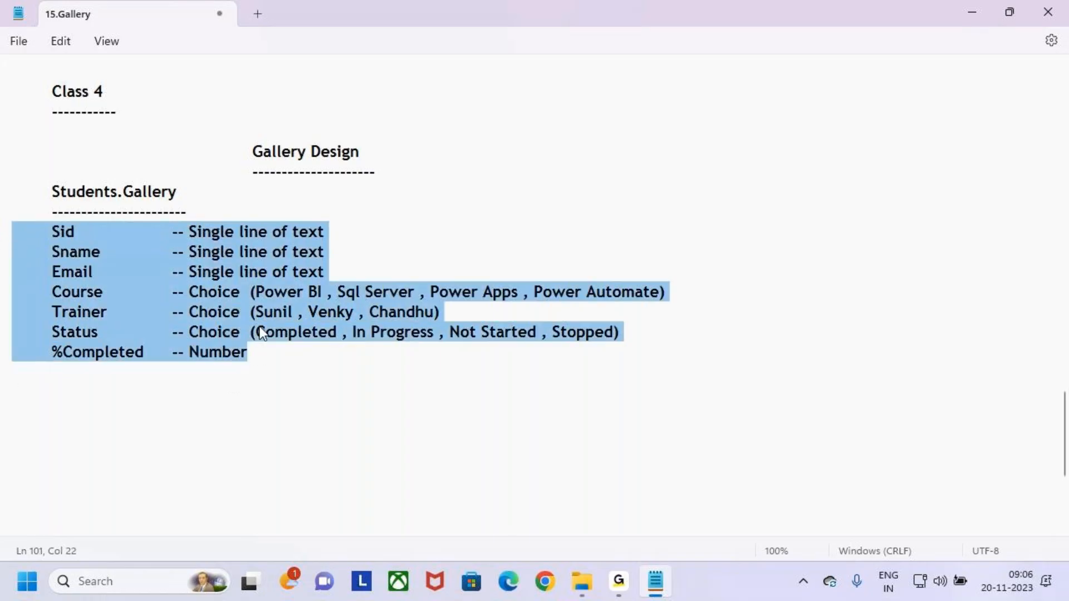
left_click(281, 353)
left_click_drag(52, 191, 181, 201)
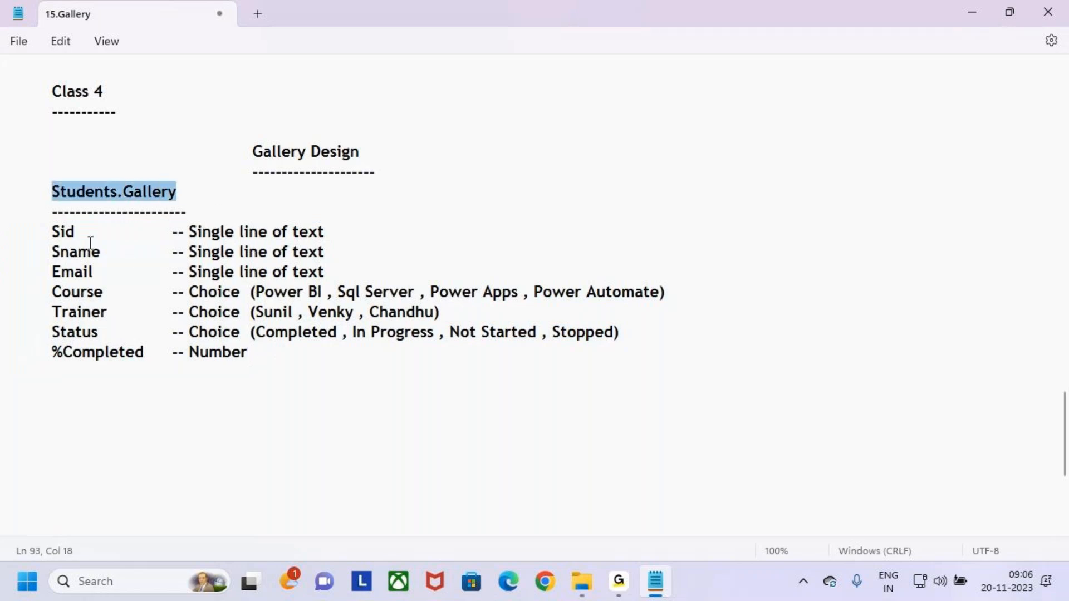
key("ctrl+2")
mouse_move(41, 215)
left_mouse_down()
mouse_move(136, 363)
mouse_move(694, 371)
left_mouse_up()
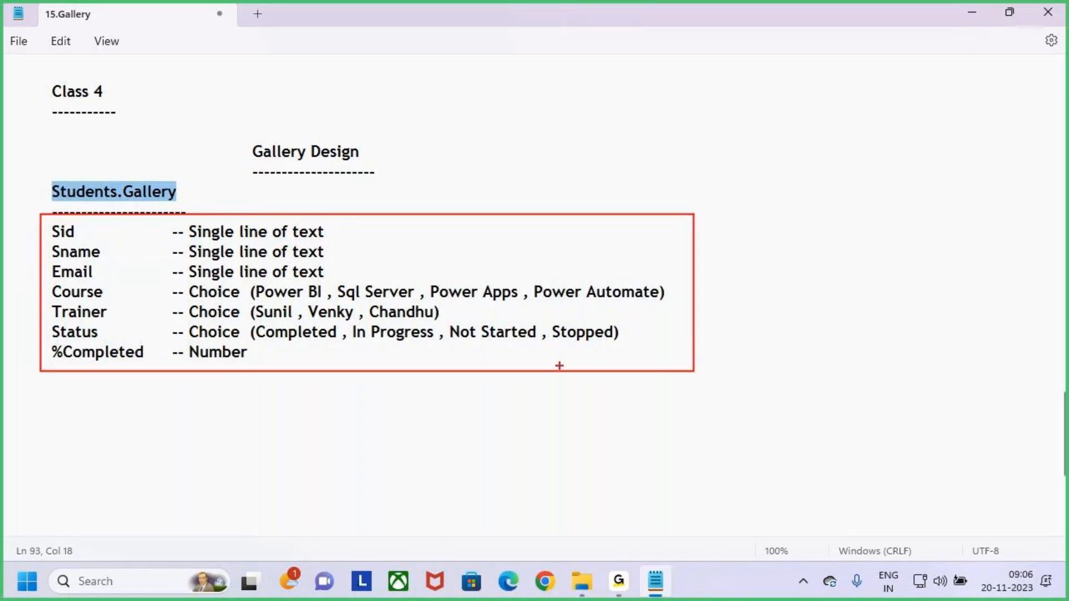
key("Escape")
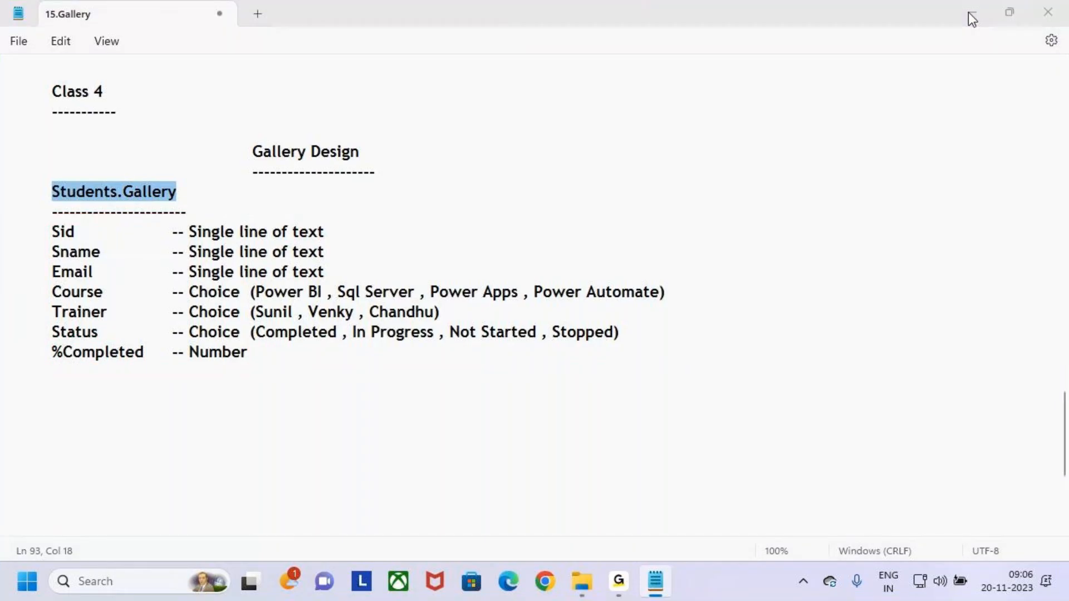
Load make.powerapps.com in Chrome and launch SharePoint from the Microsoft app launcher.
left_click(971, 12)
left_click(971, 13)
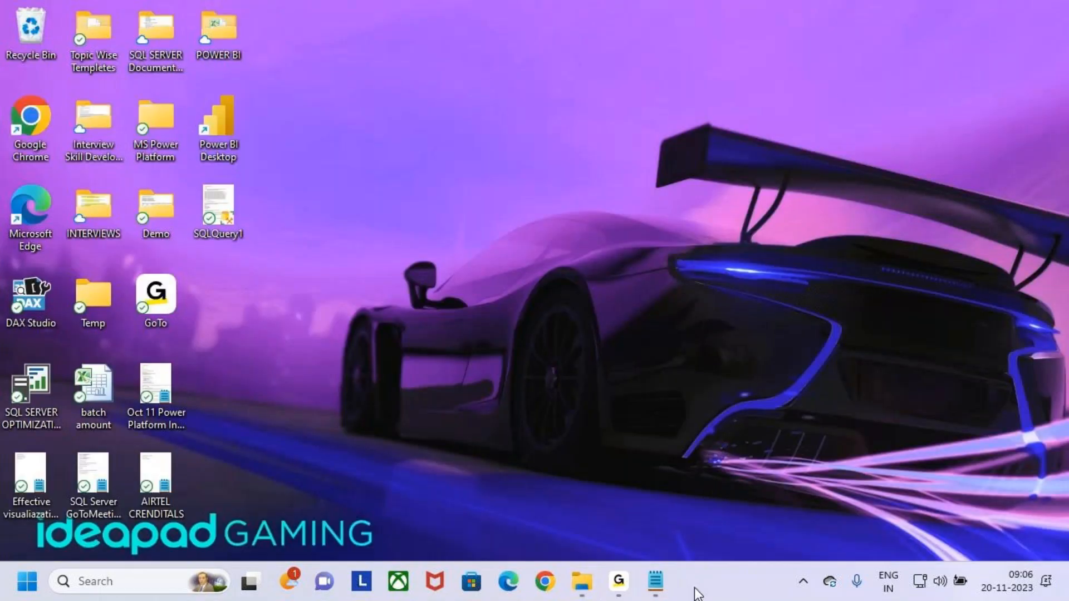
left_click(538, 596)
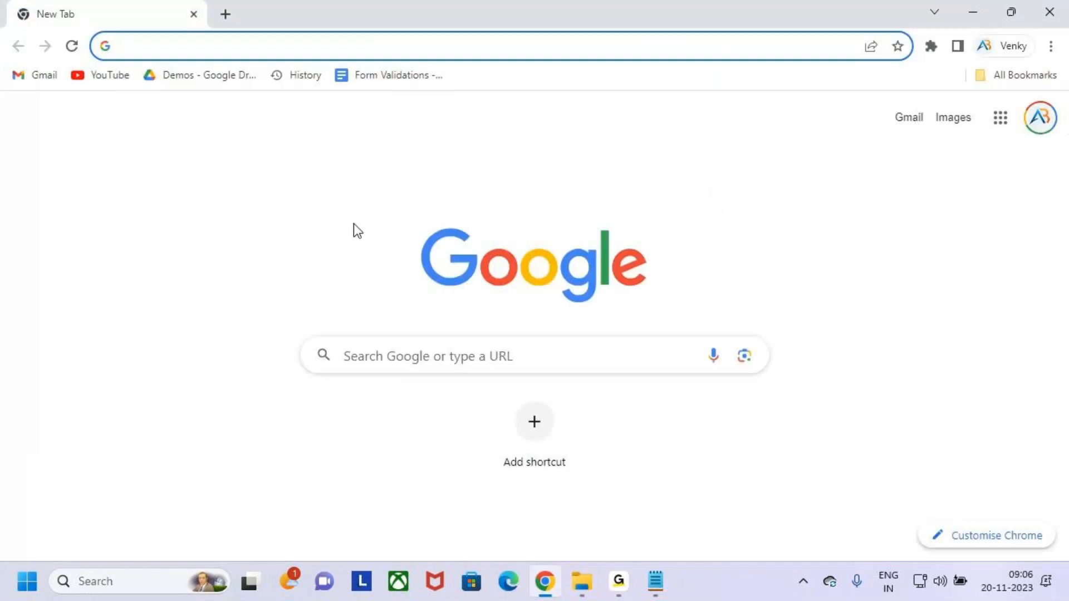
left_click(160, 46)
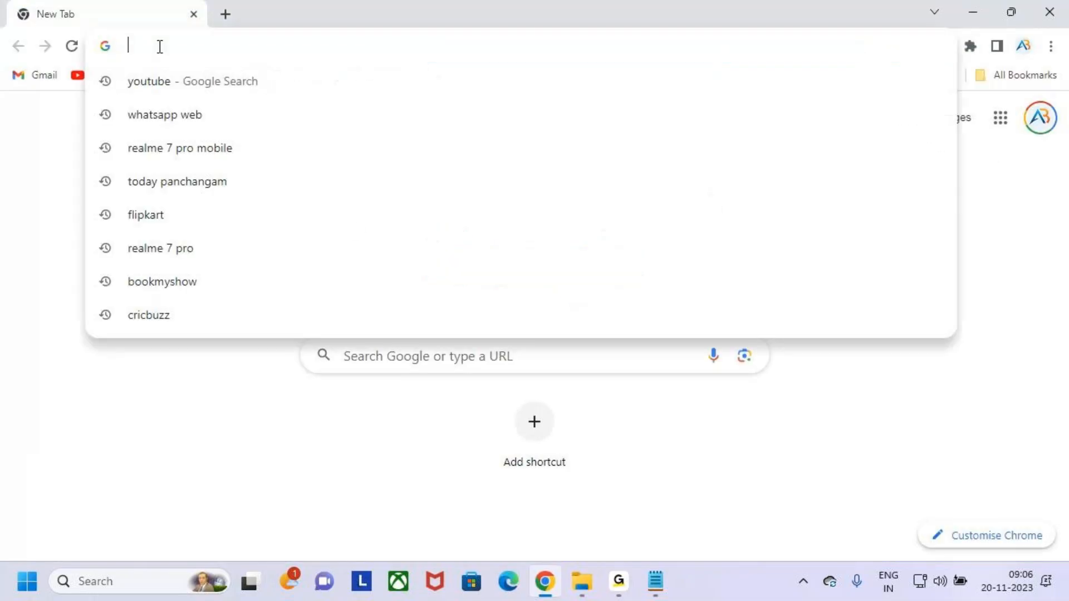
type("make")
key("Right")
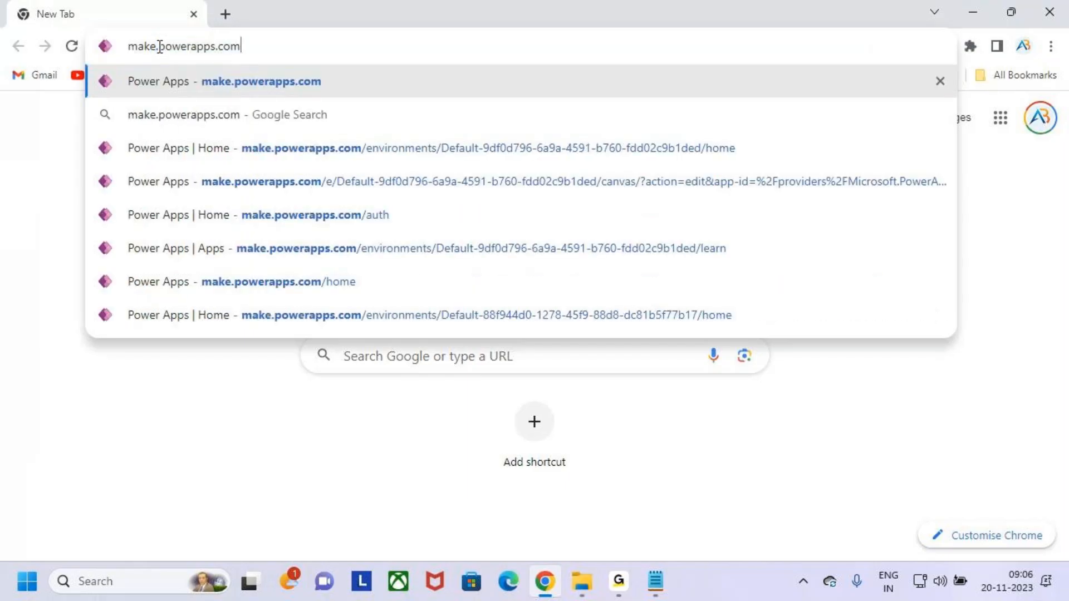
key("Return")
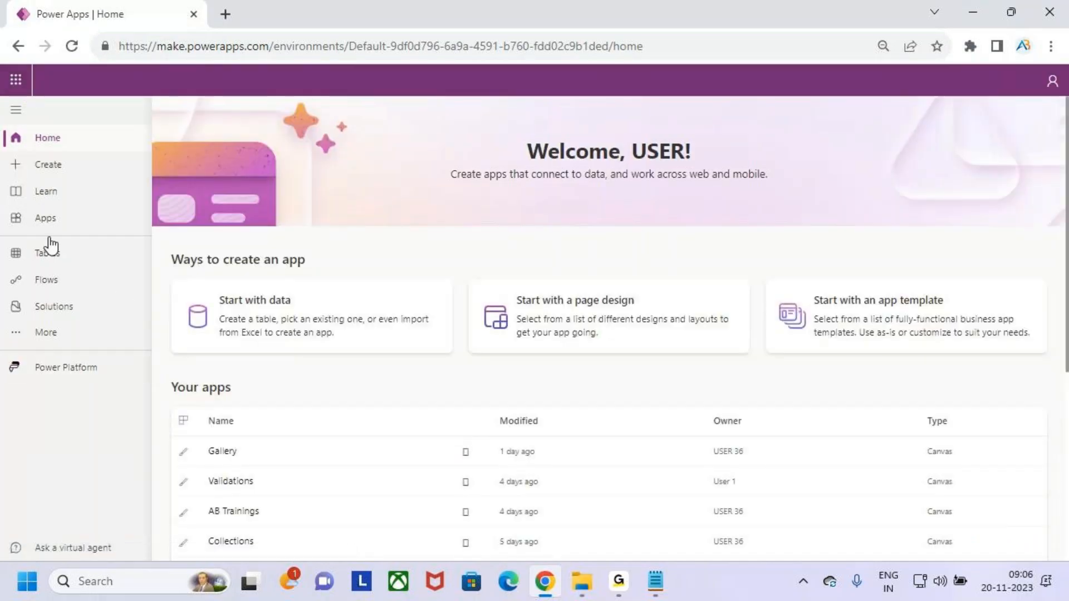
left_click(15, 80)
left_click(78, 278)
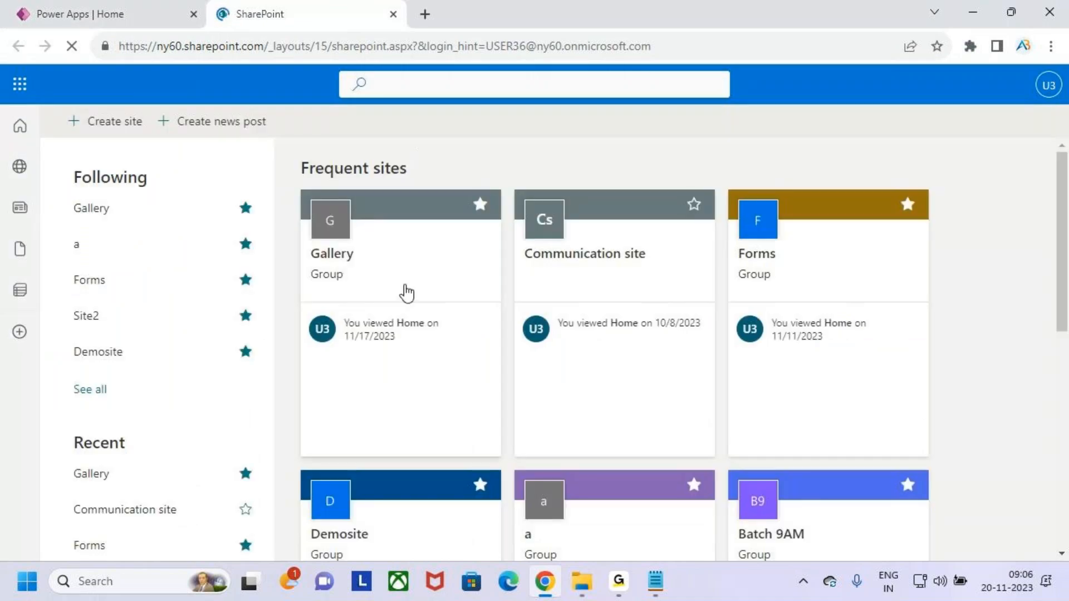
Open the Students.Gallery list from the Gallery site.
left_click(425, 272)
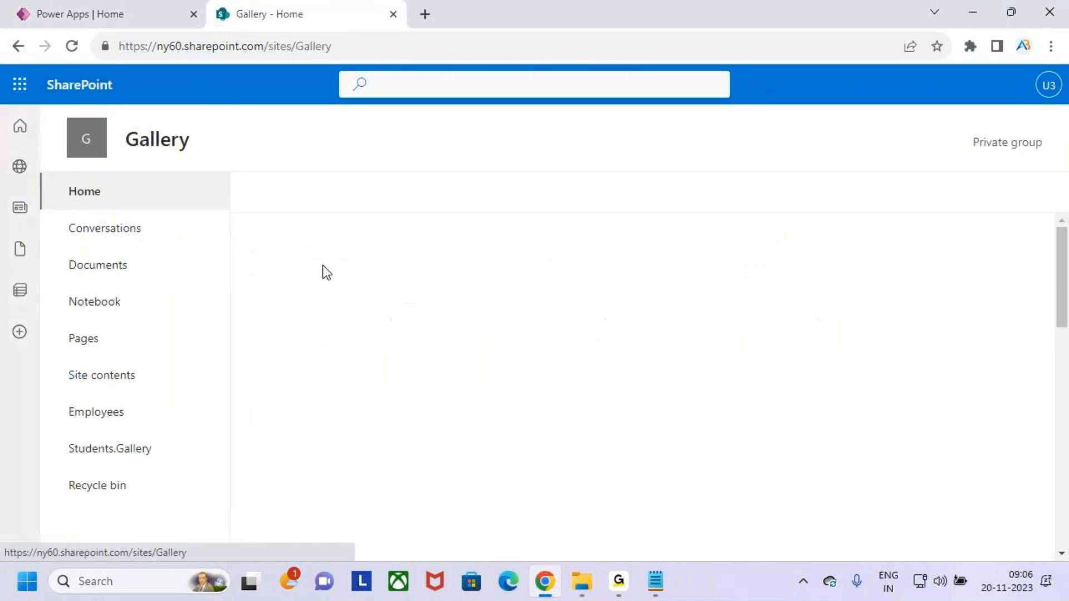
left_click(132, 454)
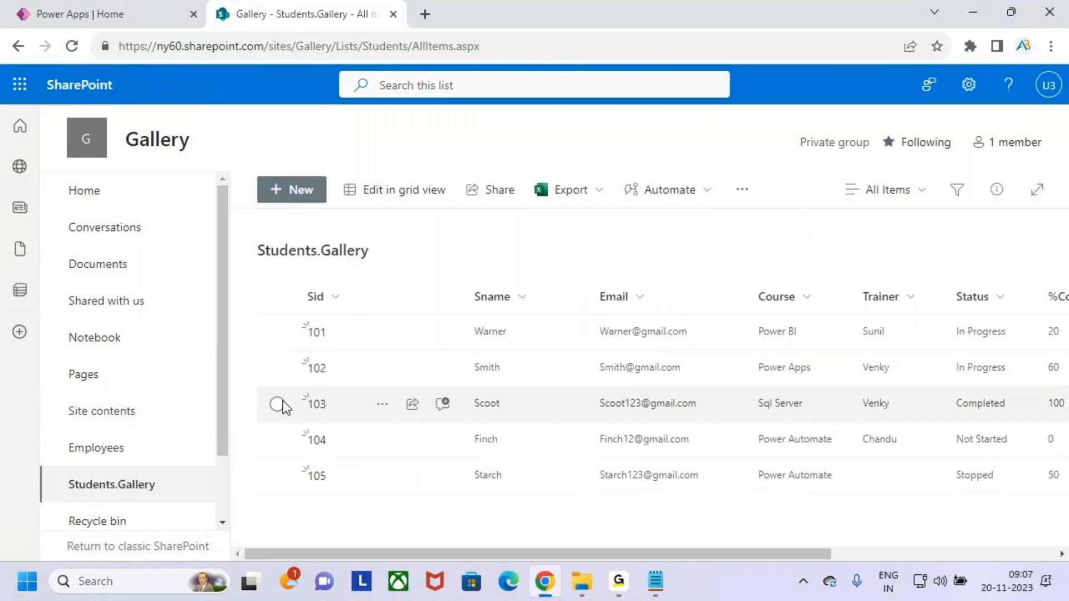
scroll(167, 406, "down", 2)
Highlight the Sid through %Completed columns, scroll right, and open the Settings panel.
key("ctrl+2")
left_click_drag(296, 284, 366, 305)
left_click_drag(456, 280, 524, 314)
left_click_drag(580, 280, 653, 313)
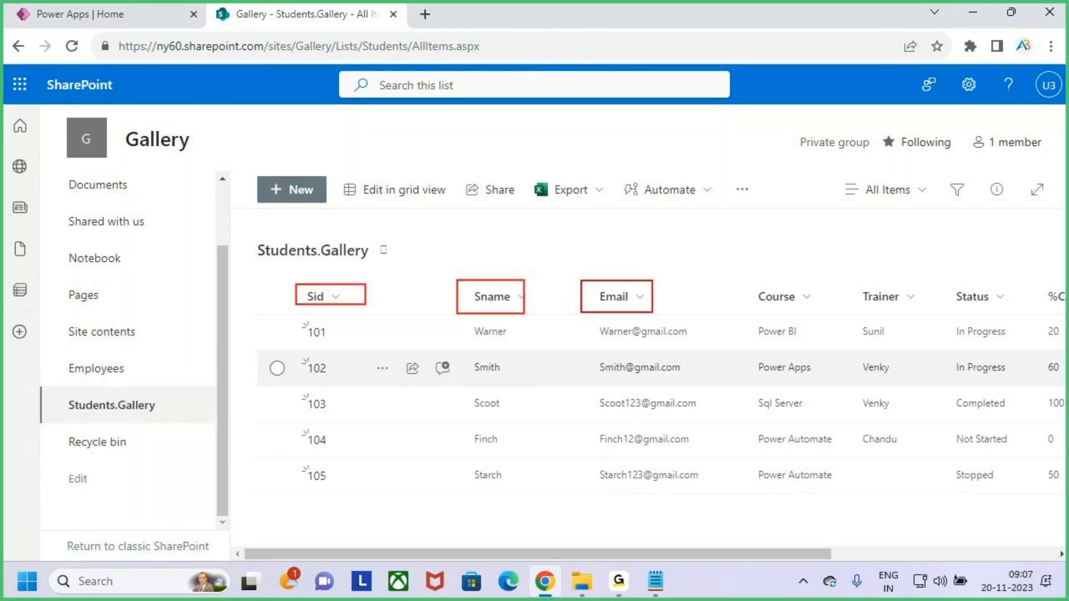
left_click_drag(743, 280, 818, 313)
left_click_drag(843, 276, 904, 308)
left_click_drag(940, 274, 993, 305)
key("Escape")
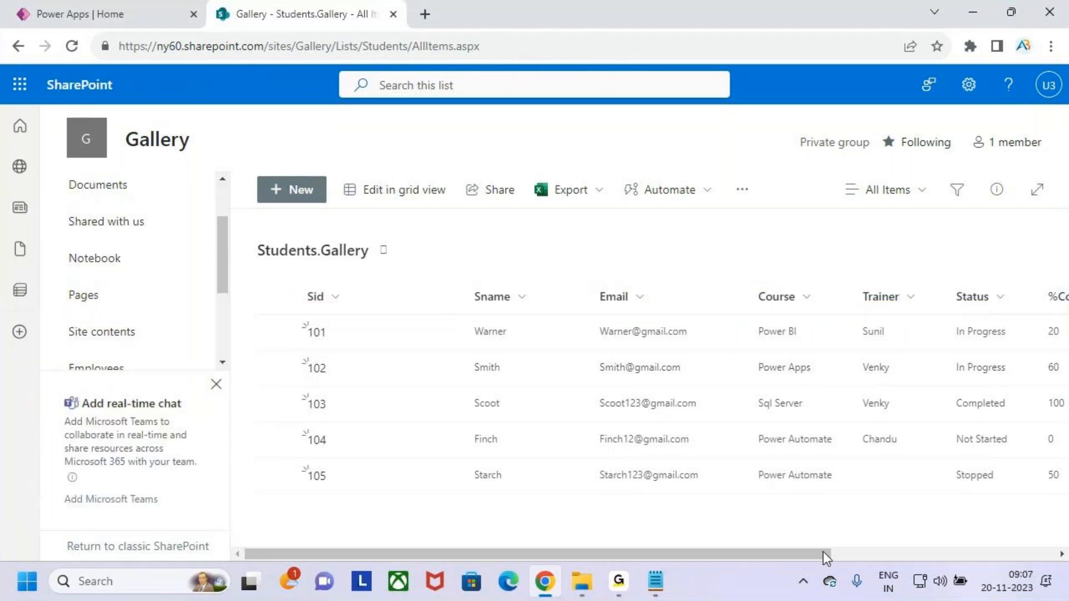
left_click_drag(825, 553, 983, 553)
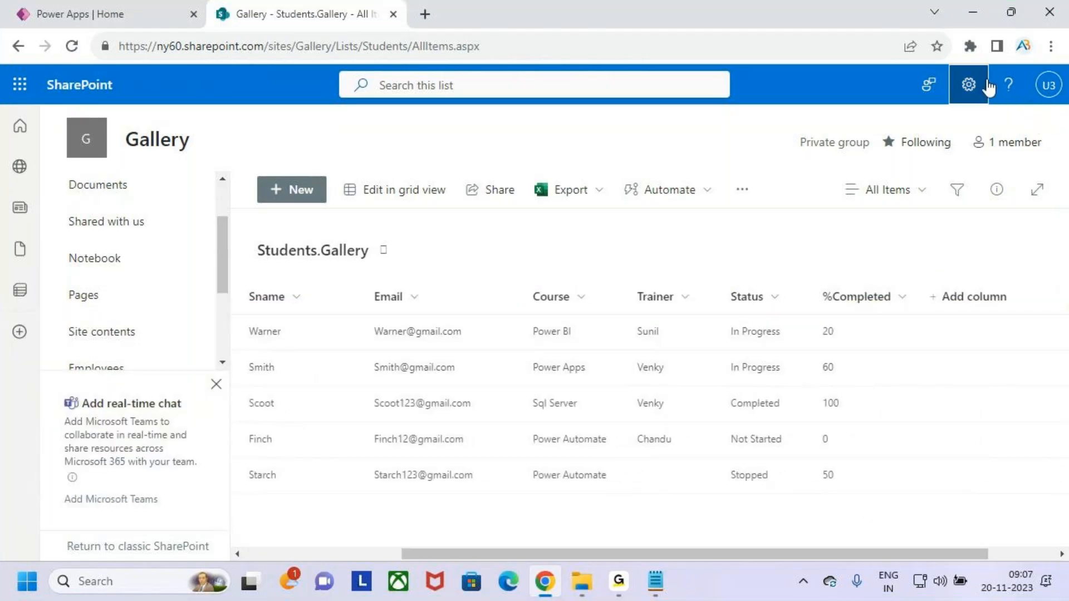
left_click(969, 85)
Open List settings and review the Students.Gallery columns and their types.
left_click(857, 257)
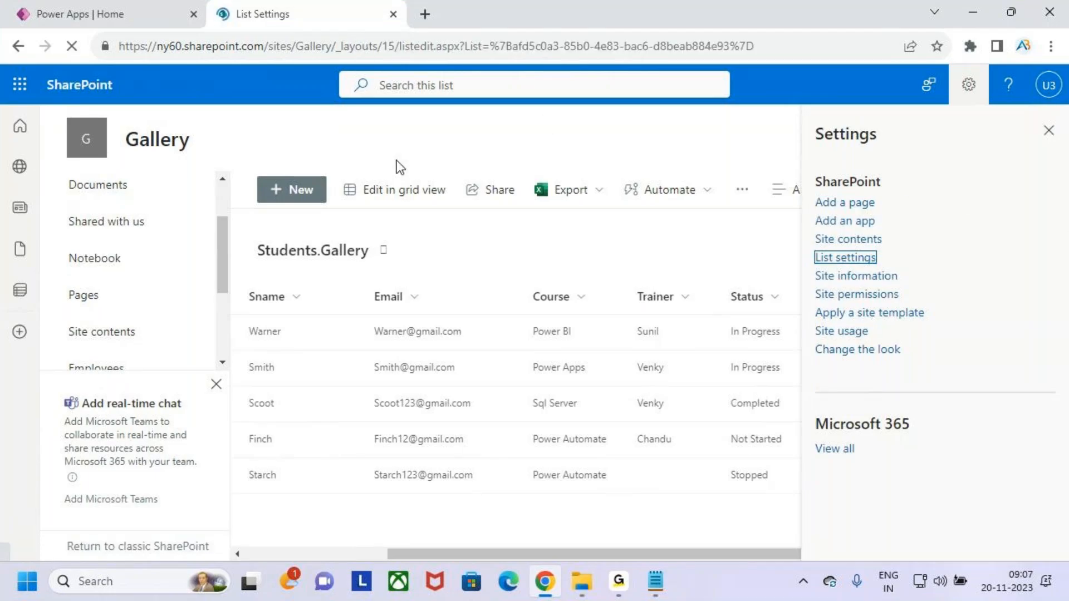
scroll(346, 338, "down", 5)
scroll(346, 335, "down", 4)
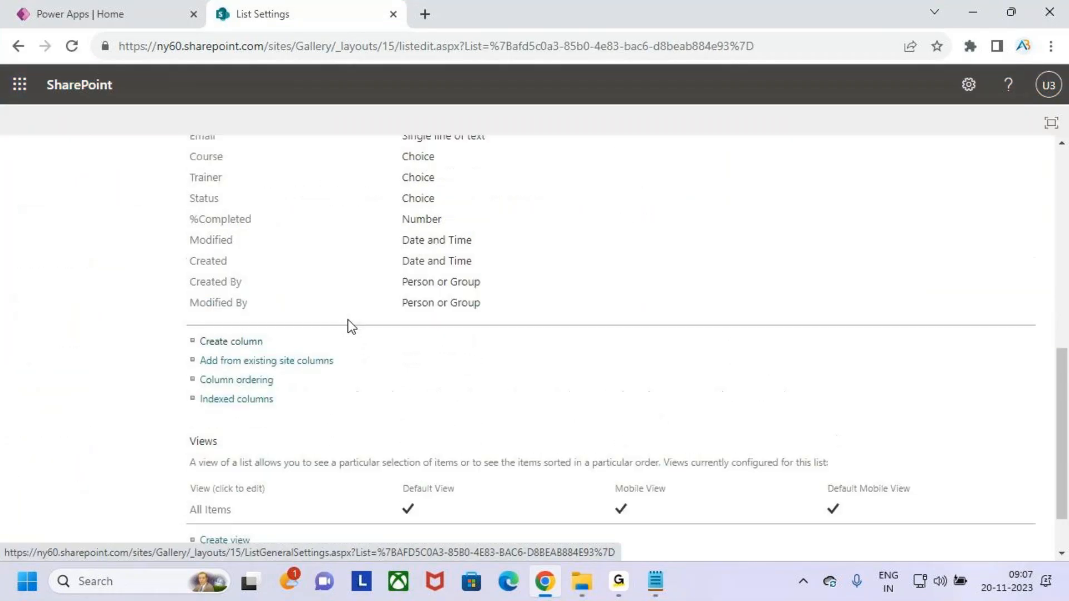
scroll(349, 325, "up", 5)
scroll(351, 326, "down", 1)
scroll(348, 320, "down", 1)
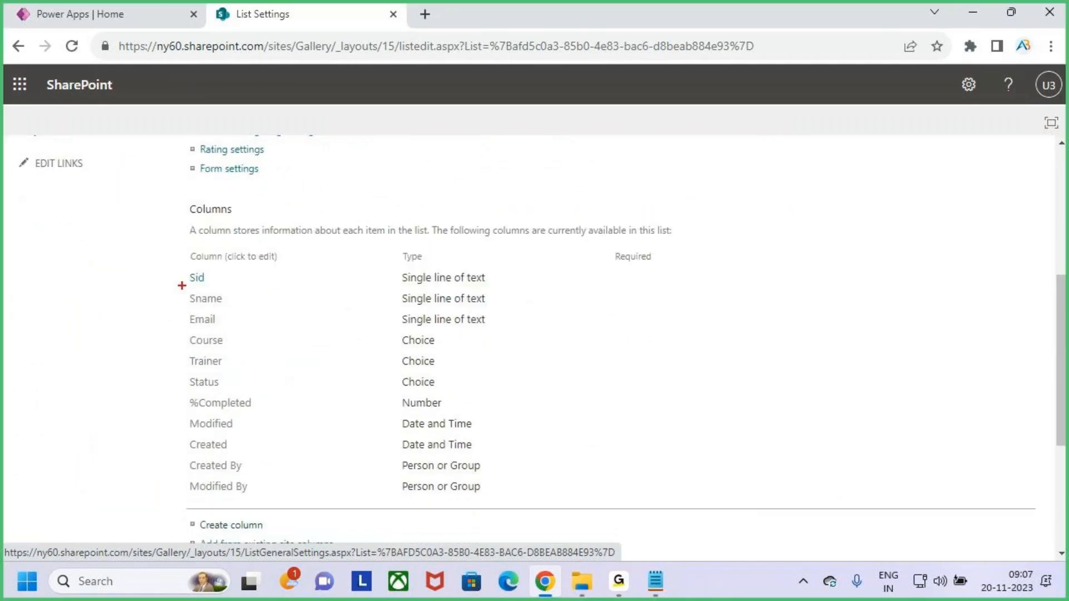
mouse_move(183, 271)
left_mouse_down()
mouse_move(323, 290)
mouse_move(495, 290)
mouse_move(513, 412)
left_mouse_up()
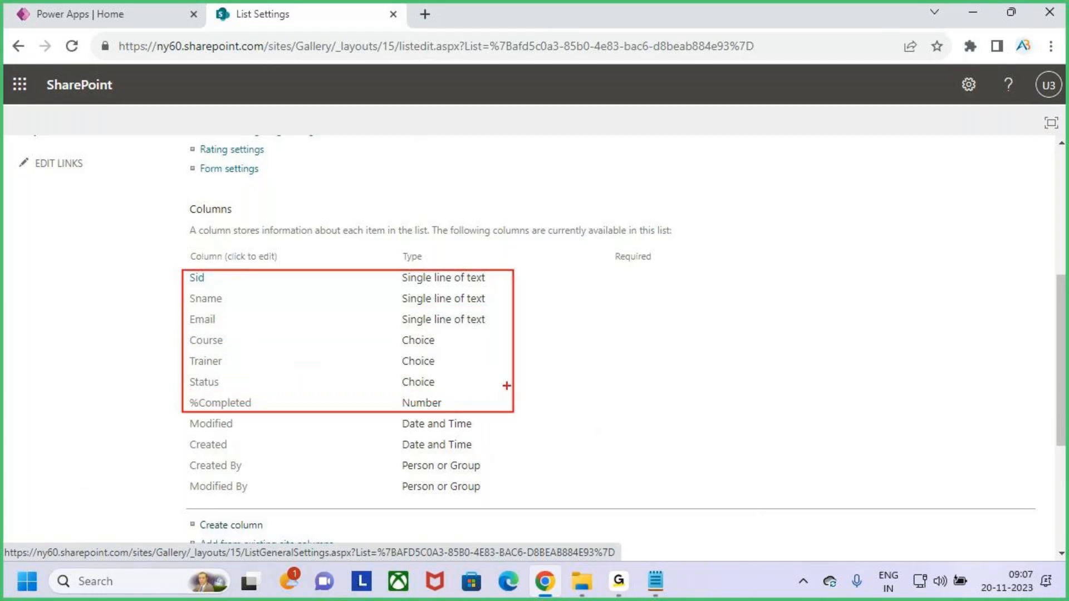
left_click_drag(508, 363, 530, 329)
key("Escape")
Return to the Students.Gallery list through its breadcrumb.
scroll(527, 348, "down", 2)
scroll(532, 346, "up", 7)
left_click(160, 191)
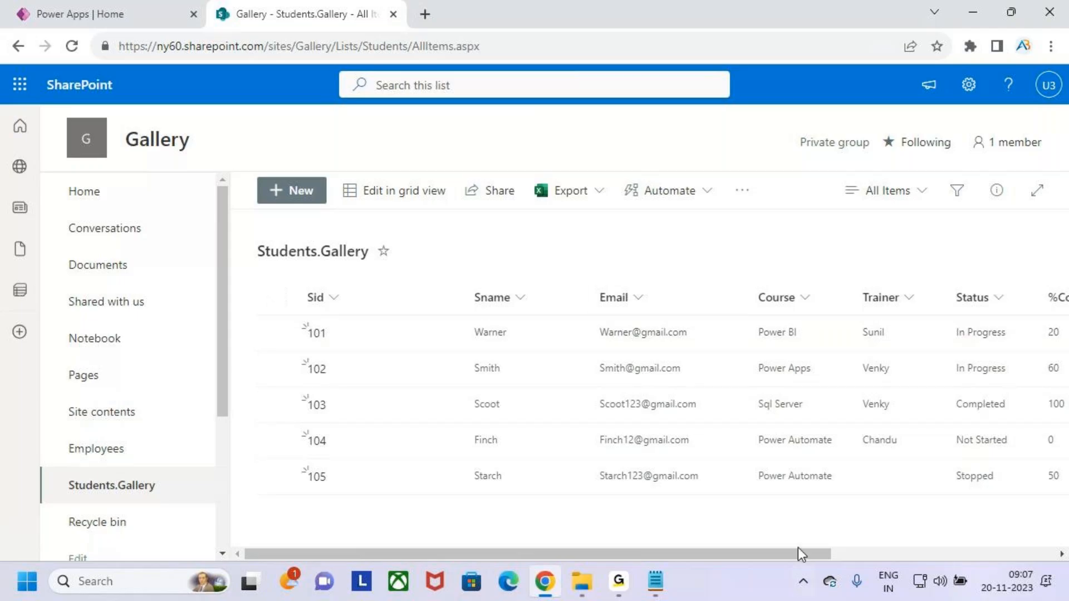
Scroll across and highlight all Students.Gallery columns, then return to Power Apps home.
left_click_drag(812, 553, 933, 554)
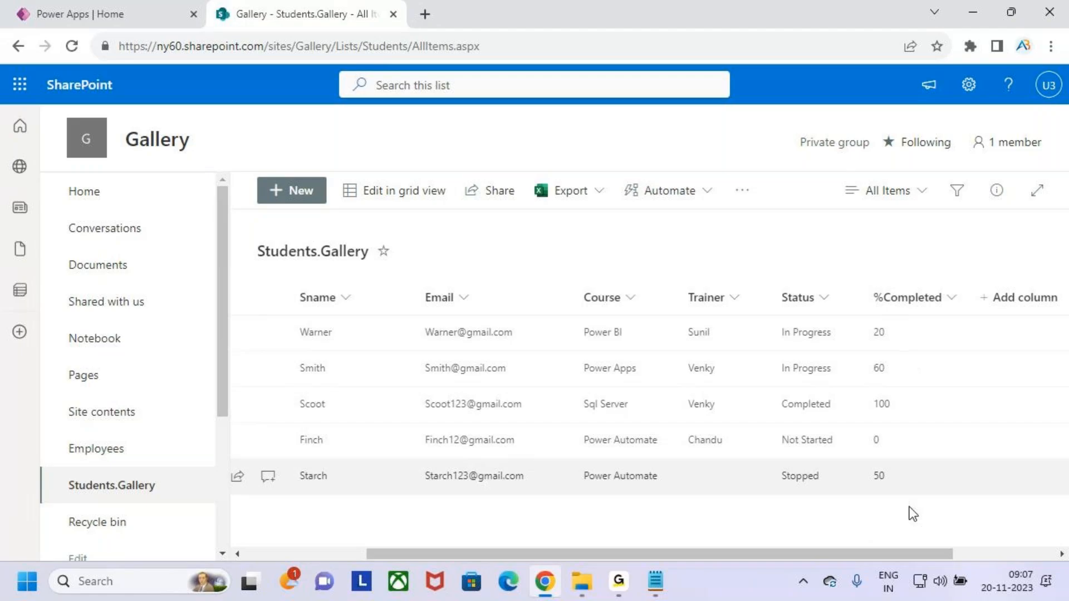
left_click_drag(910, 553, 517, 559)
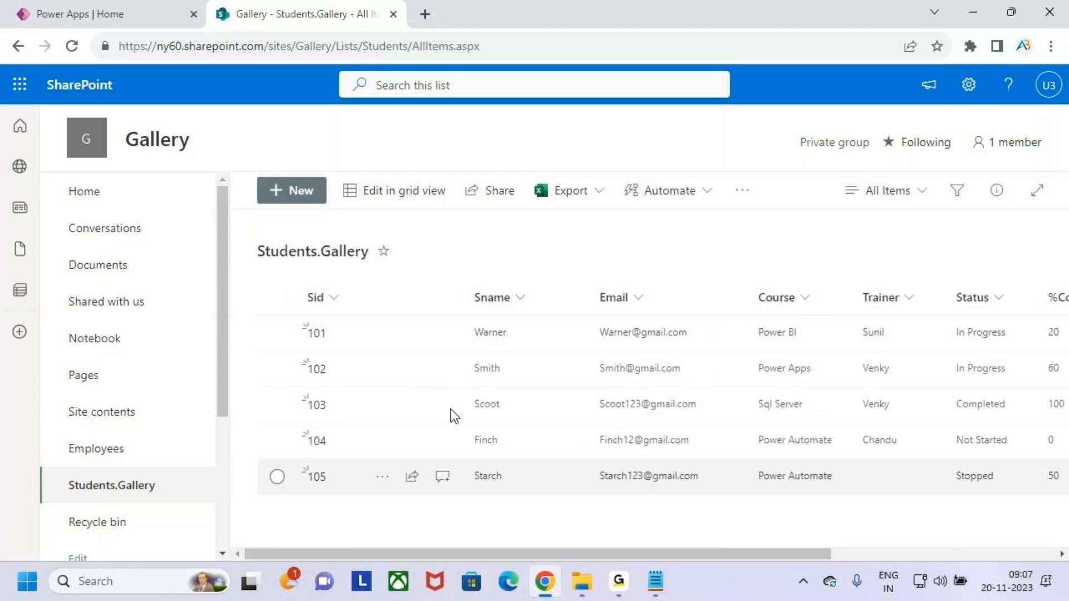
key("ctrl+2")
left_click_drag(299, 284, 920, 501)
left_click_drag(517, 218, 534, 267)
mouse_move(516, 259)
left_mouse_down()
mouse_move(537, 275)
mouse_move(517, 304)
left_mouse_up()
left_click_drag(584, 300, 625, 224)
left_click_drag(628, 218, 620, 239)
left_click_drag(671, 183, 665, 270)
mouse_move(686, 228)
left_mouse_down()
mouse_move(678, 254)
mouse_move(691, 245)
left_mouse_up()
mouse_move(707, 203)
left_mouse_down()
mouse_move(706, 256)
mouse_move(742, 259)
mouse_move(780, 239)
mouse_move(797, 294)
mouse_move(868, 239)
left_mouse_up()
key("Escape")
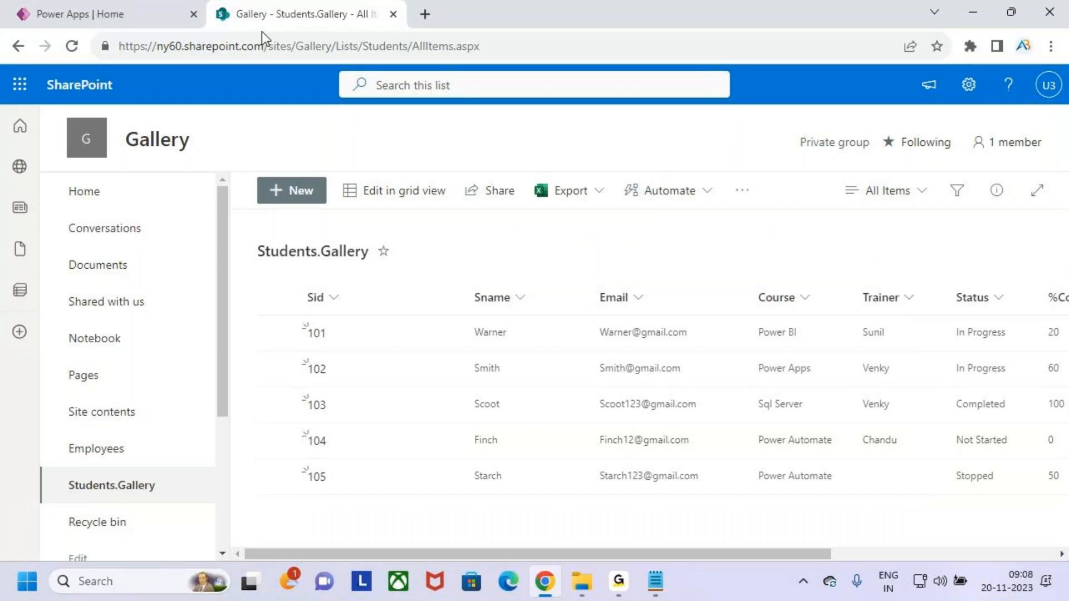
left_click(128, 11)
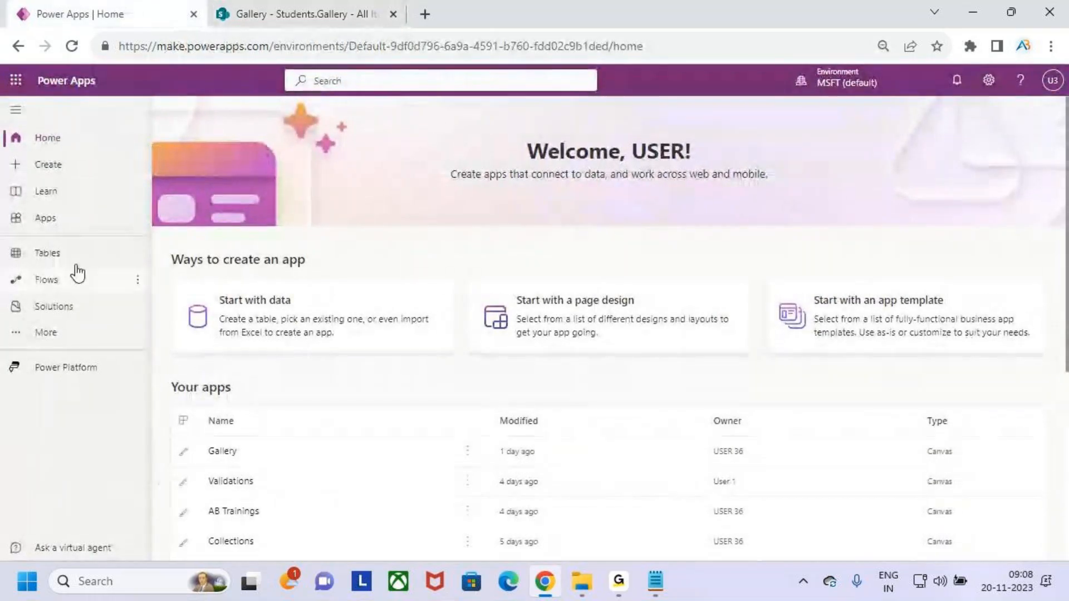
Start a new blank canvas app from the Create page.
left_click(73, 173)
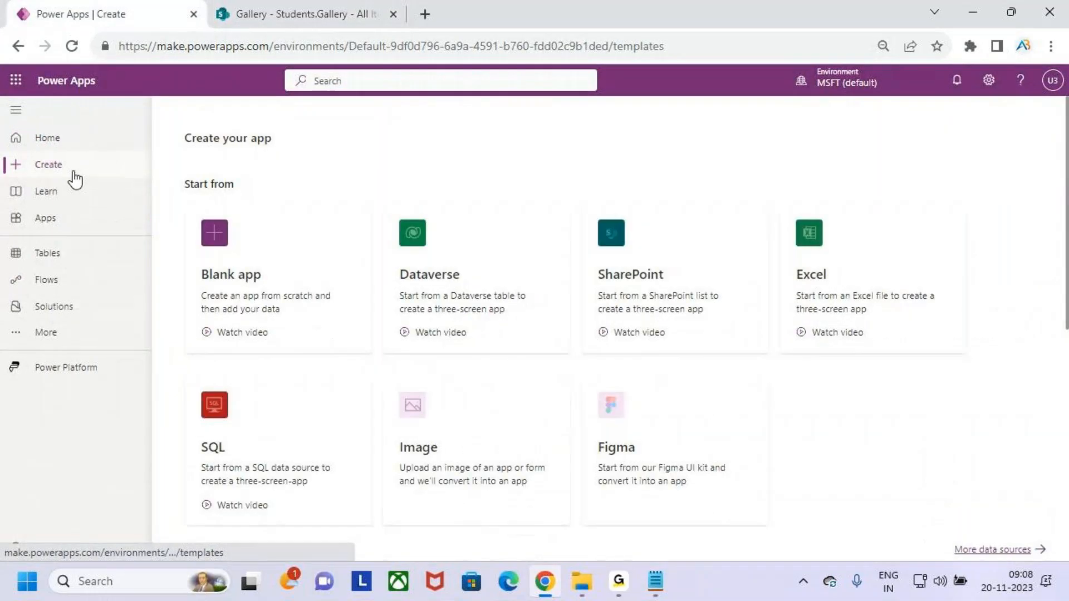
left_click(305, 242)
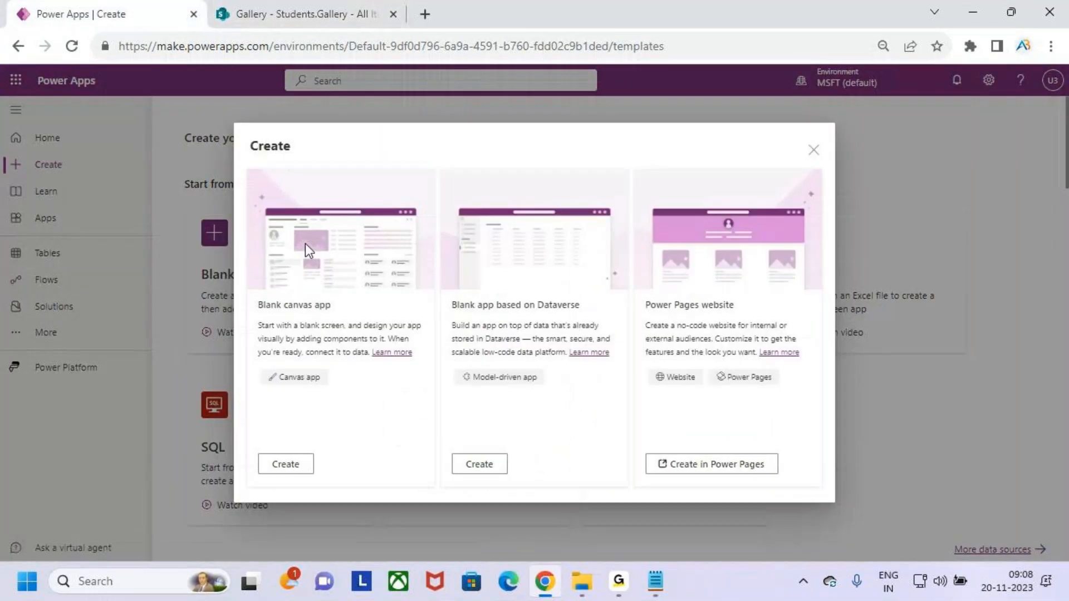
left_click(294, 465)
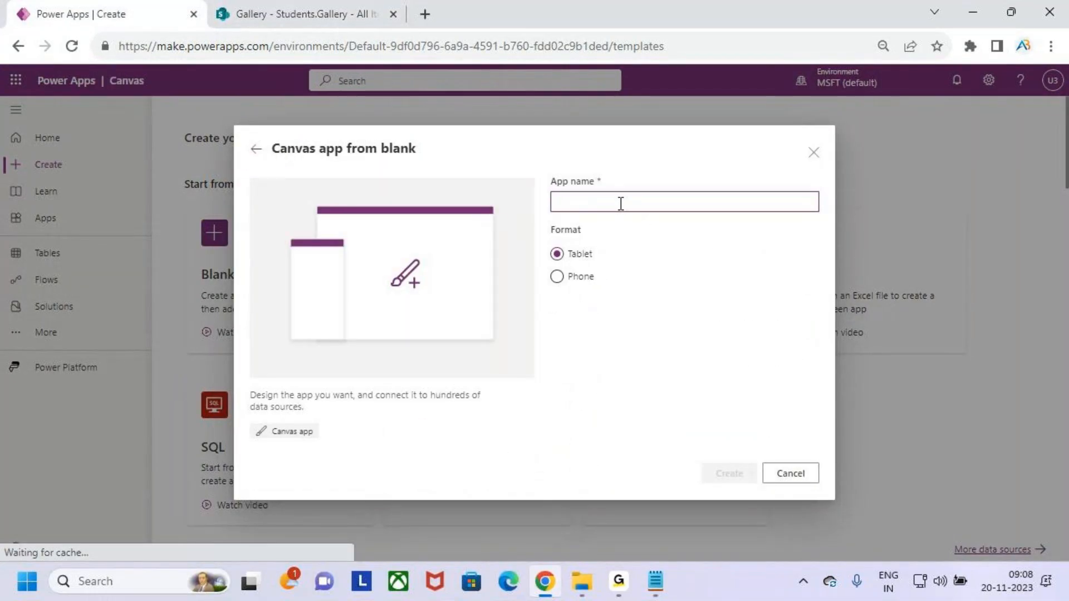
Name the app Gallery_Design, choose the Phone format, and create it.
type("Gallery")
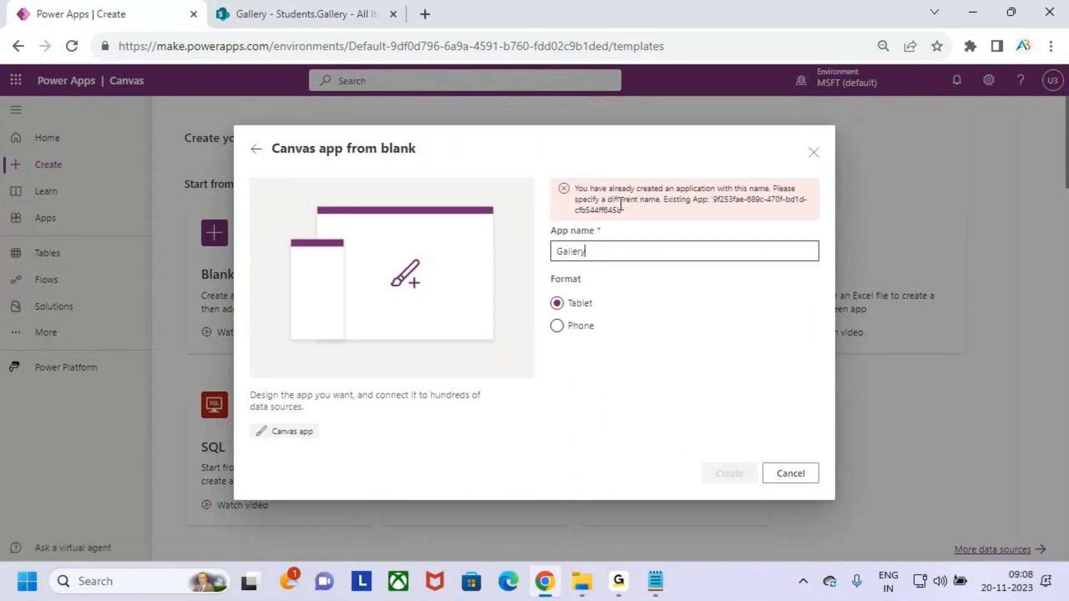
type(".Des")
key("BackSpace")
key("BackSpace")
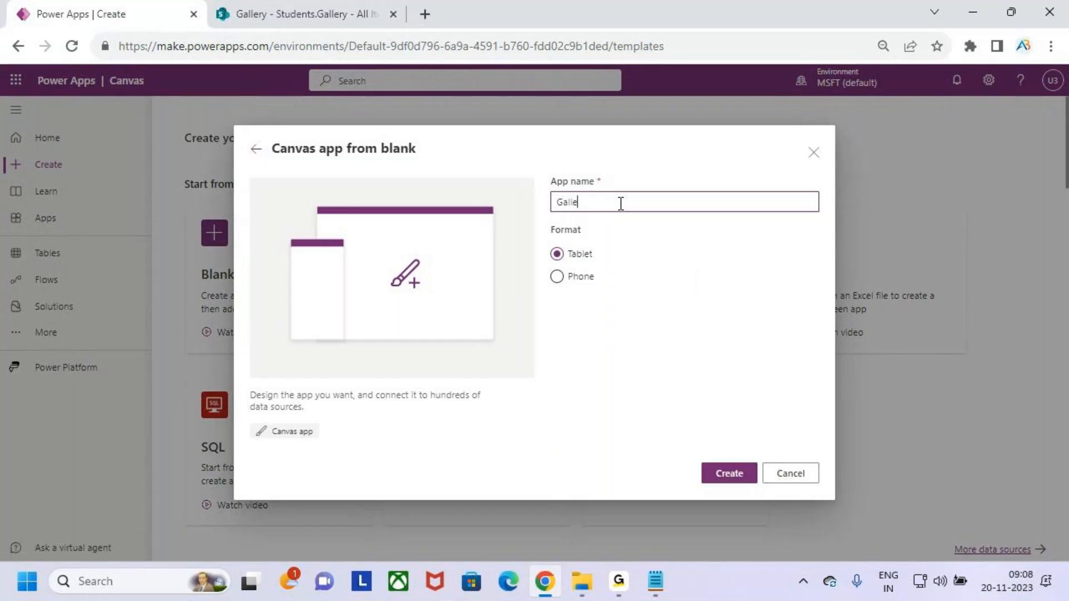
type(".Design")
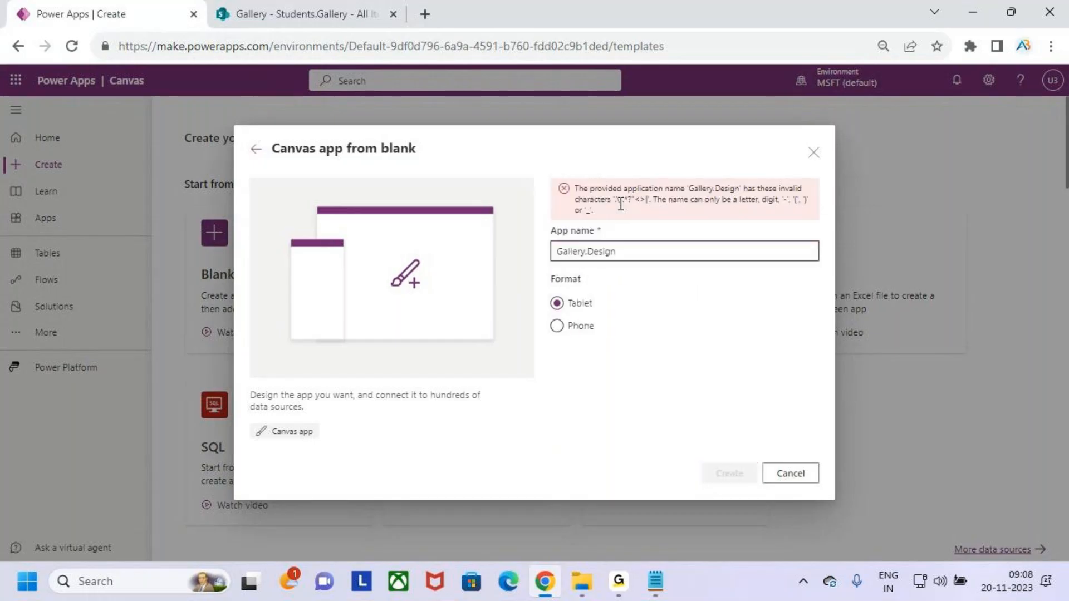
left_click(590, 252)
key("BackSpace")
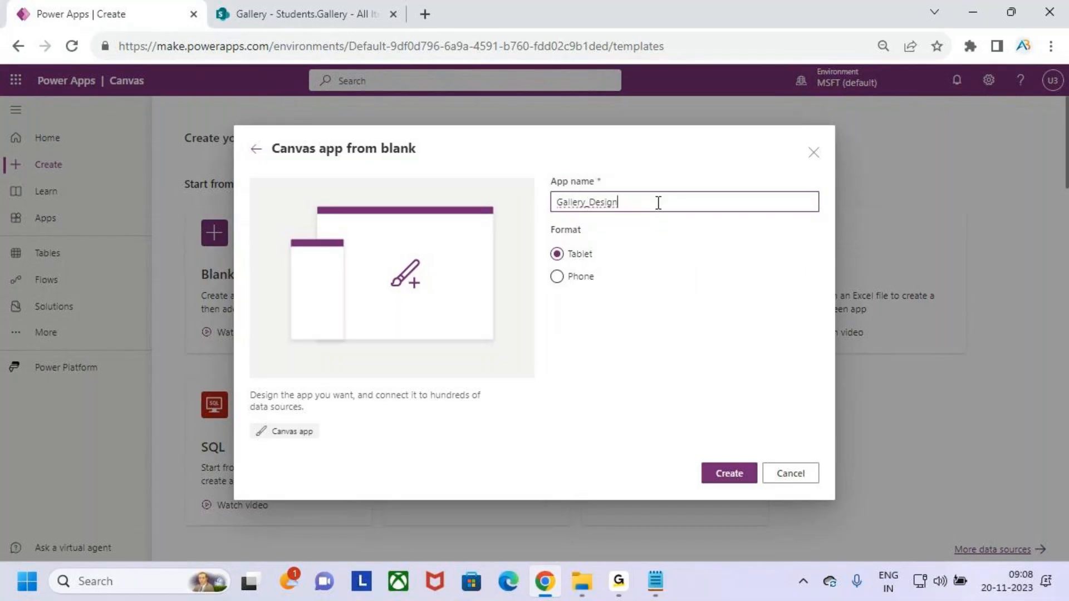
left_click(570, 287)
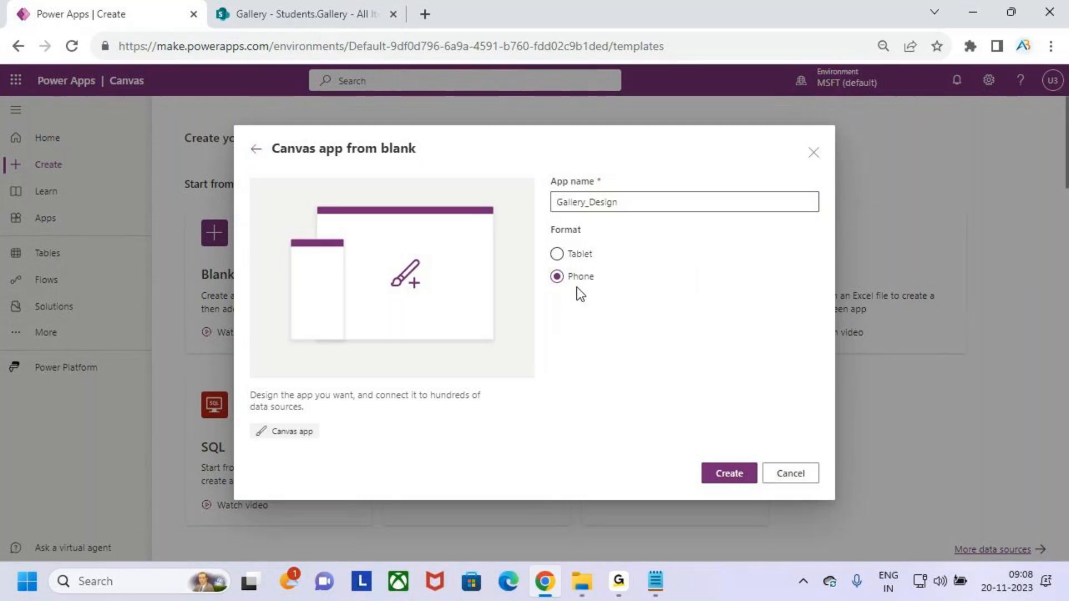
left_click(729, 474)
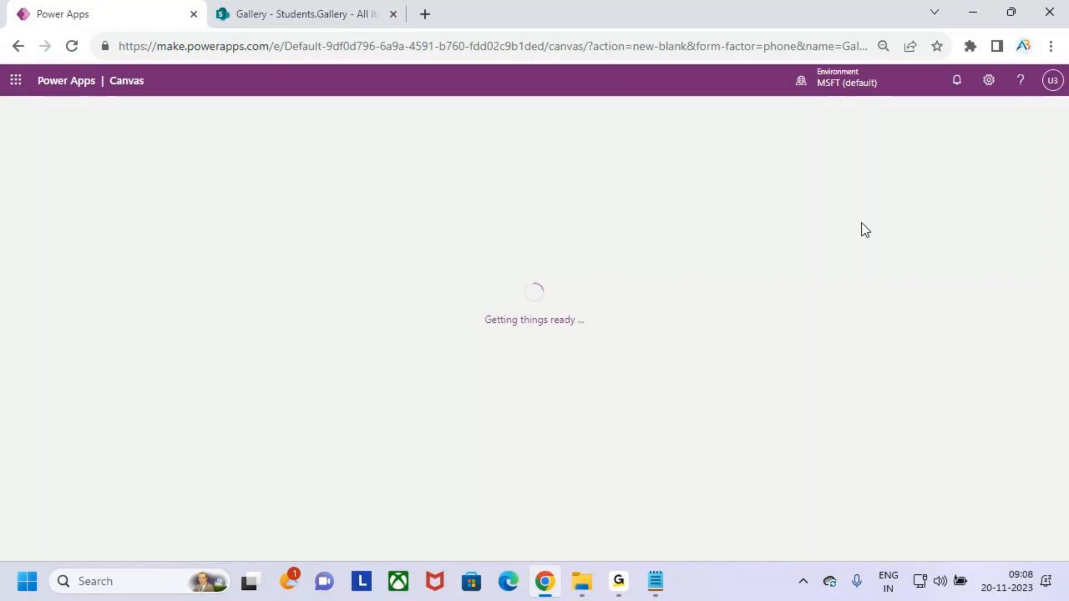
Dismiss the welcome prompt to reach the blank Screen1 canvas.
left_click(657, 411)
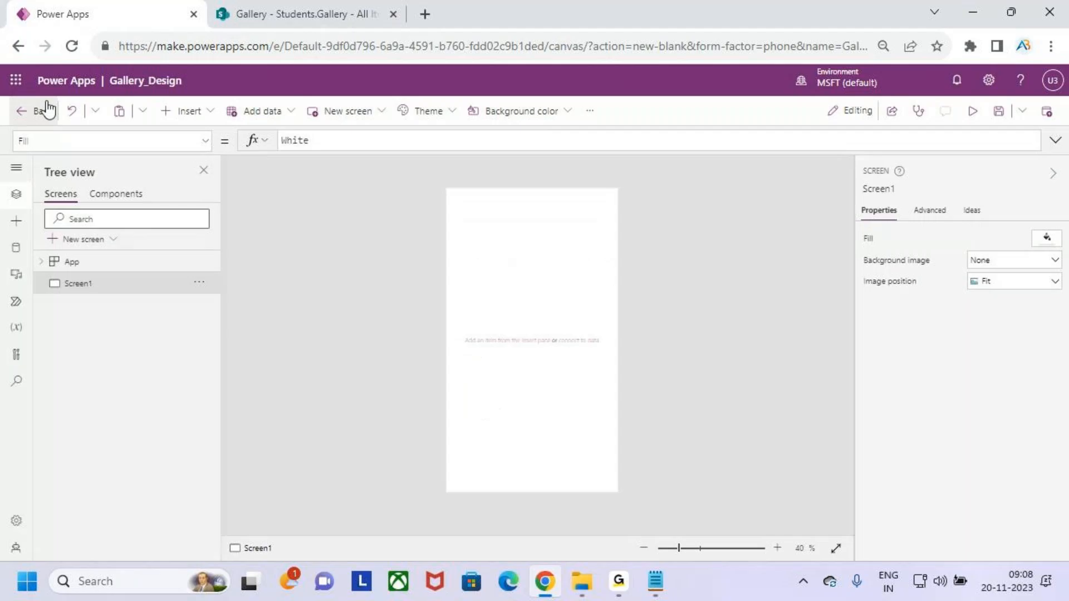
key("ctrl+2")
left_click_drag(106, 66, 213, 96)
left_click_drag(213, 88, 281, 4)
key("Escape")
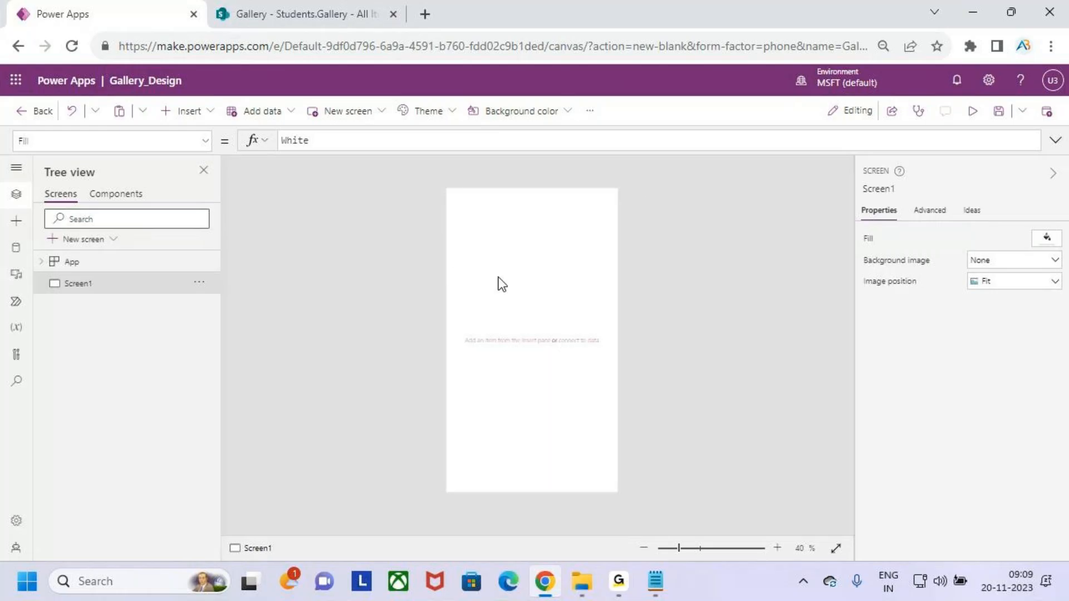
Insert a label at the top-left corner and stretch it to the full 640 width.
left_click(191, 113)
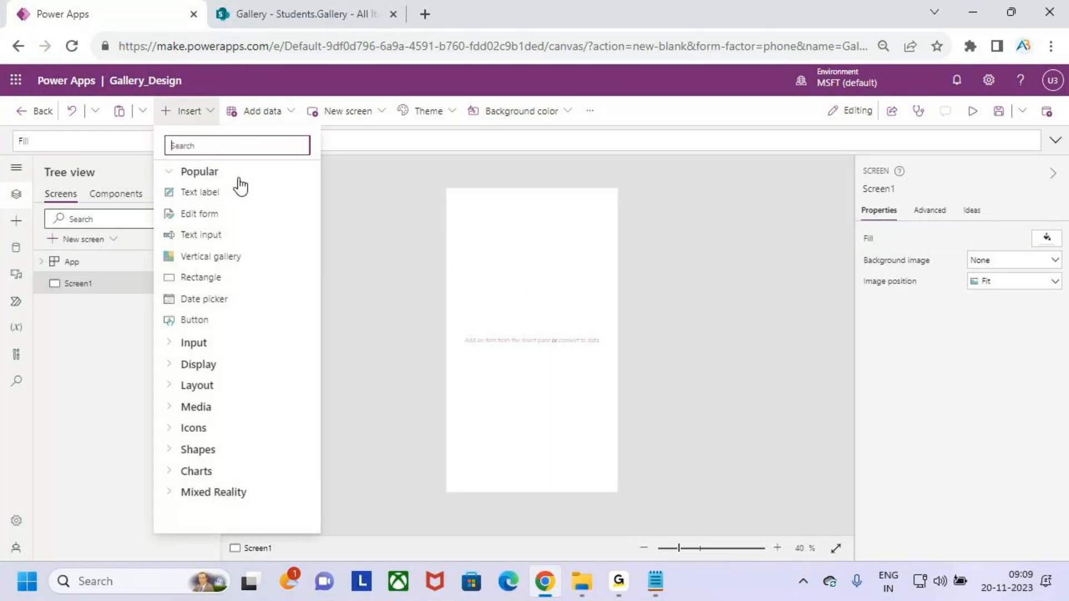
left_click(235, 195)
left_click_drag(525, 208, 506, 196)
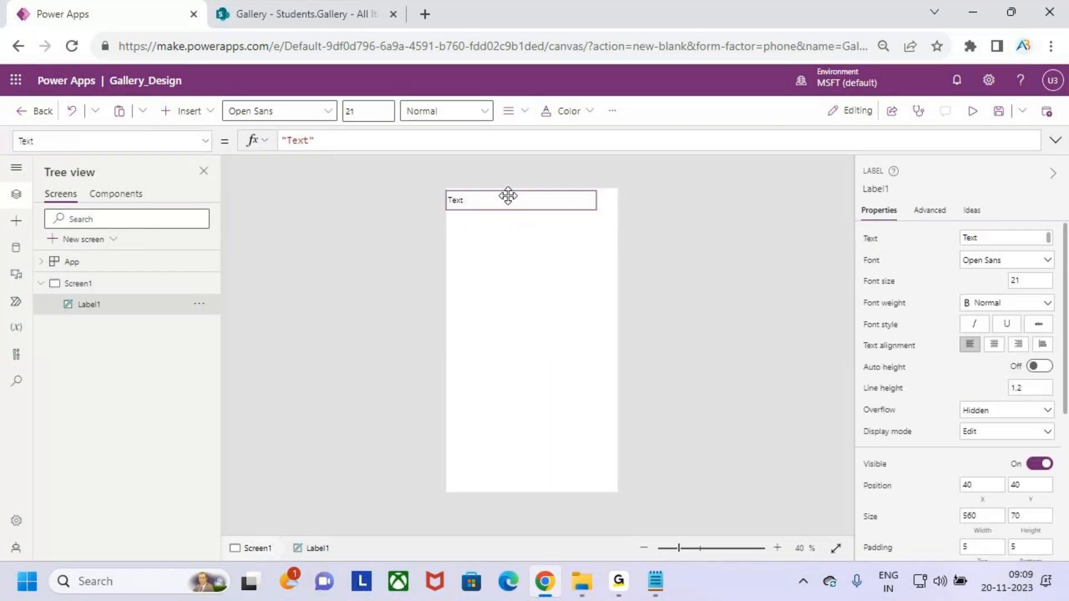
left_click_drag(592, 206, 615, 214)
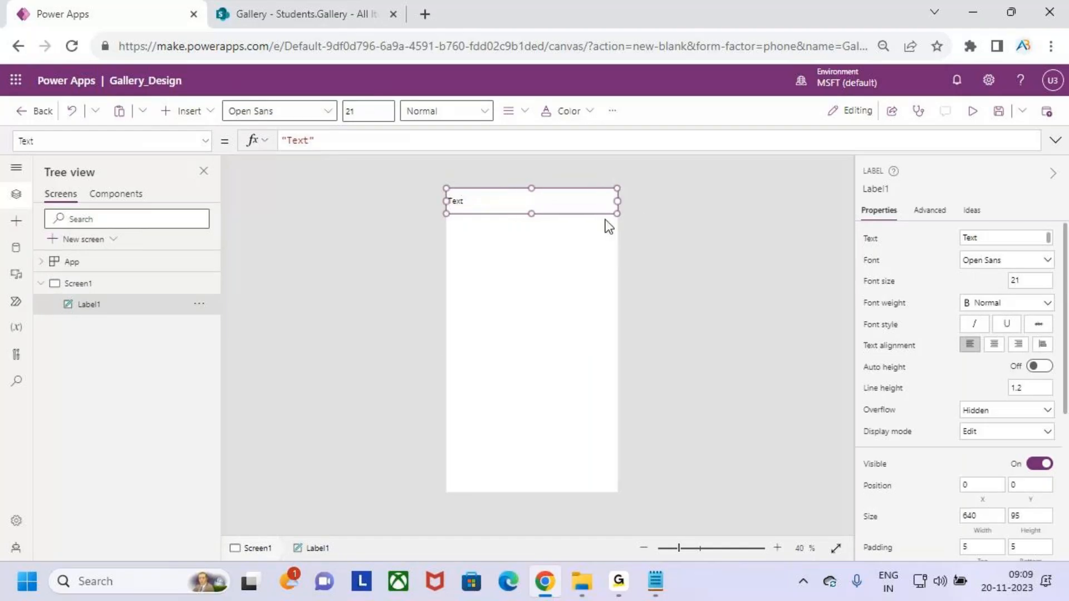
Make the label text 24-point, bold, and centre-aligned.
left_click(363, 106)
left_click(444, 113)
left_click(454, 133)
left_click(508, 111)
left_click(542, 165)
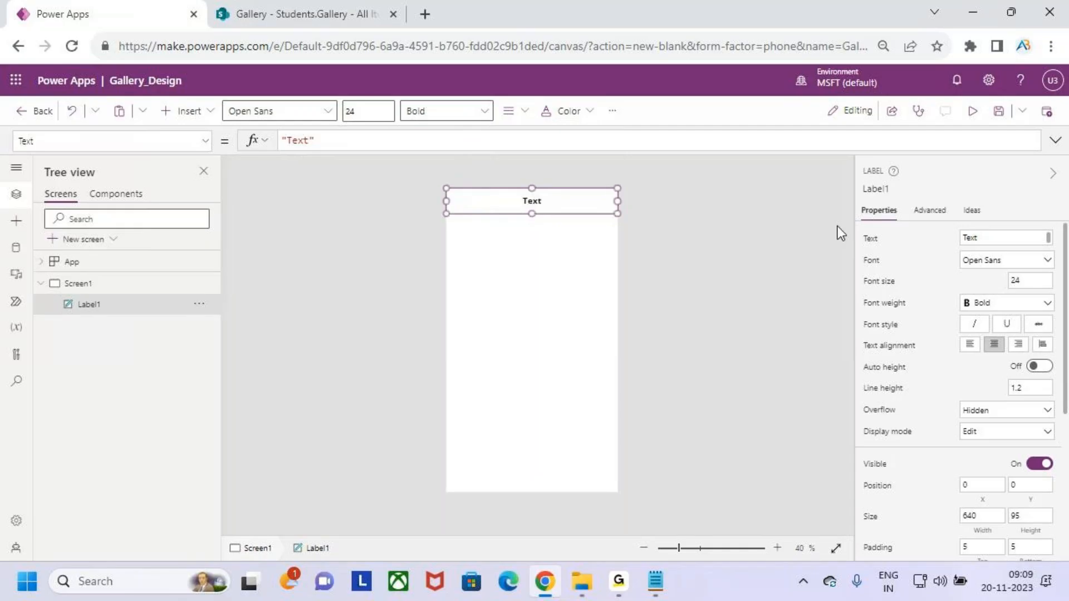
Change the label text to 'Gallery Design'.
left_click(379, 143)
key("BackSpace")
key("BackSpace")
type("Gallery Desi")
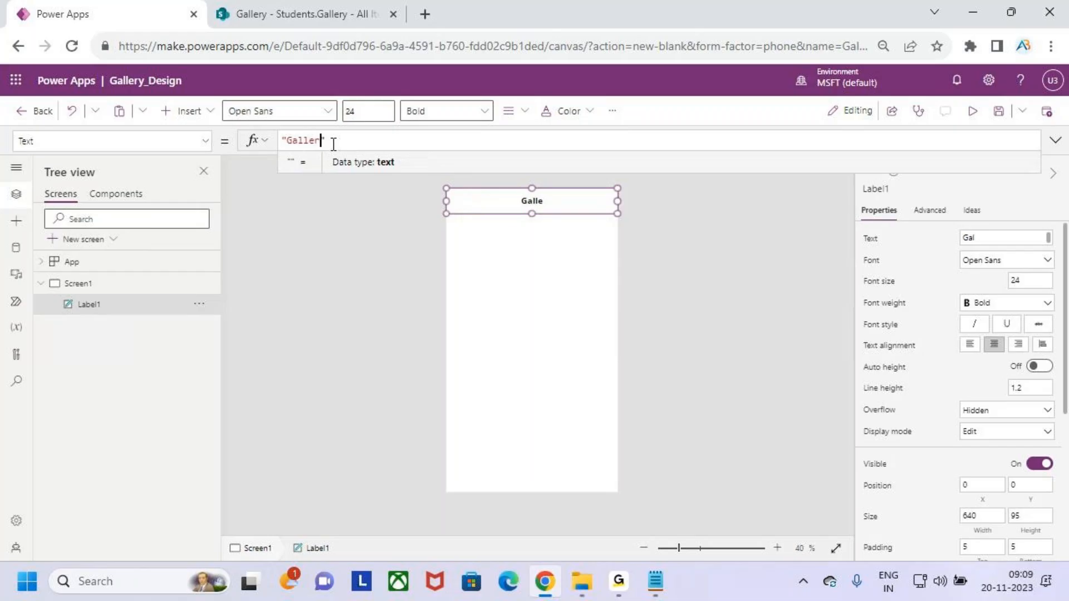
type("gn")
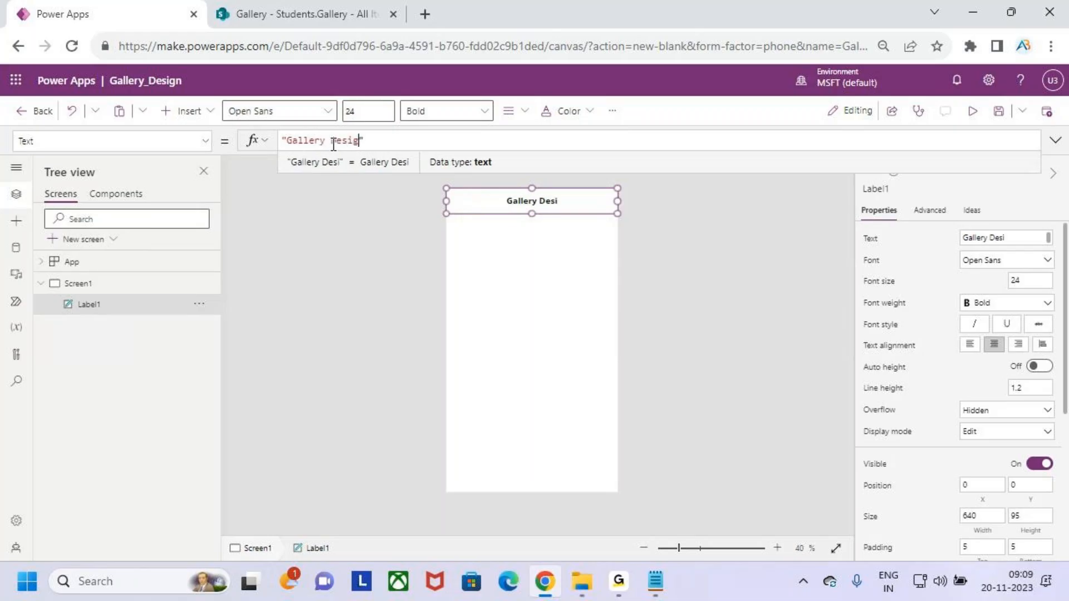
Give the header an orange fill, white text, and font size 30.
left_click(612, 110)
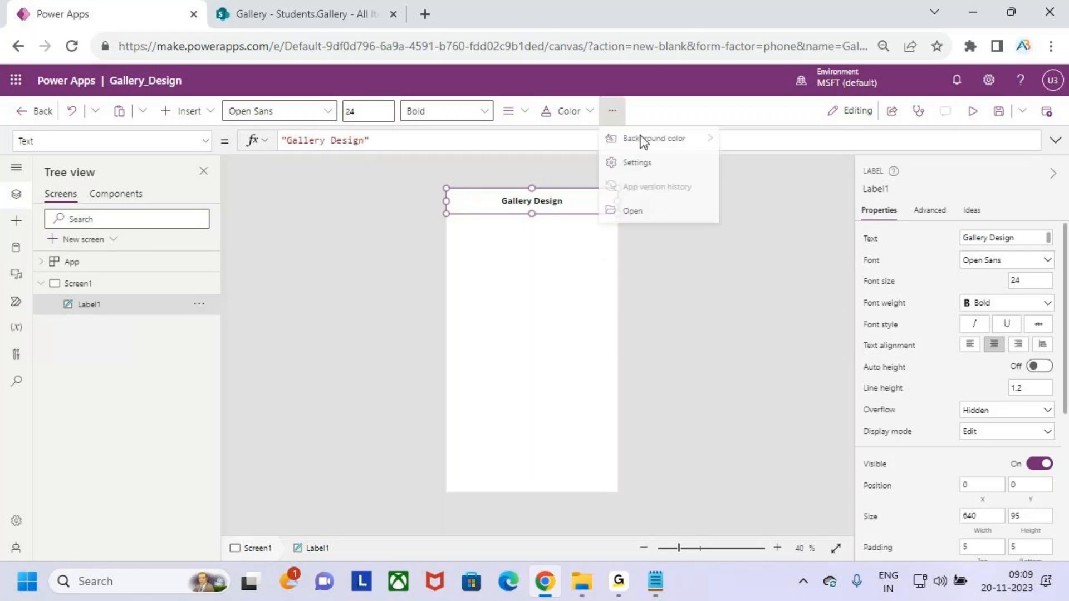
mouse_move(654, 141)
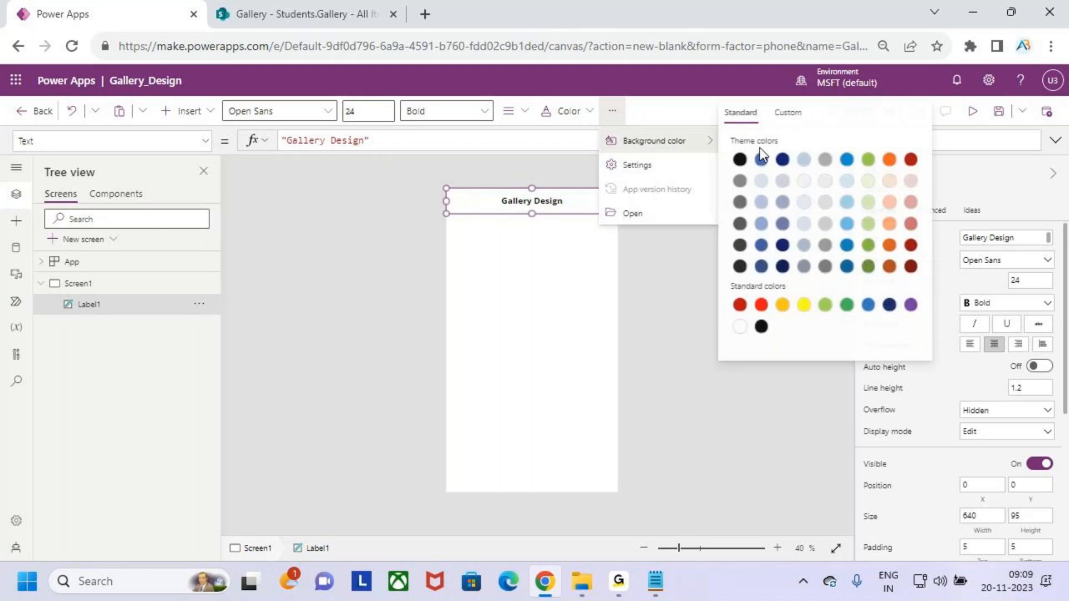
left_click(889, 160)
left_click(562, 111)
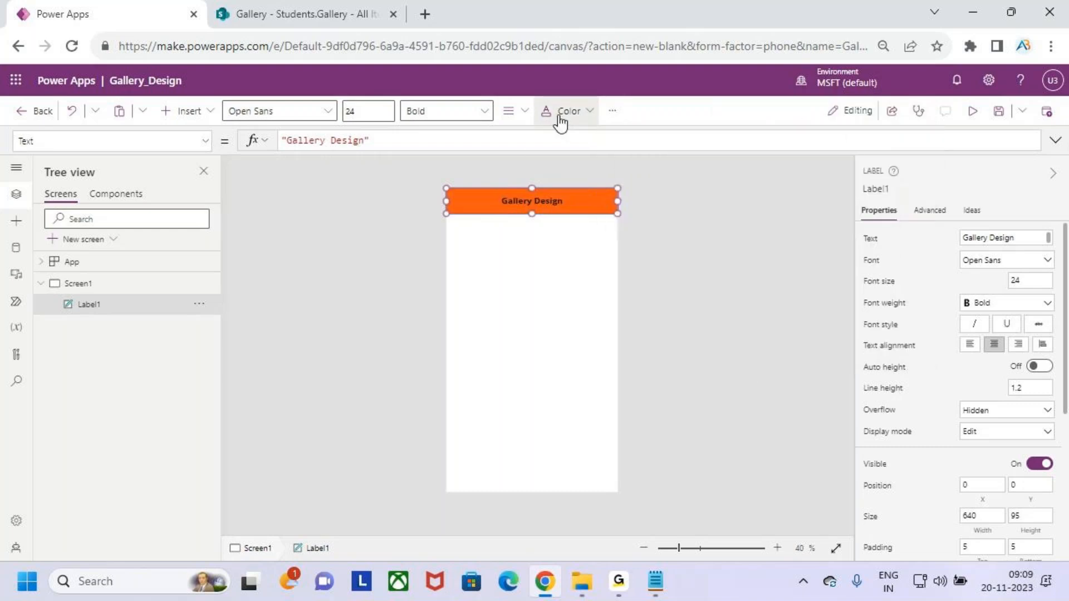
left_click(554, 350)
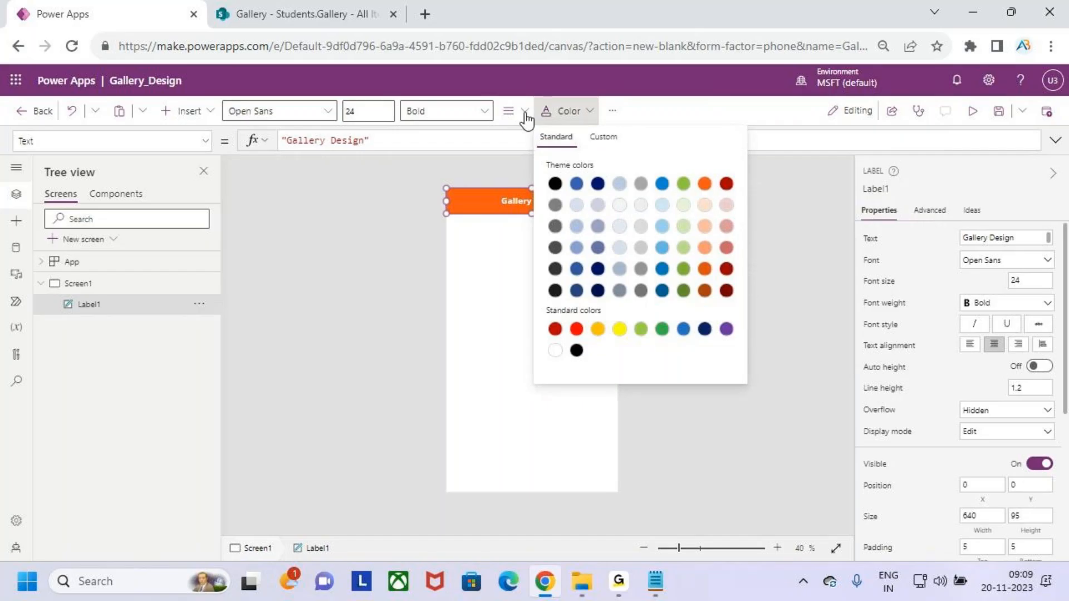
left_click(388, 111)
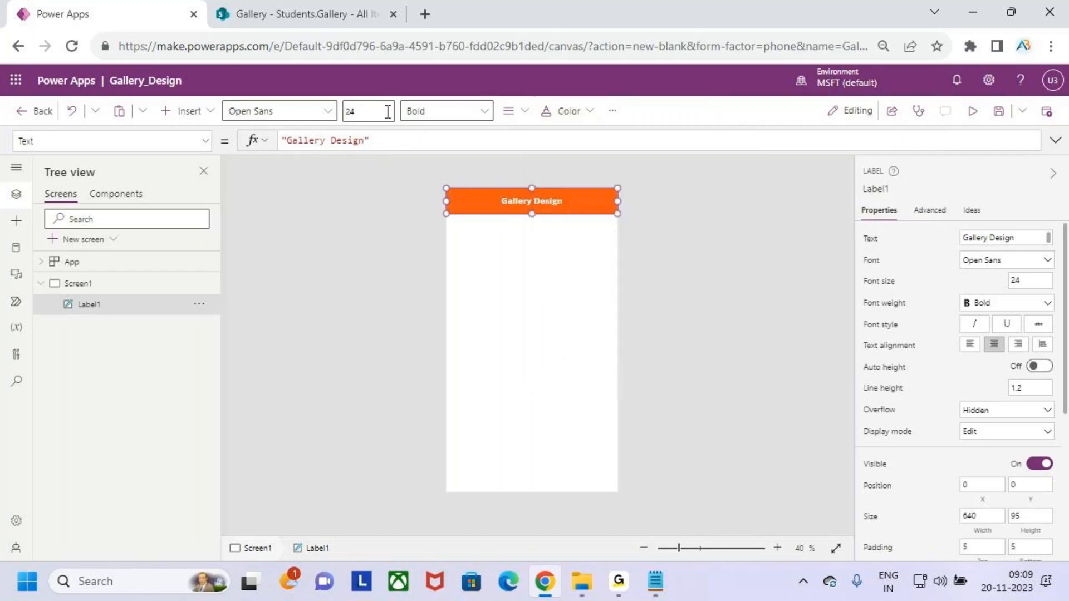
left_click(389, 110)
type("30")
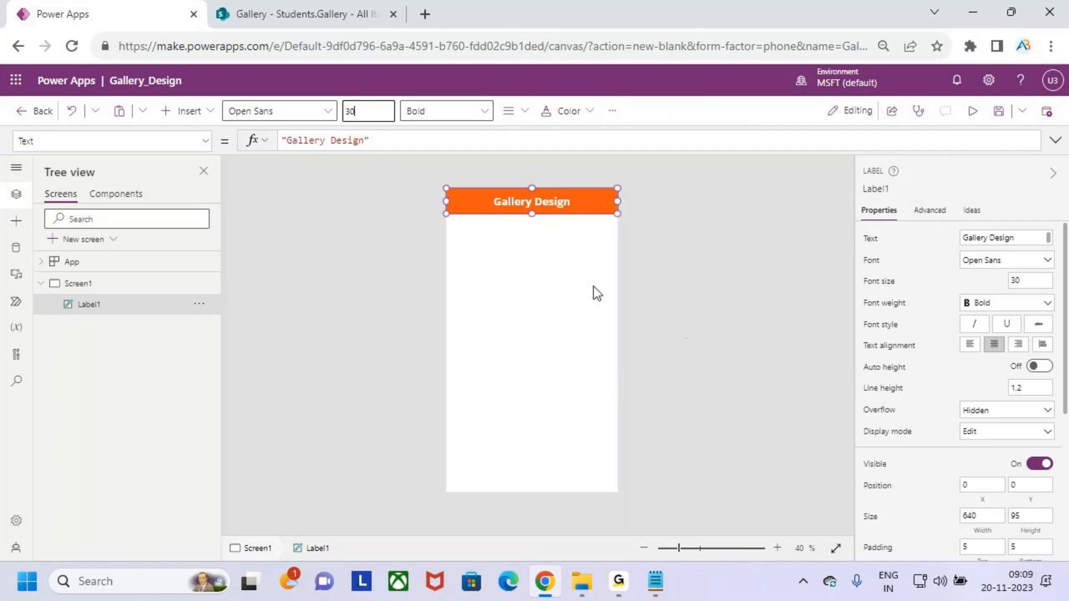
left_click(581, 295)
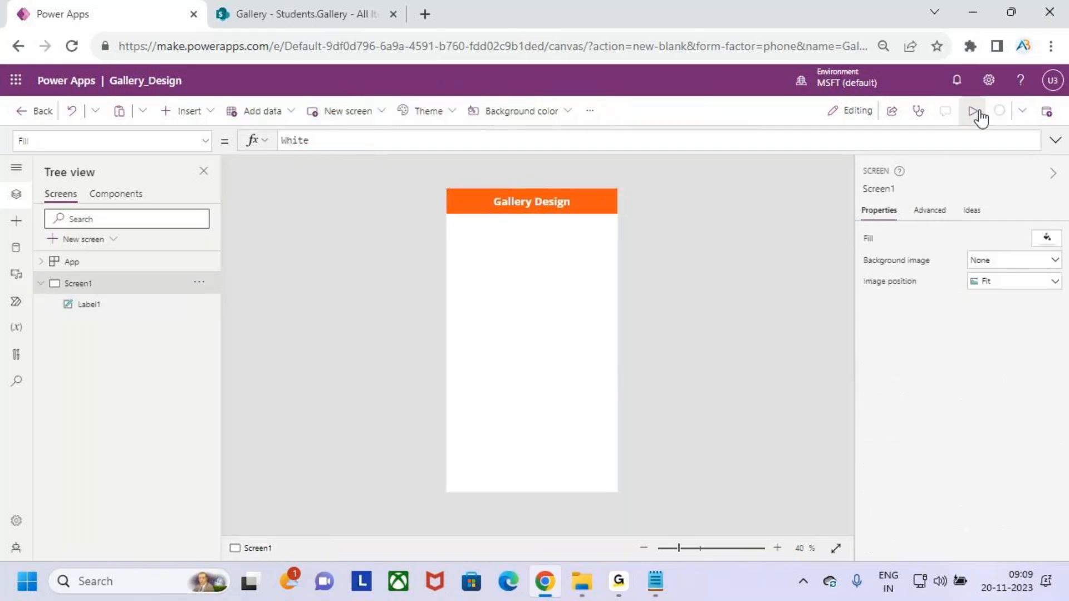
Preview the app, then return to the editor and select the screen.
left_click(973, 111)
left_click(1040, 115)
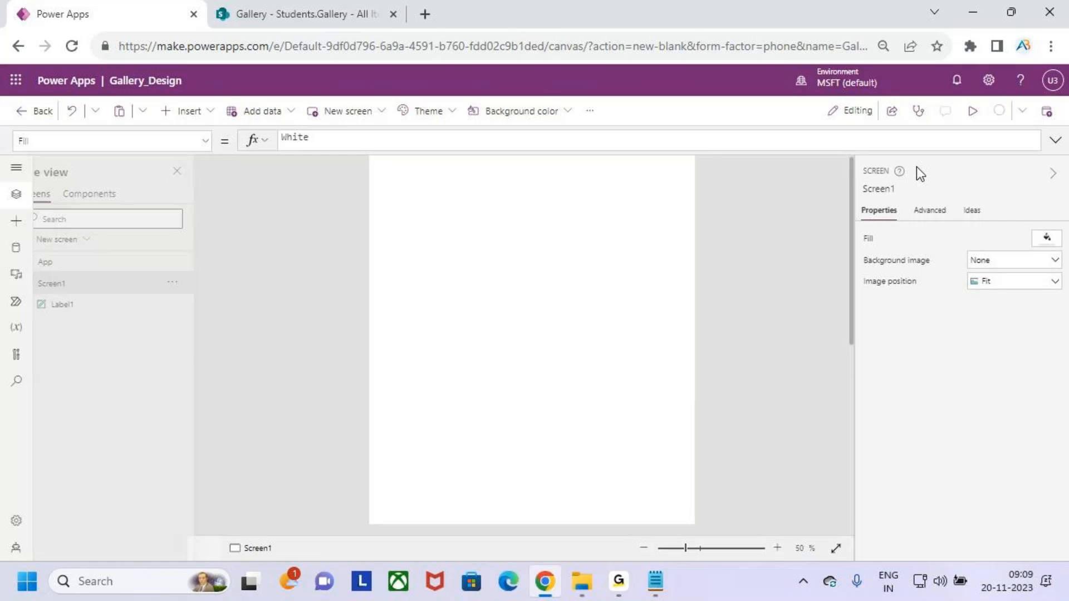
left_click(656, 379)
left_click(511, 171)
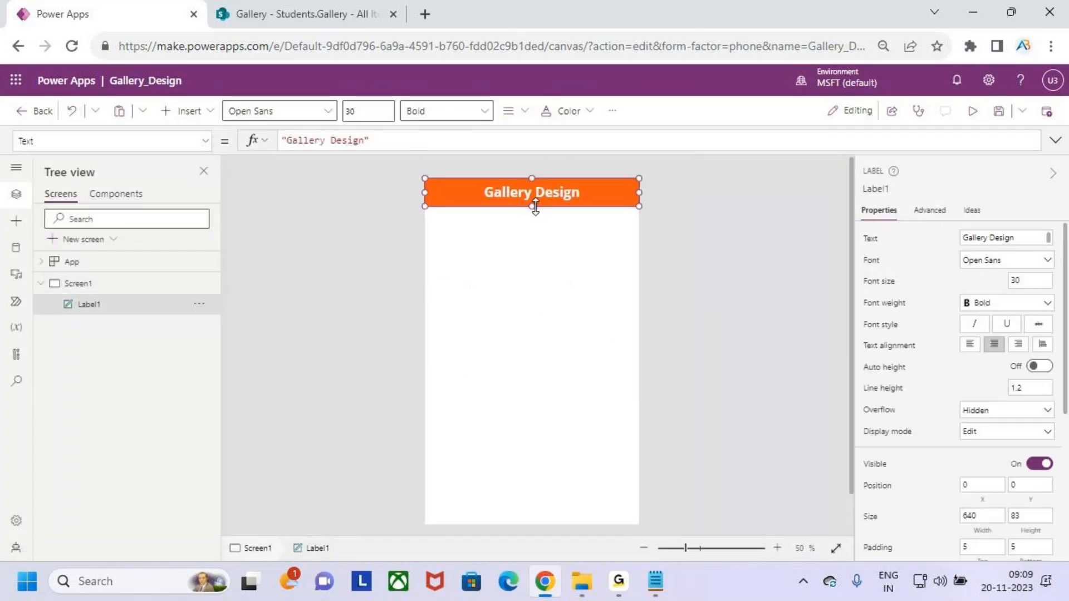
left_click(491, 279)
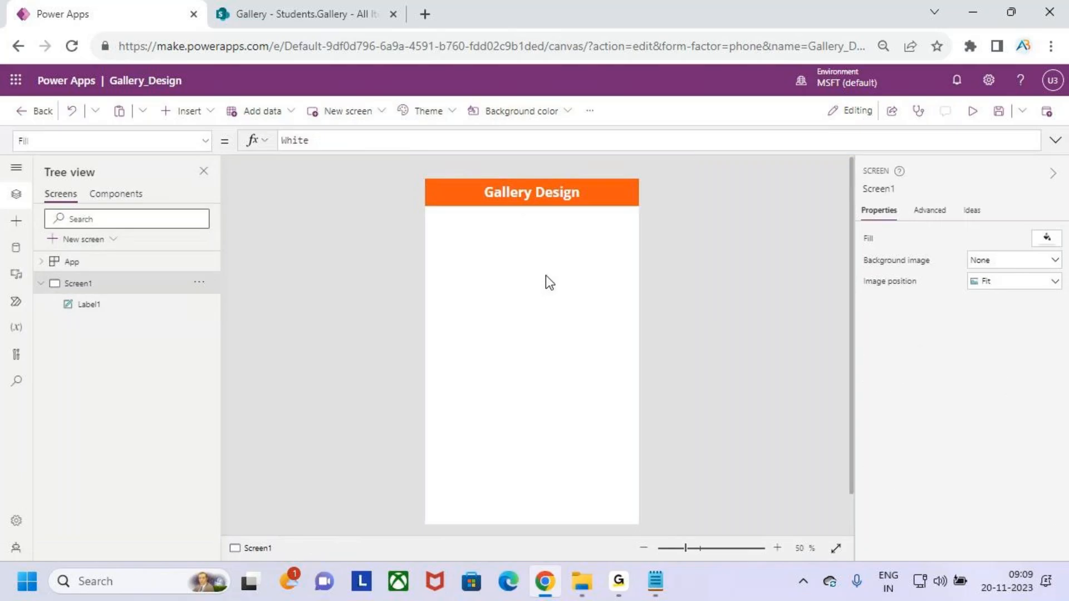
left_click(203, 111)
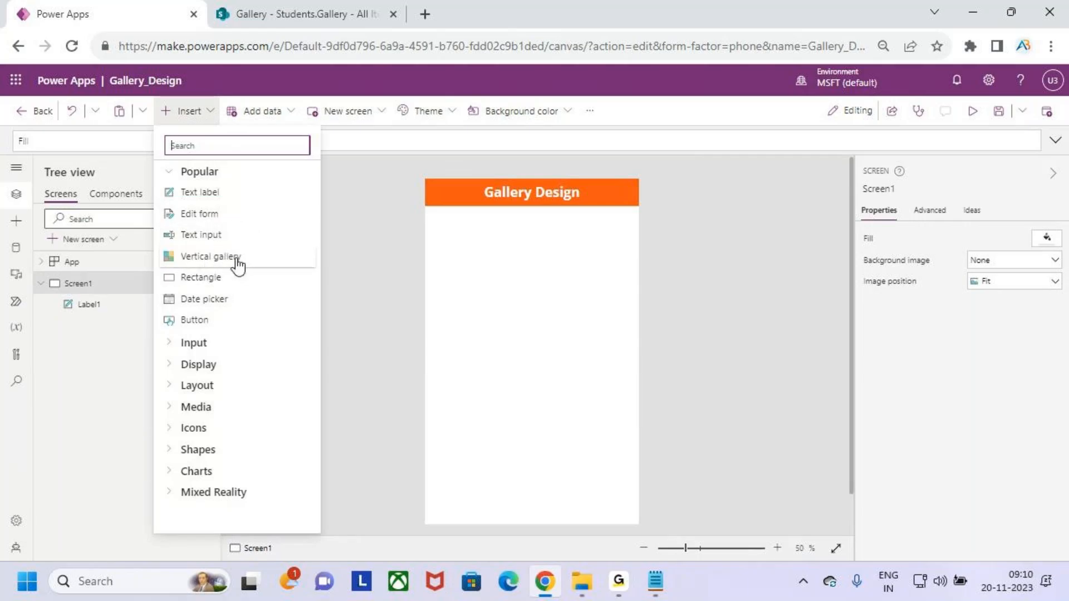
Add a vertical gallery and move it below the header at Y = 114.
left_click(231, 258)
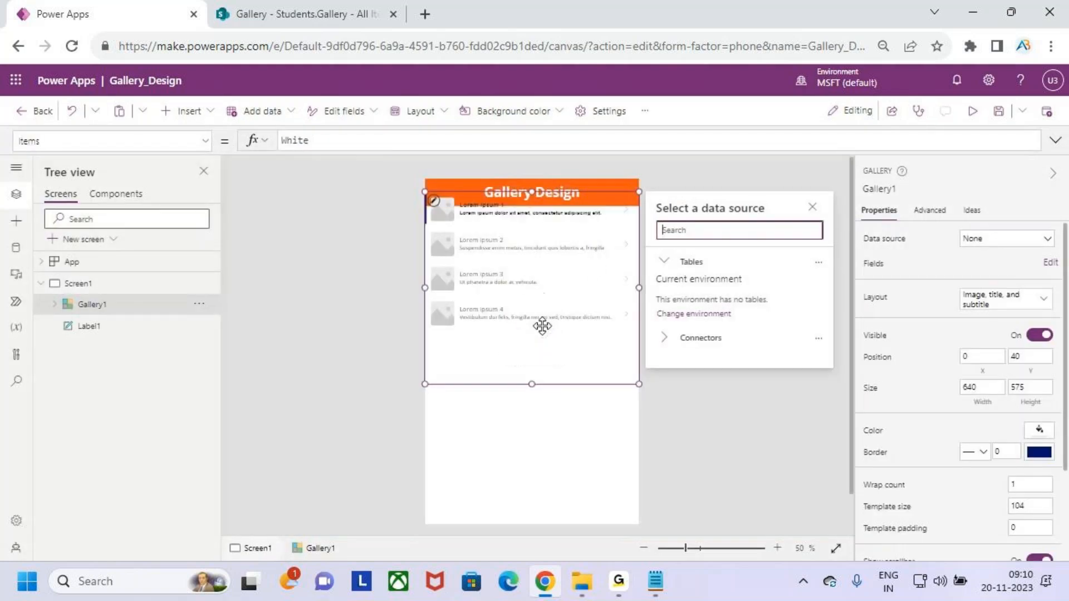
left_click_drag(559, 320, 530, 518)
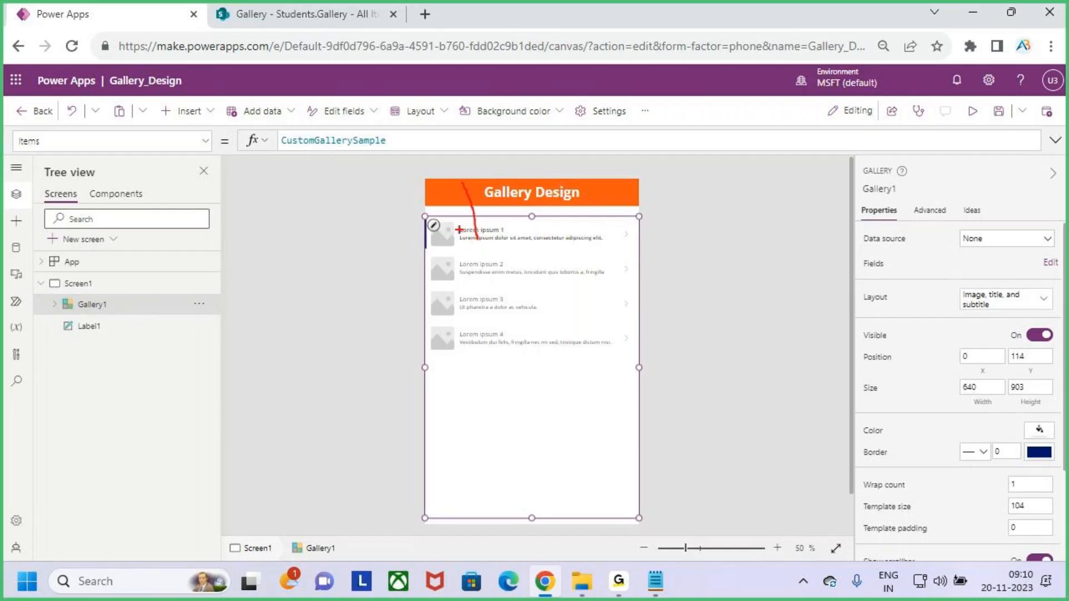
left_click(301, 11)
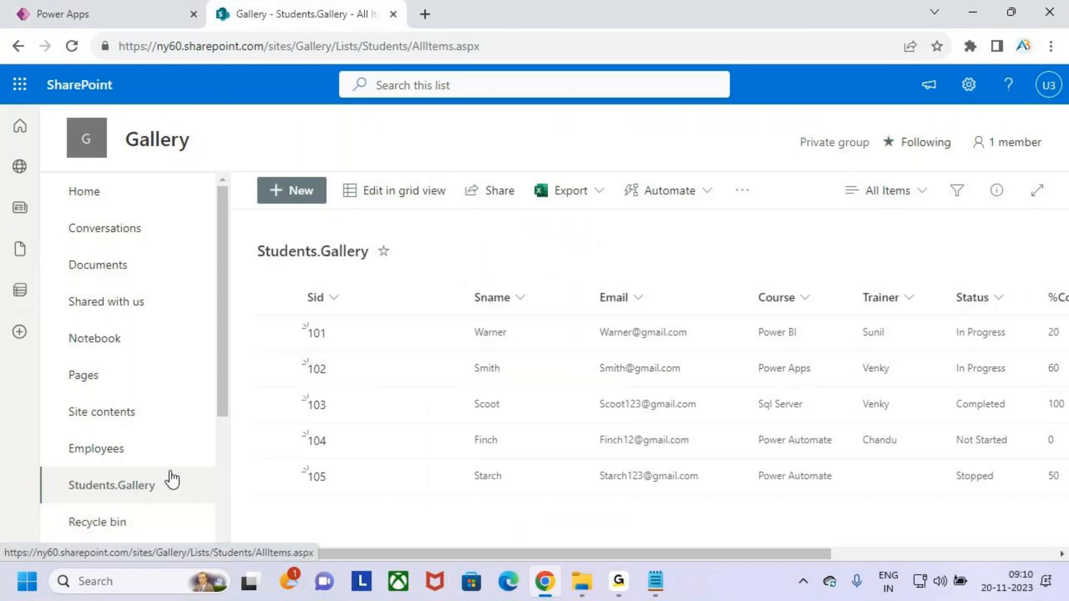
Add the Students.Gallery list from the Gallery SharePoint site as a data source.
left_click(103, 7)
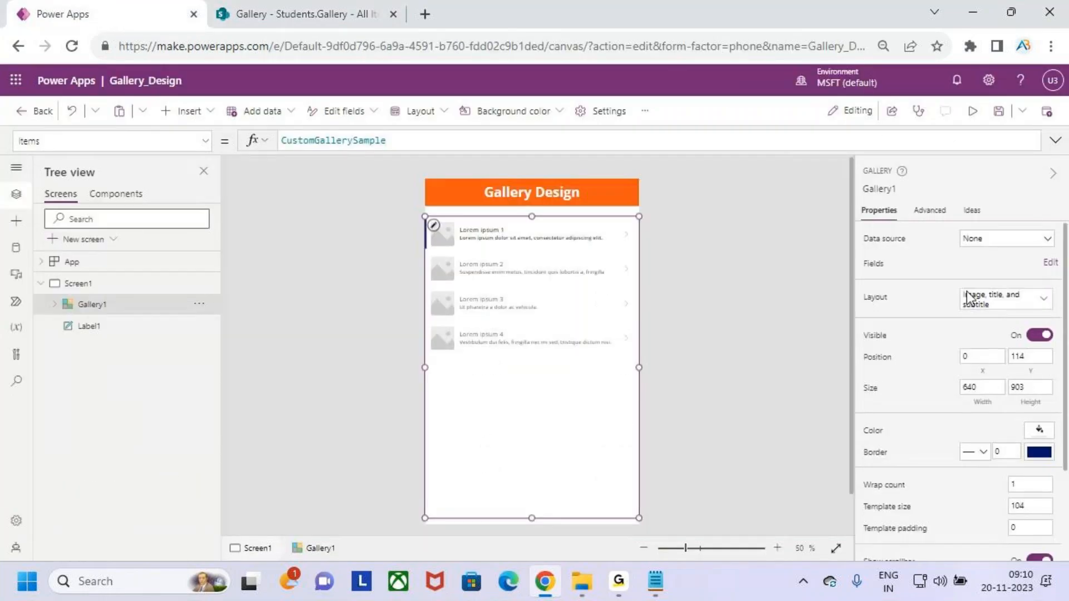
left_click(16, 249)
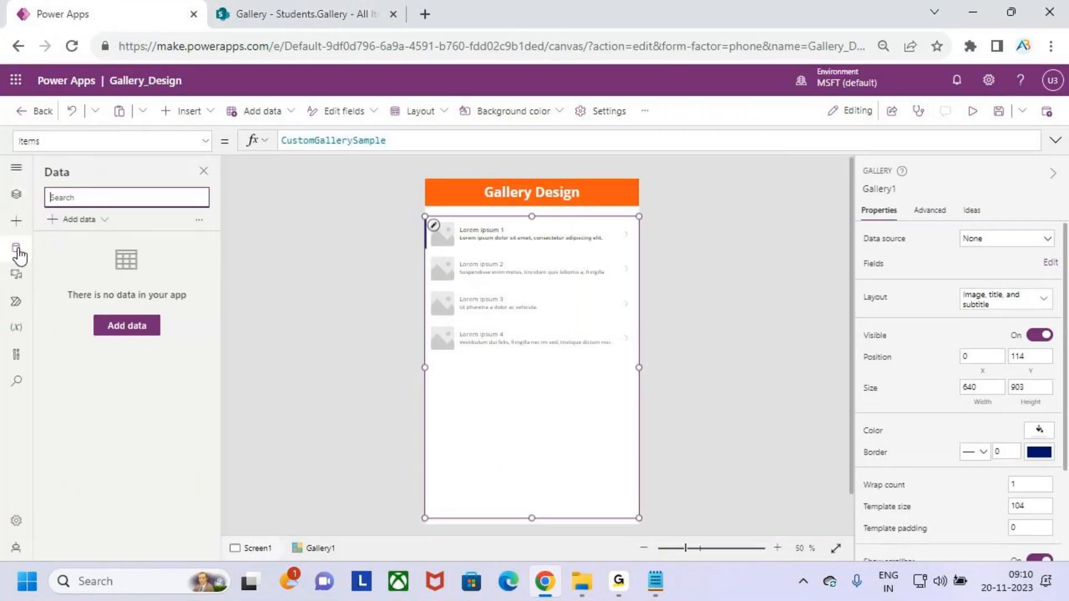
left_click(84, 222)
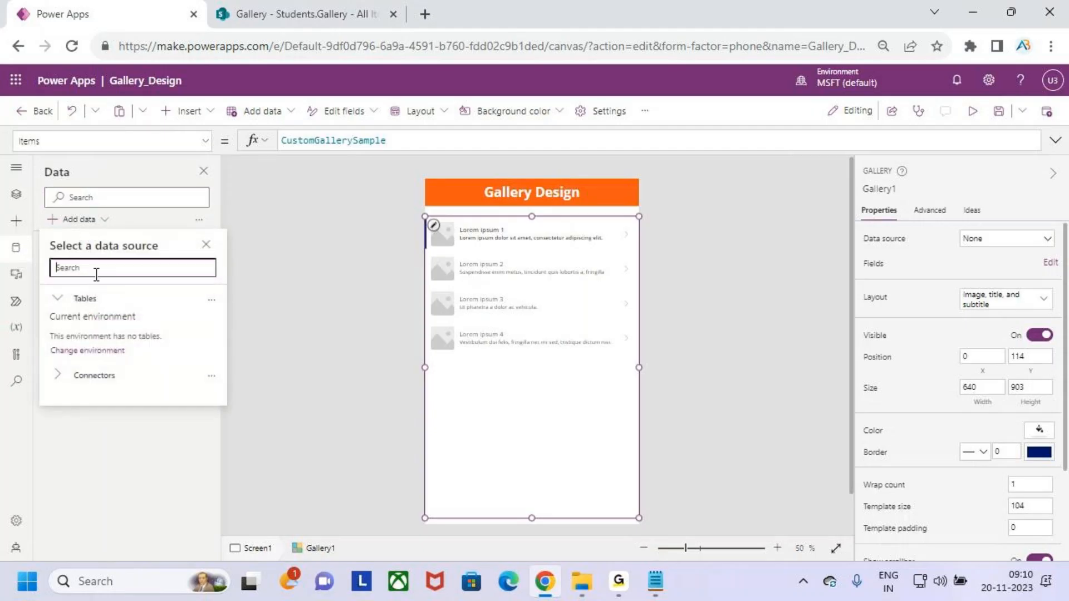
type("sharepoint")
left_click(142, 282)
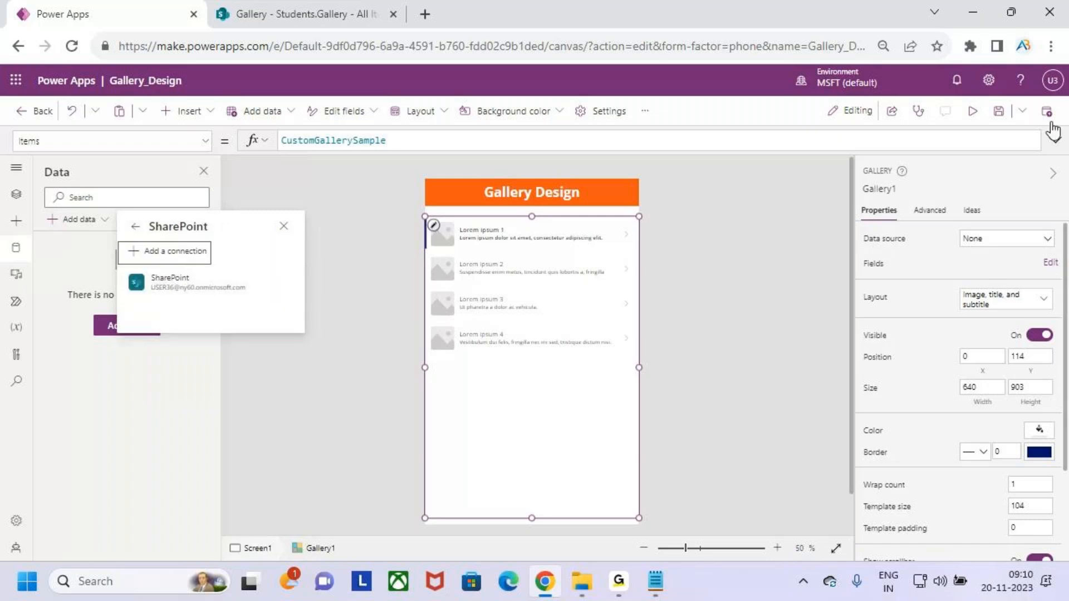
left_click(189, 285)
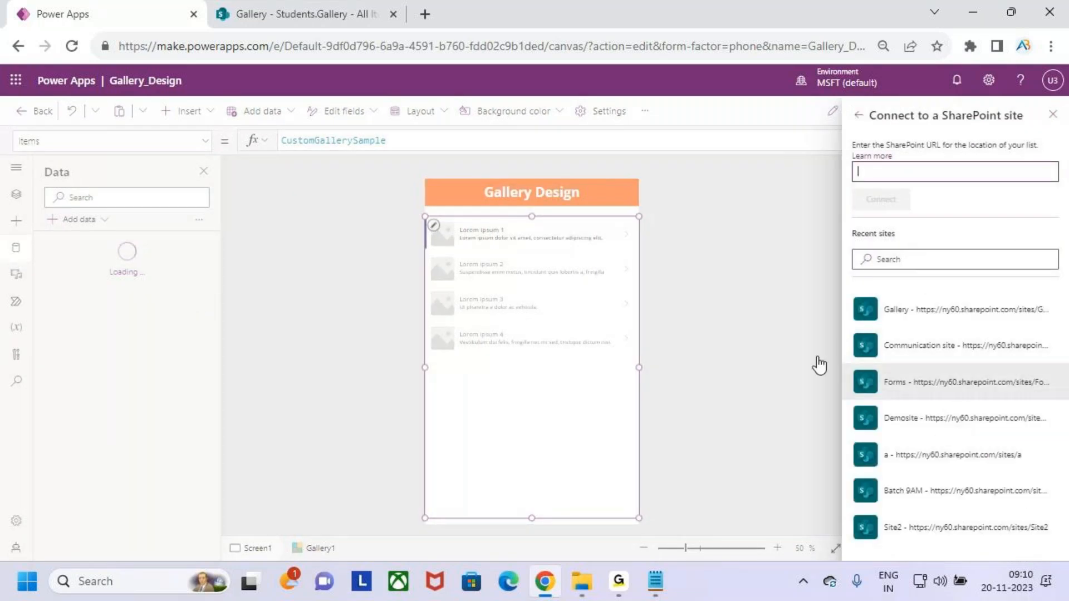
left_click(905, 313)
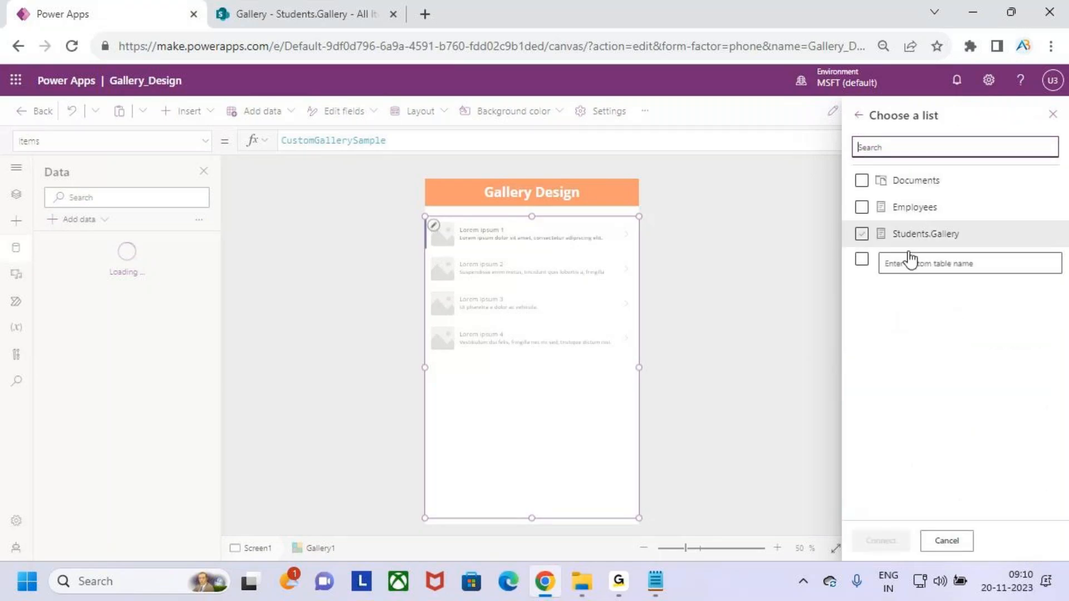
left_click(931, 237)
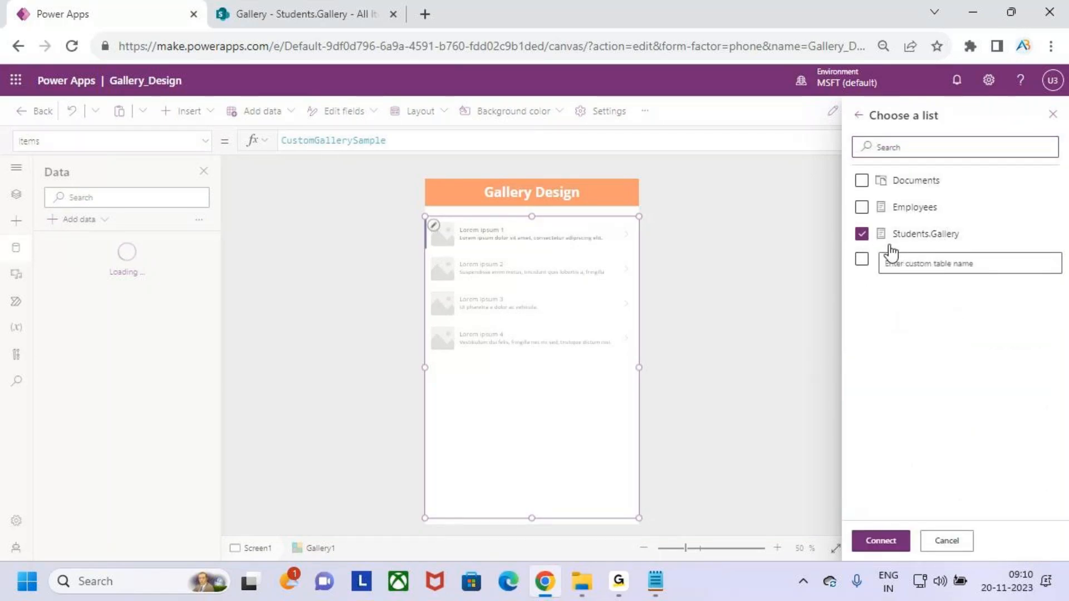
left_click(920, 243)
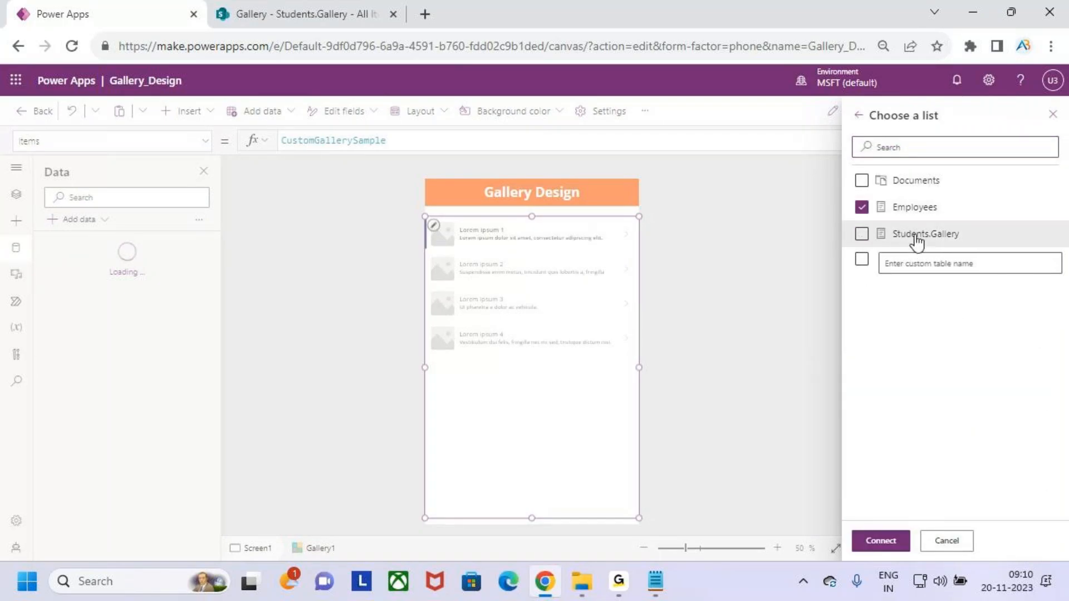
left_click(869, 238)
left_click(870, 239)
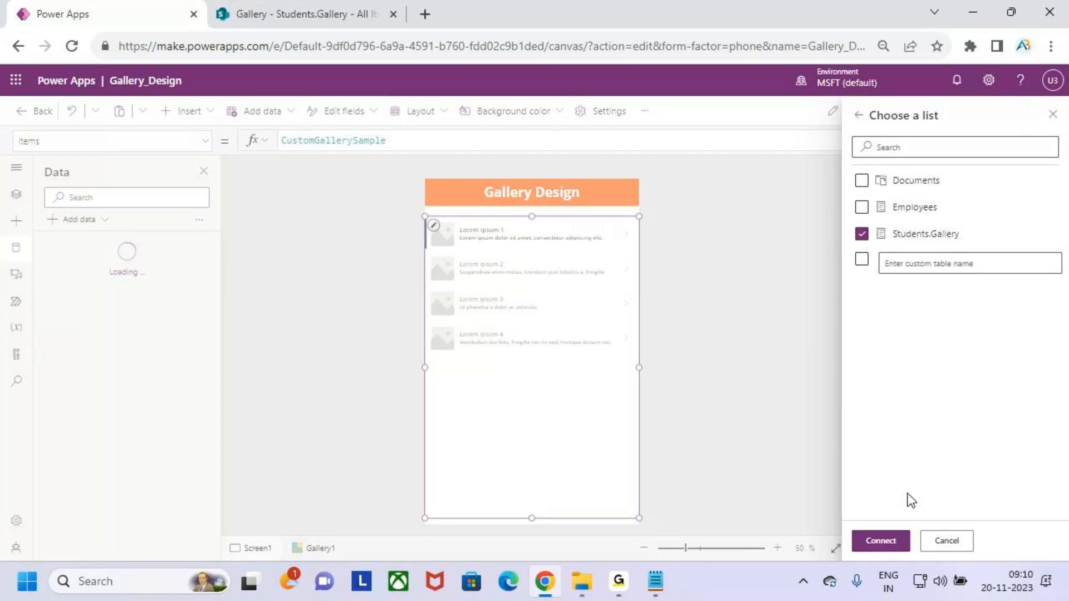
left_click(897, 539)
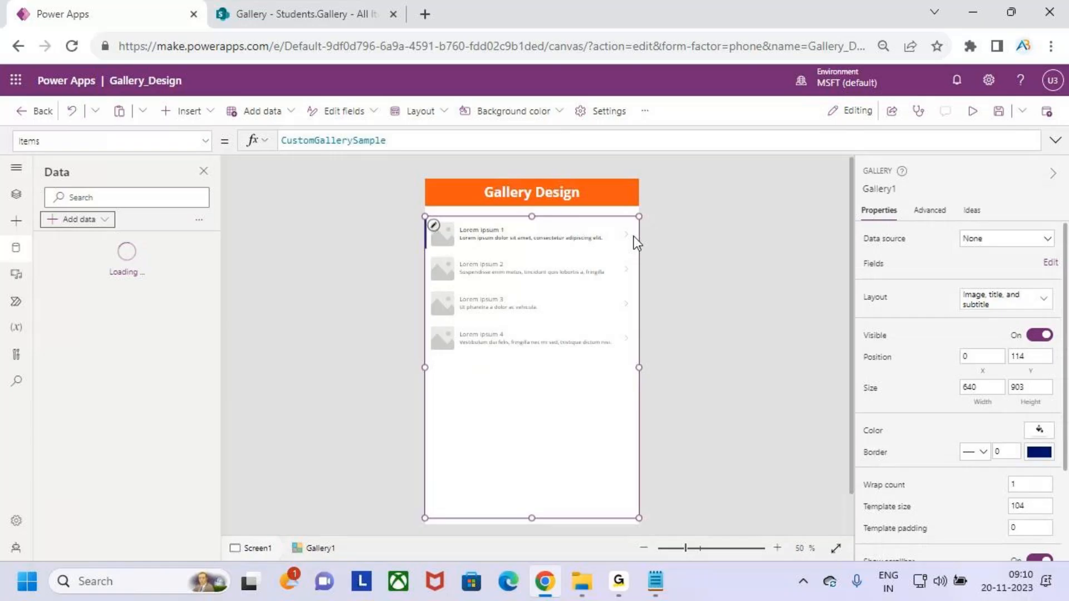
Bind Gallery1's data source to Students.Gallery to show records 101–105.
left_click(16, 194)
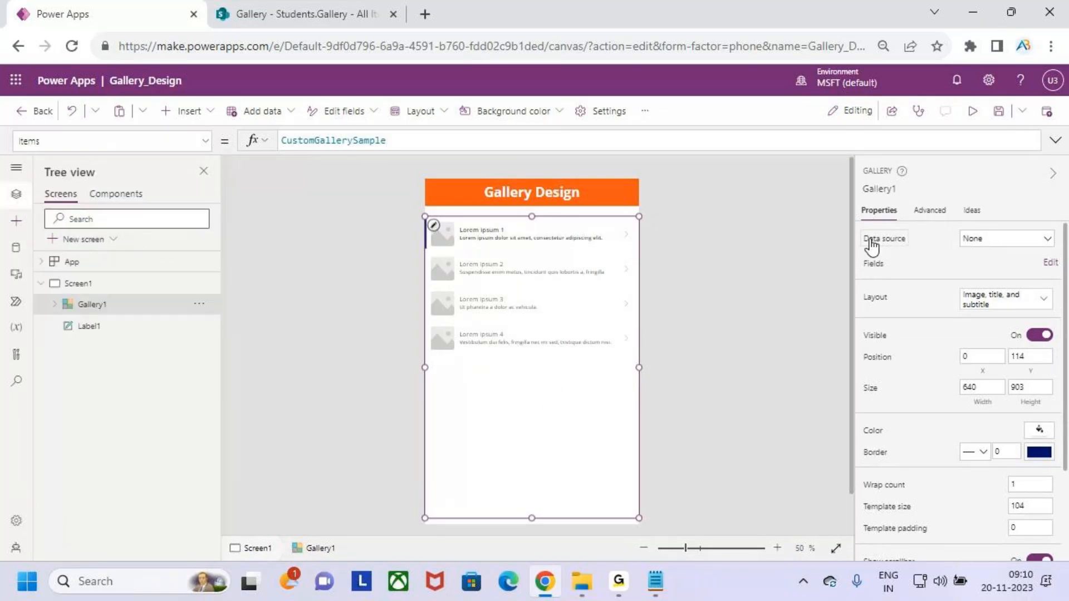
left_click(984, 239)
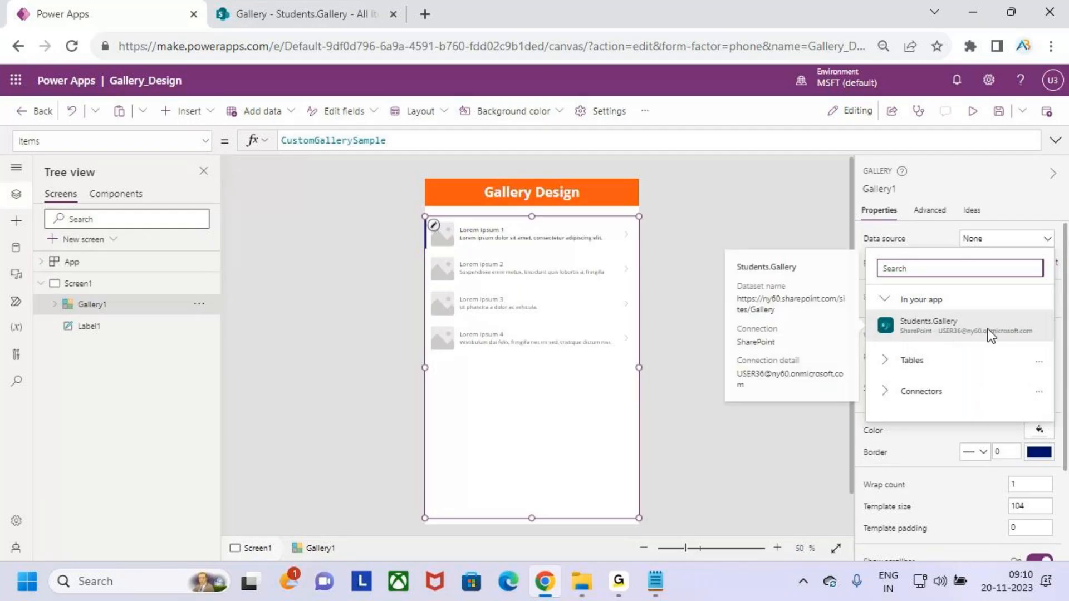
left_click(975, 333)
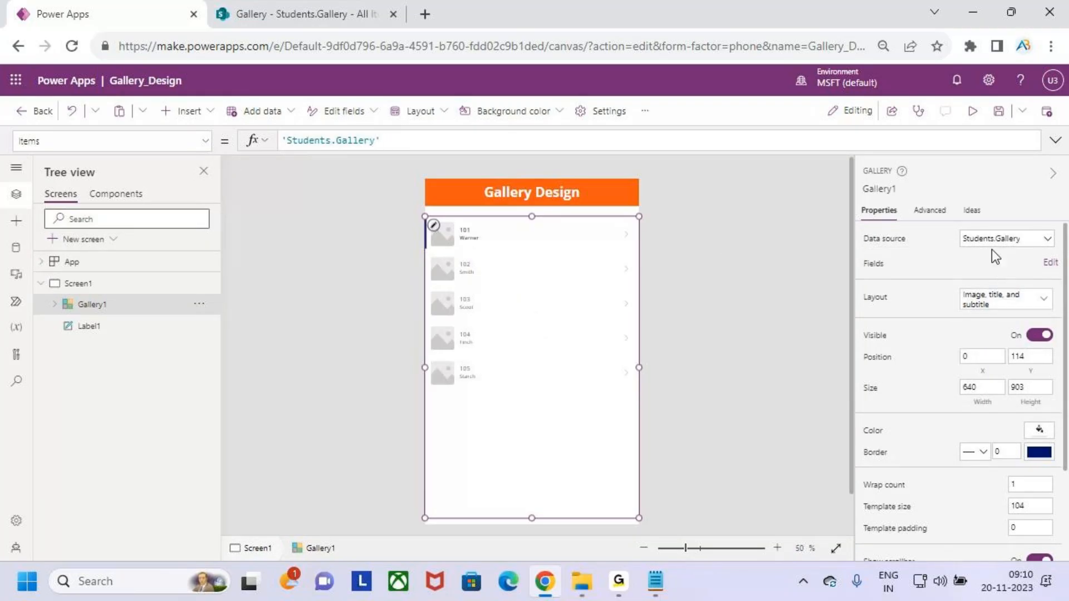
Change Gallery1's layout to Title and subtitle so items show no images.
scroll(560, 313, "up", 2)
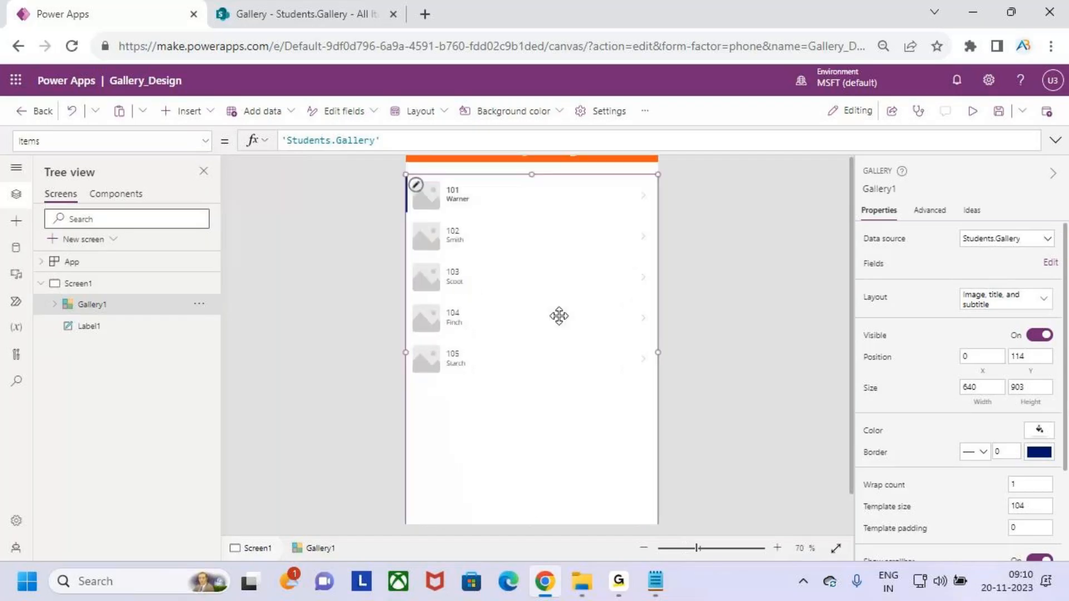
scroll(561, 310, "down", 1)
scroll(561, 311, "down", 1)
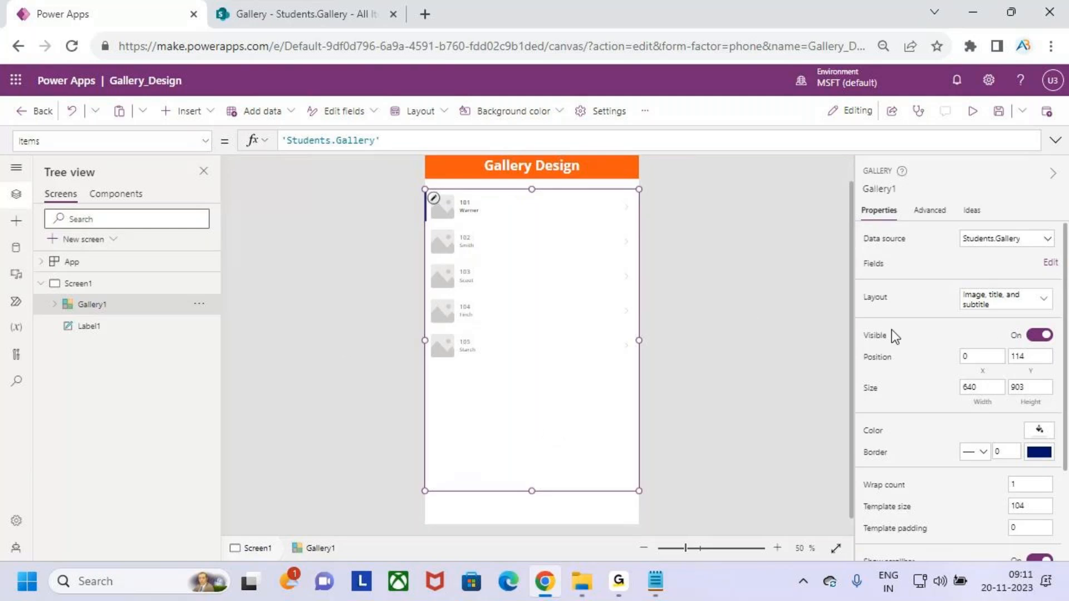
key("ctrl+2")
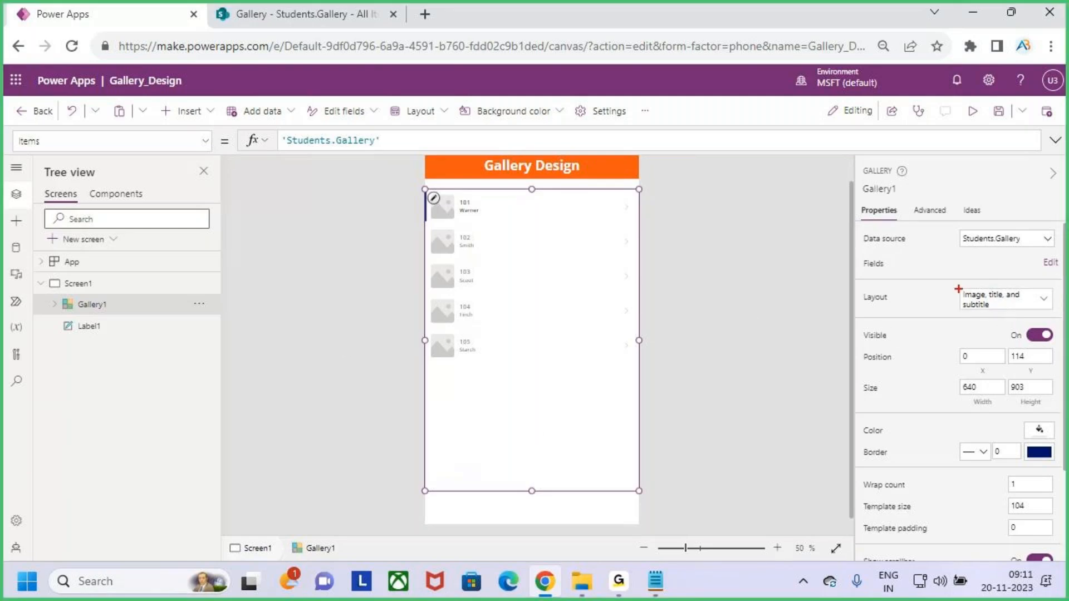
left_click_drag(957, 286, 1060, 315)
left_click_drag(983, 254, 999, 280)
left_click_drag(1009, 270, 1000, 293)
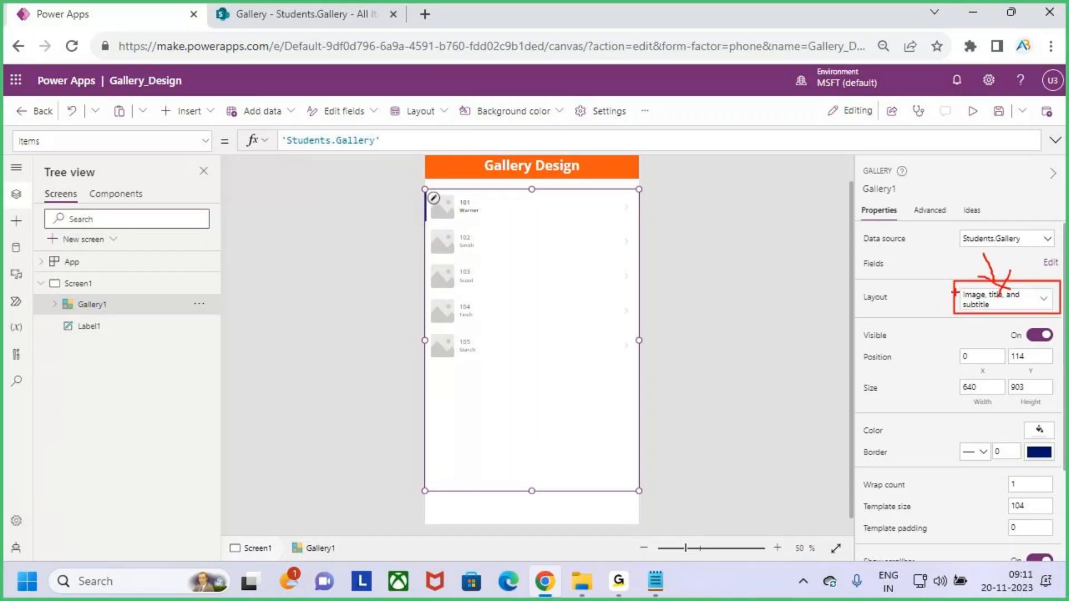
key("Escape")
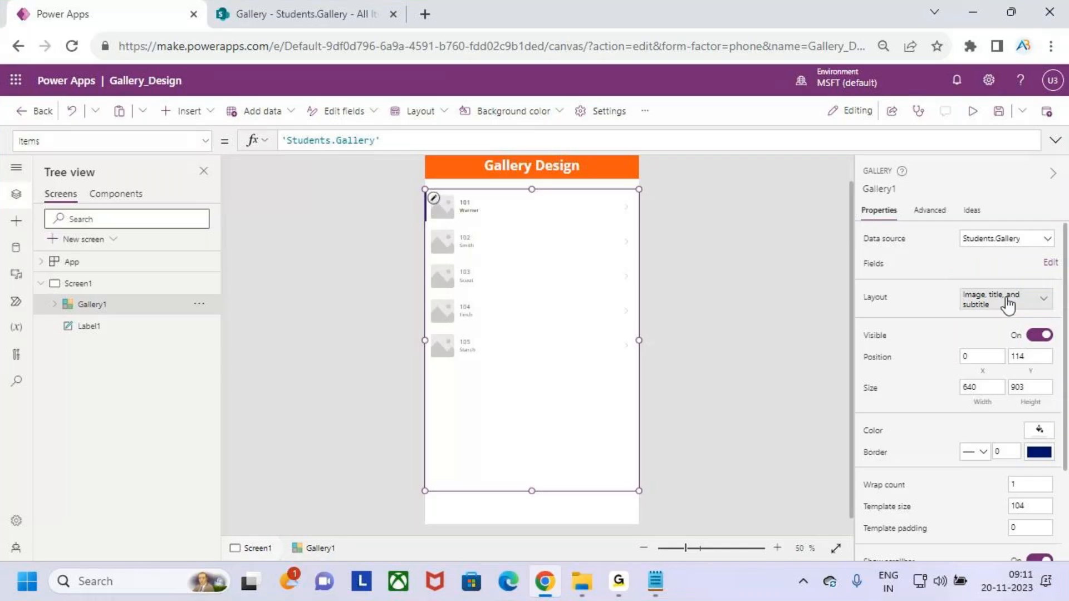
left_click(1031, 303)
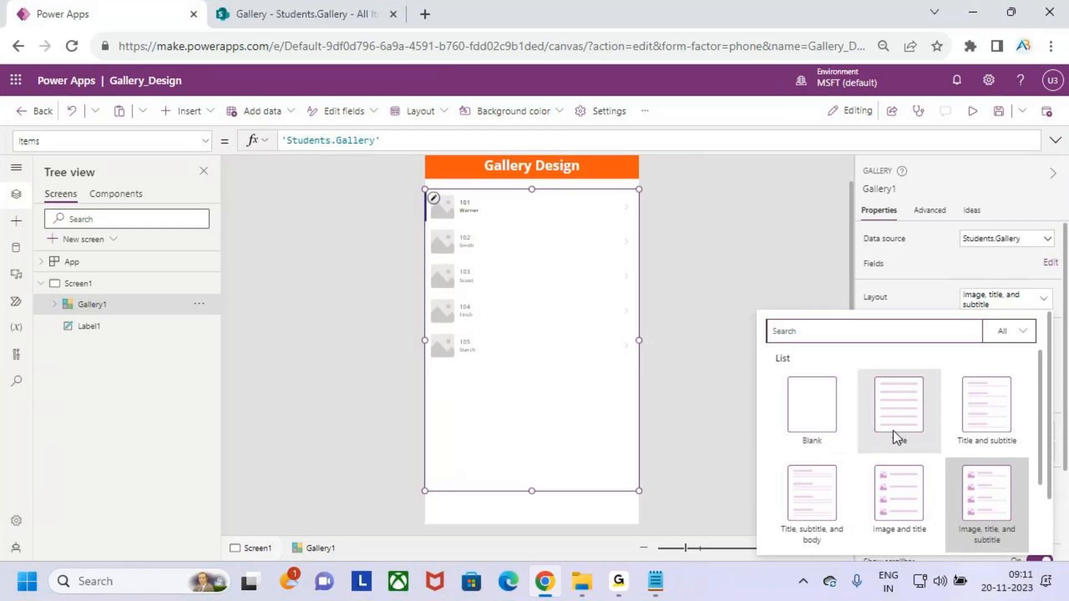
left_click(990, 426)
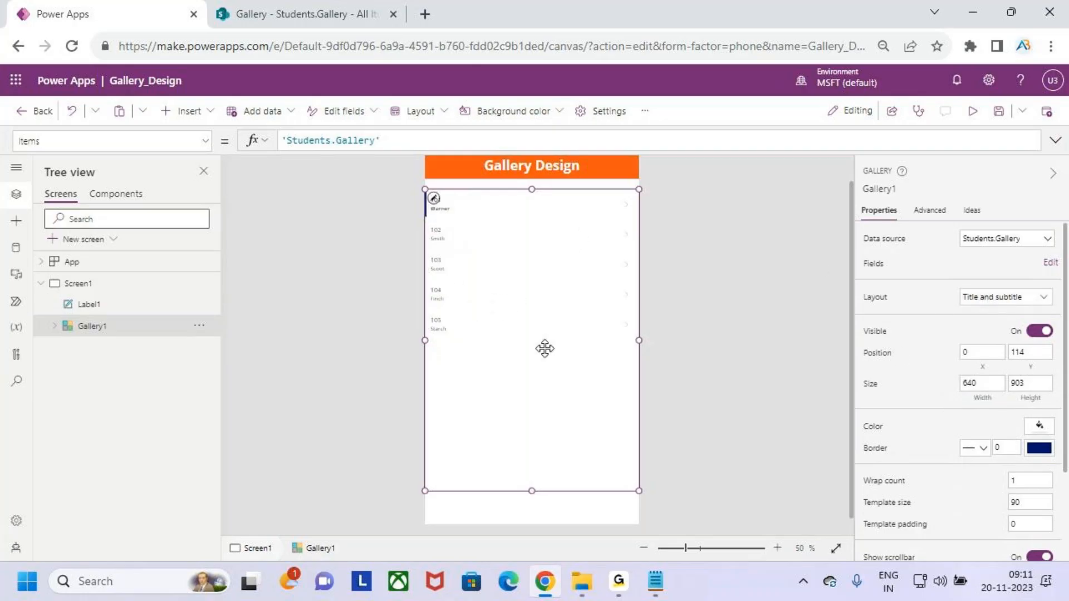
Change the gallery title label's Text from ThisItem.Sid to ThisItem.Sname.
left_click(435, 201)
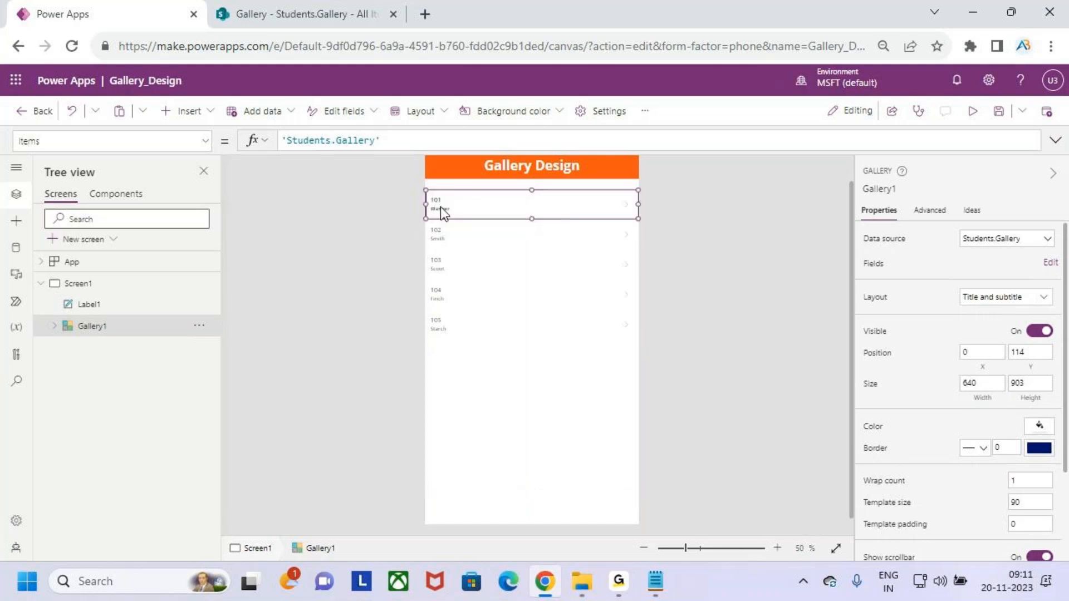
left_click(439, 202)
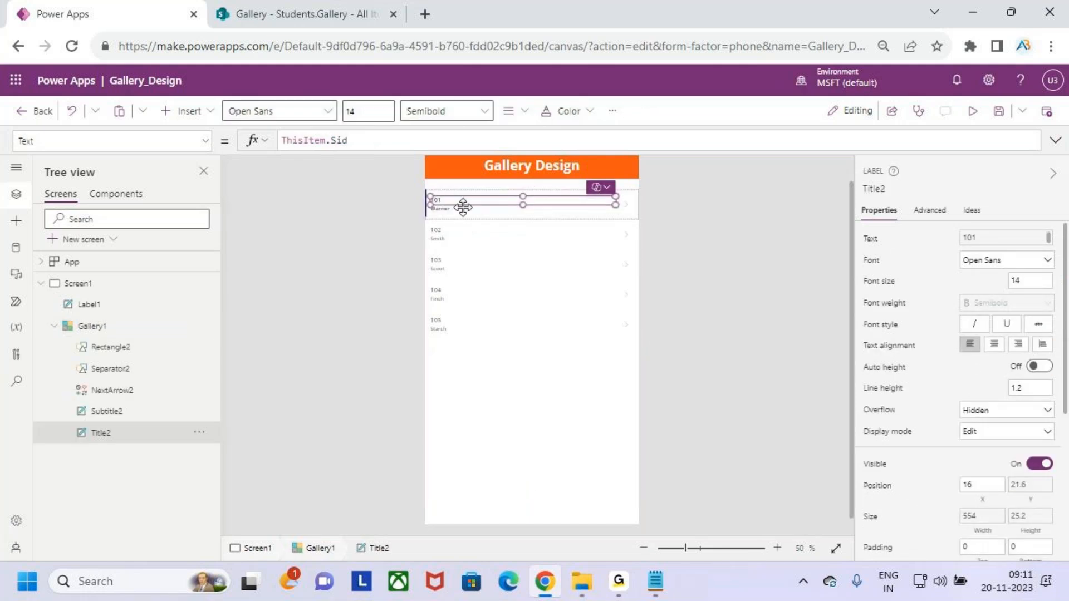
left_click(503, 282)
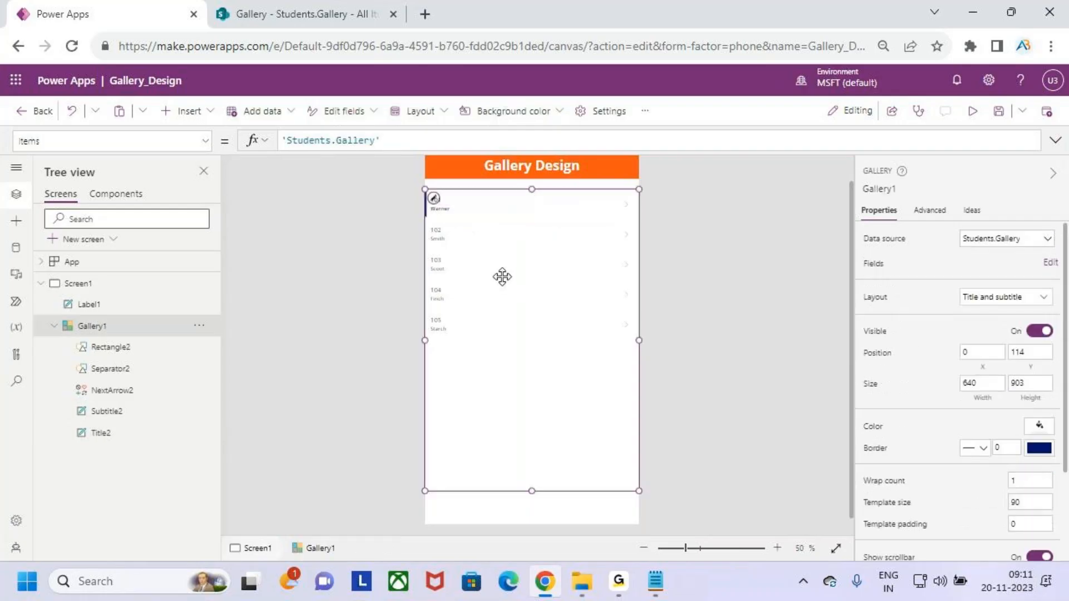
scroll(433, 207, "up", 2)
scroll(503, 305, "up", 2)
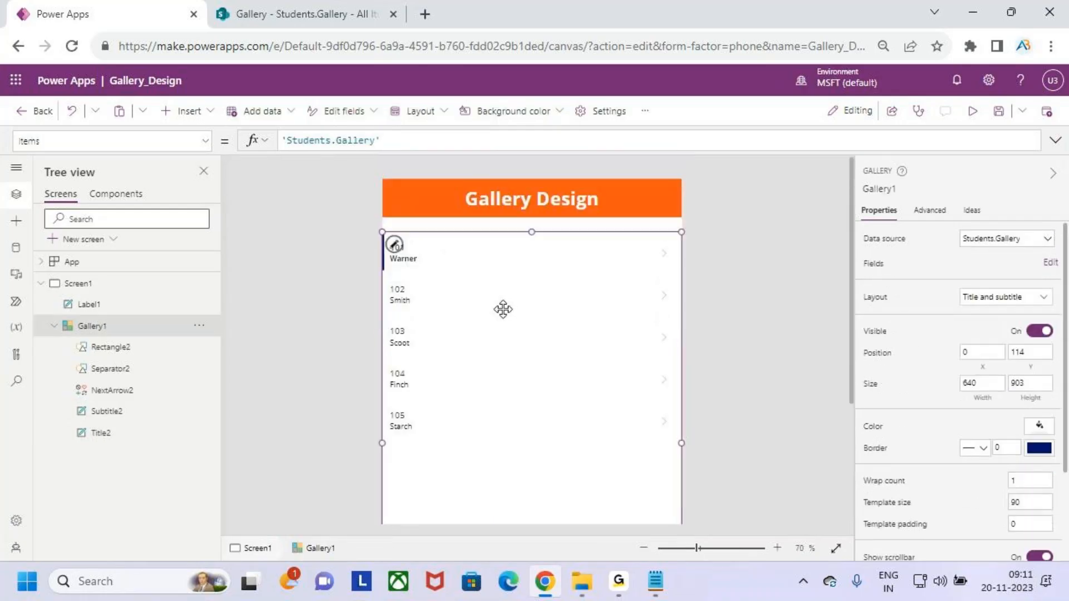
left_click(394, 248)
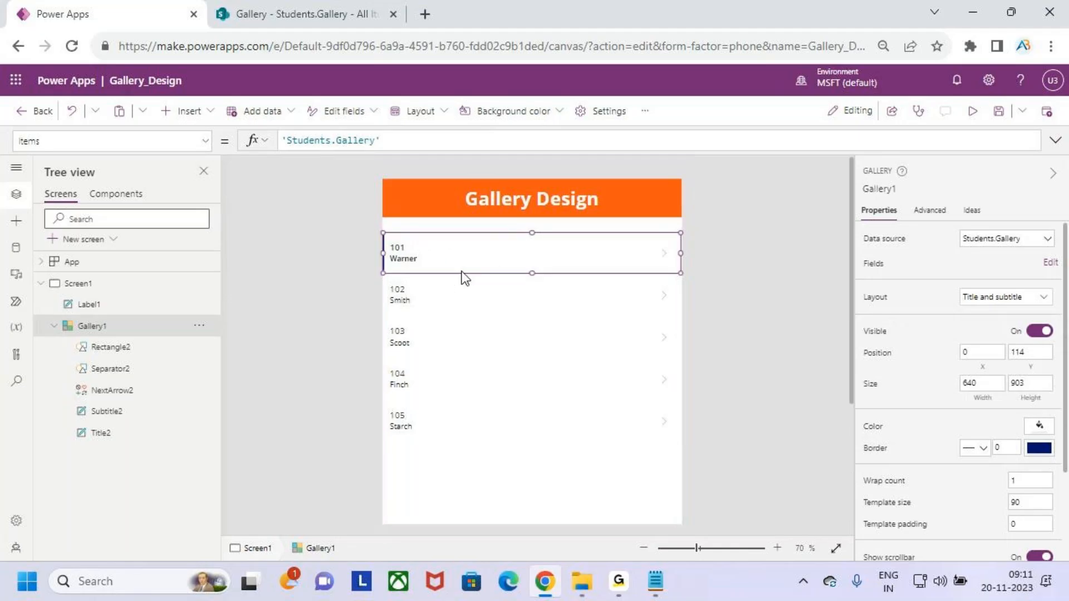
left_click(399, 246)
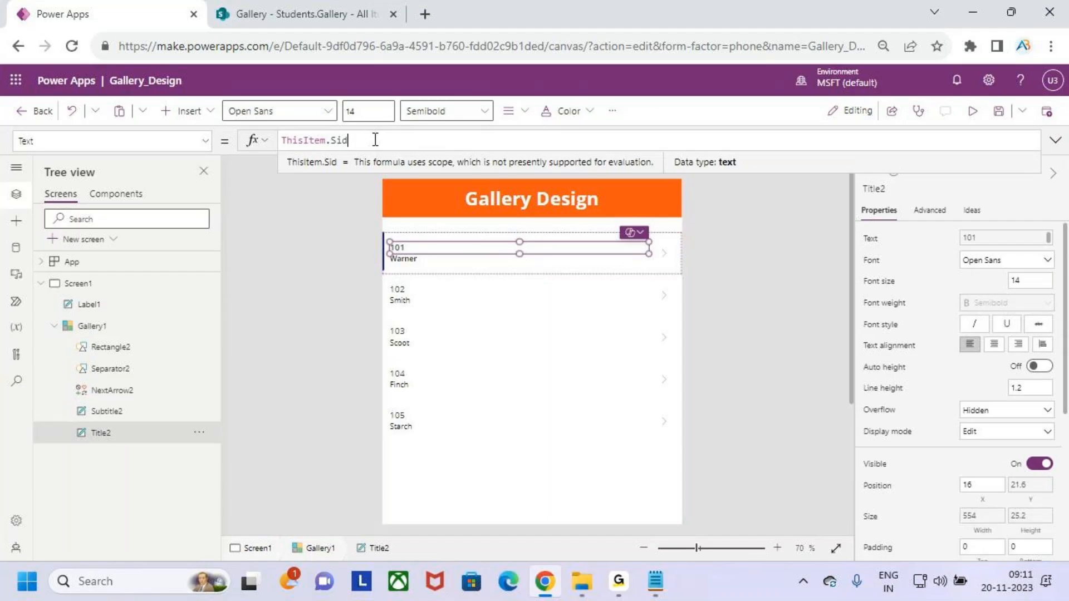
key("BackSpace")
key("BackSpace")
key("BackSpace")
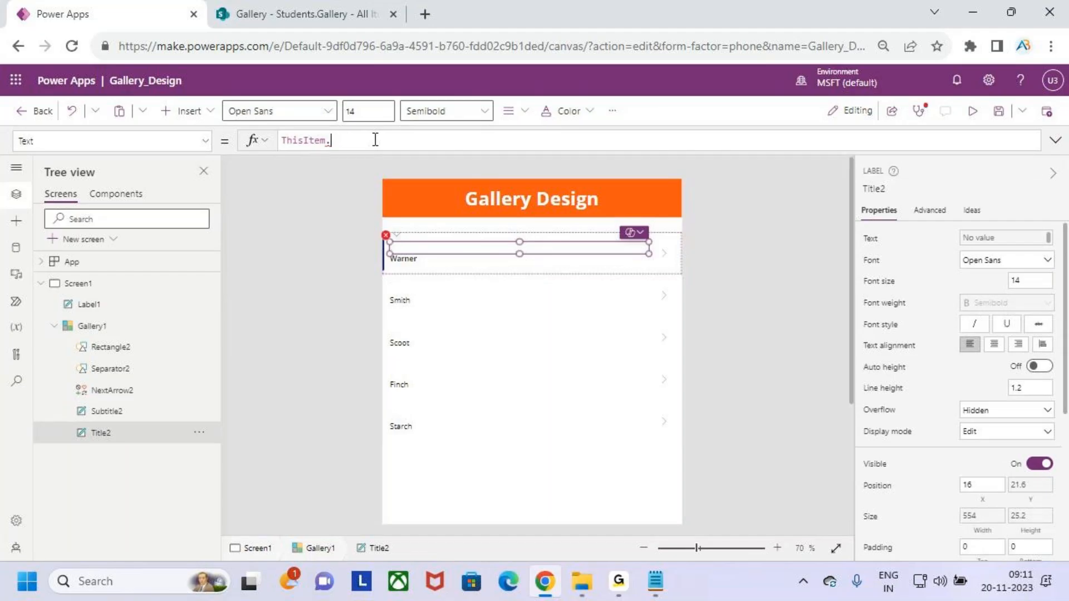
type("sn")
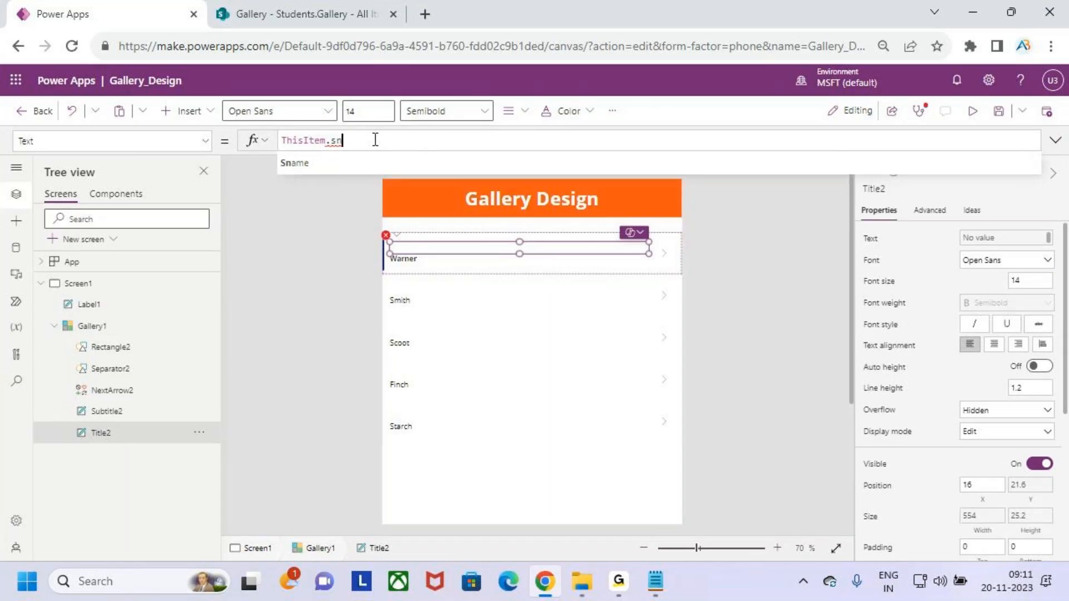
key("Tab")
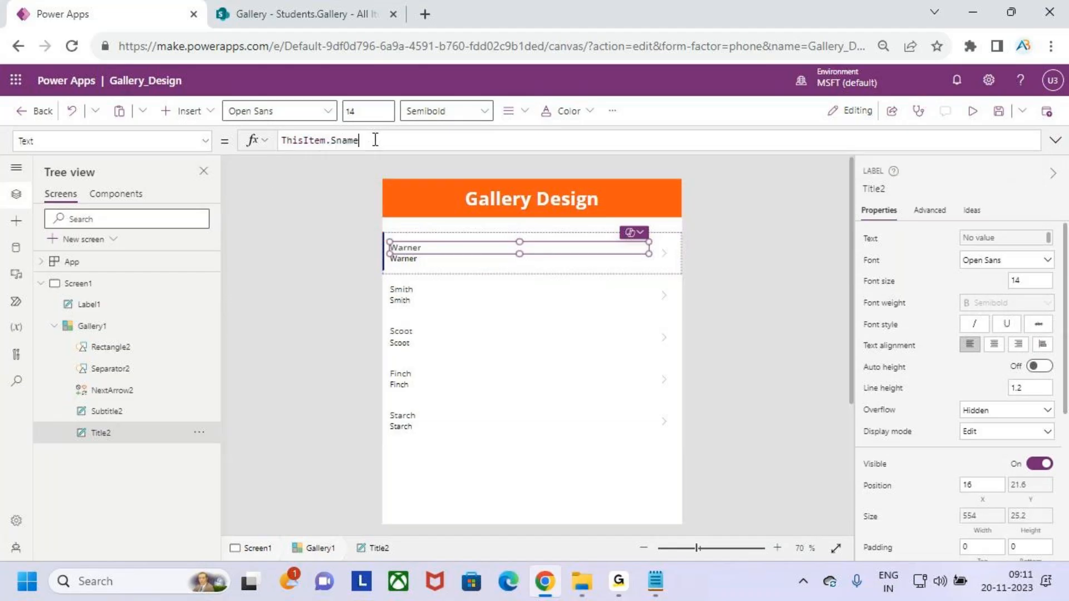
Set the subtitle label's Text formula to ThisItem.Course.Value.
left_click(411, 259)
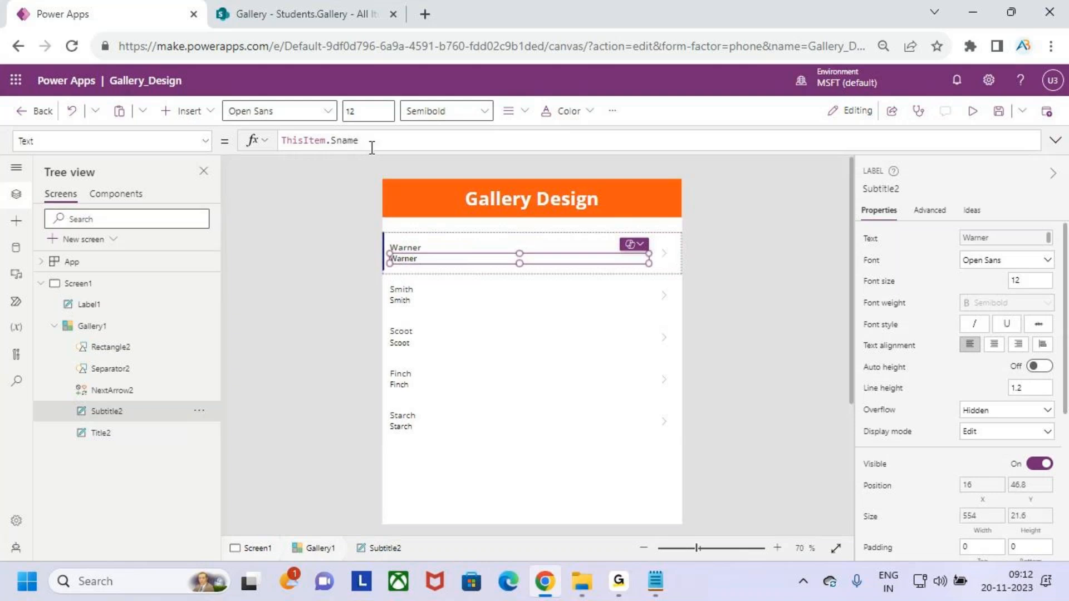
key("BackSpace")
key("BackSpace")
key("BackSpace")
key("BackSpace")
key("BackSpace")
key("BackSpace")
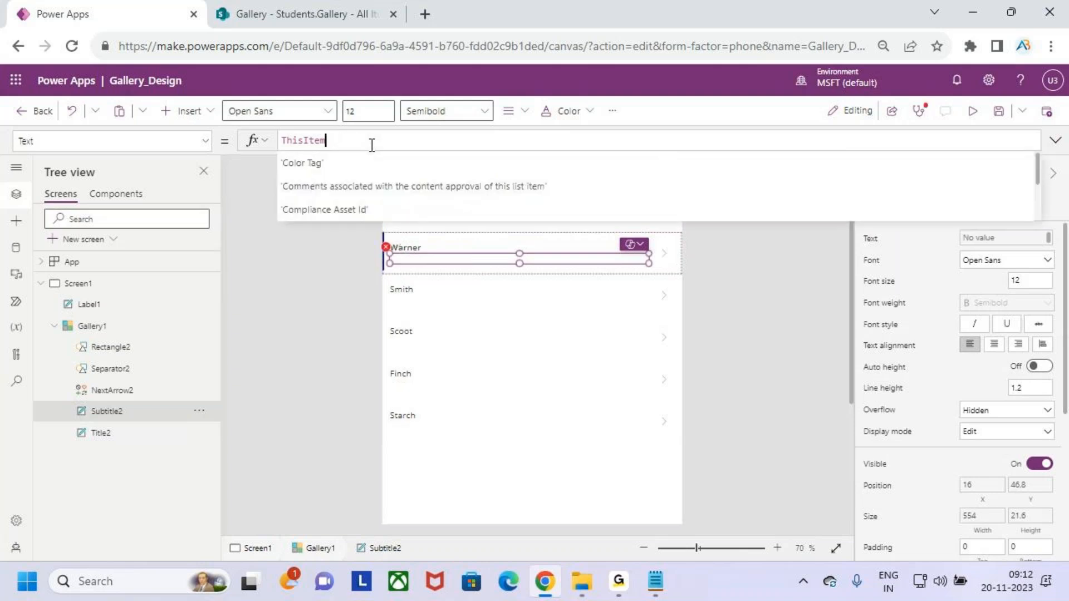
type(".cou")
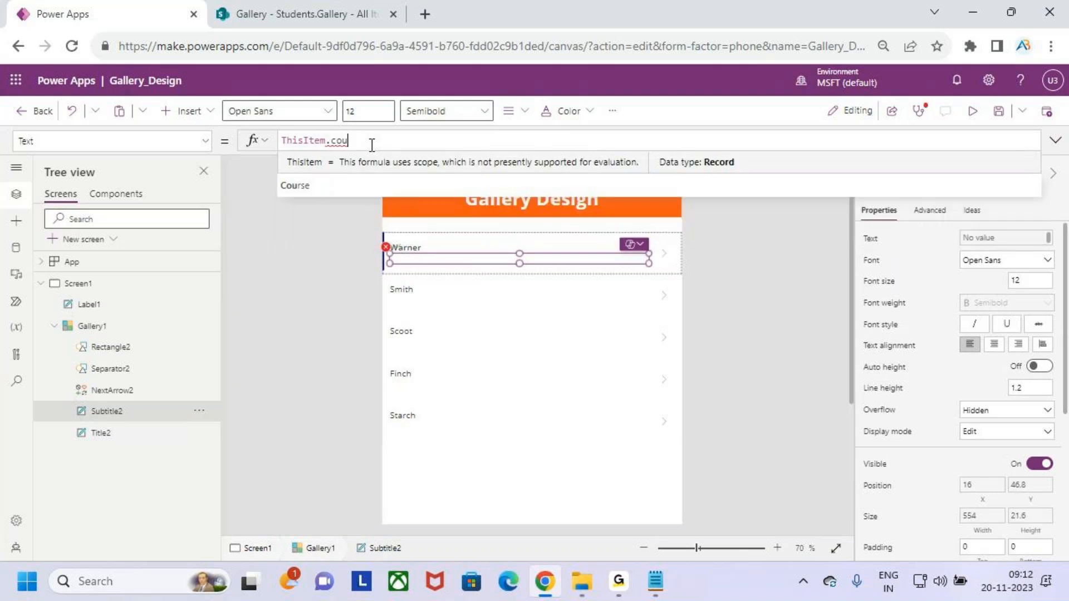
key("Tab")
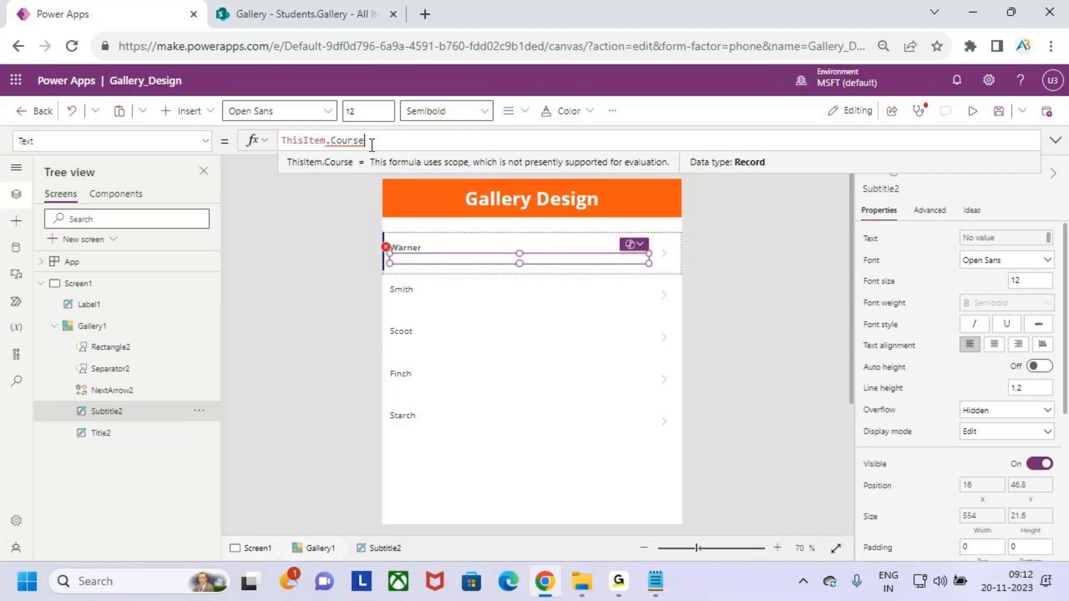
type(".val")
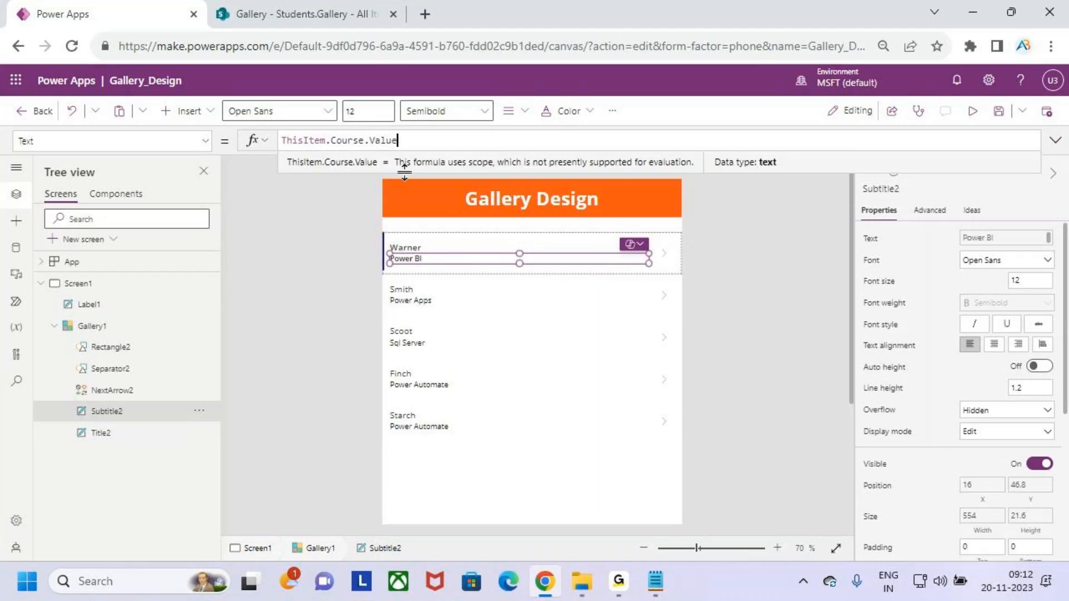
Check the Course.Value formula against the name label, then reselect the gallery.
double_click(346, 143)
double_click(383, 141)
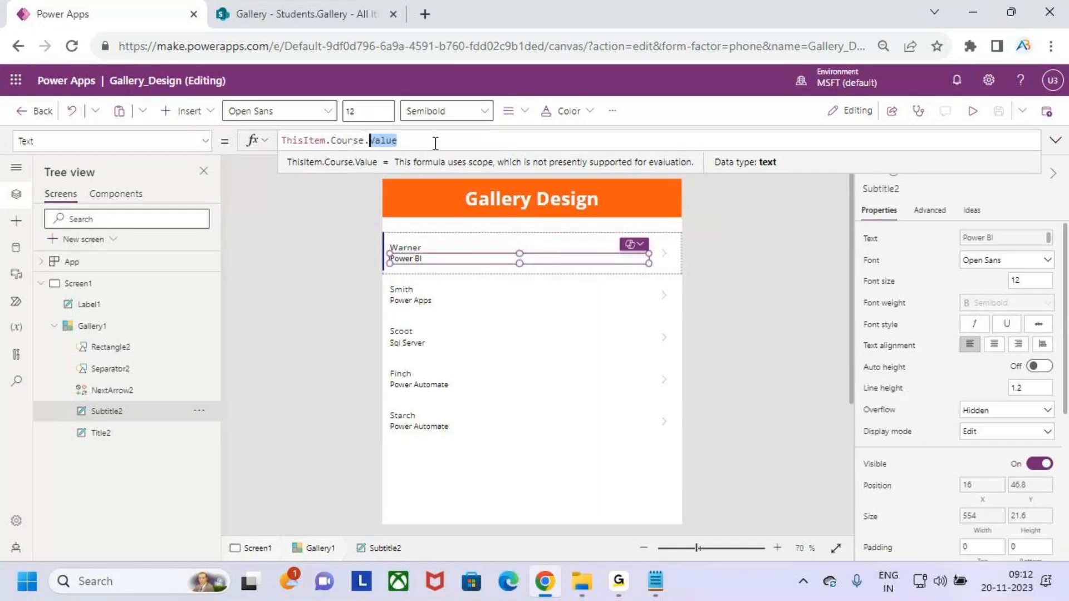
left_click(420, 260)
left_click(420, 246)
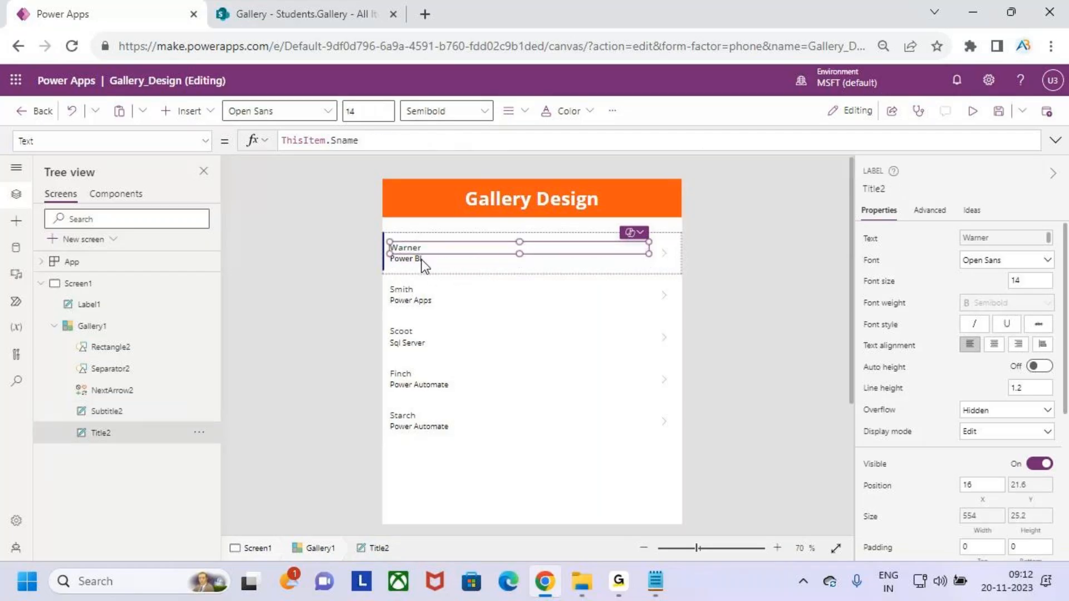
left_click(418, 259)
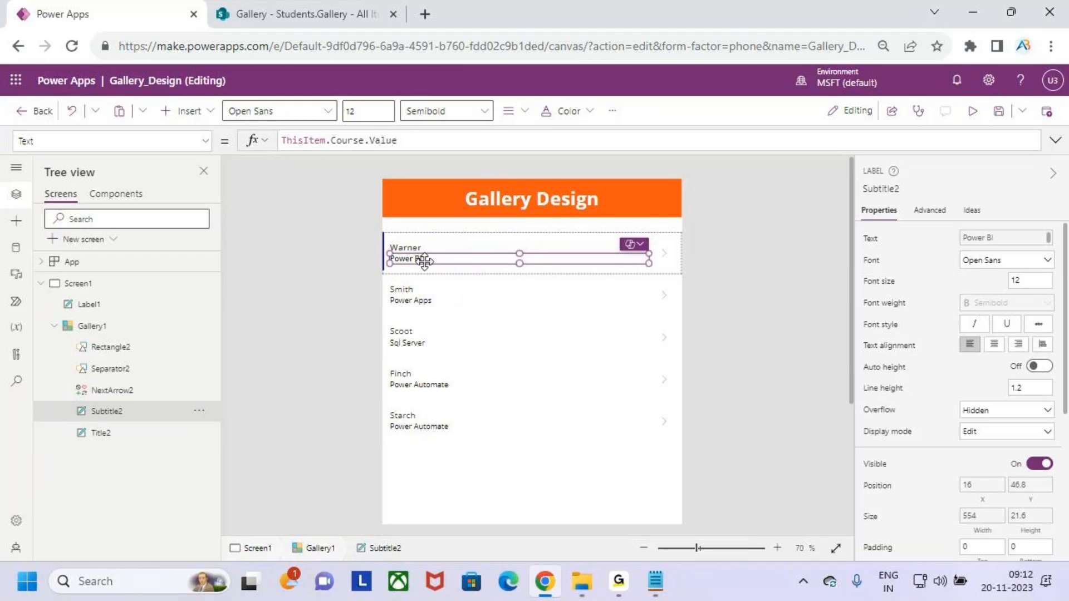
left_click(468, 304)
left_click(395, 248)
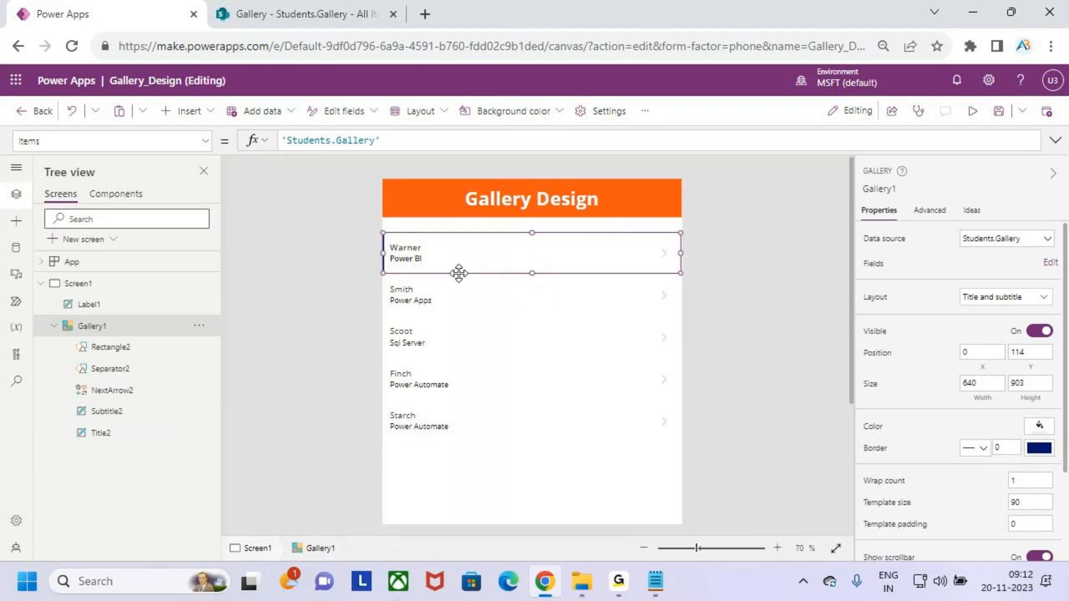
Make each gallery item taller, then move the student name label up and narrow it.
key("ctrl+2")
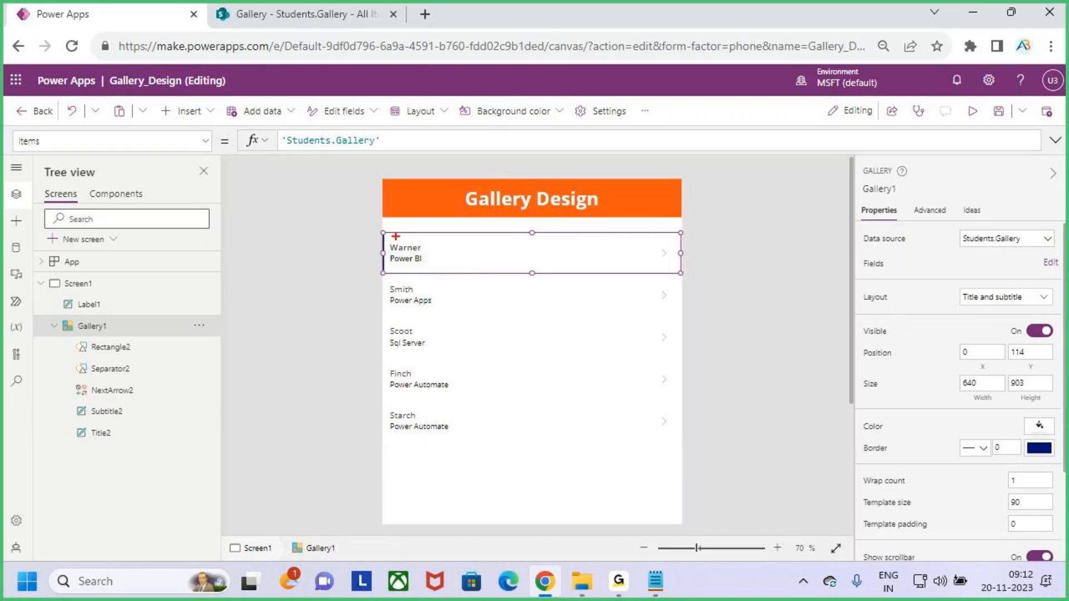
left_click_drag(396, 234, 395, 273)
key("Escape")
left_click_drag(532, 273, 532, 310)
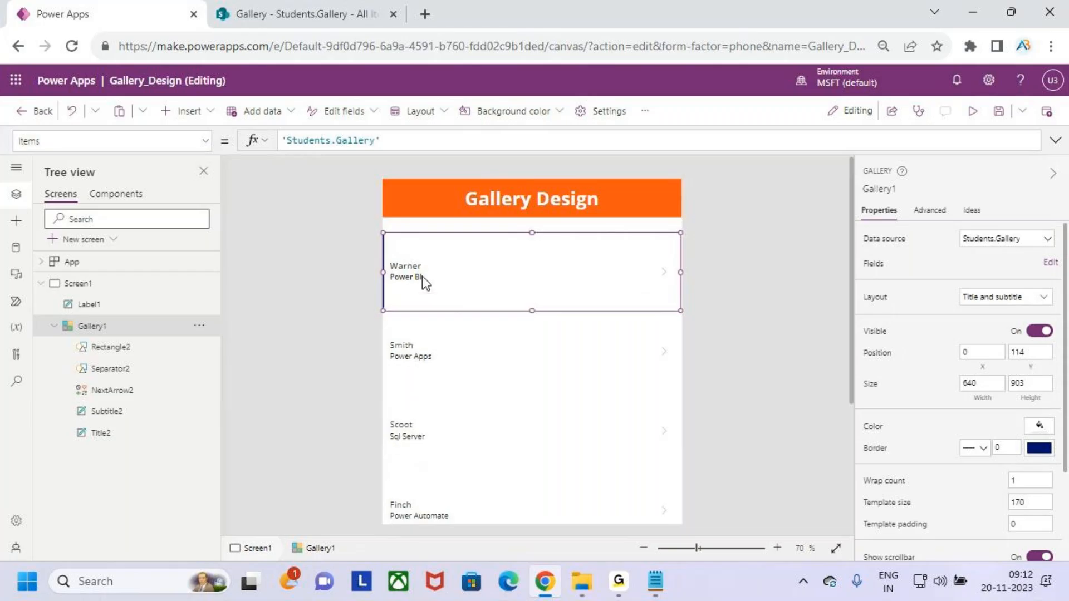
left_click(416, 273)
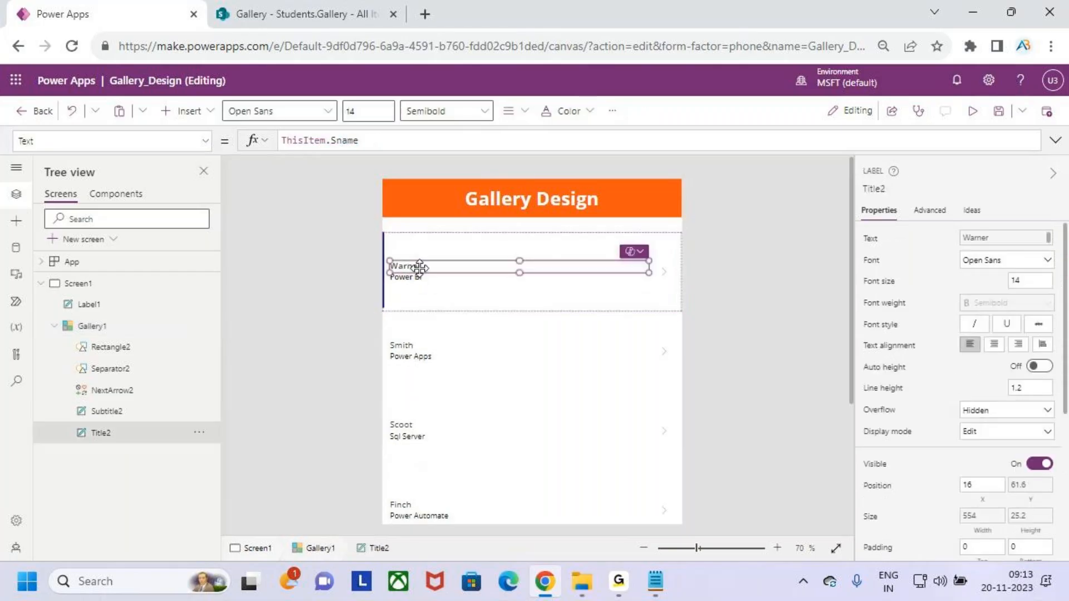
left_click_drag(420, 264, 421, 246)
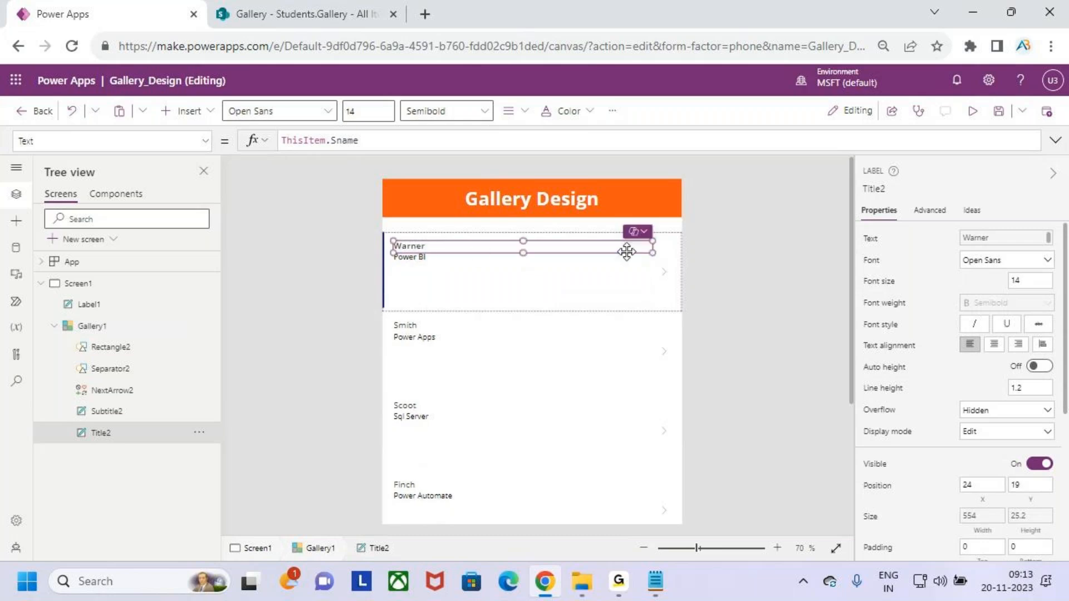
left_click_drag(629, 252, 556, 252)
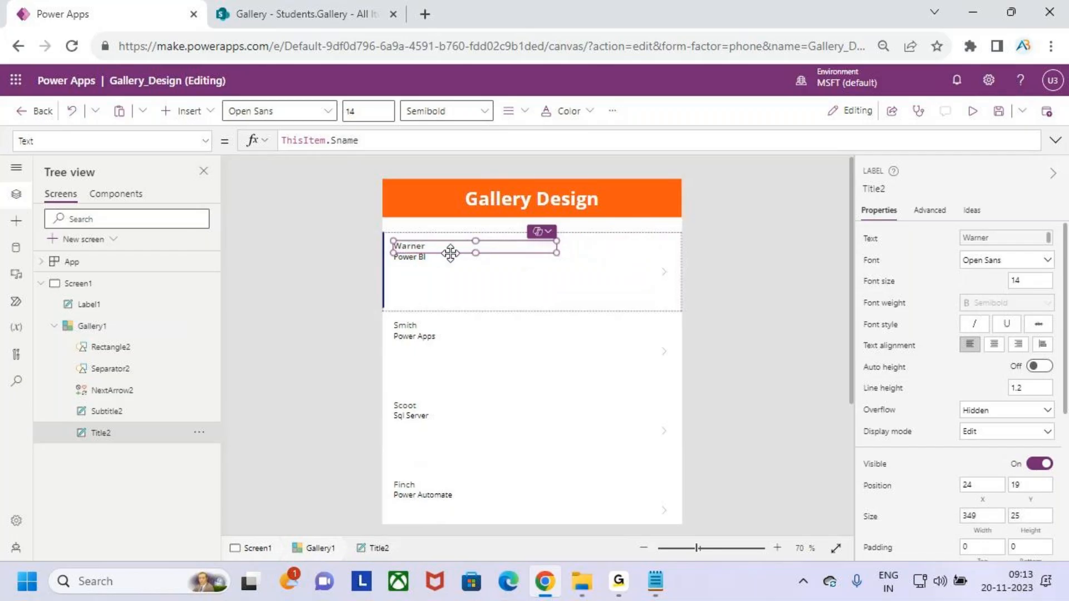
Give the student names Semibold weight at font size 20.
left_click(372, 115)
type("18")
key("Return")
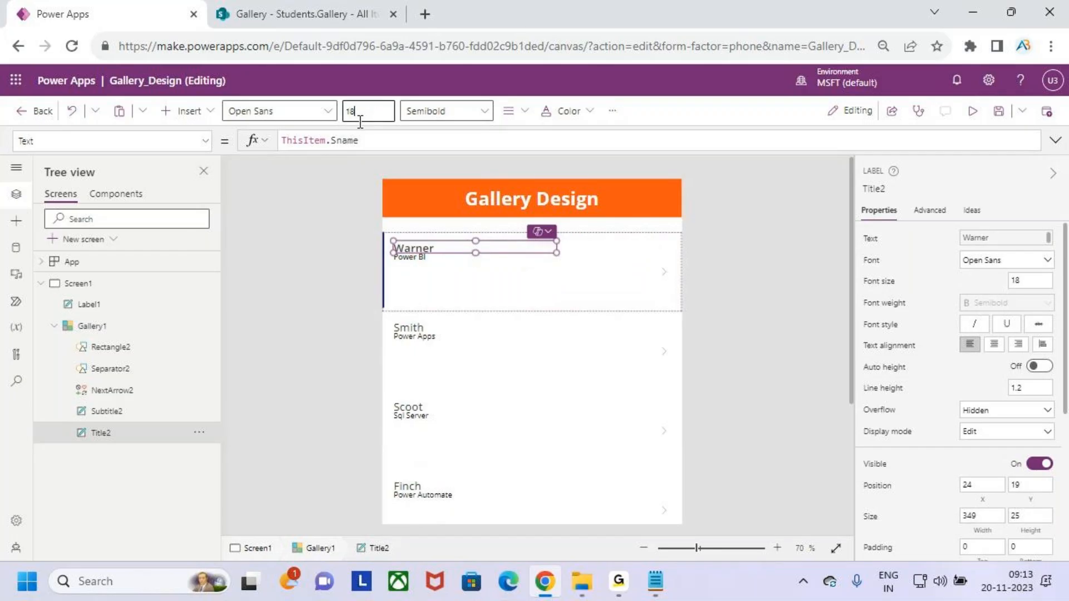
left_click(440, 114)
left_click(457, 161)
left_click(372, 115)
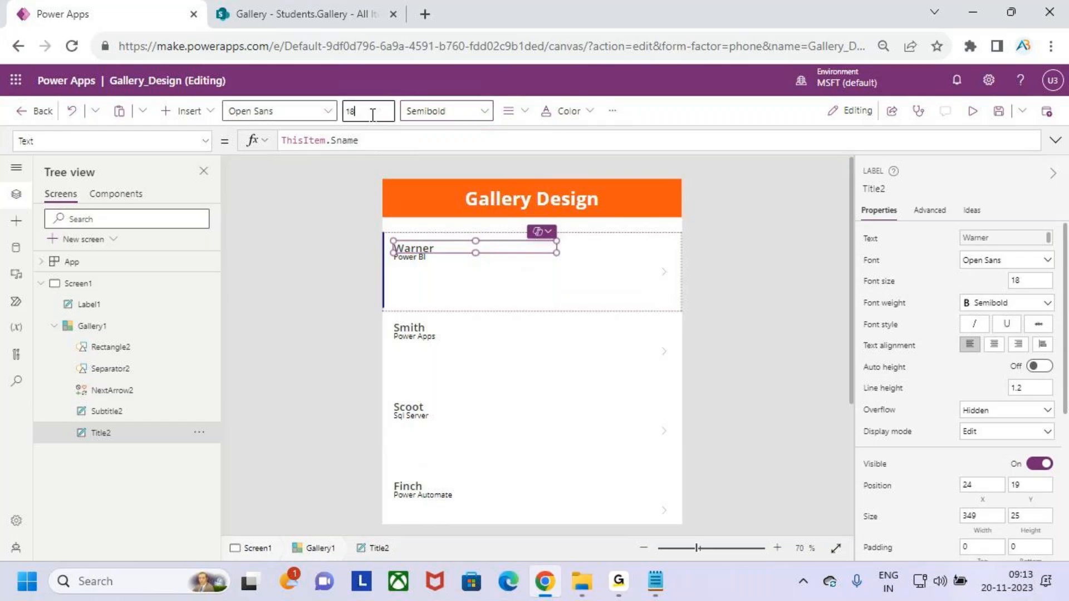
type("20")
key("Return")
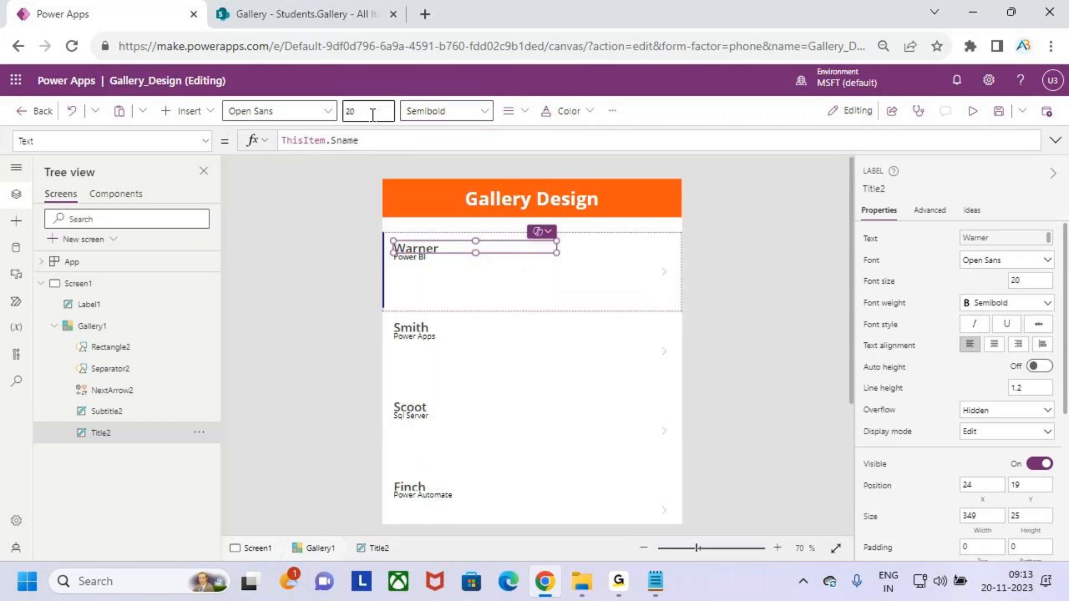
Make the course names font size 20 and Bold.
left_click(426, 262)
left_click(377, 108)
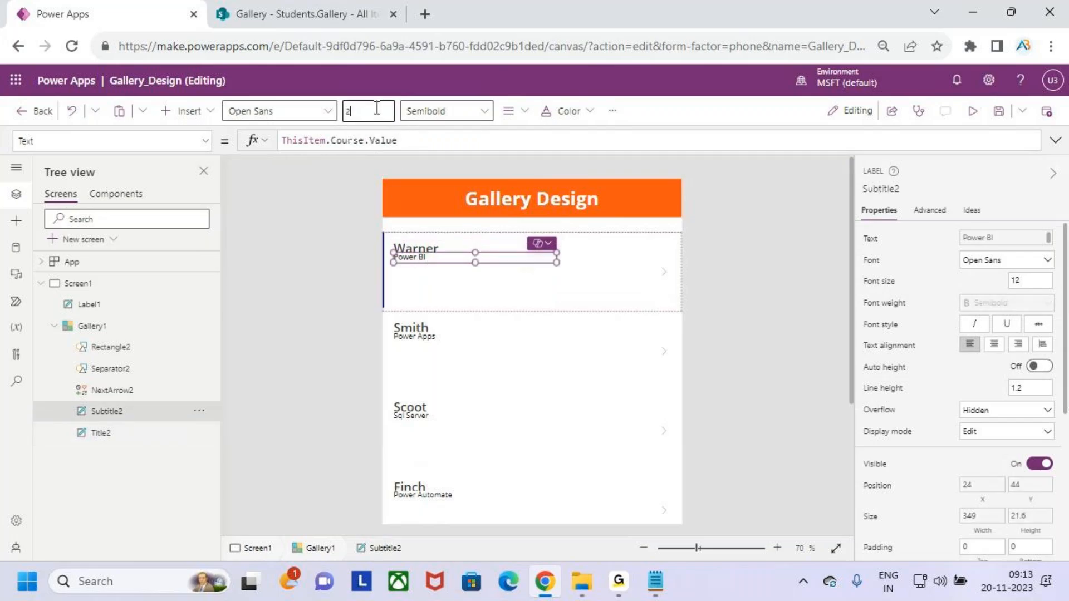
key("Return")
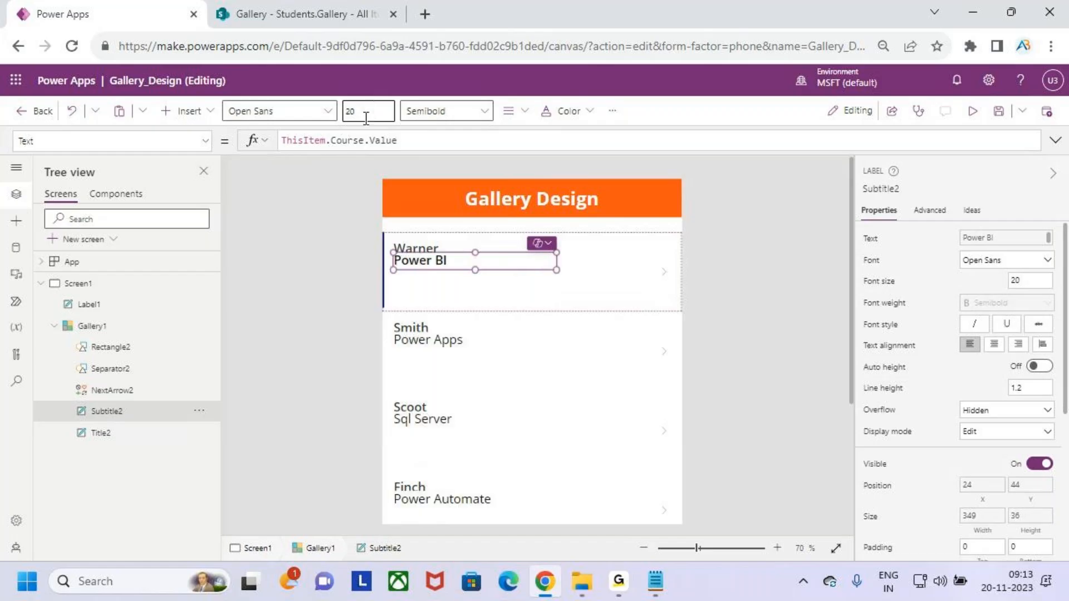
left_click(445, 110)
left_click(449, 135)
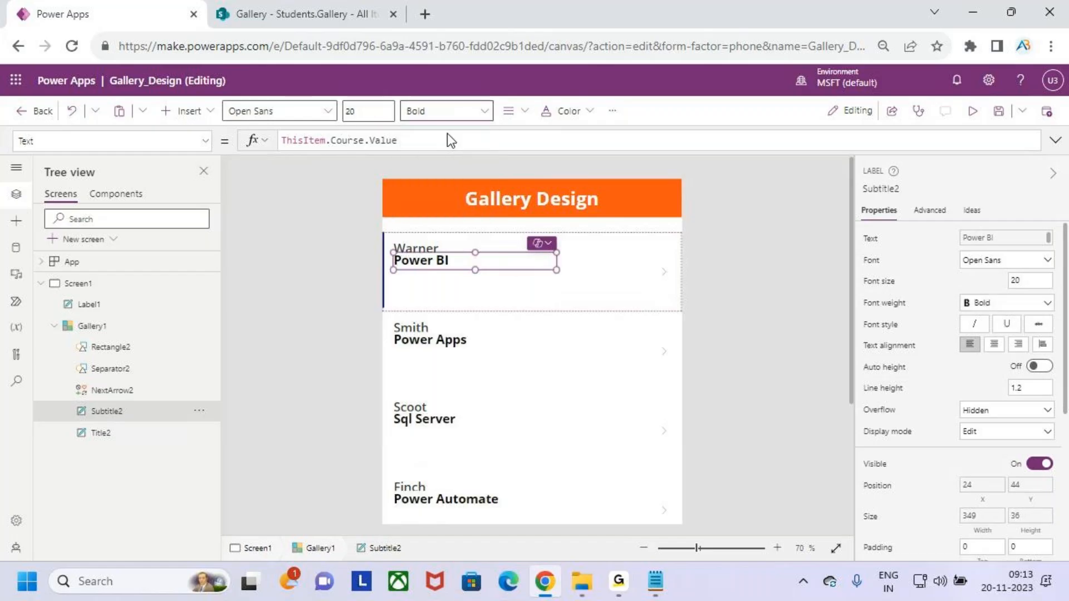
left_click(450, 295)
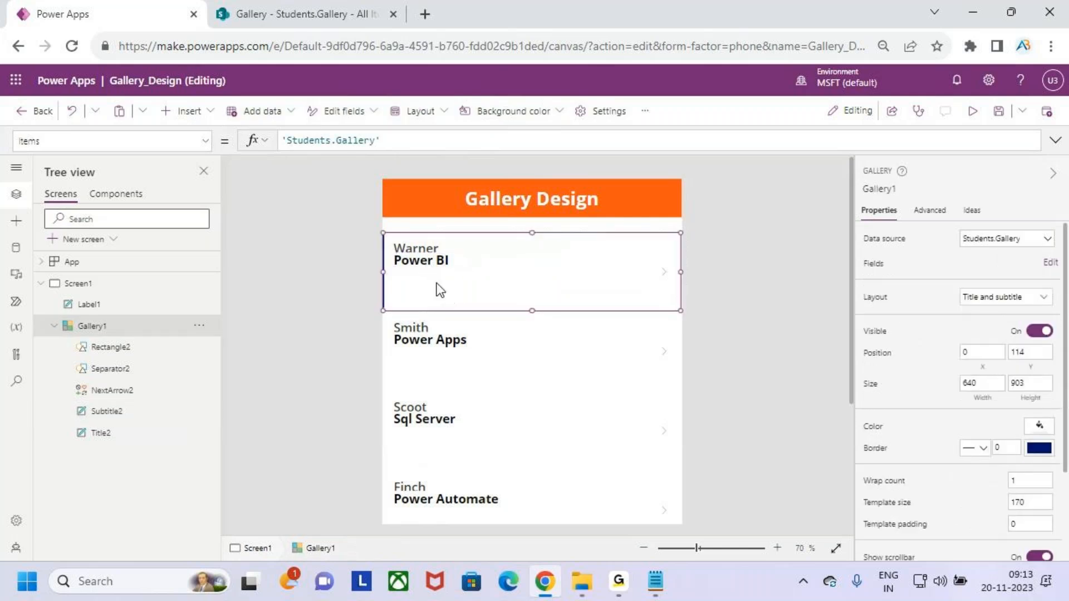
Add a text label below the course showing ThisItem.Trainer.Value.
left_click(201, 115)
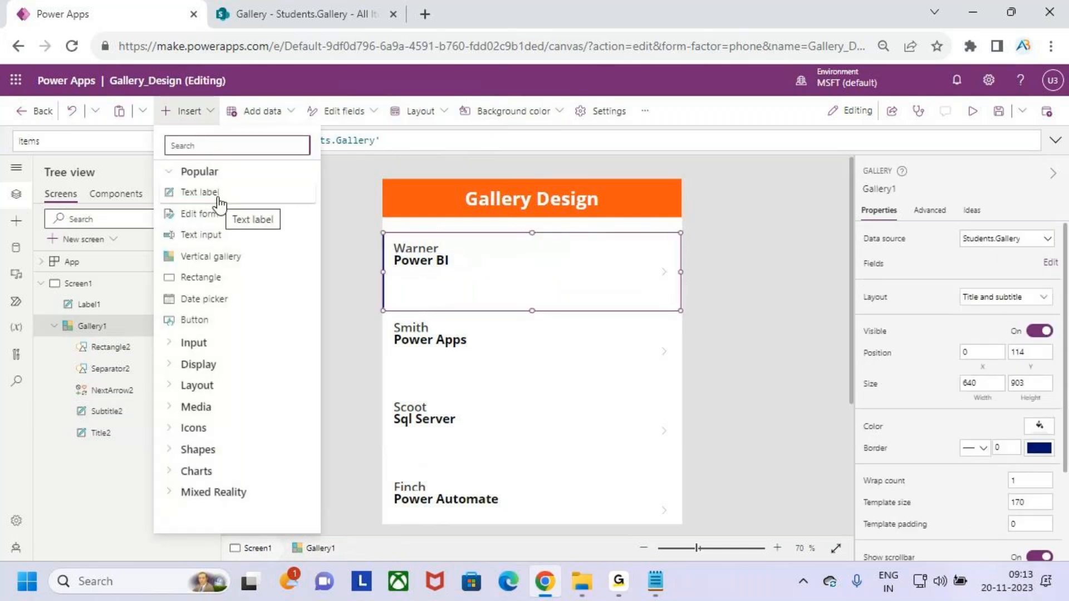
left_click(220, 200)
left_click_drag(444, 258, 443, 288)
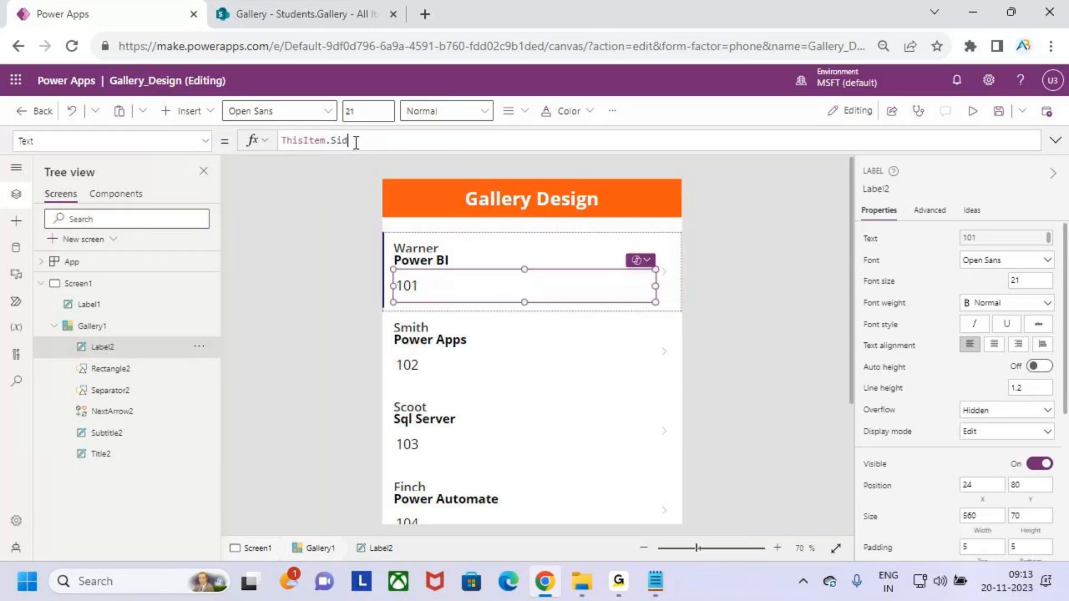
key("BackSpace")
key("BackSpace")
key("BackSpace")
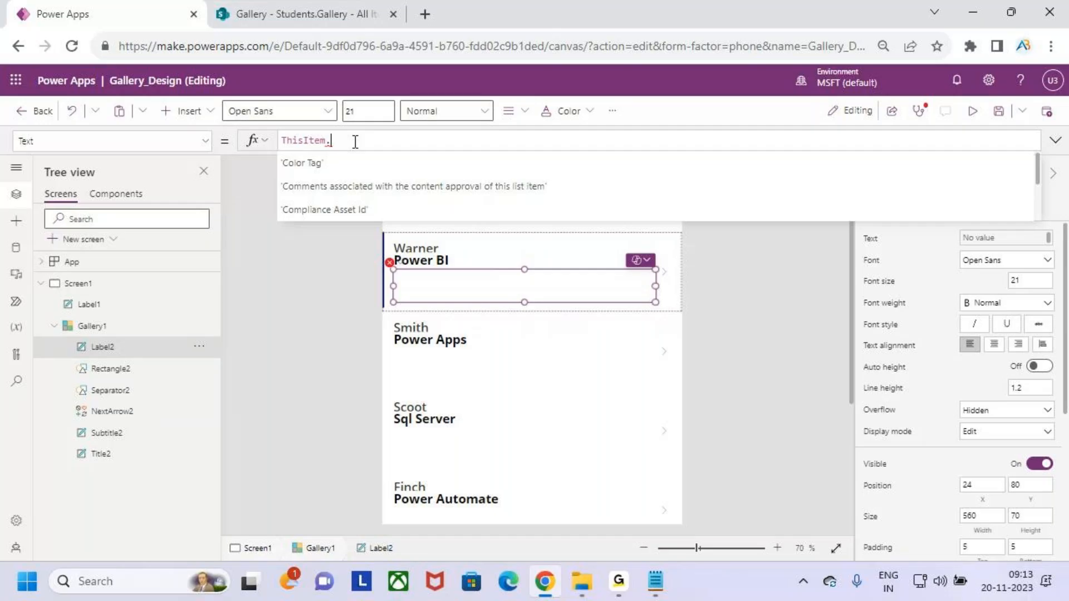
type("Trainer")
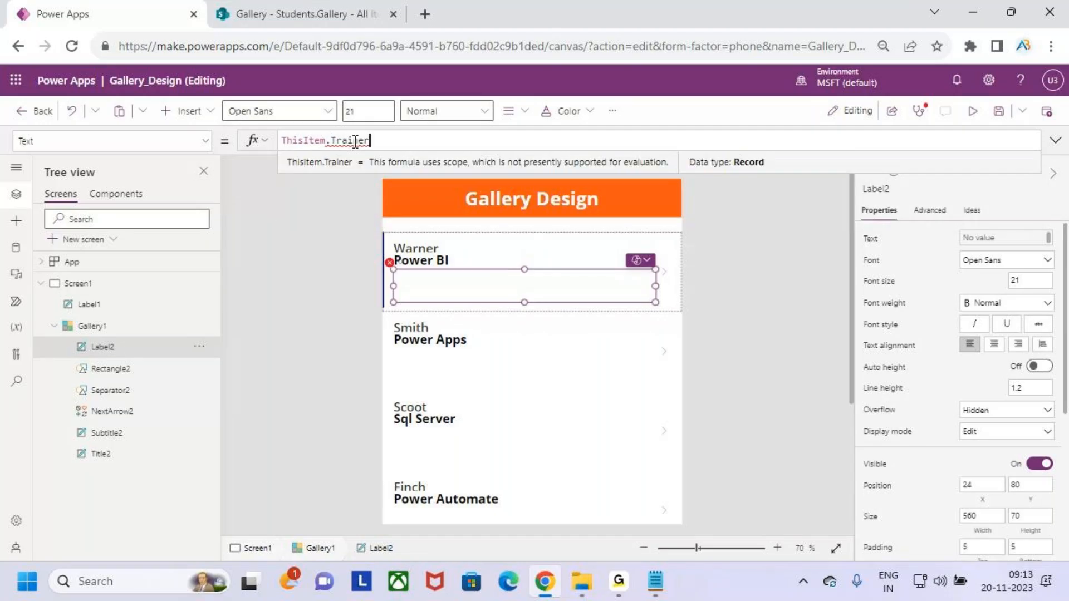
type(".Value")
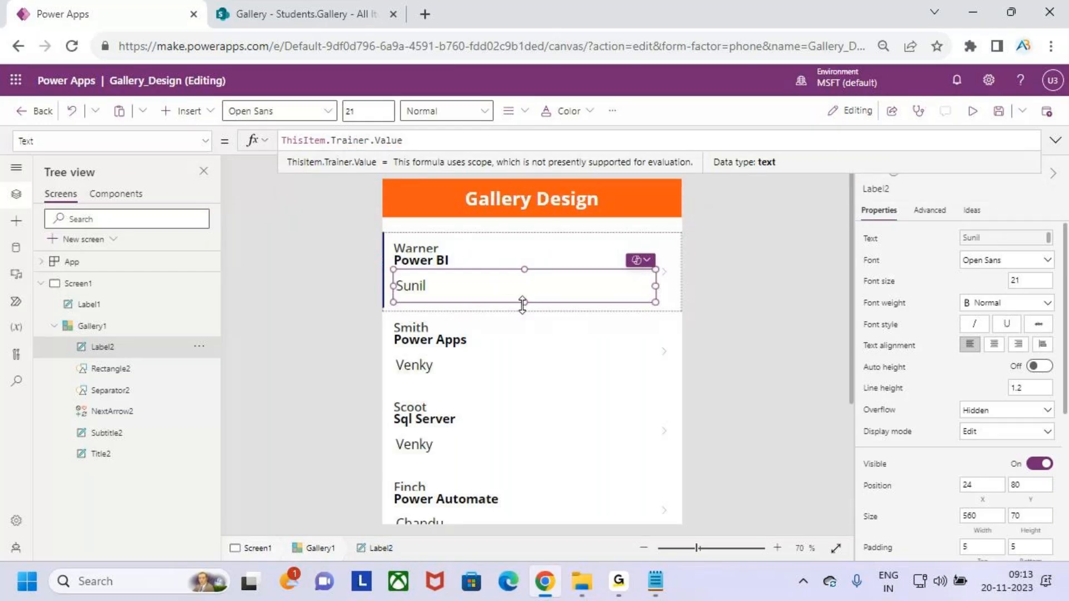
Shrink and narrow the trainer label and shift it right and down in the card.
left_click_drag(522, 302, 524, 275)
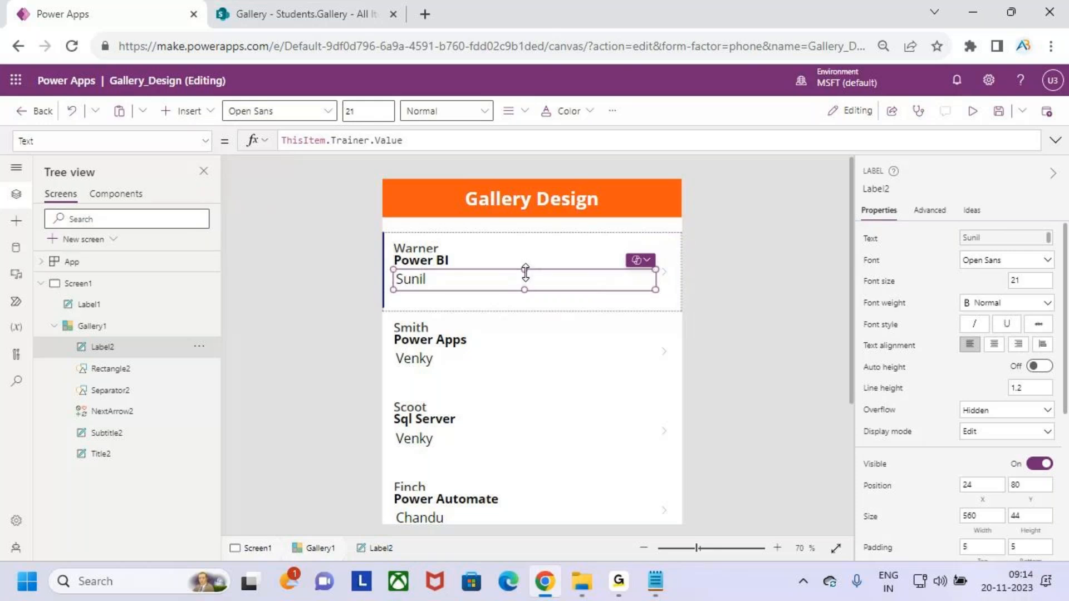
scroll(526, 273, "up", 3)
left_click_drag(522, 286, 522, 291)
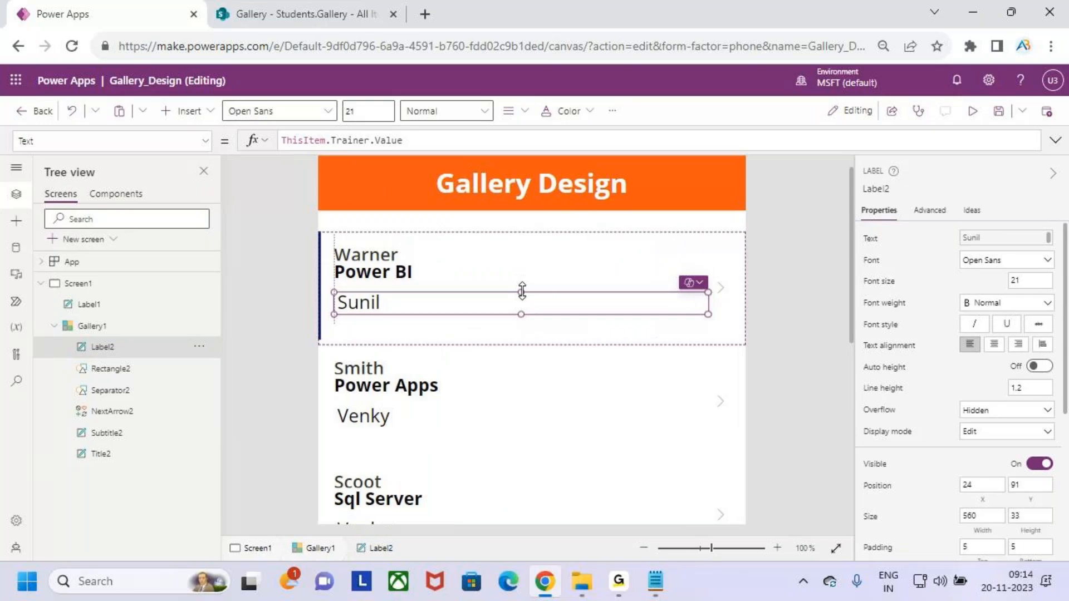
left_click_drag(706, 314, 551, 314)
left_click_drag(415, 301, 502, 310)
Insert another text label into the gallery cards.
left_click(487, 274)
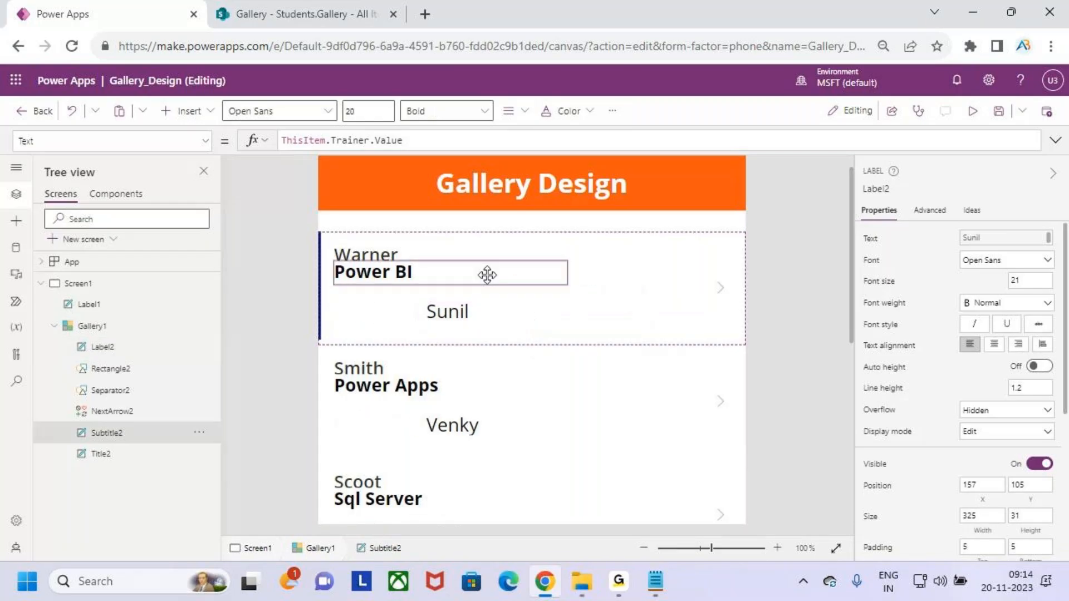
left_click(373, 330)
left_click(206, 111)
left_click(236, 195)
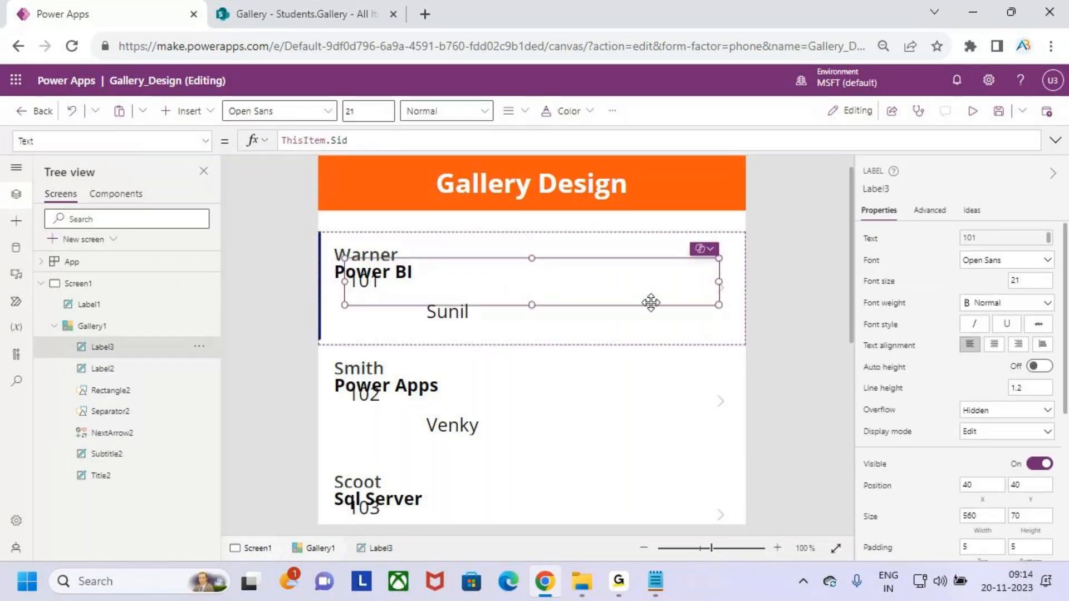
Replace the new label's formula with the text "Trainer".
left_click(354, 143)
left_click_drag(349, 140, 338, 141)
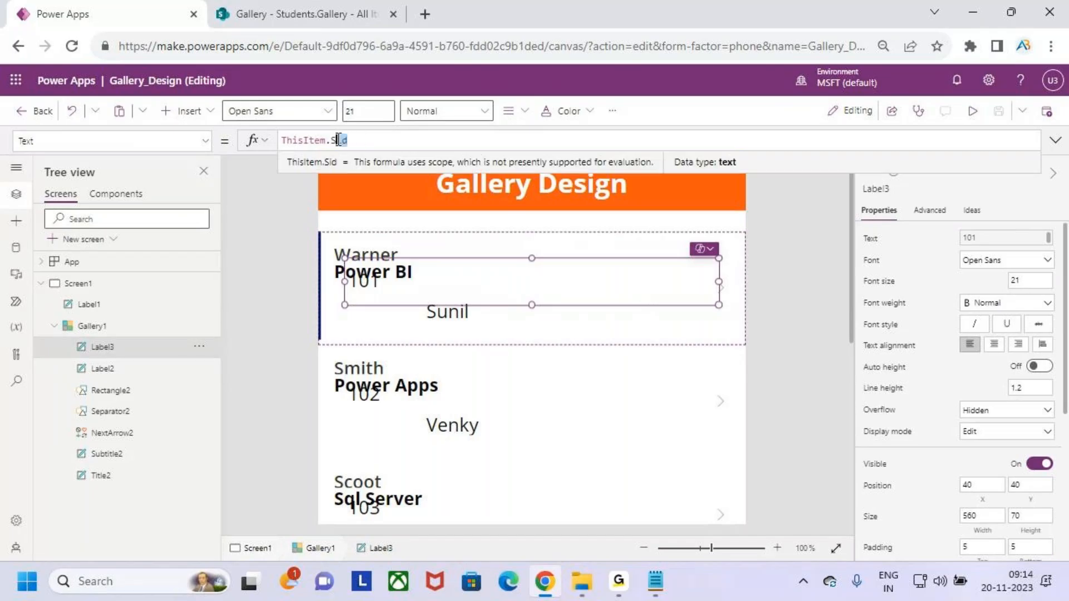
key("BackSpace")
key("BackSpace")
key("BackSpace")
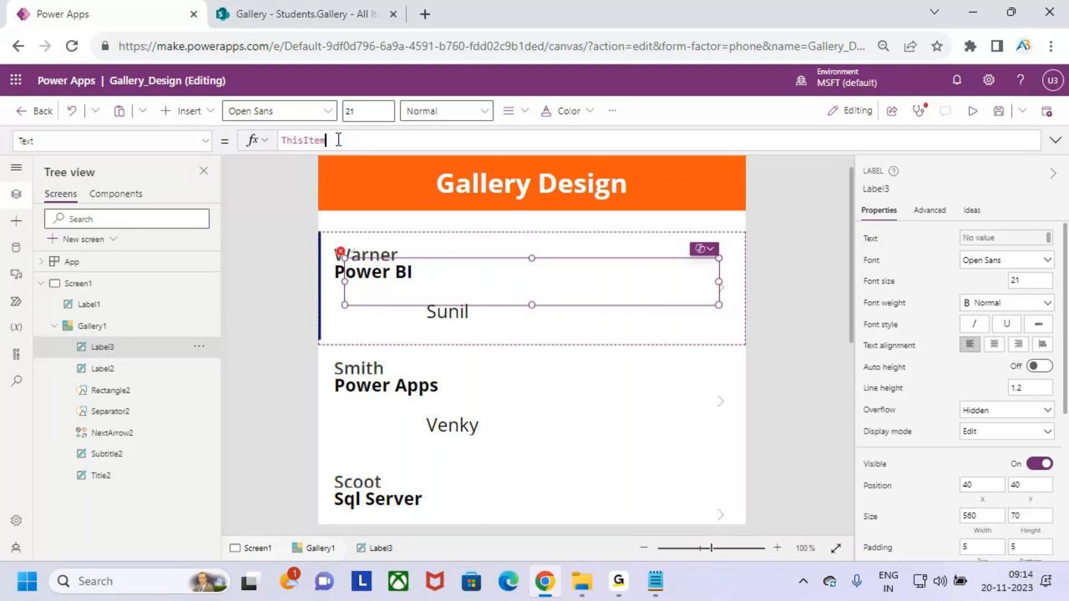
type(".")
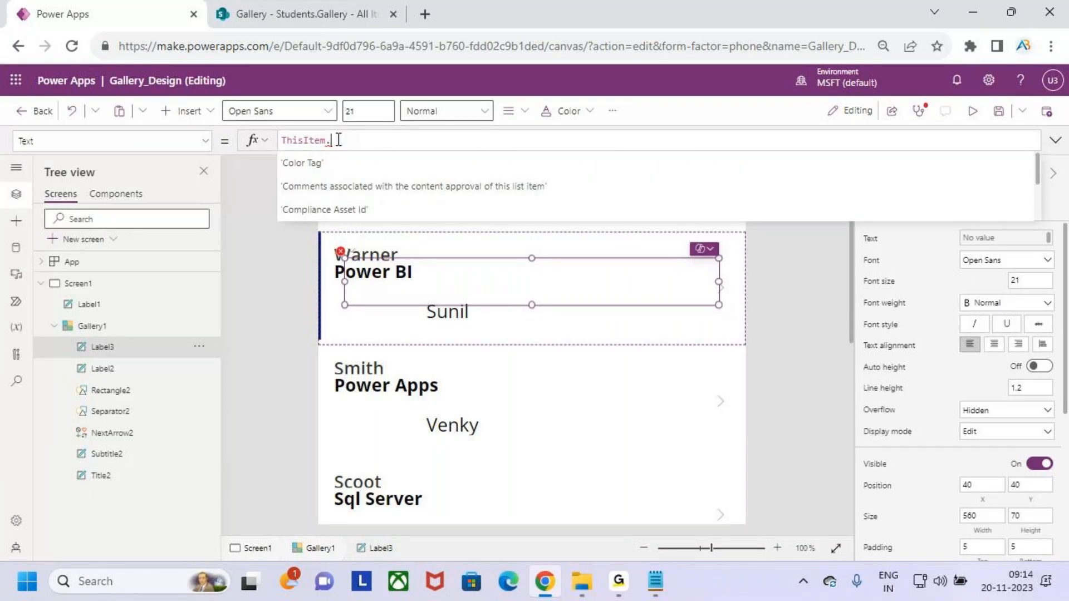
key("BackSpace")
key("BackSpace")
key("BackSpace")
key("BackSpace")
key("BackSpace")
key("BackSpace")
key("BackSpace")
key("BackSpace")
key("BackSpace")
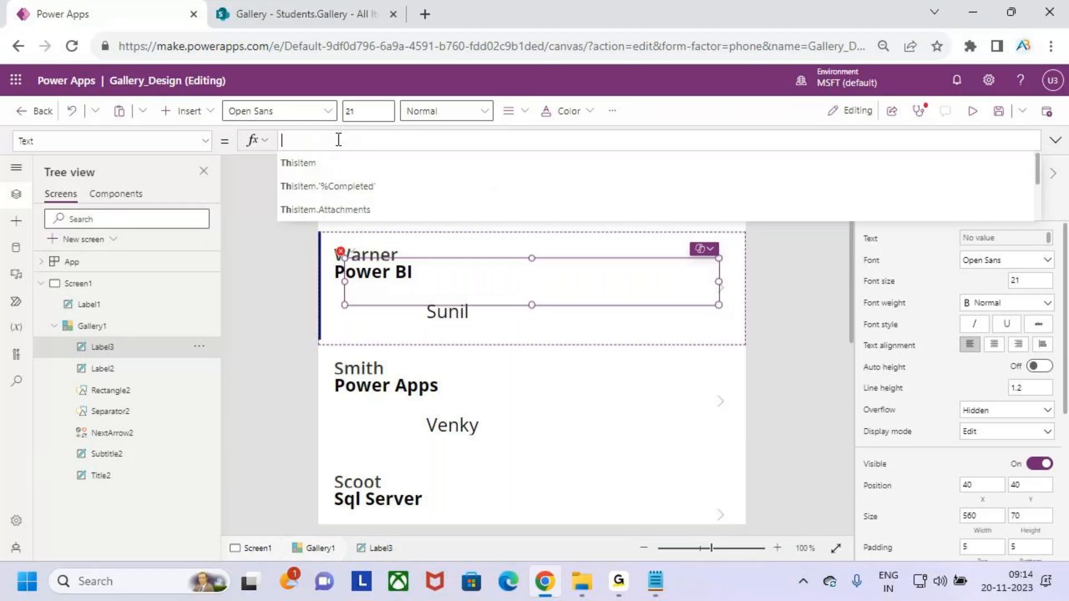
type("Tra")
key("BackSpace")
key("BackSpace")
key("BackSpace")
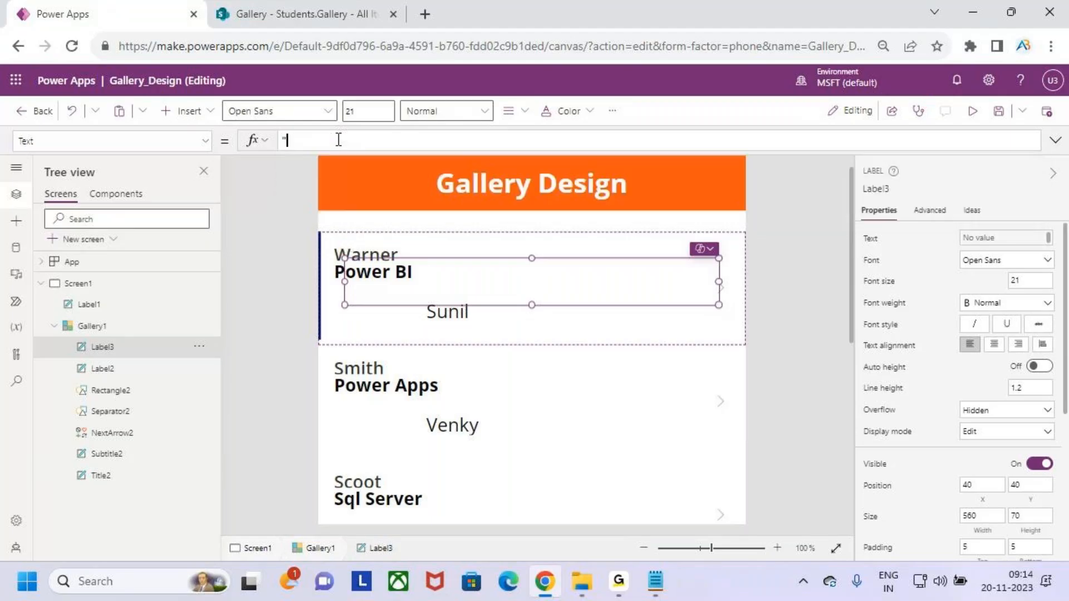
key("Num_Lock")
type("\"")
key("BackSpace")
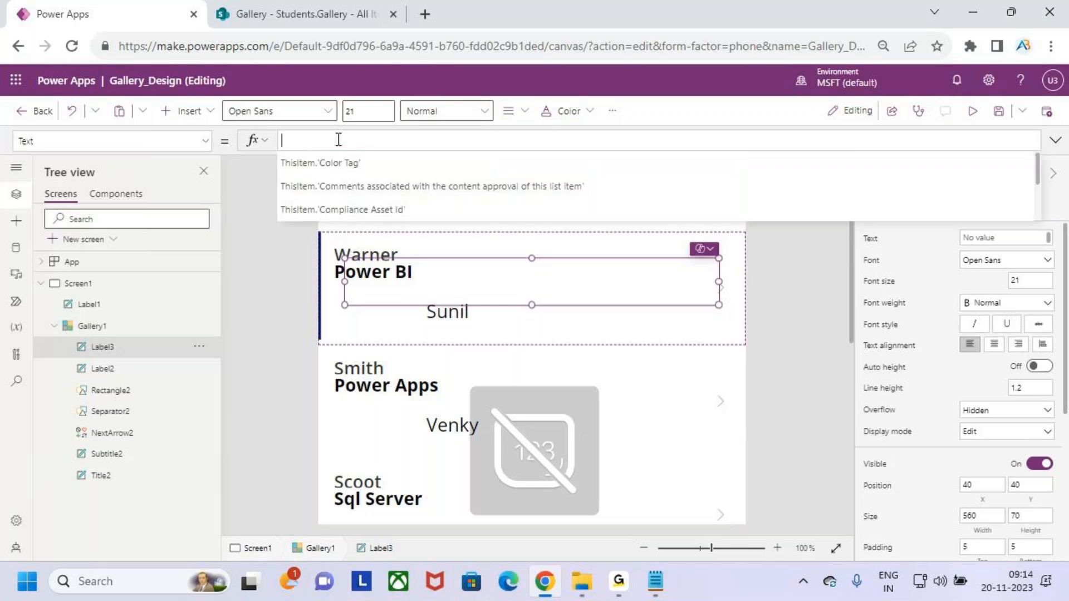
type("\"\"")
key("Left")
type("Trainer")
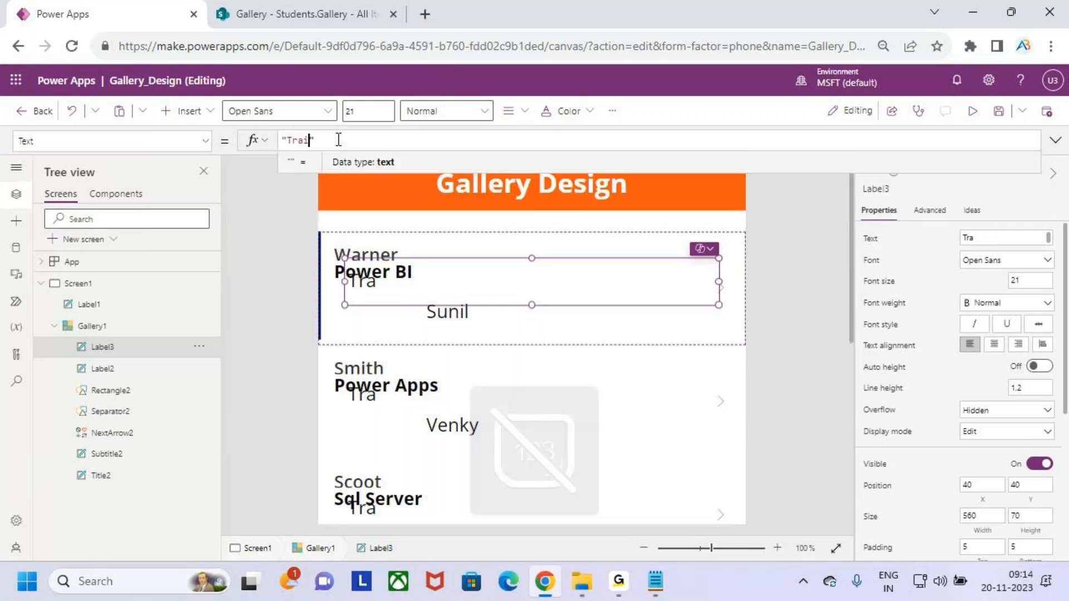
Narrow the Trainer label and make it size 16 Bold.
left_click_drag(719, 281, 444, 289)
left_click(384, 115)
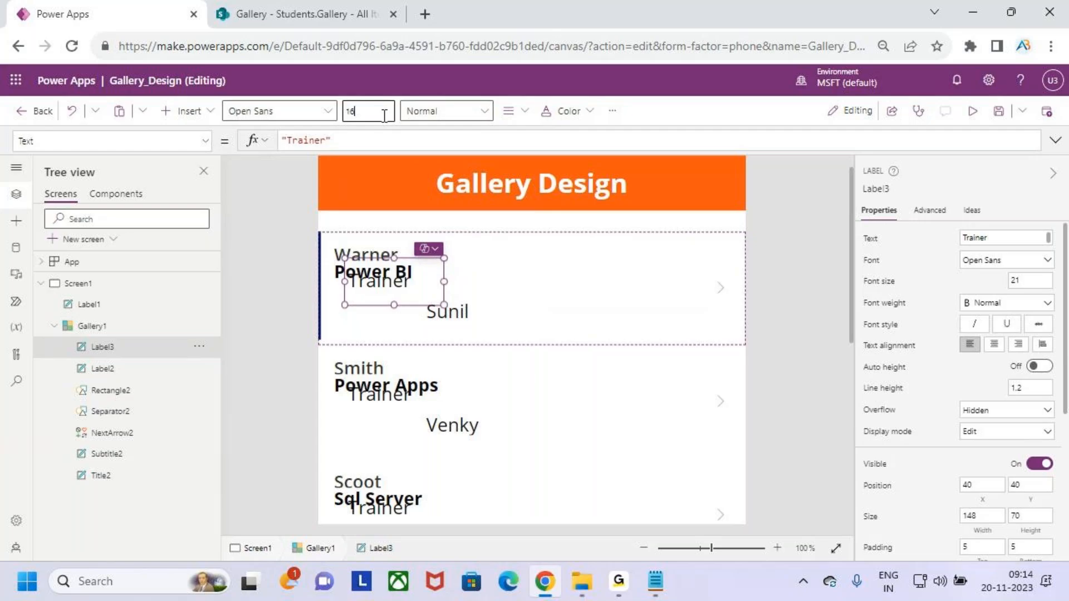
key("Return")
left_click(465, 111)
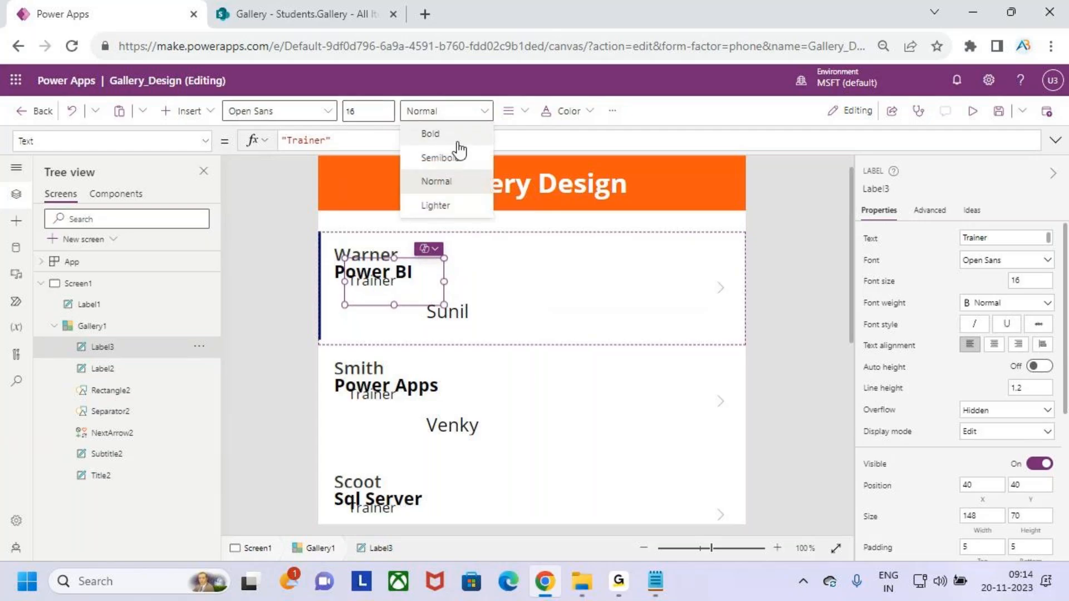
left_click(458, 135)
Narrow the Trainer caption further so it sits left of the trainer name.
left_click_drag(444, 281, 376, 305)
left_click(359, 273)
left_click(364, 293)
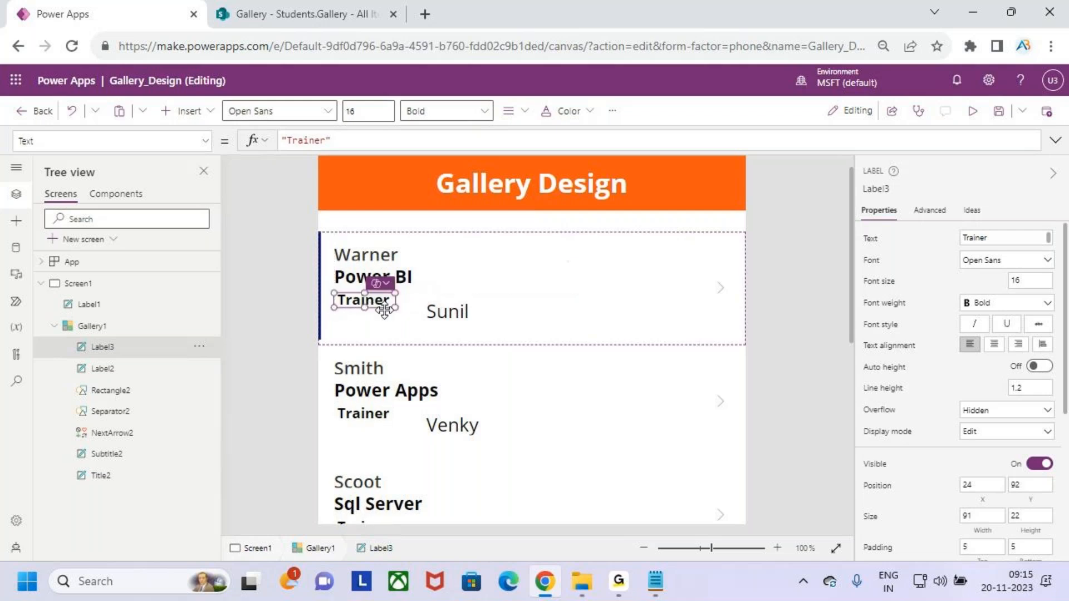
left_click(414, 329)
left_click(370, 300)
Realign the Trainer caption with Sunil, nudge and narrow the course label, and move the trainer name left.
left_click(440, 311)
left_click(370, 300)
left_click_drag(371, 300, 376, 300)
scroll(376, 304, "up", 5)
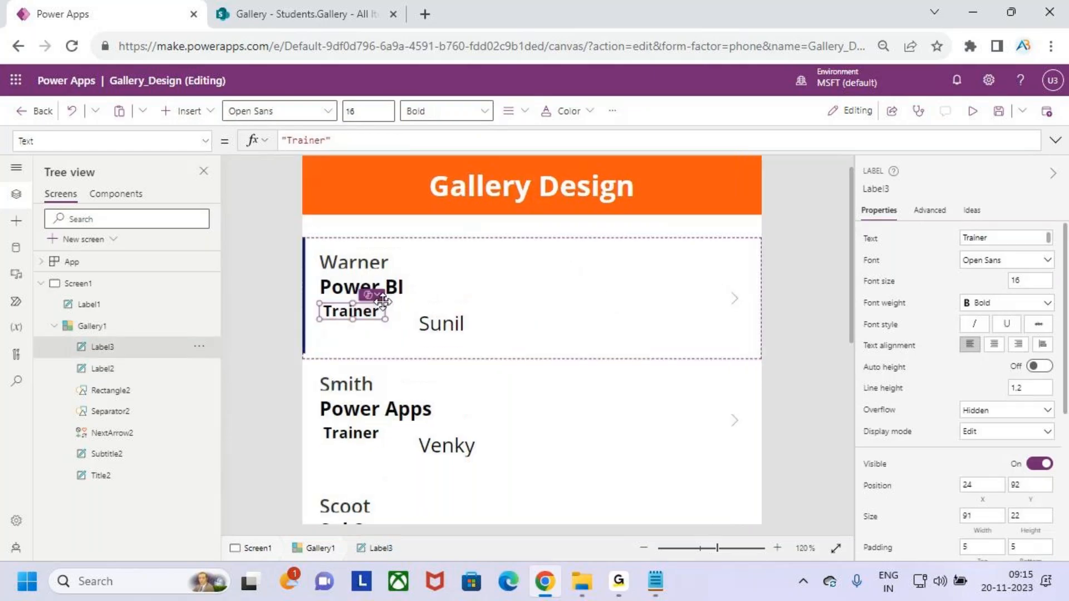
scroll(501, 531, "left", 2)
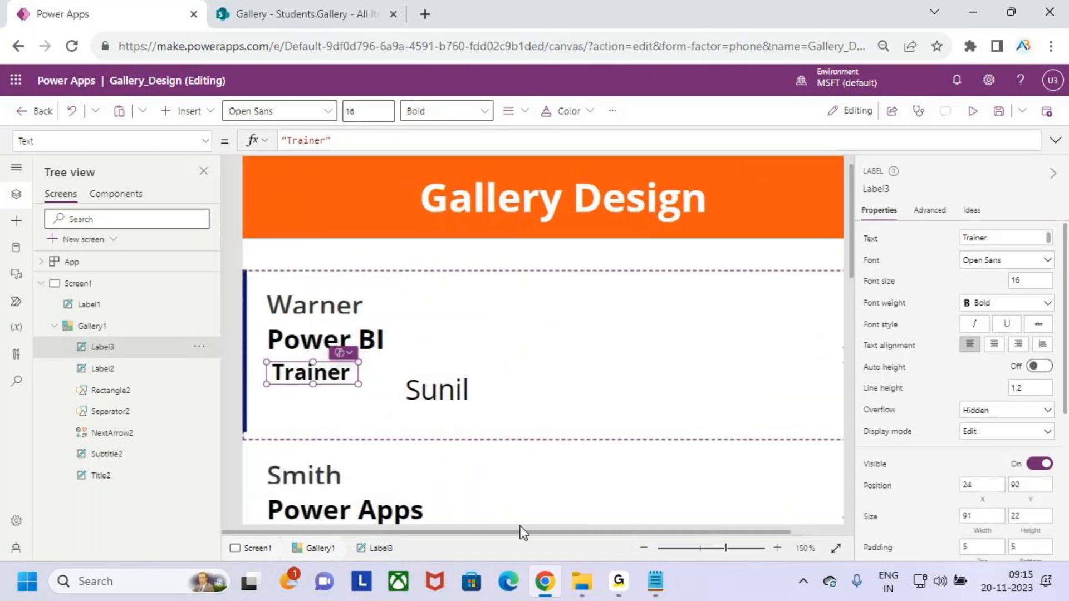
left_click_drag(313, 374, 313, 389)
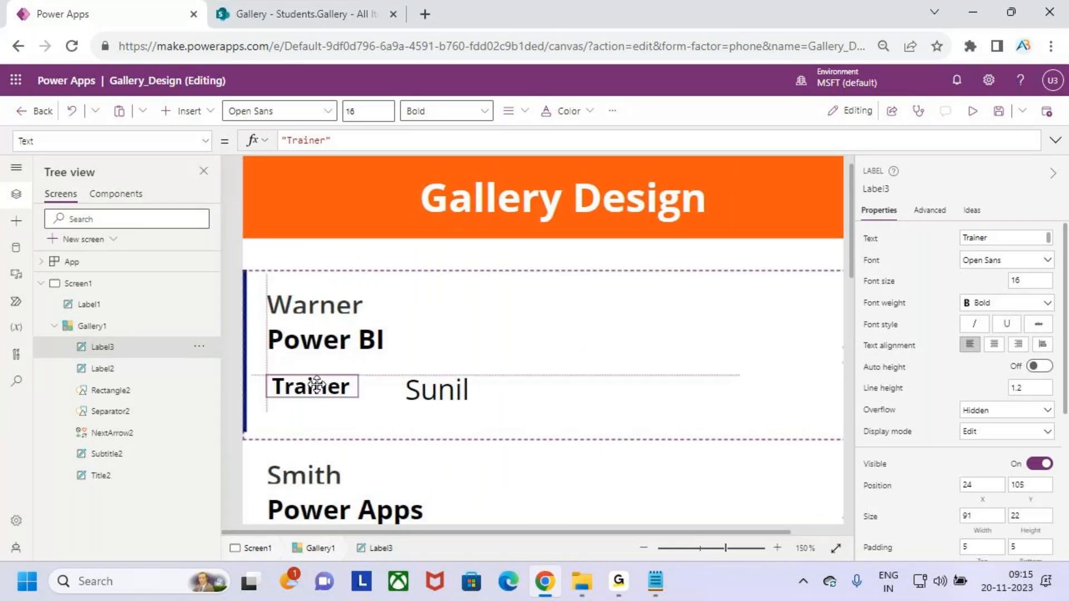
left_click(307, 334)
left_click_drag(307, 334, 306, 341)
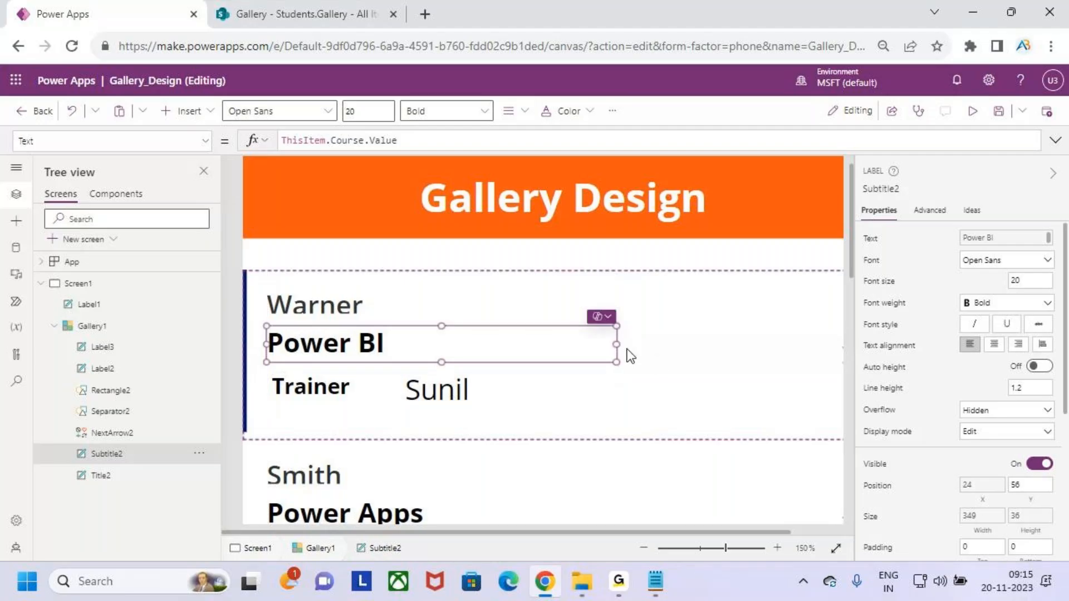
left_click_drag(605, 343, 530, 342)
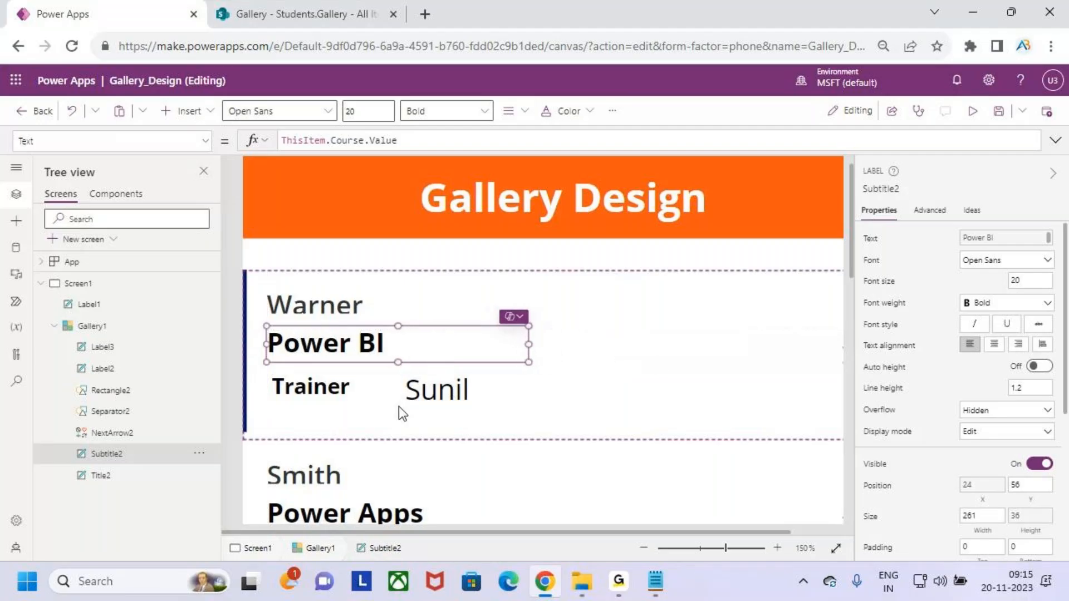
left_click_drag(463, 384, 420, 386)
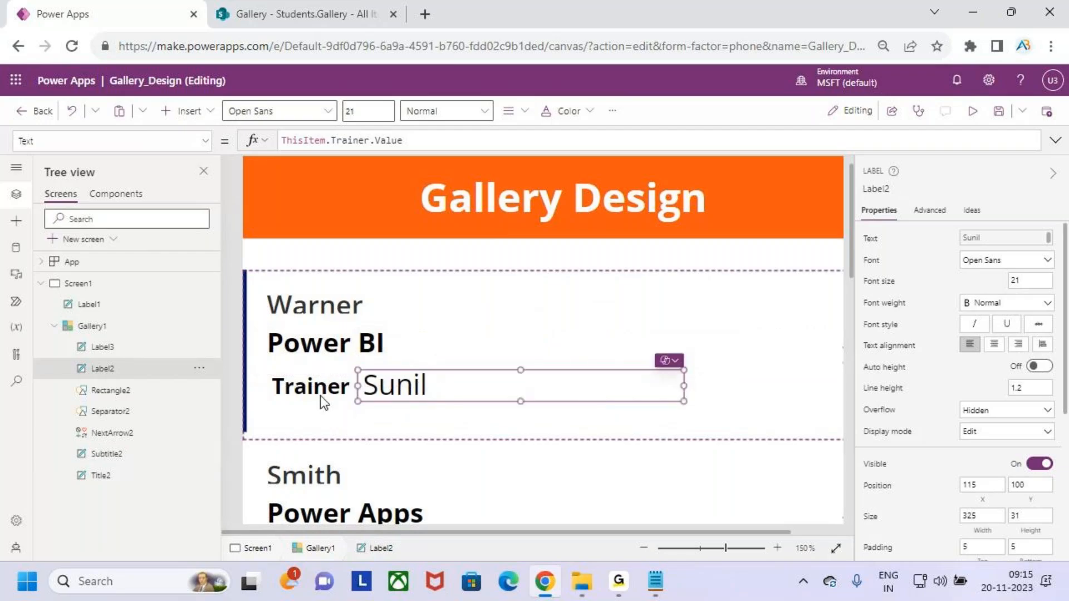
Change the caption to "Trainer:" and resize it to fit on one line.
left_click(319, 394)
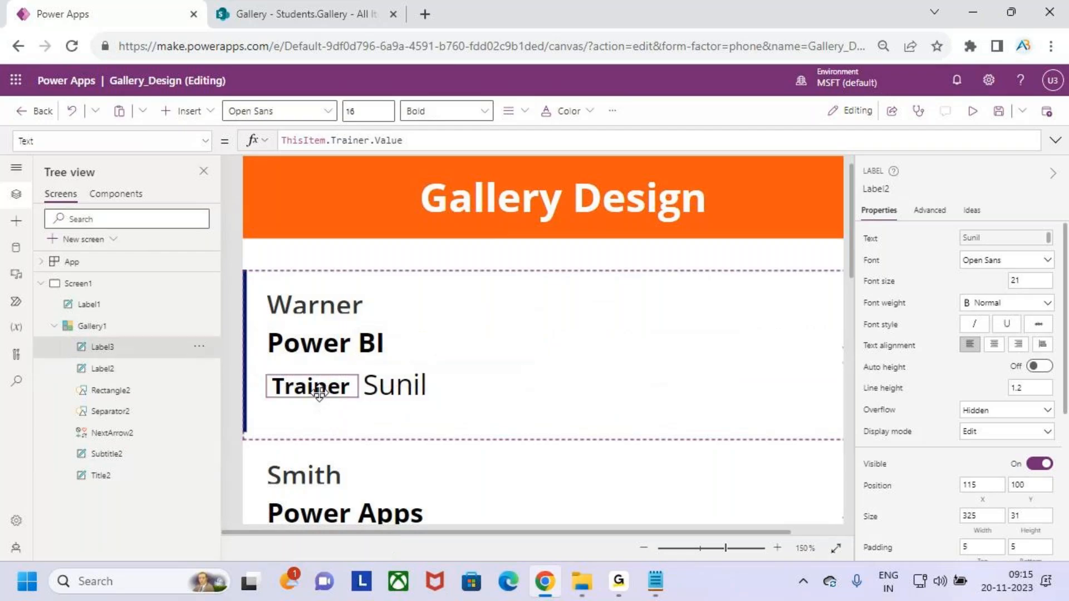
left_click(326, 142)
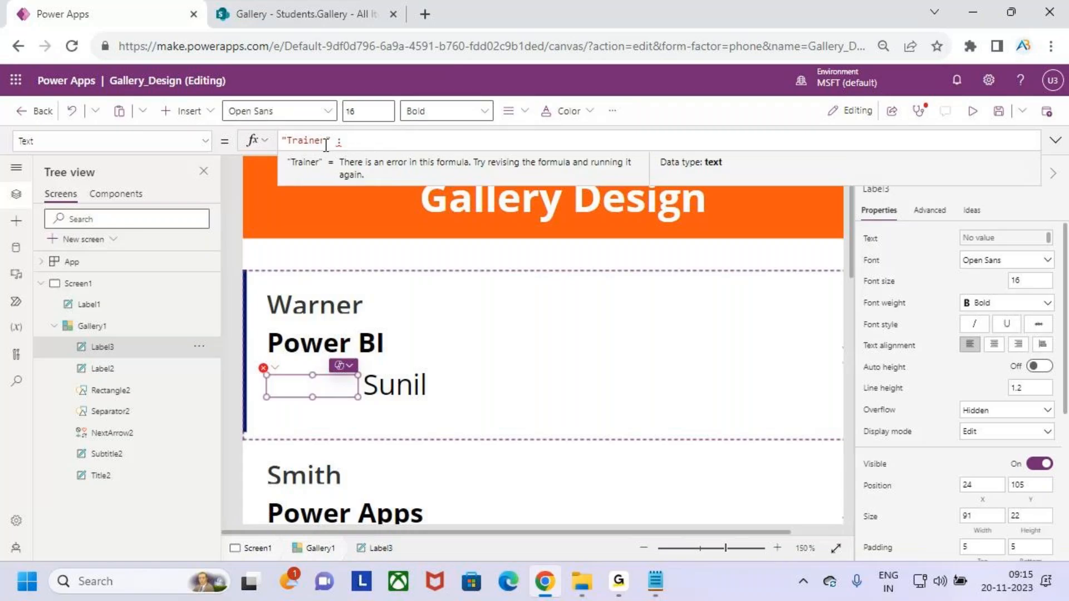
key("BackSpace")
key("BackSpace")
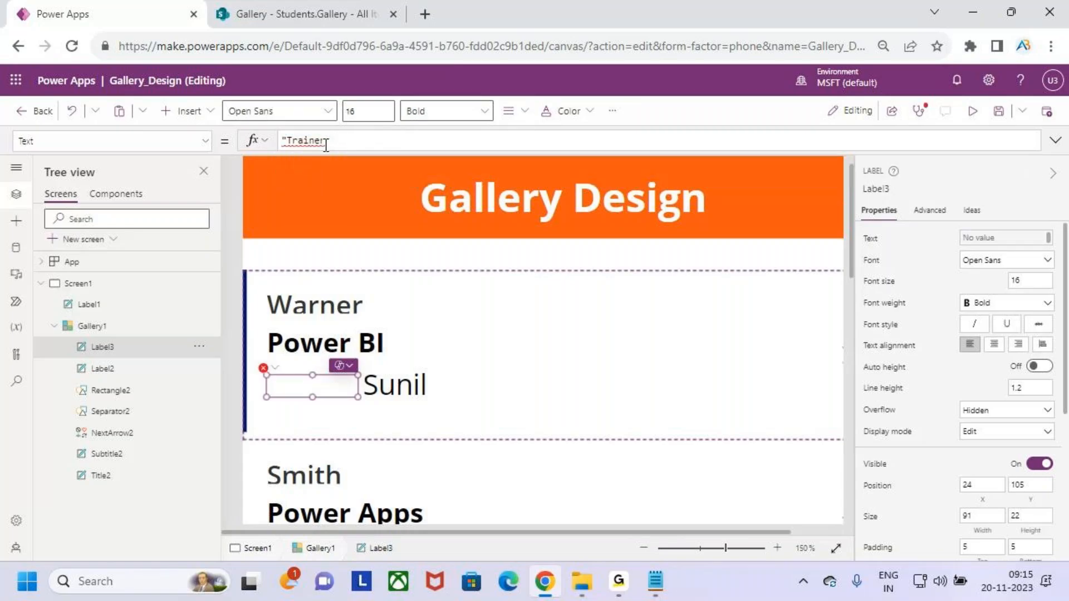
type("\"")
key("Left")
type(":")
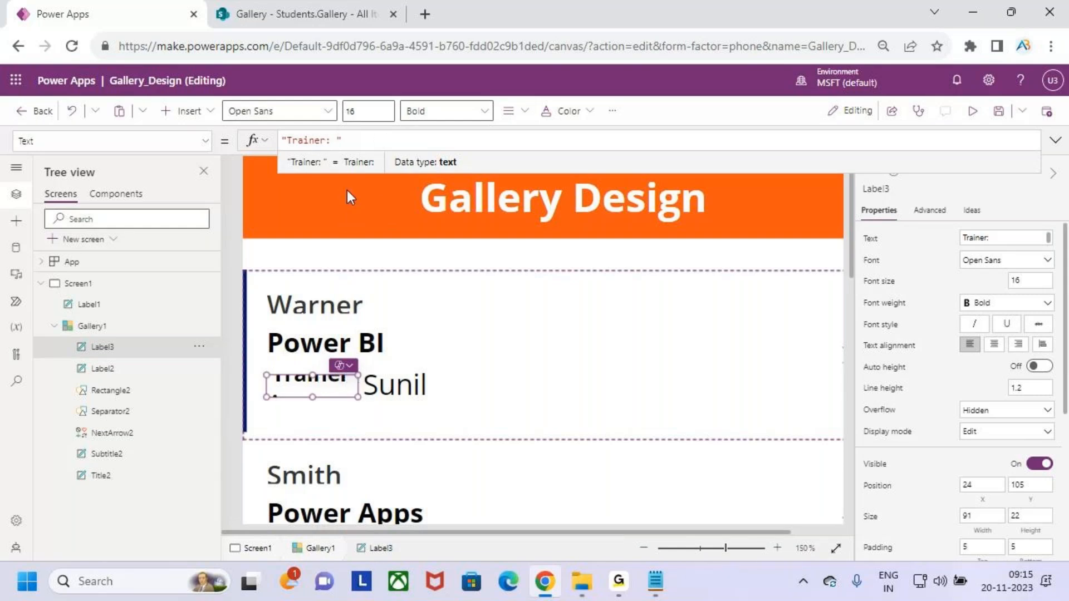
left_click_drag(356, 394, 364, 397)
left_click_drag(355, 386, 322, 392)
Place the Sunil name beside the Trainer: caption, keeping it Normal weight.
scroll(320, 401, "up", 3)
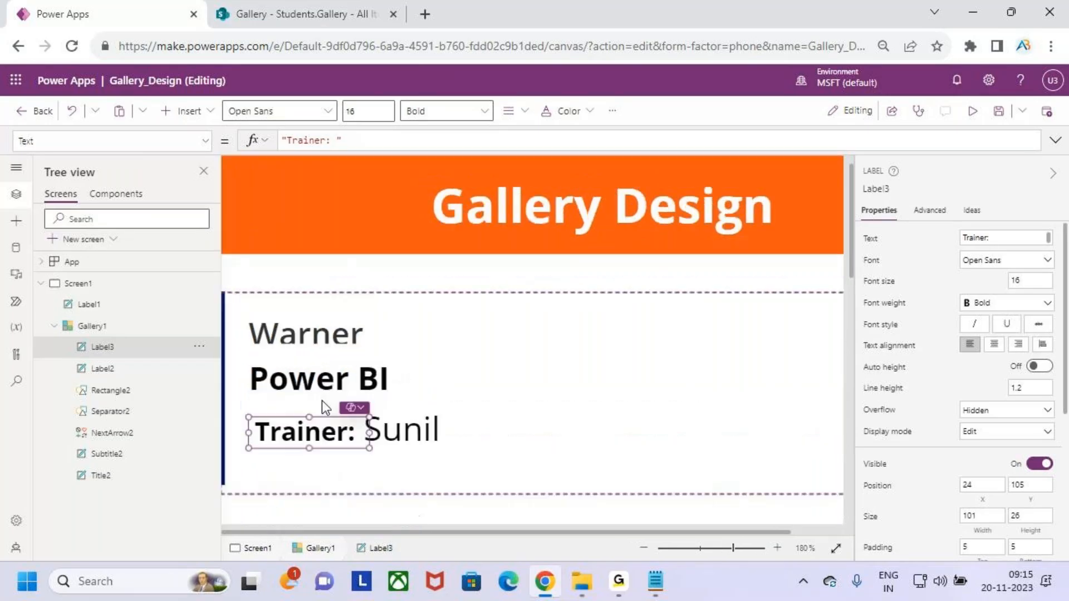
left_click_drag(311, 440, 311, 439)
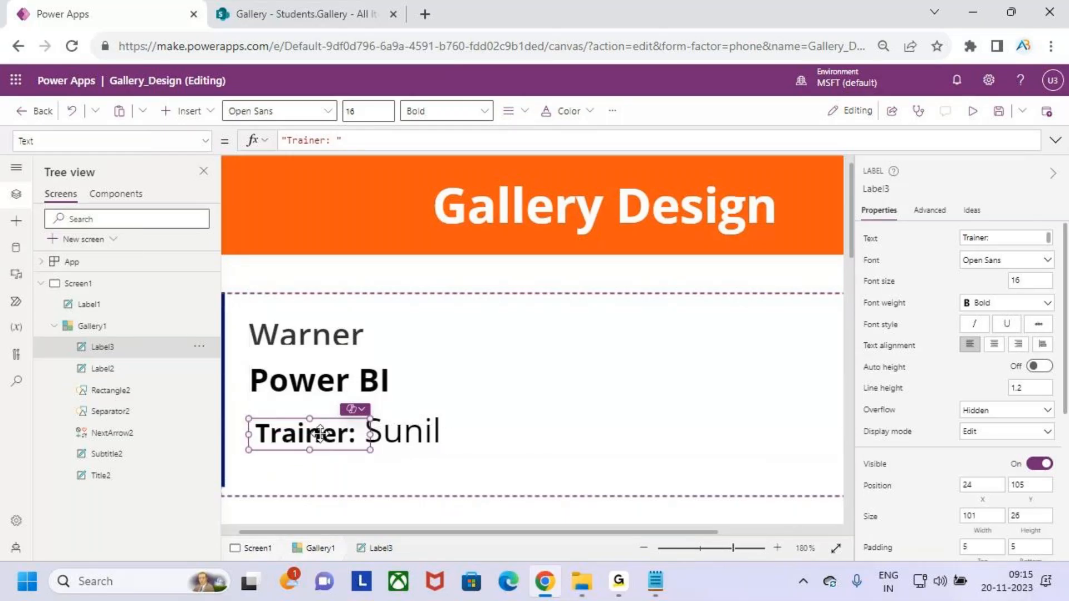
left_click(405, 439)
left_click_drag(402, 438, 405, 441)
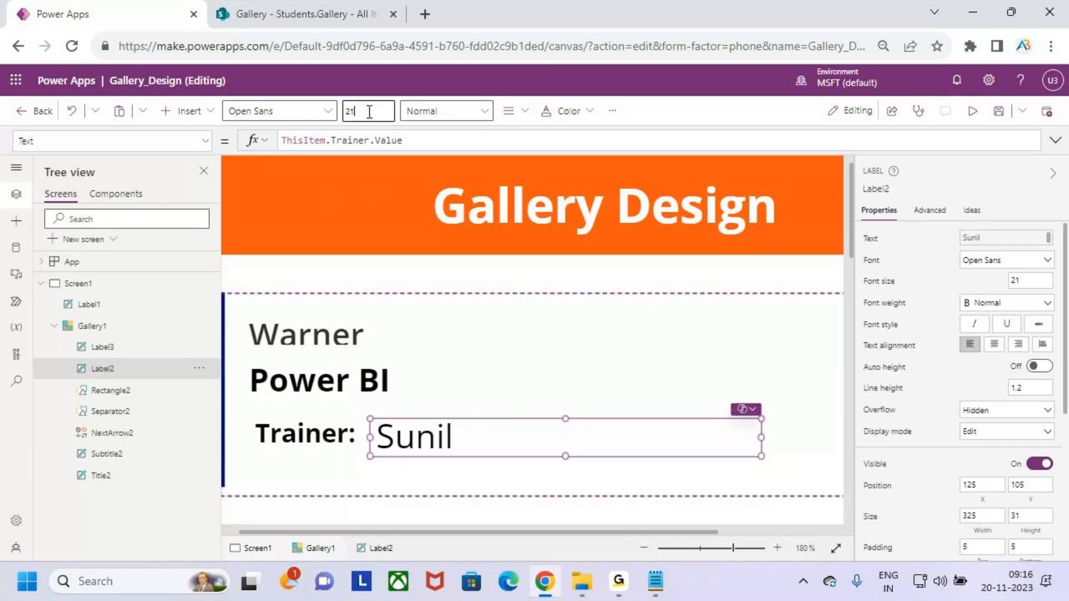
left_click(467, 115)
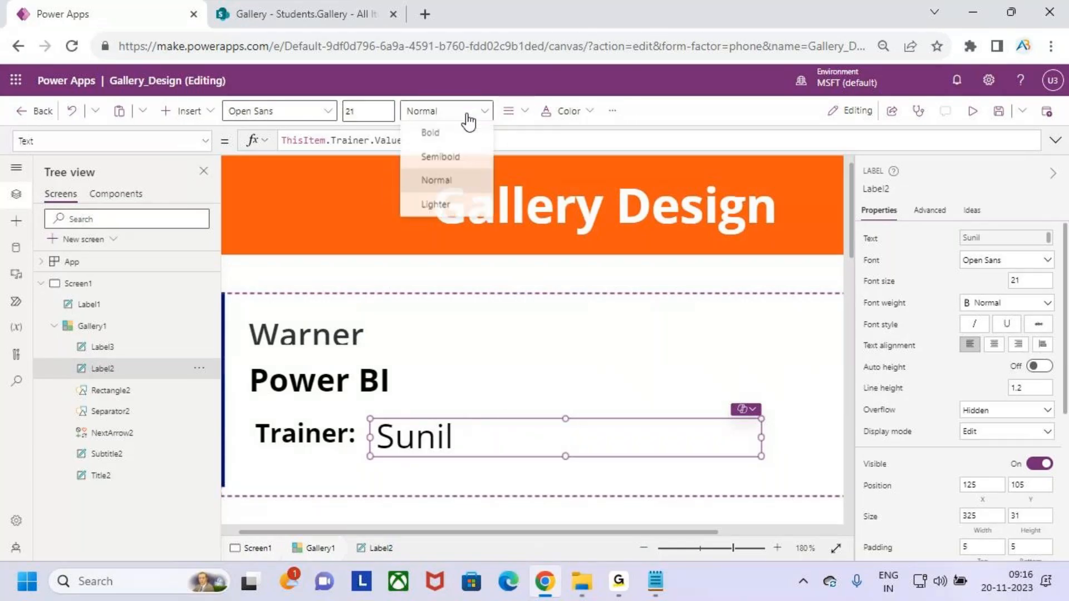
left_click(468, 188)
left_click_drag(451, 436, 445, 440)
Move the Power BI course label down and shift both trainer labels up together.
scroll(477, 407, "down", 9)
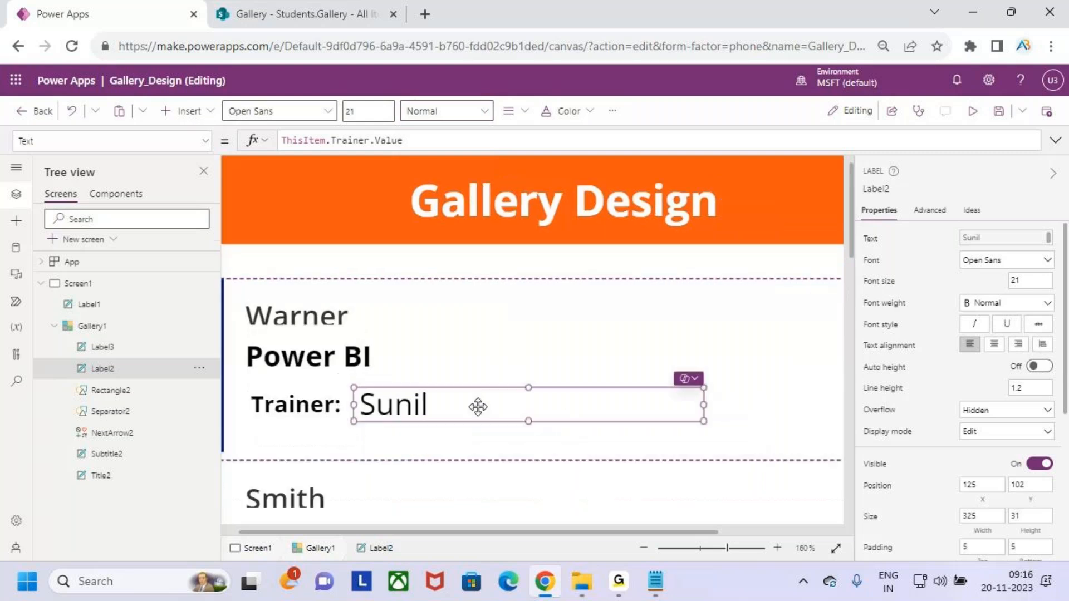
scroll(520, 376, "down", 3)
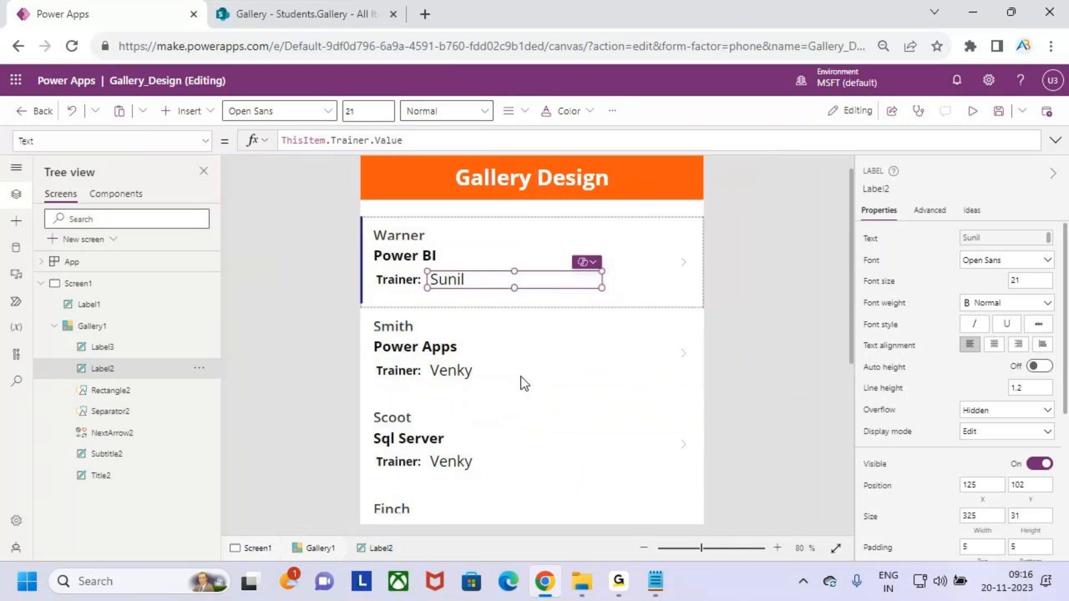
scroll(520, 376, "down", 3)
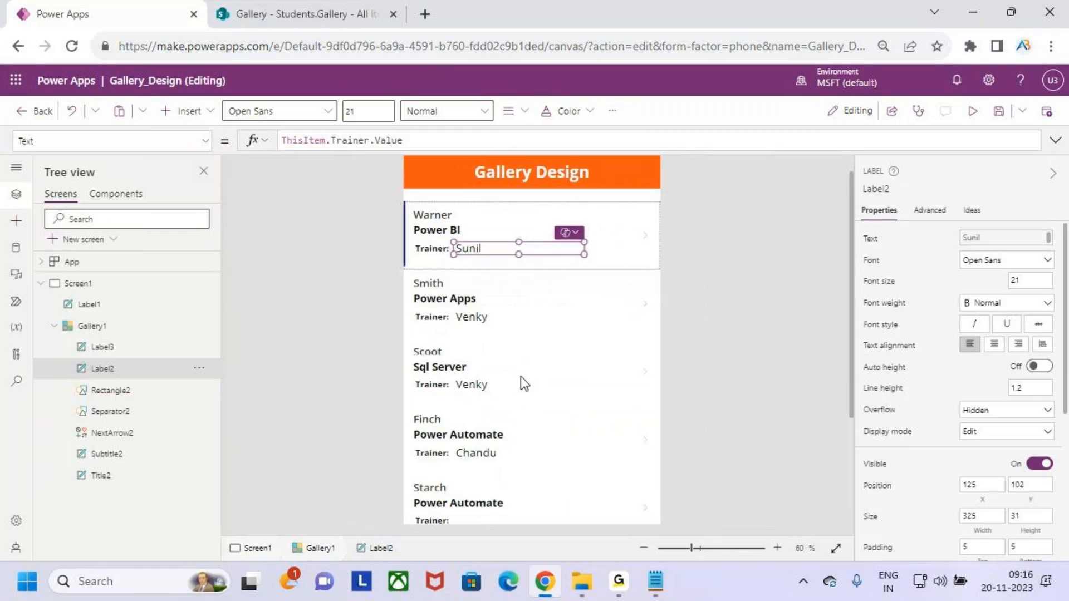
left_click(450, 221)
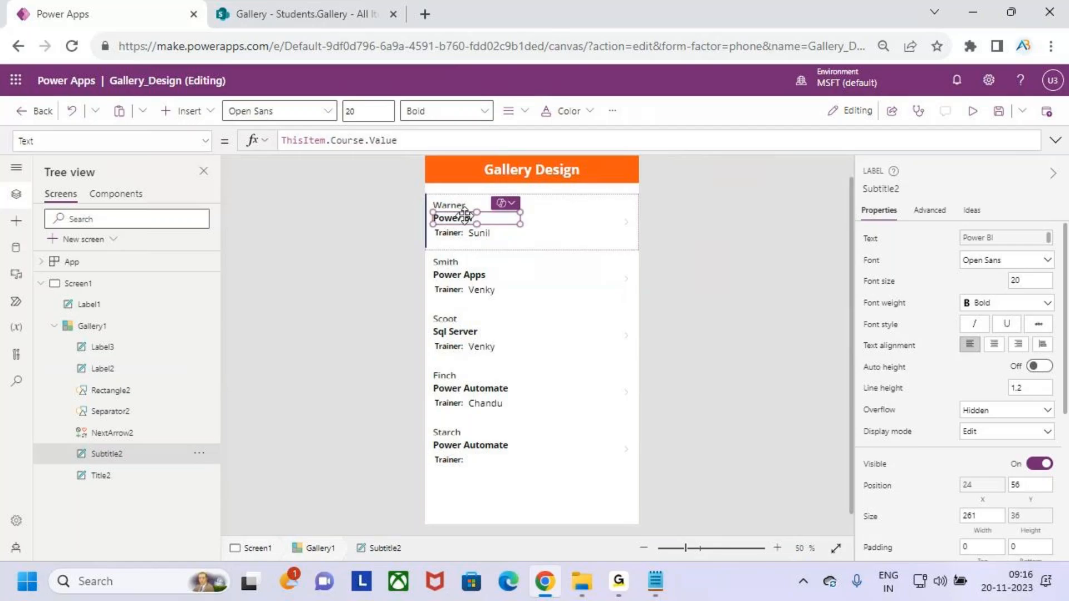
scroll(465, 218, "up", 5)
left_click_drag(316, 349, 306, 348)
left_click(387, 385)
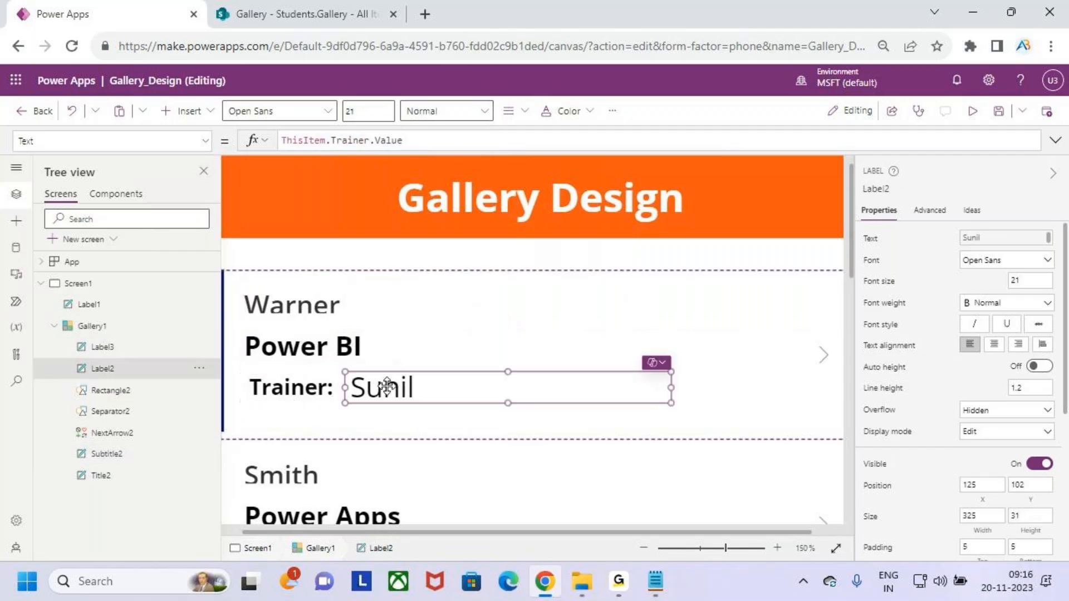
left_click(328, 388, "shift")
left_click_drag(359, 387, 350, 382)
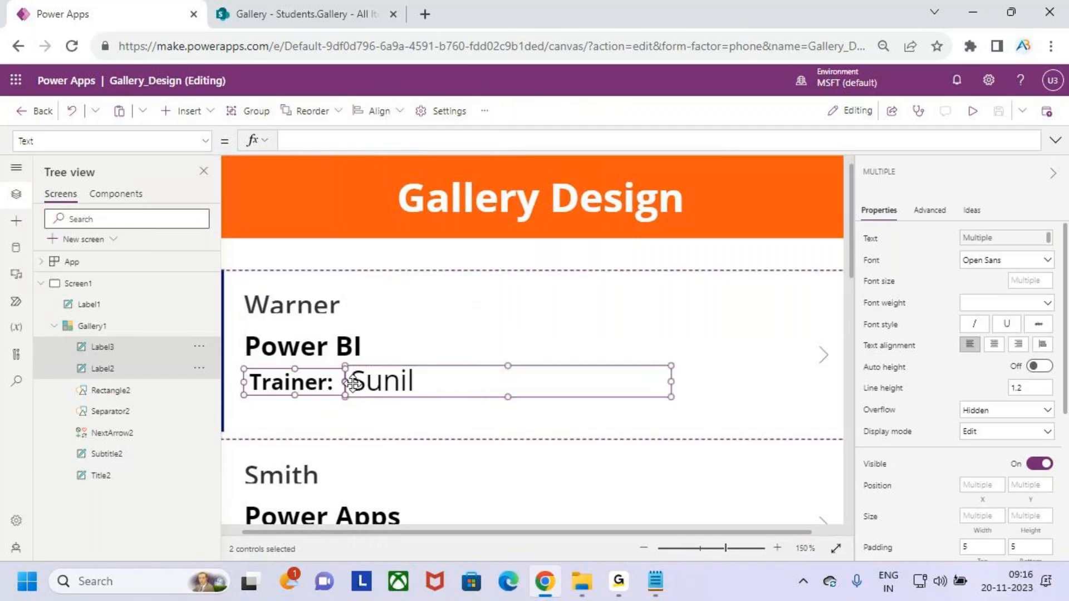
Set the Trainer: caption back beside Sunil and preview the app.
left_click(364, 418)
left_click(278, 370)
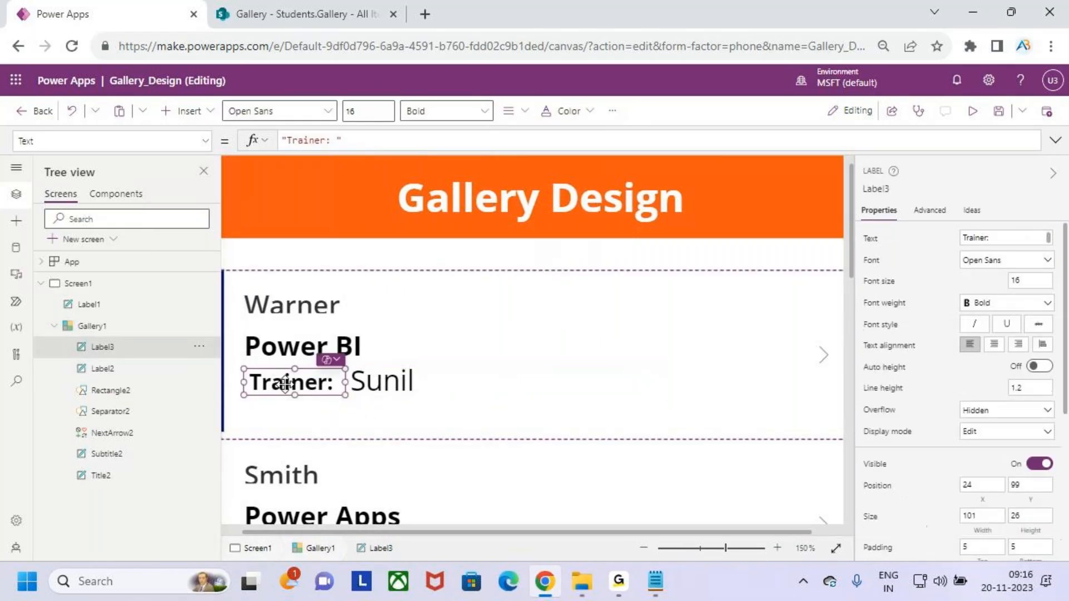
left_click_drag(281, 377, 284, 381)
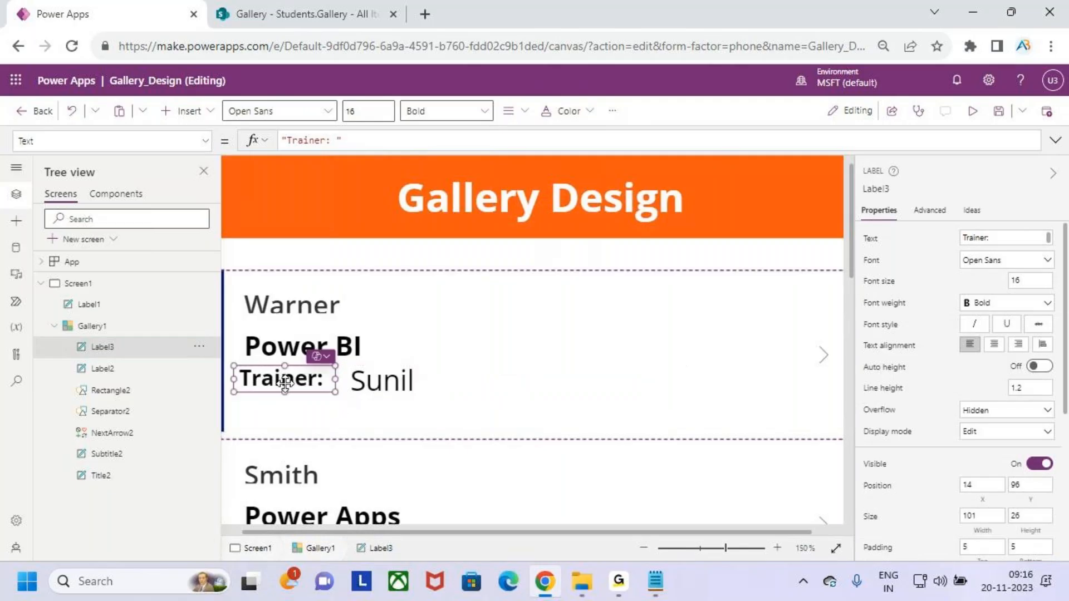
left_click_drag(289, 383, 299, 384)
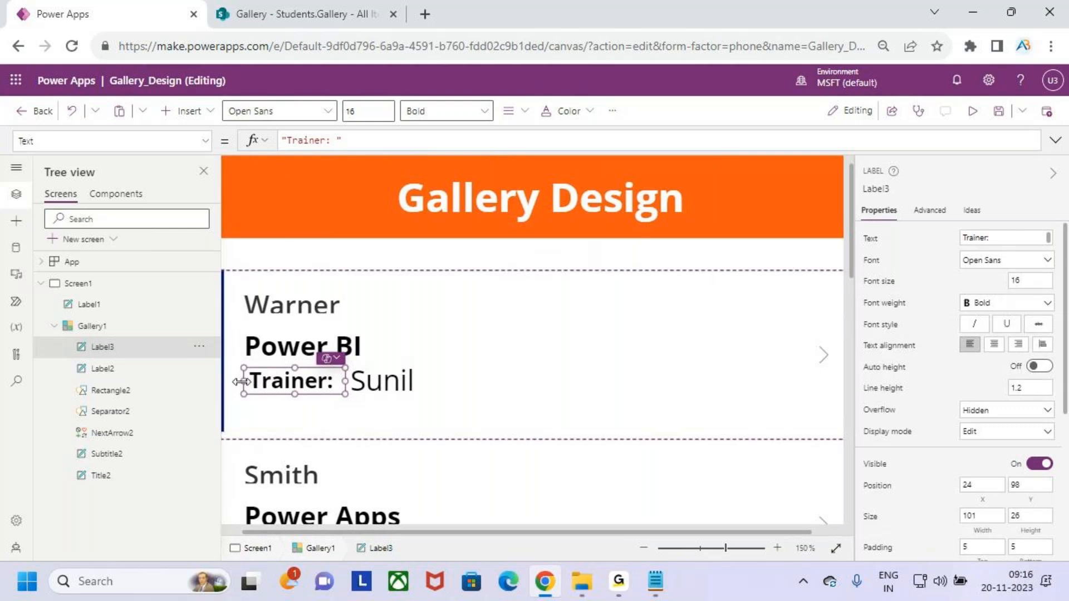
mouse_move(241, 382)
left_mouse_down()
mouse_move(229, 384)
mouse_move(241, 383)
left_mouse_up()
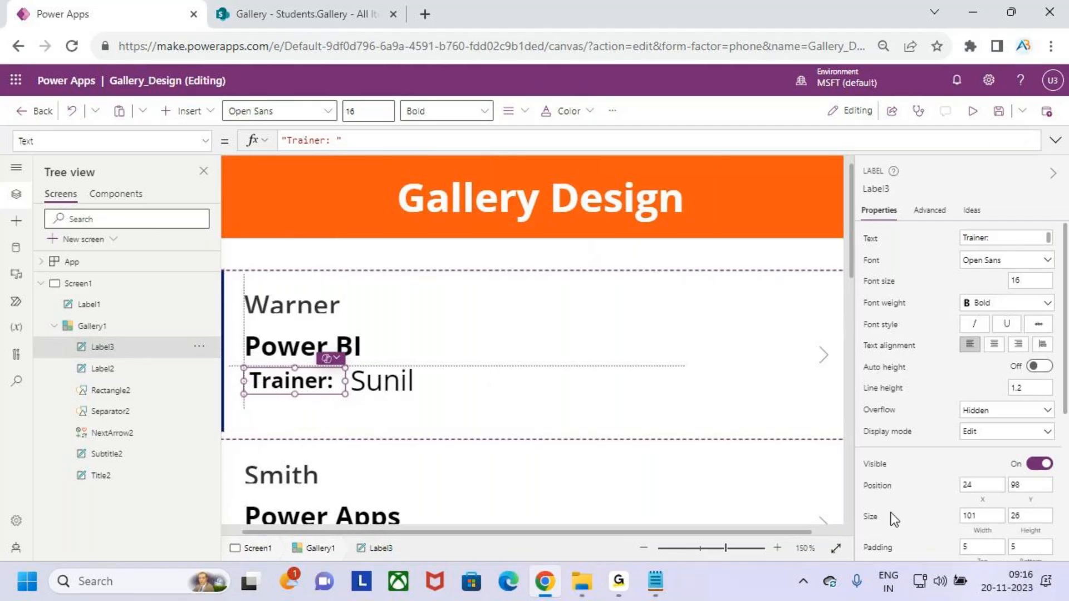
left_click(973, 112)
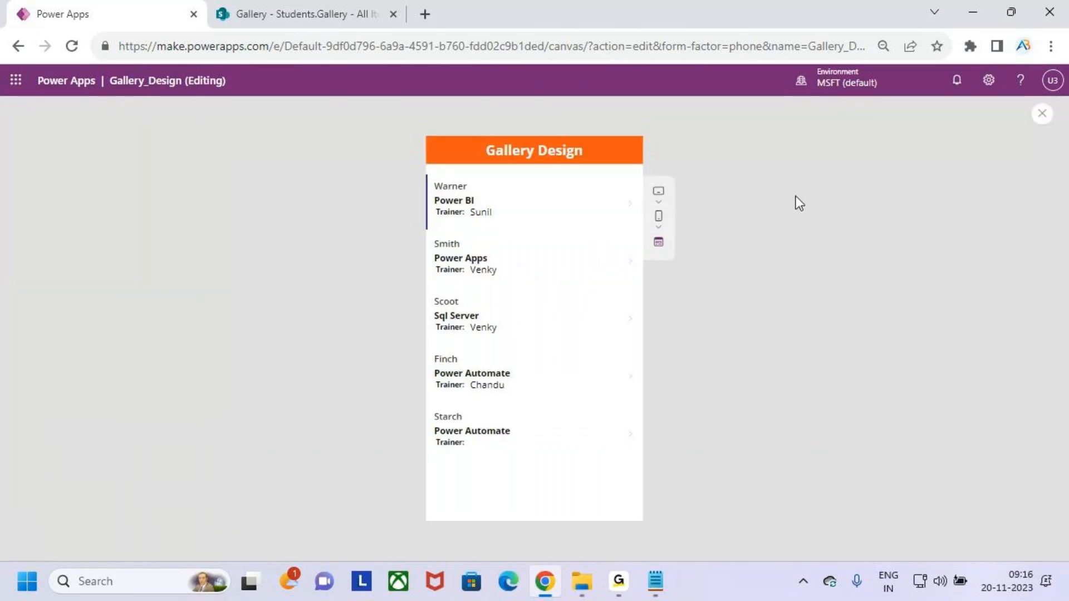
Leave the preview and move the Trainer: caption and Sunil name down together.
left_click(1042, 114)
left_click(656, 377)
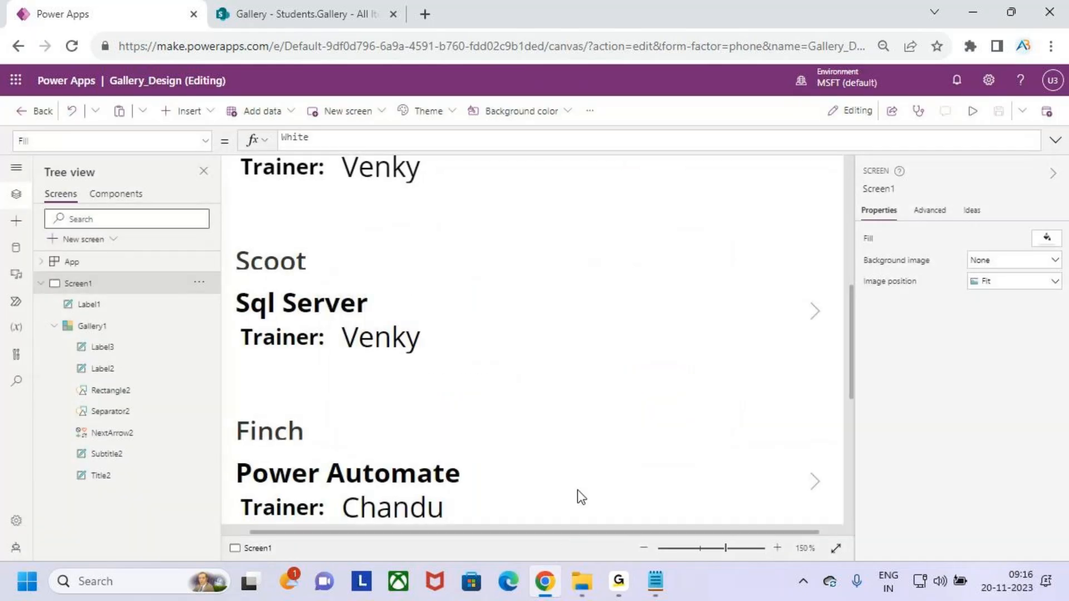
scroll(339, 353, "up", 10)
left_click(329, 411)
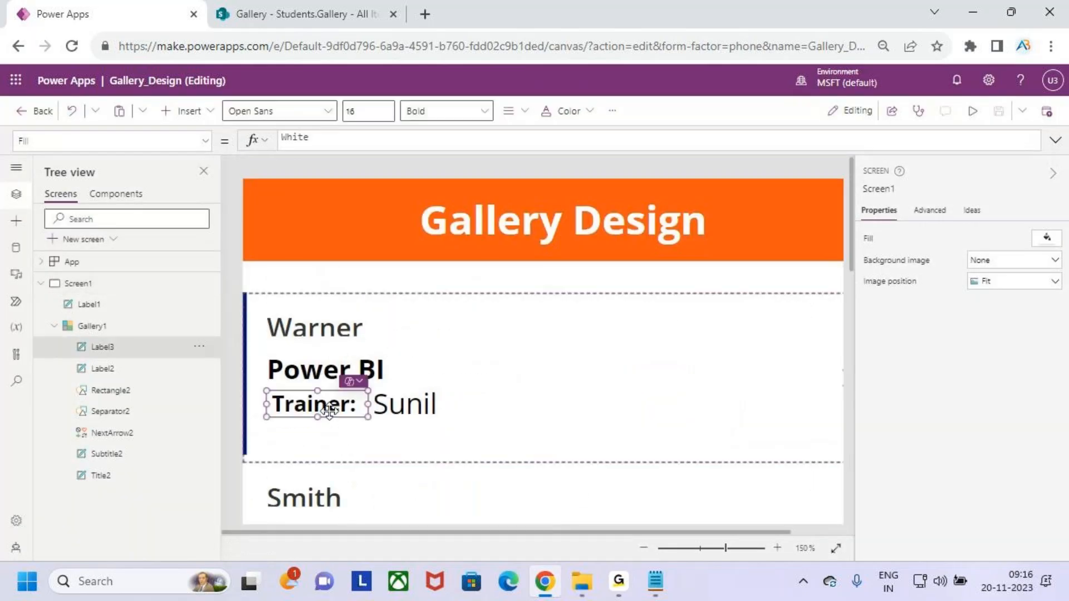
left_click(403, 410, "shift")
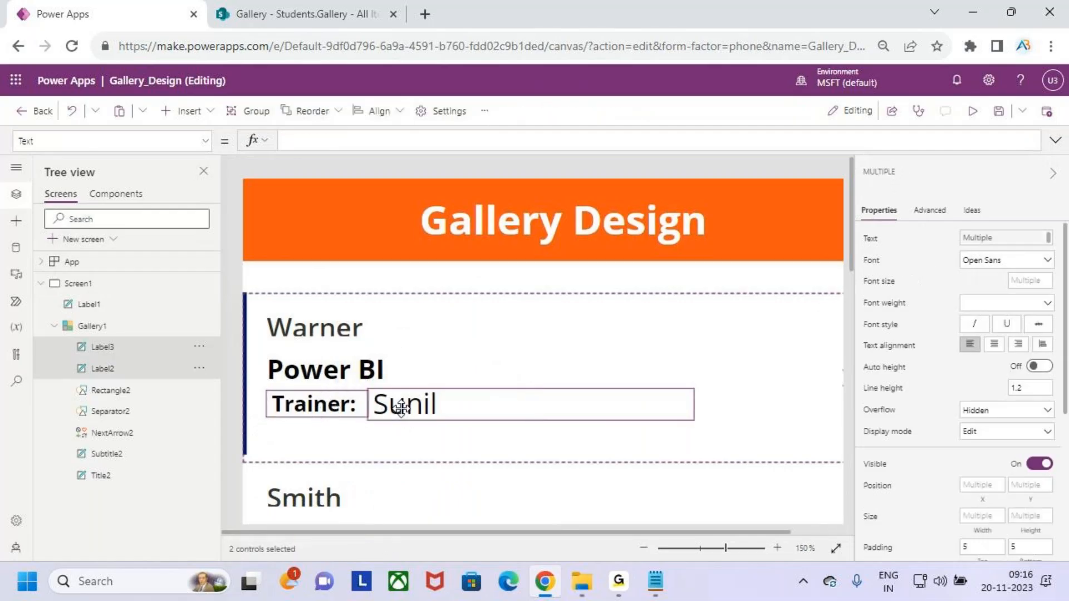
left_click_drag(400, 412, 399, 415)
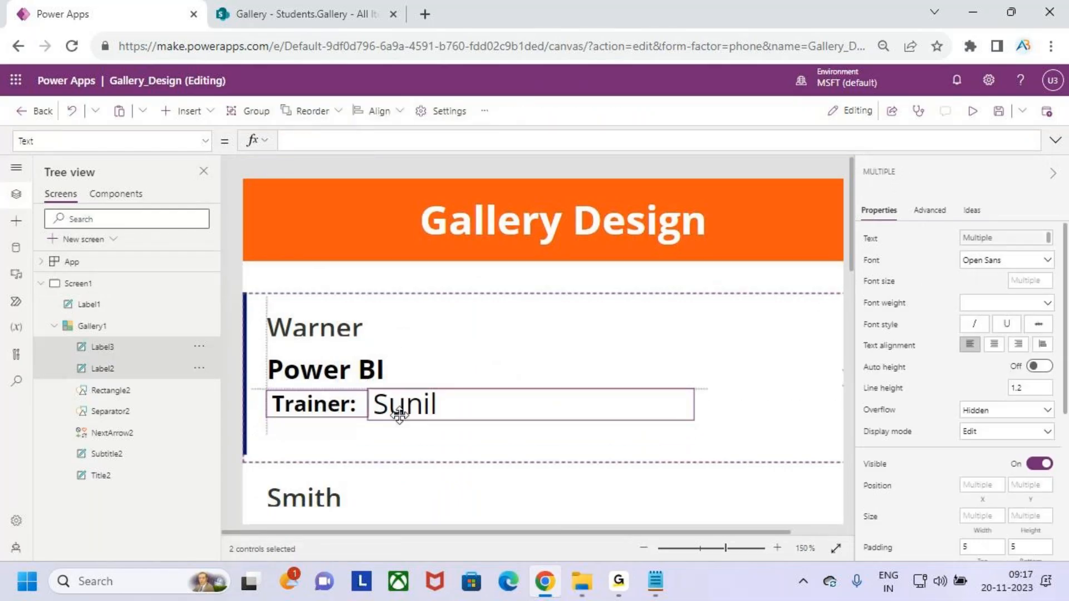
scroll(399, 414, "up", 3)
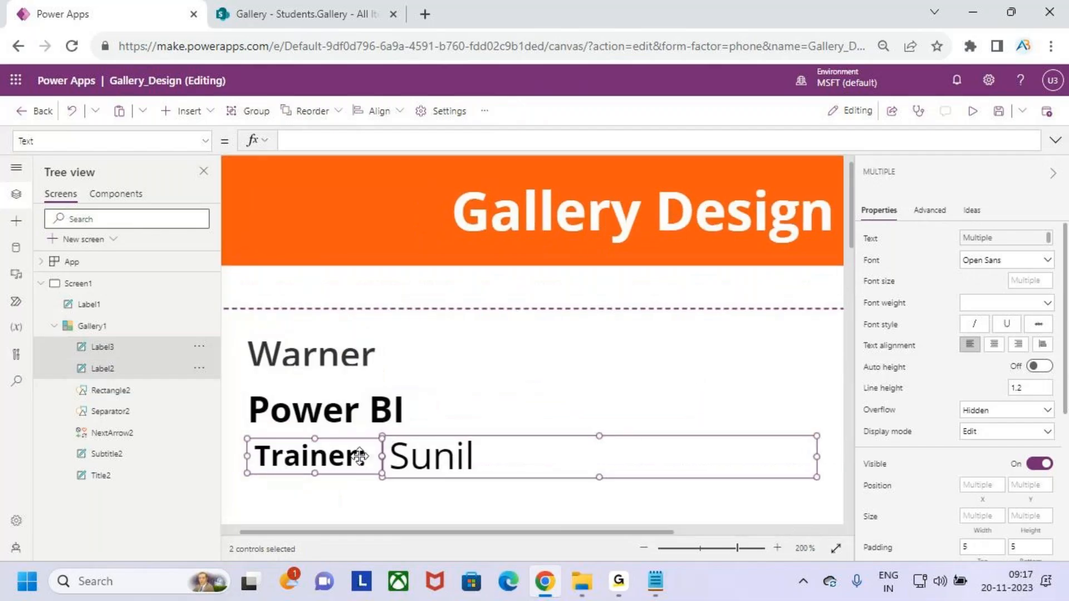
left_click_drag(357, 457, 355, 468)
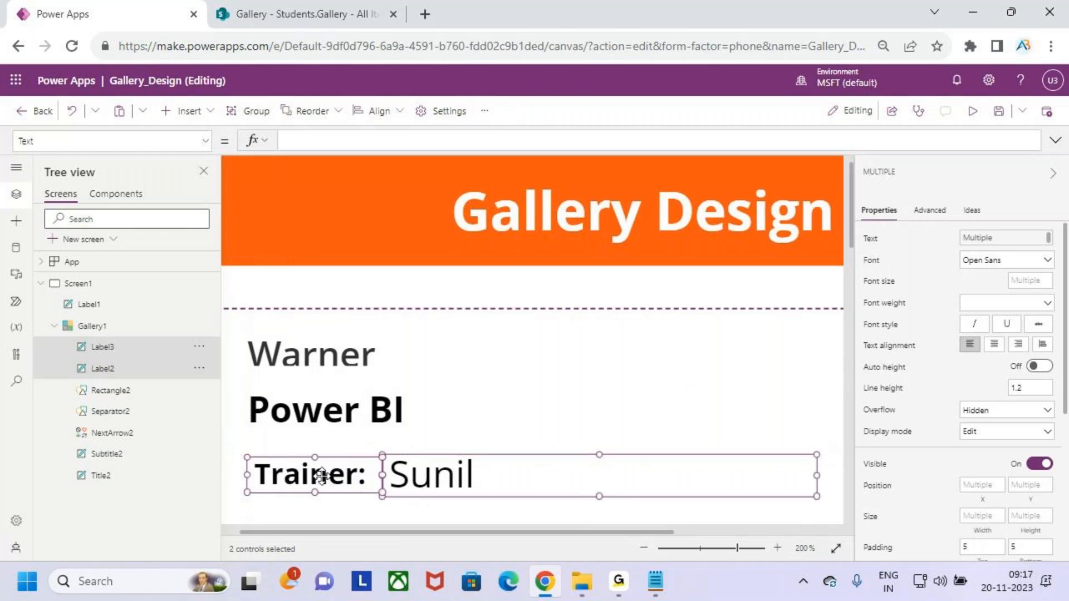
Select the trainer labels in turn, ending on the first card's course label.
left_click(350, 472)
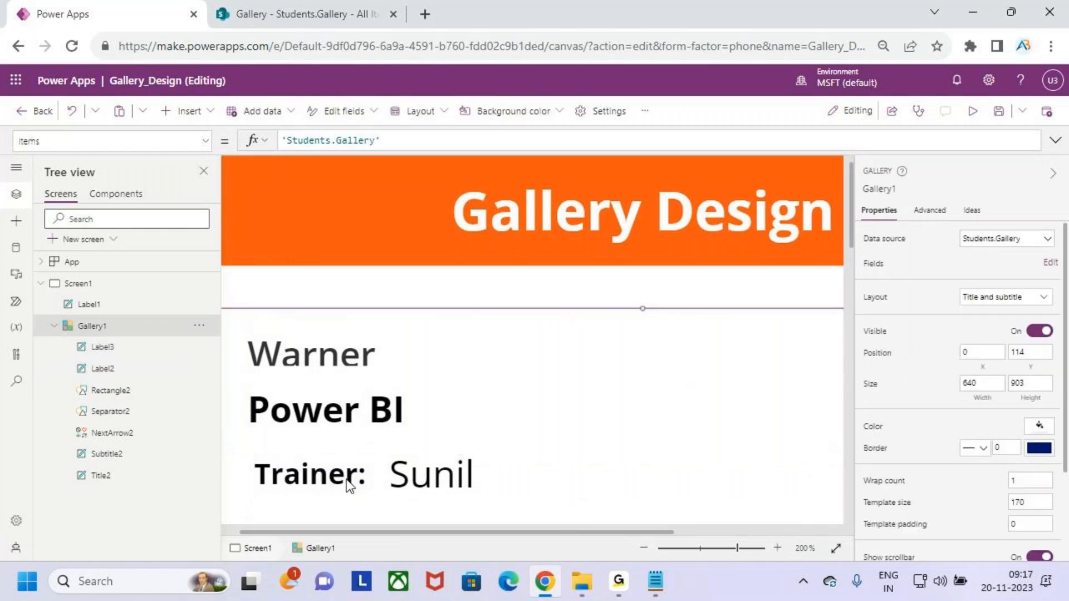
left_click(351, 479)
left_click(401, 470)
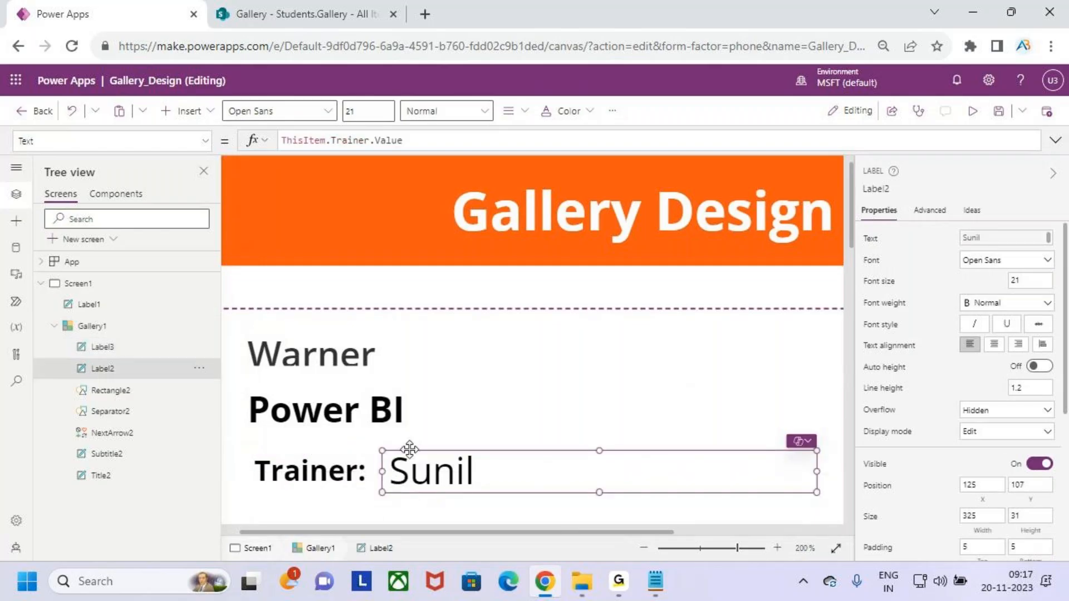
left_click(408, 445)
left_click(353, 411)
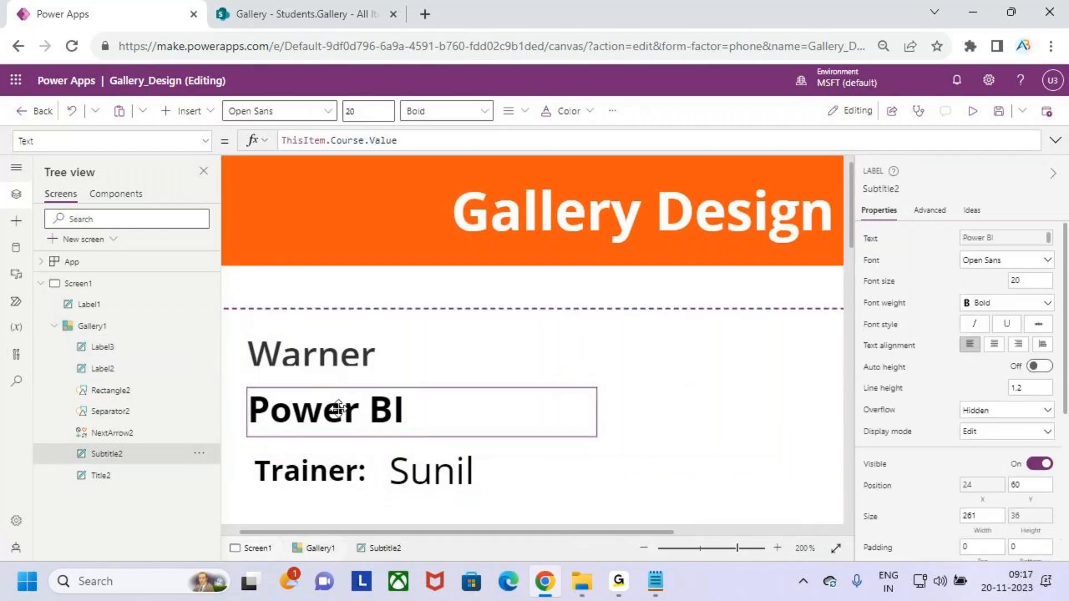
left_click(971, 111)
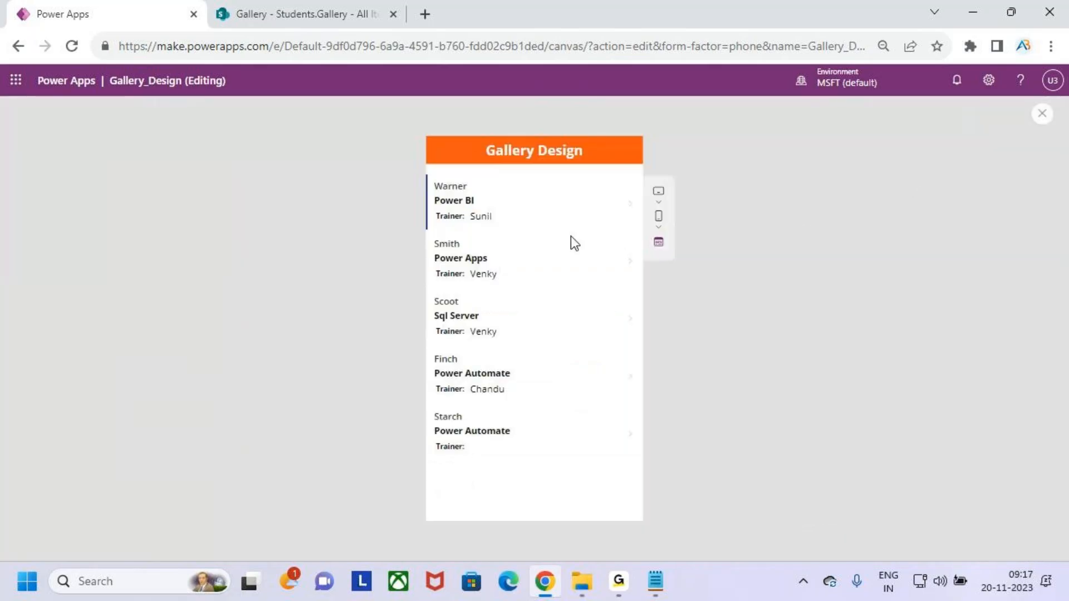
key("ctrl+2")
left_click_drag(464, 184, 480, 165)
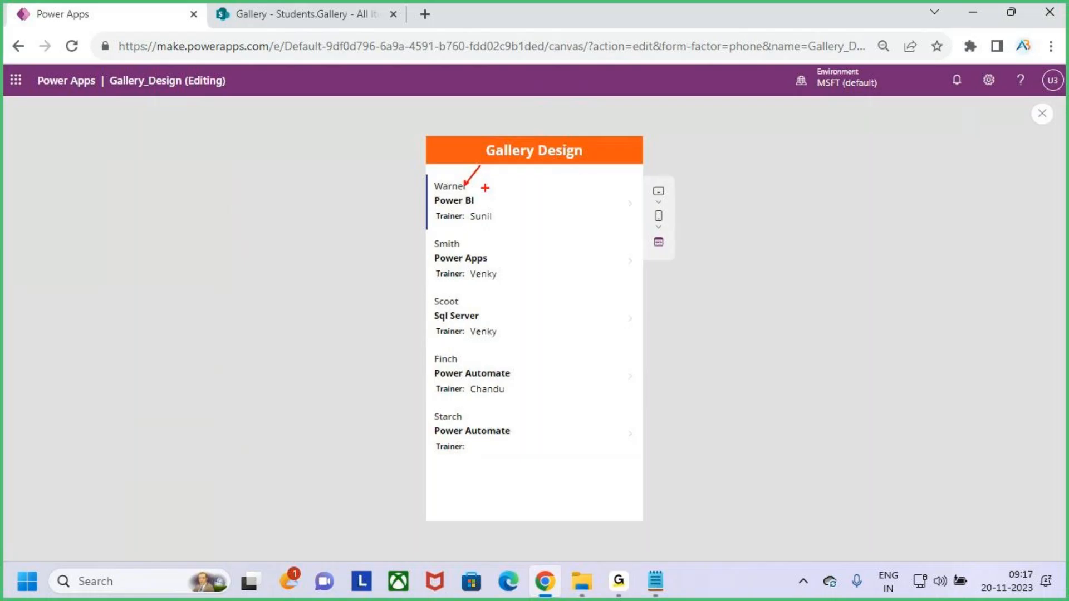
left_click_drag(474, 224, 504, 225)
key("Escape")
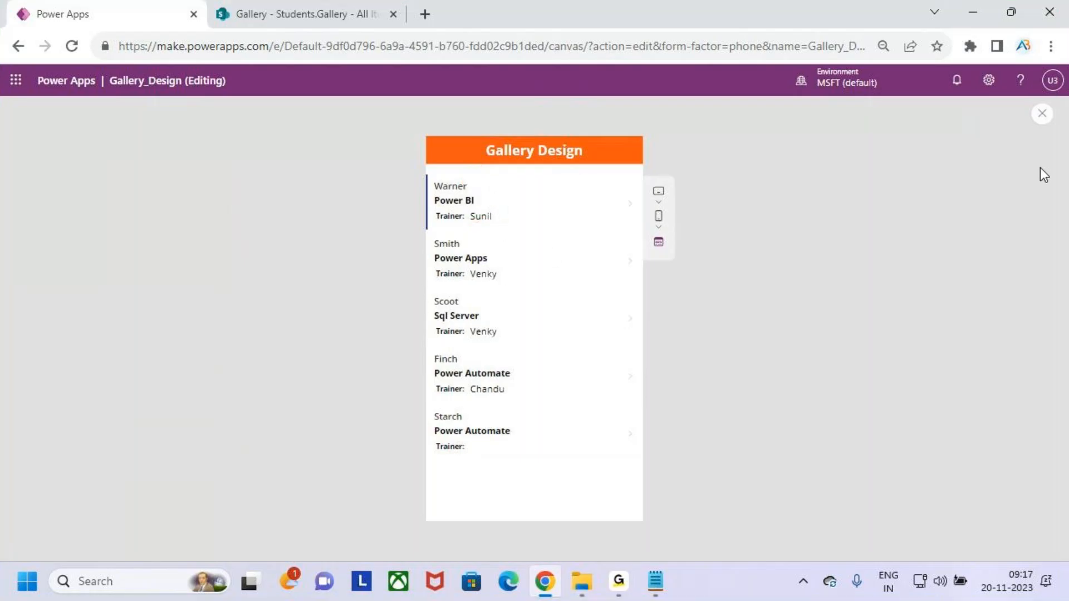
left_click(1033, 118)
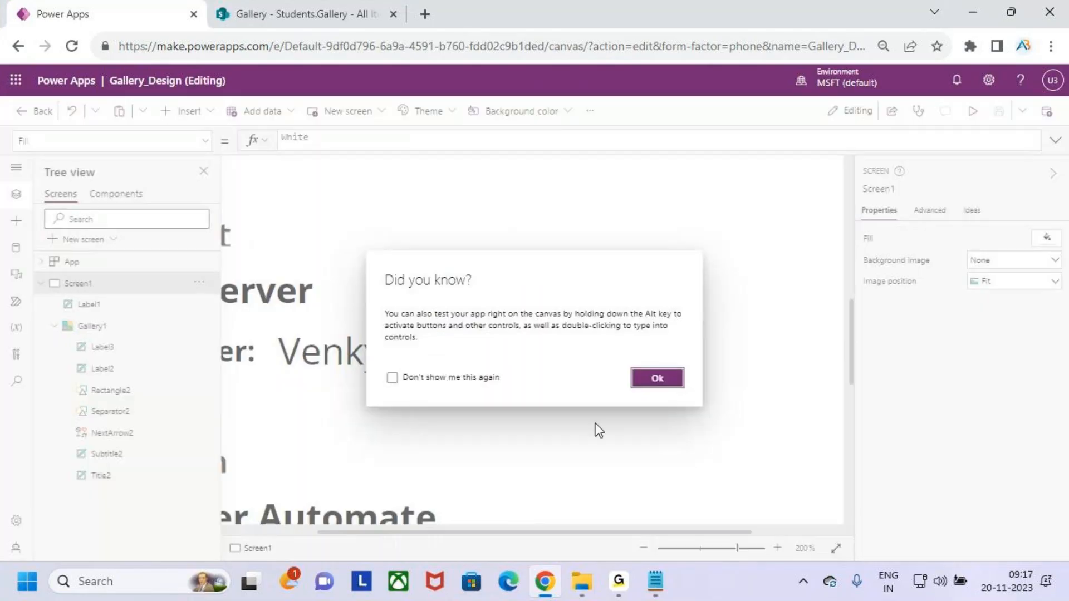
left_click(657, 376)
scroll(580, 383, "down", 4, "ctrl")
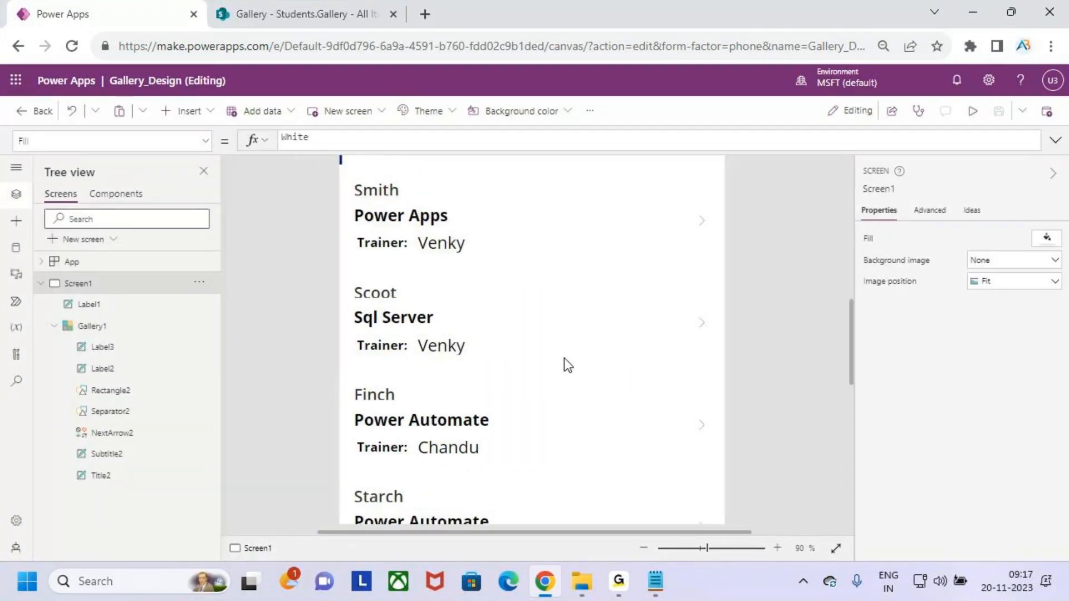
left_click(301, 14)
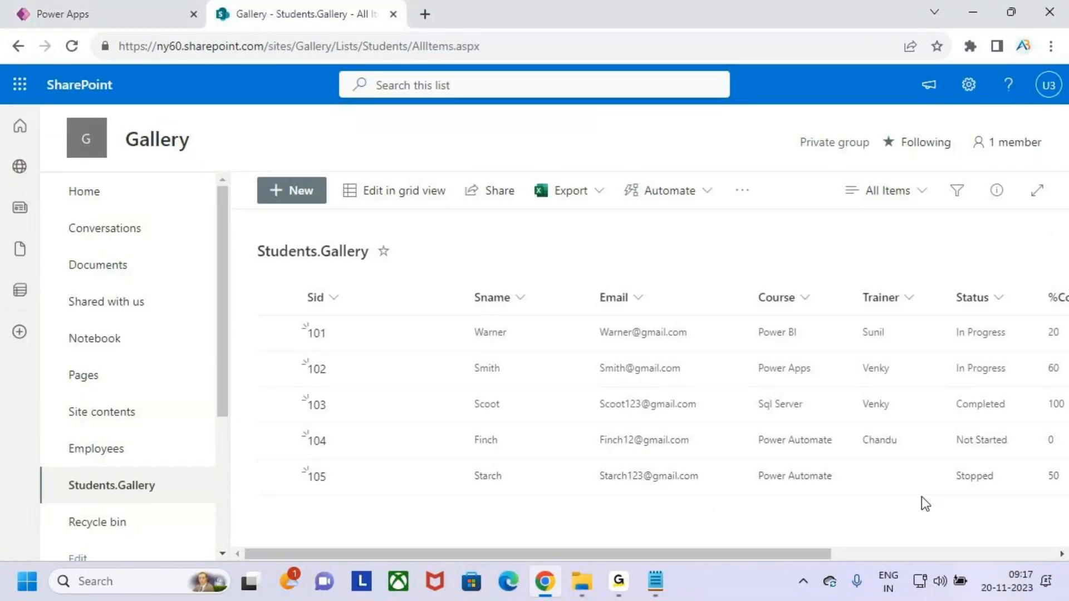
left_click(903, 482)
left_click(33, 11)
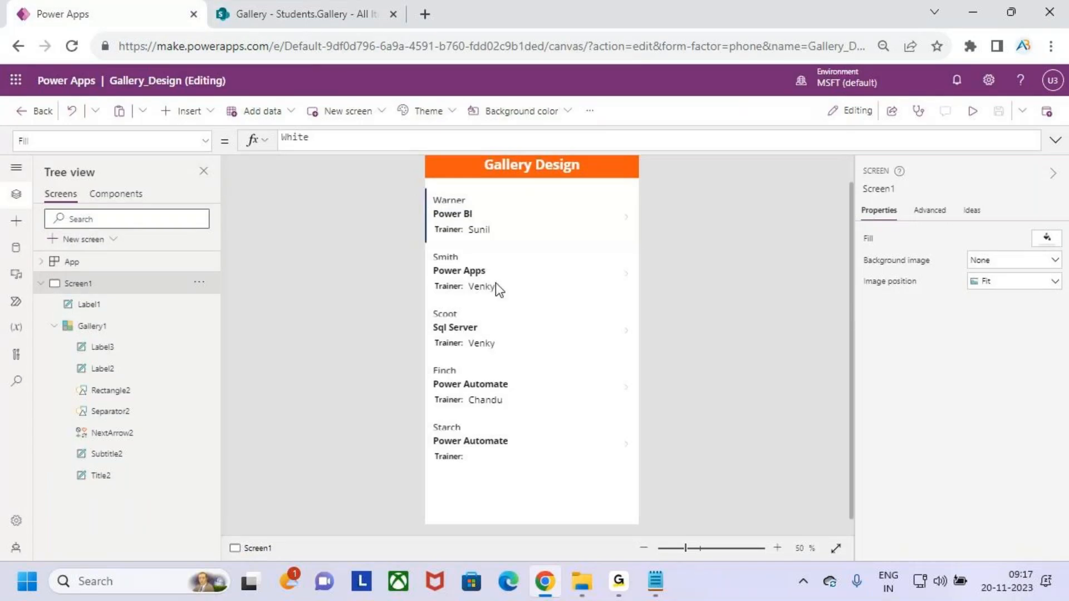
Set Gallery1's TemplateFill property to Color.WhiteSmoke.
left_click(558, 483)
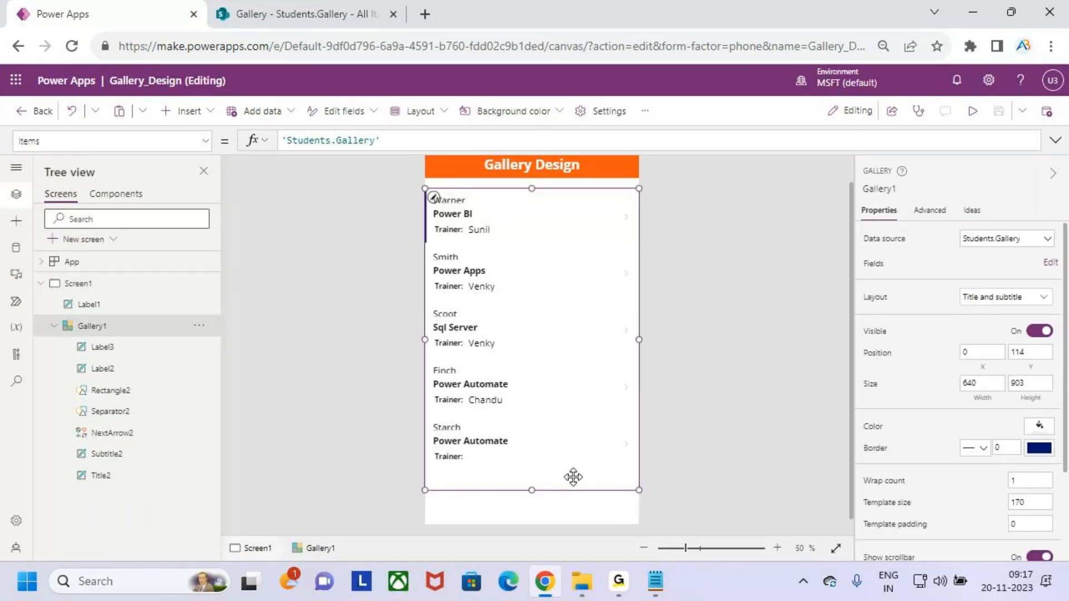
left_click(207, 142)
scroll(111, 331, "up", 5)
scroll(115, 334, "down", 5)
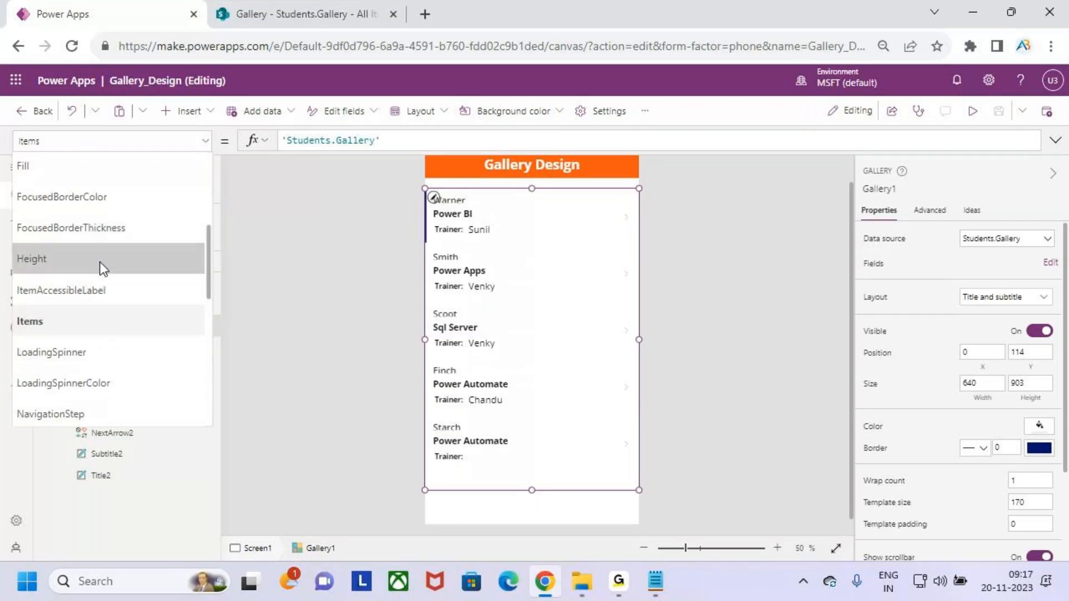
scroll(100, 253, "down", 3)
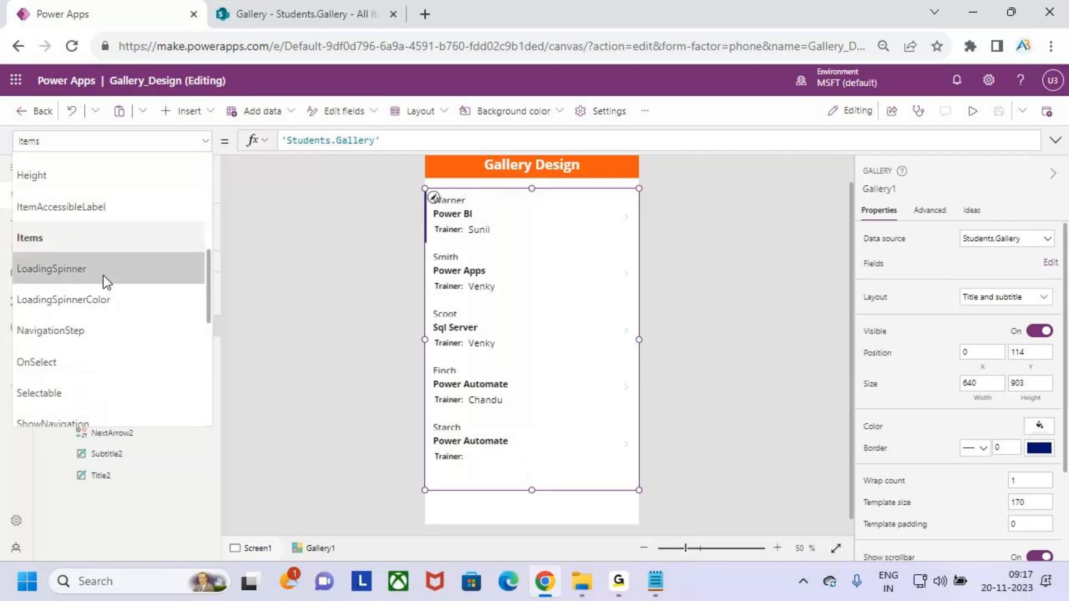
scroll(104, 281, "up", 5)
scroll(105, 285, "down", 10)
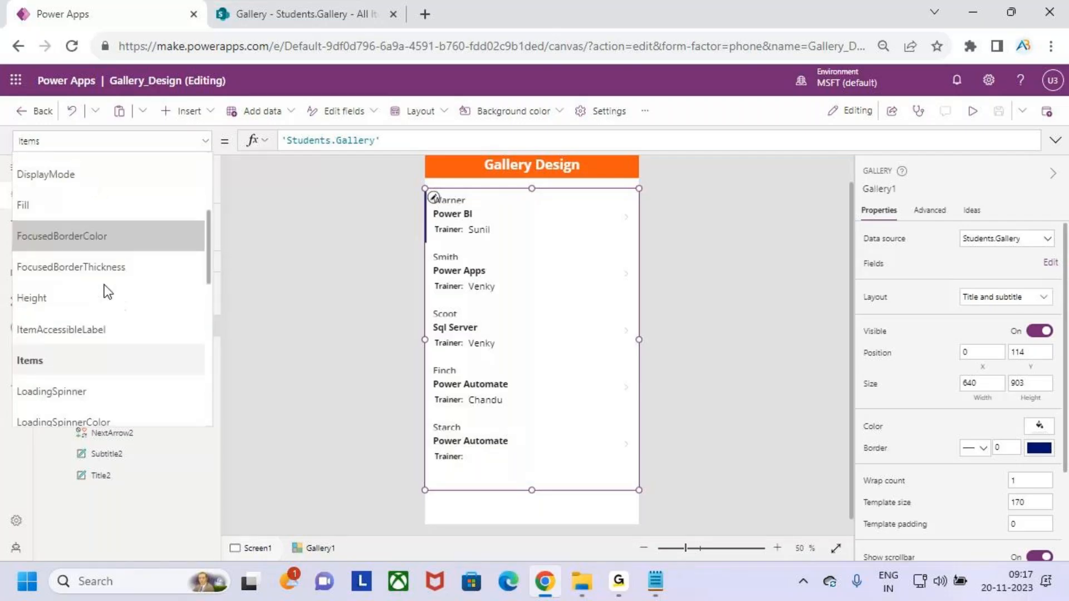
left_click(101, 273)
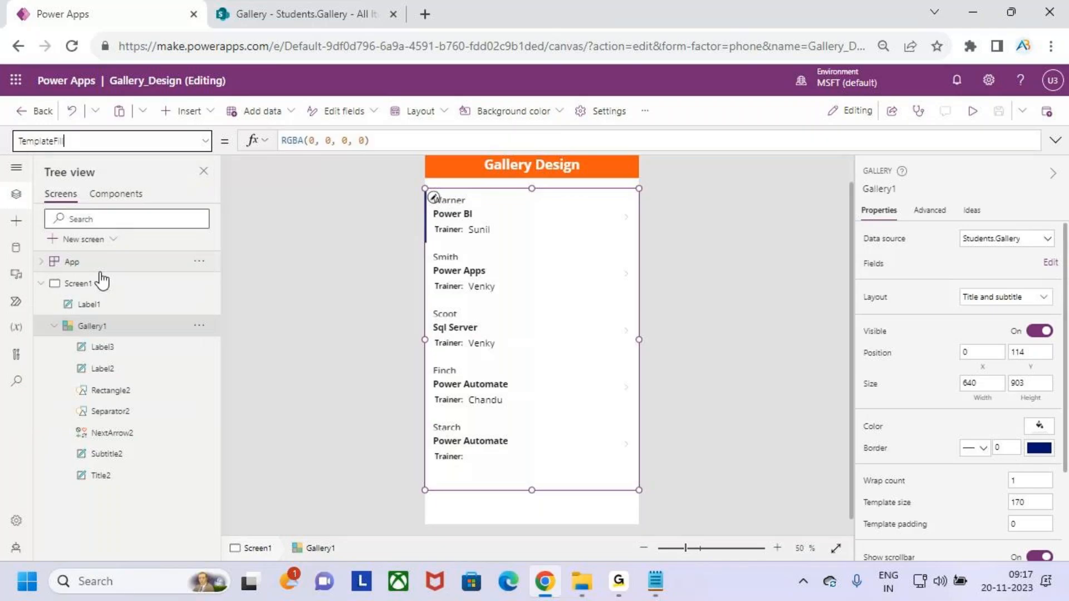
left_click(409, 142)
left_click_drag(394, 142, 261, 142)
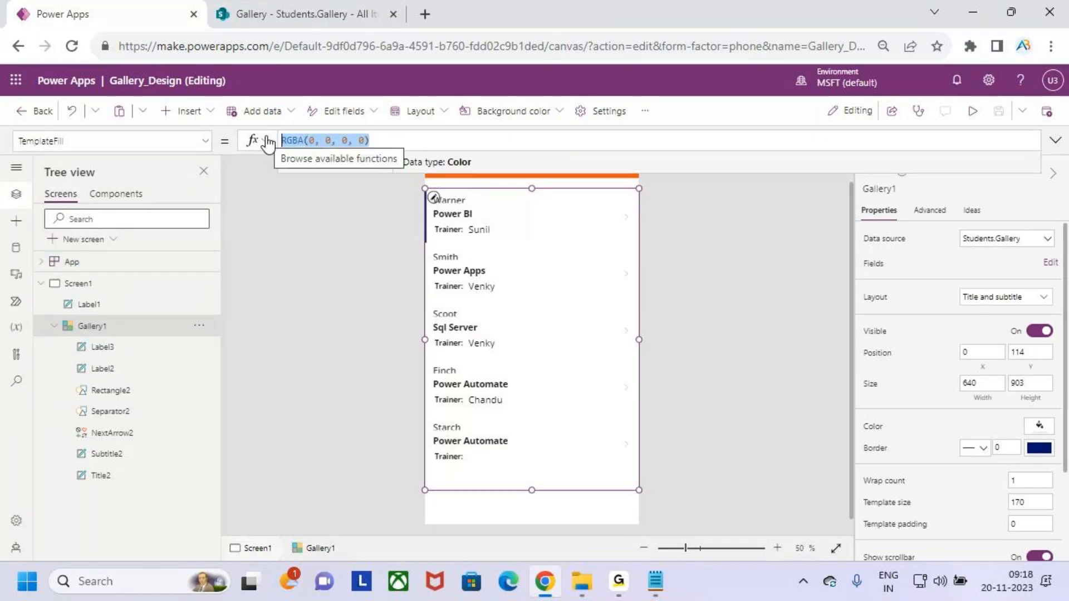
type("whi")
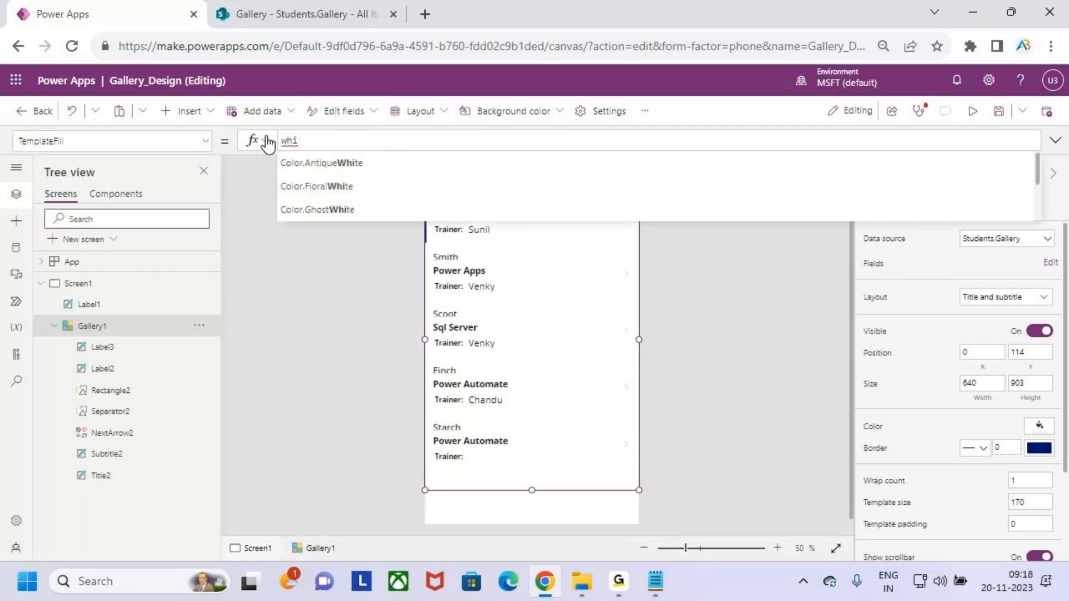
type("tesmo")
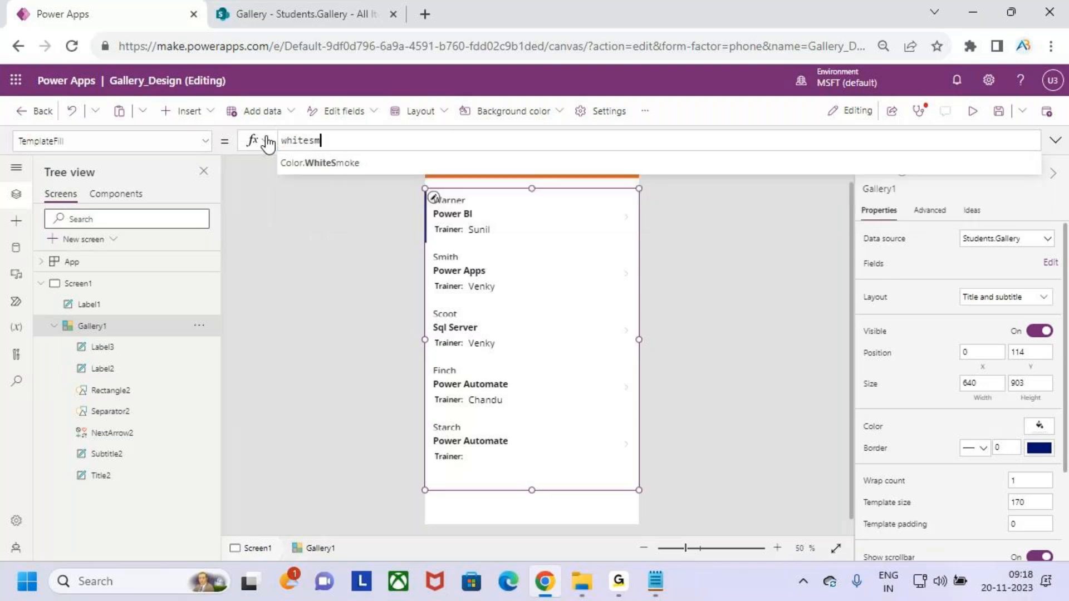
key("Tab")
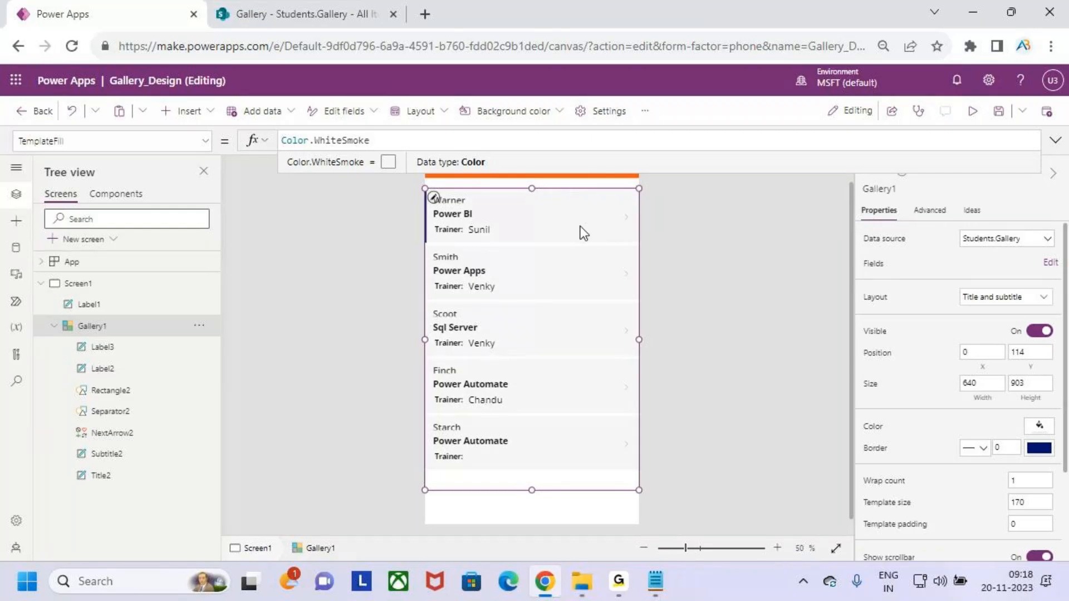
Preview the app to check the grey card fill, then reselect the gallery.
left_click(975, 110)
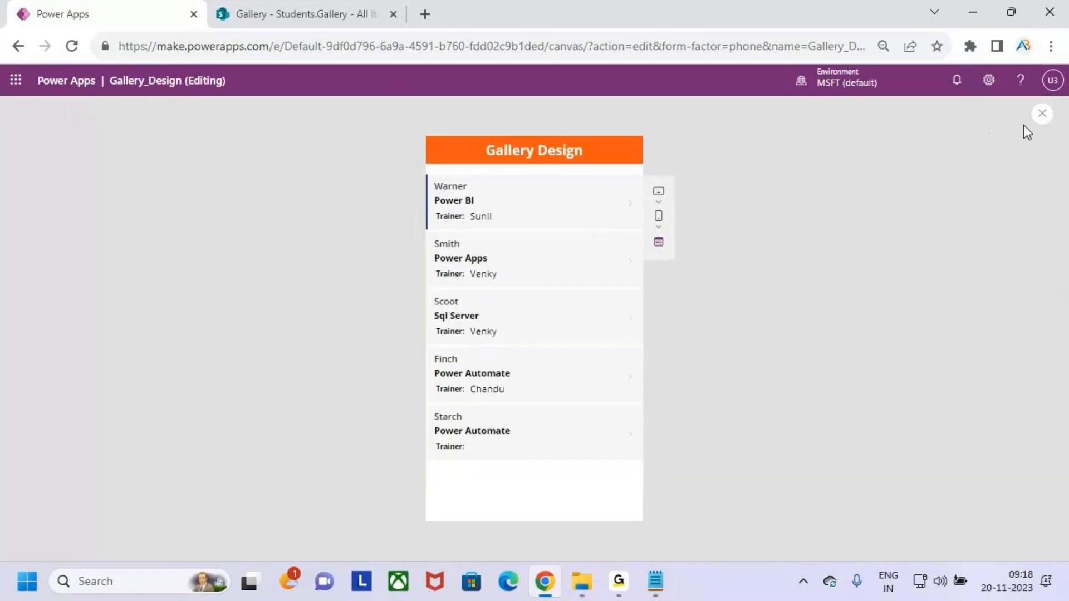
left_click(1044, 117)
left_click(663, 384)
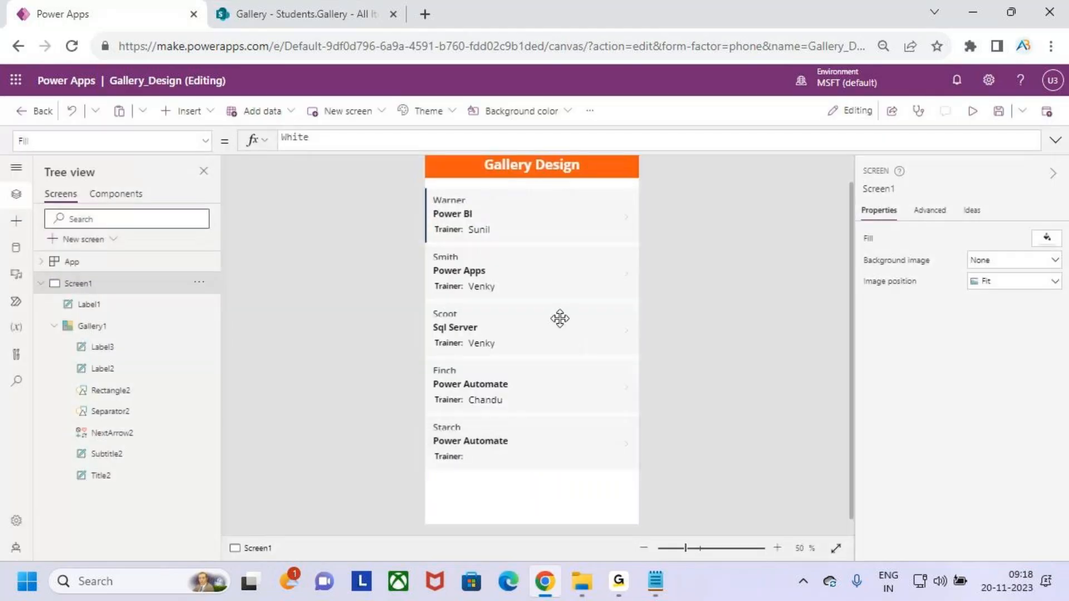
left_click(569, 350)
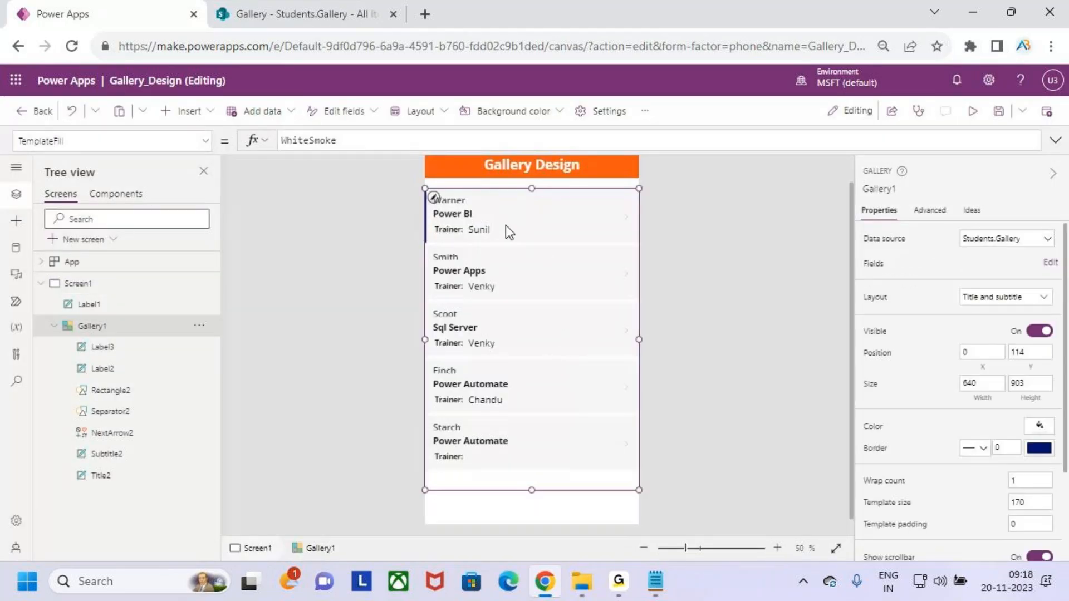
Preview the app again and drag through the student cards before closing it.
left_click(972, 111)
key("ctrl+2")
left_click_drag(427, 179, 635, 227)
left_click_drag(430, 237, 644, 286)
key("Escape")
left_click(1044, 115)
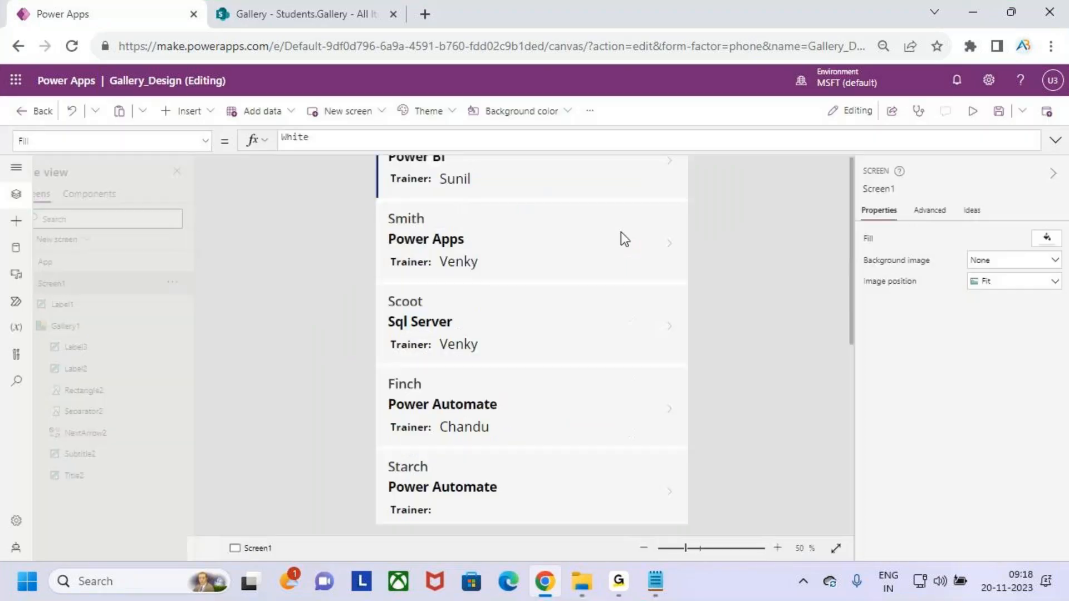
left_click(656, 377)
Set Gallery1's Template padding to 20 in the Properties pane.
left_click(540, 432)
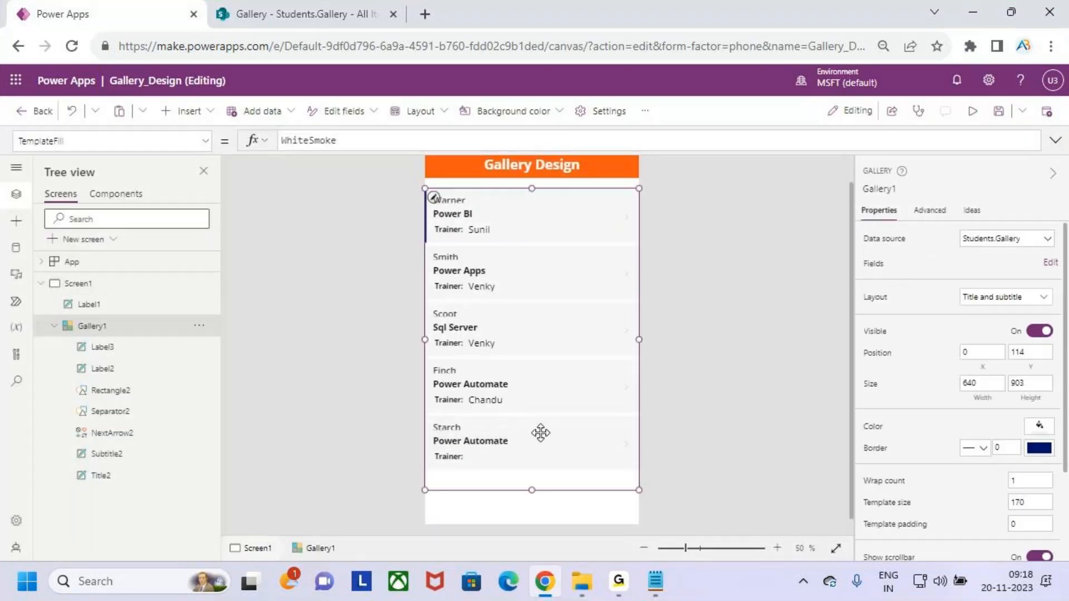
scroll(956, 456, "down", 3)
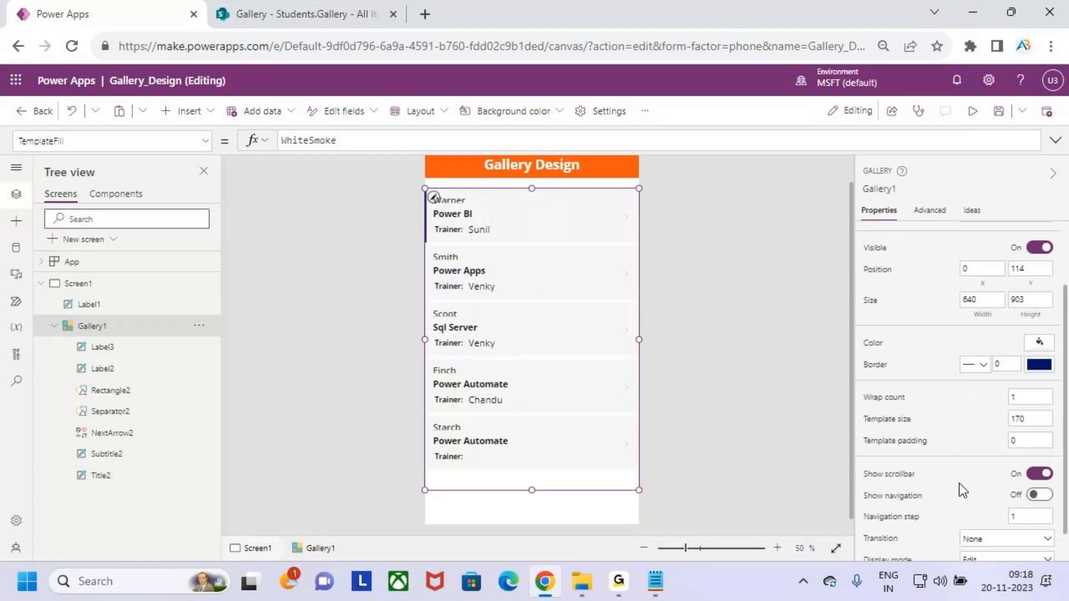
left_click(1037, 441)
key("BackSpace")
type("10")
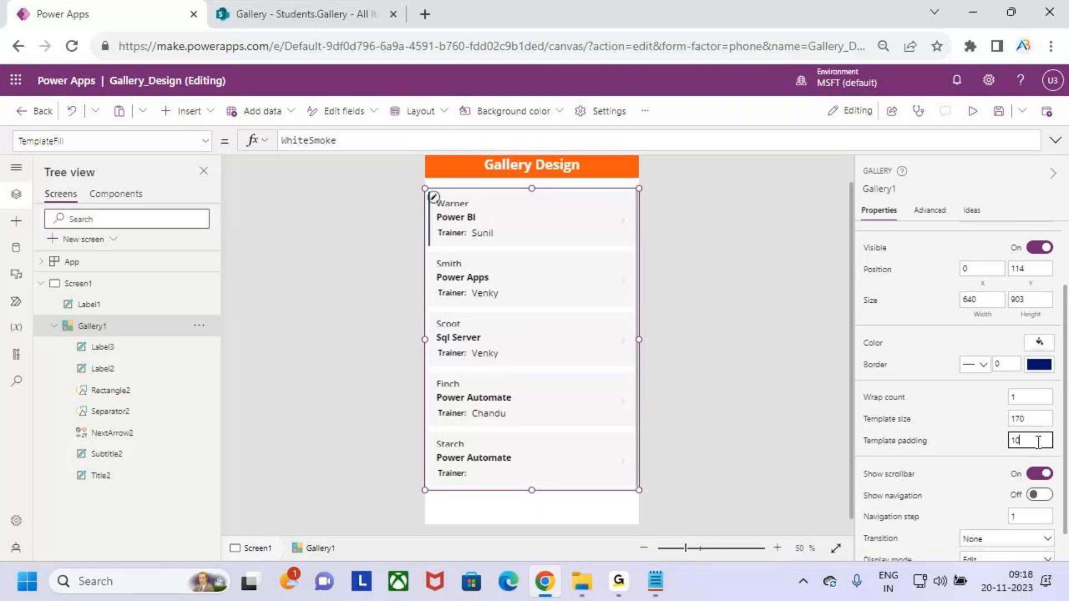
key("BackSpace")
key("BackSpace")
type("2")
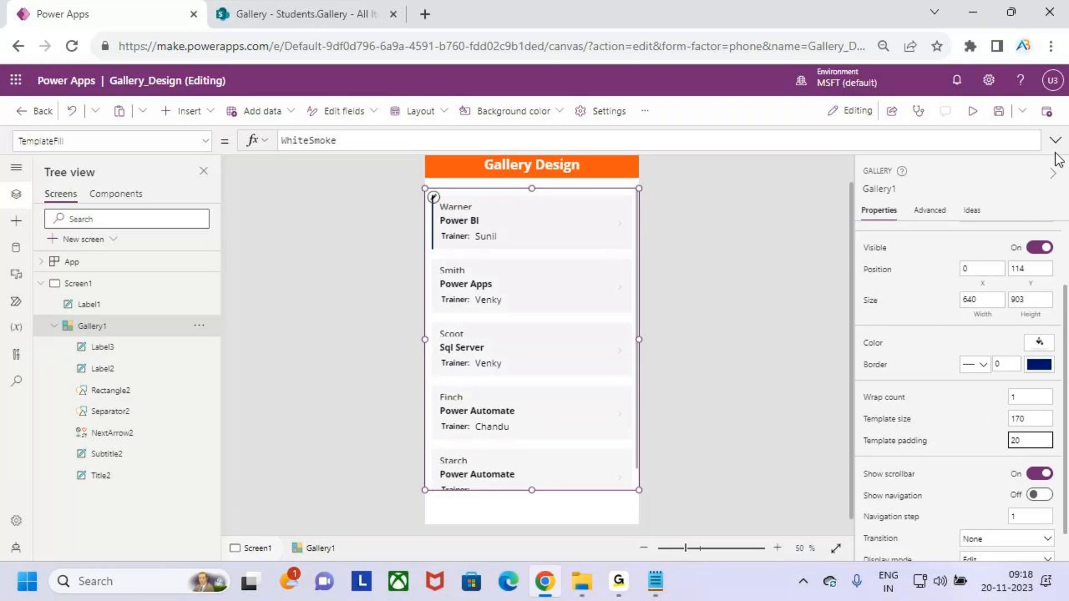
Preview the padded cards, then return to the editor with the gallery selected.
left_click(974, 111)
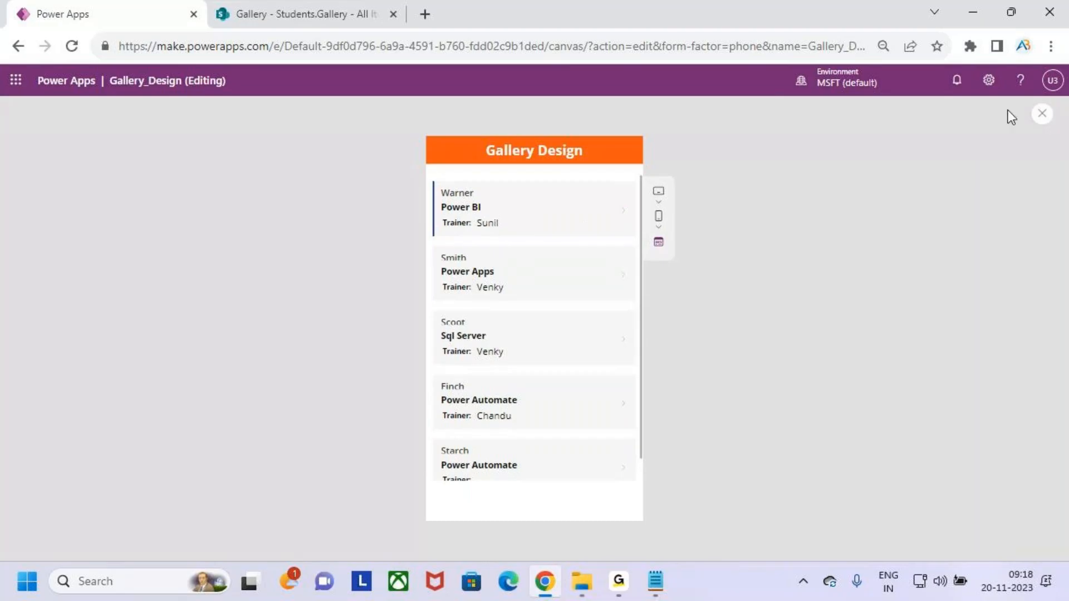
left_click(1041, 114)
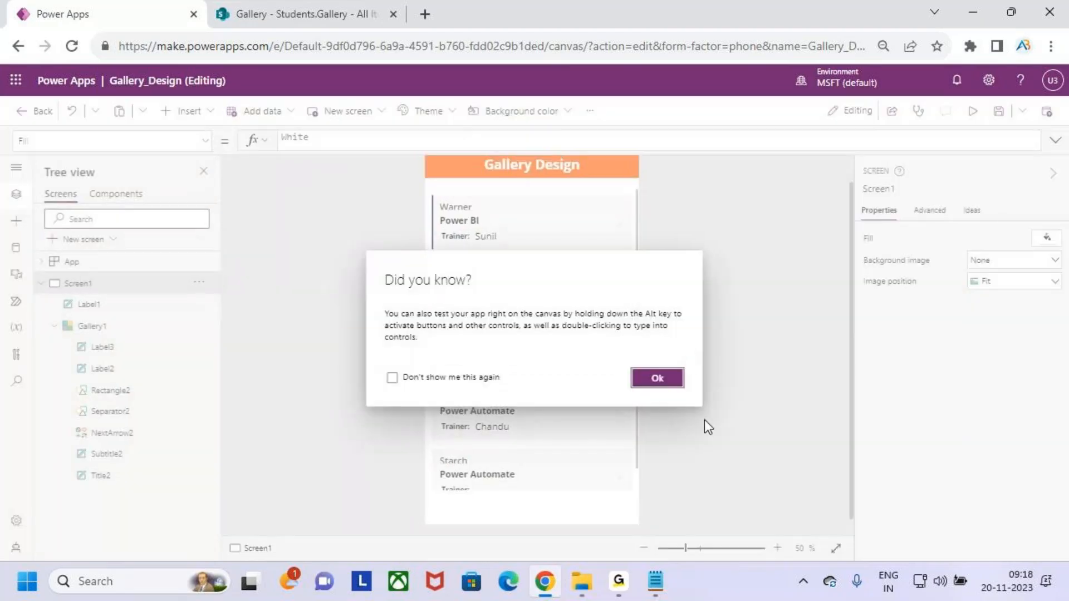
left_click(657, 379)
left_click(483, 222)
left_click(483, 261)
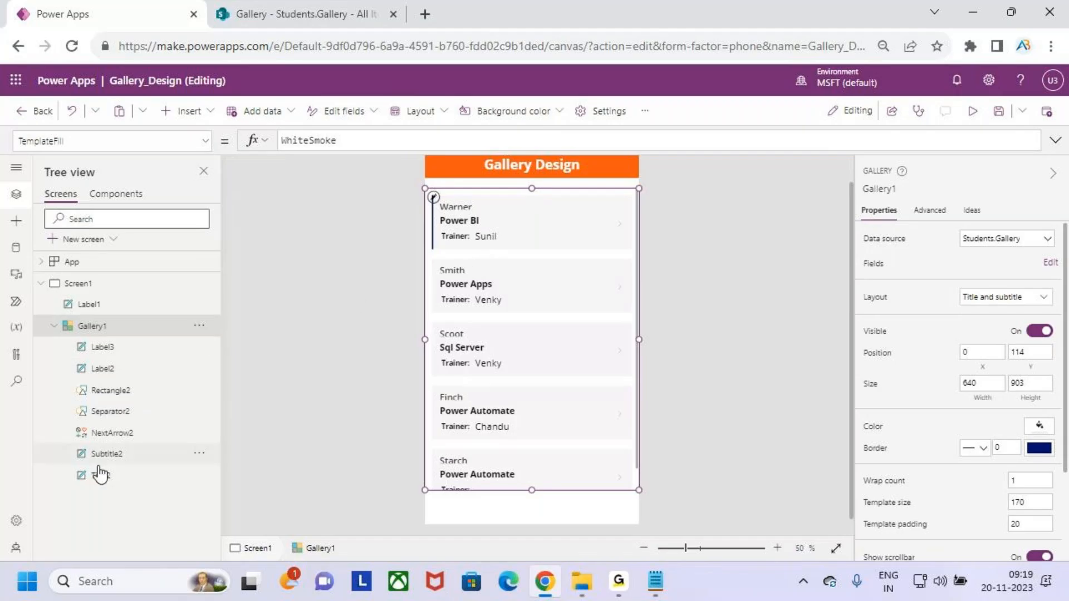
Delete Separator2 and fix the accent bar's Height formula to Parent.TemplateHeight.
left_click(118, 413)
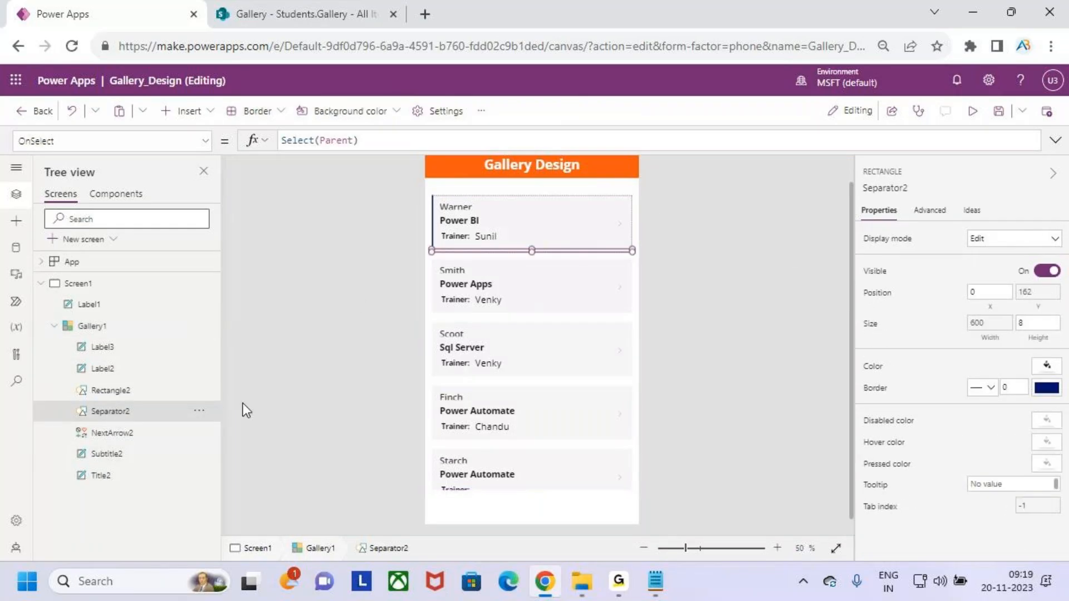
left_click(199, 412)
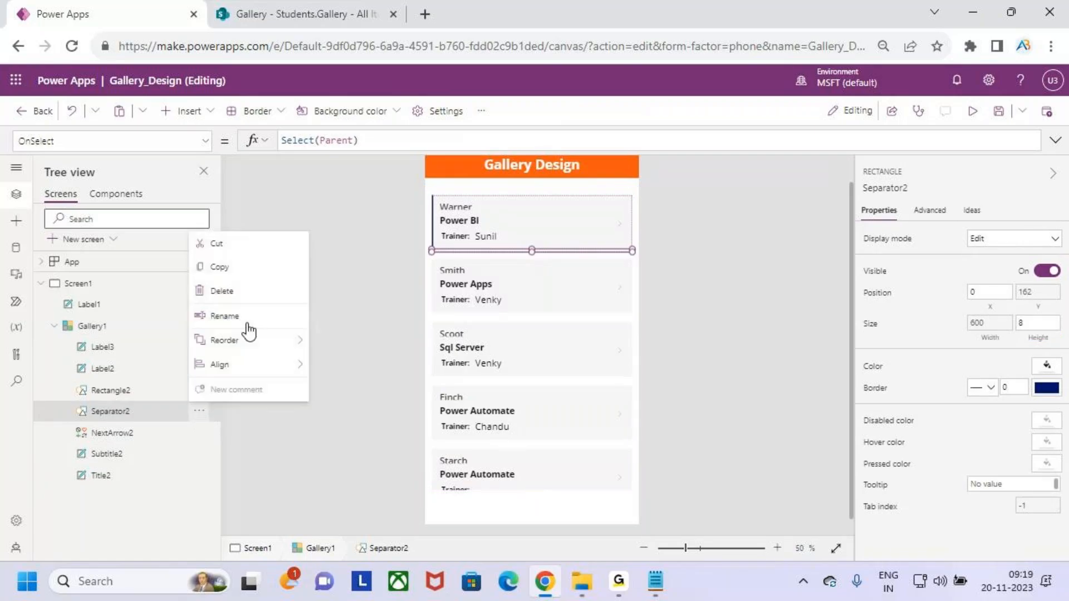
left_click(222, 291)
left_click(432, 190)
left_click(465, 205)
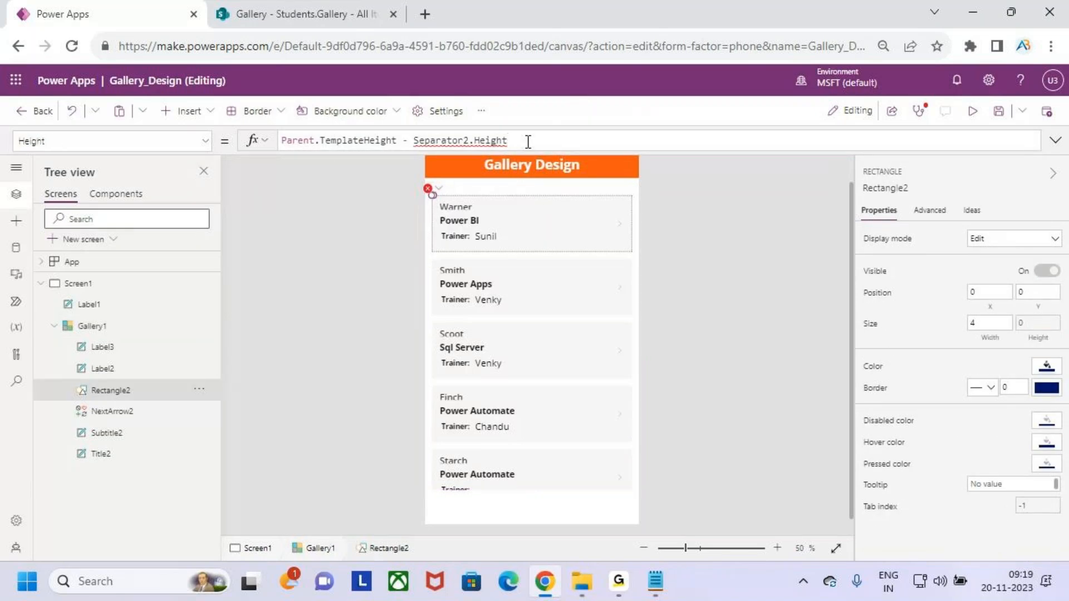
key("BackSpace")
key("BackSpace")
key("BackSpace")
key("BackSpace")
key("BackSpace")
key("BackSpace")
key("BackSpace")
key("BackSpace")
key("BackSpace")
key("BackSpace")
key("BackSpace")
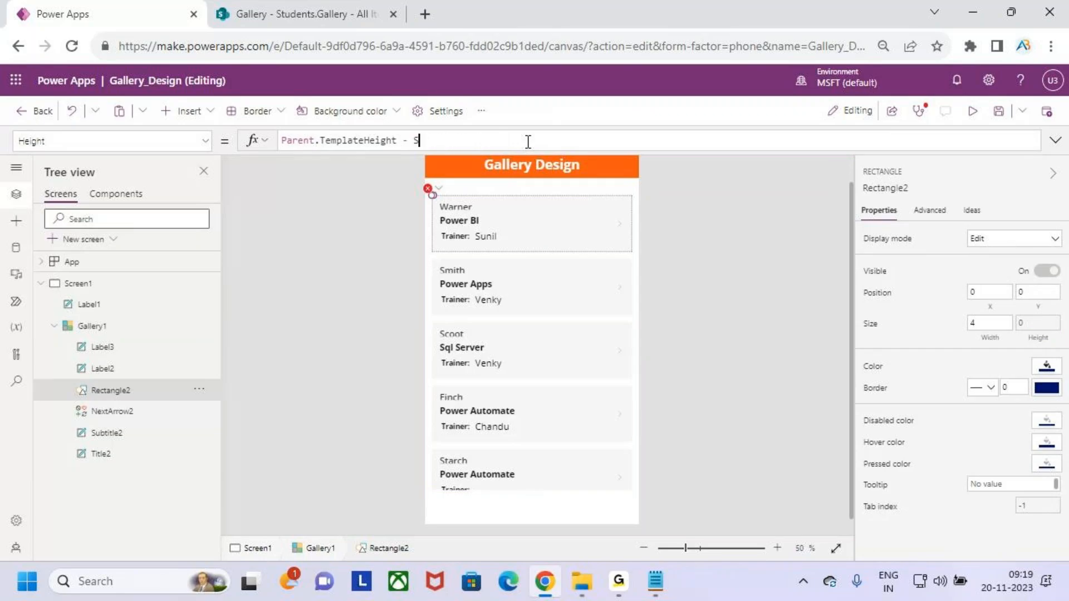
key("BackSpace")
key("BackSpace")
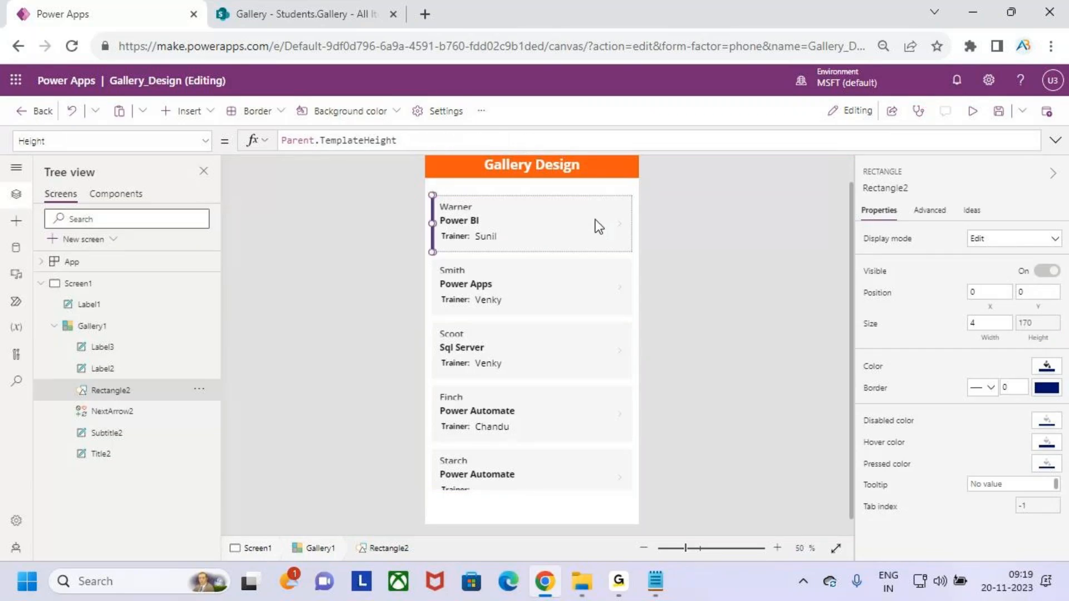
Delete the NextArrow2 icon from the gallery template.
left_click(564, 343)
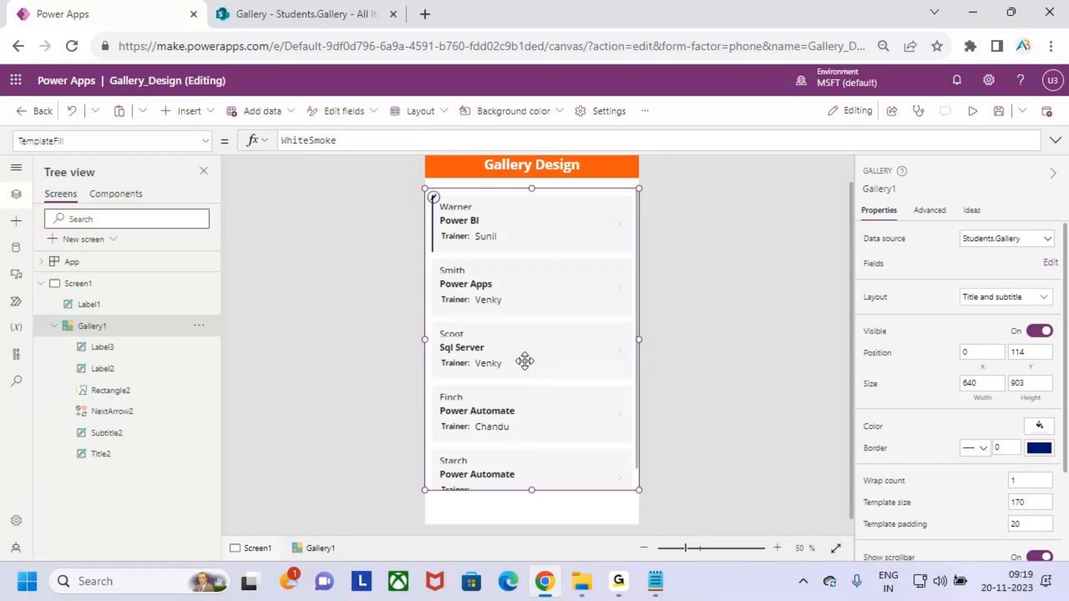
left_click(621, 228)
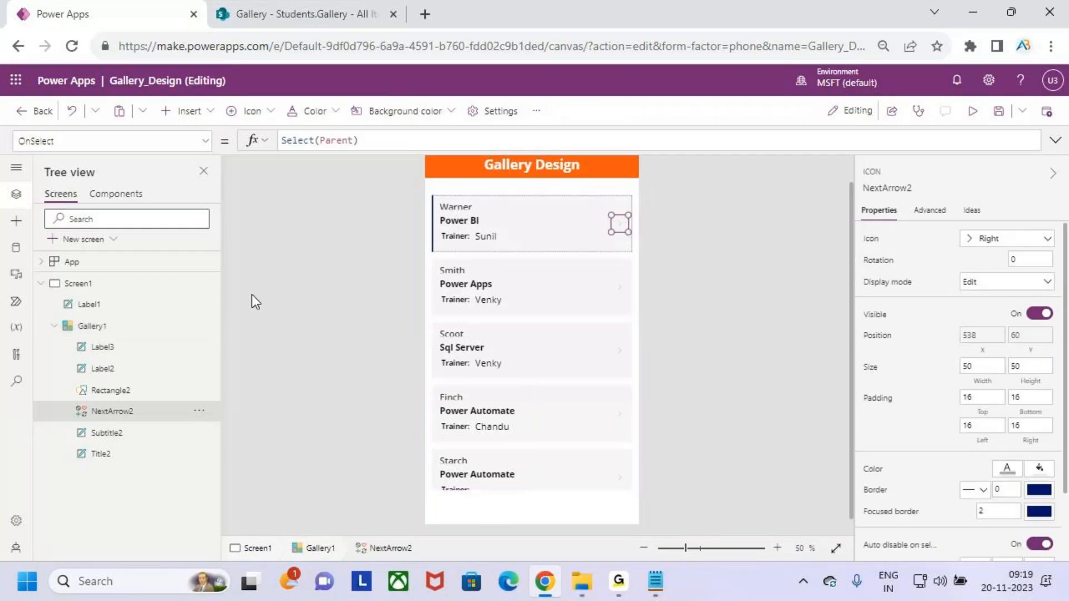
left_click(199, 412)
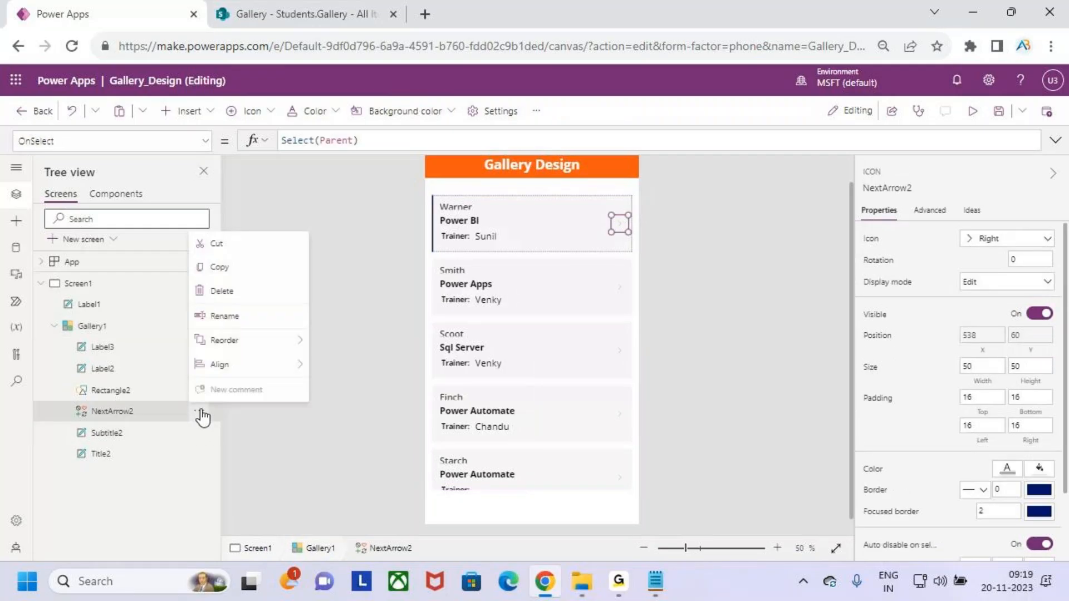
left_click(260, 293)
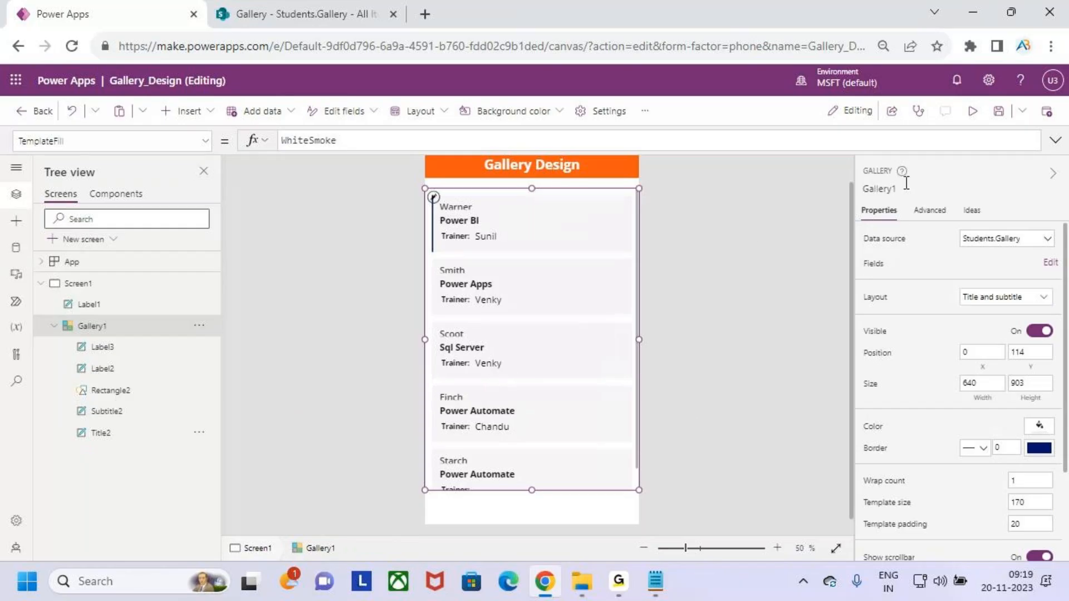
Preview the app, then come back to the editor with Gallery1 selected.
left_click(972, 111)
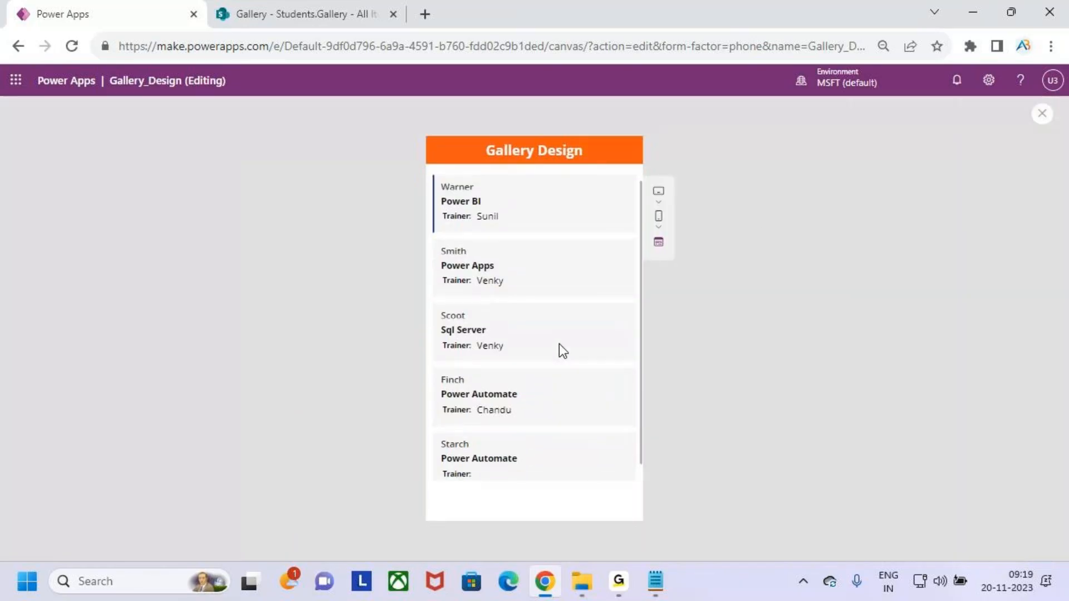
left_click(1046, 115)
left_click(619, 403)
left_click(574, 389)
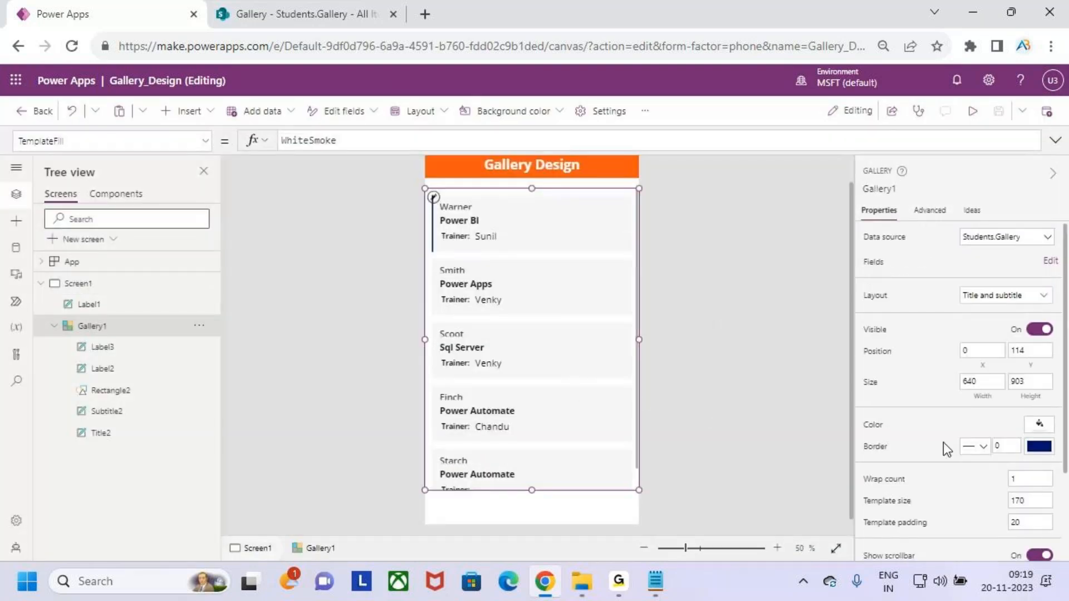
scroll(946, 449, "down", 2)
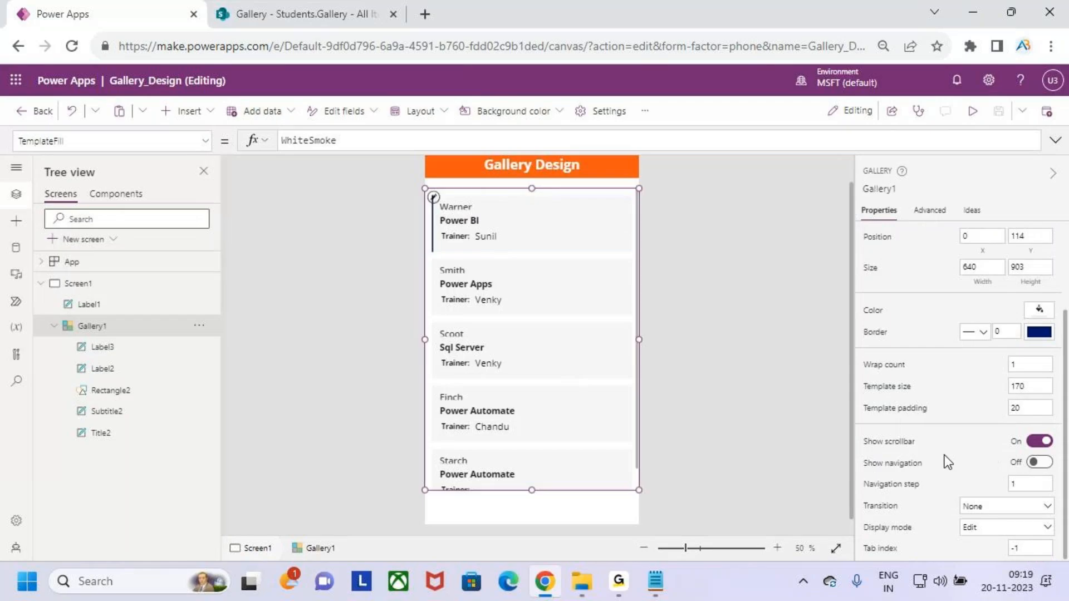
Turn Gallery1's Show scrollbar off and Show navigation on.
left_click(1042, 443)
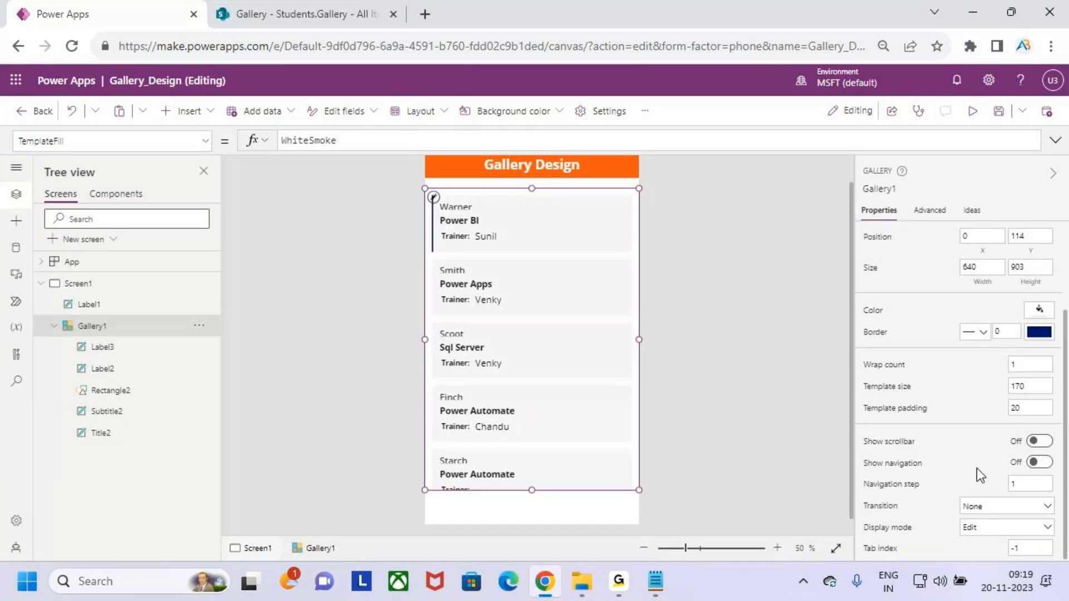
left_click(1039, 463)
scroll(550, 339, "down", 1)
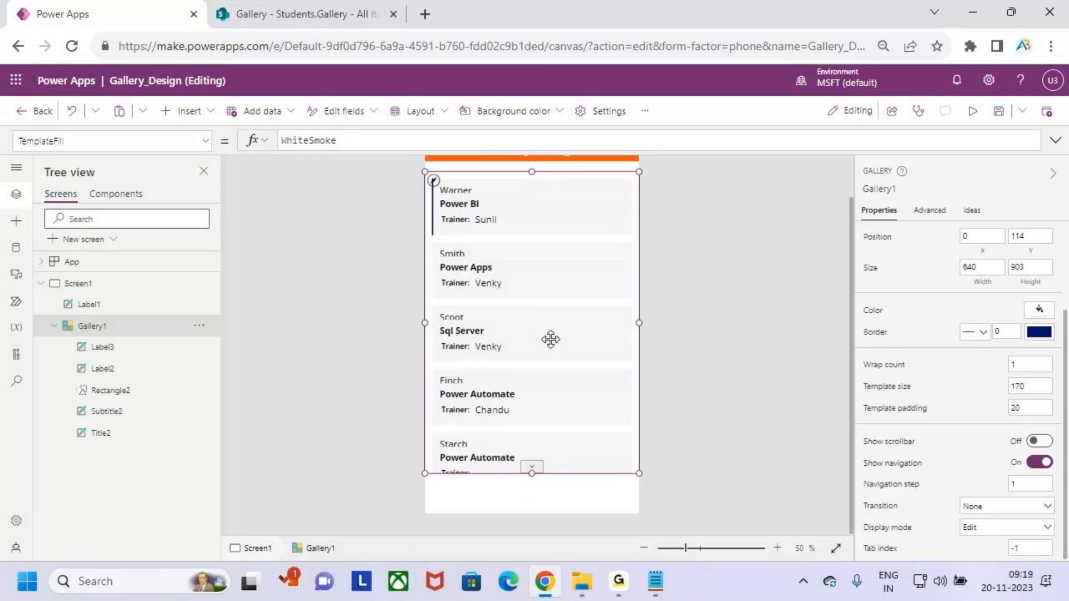
scroll(550, 339, "up", 2)
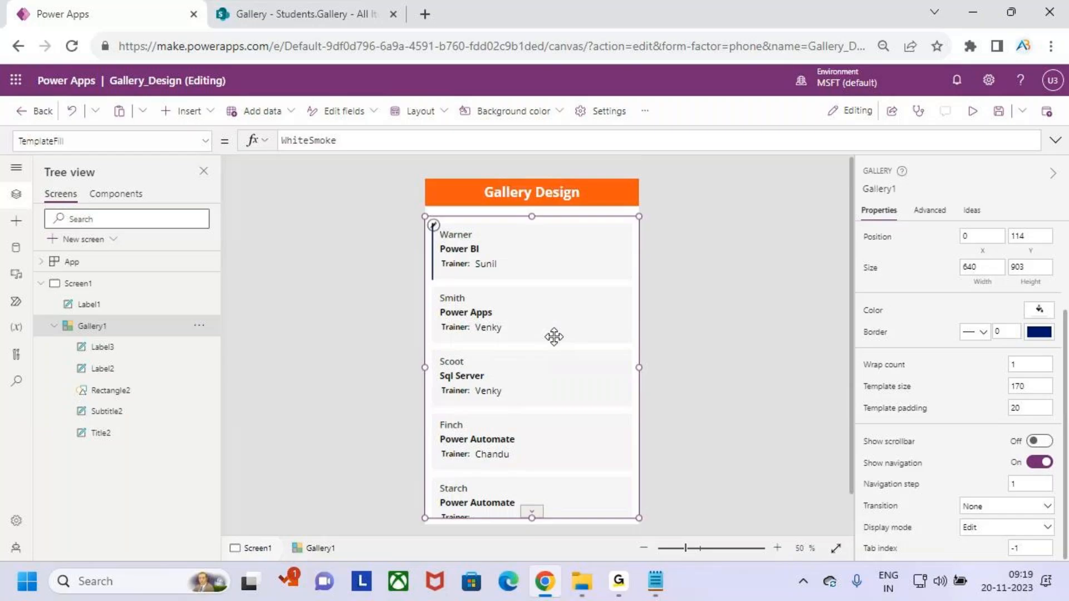
Test the up/down navigation arrows in preview, then reselect the gallery.
left_click(972, 111)
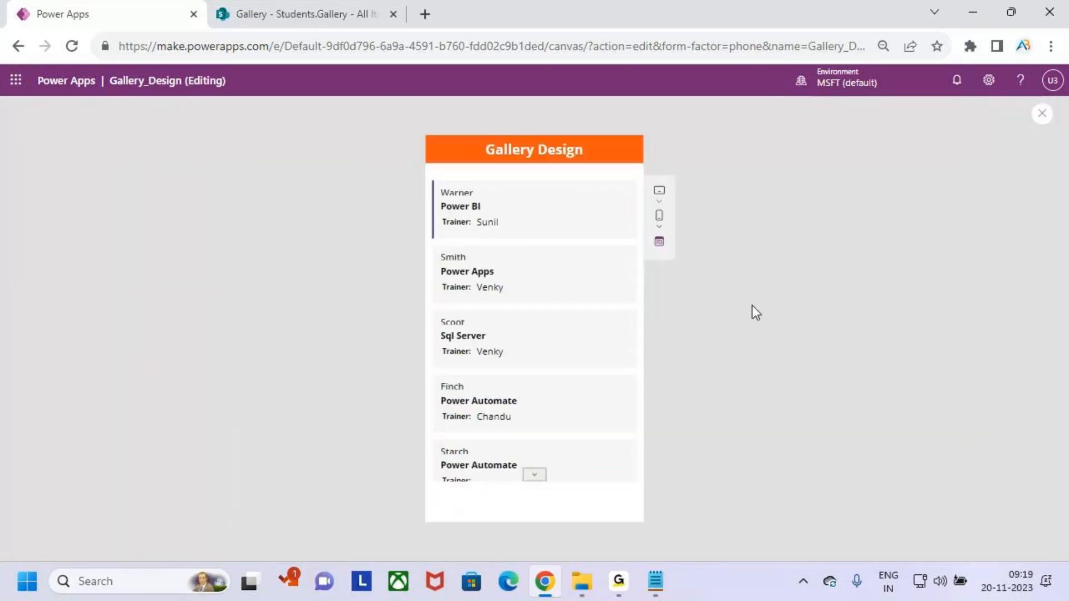
left_click(534, 475)
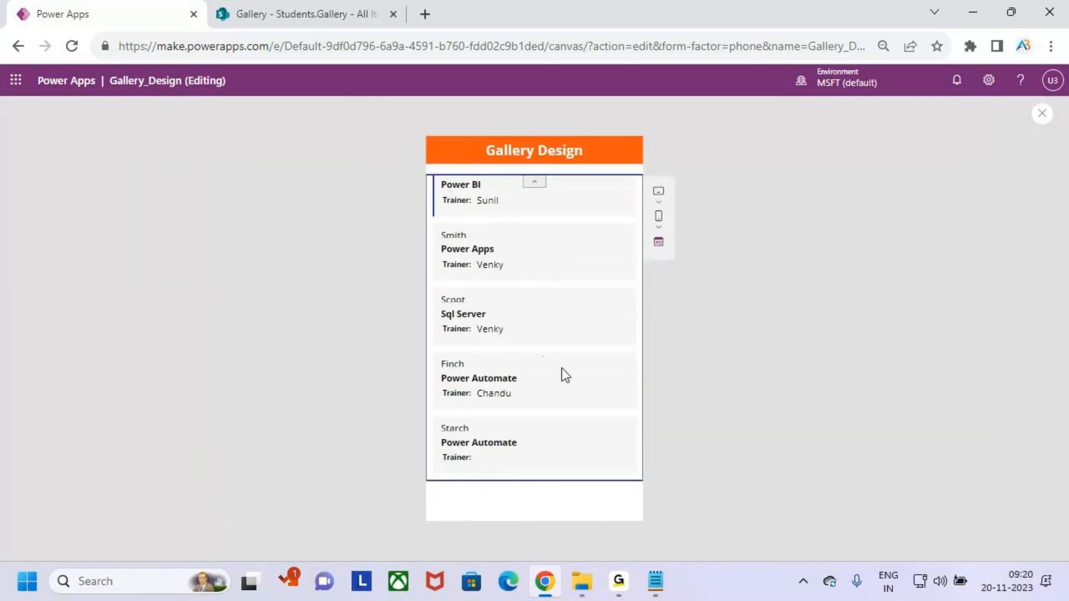
left_click(533, 183)
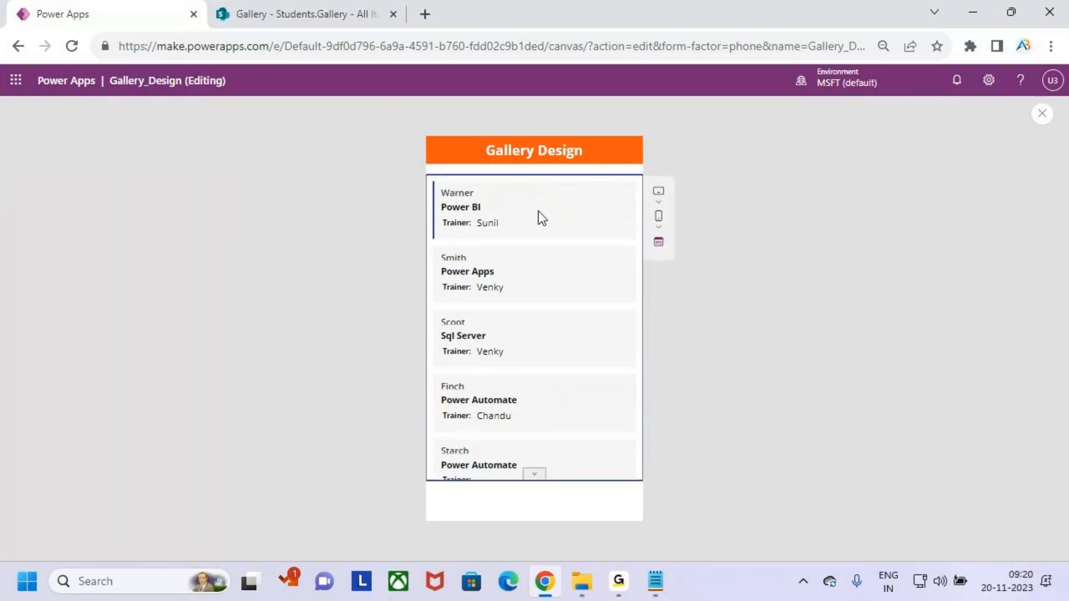
left_click(1043, 115)
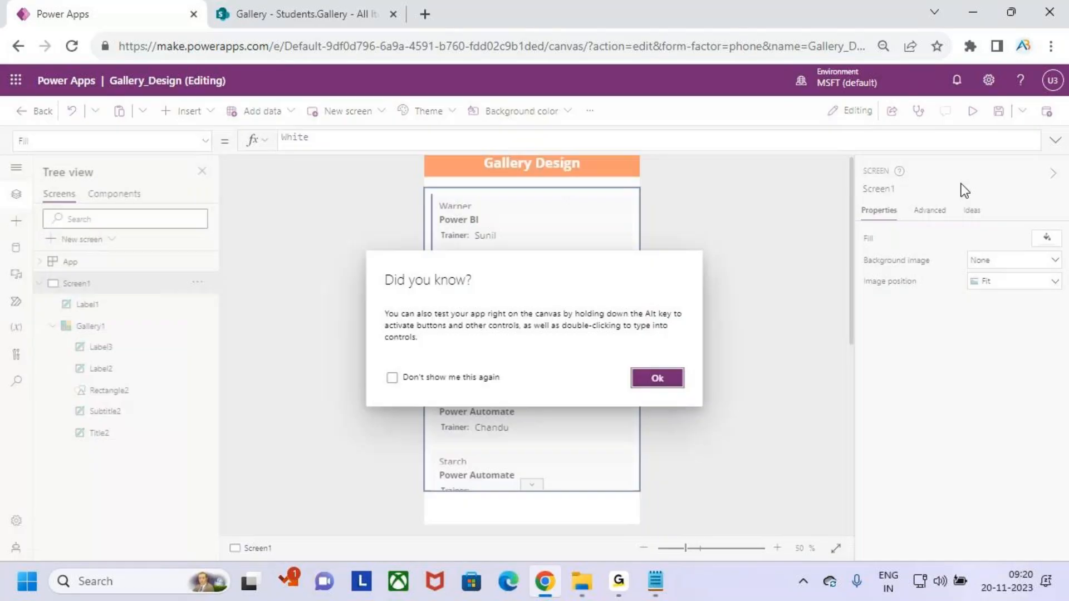
left_click(657, 377)
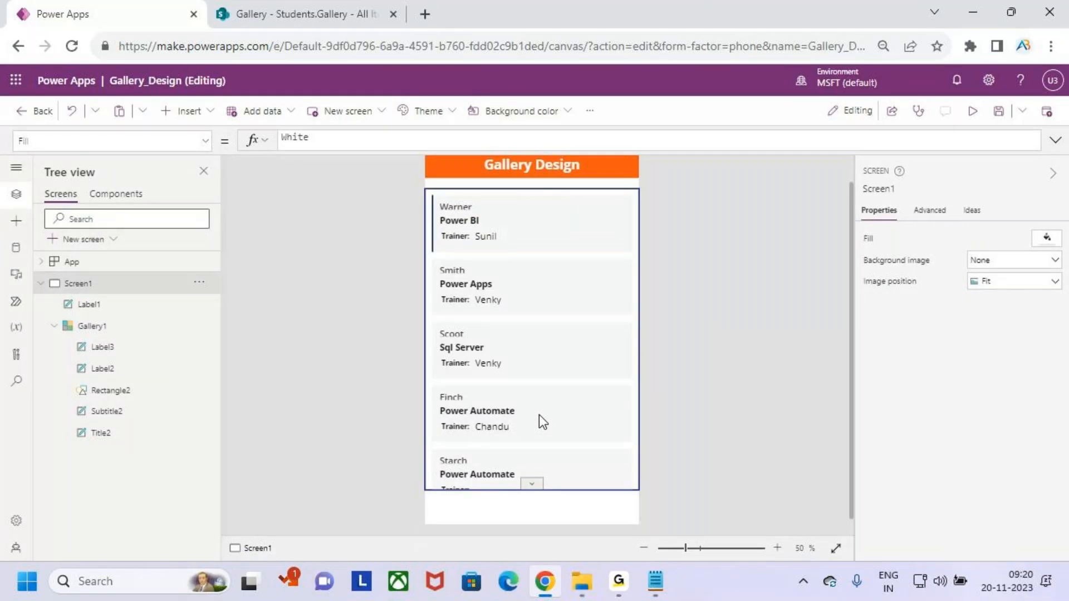
left_click(567, 326)
scroll(938, 391, "down", 2)
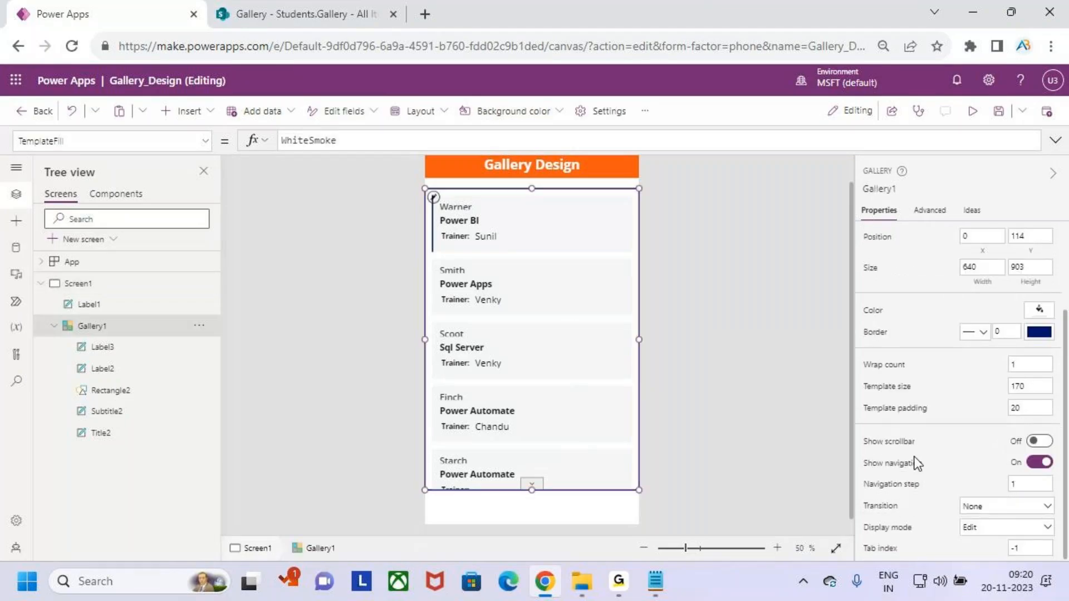
Give Gallery1 the Push transition and preview it.
left_click(988, 507)
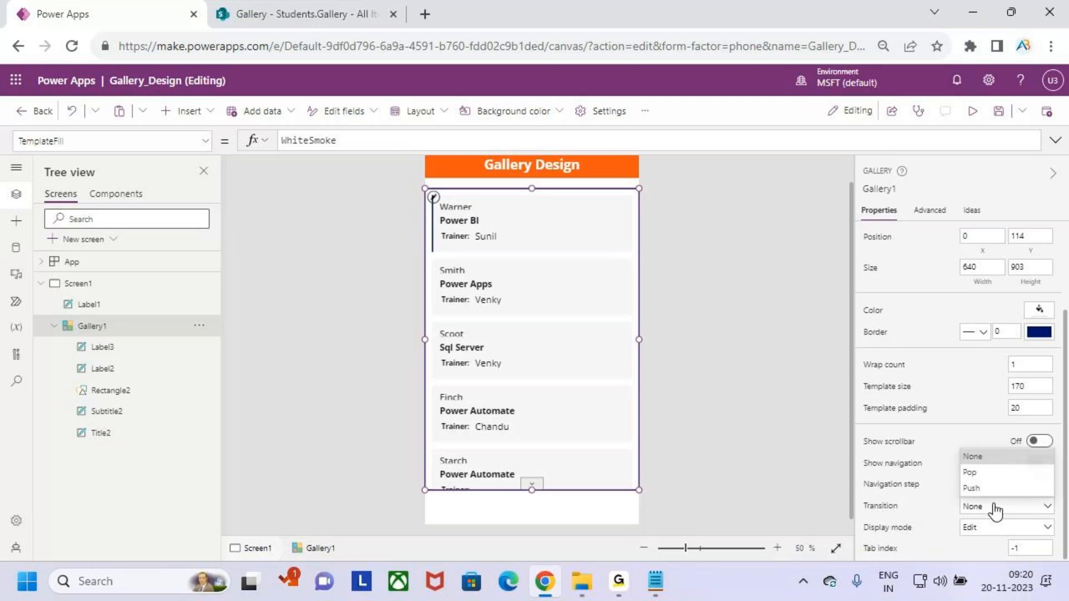
left_click(997, 487)
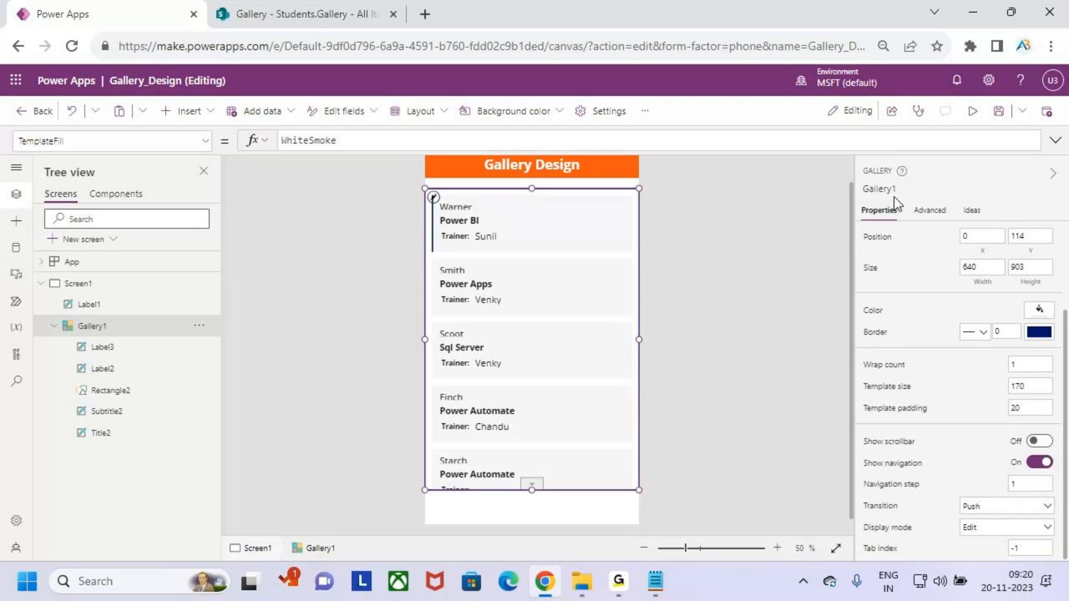
left_click(973, 111)
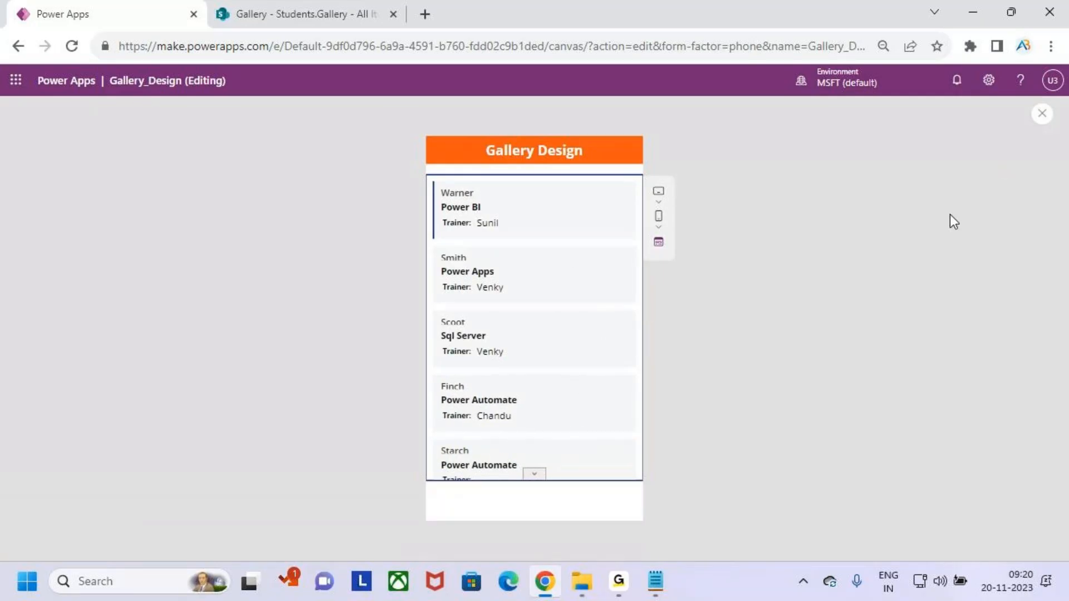
left_click(1042, 114)
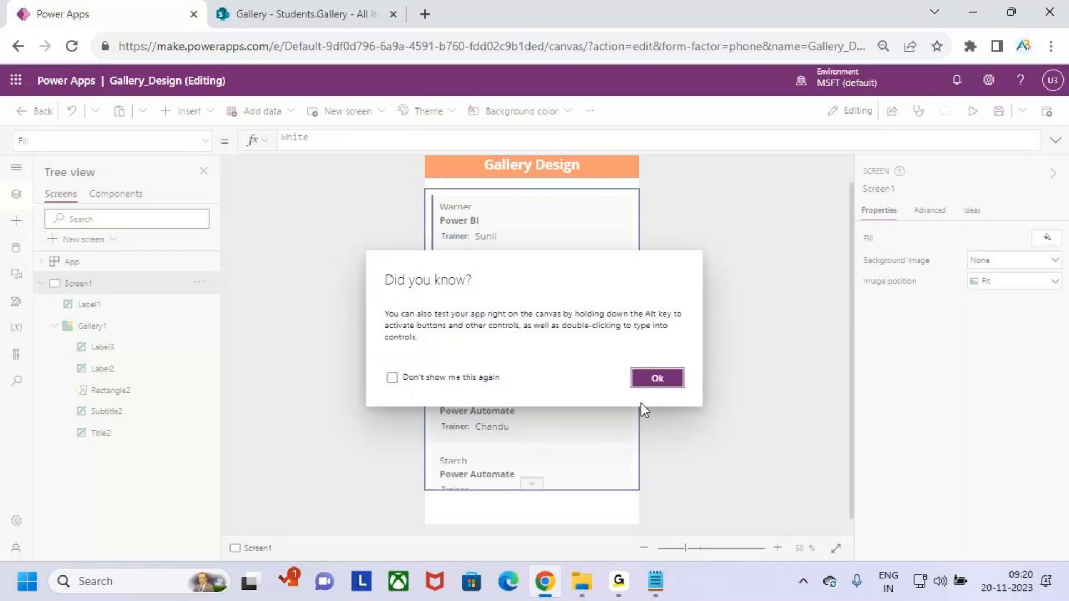
left_click(658, 378)
left_click(575, 422)
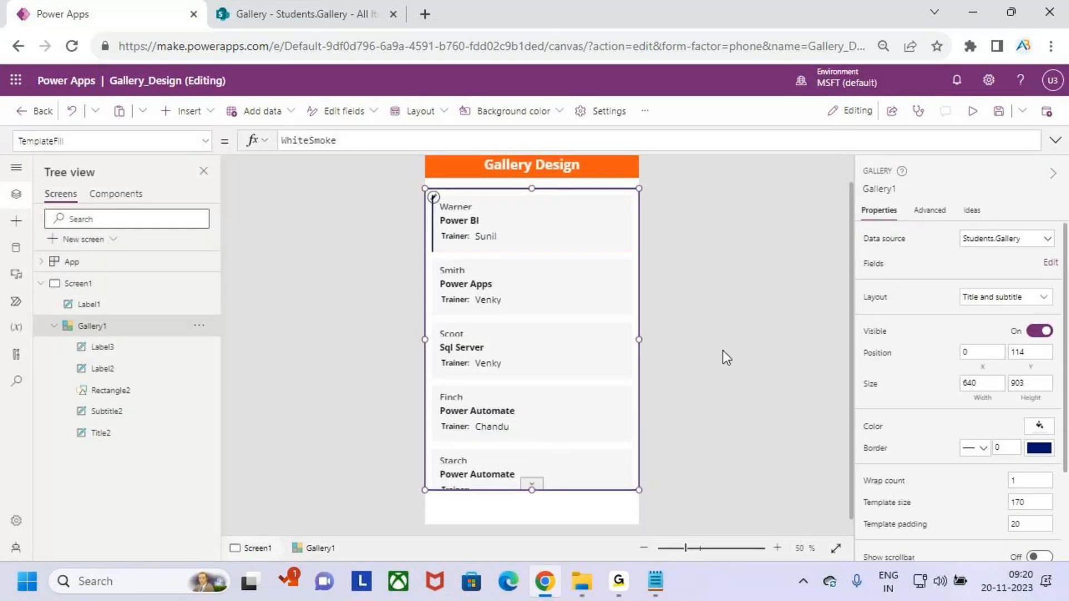
scroll(974, 446, "down", 2)
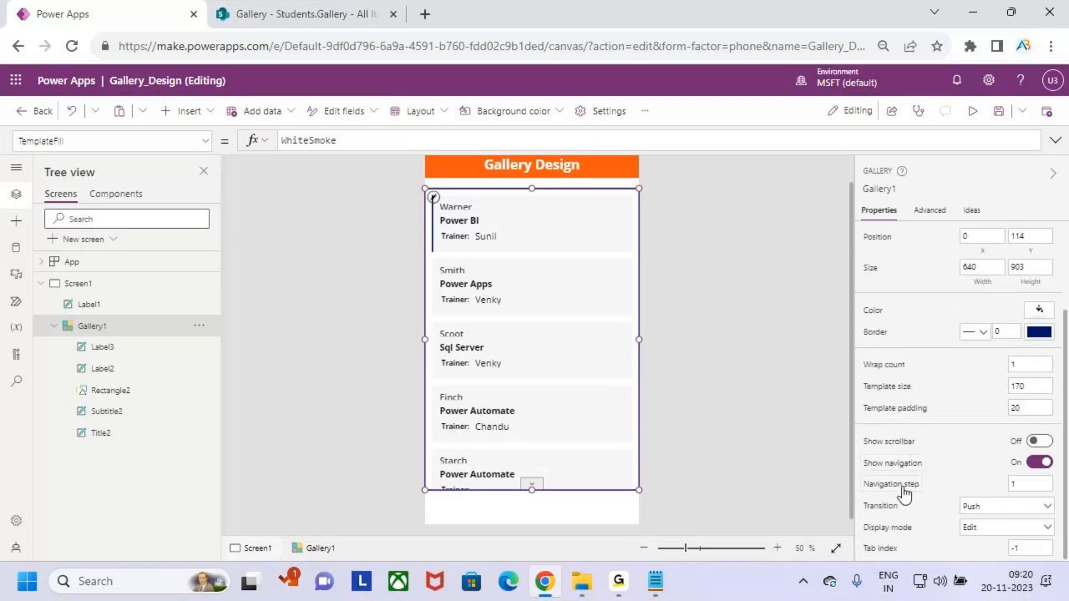
Edit the navigation step value and test paging to the end and back in preview.
left_click(1029, 484)
left_click(972, 110)
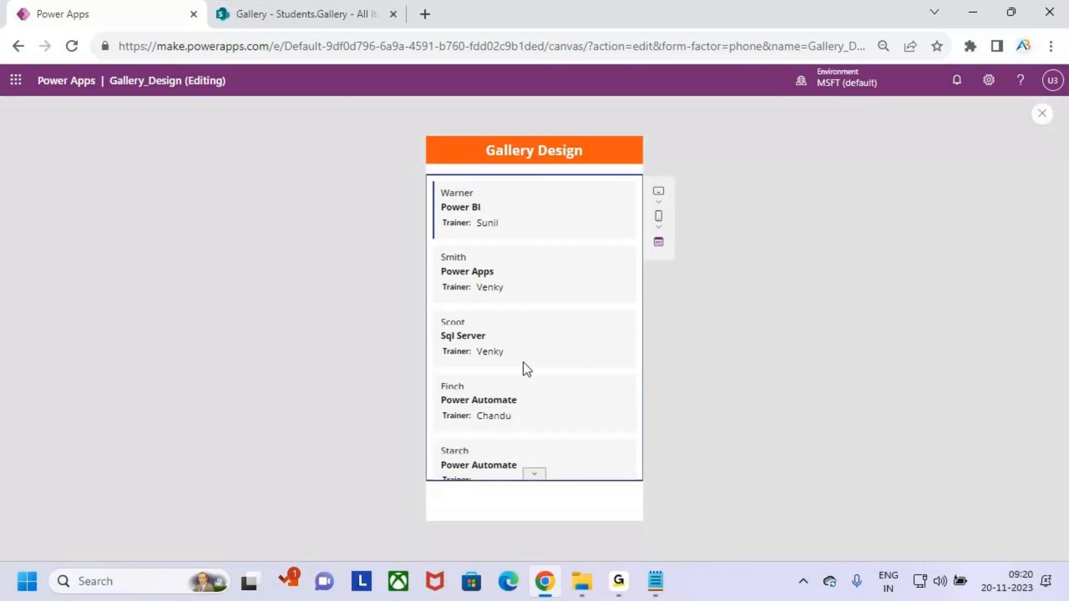
left_click(535, 474)
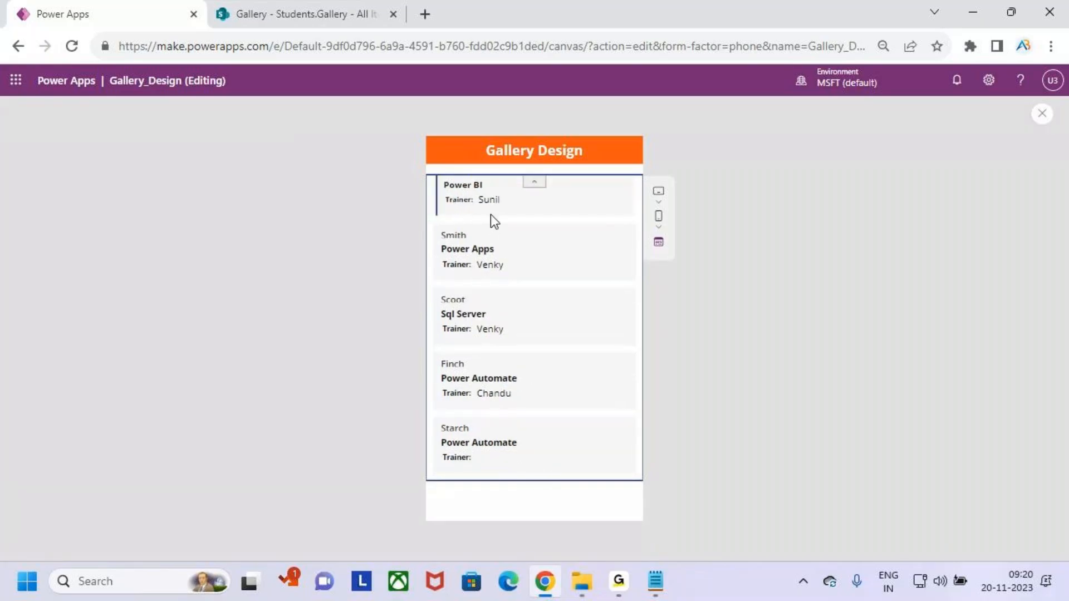
left_click(534, 183)
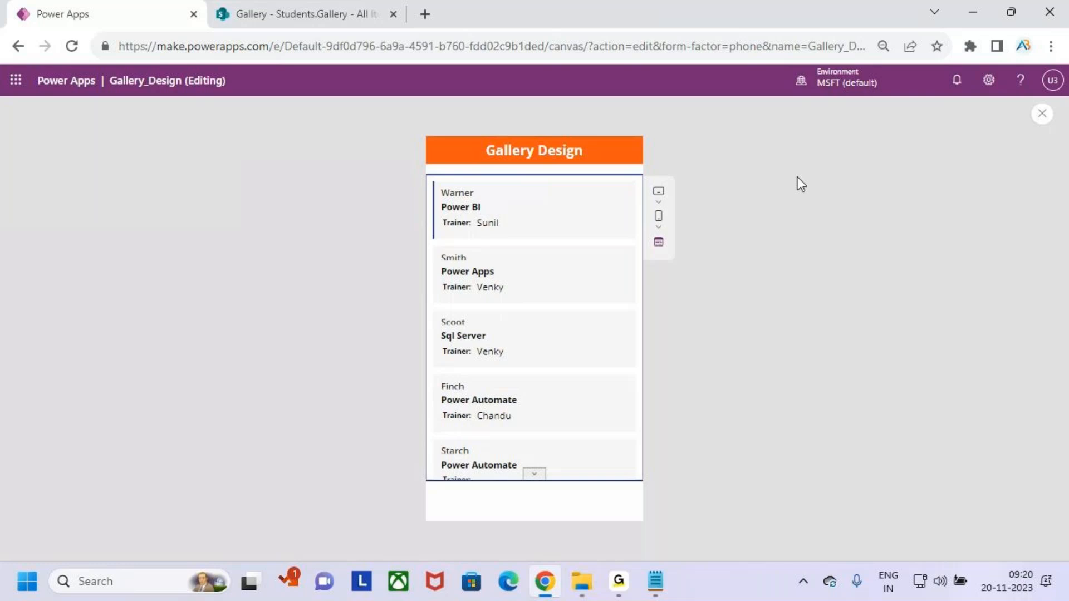
left_click(1042, 113)
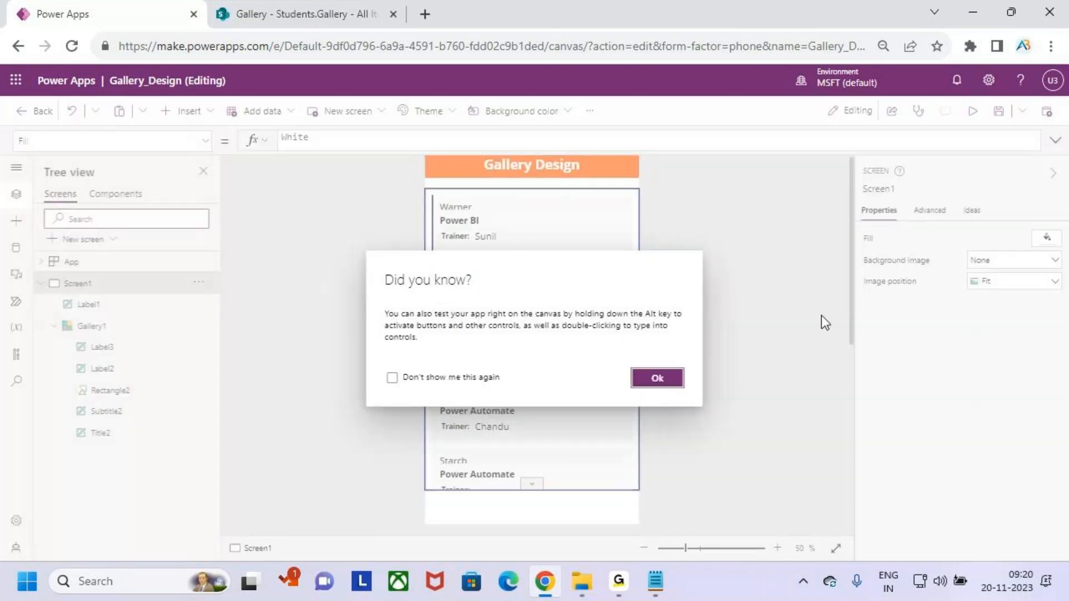
left_click(658, 377)
Mark up the gallery cards with on-screen annotations, then reselect Gallery1.
key("ctrl+2")
left_click_drag(452, 207, 521, 242)
left_click_drag(439, 266, 527, 301)
left_click_drag(447, 322, 494, 353)
left_click_drag(440, 400, 526, 437)
key("Escape")
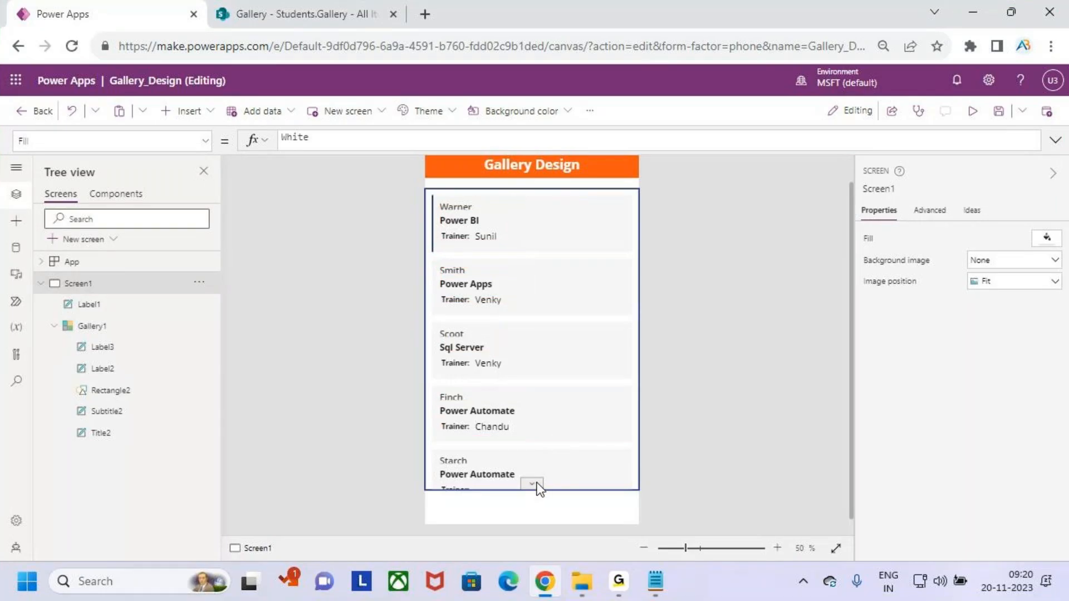
left_click(579, 405)
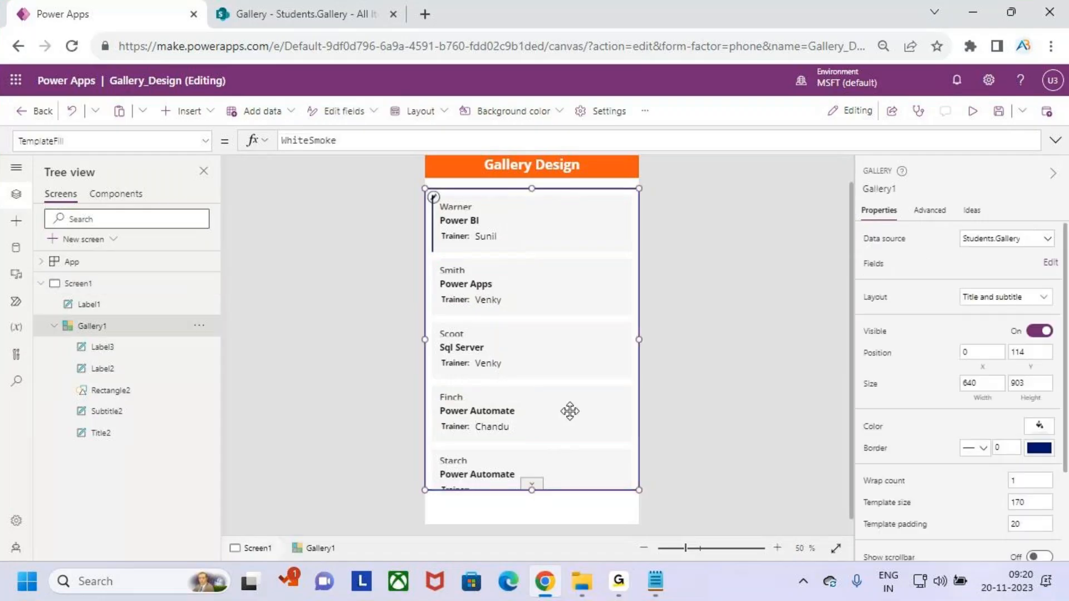
scroll(1029, 460, "down", 1)
scroll(1029, 460, "down", 2)
left_click(1025, 483)
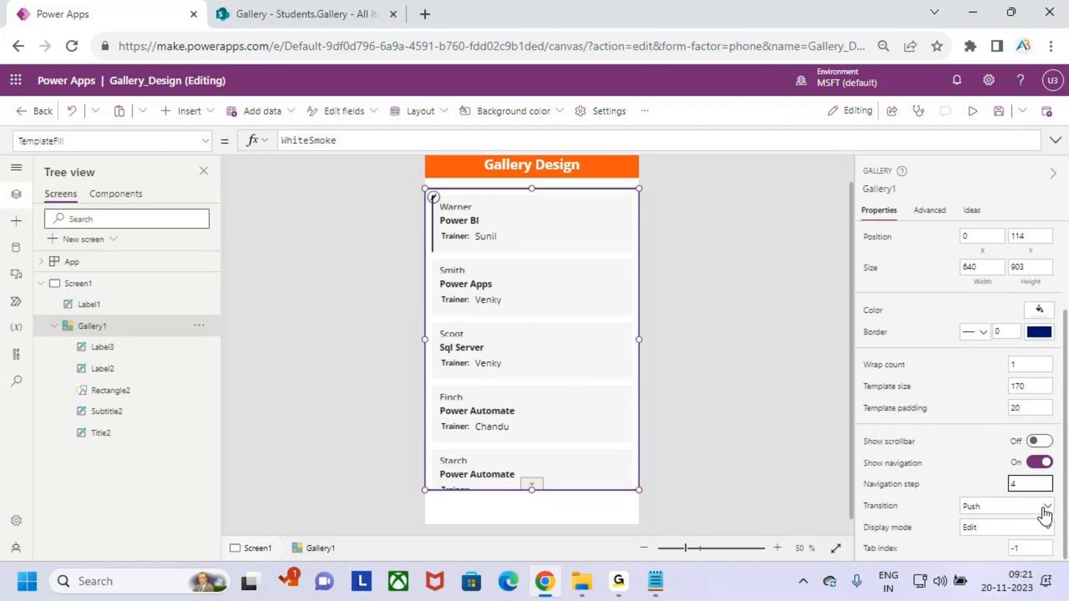
left_click(973, 111)
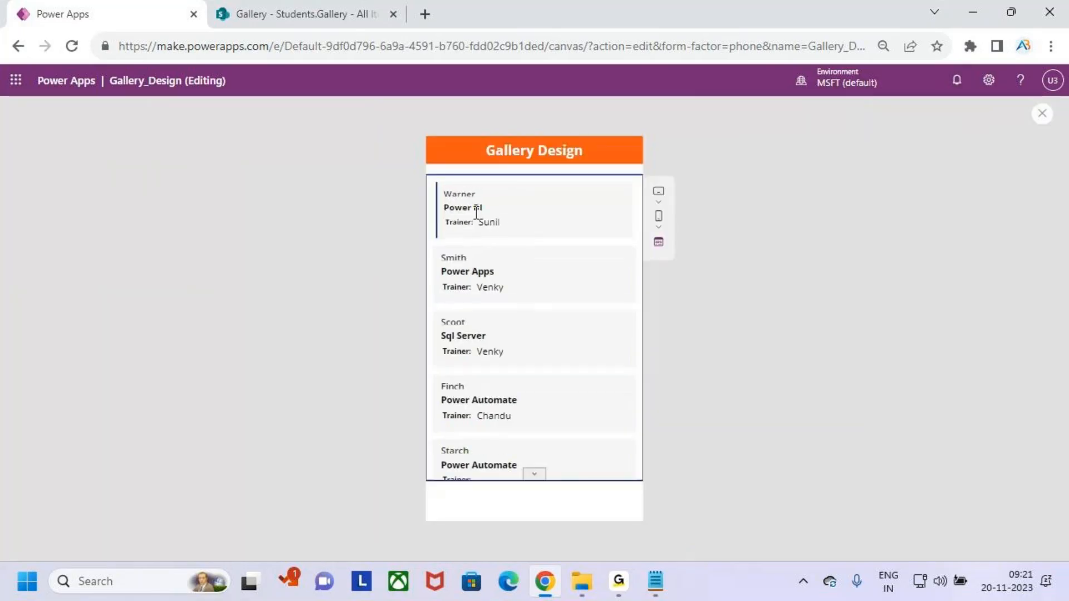
left_click(535, 476)
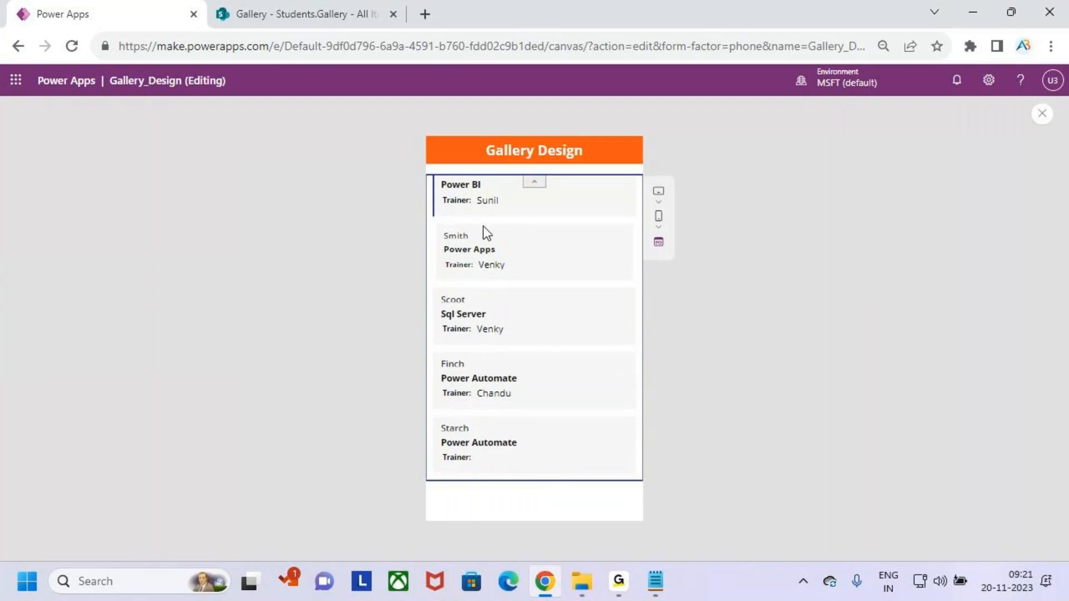
scroll(487, 225, "up", 1)
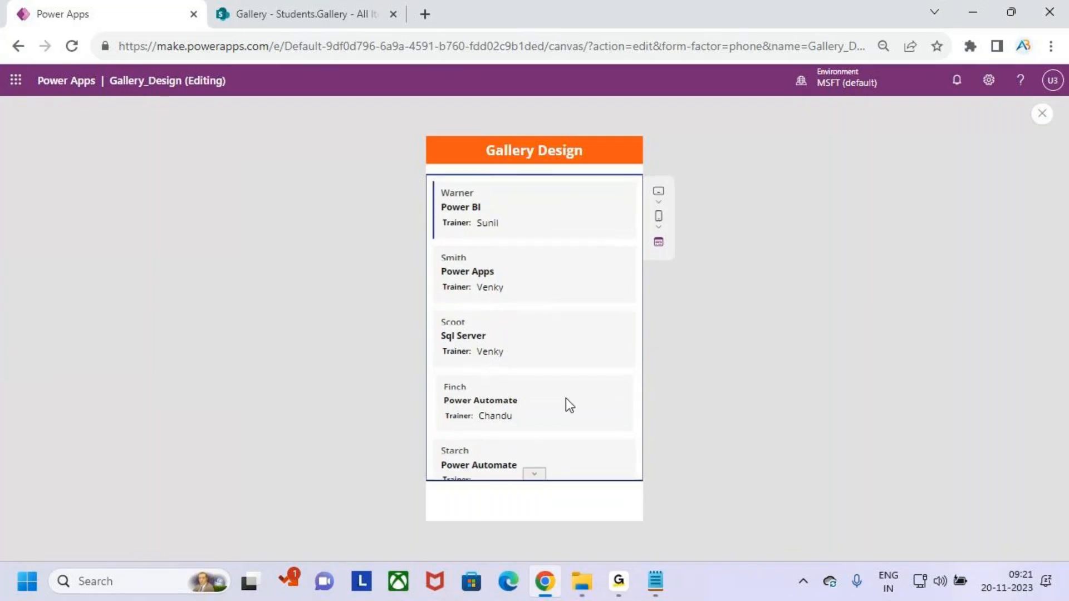
scroll(565, 398, "down", 1)
scroll(565, 392, "up", 1)
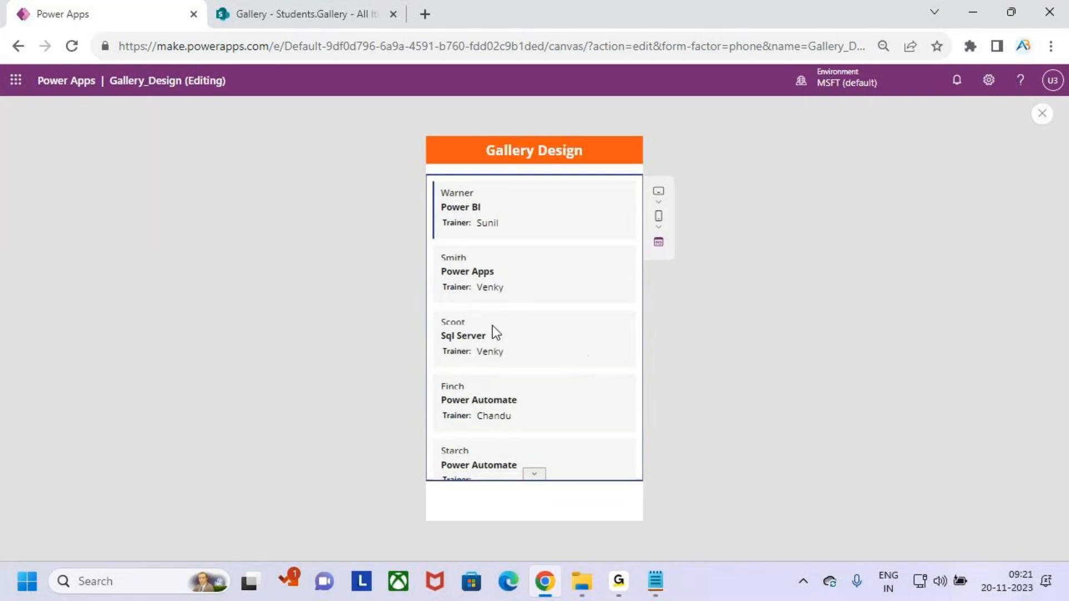
scroll(579, 385, "down", 1)
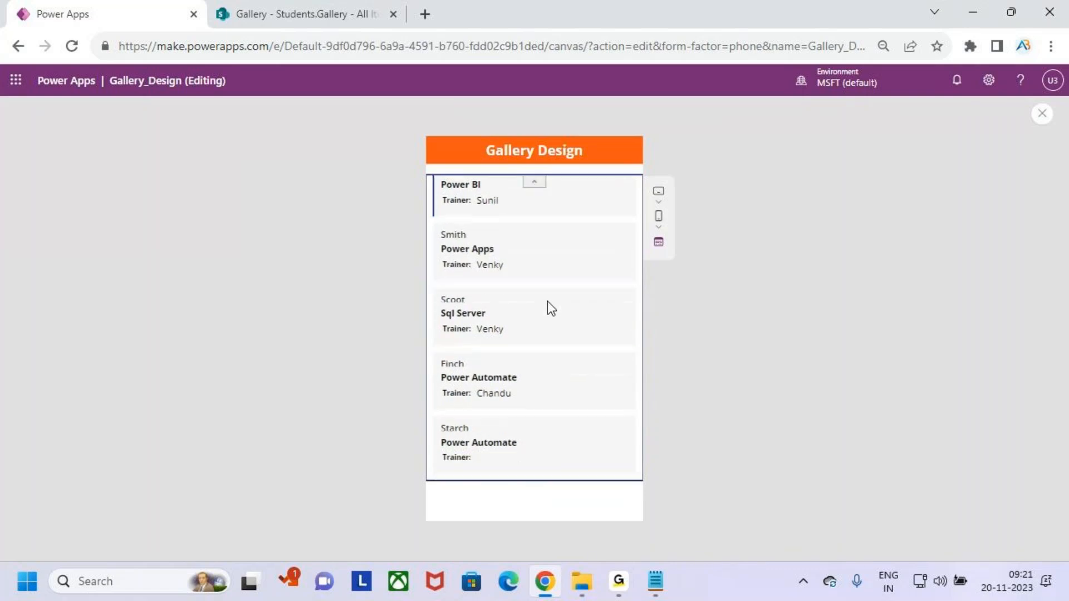
left_click(539, 182)
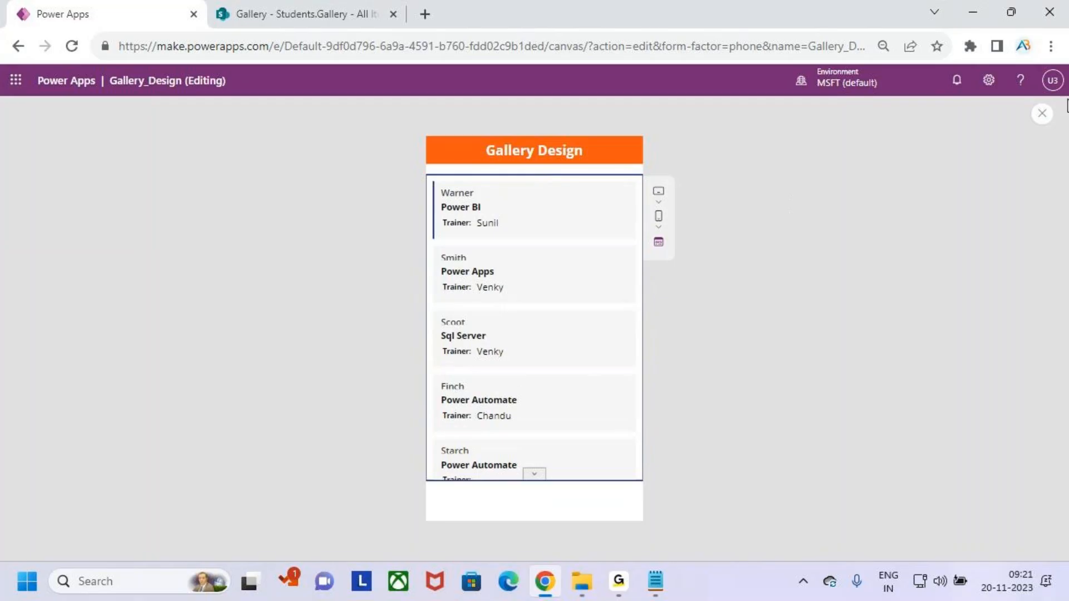
left_click(1042, 114)
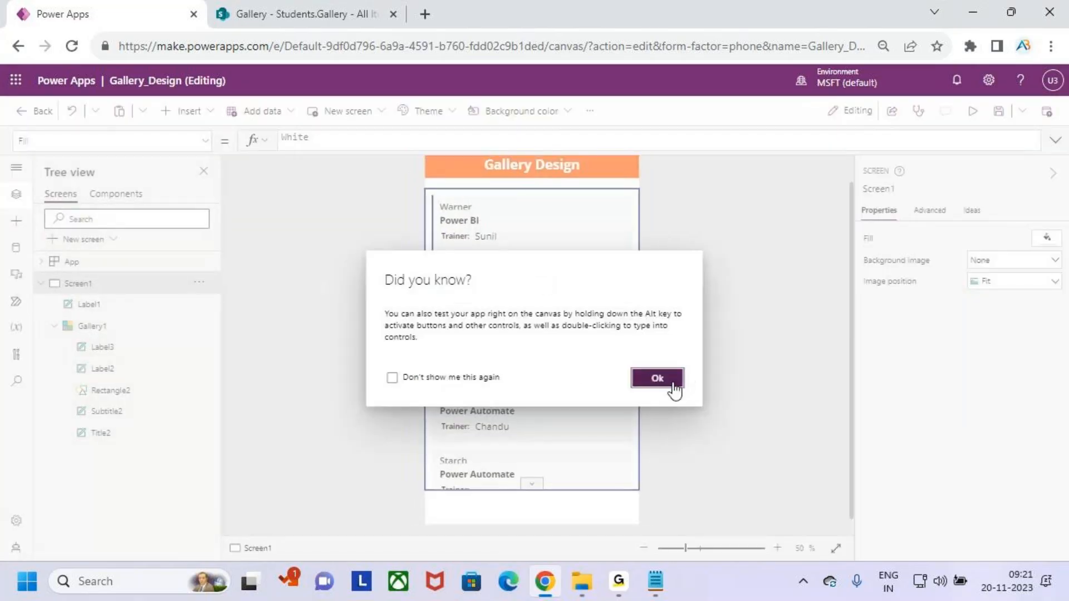
left_click(671, 380)
left_click(582, 401)
scroll(1029, 391, "down", 2)
left_click(1030, 486)
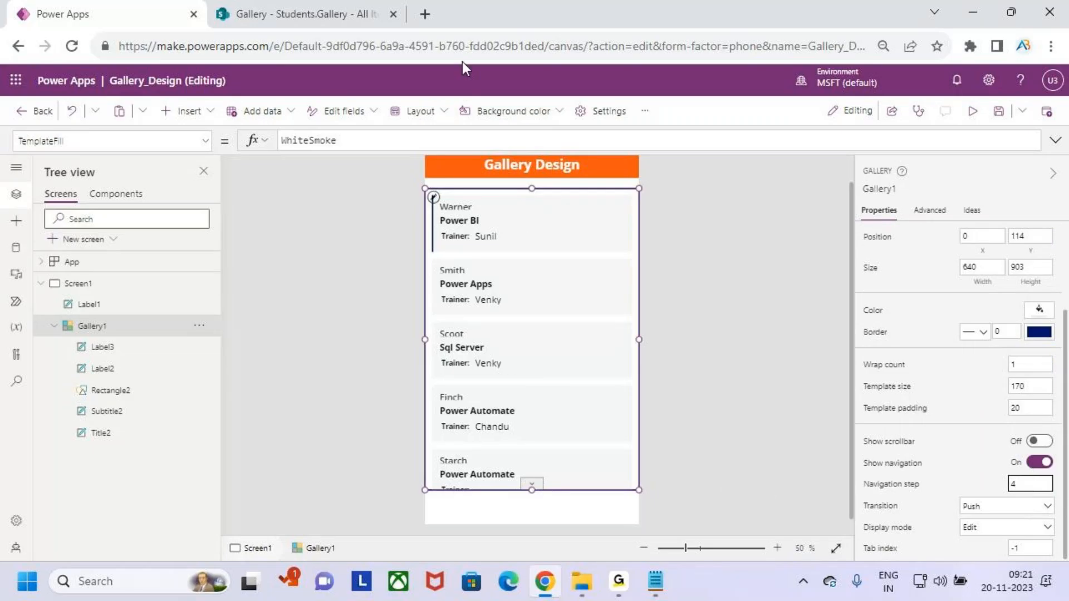
left_click(591, 359)
Insert a text label into the first gallery item and place it at the card's top right.
key("ctrl+2")
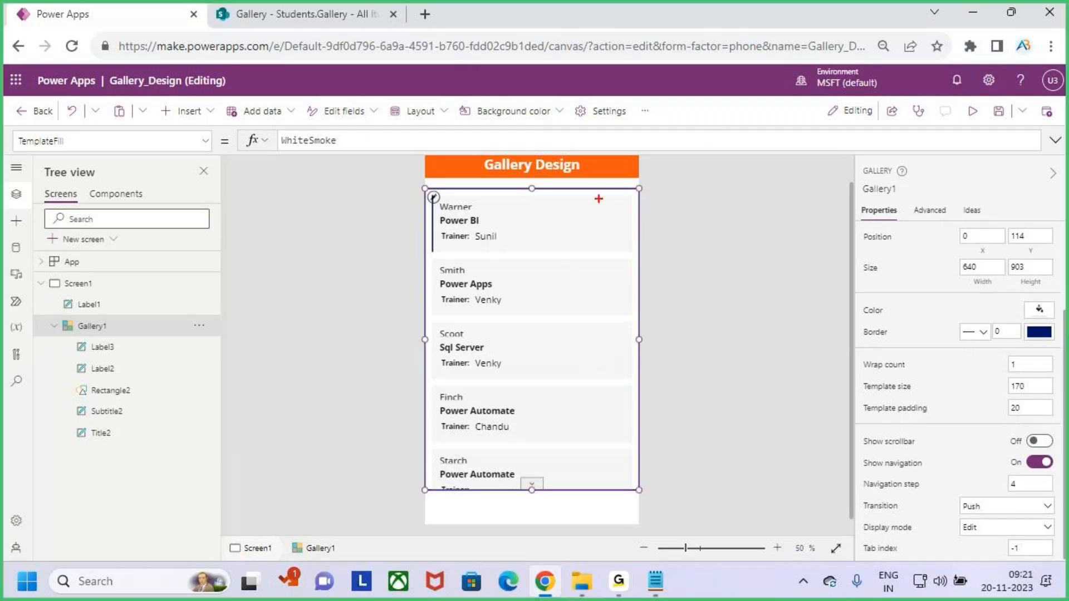
left_click_drag(600, 201, 625, 215)
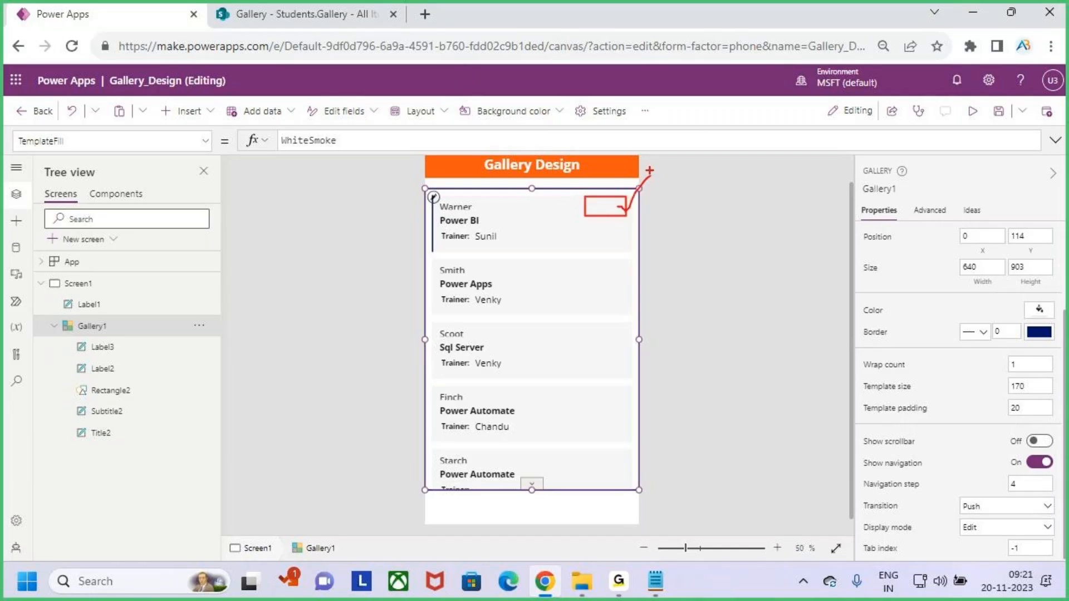
key("Escape")
left_click(556, 221)
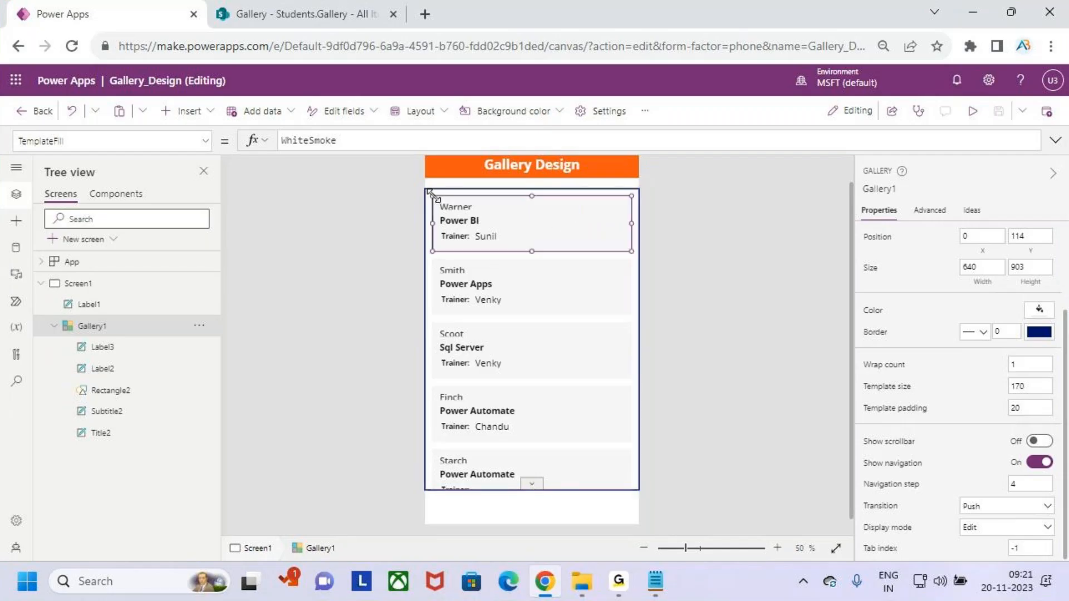
left_click(187, 111)
left_click(199, 192)
left_click_drag(445, 230, 621, 227)
left_click_drag(591, 219, 596, 212)
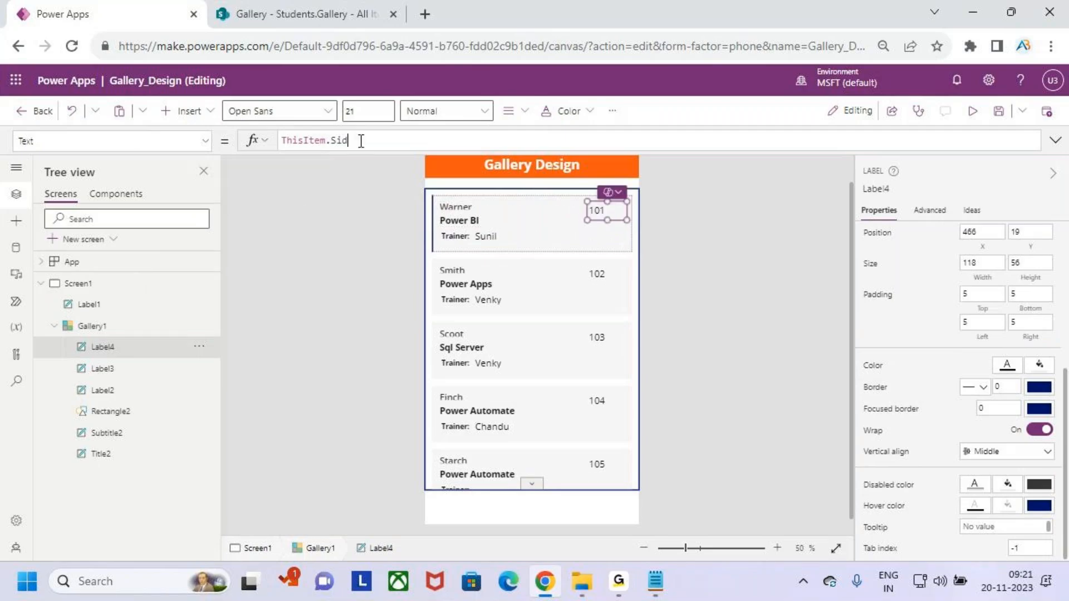
Set the label's Text formula to "ID : " & ThisItem.Sid.
left_click_drag(359, 141, 222, 143)
key("Left")
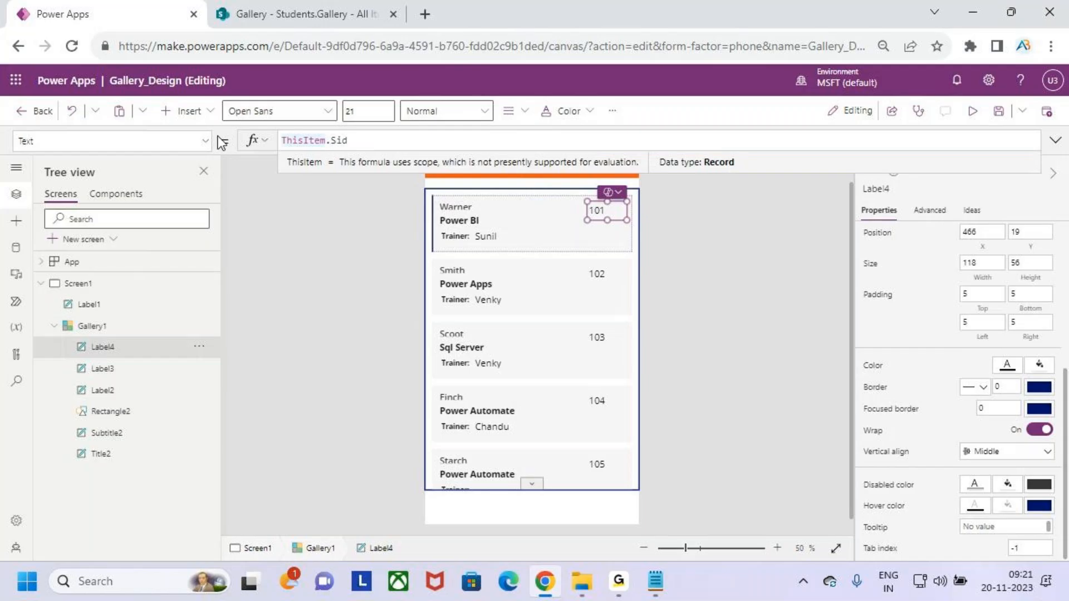
type("\"\"")
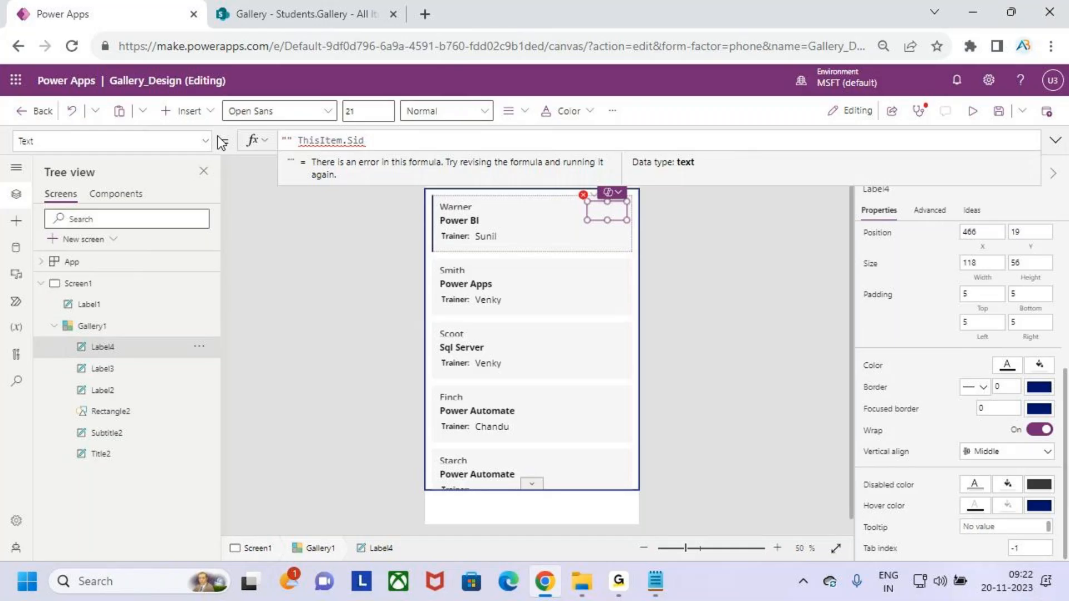
key("Caps_Lock")
type("ID ")
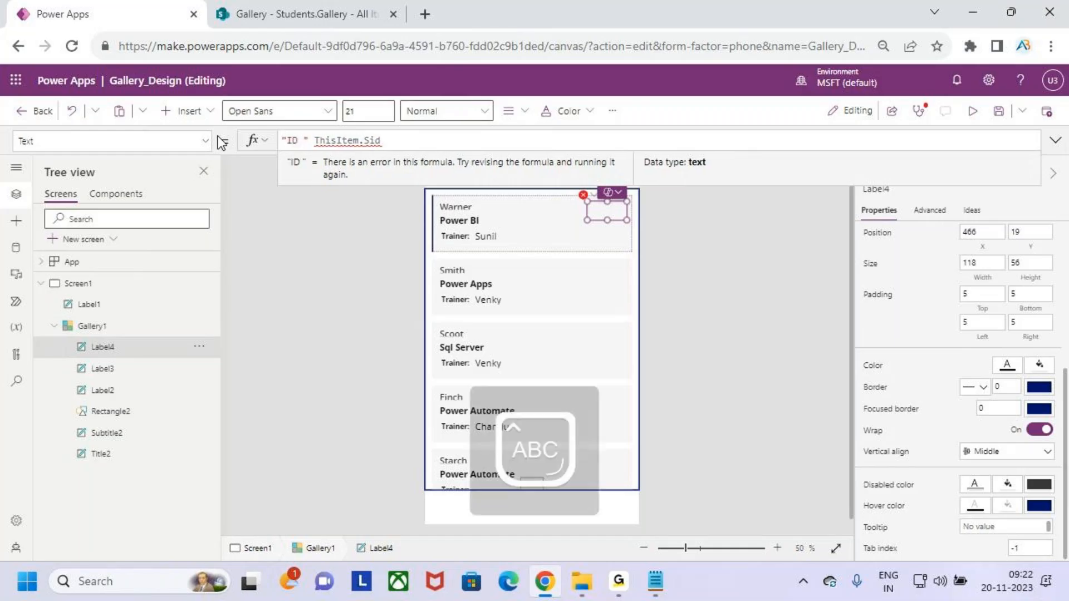
type(":")
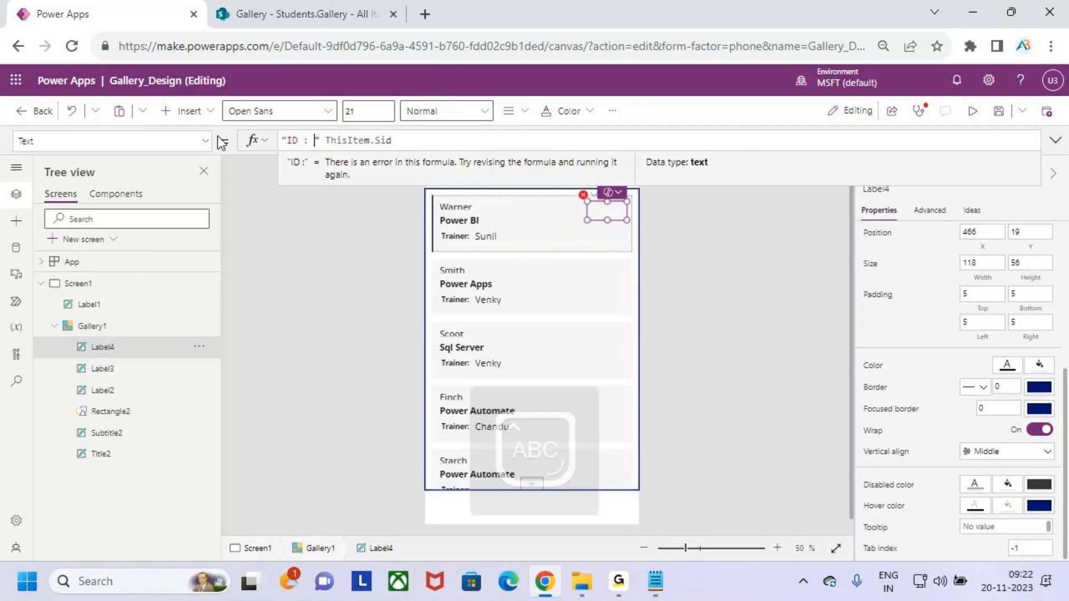
key("Right")
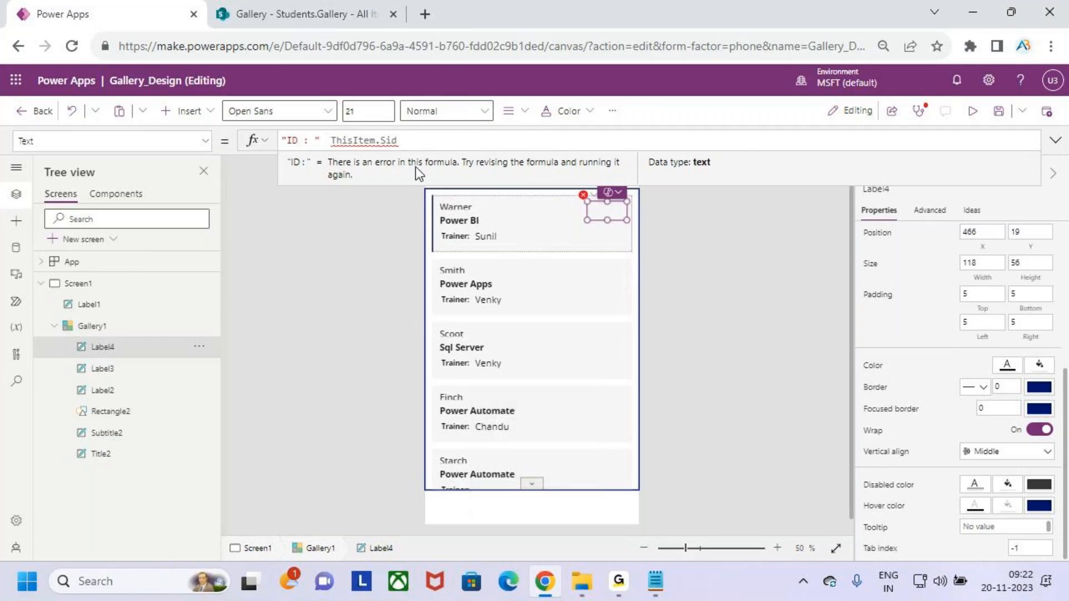
type("&")
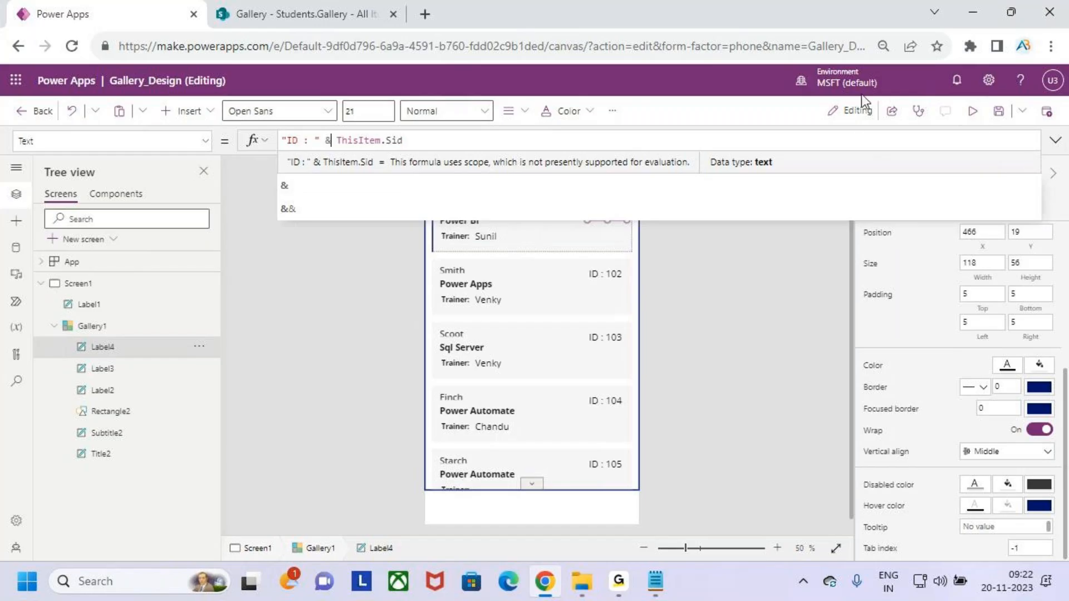
Preview the app to check the new ID labels.
left_click(978, 114)
left_click(978, 114)
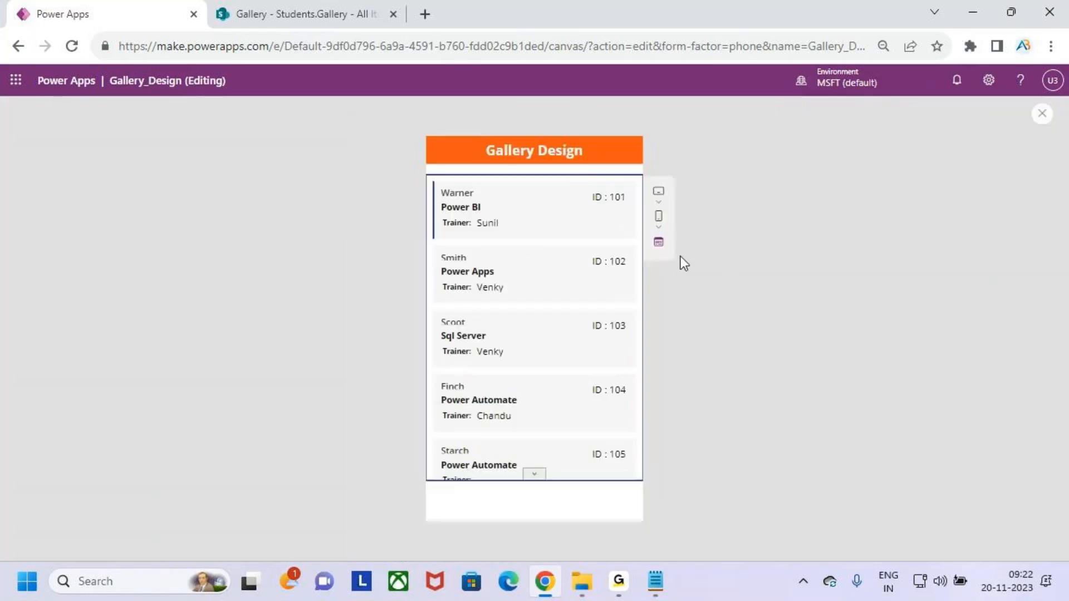
left_click(1042, 114)
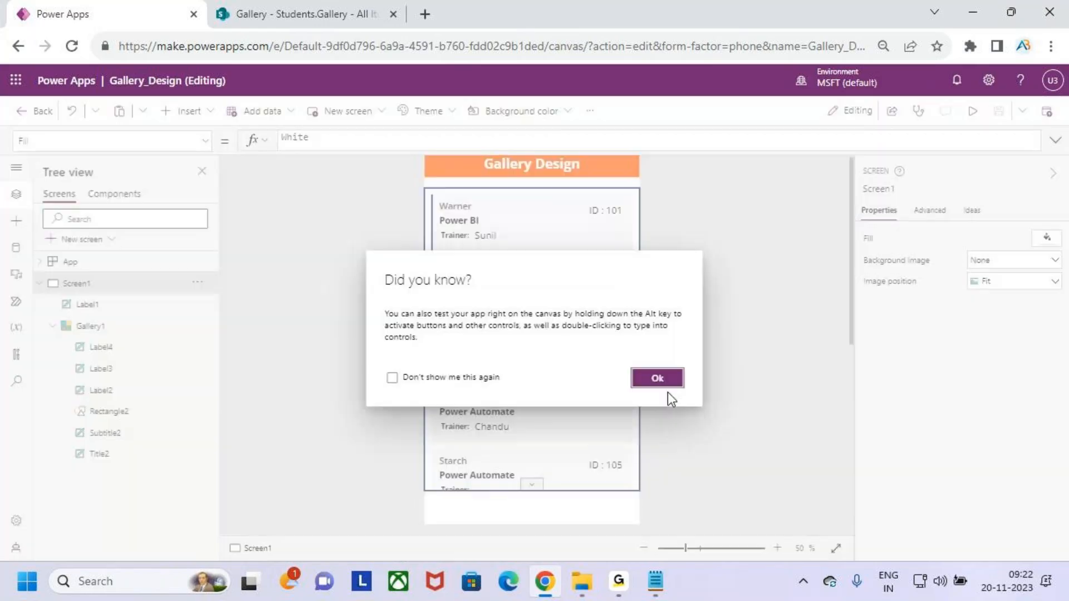
left_click(657, 378)
Move the ID label up to the card's top edge and make it semibold.
left_click(604, 214)
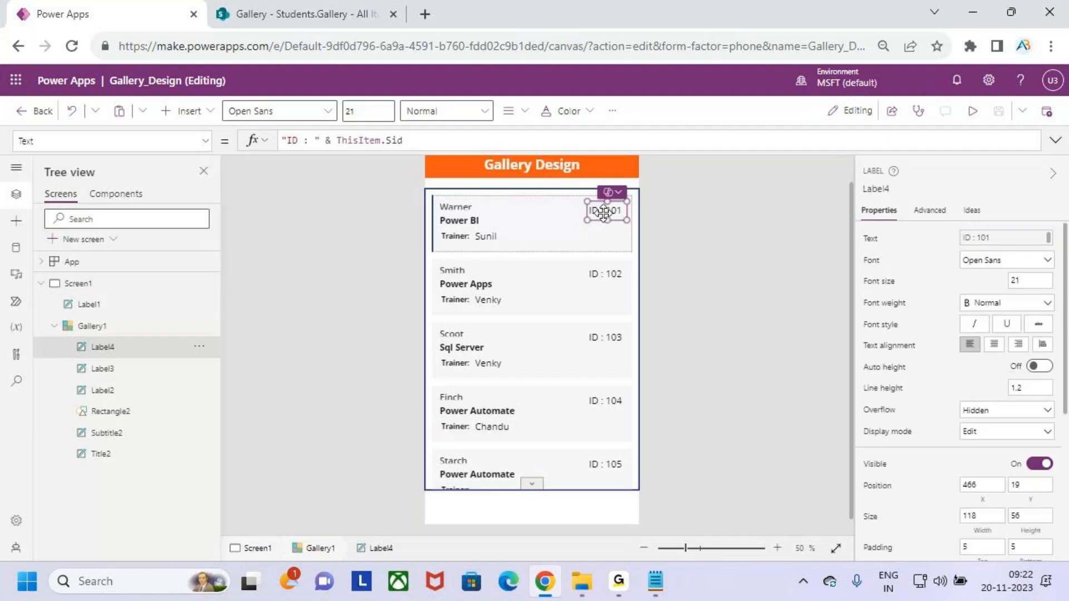
scroll(604, 213, "up", 7)
mouse_move(711, 303)
left_mouse_down()
mouse_move(709, 291)
mouse_move(718, 296)
left_mouse_up()
left_click(718, 296)
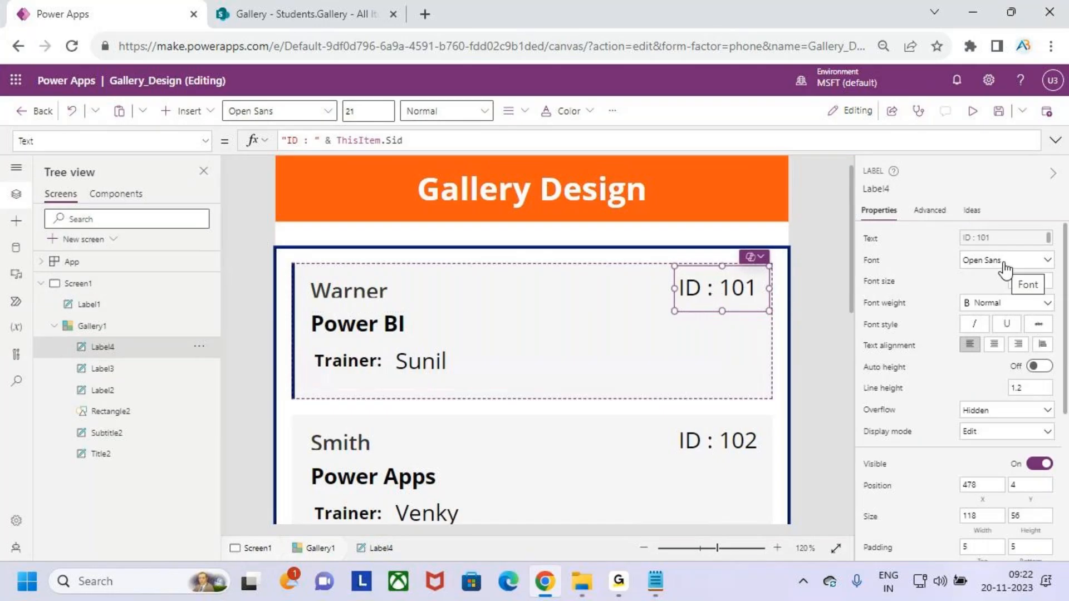
left_click(999, 305)
left_click(994, 336)
Preview the app and highlight the ID labels with on-screen annotations.
key("F5")
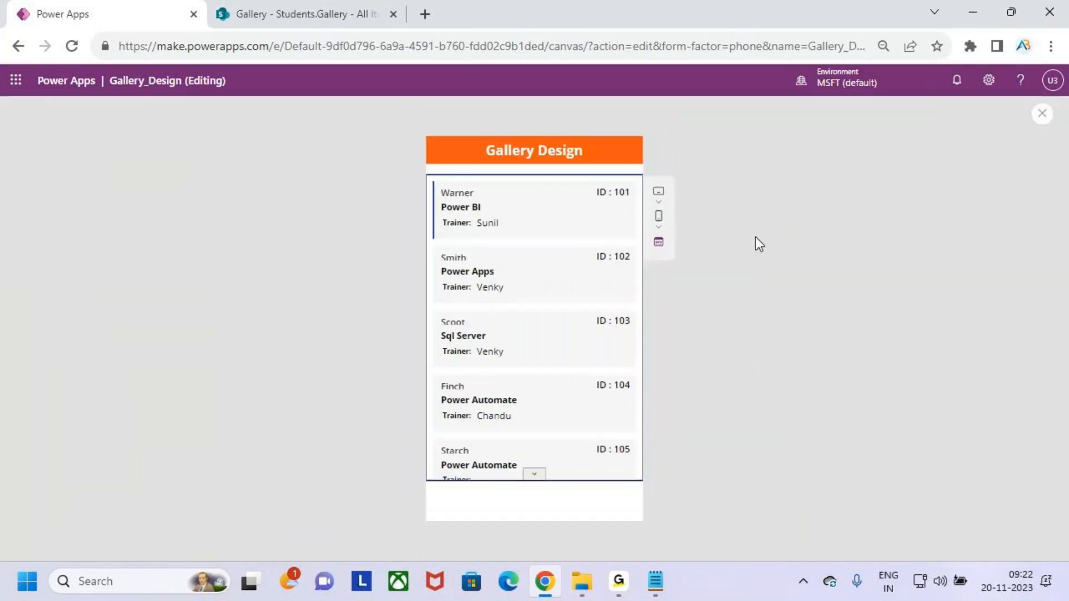
key("ctrl+2")
left_click_drag(594, 203, 612, 203)
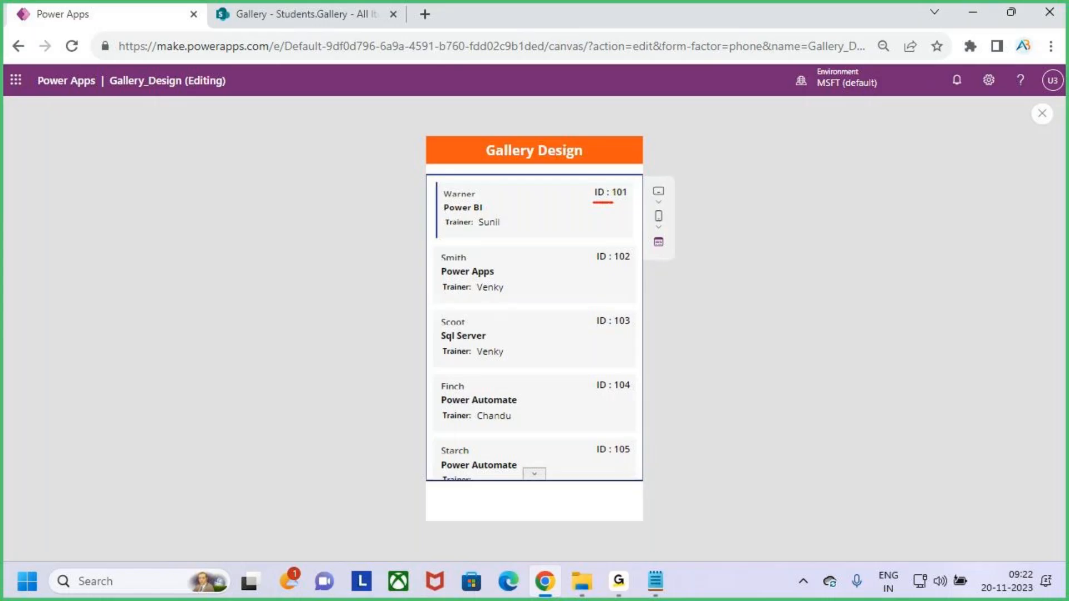
mouse_move(472, 195)
left_mouse_down()
mouse_move(511, 182)
mouse_move(510, 192)
left_mouse_up()
left_click_drag(479, 229, 509, 229)
key("Escape")
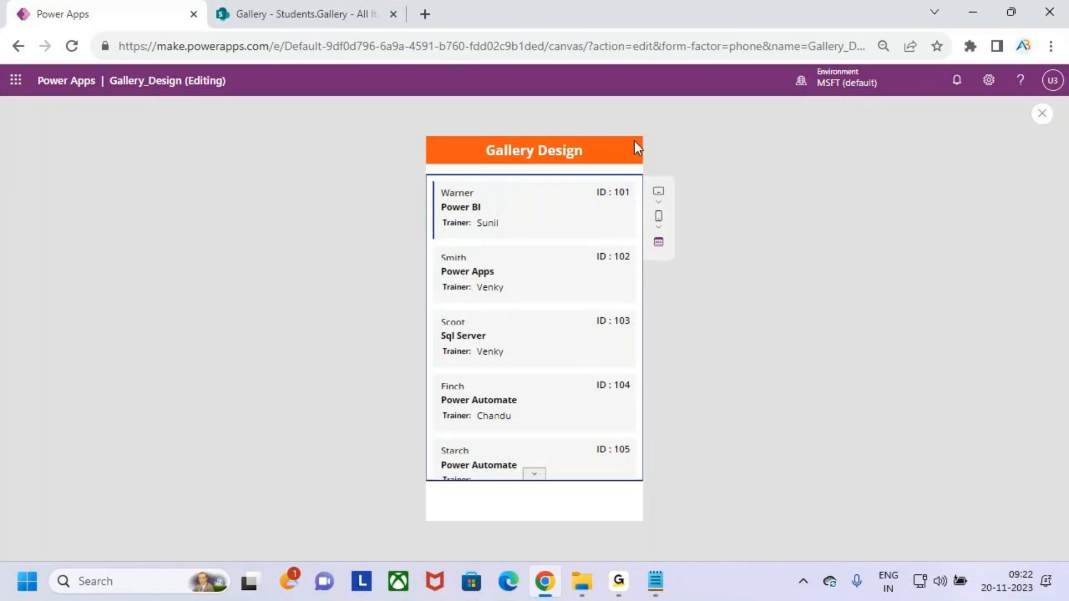
Annotate more card details, then open the Students.Gallery SharePoint tab.
key("ctrl+2")
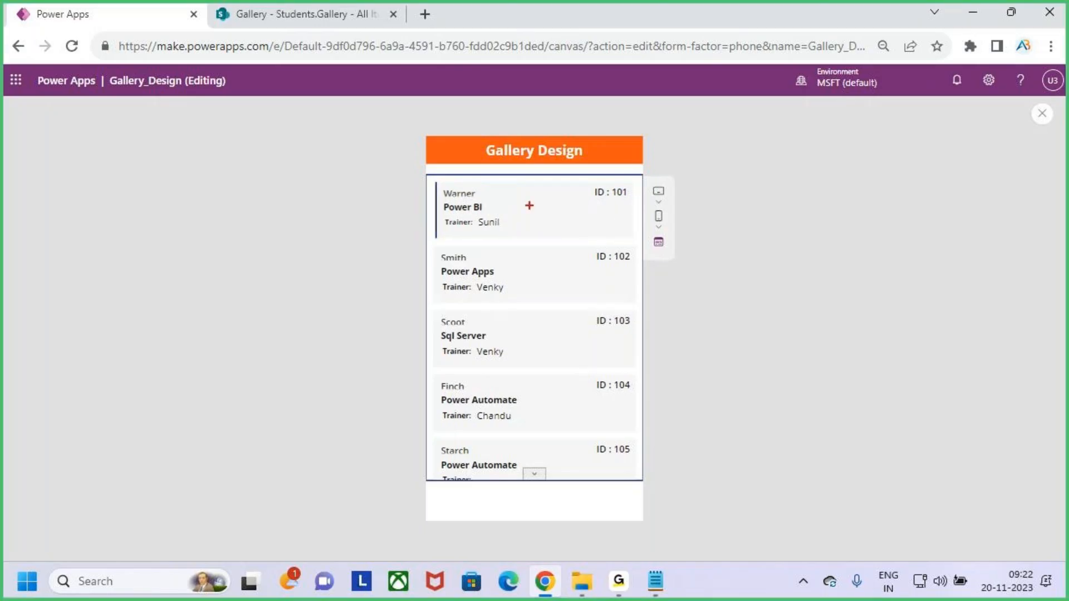
left_click_drag(508, 191, 583, 213)
left_click_drag(449, 212, 474, 212)
left_click_drag(539, 173, 542, 191)
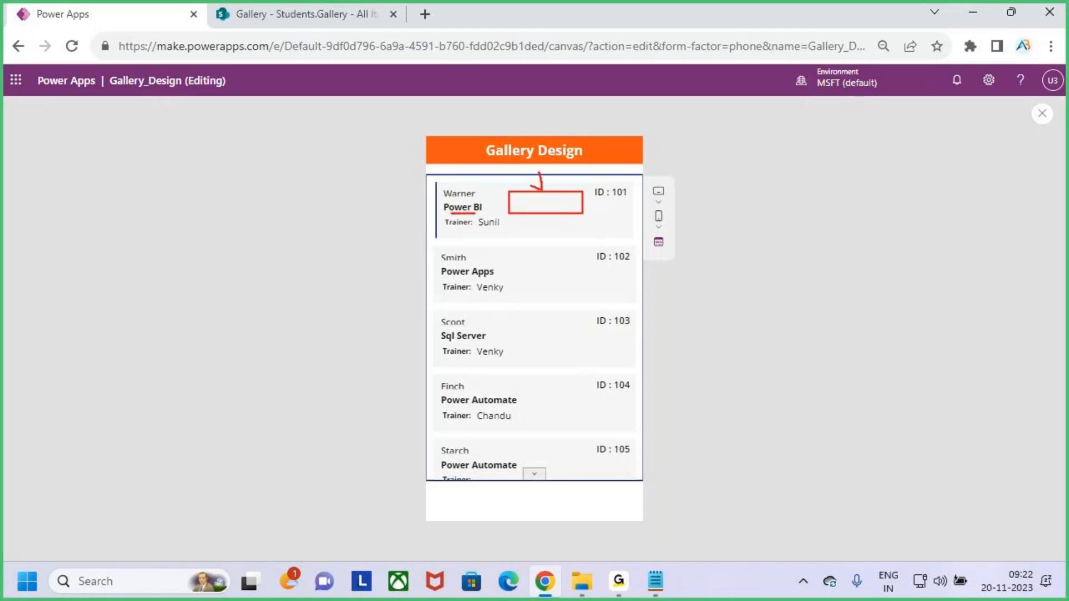
key("Escape")
left_click(320, 10)
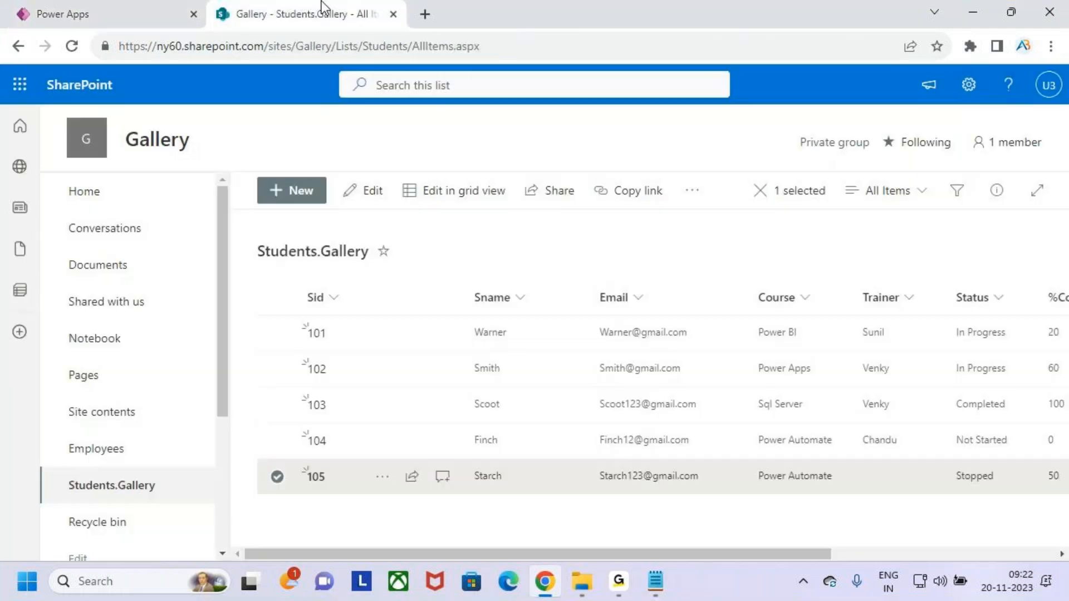
Review the Status column options, clear the row 105 selection, and return to Gallery_Design.
left_click(983, 303)
left_click(994, 265)
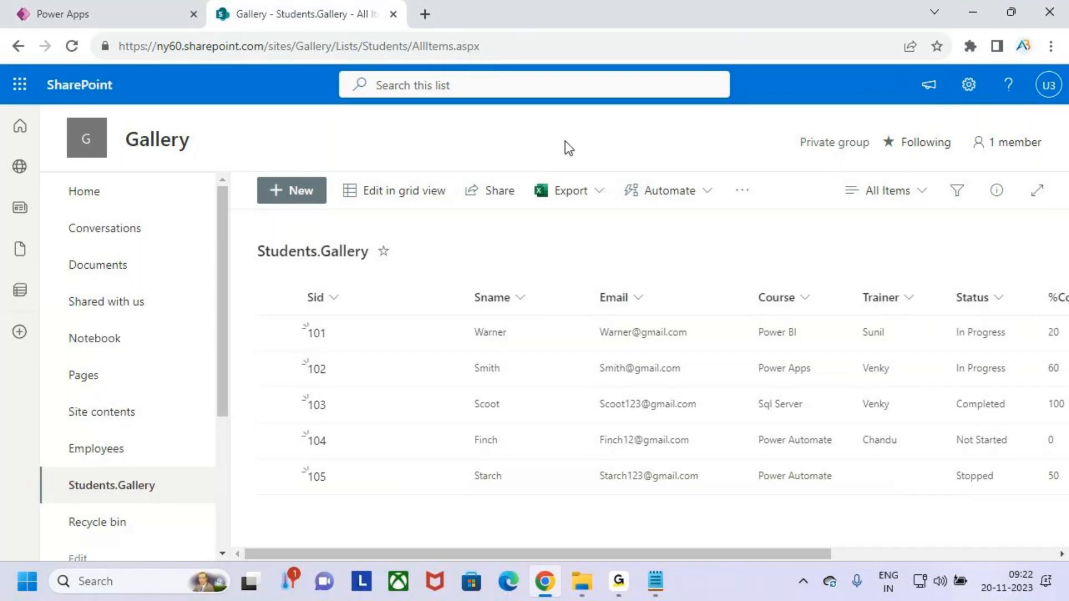
left_click(106, 9)
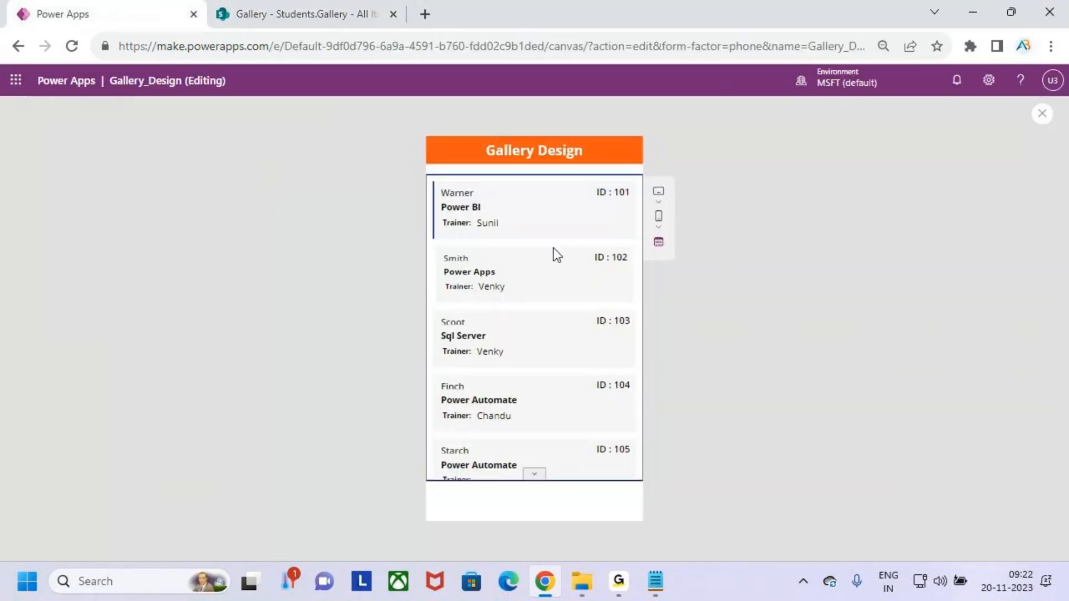
Highlight the student names and ID labels in the preview with on-screen annotations.
key("ctrl+2")
left_click_drag(440, 216, 461, 215)
left_click_drag(446, 283, 472, 283)
key("Escape")
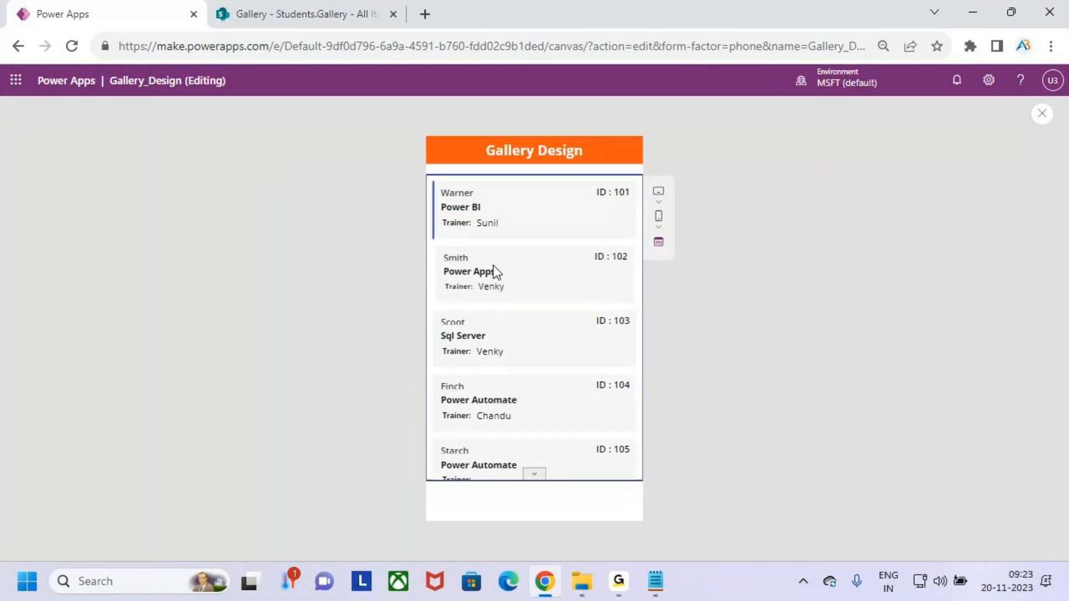
key("ctrl+2")
mouse_move(514, 193)
left_mouse_down()
mouse_move(526, 208)
mouse_move(578, 213)
left_mouse_up()
key("Escape")
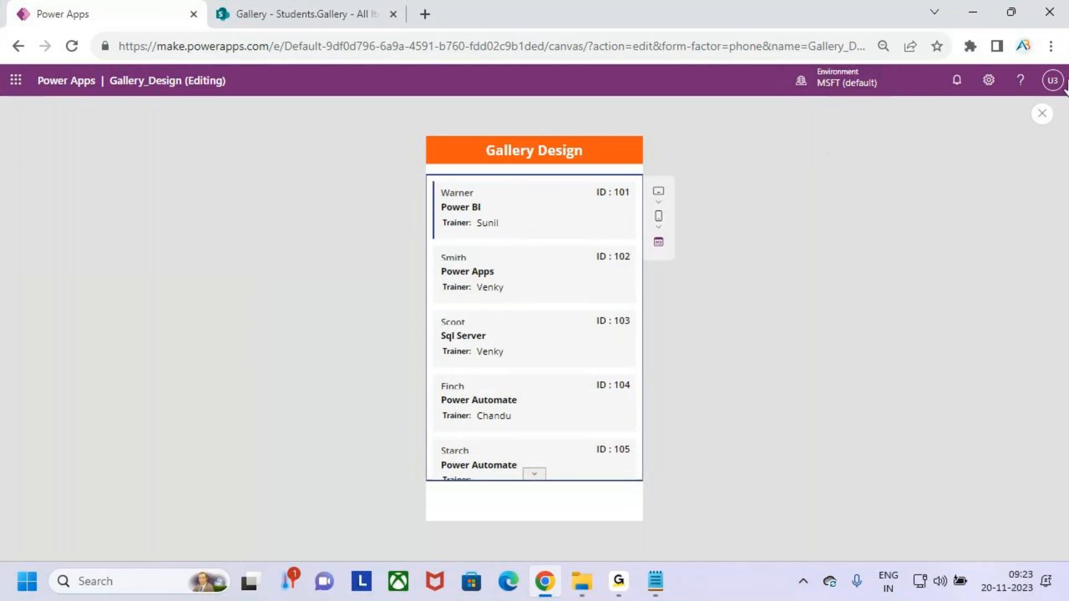
Close the preview and select Gallery1's item template to insert a control.
left_click(1042, 113)
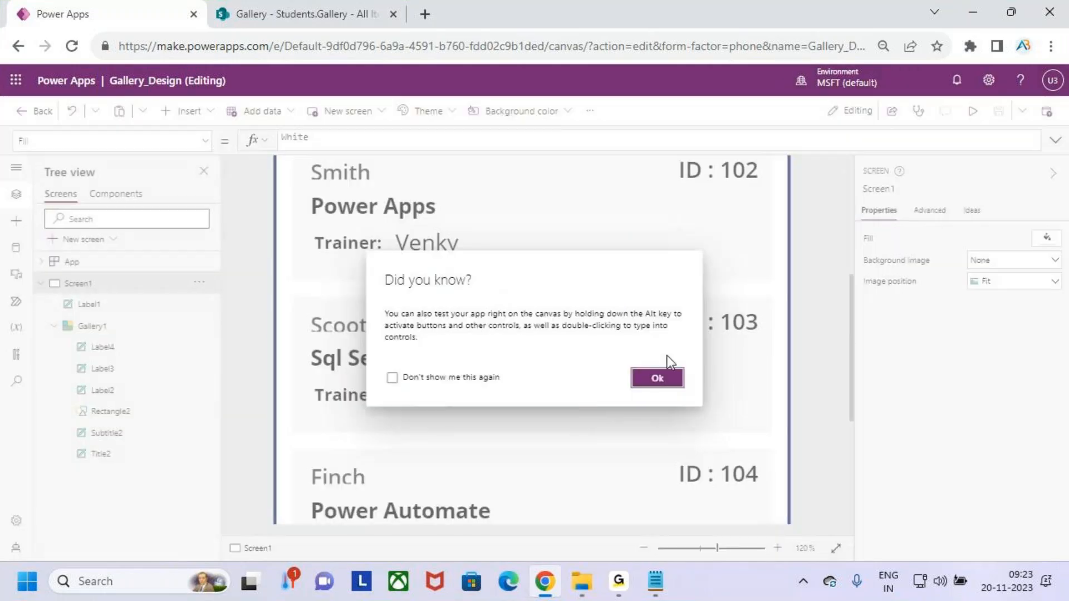
left_click(643, 374)
scroll(612, 346, "down", 7)
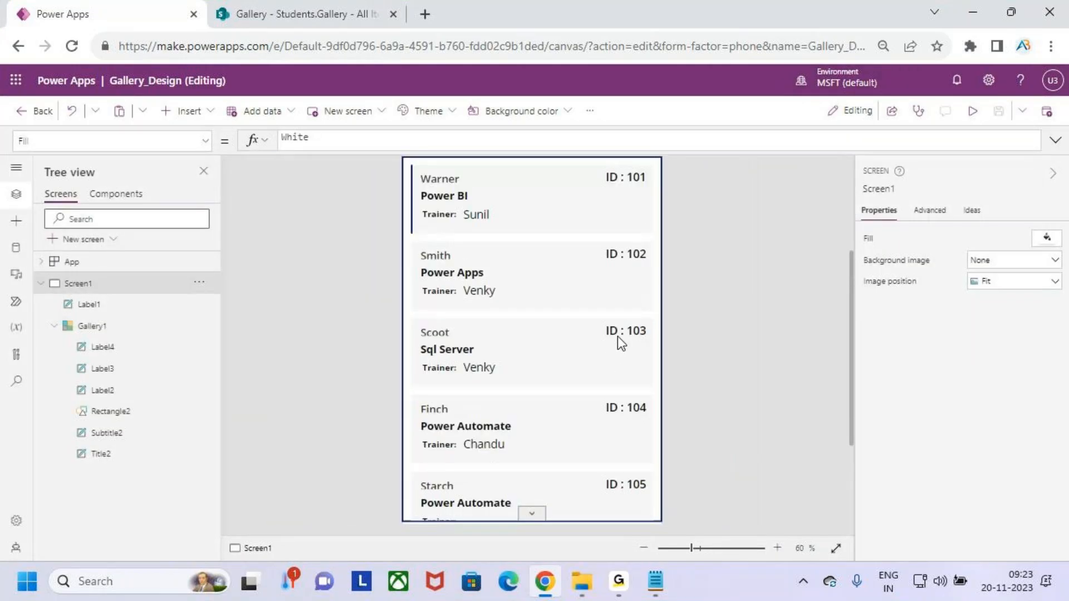
left_click(617, 336)
left_click(434, 201)
left_click(186, 112)
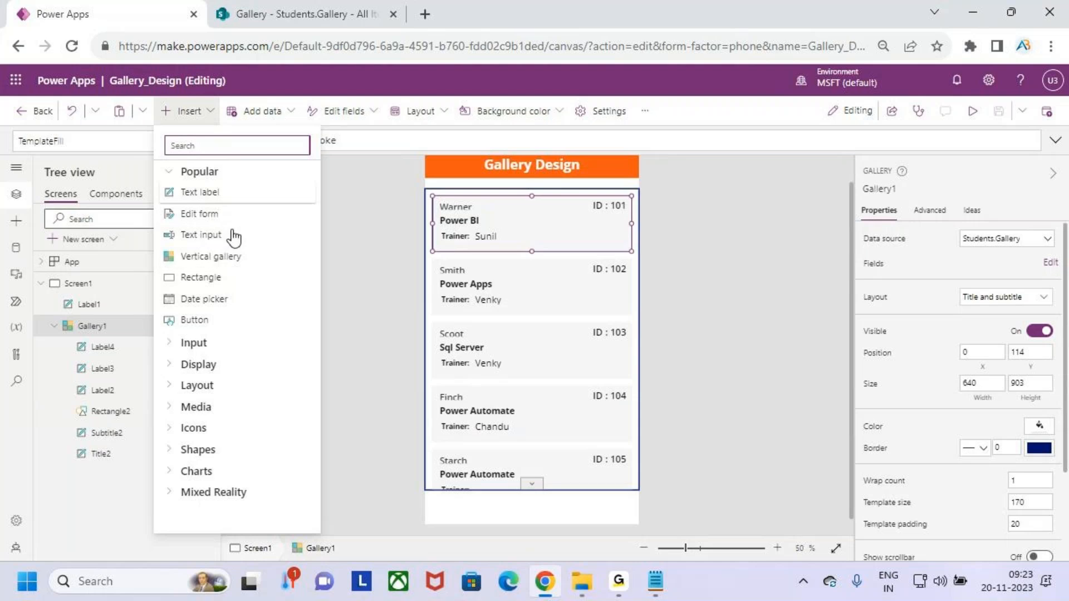
Insert a button beside the course name, sized 214×52 at X 264, Y 55.
left_click(228, 322)
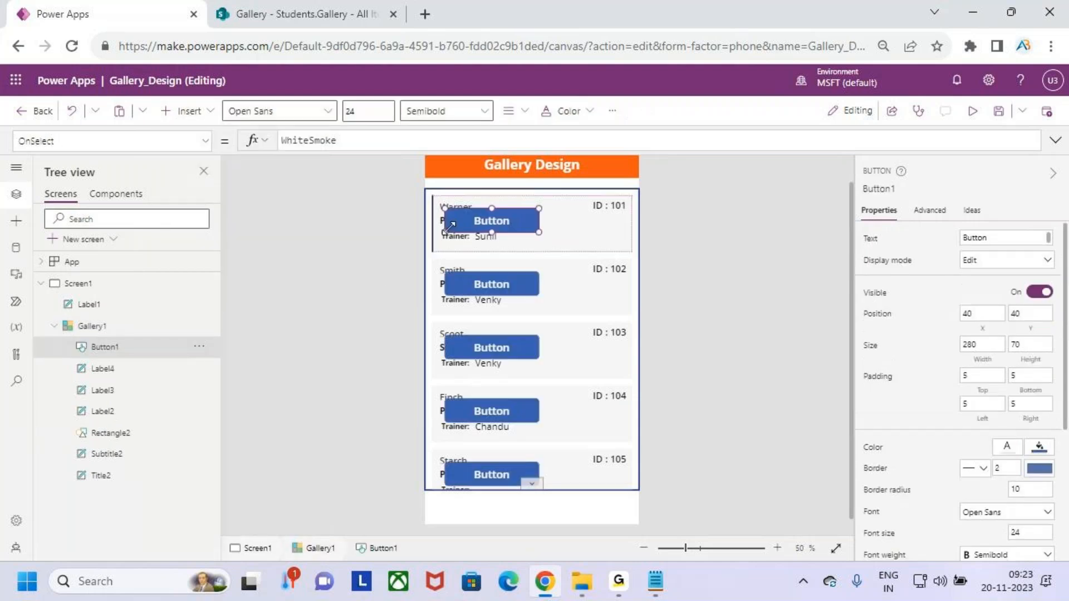
left_click_drag(480, 221, 527, 215)
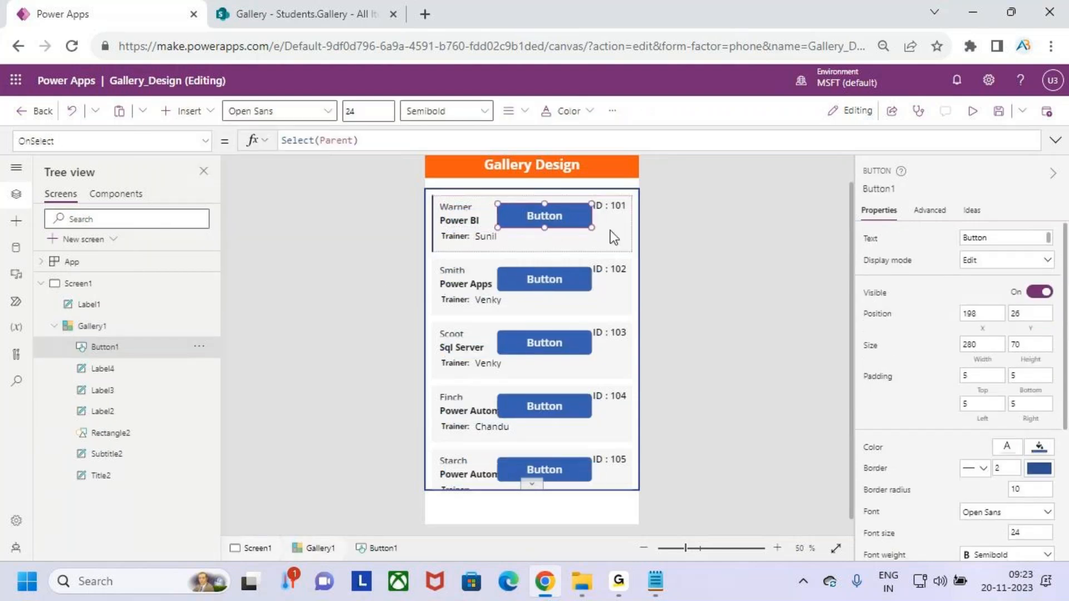
left_click_drag(590, 228, 549, 221)
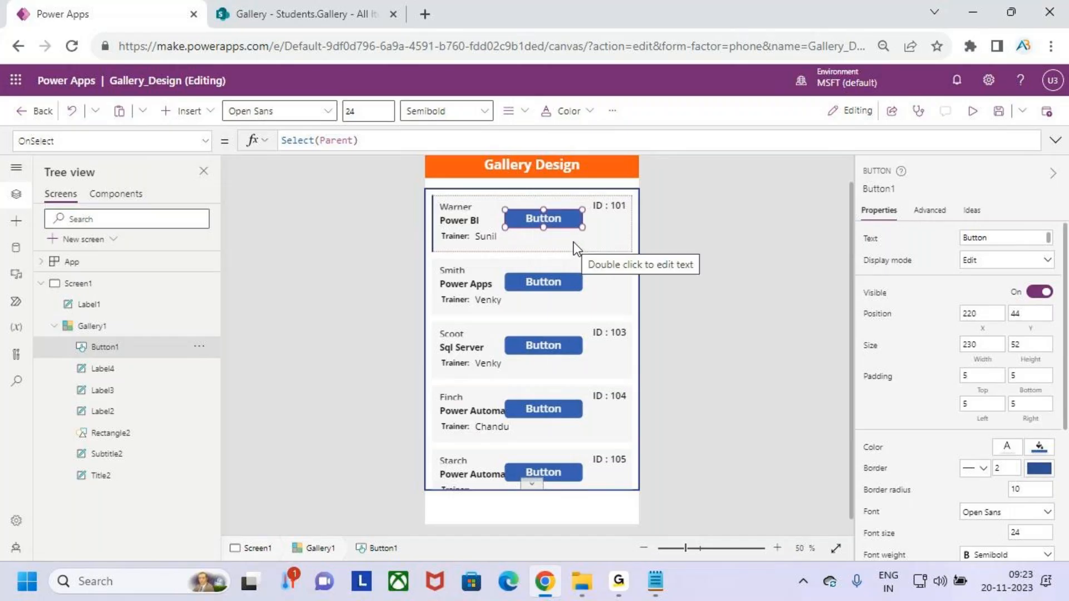
left_click_drag(531, 217, 509, 217)
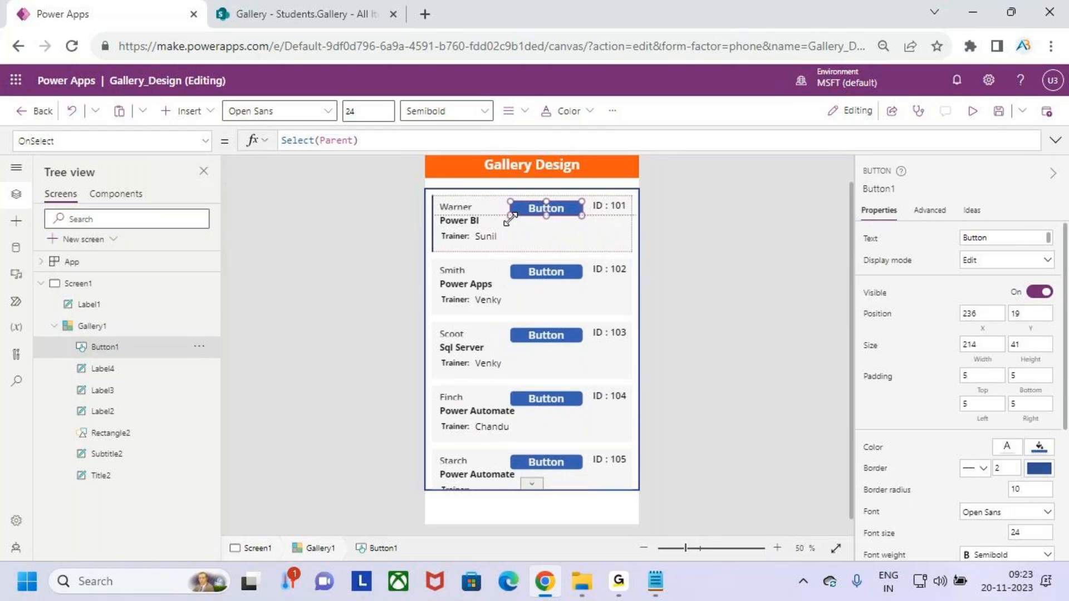
left_click(551, 208)
left_click_drag(553, 210, 559, 221)
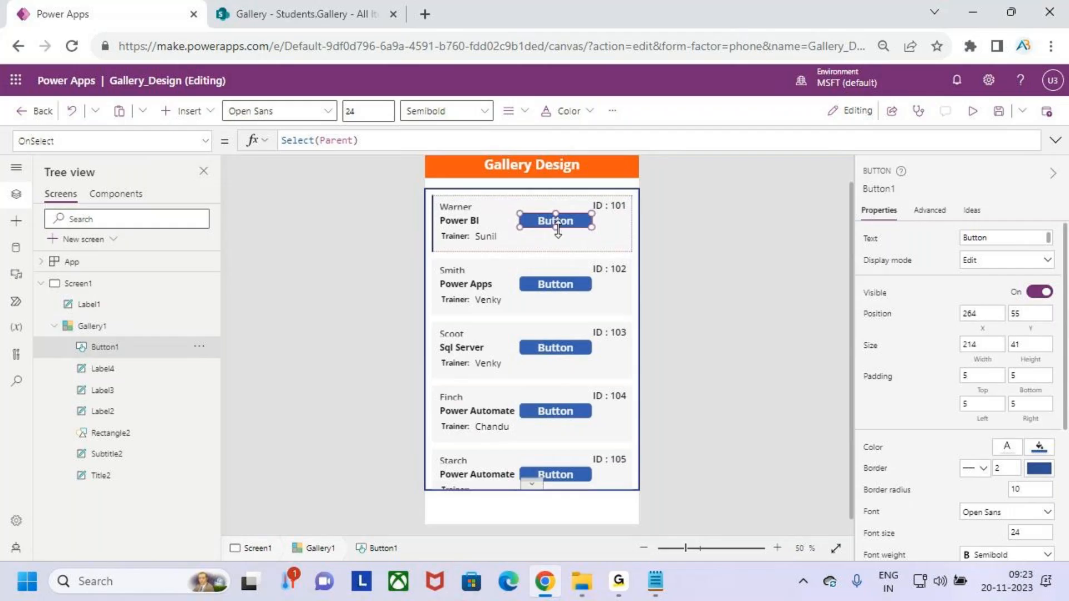
left_click_drag(557, 228, 559, 229)
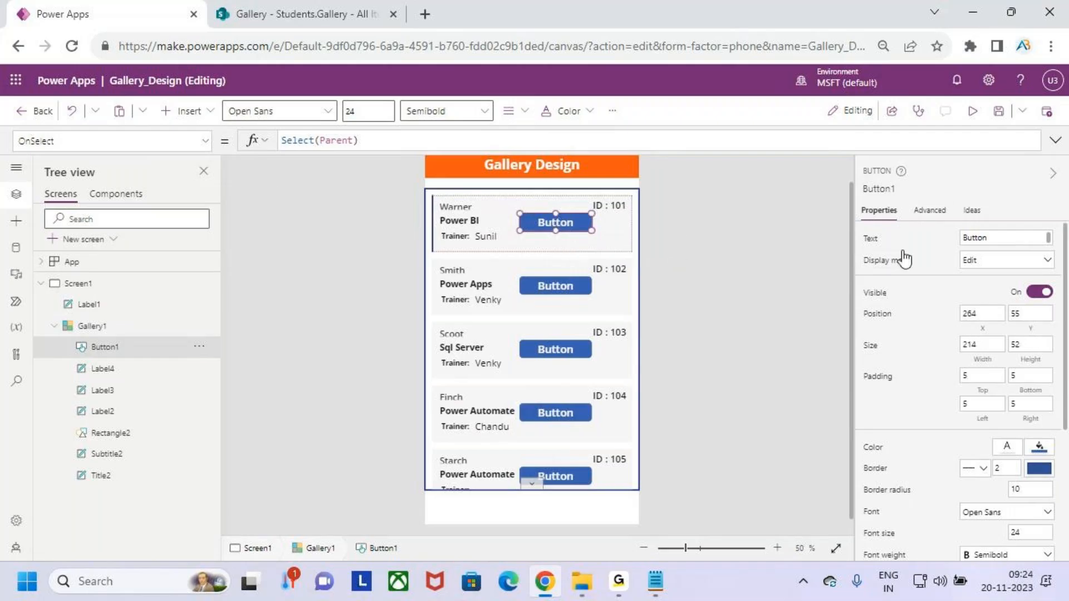
Set the button's Text to ThisItem.Status.Value and highlight the resulting status on screen.
left_click(871, 245)
left_click_drag(350, 141, 254, 146)
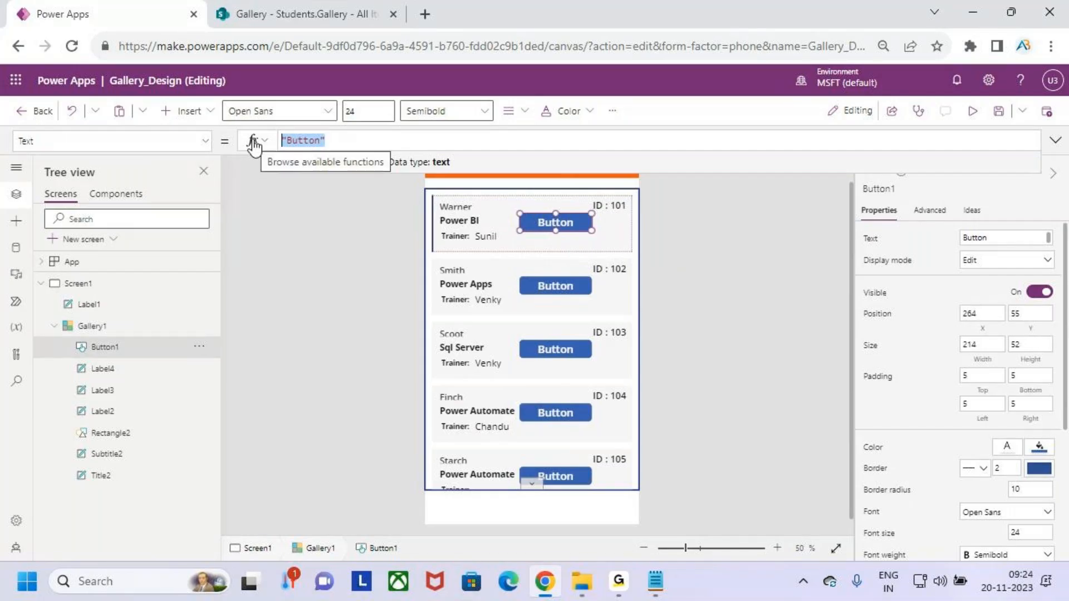
type("THIS")
key("Down")
key("Down")
key("Down")
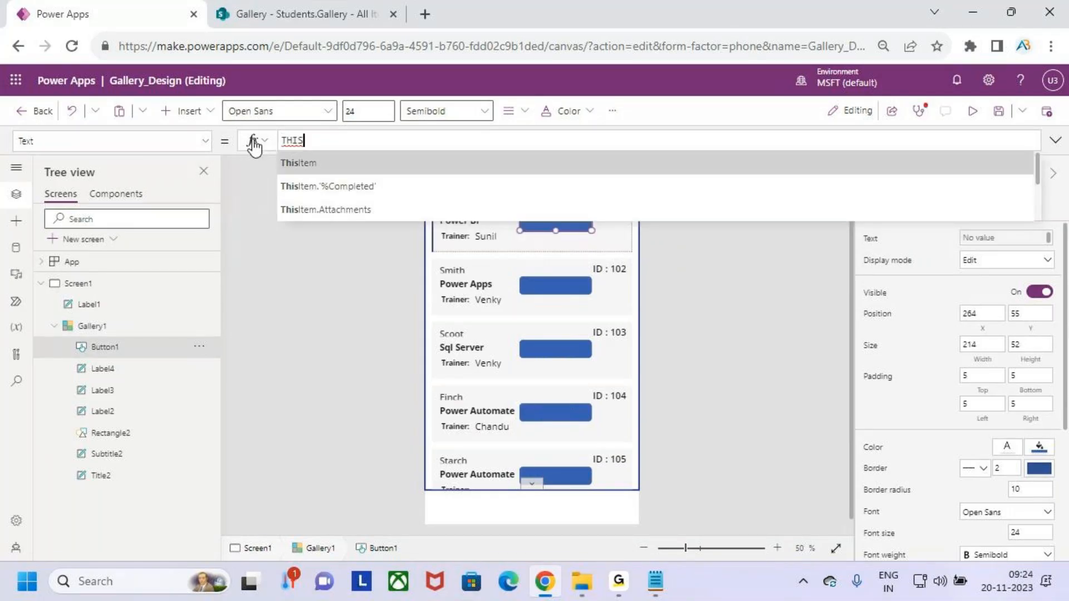
key("Up")
key("Up")
key("Tab")
type(".STA")
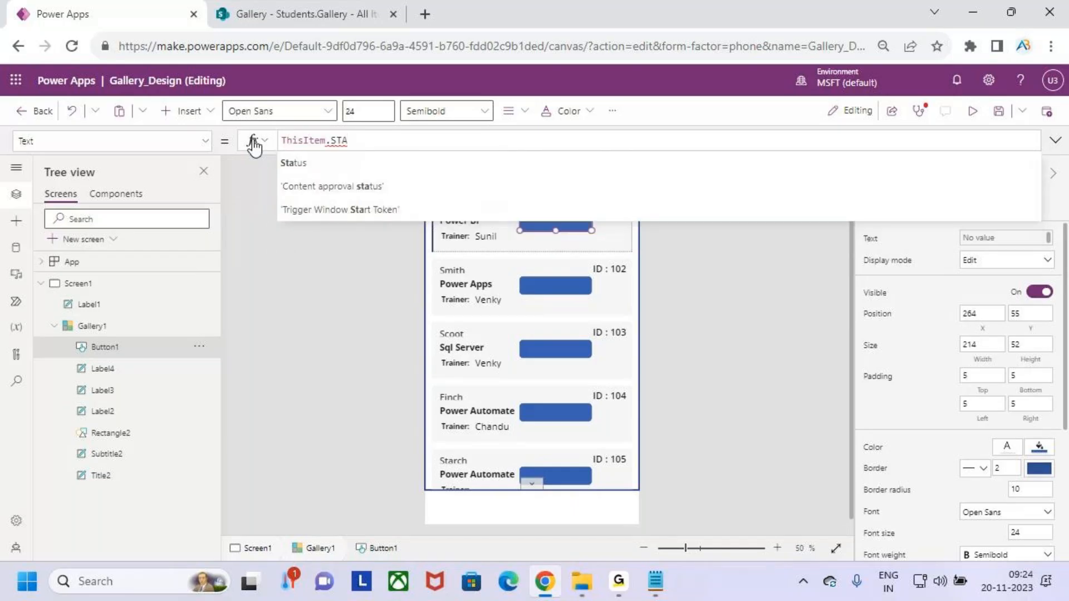
key("Tab")
type(".VALUE")
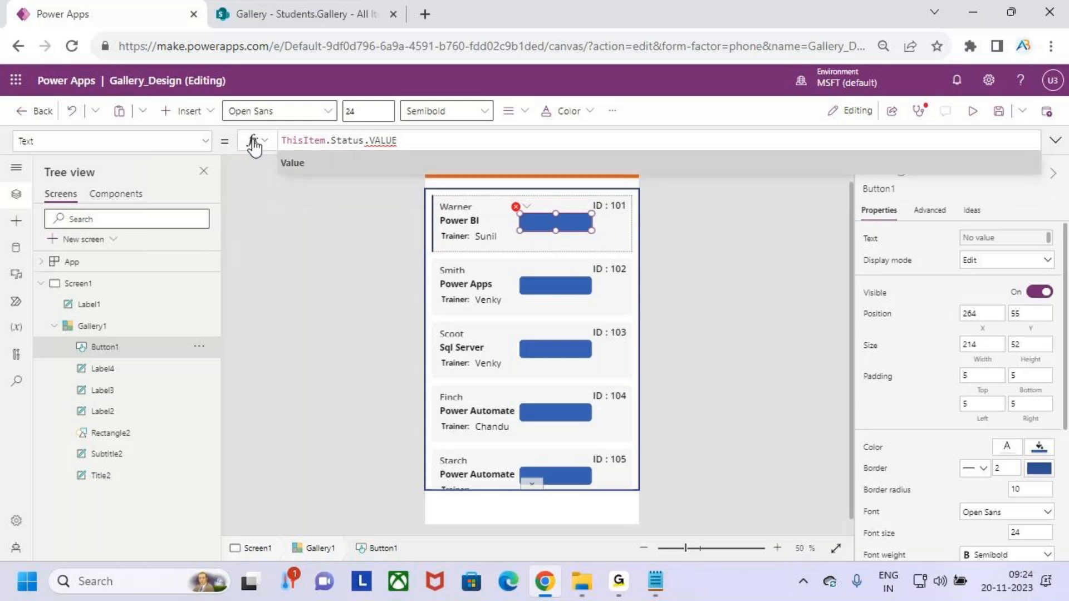
key("Tab")
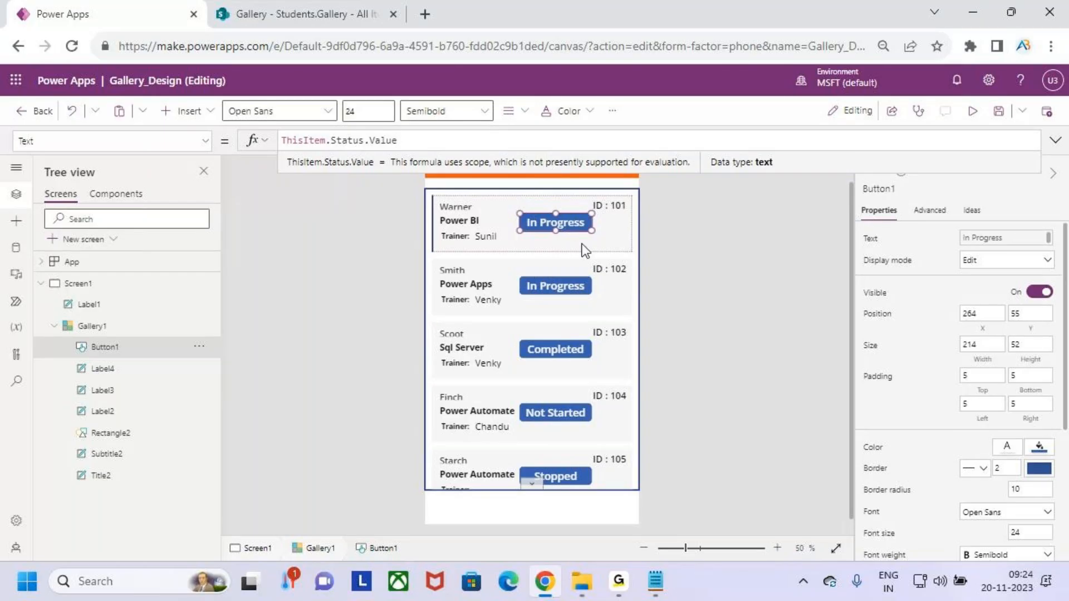
key("ctrl+2")
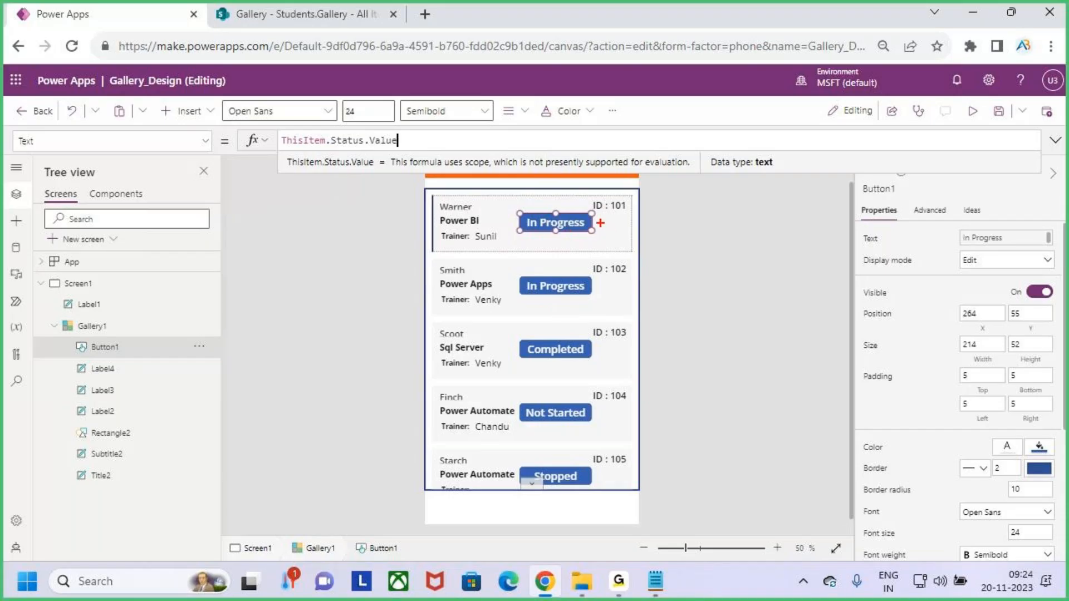
left_click_drag(597, 225, 616, 221)
Annotate the status buttons on screen to point out their shared blue fill.
left_click_drag(626, 214, 642, 252)
mouse_move(601, 348)
left_mouse_down()
mouse_move(643, 357)
mouse_move(660, 374)
left_mouse_up()
left_click_drag(602, 475, 652, 470)
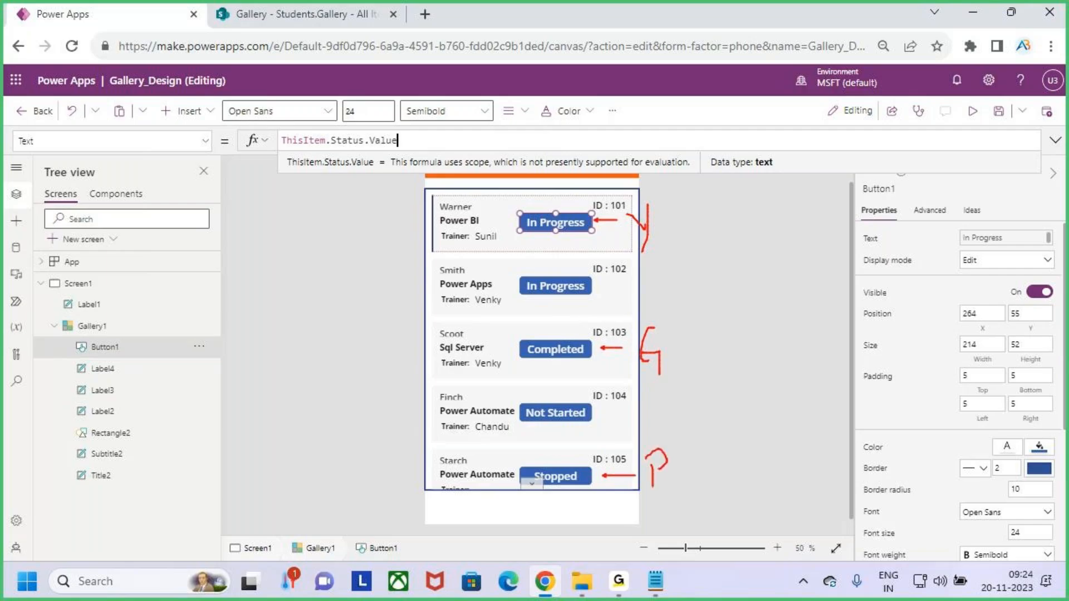
key("Escape")
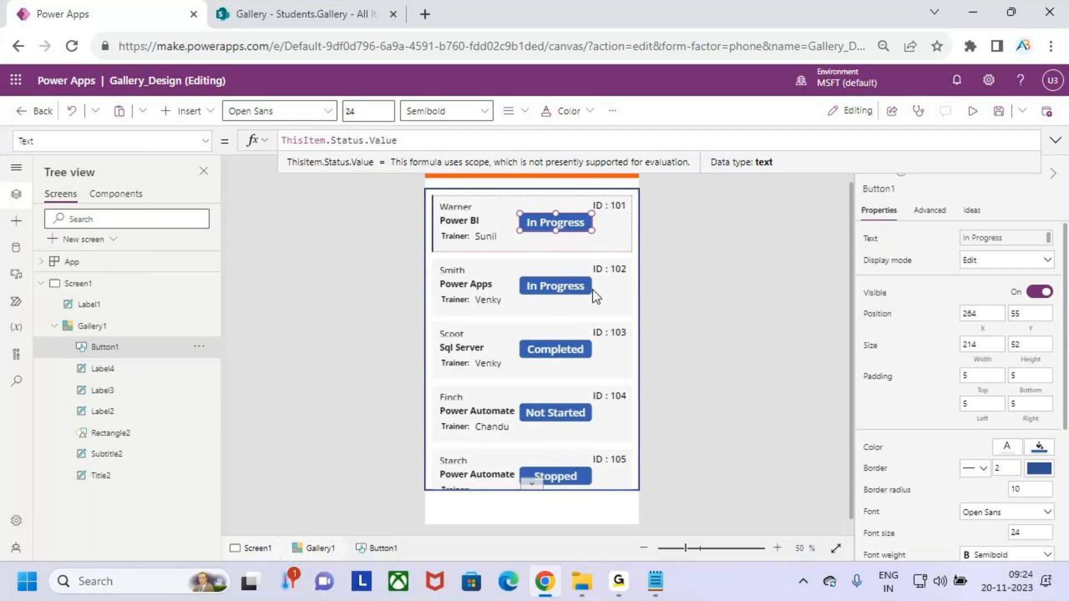
Select Button1's Fill formula RGBA(56, 96, 178, 1) in the formula bar.
left_click(206, 142)
scroll(111, 239, "down", 3)
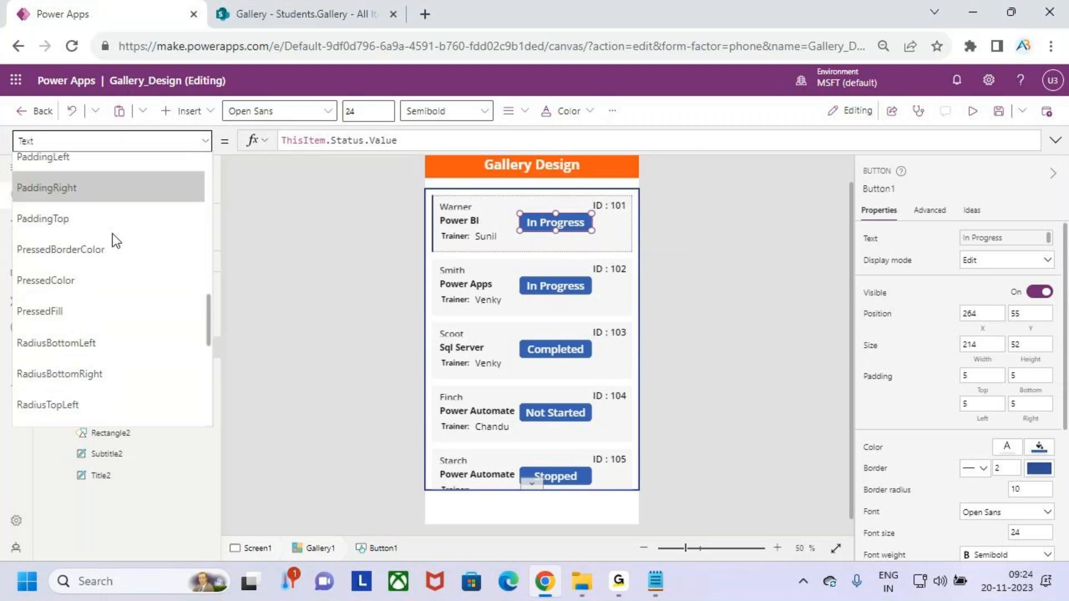
scroll(111, 250, "up", 6)
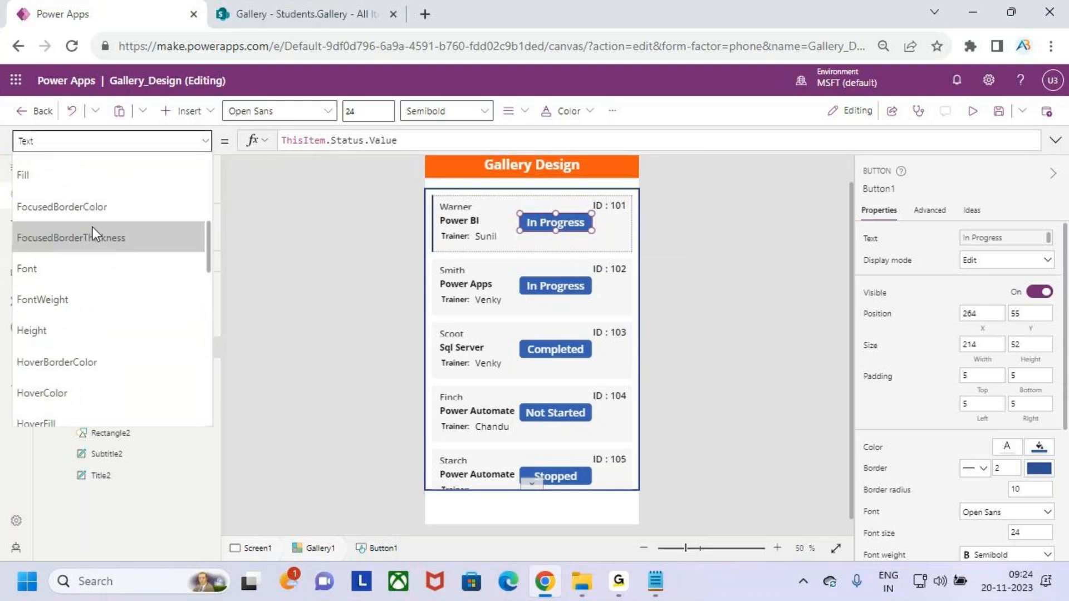
left_click(81, 188)
left_click_drag(396, 140, 277, 147)
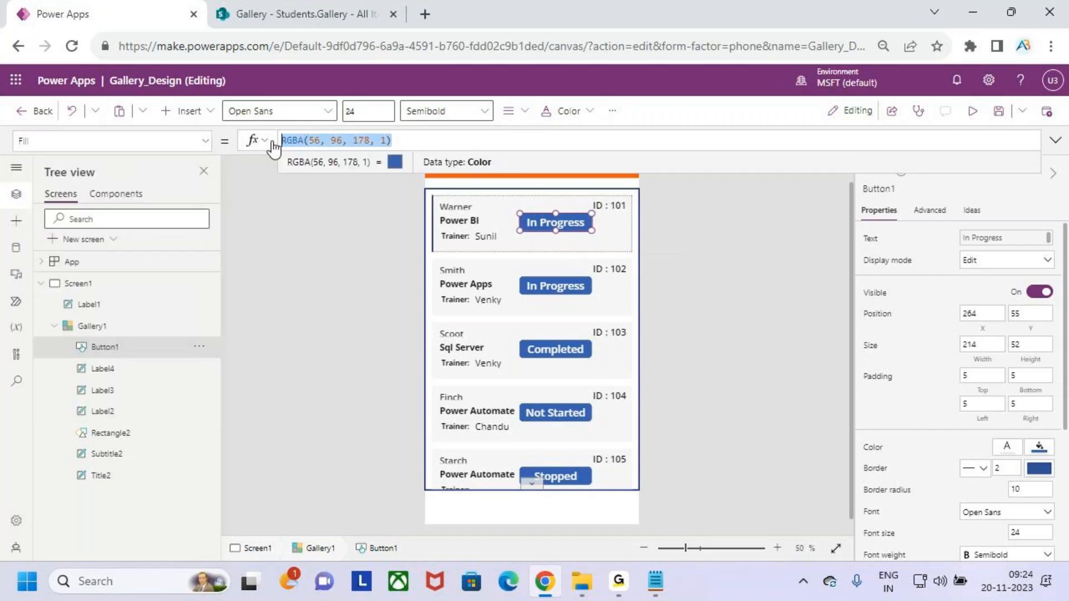
Replace Button1's Fill with Switch(ThisItem.Status.Value, using IntelliSense completions.
key("BackSpace")
type("SWITH")
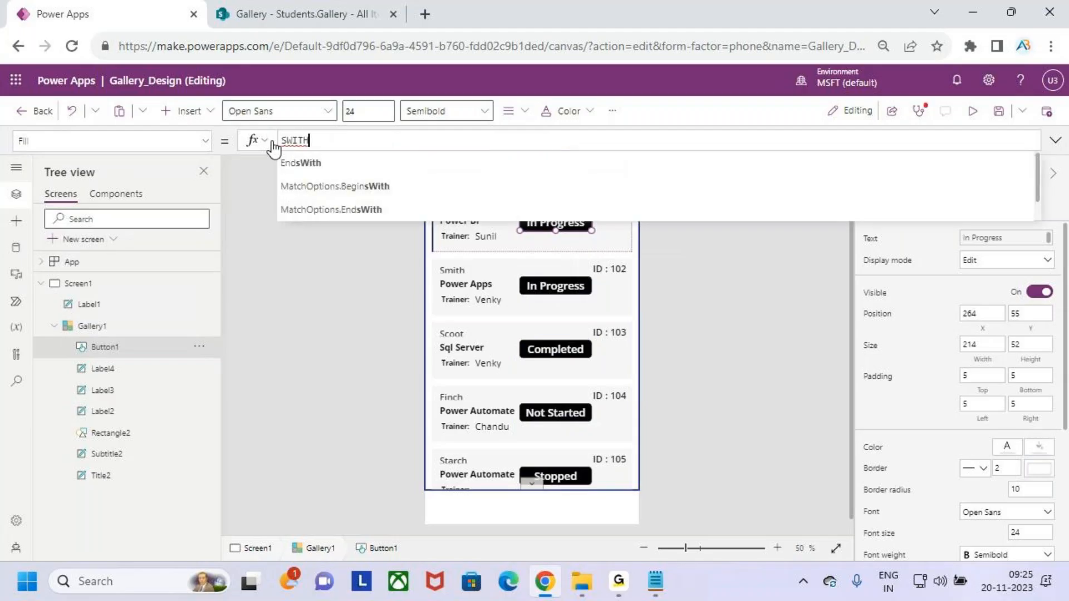
key("BackSpace")
key("Tab")
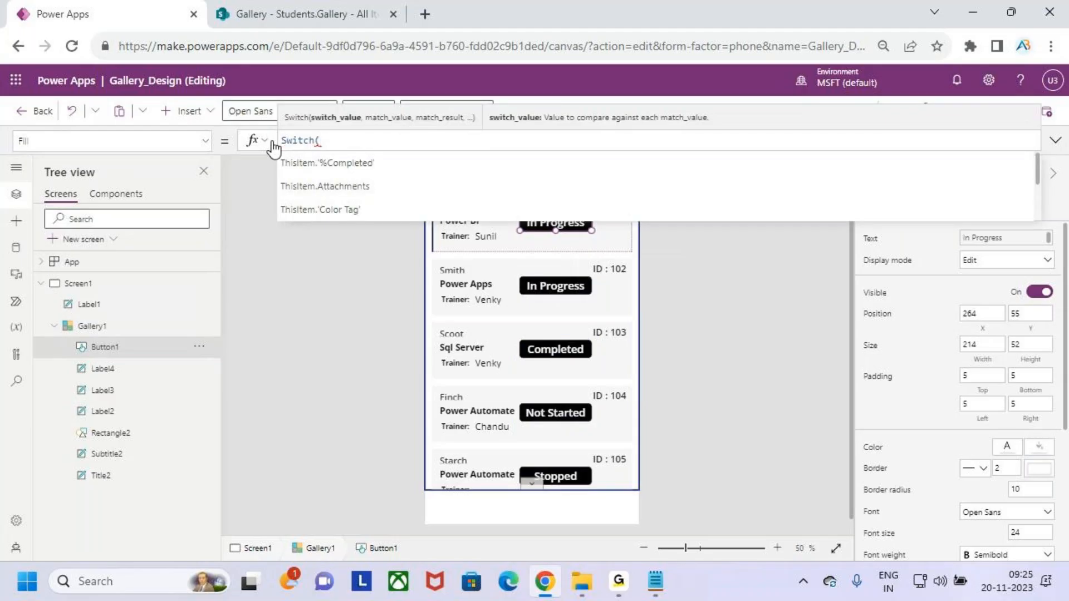
type("THIS")
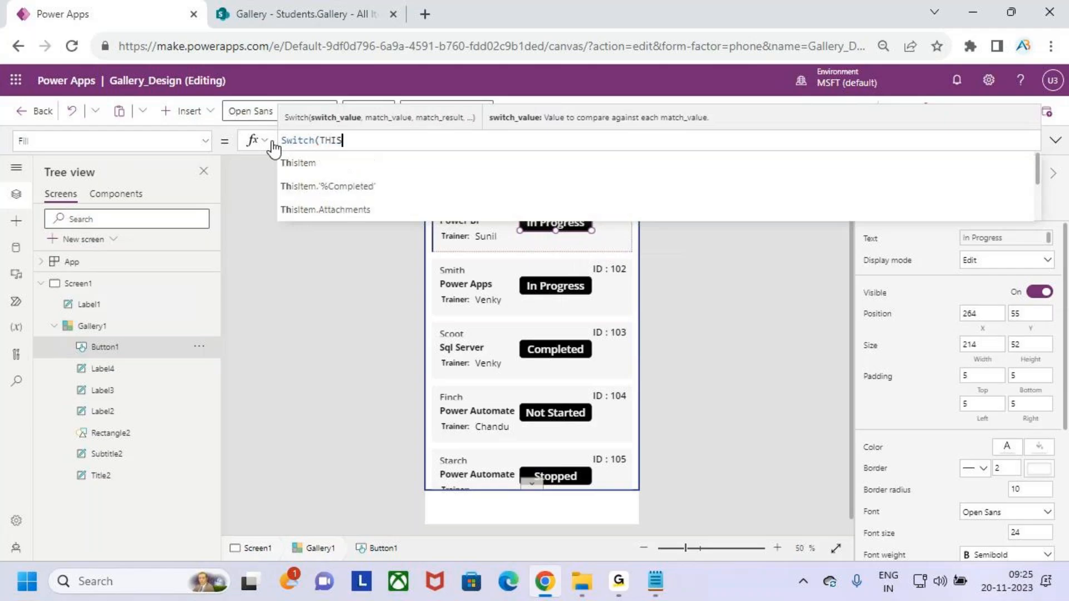
key("Tab")
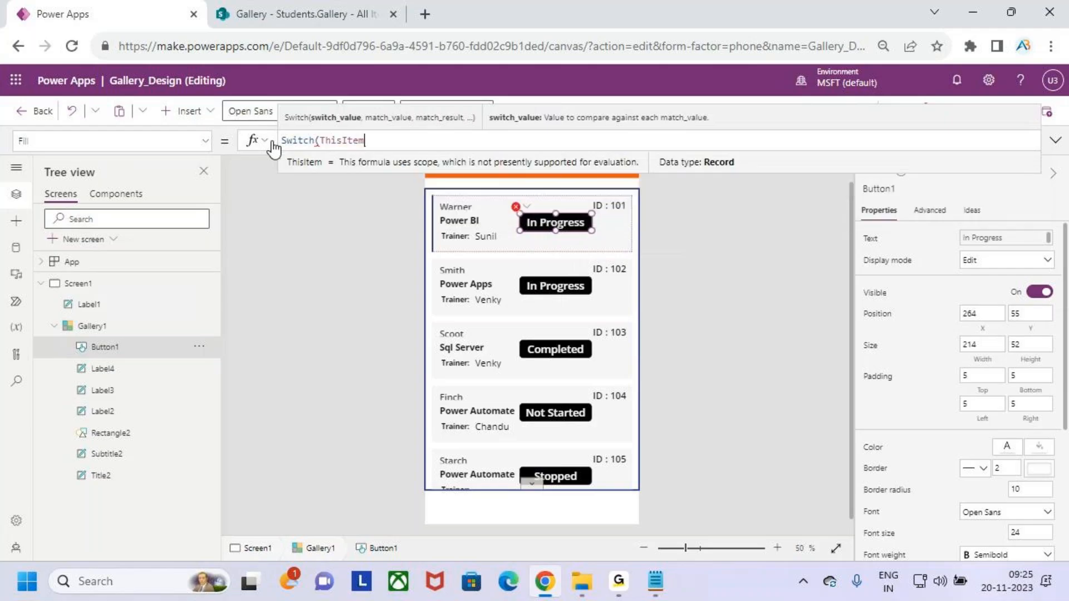
type(".STA")
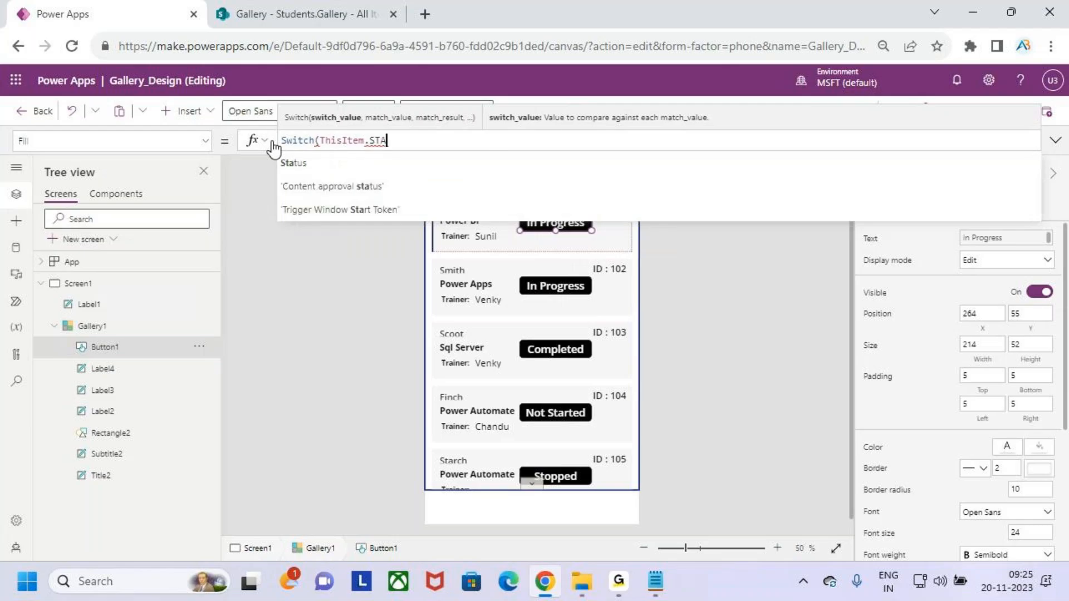
key("Tab")
type(".V")
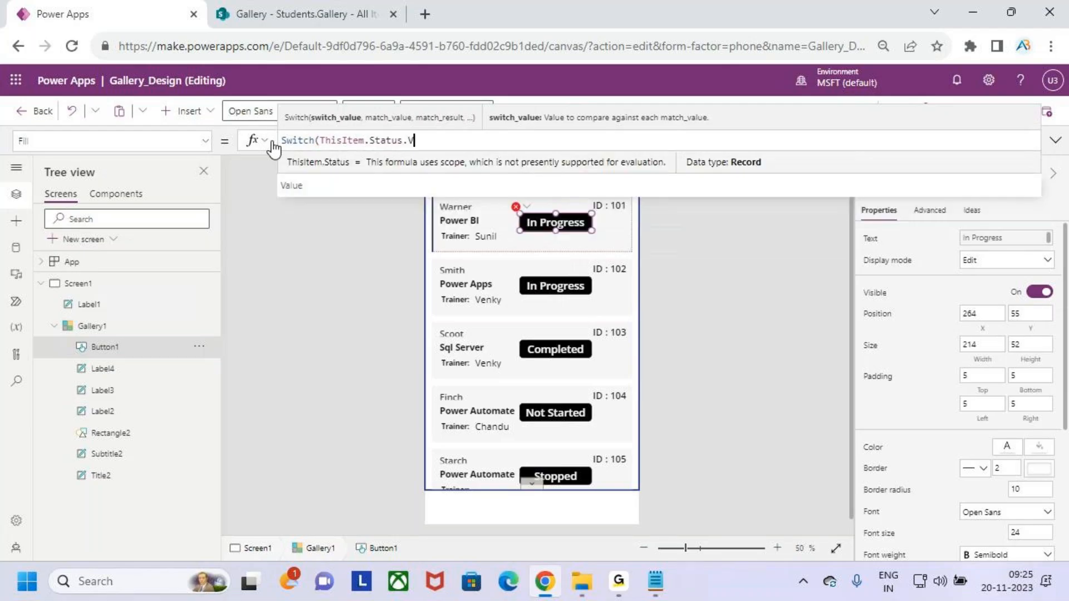
type("A")
key("Tab")
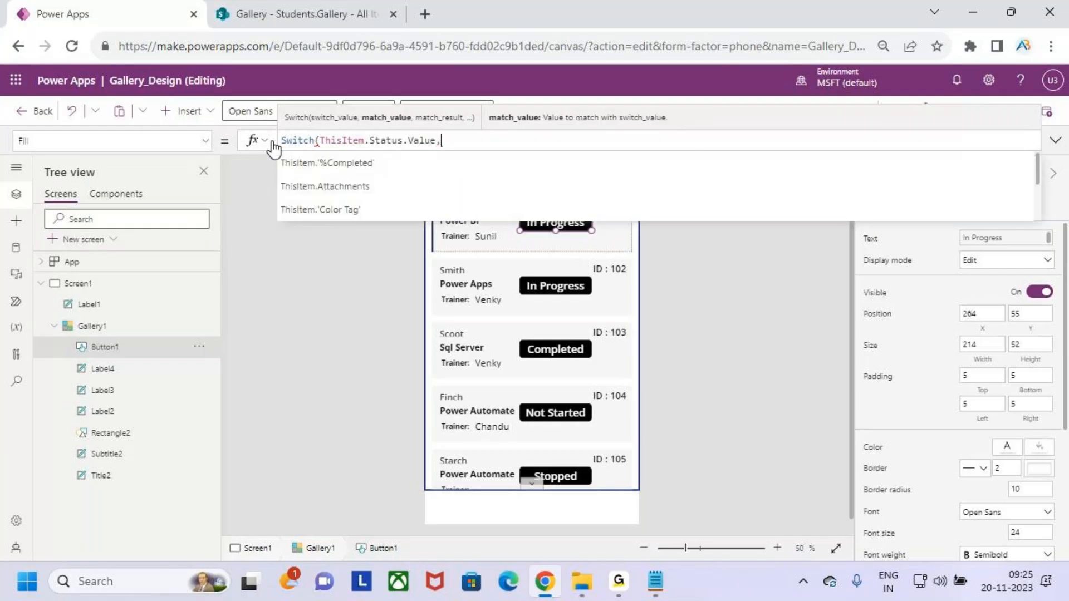
Map "Completed" to Color.Yellow and begin the "In Progress" case with Color.
type(",\"\"")
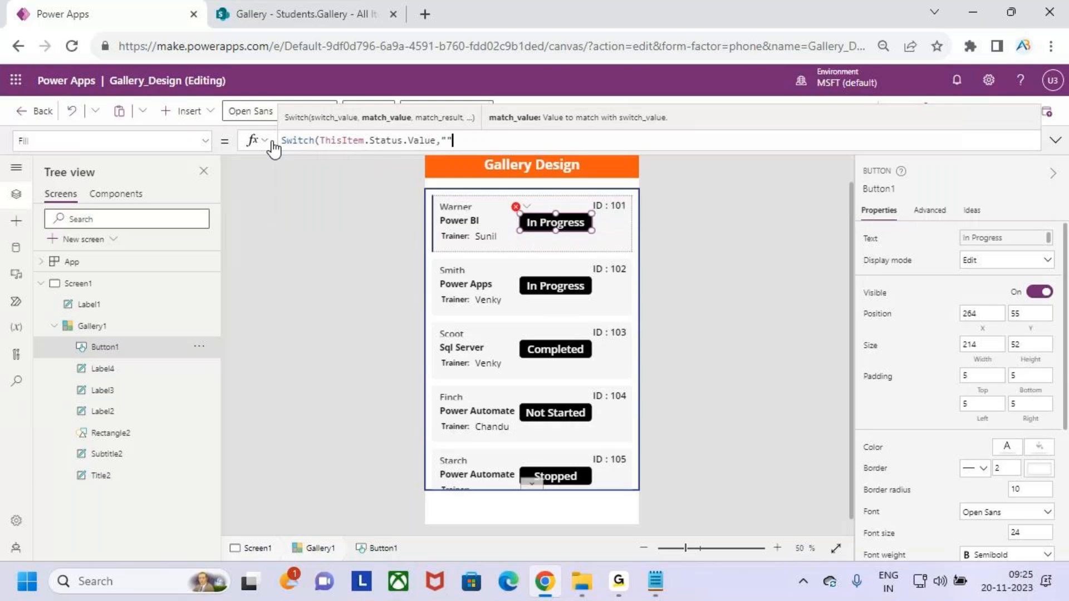
type("cOMPLE")
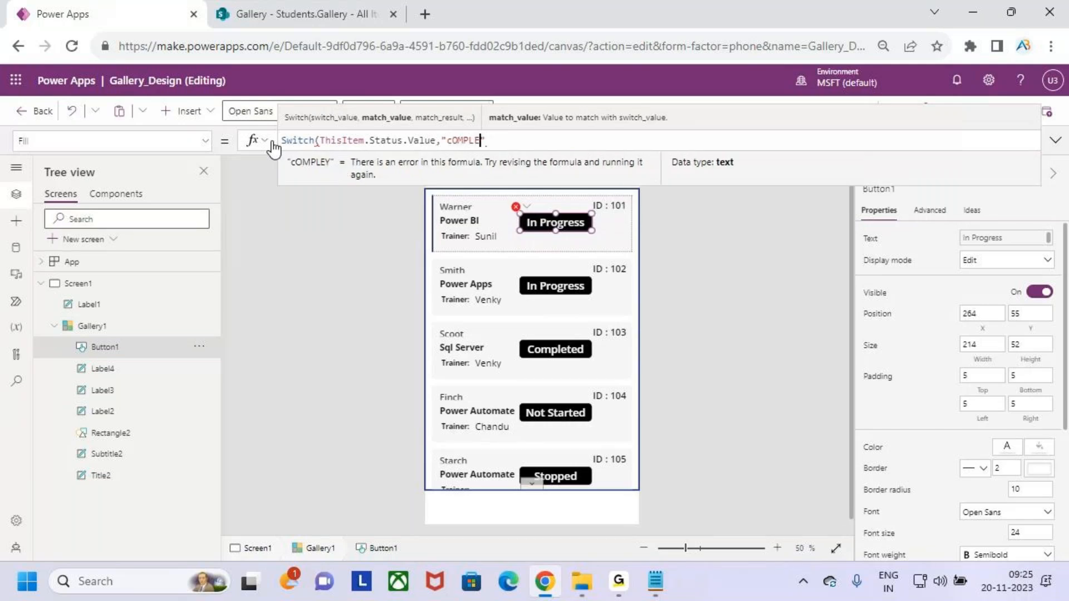
type("TED")
key("BackSpace")
key("BackSpace")
key("BackSpace")
key("BackSpace")
key("BackSpace")
key("BackSpace")
key("BackSpace")
key("BackSpace")
key("BackSpace")
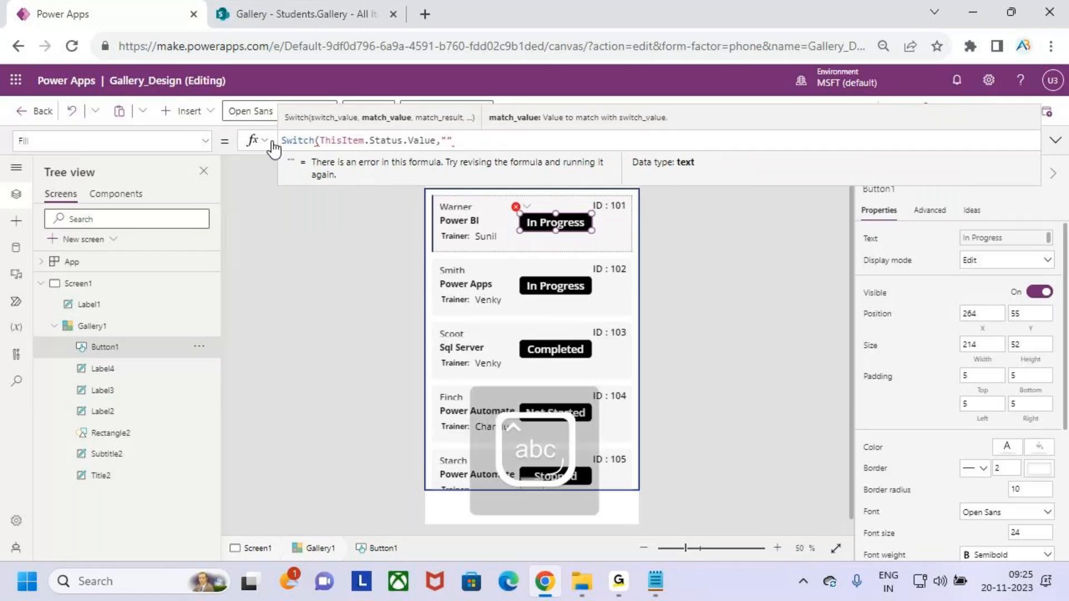
type("Completed")
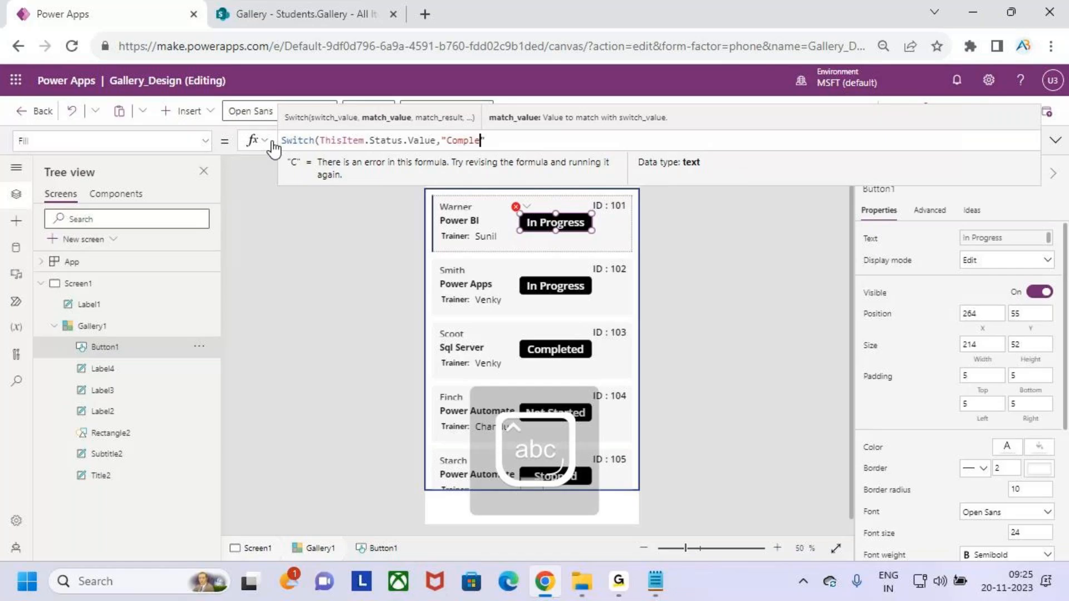
type(",")
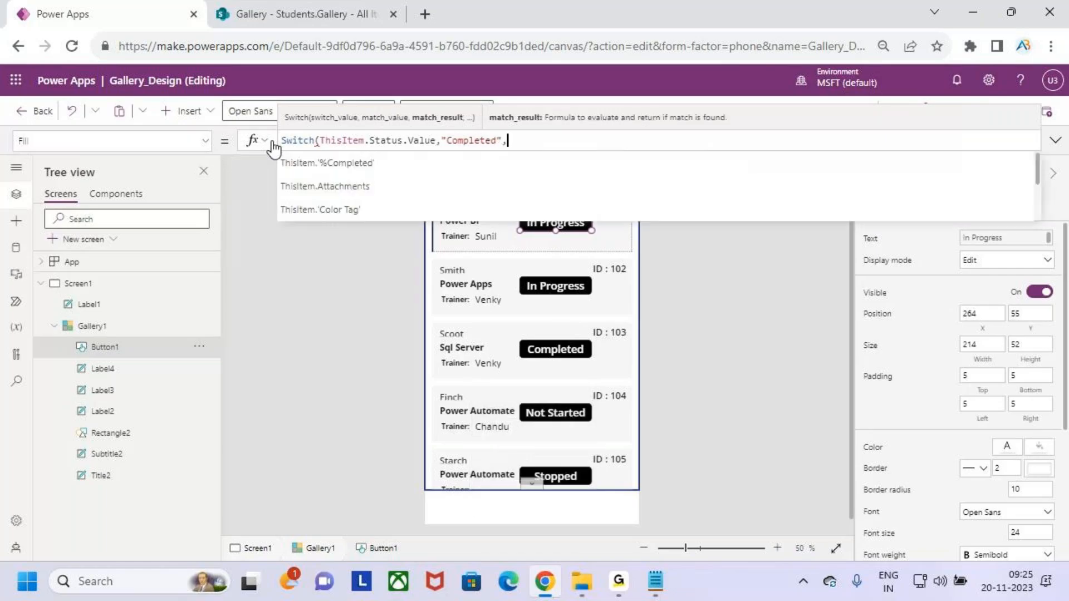
type("color.")
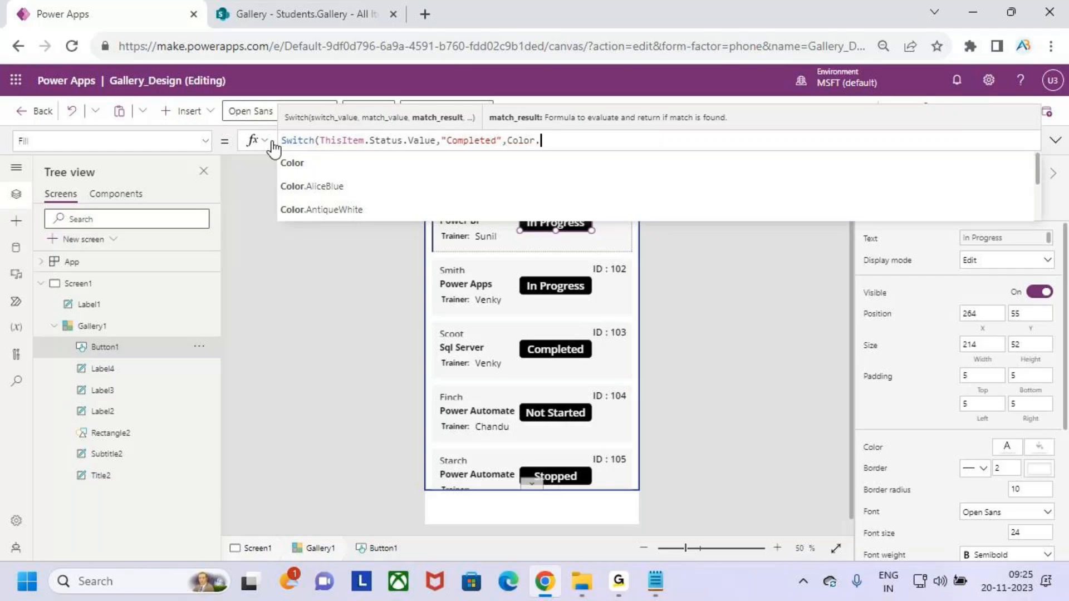
type("Y")
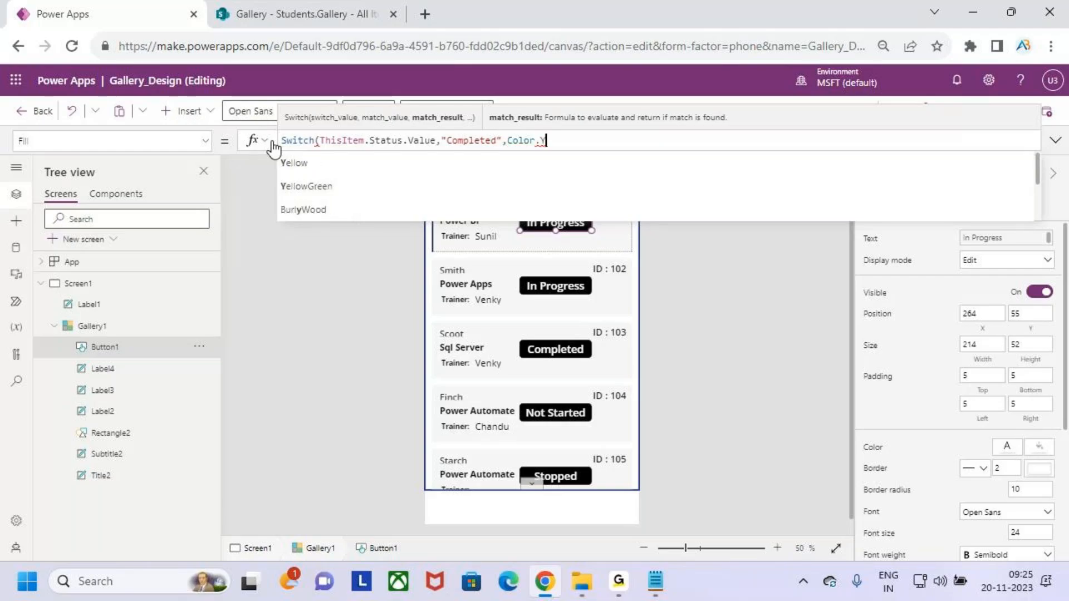
key("Tab")
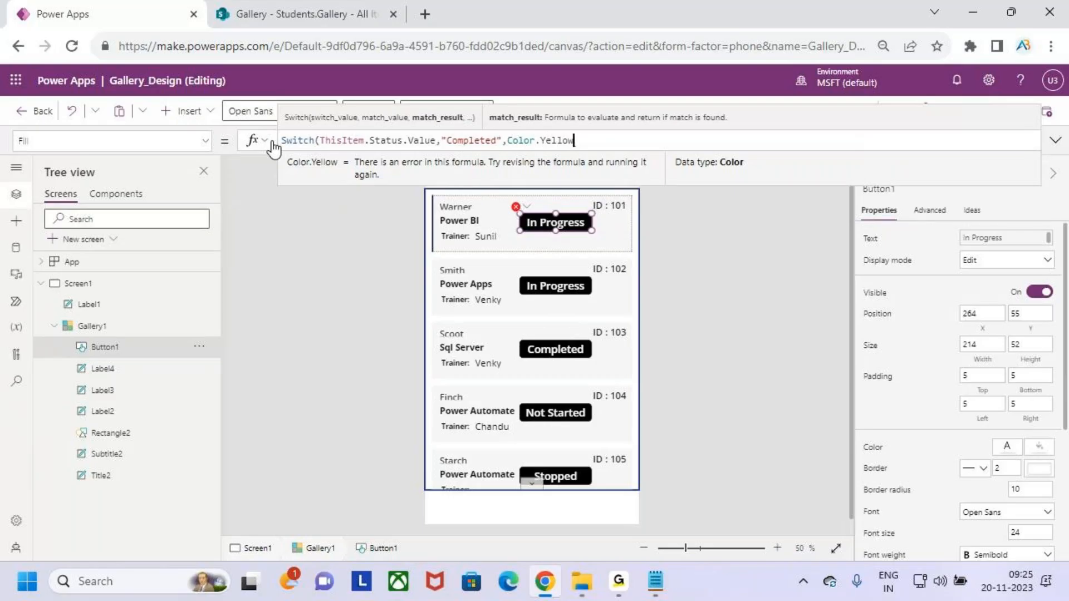
type(",")
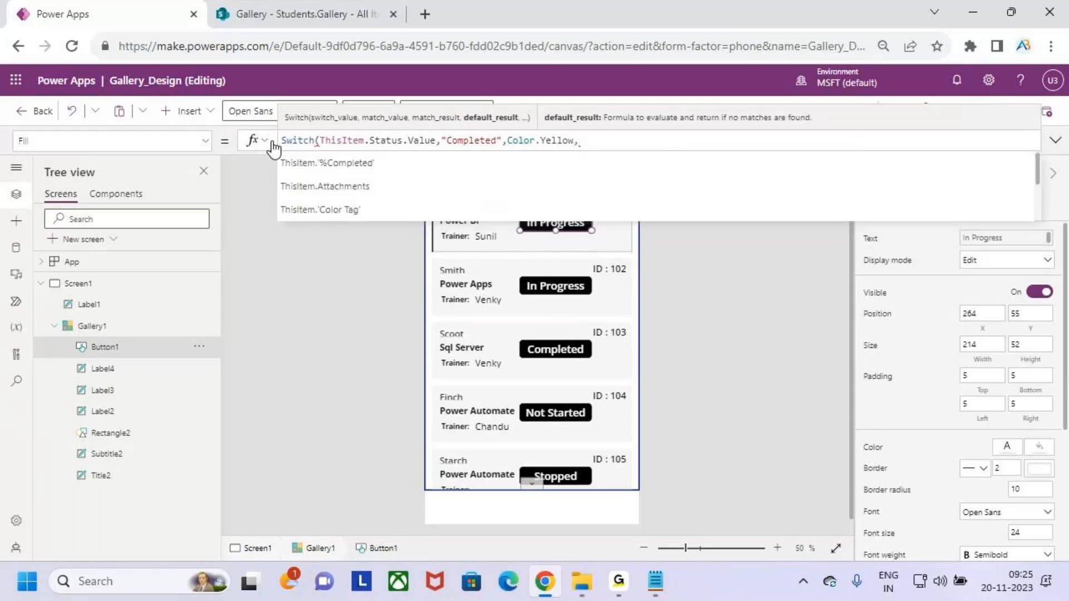
type("\"In ")
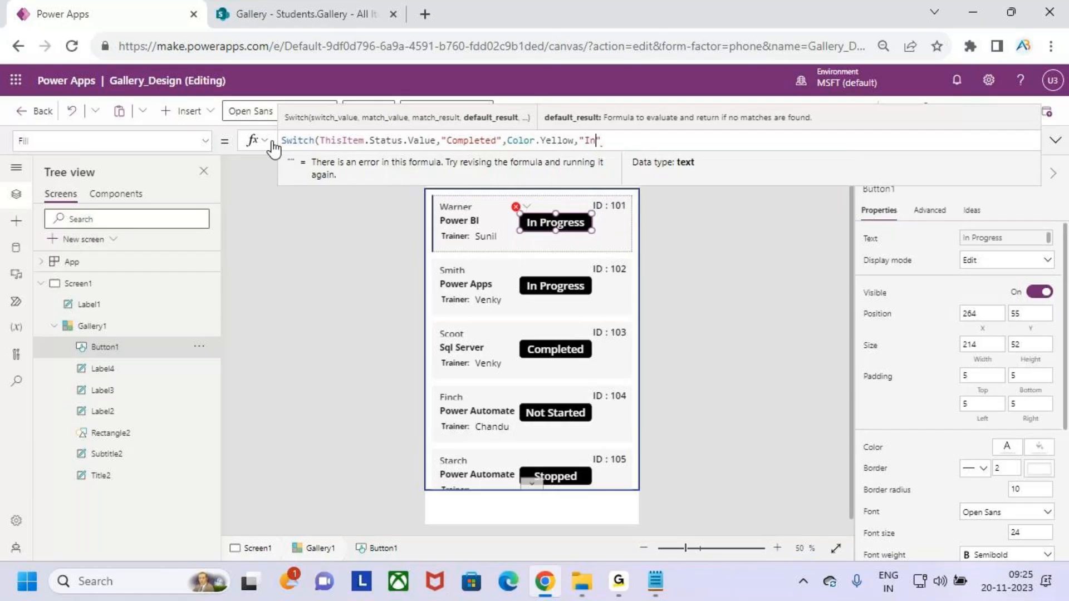
type("Progress\"")
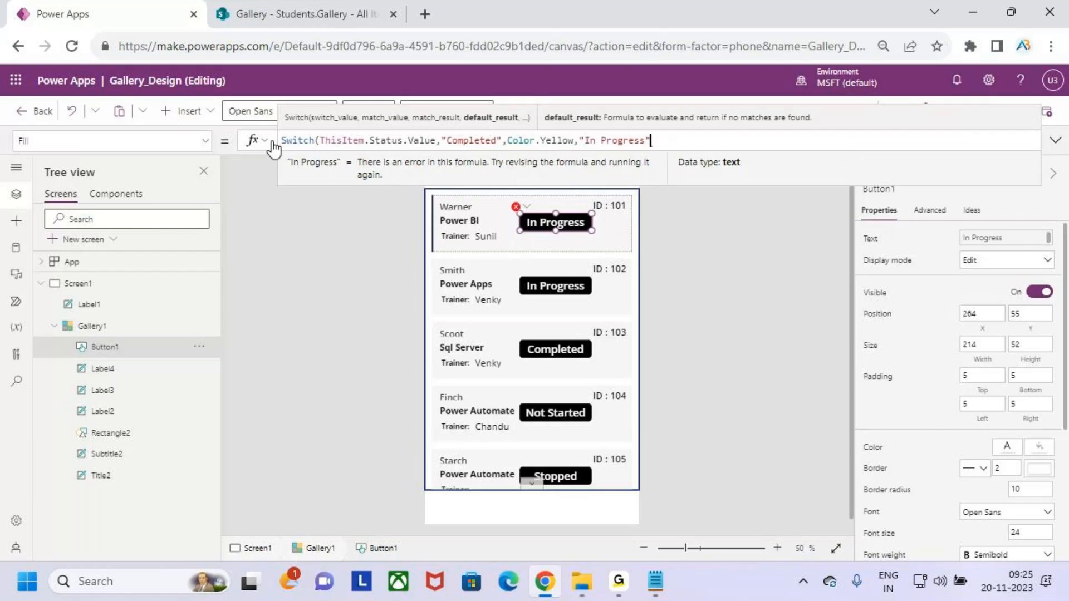
type(",color")
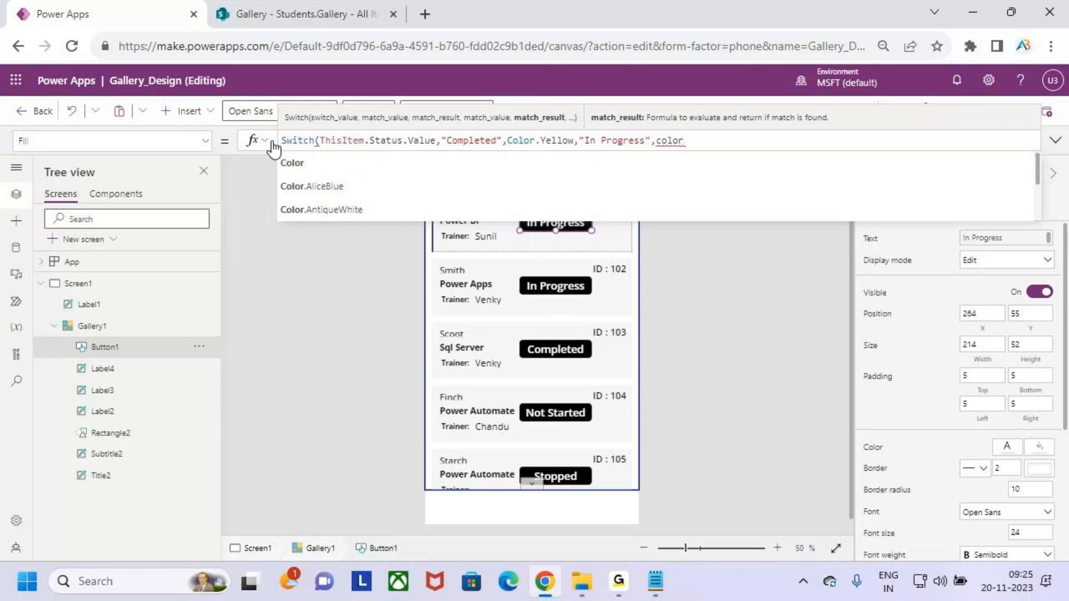
key("Tab")
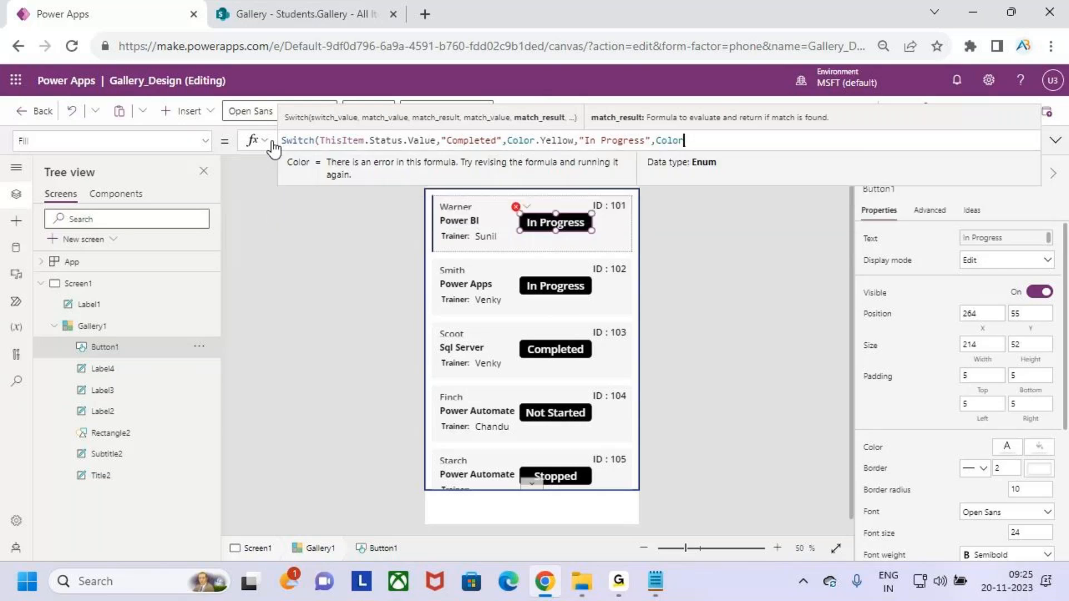
type(".")
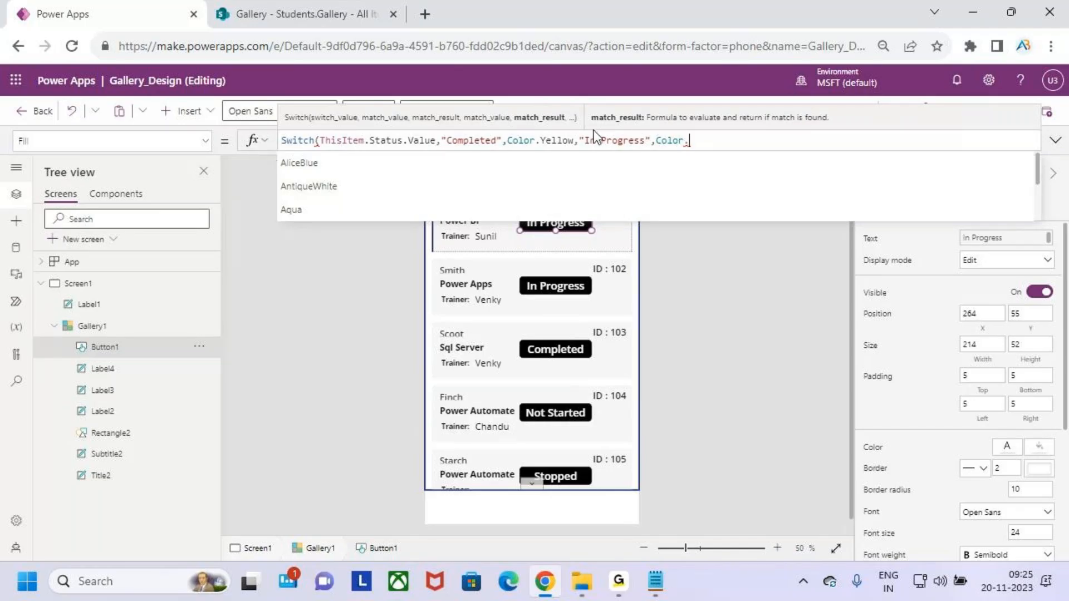
Change Completed's colour to Color.Green and give In Progress Color.Yellow.
double_click(559, 140)
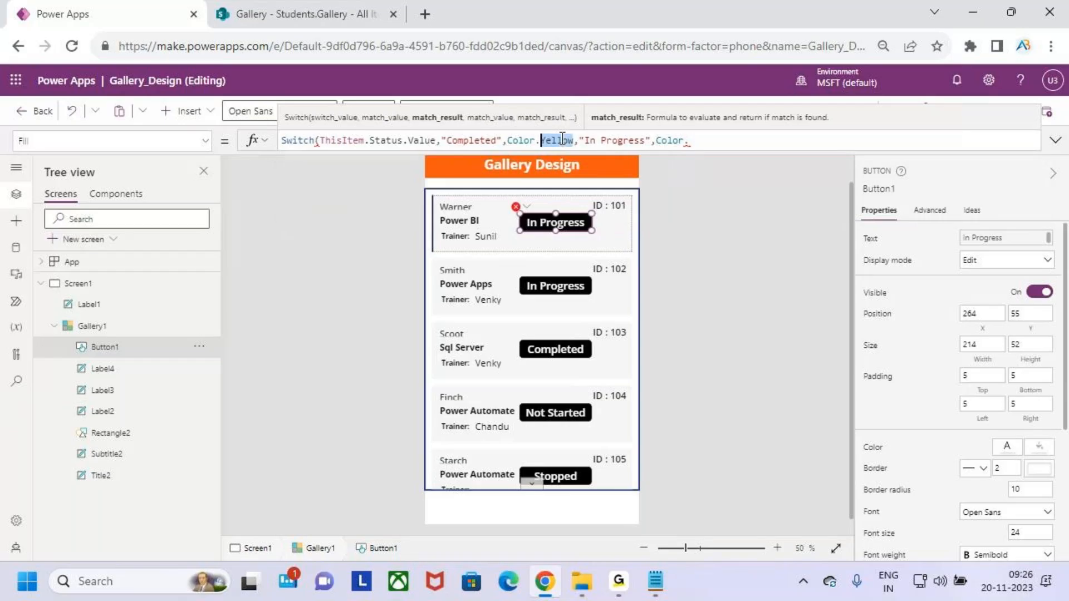
type("gr")
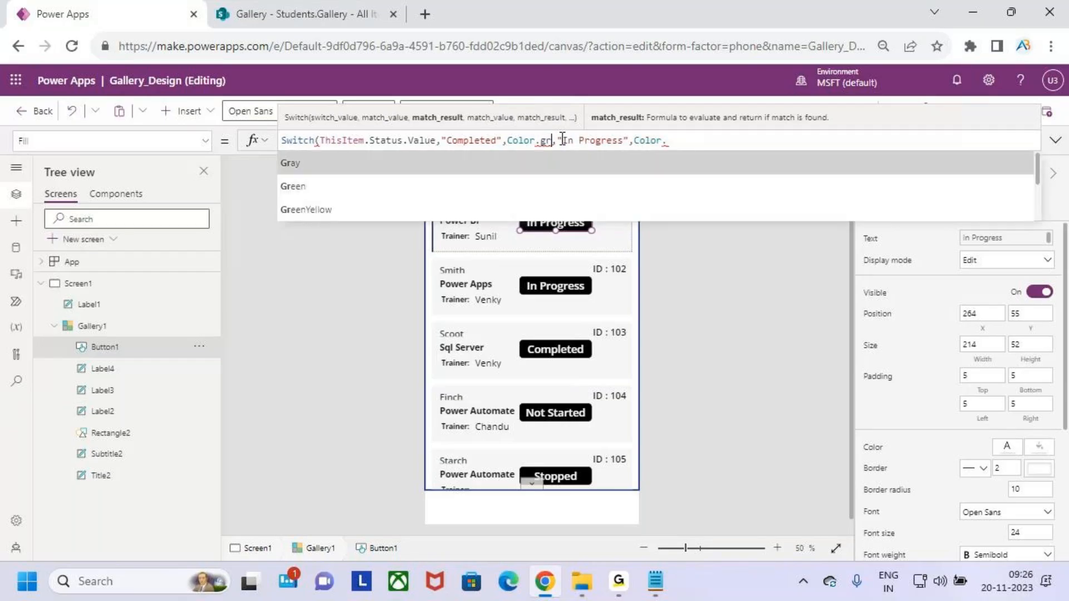
key("Down")
key("Tab")
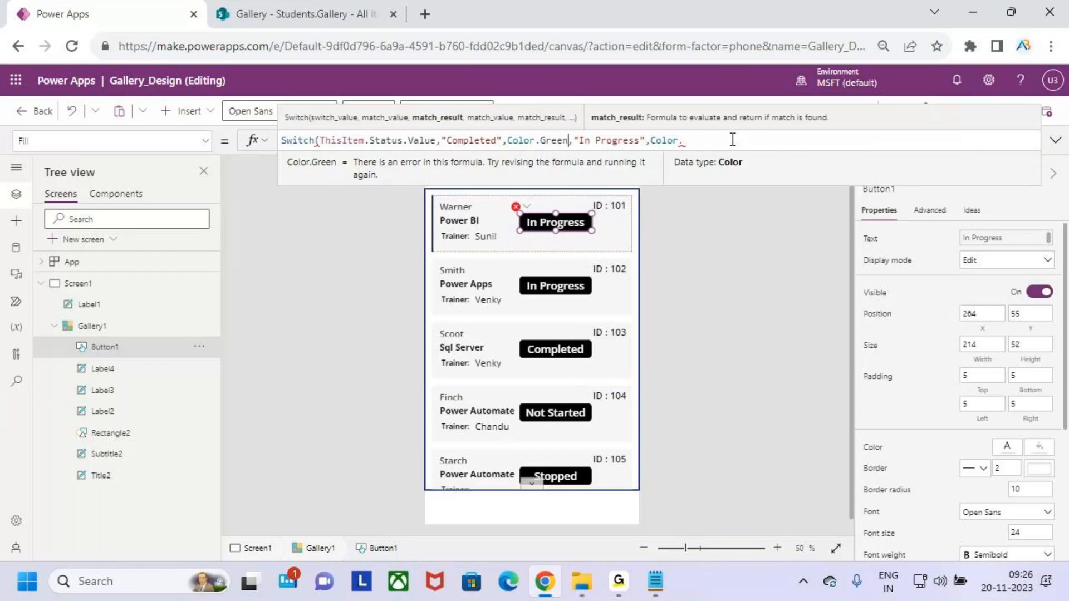
left_click(727, 140)
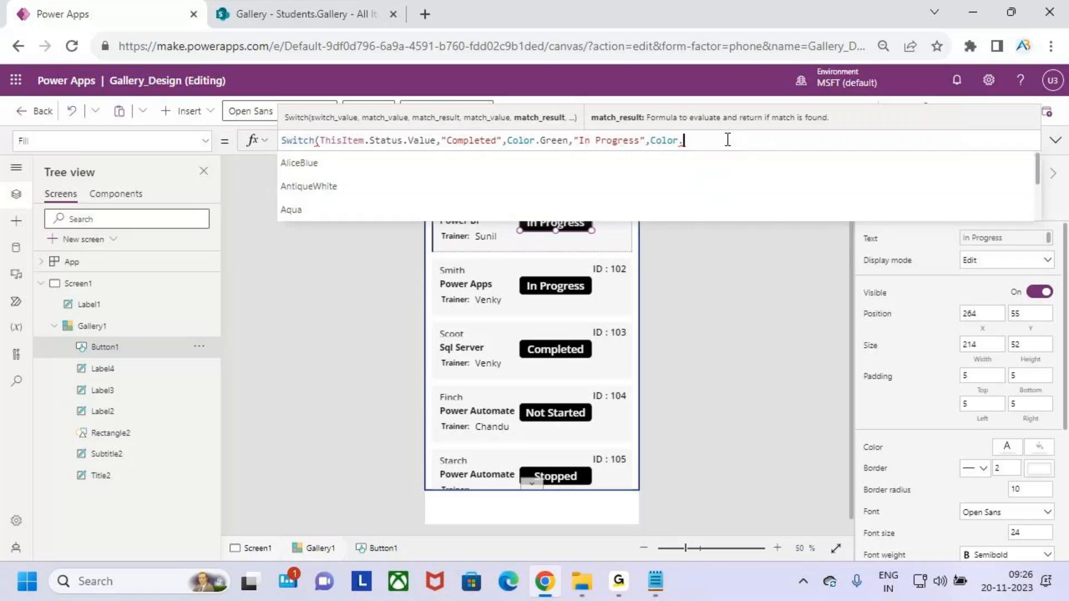
type("ye")
key("Tab")
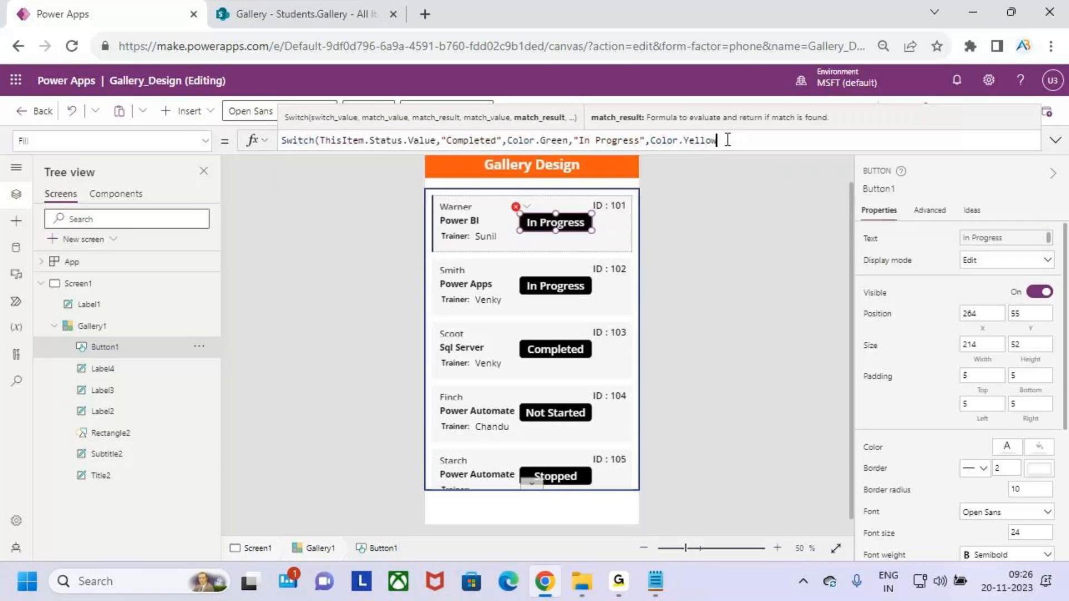
Add "Not Started" as Color.Orange and "Stopped" as Color.Red, then close the Switch.
type(",")
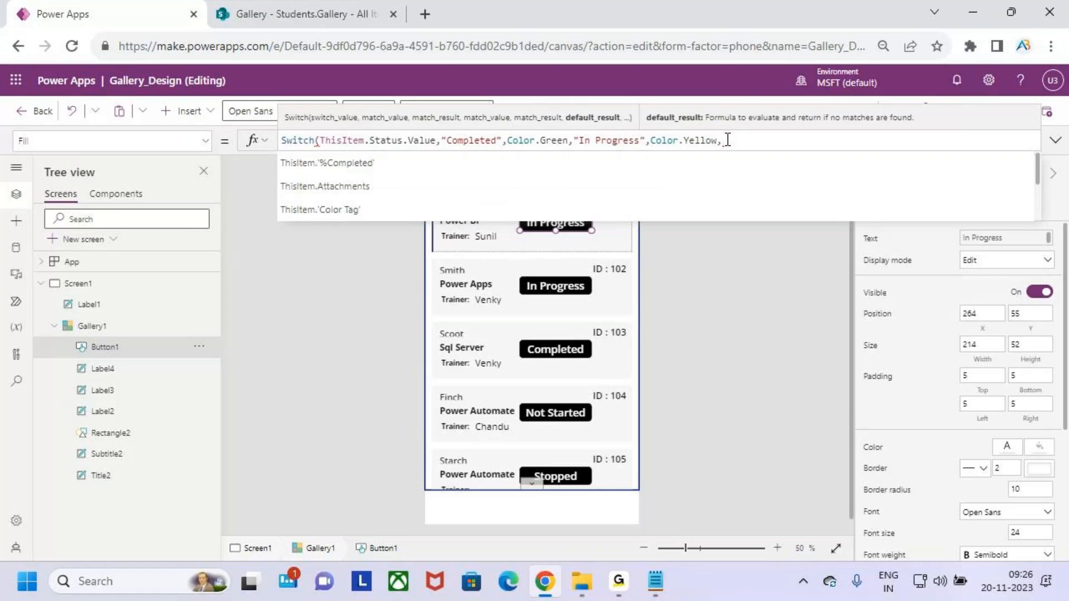
type("not")
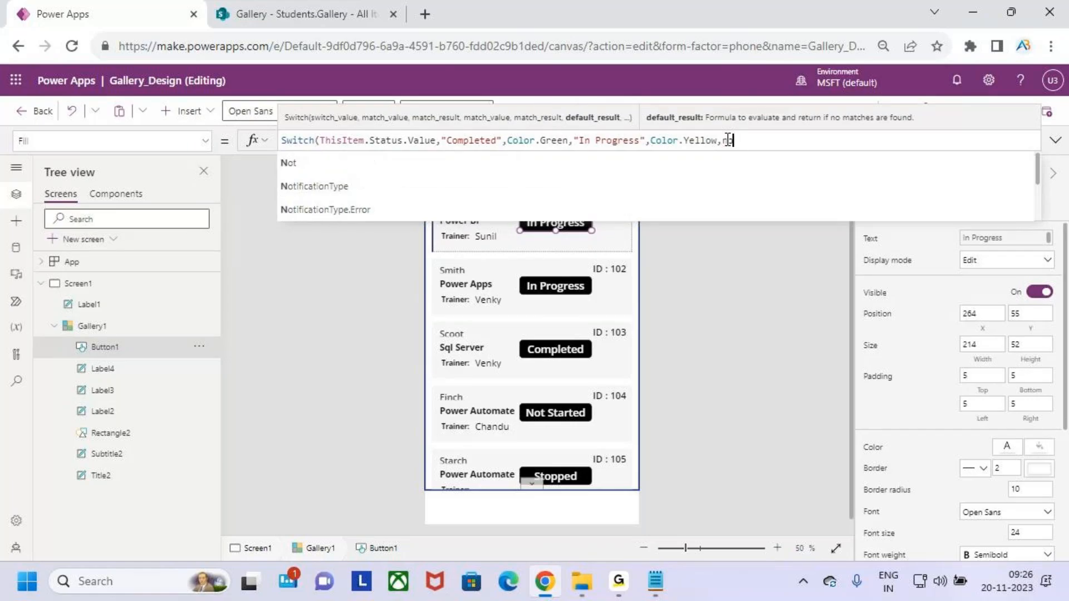
key("BackSpace")
key("BackSpace")
key("BackSpace")
key("BackSpace")
type(",\"")
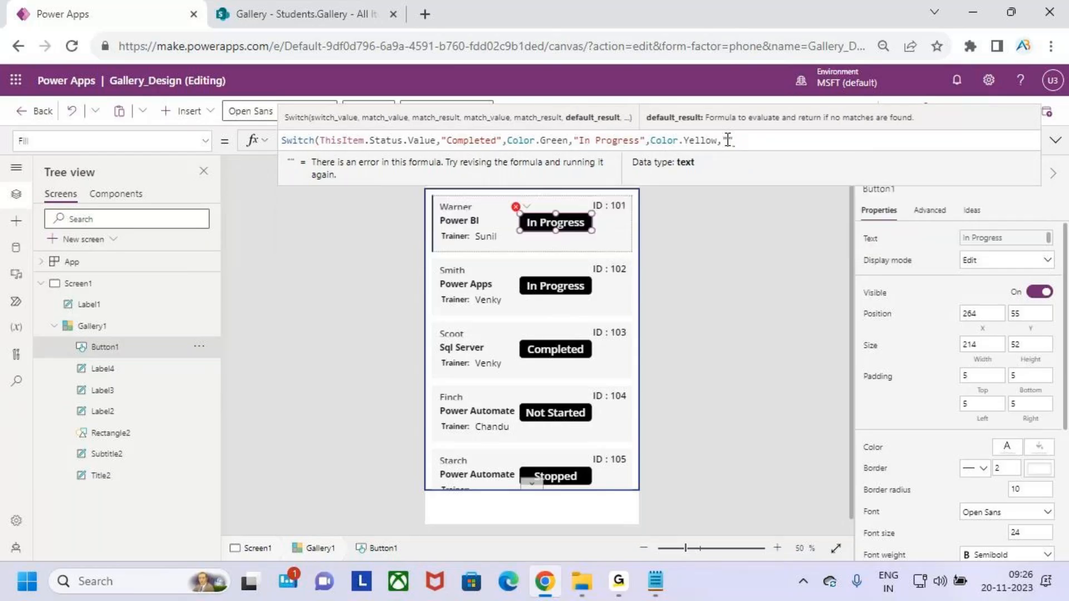
type("Not Started")
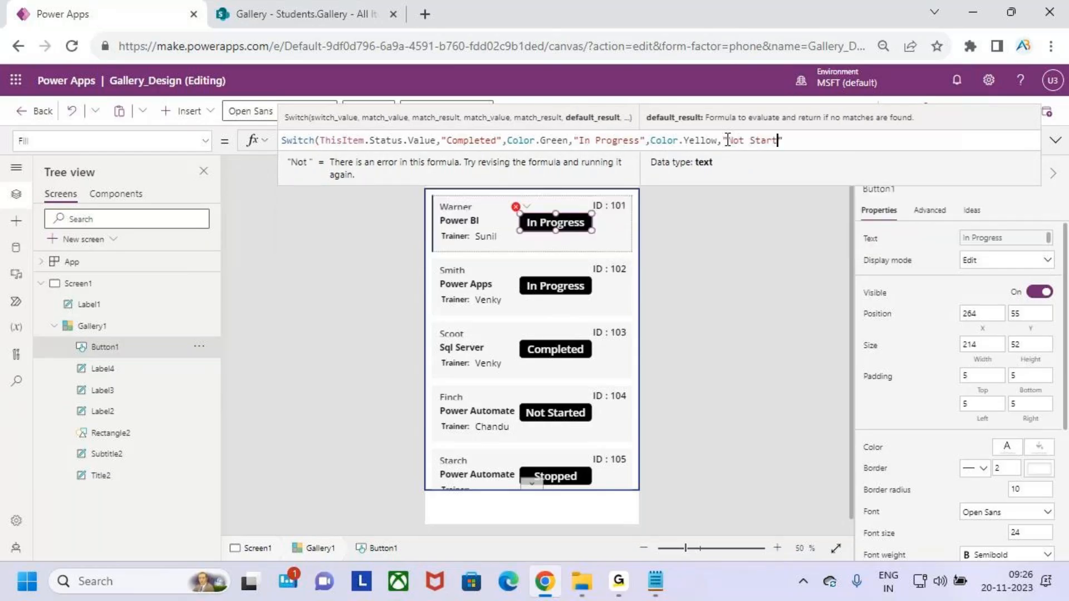
type("\",")
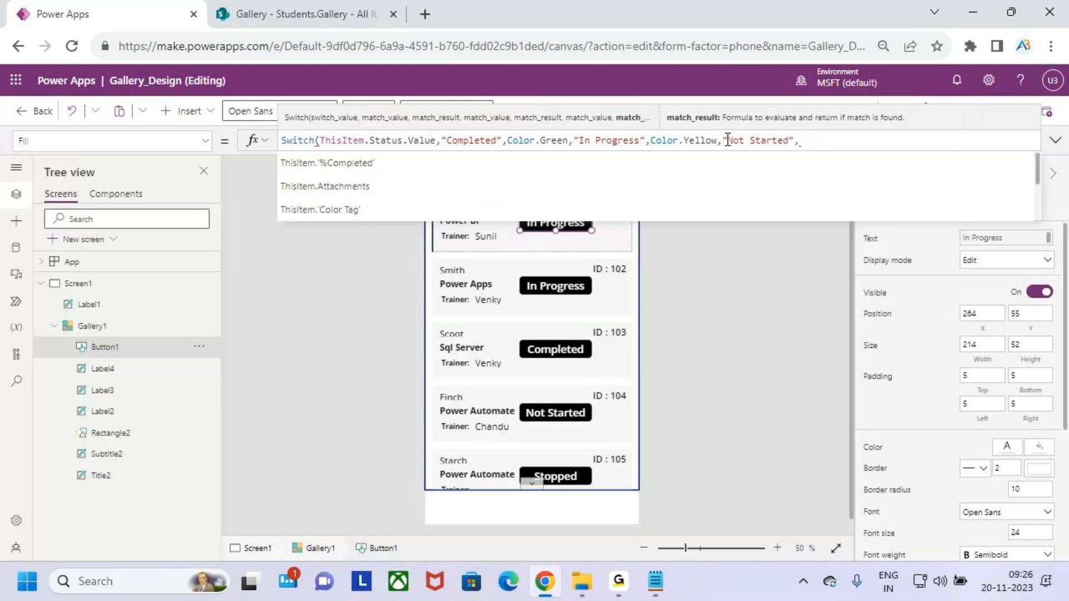
type("colo")
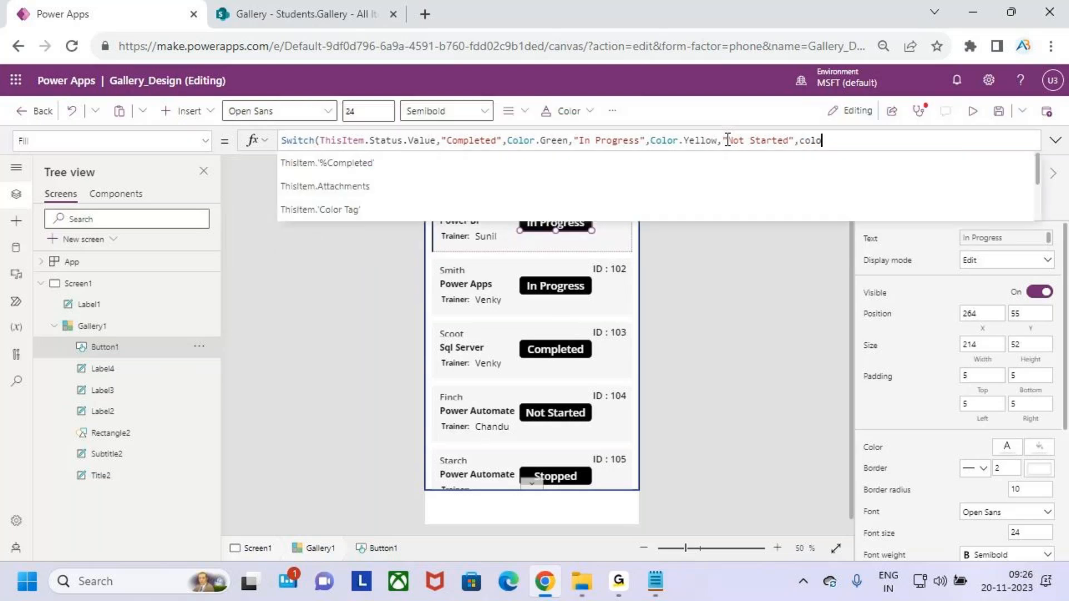
type("r.o")
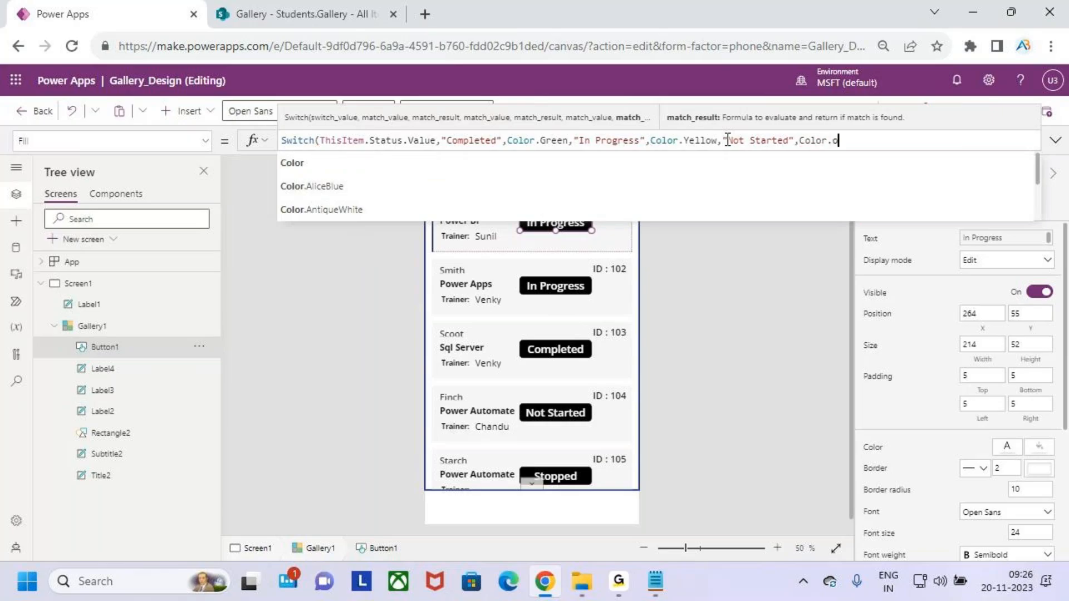
type("r")
key("Return")
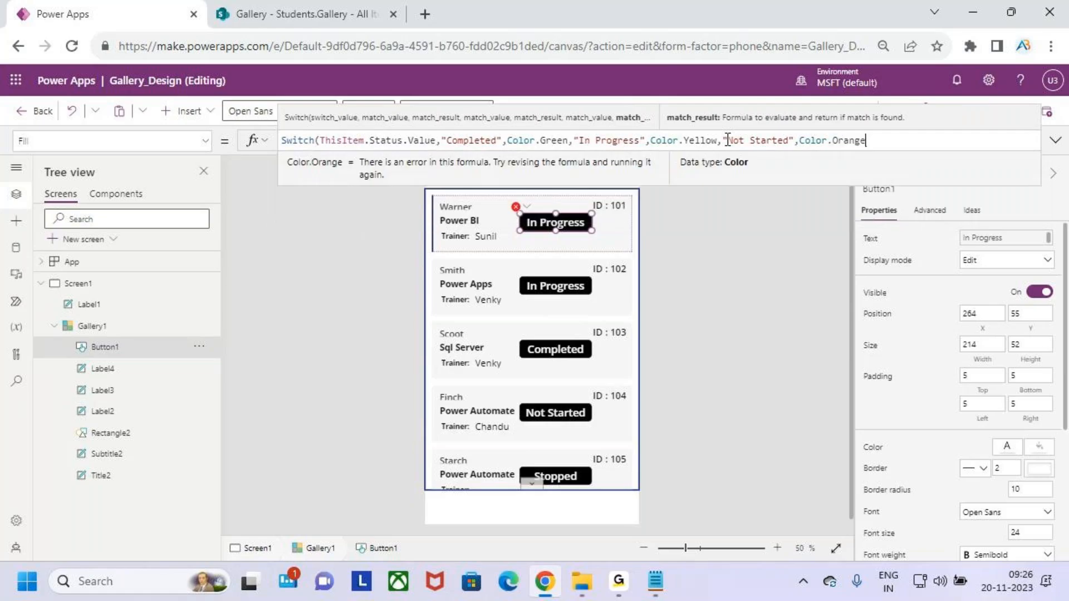
type(",")
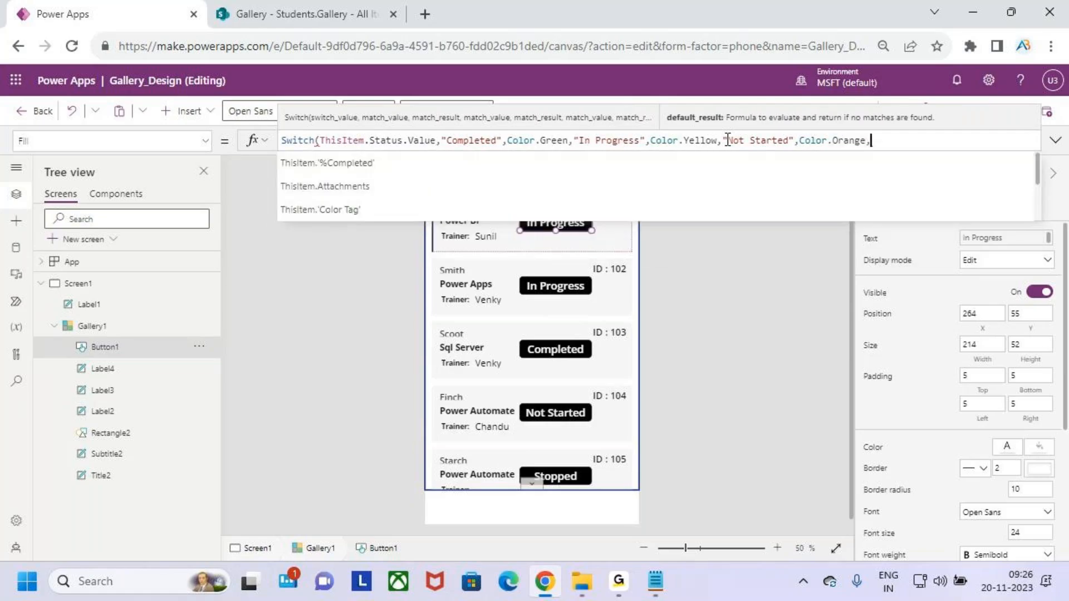
type("\"\"")
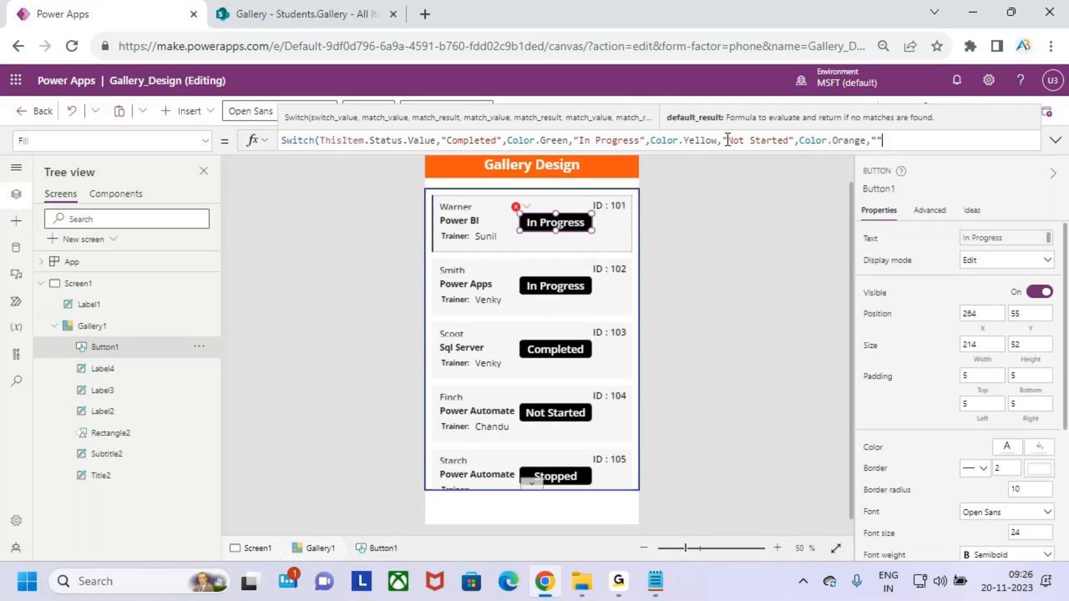
type("Stopped\"")
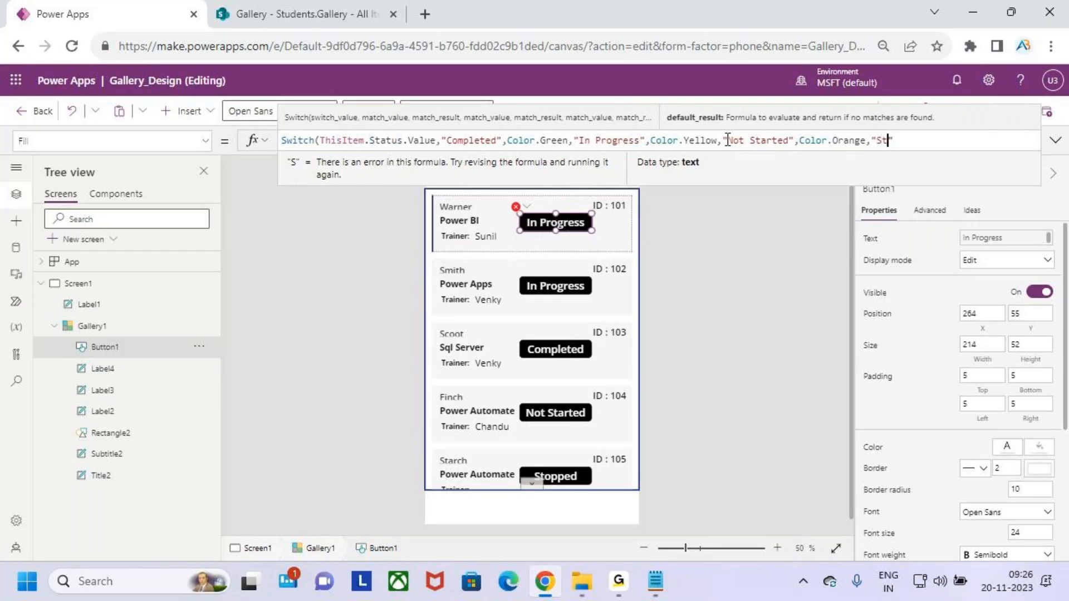
type(",coc")
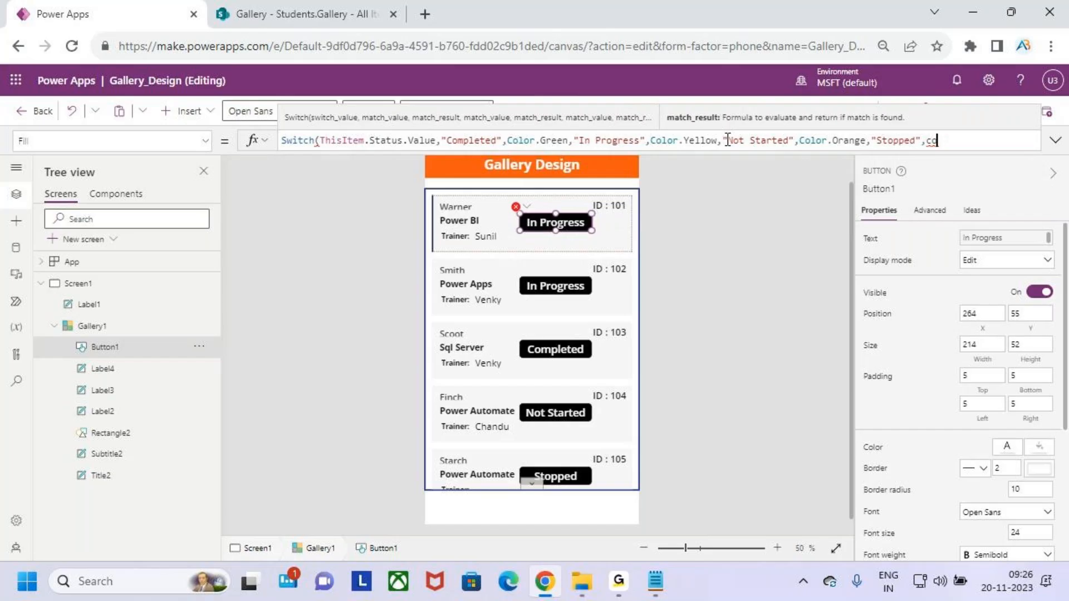
key("BackSpace")
type("lor.Gre")
key("Tab")
type(")")
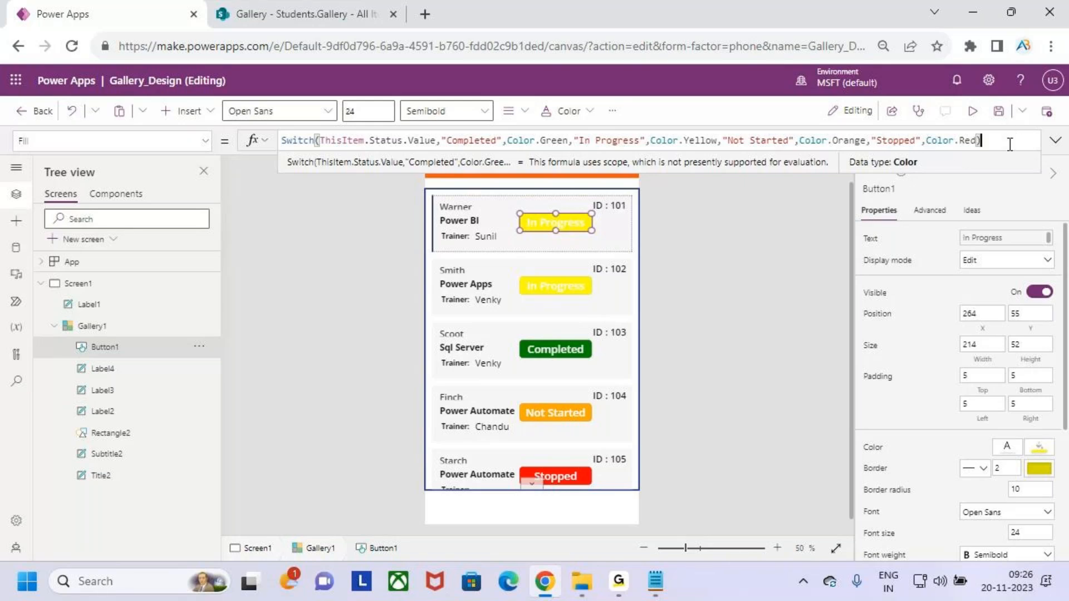
Format the Fill Switch across multiple lines, one status and colour per line, and review it.
left_click(1054, 140)
left_click(321, 245)
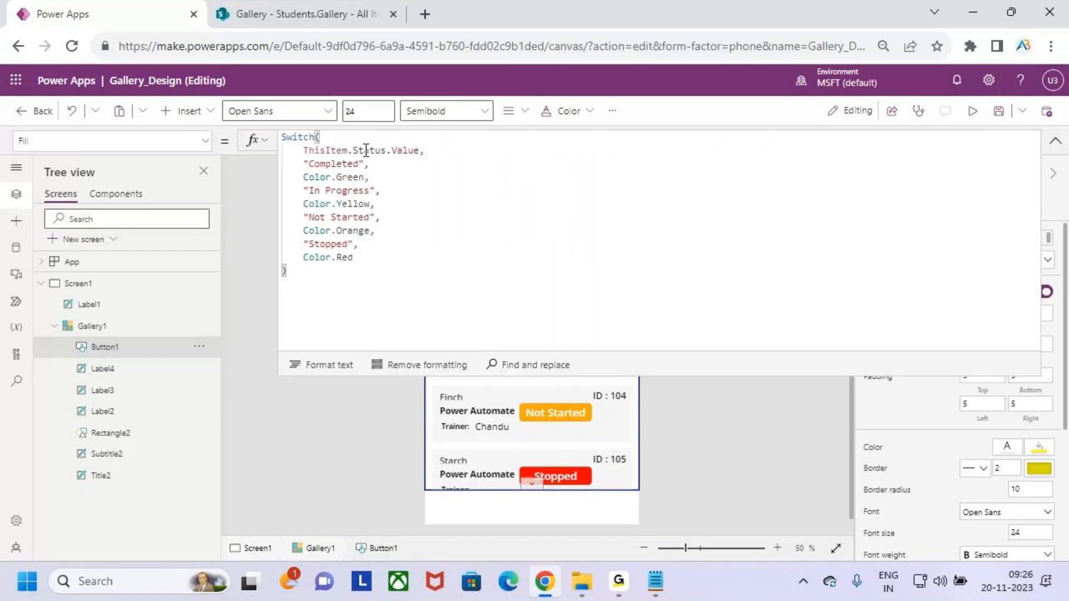
left_click_drag(364, 150, 410, 151)
double_click(333, 164)
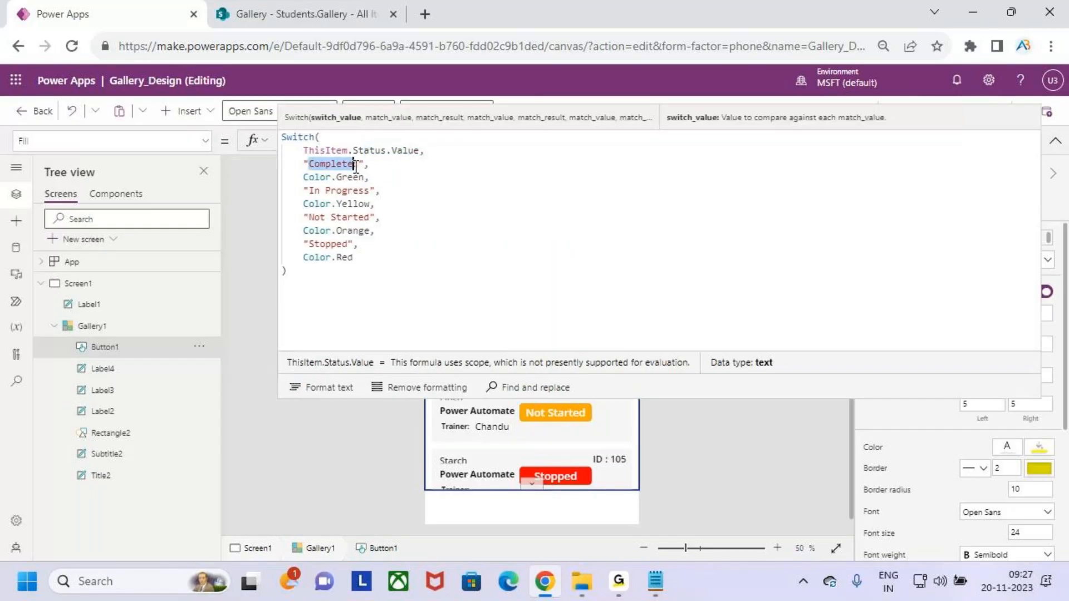
mouse_move(304, 177)
left_mouse_down()
mouse_move(338, 180)
mouse_move(370, 206)
mouse_move(353, 258)
left_mouse_up()
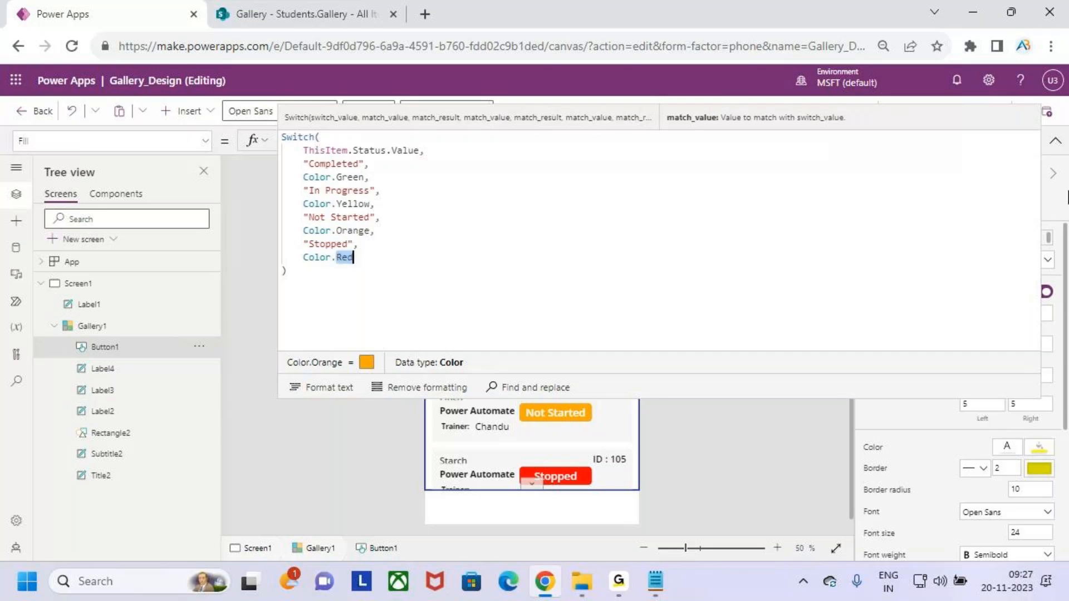
left_click(1053, 142)
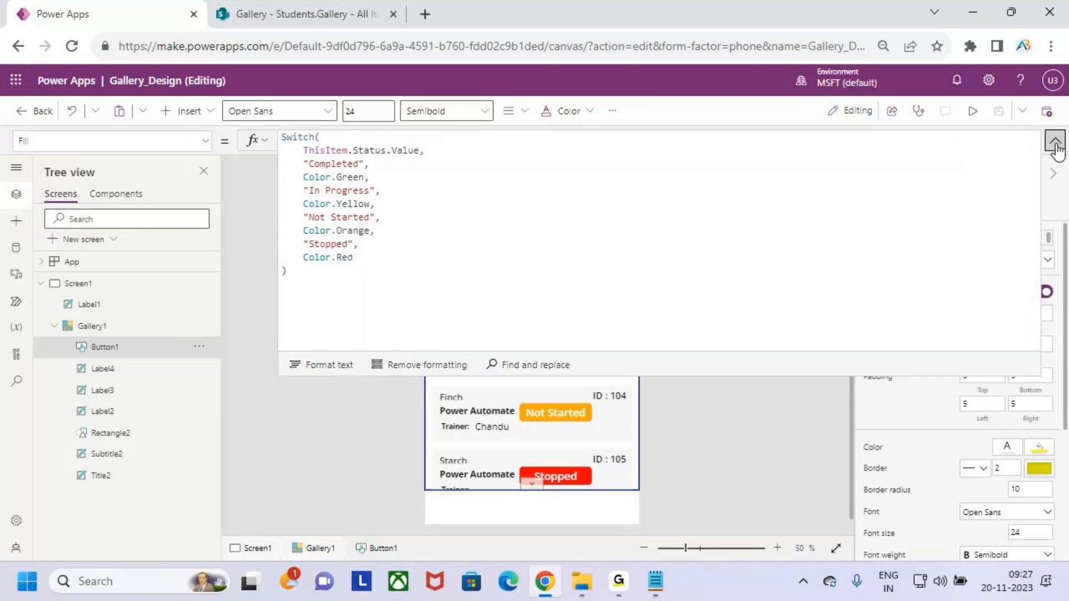
Preview the coloured status buttons, then return to the editor.
left_click(972, 111)
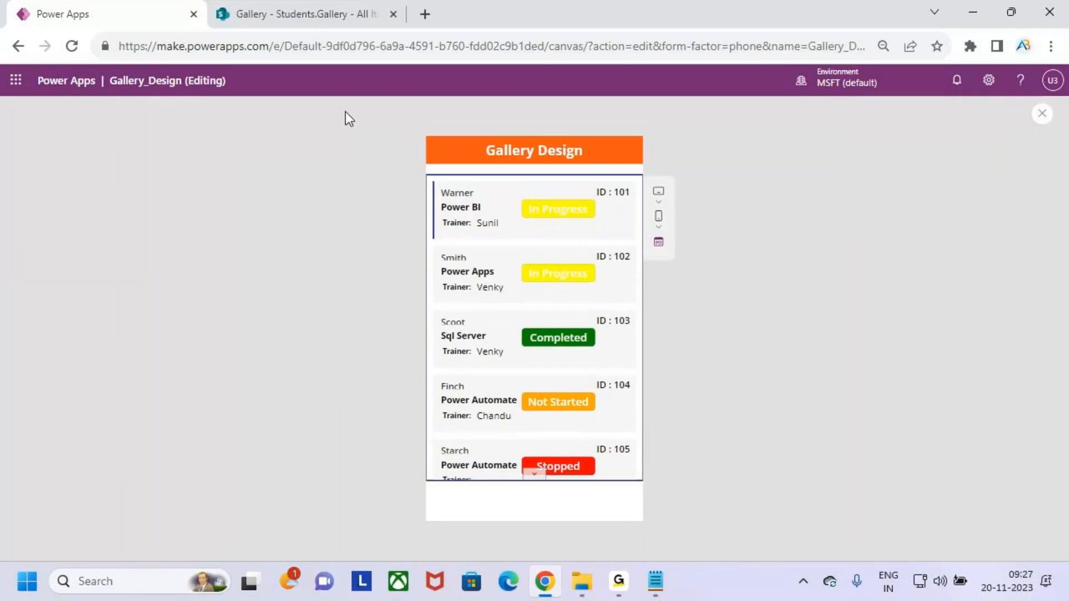
key("ctrl+2")
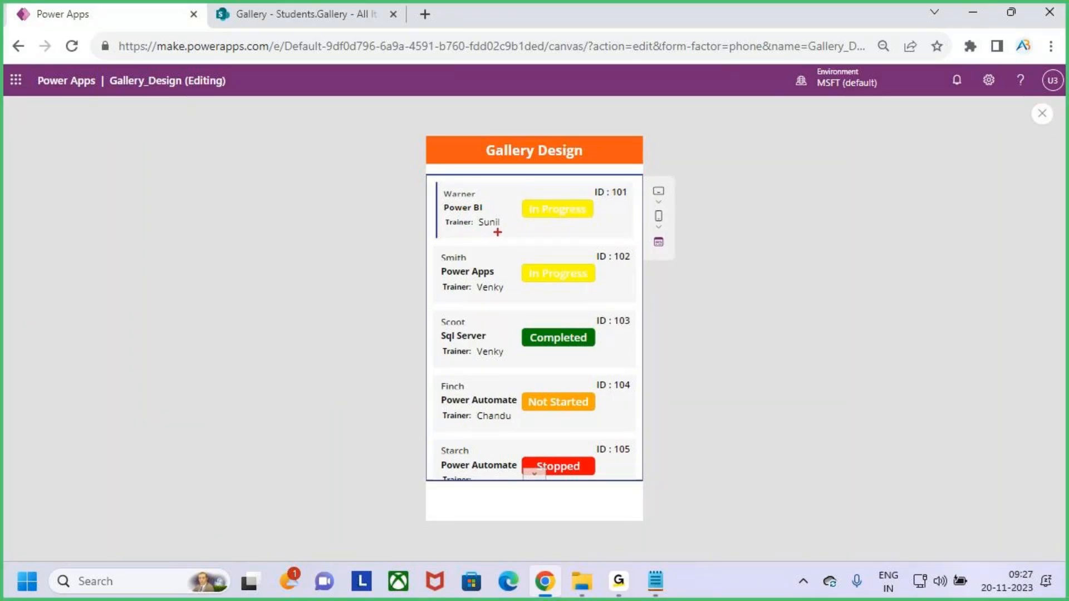
key("Escape")
left_click(1042, 113)
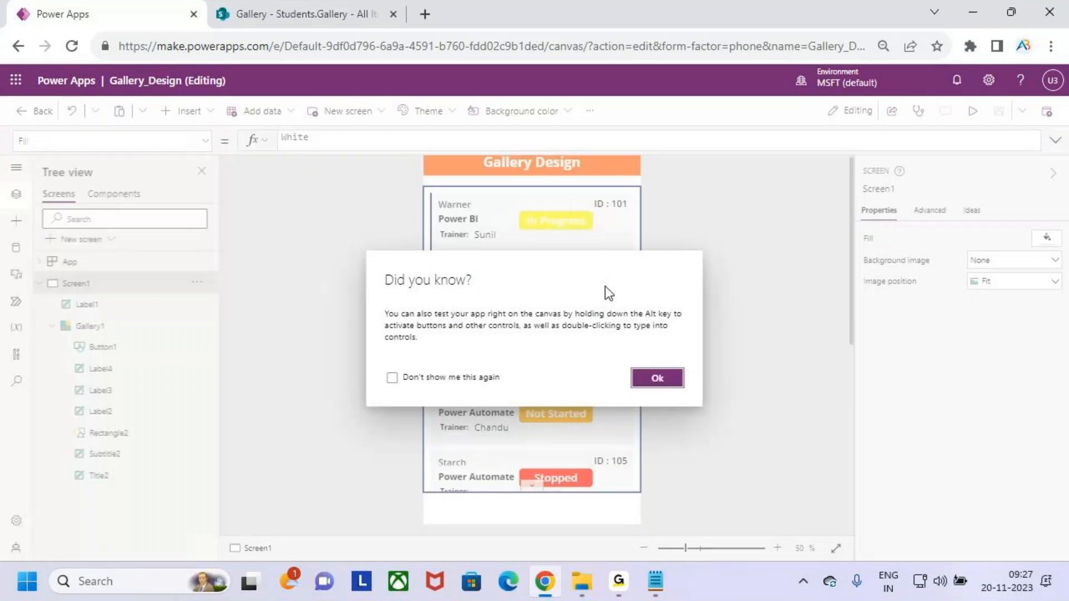
left_click(657, 378)
Make the Title2 student-name label taller, height 25 to 36, and preview the result.
left_click(466, 208)
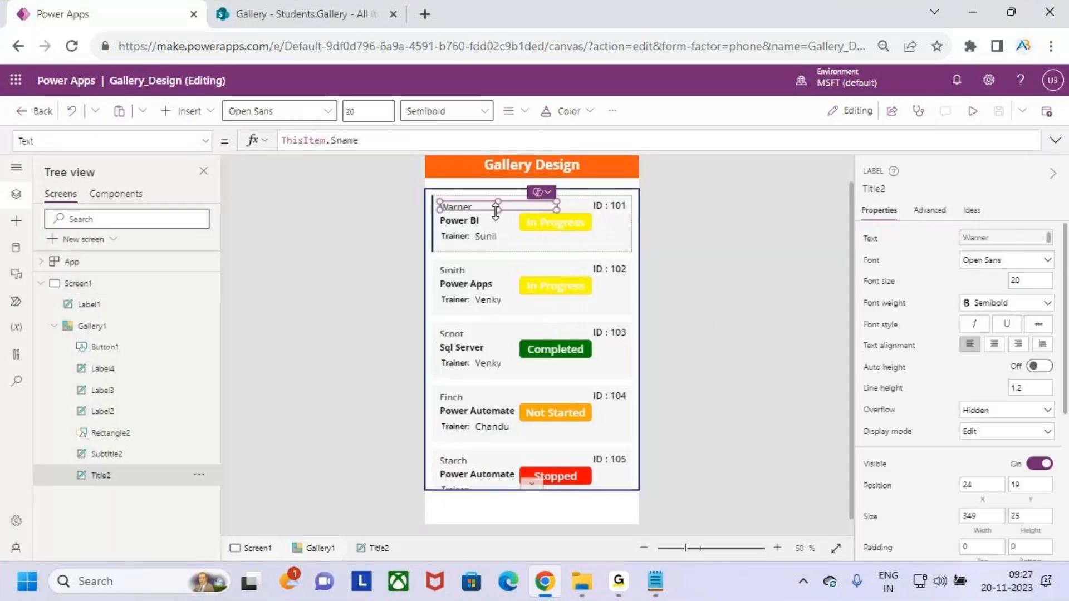
left_click_drag(497, 209, 498, 213)
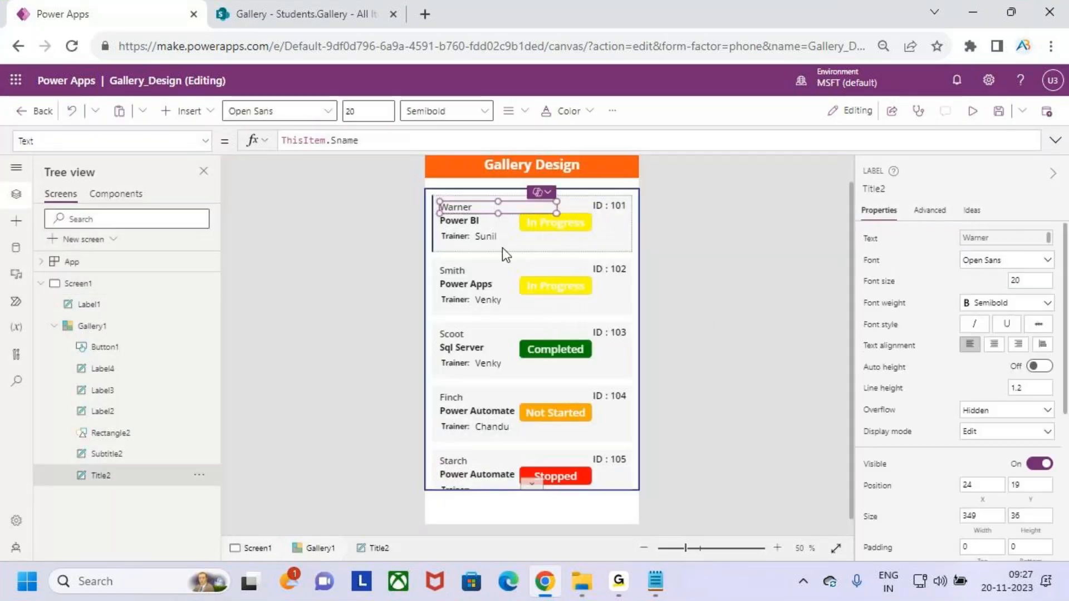
left_click(972, 111)
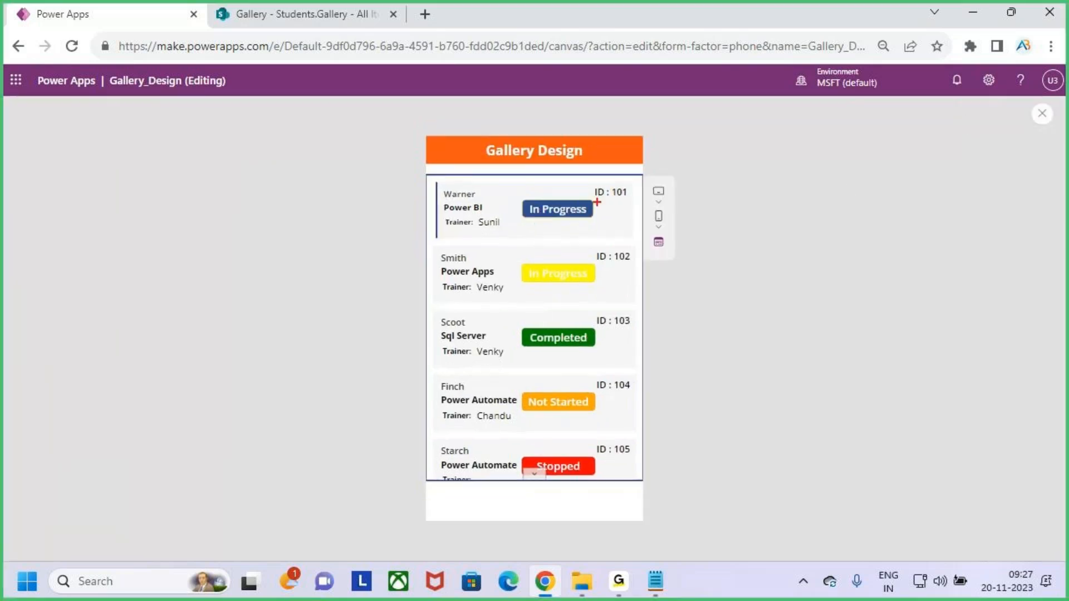
left_click_drag(613, 201, 637, 202)
left_click_drag(482, 203, 495, 192)
left_click_drag(490, 230, 518, 226)
left_click_drag(555, 180, 556, 200)
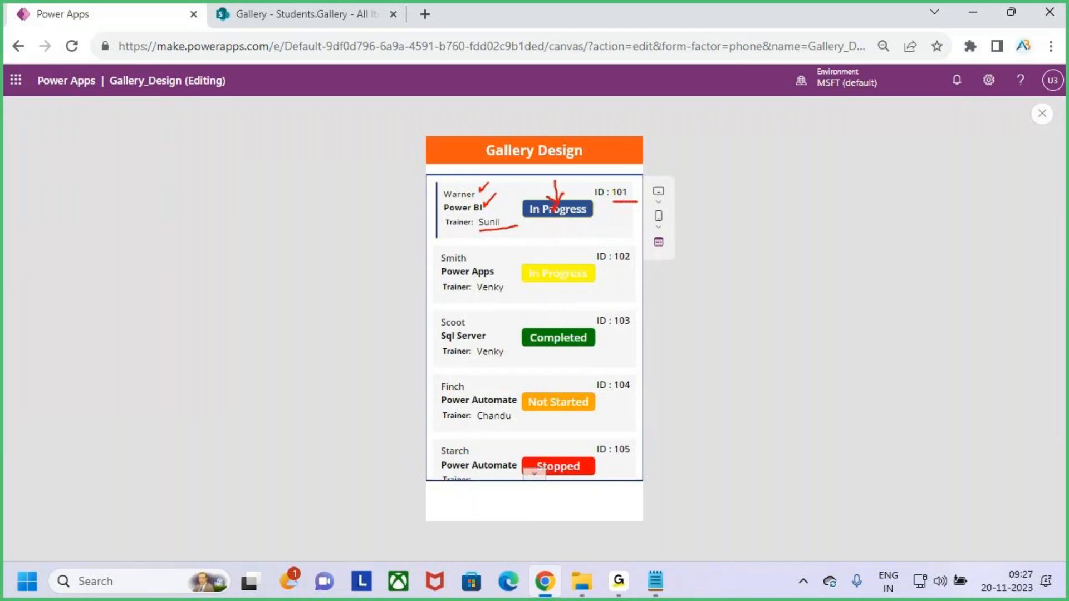
key("Escape")
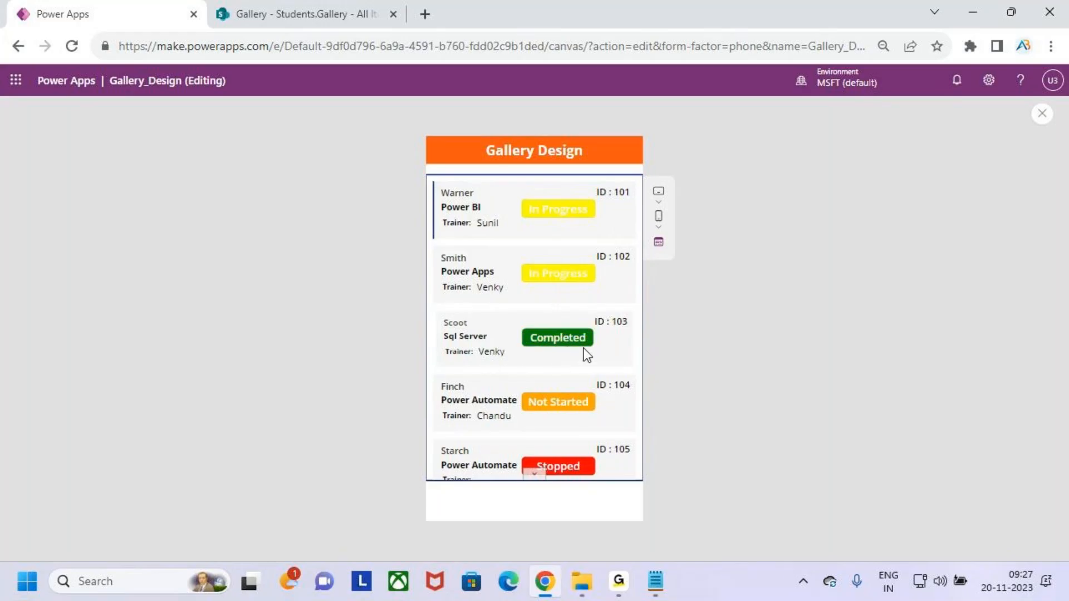
Check the Switch colours (Completed green, In Progress yellow, Not Started orange, Stopped red), then preview.
left_click(1042, 114)
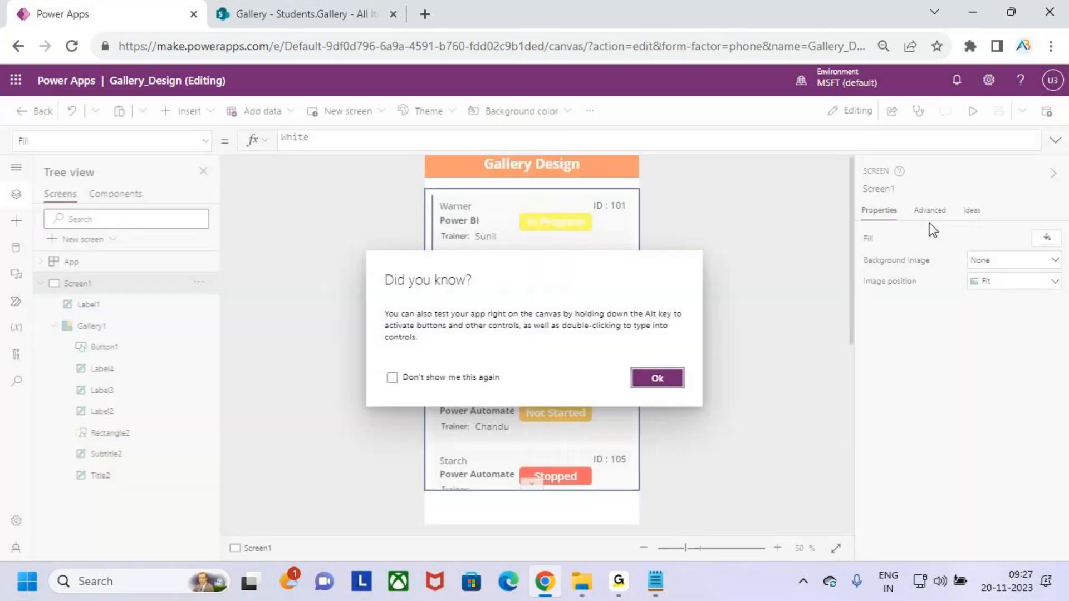
left_click(649, 380)
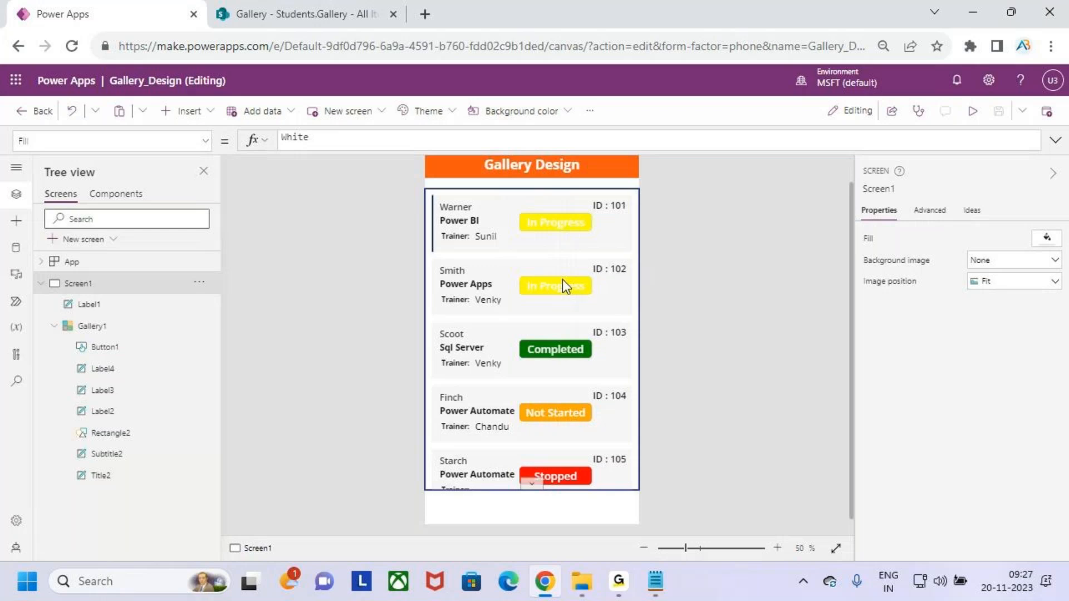
left_click(557, 227)
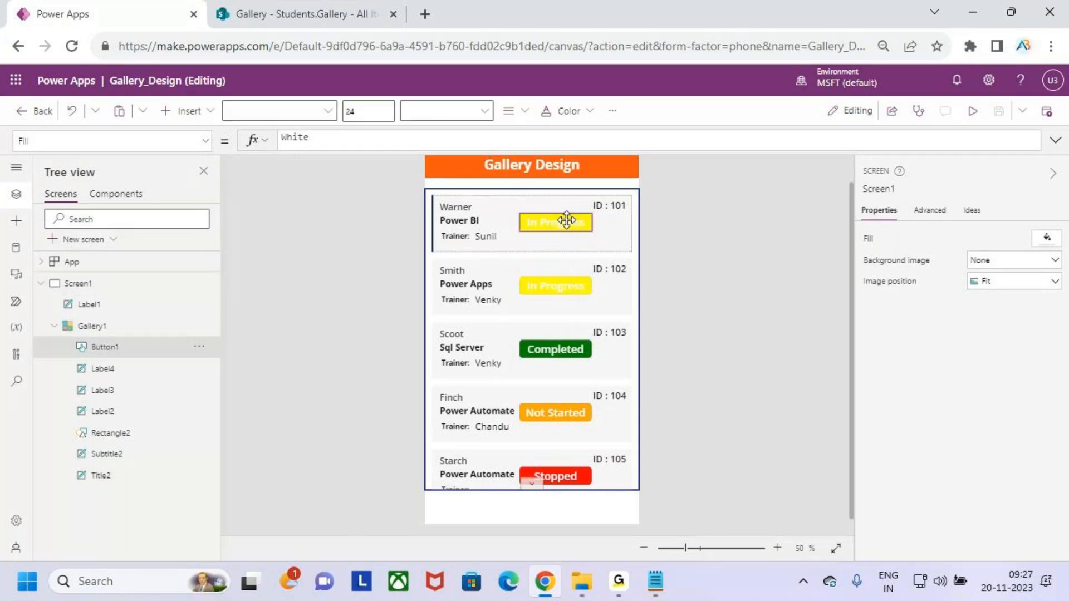
left_click(362, 152)
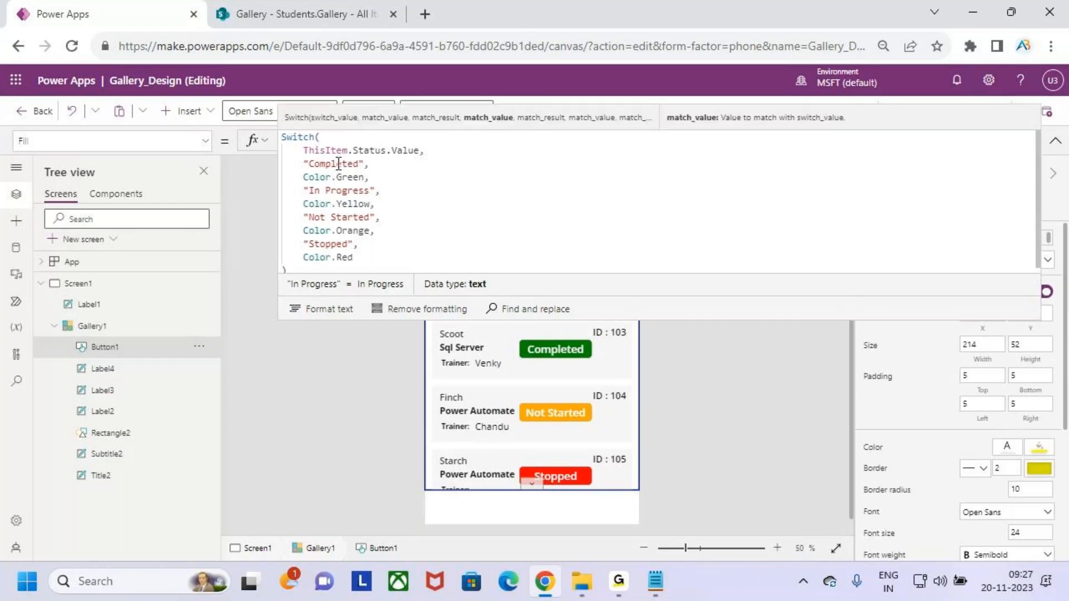
double_click(338, 163)
double_click(350, 177)
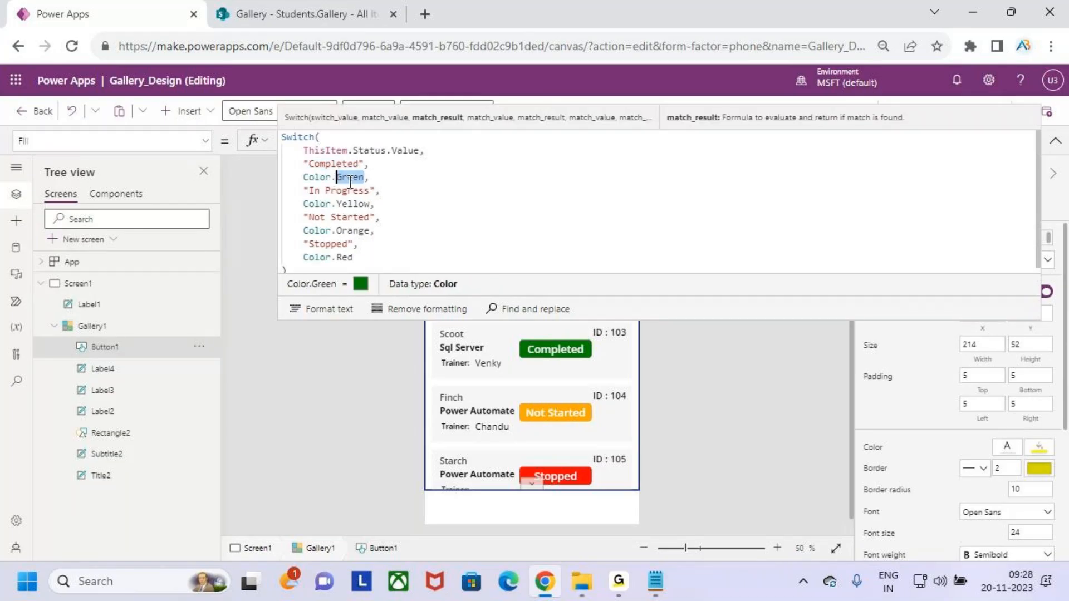
double_click(351, 190)
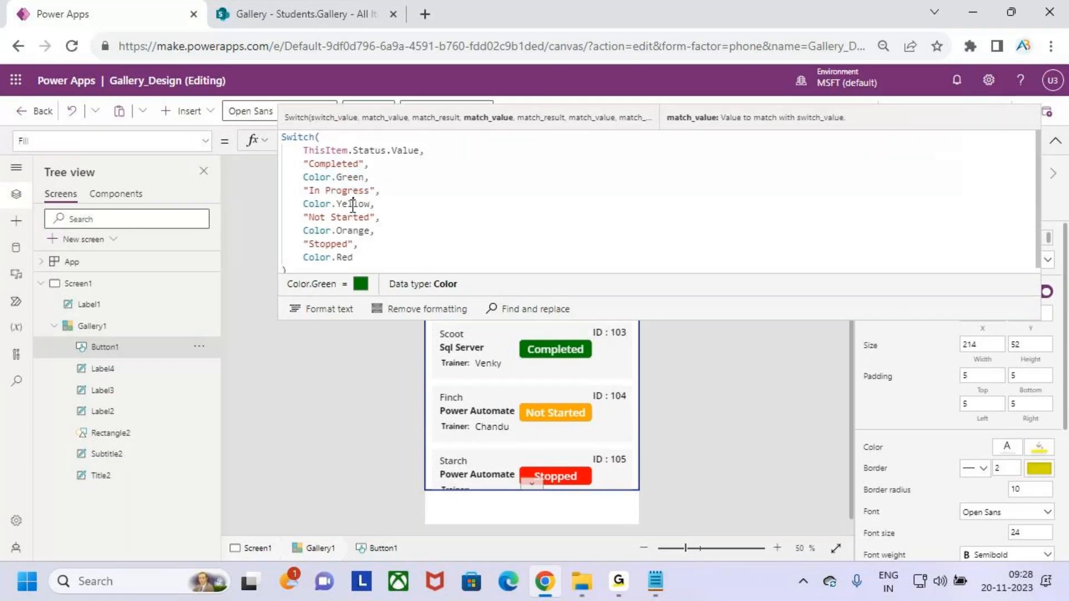
double_click(350, 217)
double_click(352, 230)
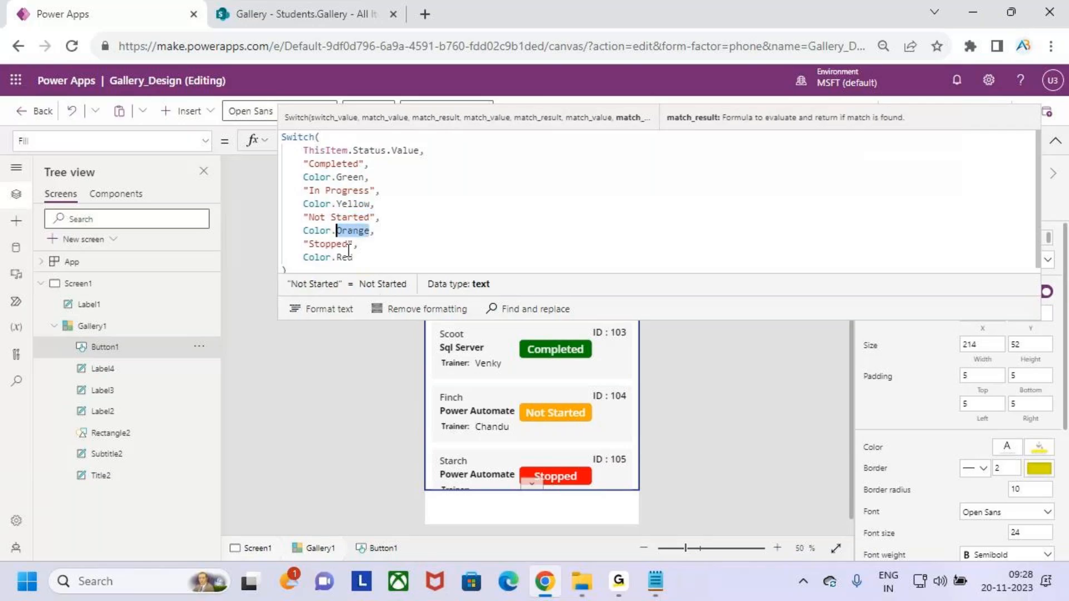
double_click(339, 243)
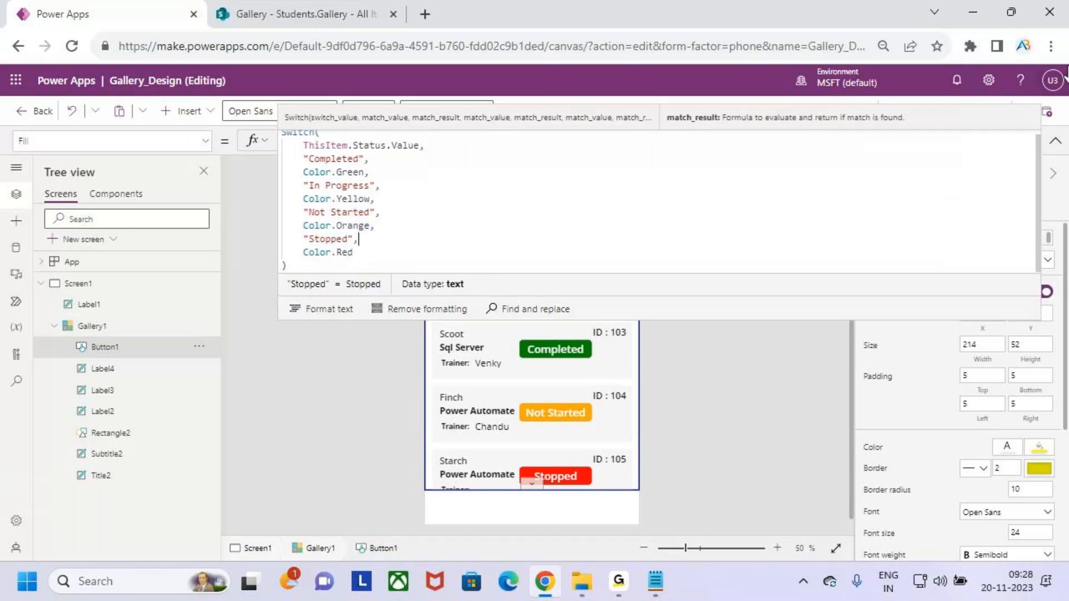
left_click(1055, 140)
left_click(973, 114)
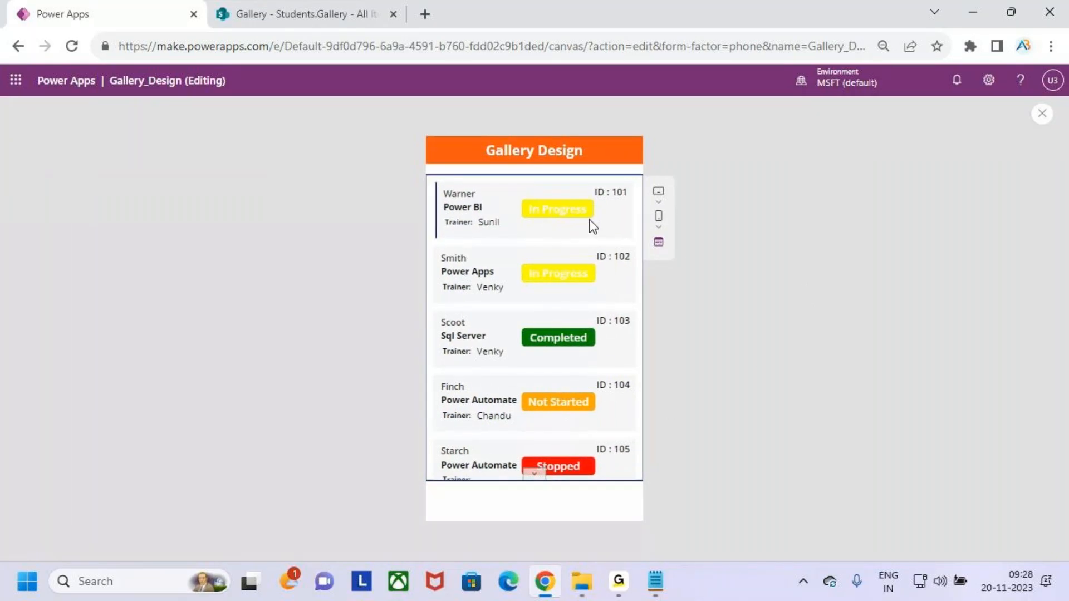
Narrow Button1, the gallery status button, to width 200.
left_click(1041, 113)
left_click(661, 378)
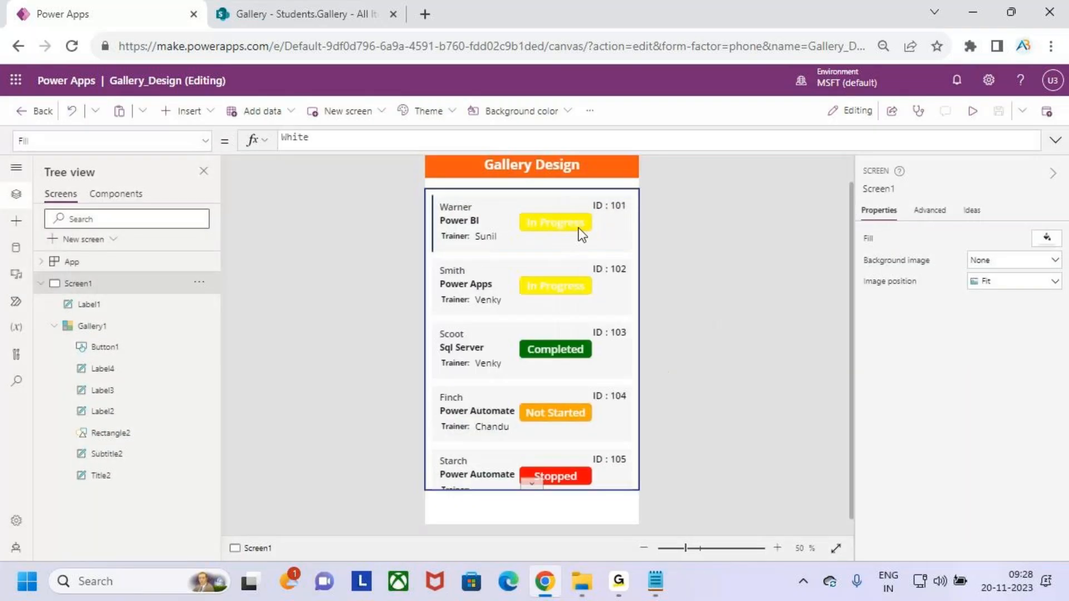
left_click(579, 228)
left_click_drag(585, 228, 588, 229)
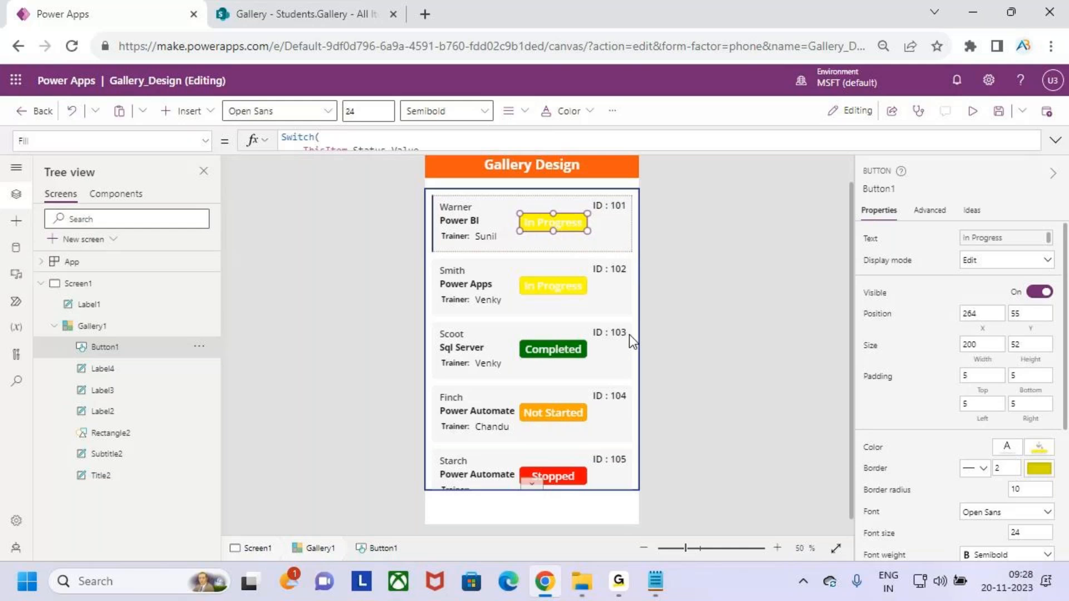
scroll(994, 443, "down", 3)
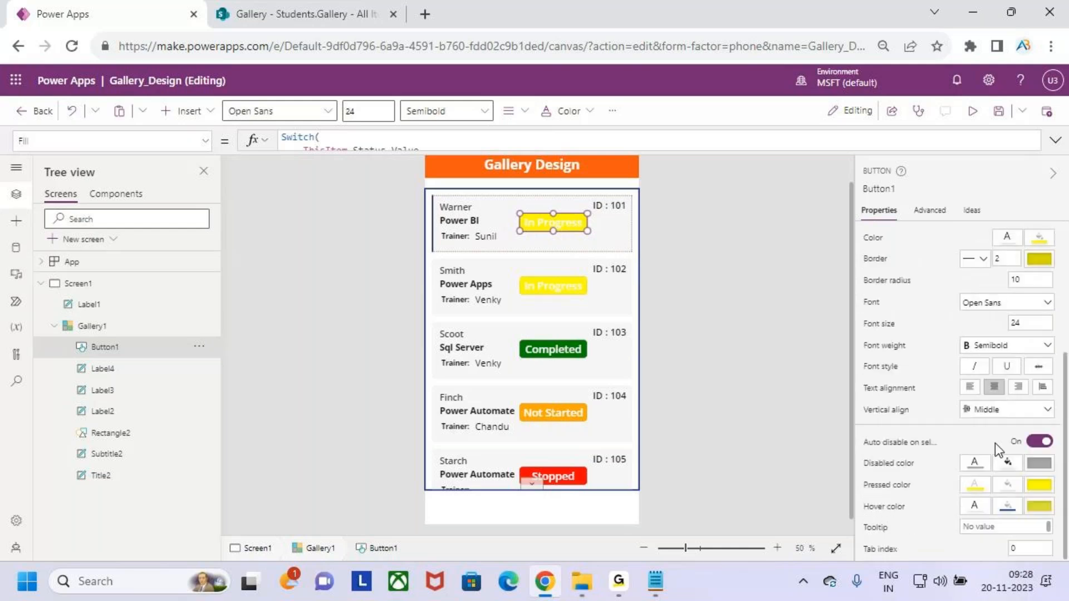
Preview the narrower status buttons, then return to the editor with Button1 selected.
left_click(973, 111)
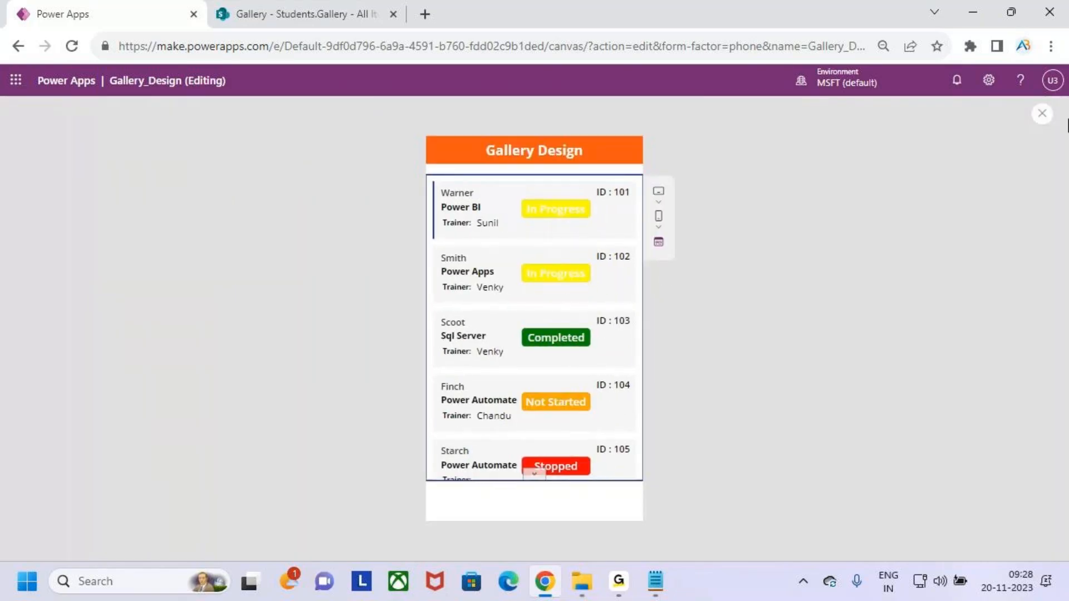
left_click(1042, 113)
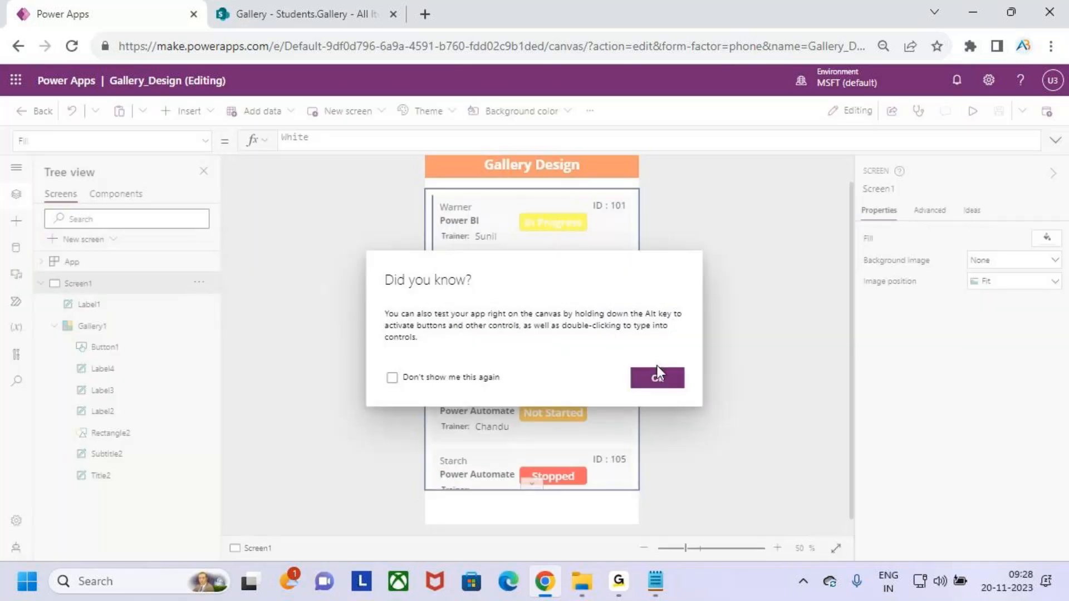
left_click(657, 369)
left_click(565, 233)
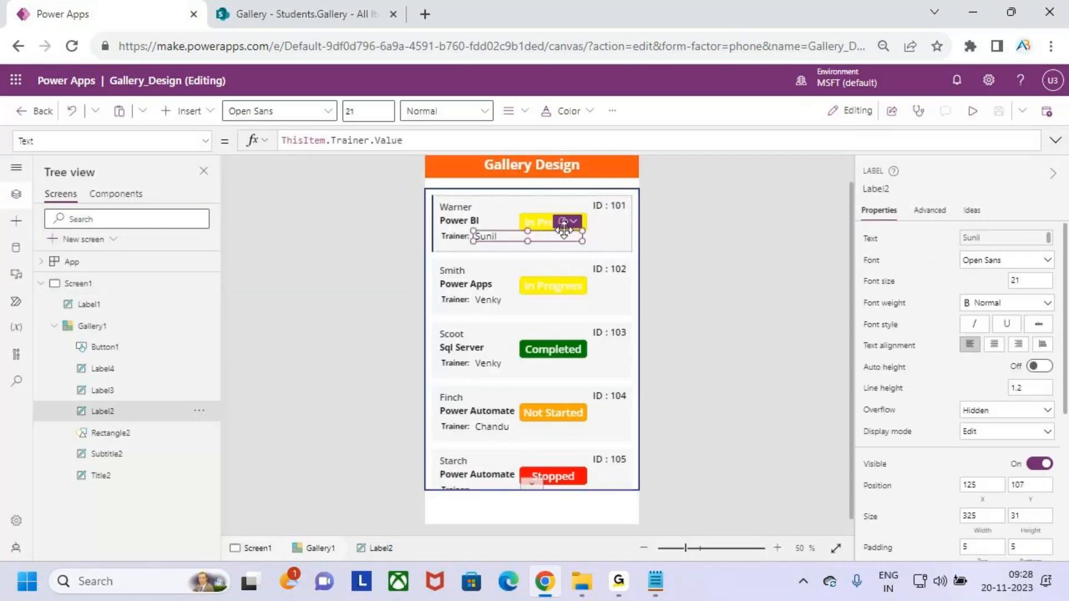
left_click(563, 223)
scroll(1027, 423, "down", 5)
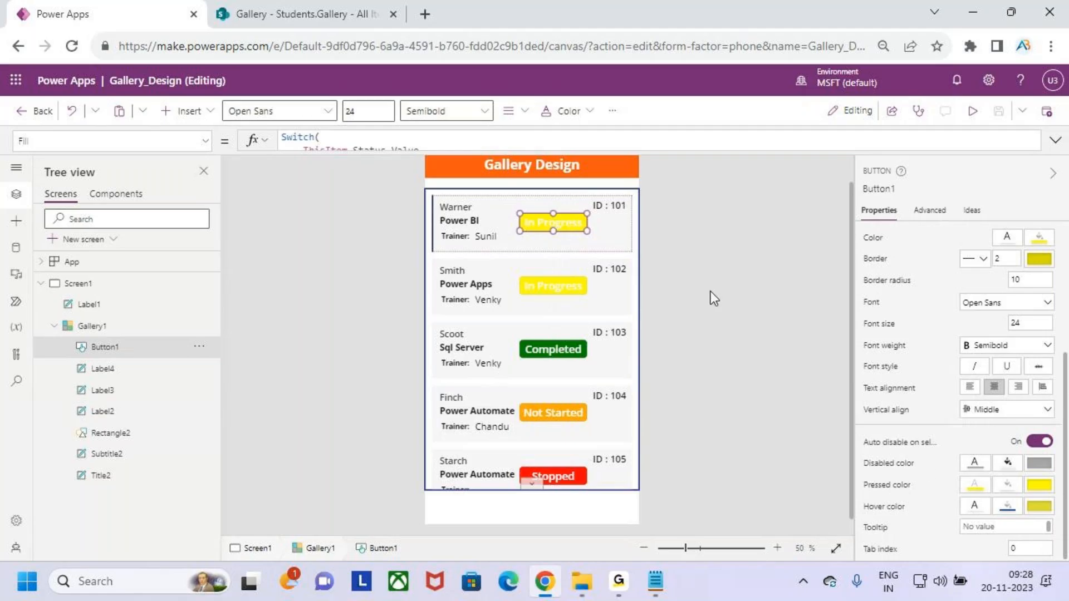
Preview the gallery and scroll through cards 101–105 with their narrower coloured status buttons.
left_click(975, 112)
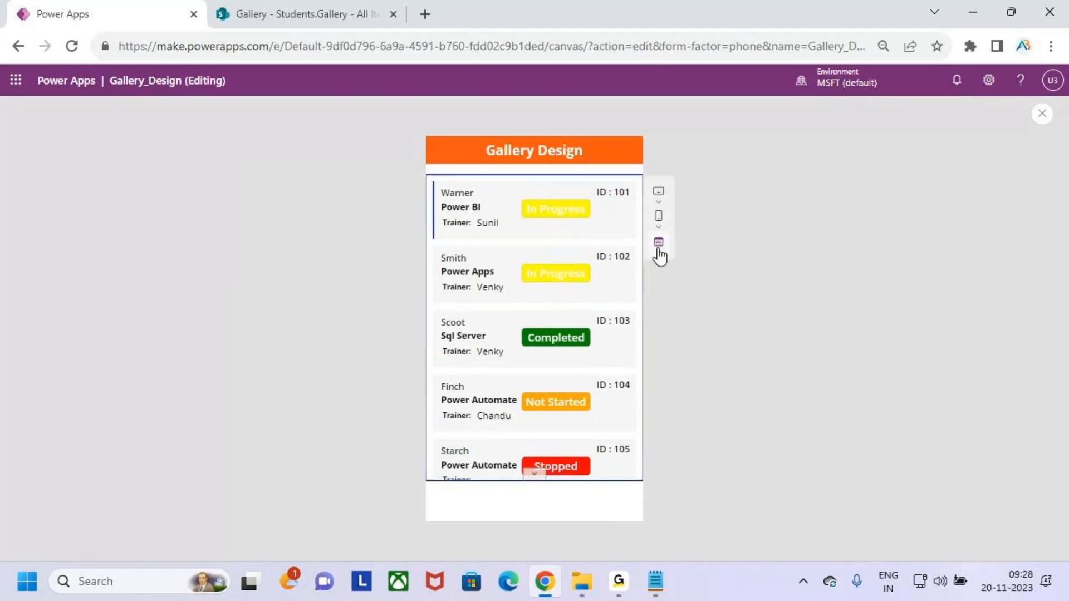
key("ctrl+2")
mouse_move(432, 182)
left_mouse_down()
mouse_move(576, 237)
mouse_move(635, 238)
left_mouse_up()
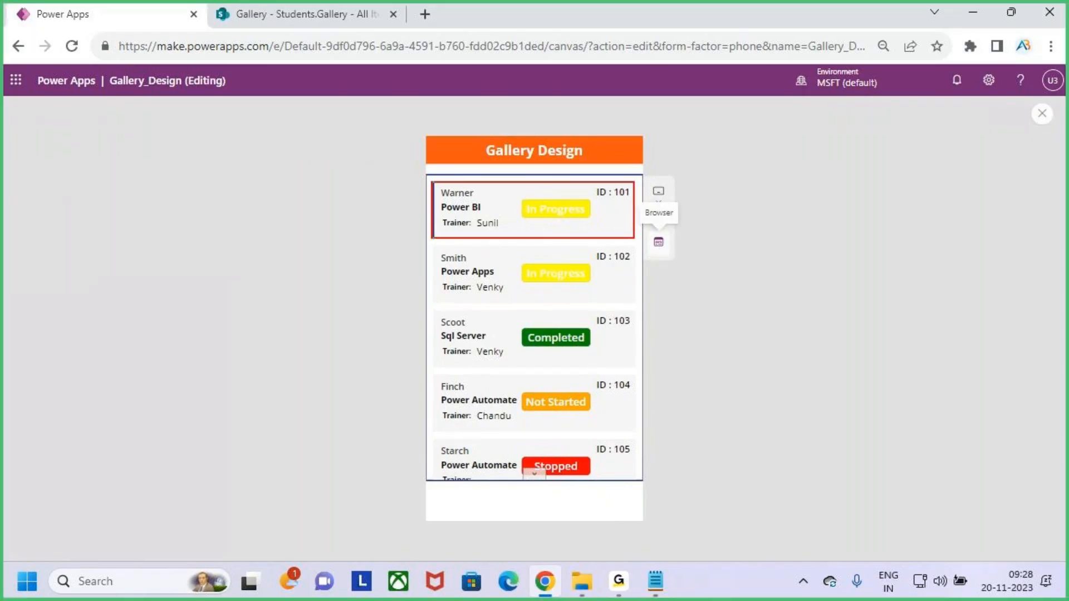
left_click_drag(605, 204, 622, 203)
mouse_move(441, 200)
left_mouse_down()
mouse_move(472, 200)
mouse_move(476, 211)
left_mouse_up()
key("Escape")
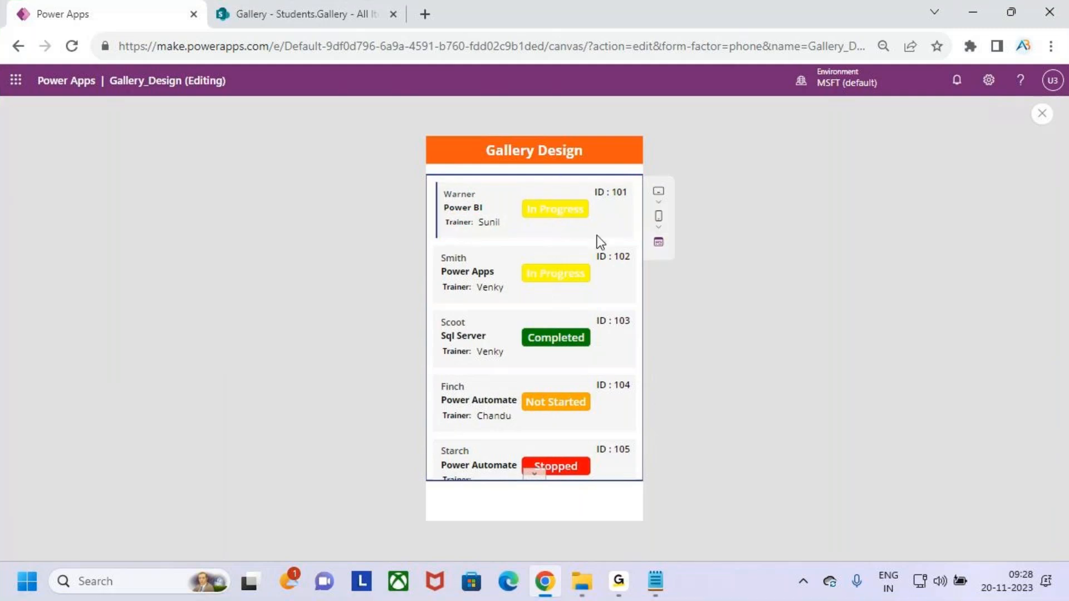
scroll(564, 342, "down", 1)
scroll(563, 335, "up", 1)
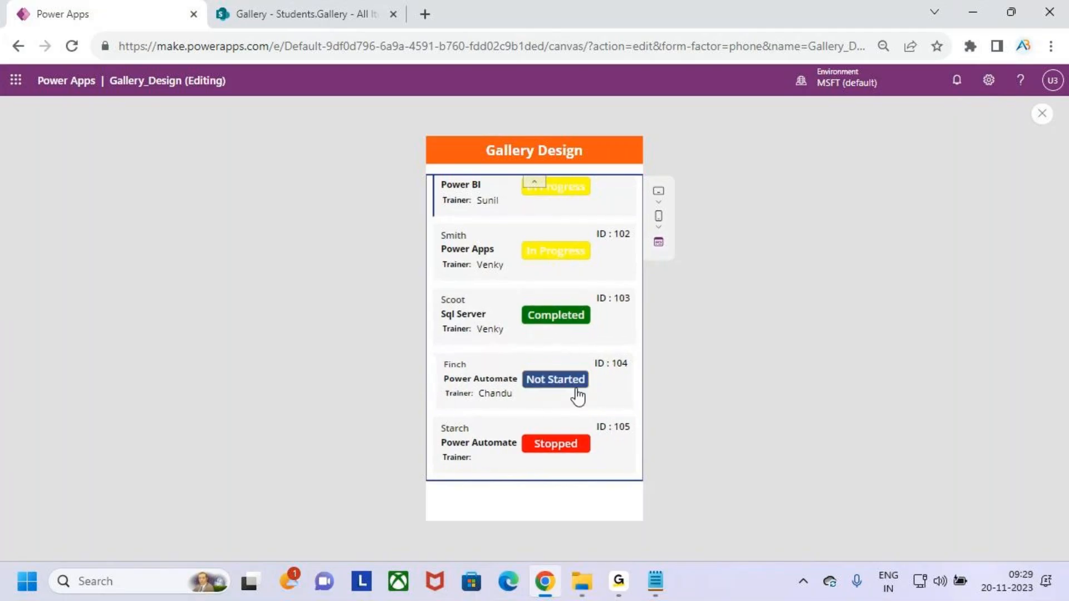
scroll(573, 390, "up", 1)
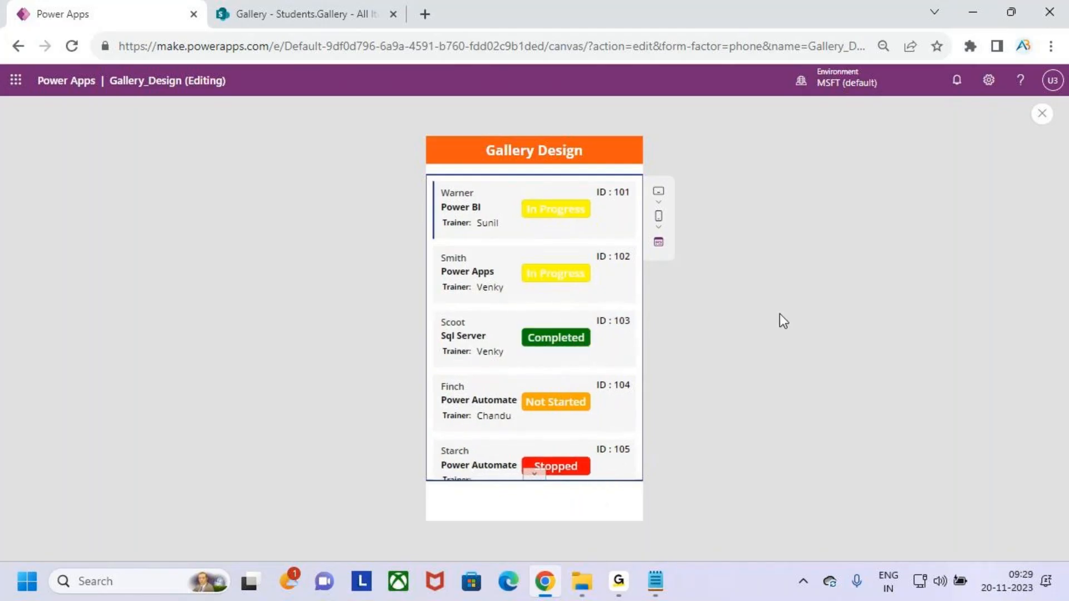
Increase the gallery template size to 202, then switch to the SharePoint Students.Gallery list.
left_click(1042, 114)
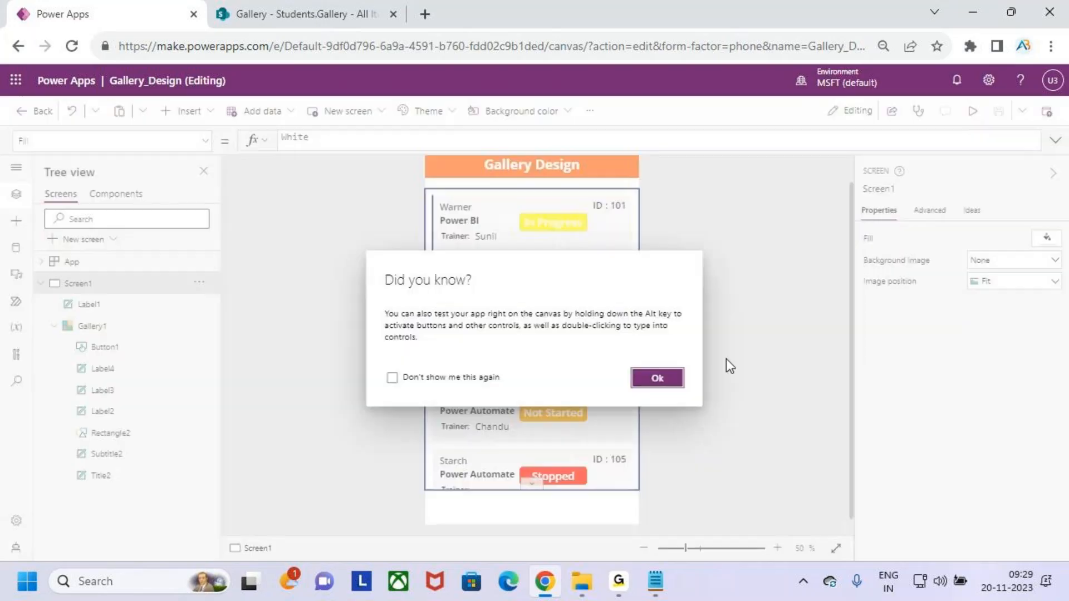
left_click(674, 376)
left_click(545, 225)
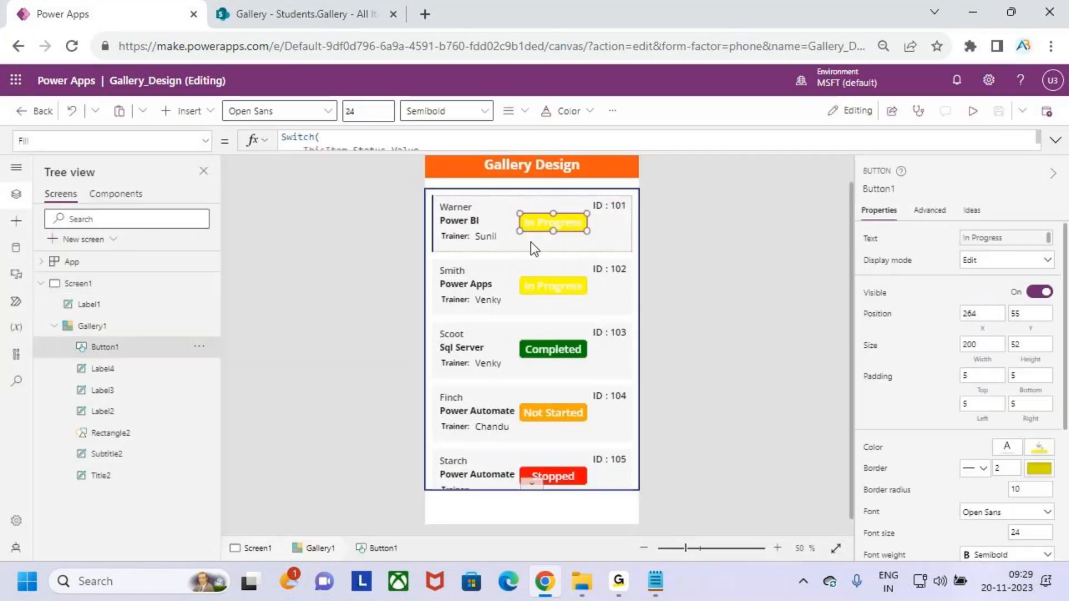
left_click(526, 249)
left_click_drag(532, 251, 533, 262)
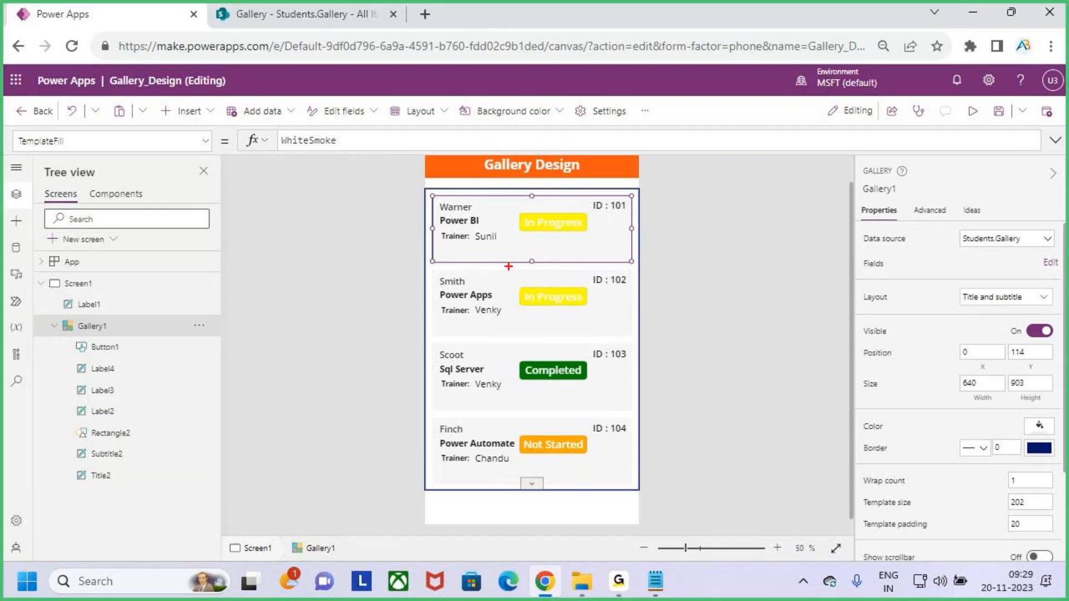
left_click_drag(440, 246, 603, 256)
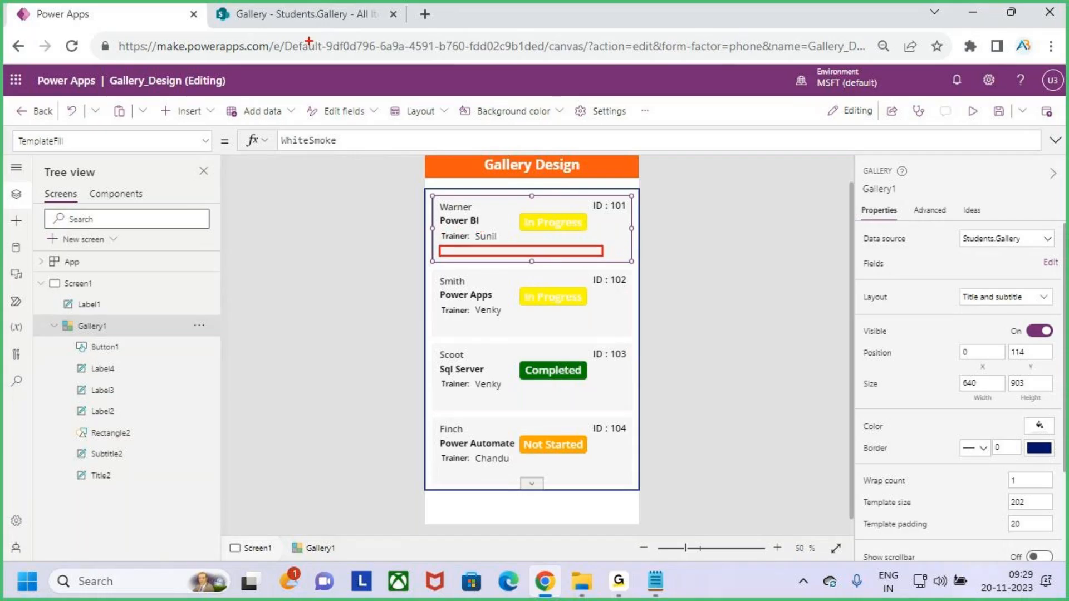
left_click(310, 12)
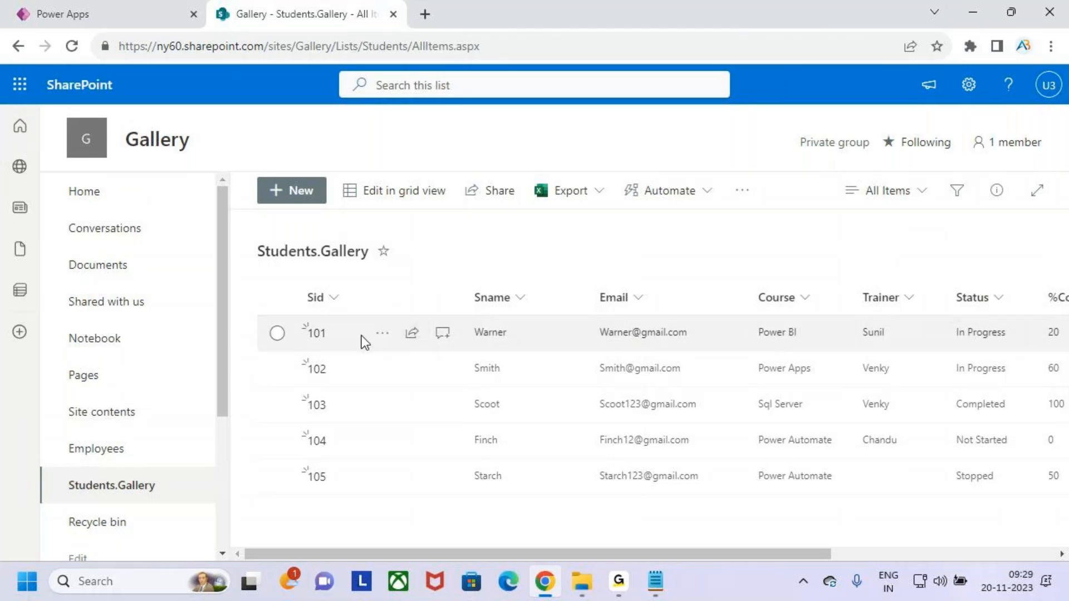
Scroll row 101 across to its %Completed value, then go back to Power Apps.
left_click(1050, 332)
left_click_drag(815, 555, 896, 557)
left_click(96, 8)
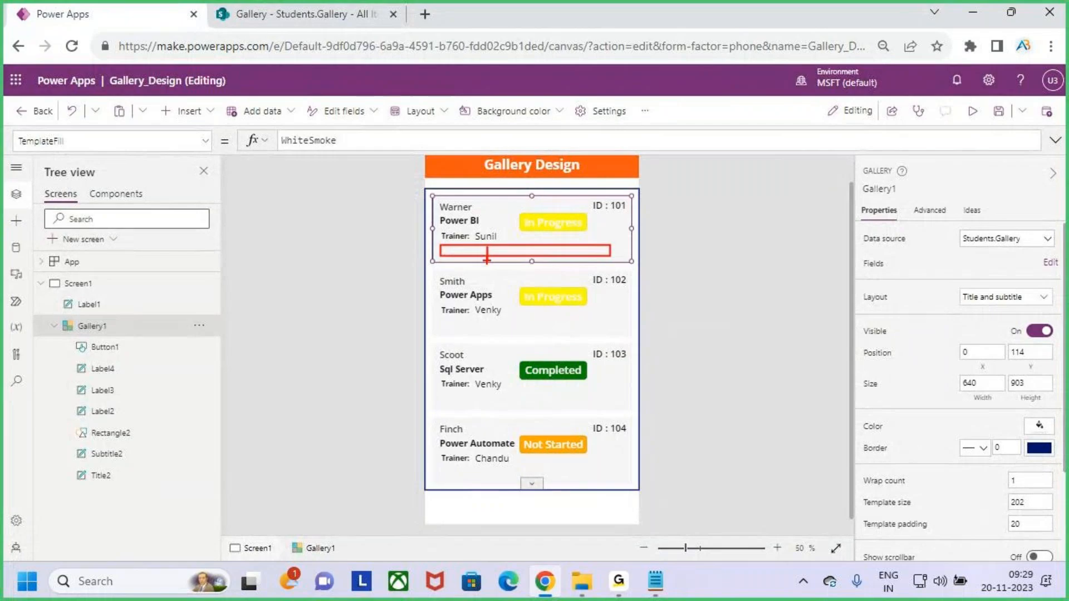
Select Gallery1's first item template and bring up the Insert controls list.
left_click_drag(453, 251, 495, 252)
left_click_drag(617, 247, 650, 257)
key("Escape")
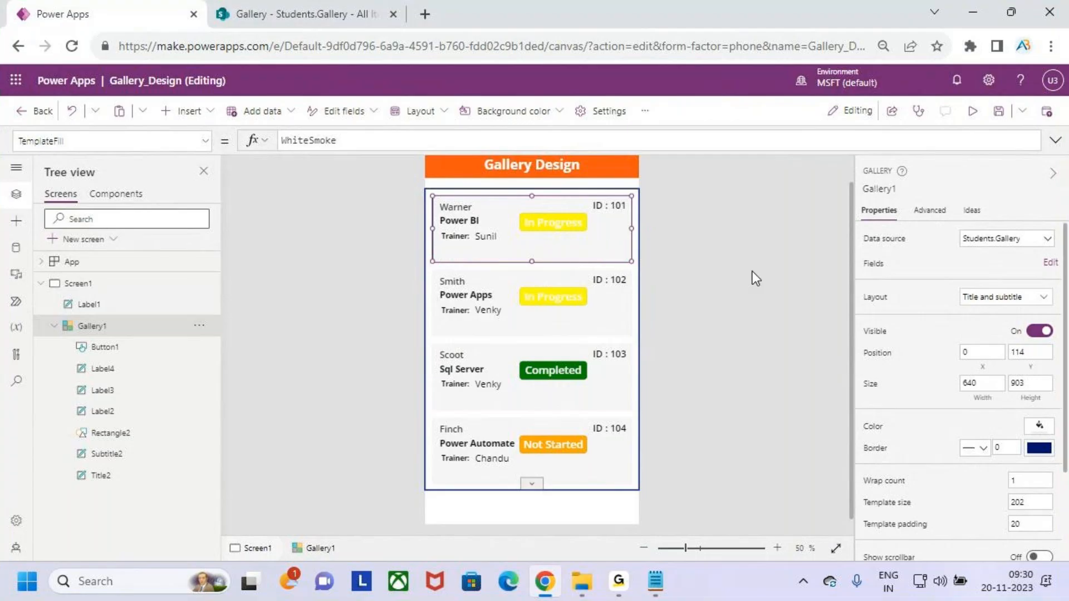
left_click(476, 236)
left_click(507, 283)
left_click(479, 221)
left_click(433, 196)
left_click(212, 112)
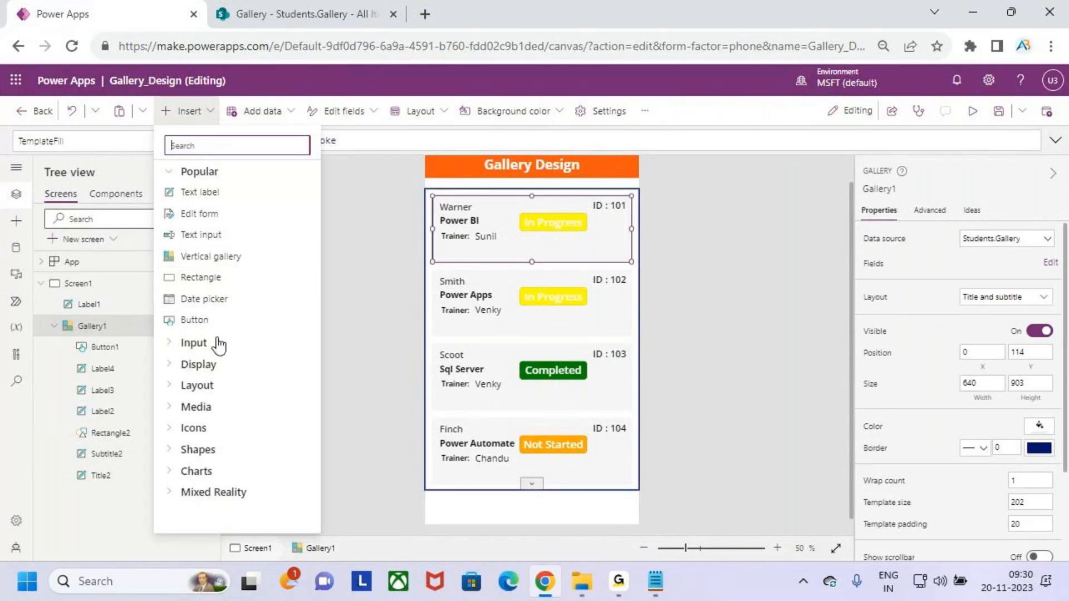
Insert a rectangle into the gallery items and drag it into place below the trainer line.
left_click(206, 276)
left_click_drag(469, 238, 606, 245)
left_click_drag(525, 229, 495, 254)
scroll(530, 251, "up", 3)
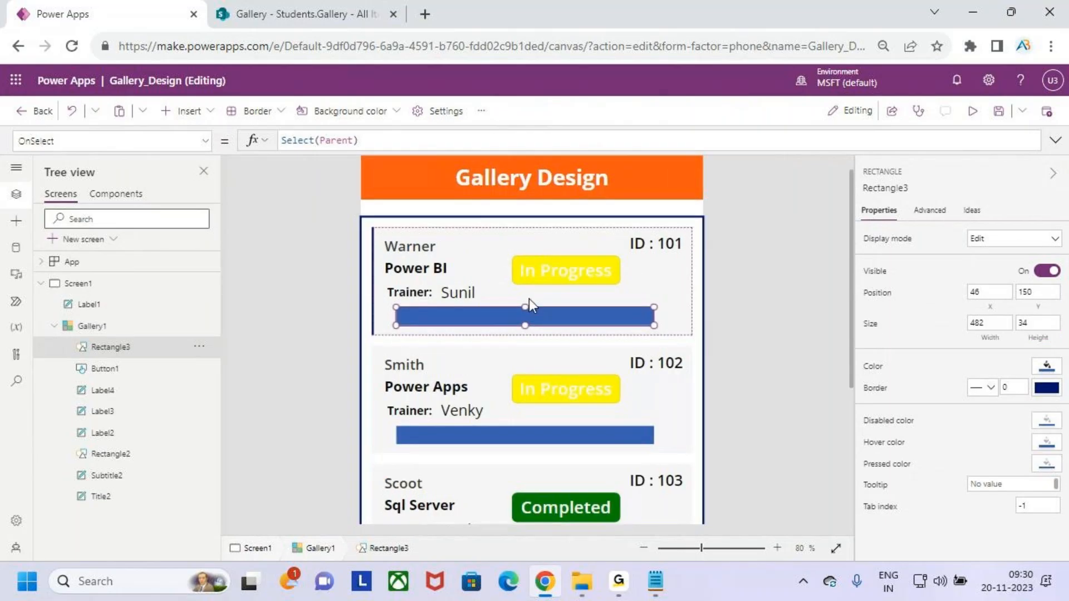
left_click_drag(525, 325, 526, 319)
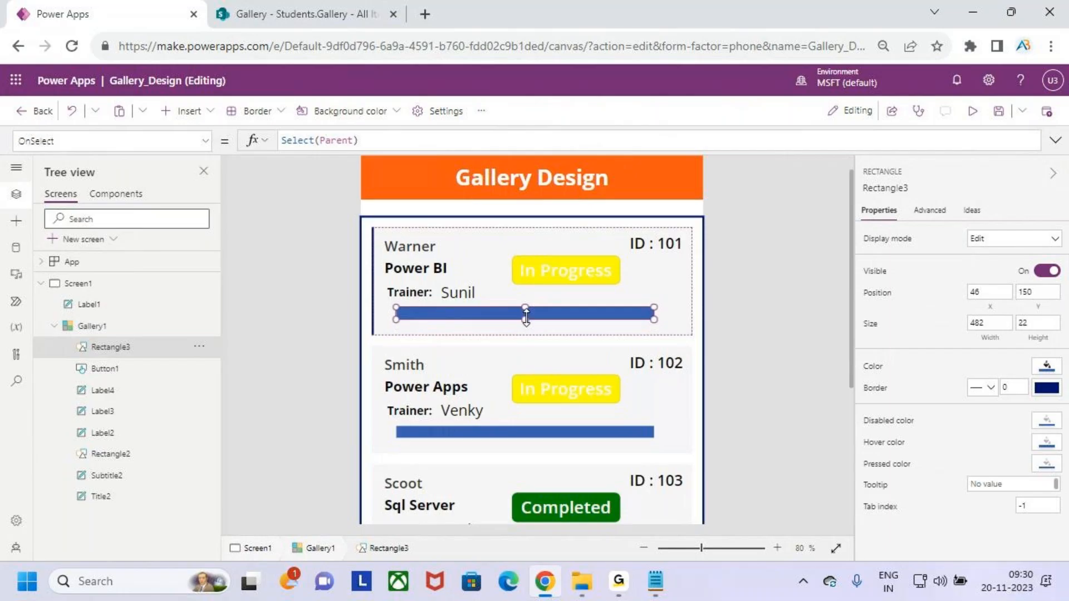
left_click_drag(485, 312, 477, 314)
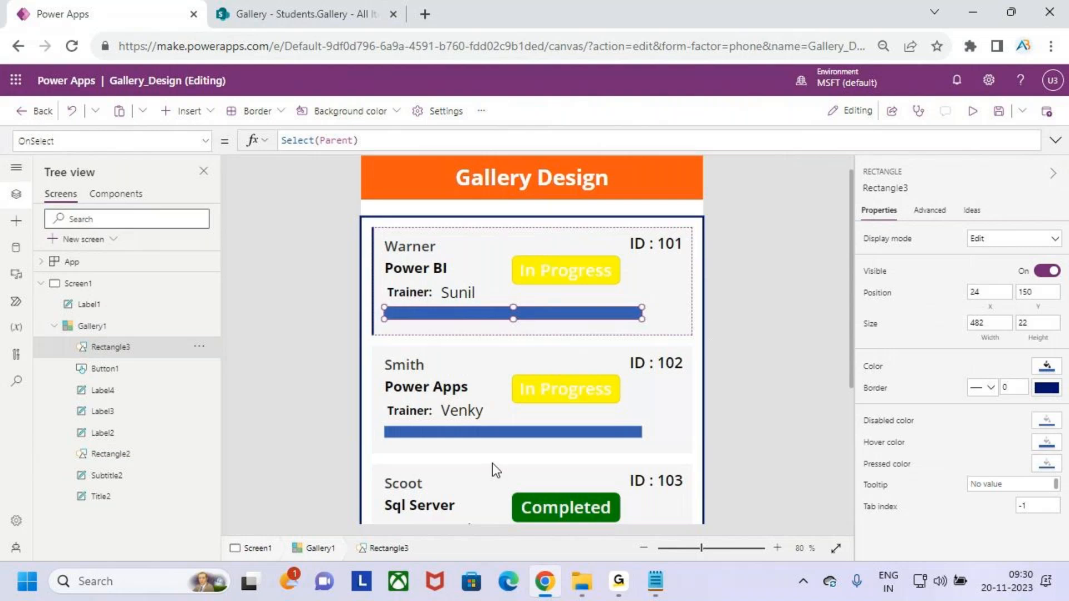
Set the bar's width to 500 and its height to 20.
left_click(998, 323)
key("BackSpace")
key("BackSpace")
key("BackSpace")
type("500")
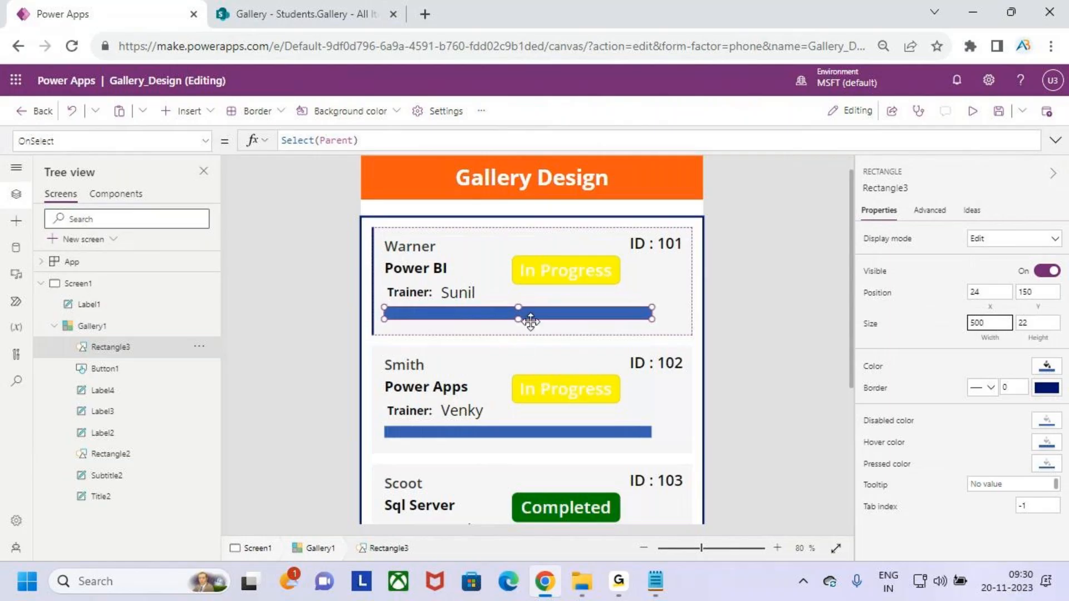
left_click(1041, 323)
key("BackSpace")
type("0")
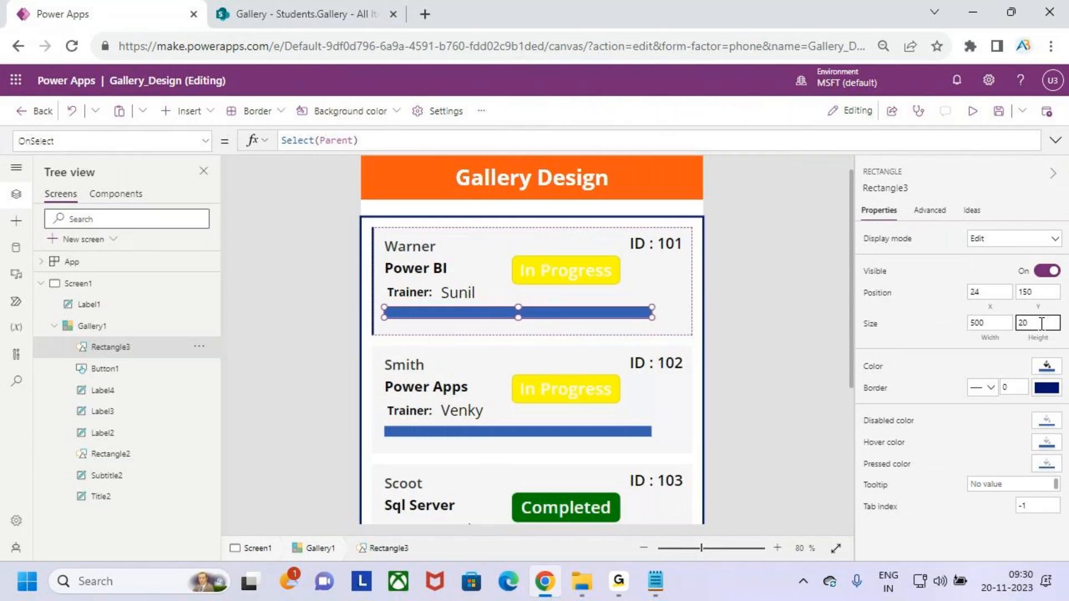
key("BackSpace")
type("5")
key("BackSpace")
type("0")
key("BackSpace")
type("0")
left_click(206, 142)
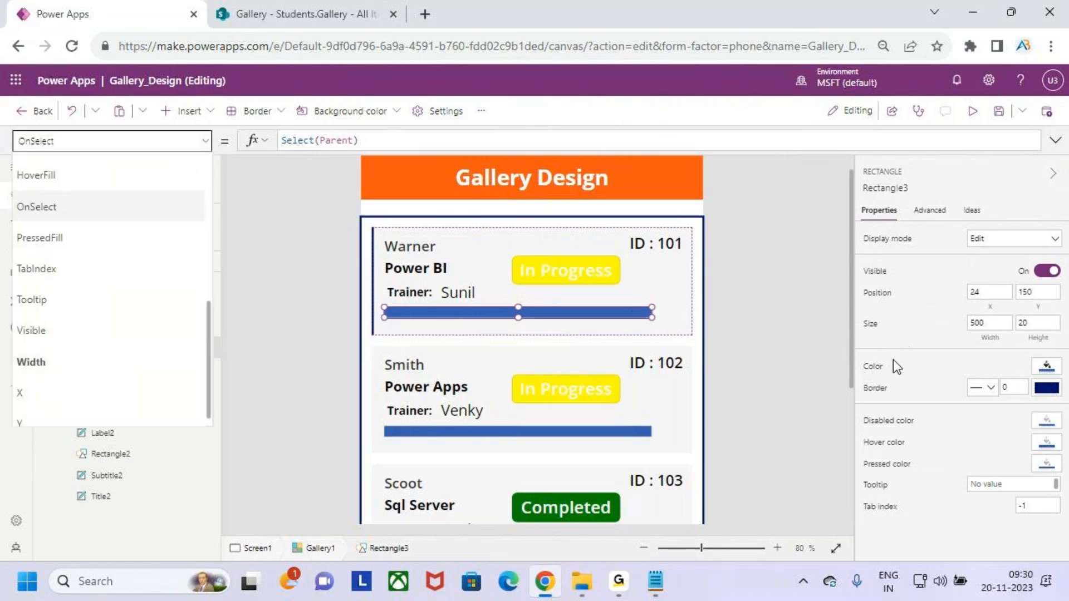
Replace Rectangle3's Fill RGBA(56, 96, 178, 1) with Color.Gray.
left_click(871, 363)
left_click_drag(391, 140, 244, 142)
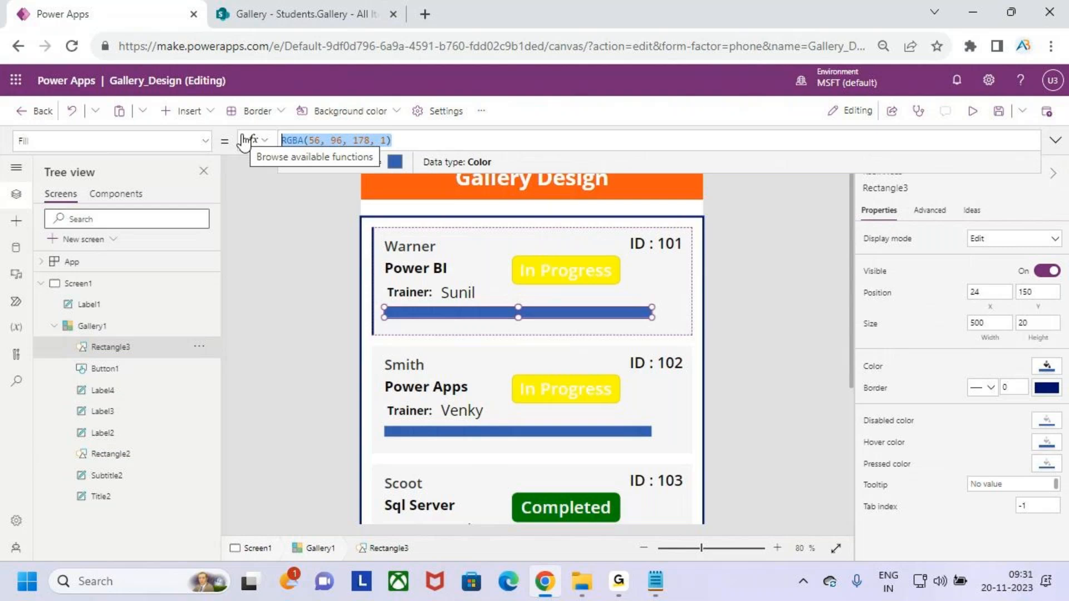
type("gray")
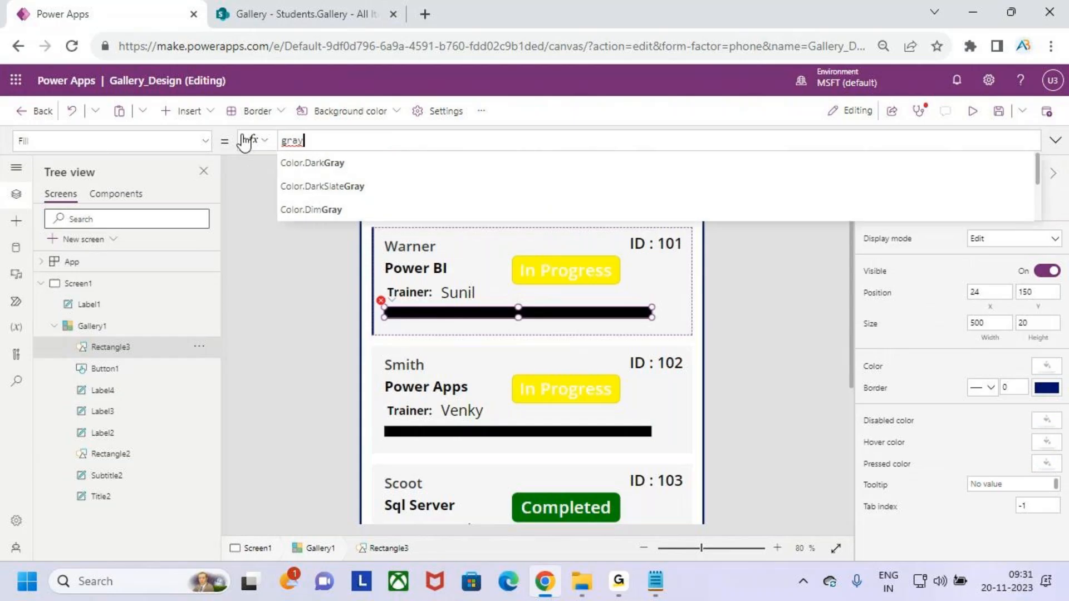
key("Down")
key("Down")
key("Down")
key("Down")
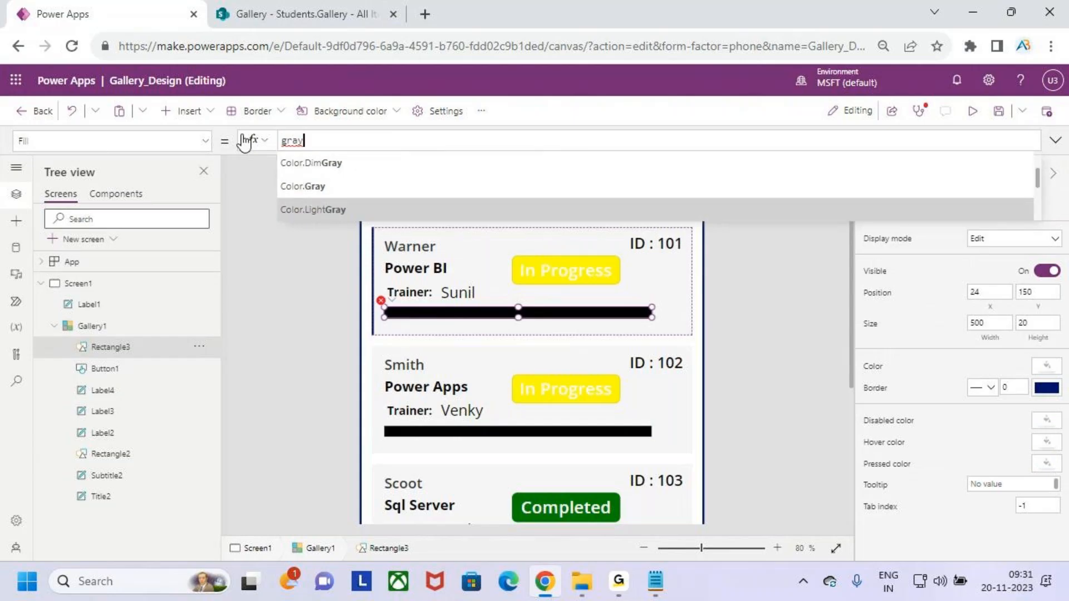
key("Up")
key("Return")
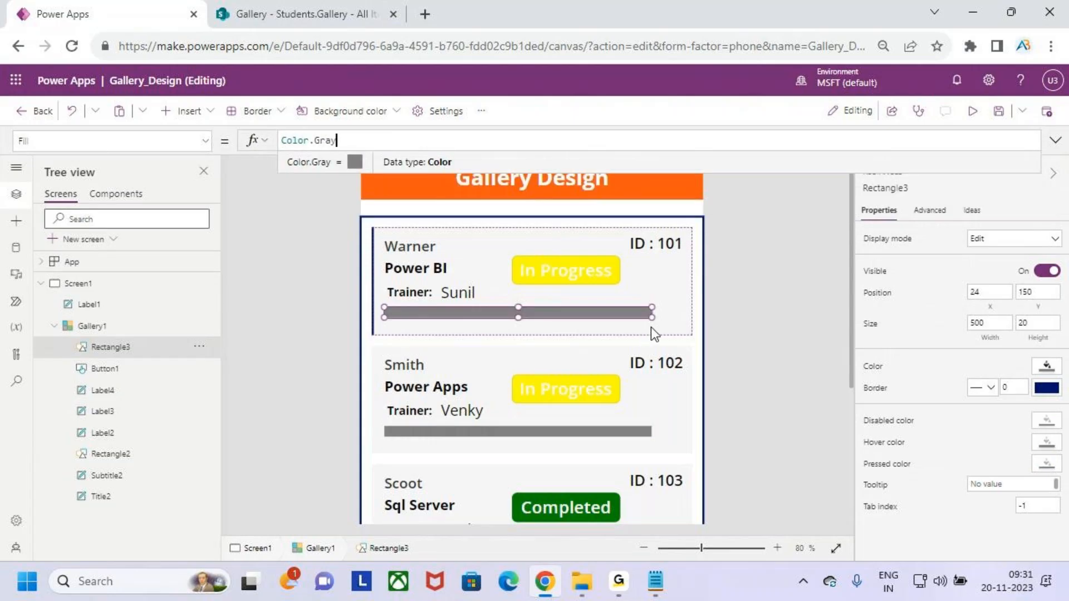
left_click(651, 281)
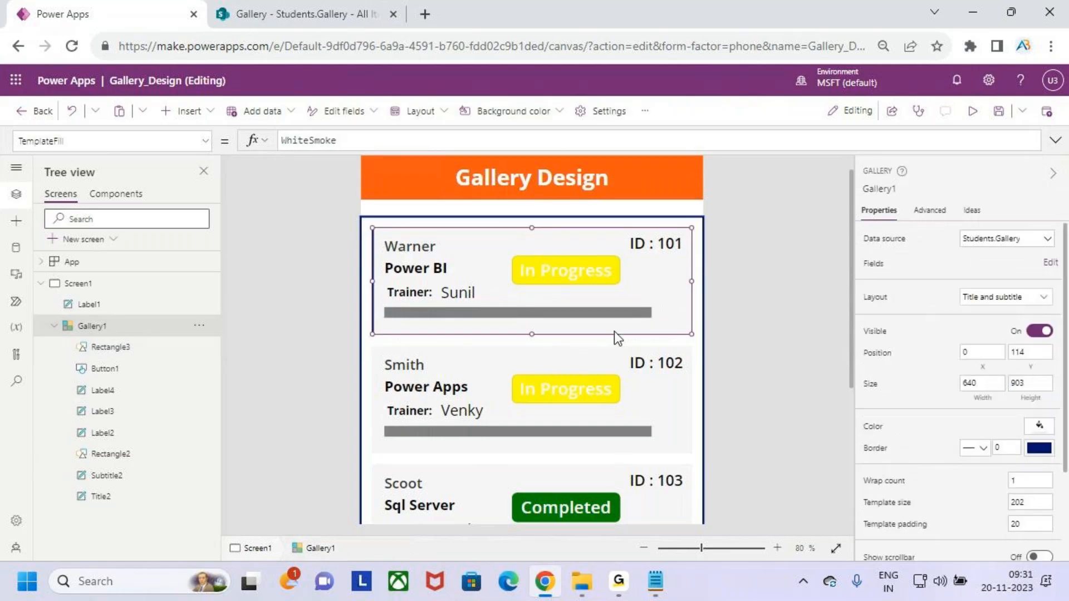
Insert Rectangle4 into the gallery, set its height to 20, and lay it over the grey track.
left_click(207, 120)
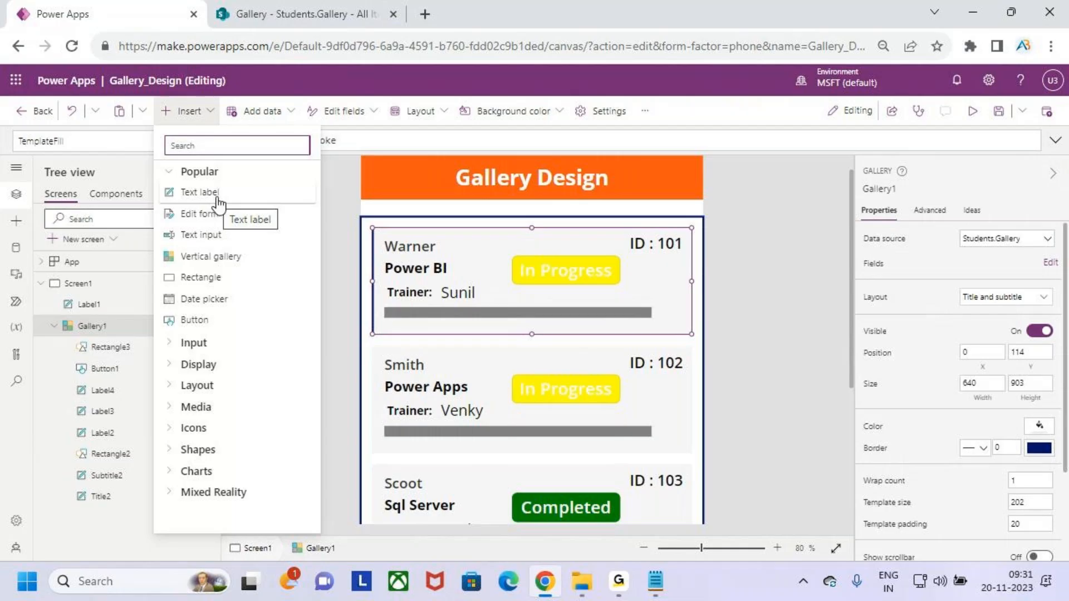
left_click(220, 284)
left_click_drag(432, 251, 432, 289)
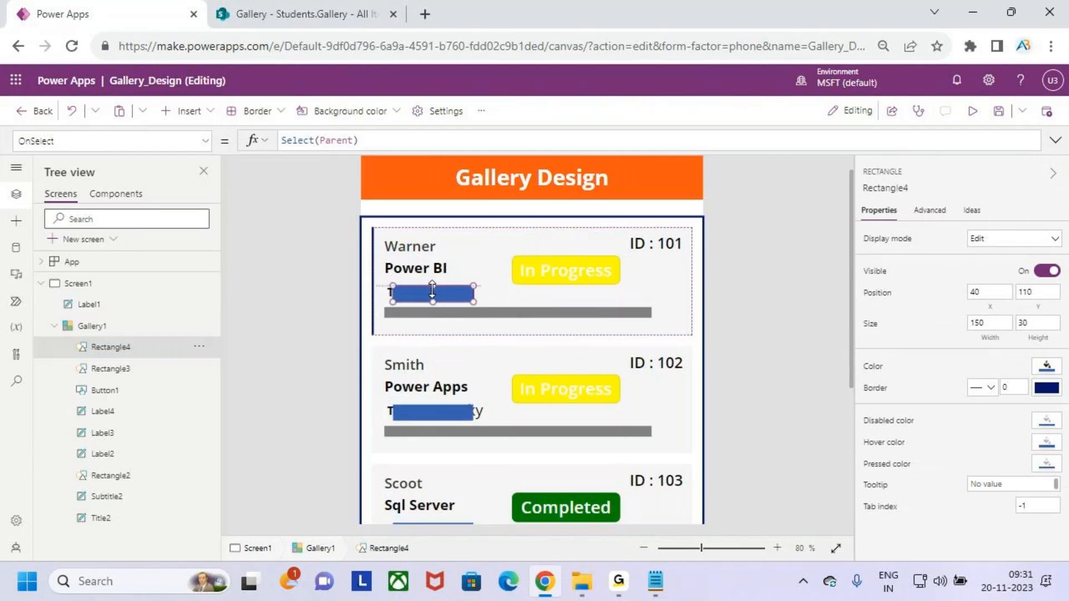
double_click(1038, 324)
type("20")
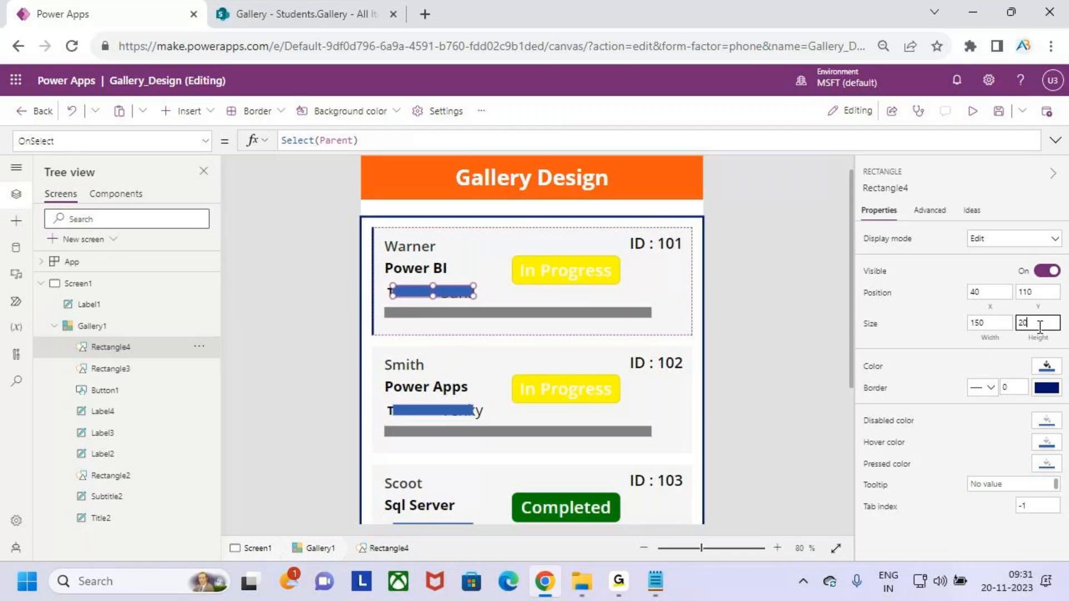
left_click_drag(460, 290, 651, 315)
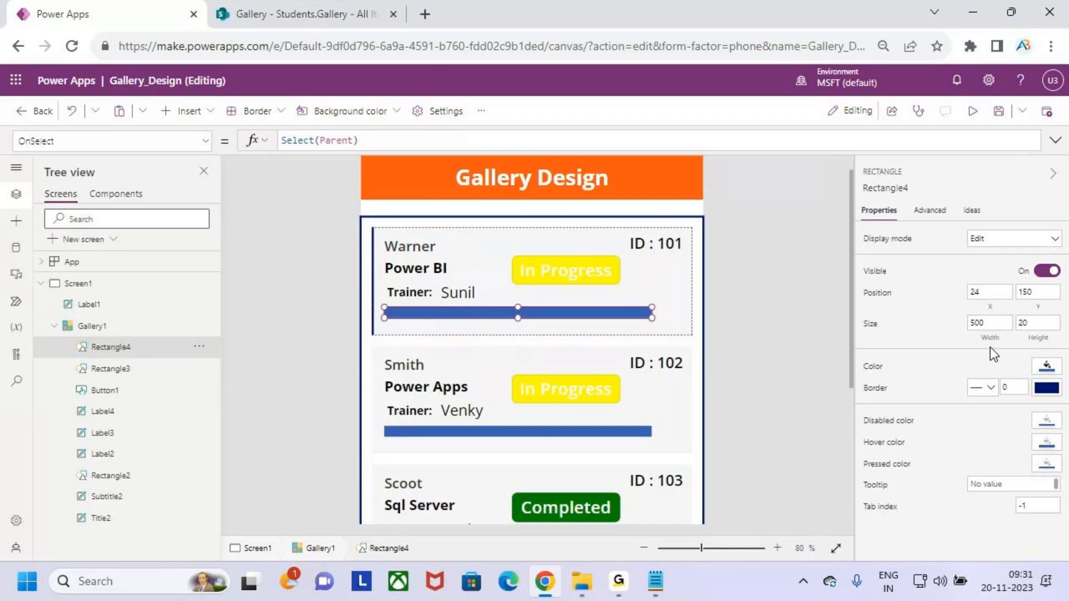
left_click(990, 328)
Change Rectangle4's Width from 500 to ThisItem.'%Completed' * 5.
double_click(317, 138)
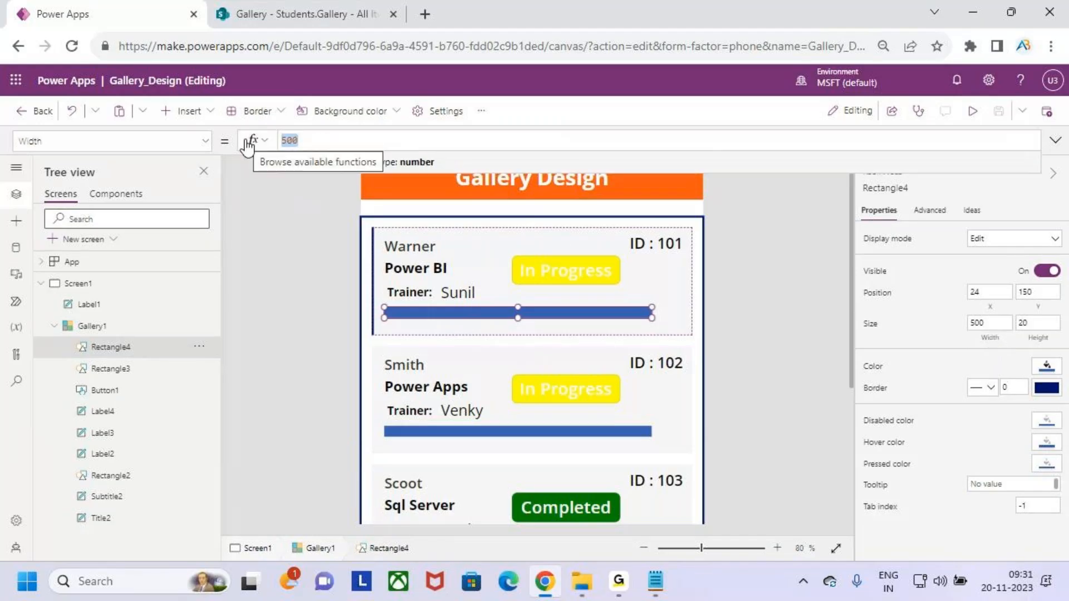
key("BackSpace")
type("t")
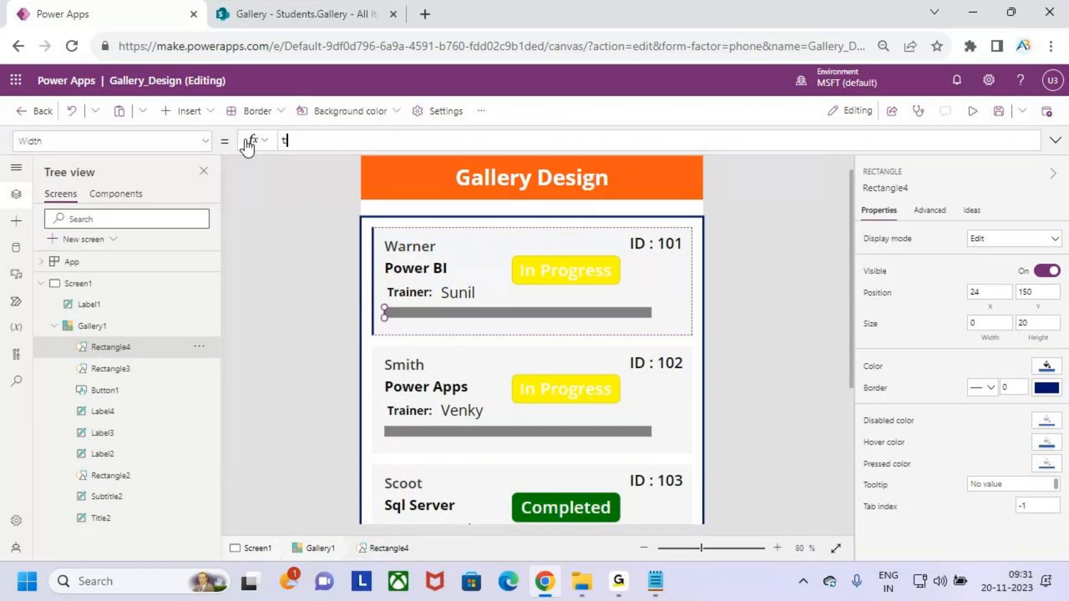
type("his")
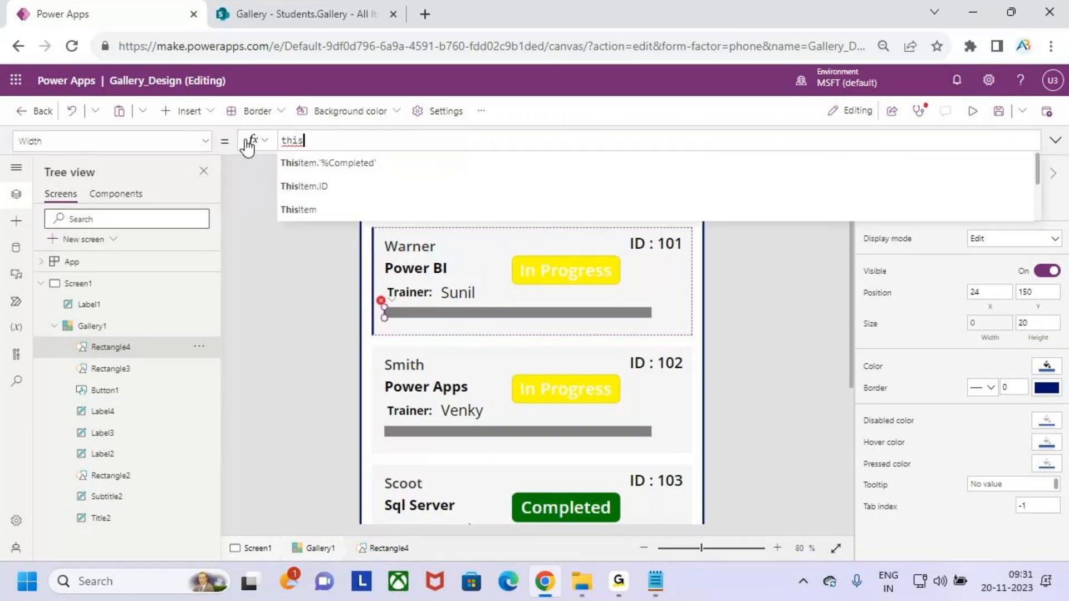
key("Tab")
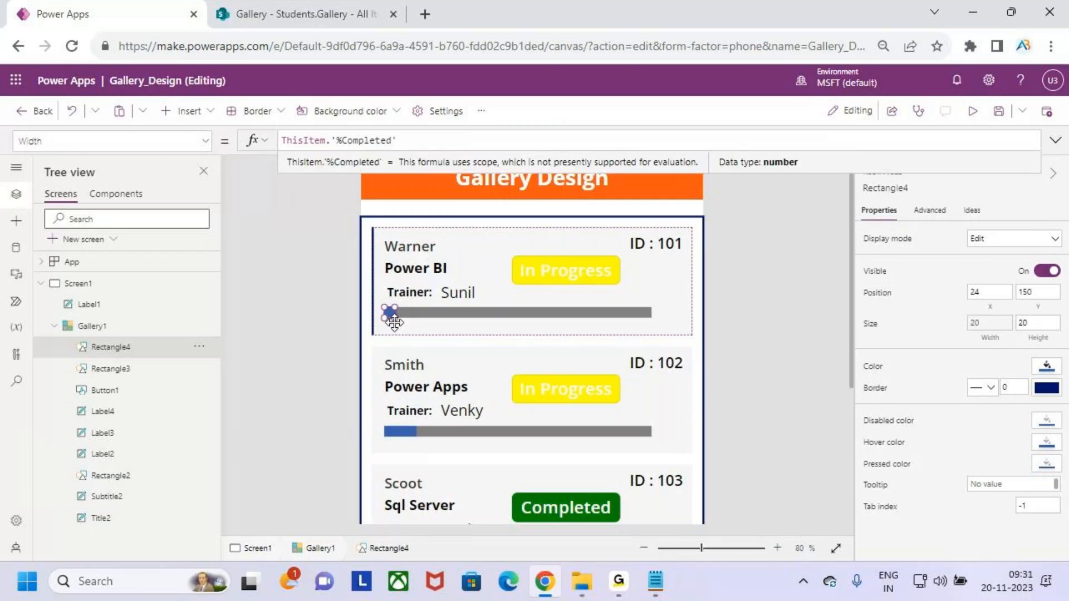
left_click(412, 142)
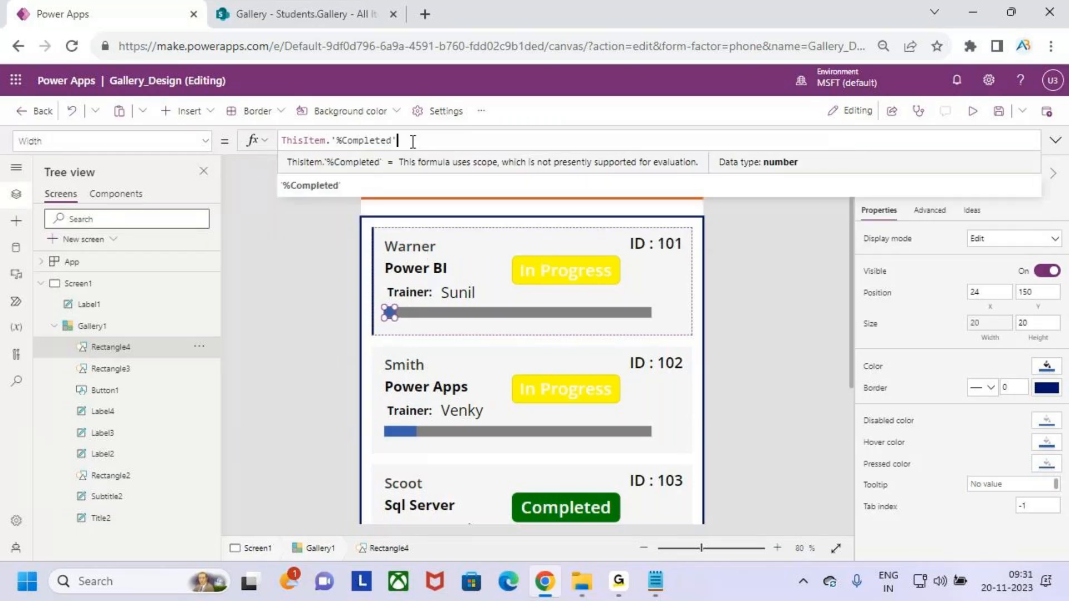
type("* 5")
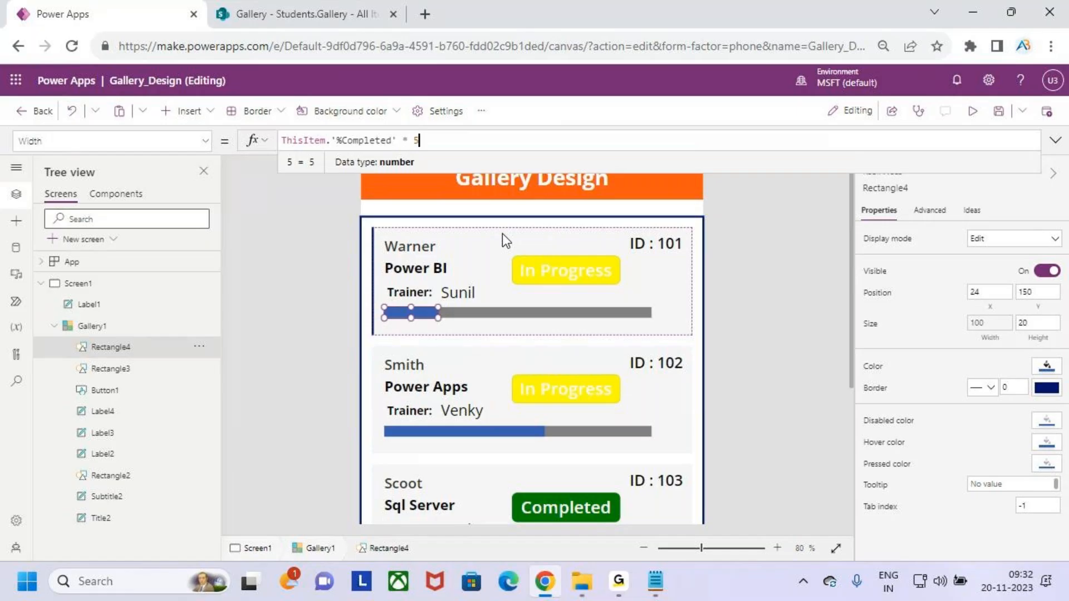
Annotate the screen to show the 500-wide bar divided by 100 gives 5.
left_click_drag(630, 308, 643, 282)
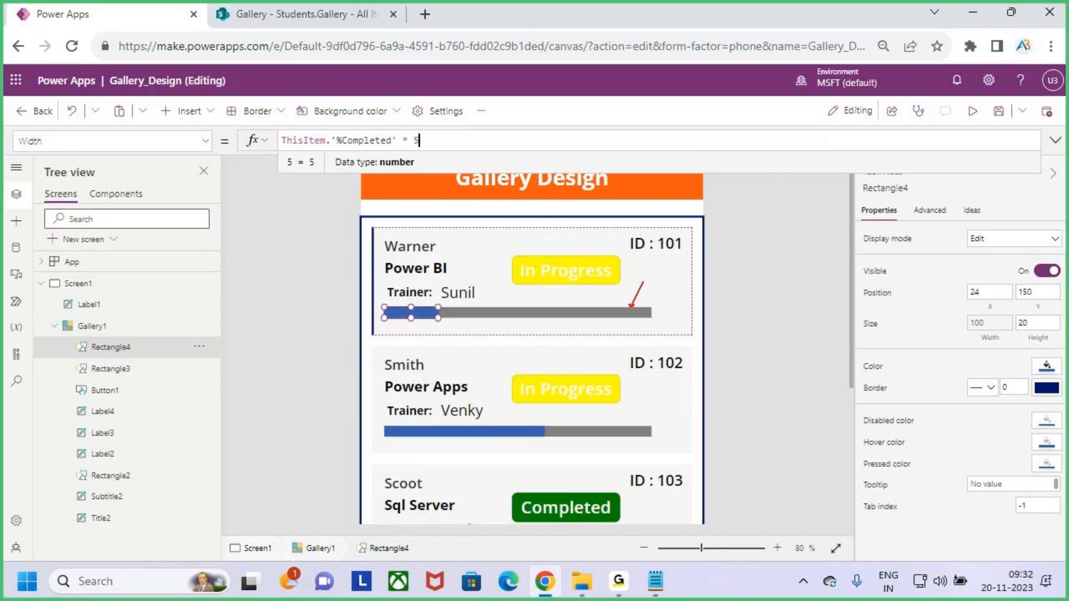
mouse_move(718, 287)
left_mouse_down()
mouse_move(697, 290)
mouse_move(695, 317)
mouse_move(713, 316)
mouse_move(725, 285)
mouse_move(739, 309)
mouse_move(748, 287)
left_mouse_up()
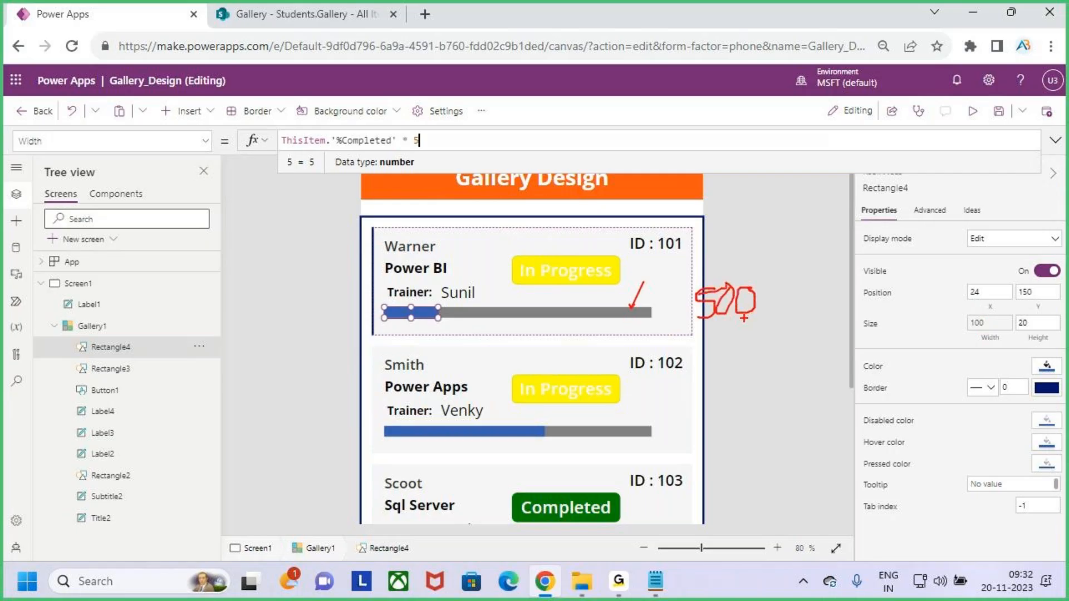
left_click_drag(685, 329, 775, 329)
mouse_move(706, 348)
left_mouse_down()
mouse_move(704, 385)
mouse_move(747, 354)
mouse_move(707, 396)
left_mouse_up()
left_click_drag(741, 277, 717, 329)
mouse_move(802, 333)
left_mouse_down()
mouse_move(831, 340)
mouse_move(854, 301)
mouse_move(890, 332)
mouse_move(723, 96)
mouse_move(496, 114)
mouse_move(424, 142)
mouse_move(450, 155)
left_mouse_up()
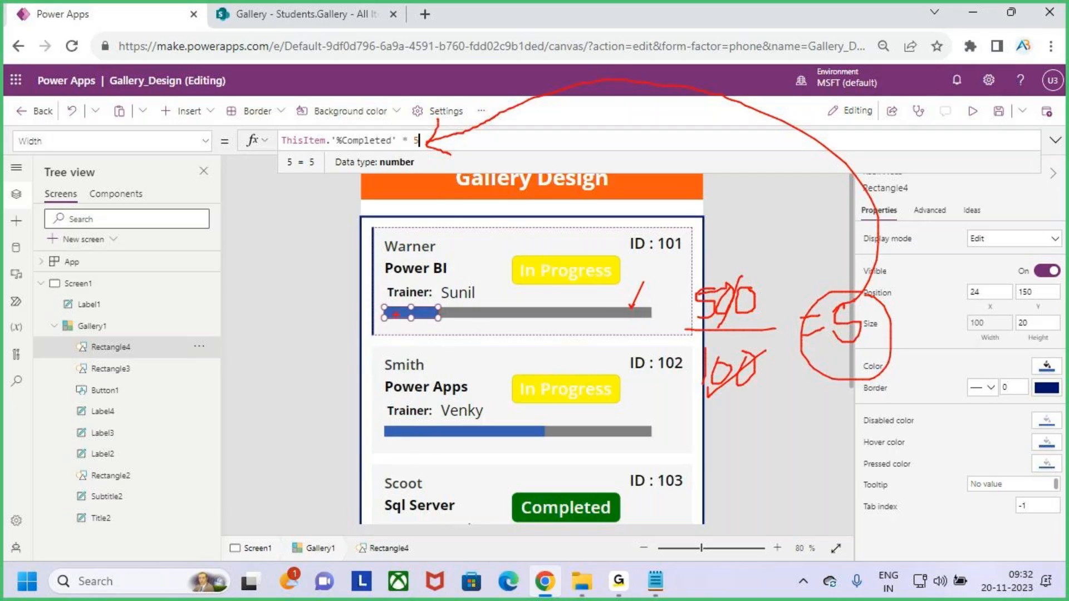
Link the annotated 5 to the multiplier in the Width formula ThisItem.'%Completed' * 5.
left_click_drag(19, 149, 42, 149)
left_click_drag(289, 151, 345, 151)
left_click_drag(407, 131, 423, 146)
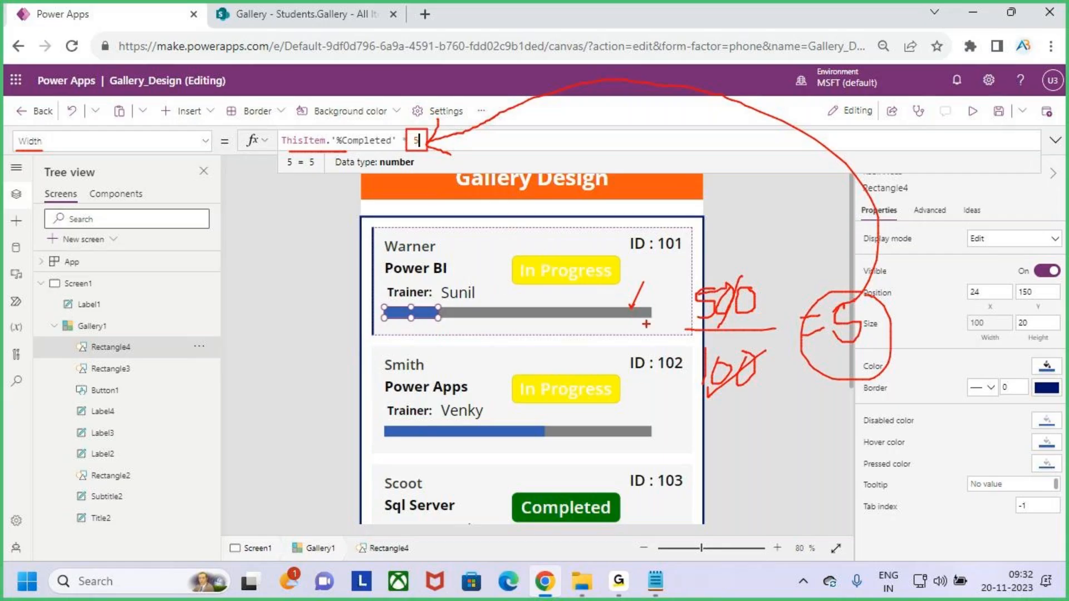
left_click_drag(632, 305, 648, 279)
left_click_drag(688, 332, 753, 333)
mouse_move(835, 308)
left_mouse_down()
mouse_move(846, 334)
mouse_move(894, 279)
mouse_move(546, 9)
mouse_move(415, 143)
left_mouse_up()
left_click_drag(414, 143, 418, 129)
left_click_drag(324, 152, 353, 151)
Clear the annotations and display Rectangle4's Fill formula RGBA(56, 96, 178, 1).
key("Escape")
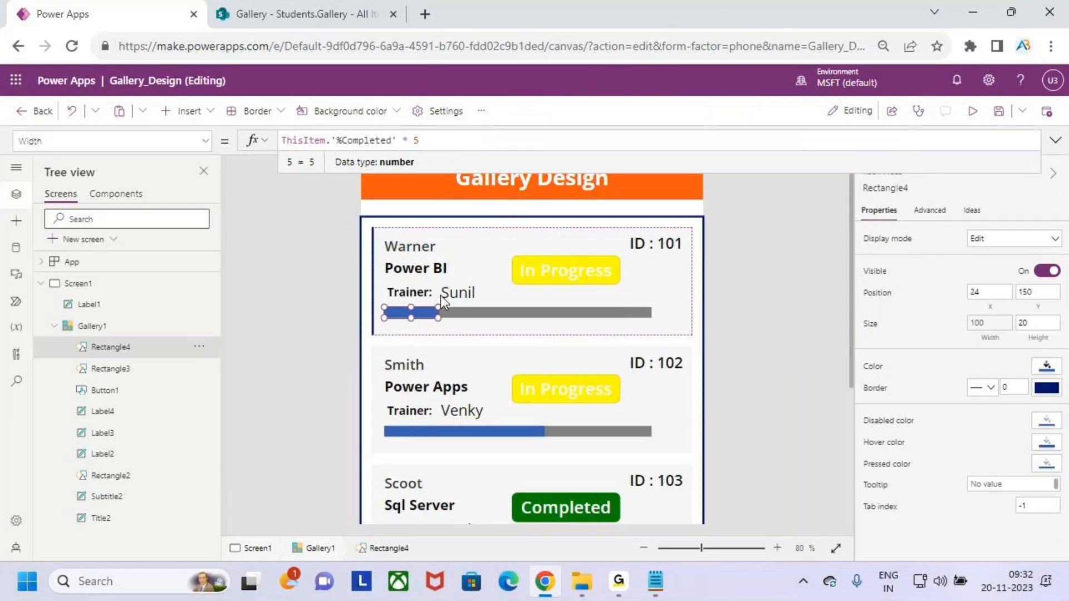
key("ctrl+2")
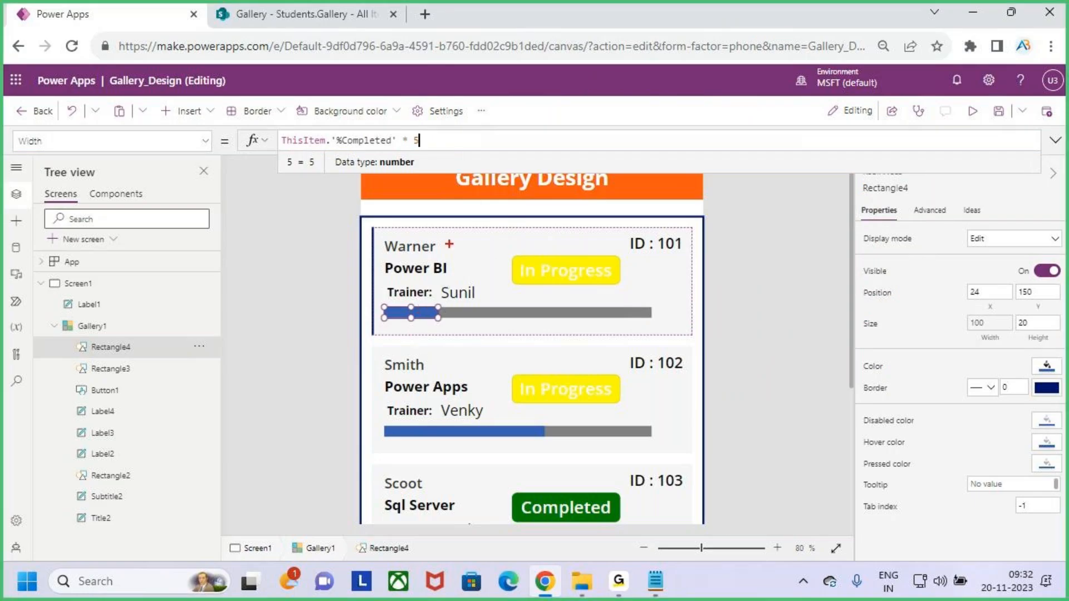
left_click(872, 366)
key("ctrl+a")
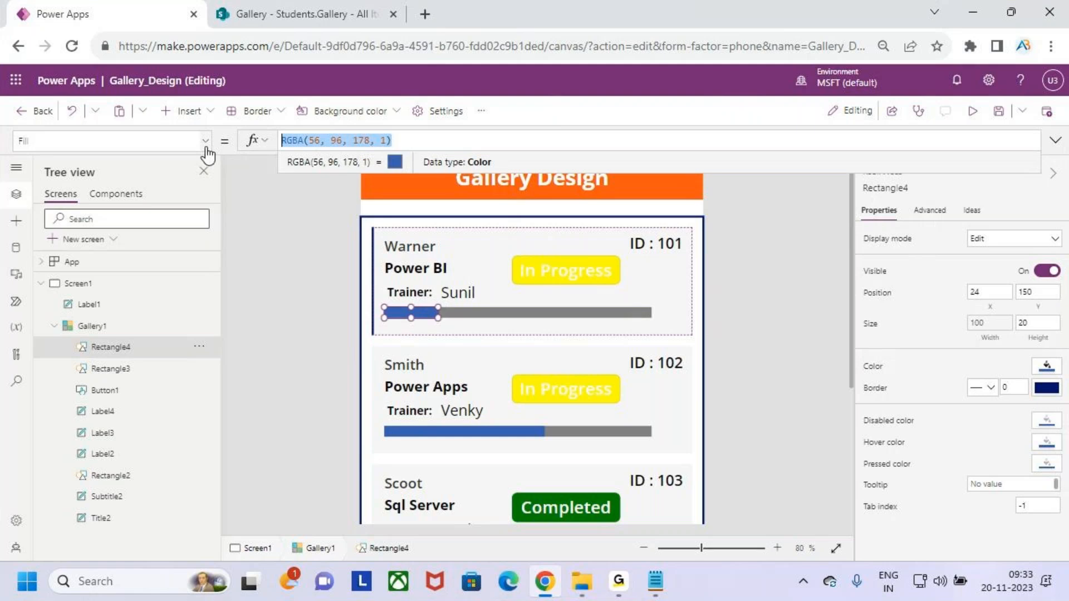
key("ctrl+2")
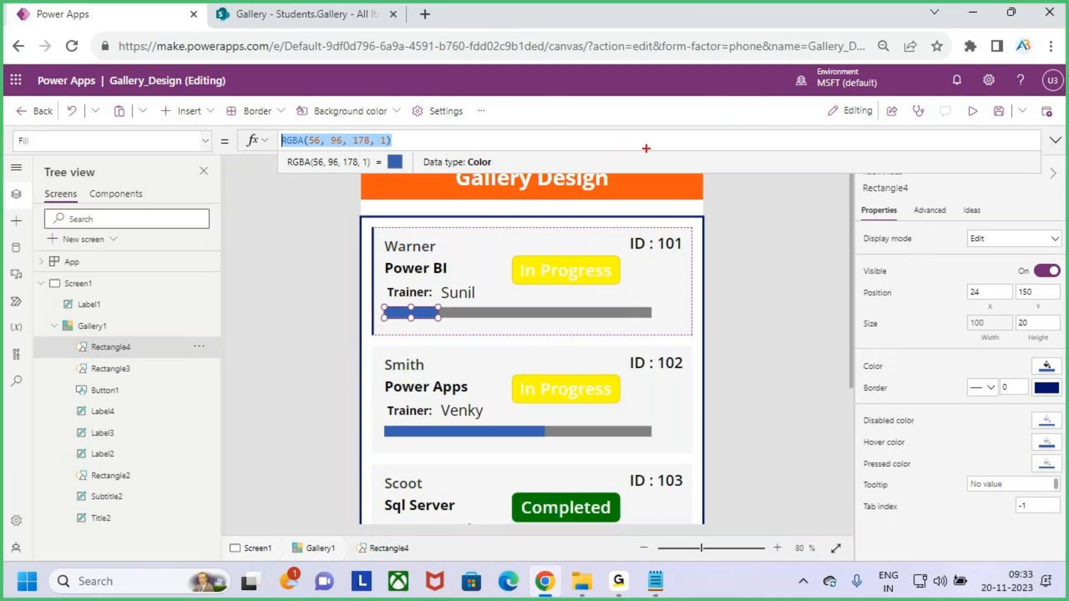
mouse_move(750, 201)
left_mouse_down()
mouse_move(776, 217)
mouse_move(750, 233)
left_mouse_up()
left_click_drag(789, 203, 812, 202)
mouse_move(790, 221)
left_mouse_down()
mouse_move(852, 207)
mouse_move(856, 226)
left_mouse_up()
key("ctrl+z")
mouse_move(823, 196)
left_mouse_down()
mouse_move(841, 193)
mouse_move(838, 221)
left_mouse_up()
left_click_drag(857, 199, 852, 222)
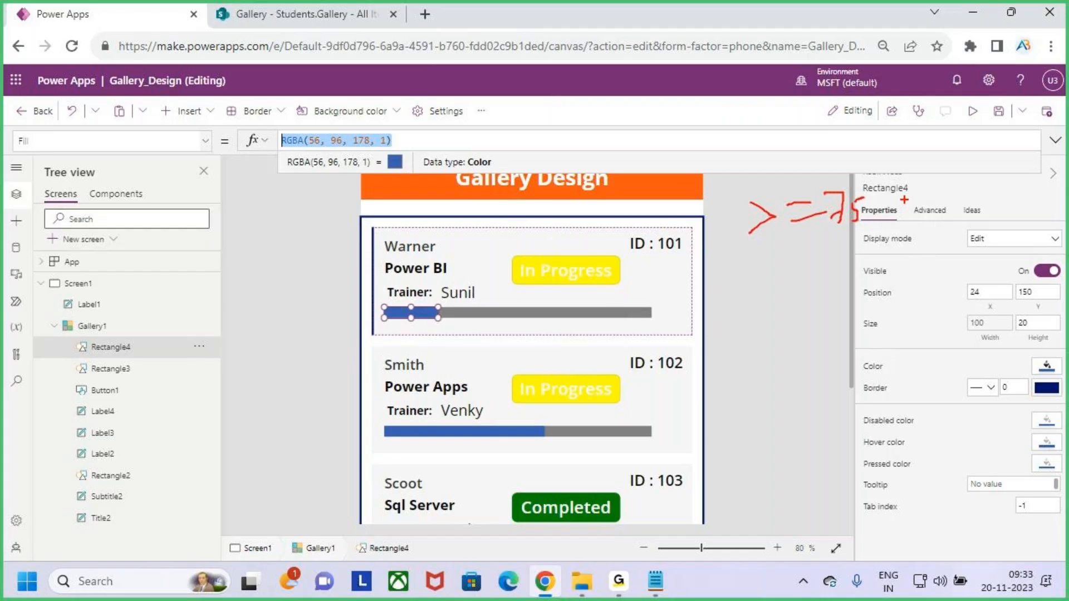
left_click_drag(898, 213, 944, 209)
left_click_drag(930, 195, 927, 235)
mouse_move(982, 184)
left_mouse_down()
mouse_move(972, 224)
mouse_move(986, 214)
mouse_move(1018, 227)
left_mouse_up()
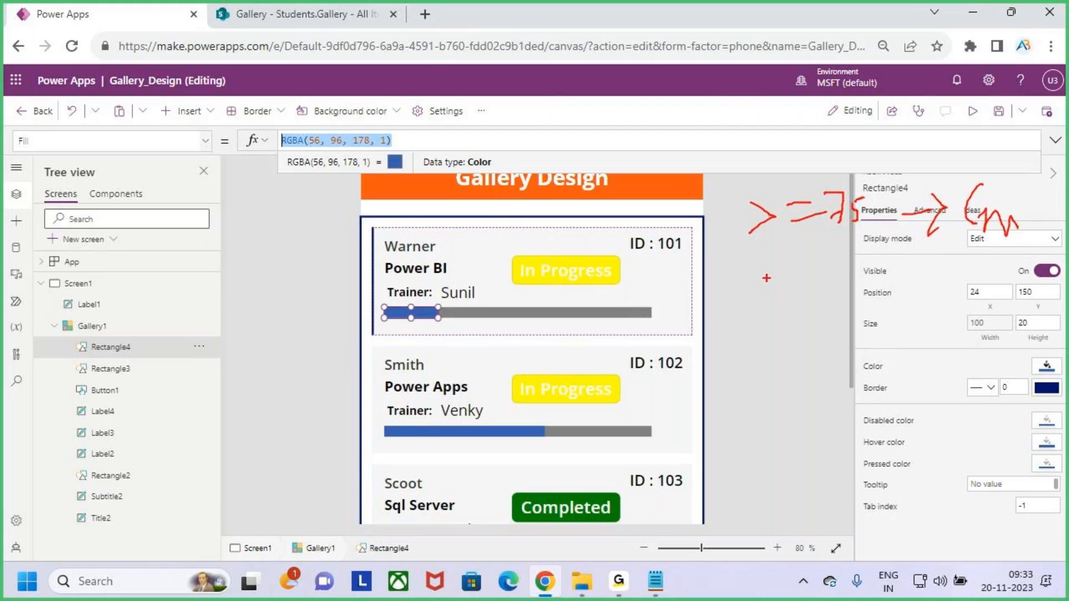
mouse_move(766, 277)
left_mouse_down()
mouse_move(766, 309)
mouse_move(794, 289)
mouse_move(809, 298)
left_mouse_up()
mouse_move(813, 273)
left_mouse_down()
mouse_move(817, 301)
mouse_move(883, 267)
mouse_move(908, 274)
left_mouse_up()
mouse_move(896, 270)
left_mouse_down()
mouse_move(913, 275)
mouse_move(943, 317)
left_mouse_up()
mouse_move(944, 281)
left_mouse_down()
mouse_move(964, 305)
mouse_move(985, 305)
mouse_move(1005, 261)
mouse_move(1002, 315)
mouse_move(1010, 310)
left_mouse_up()
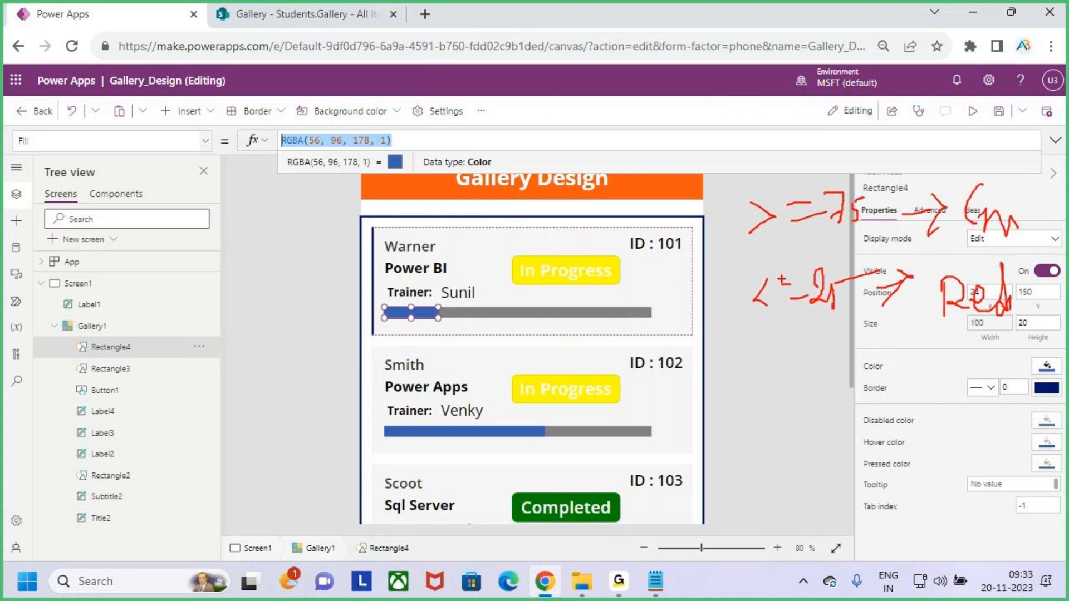
left_click_drag(956, 247, 1031, 231)
mouse_move(791, 383)
left_mouse_down()
mouse_move(829, 410)
mouse_move(853, 382)
mouse_move(894, 380)
left_mouse_up()
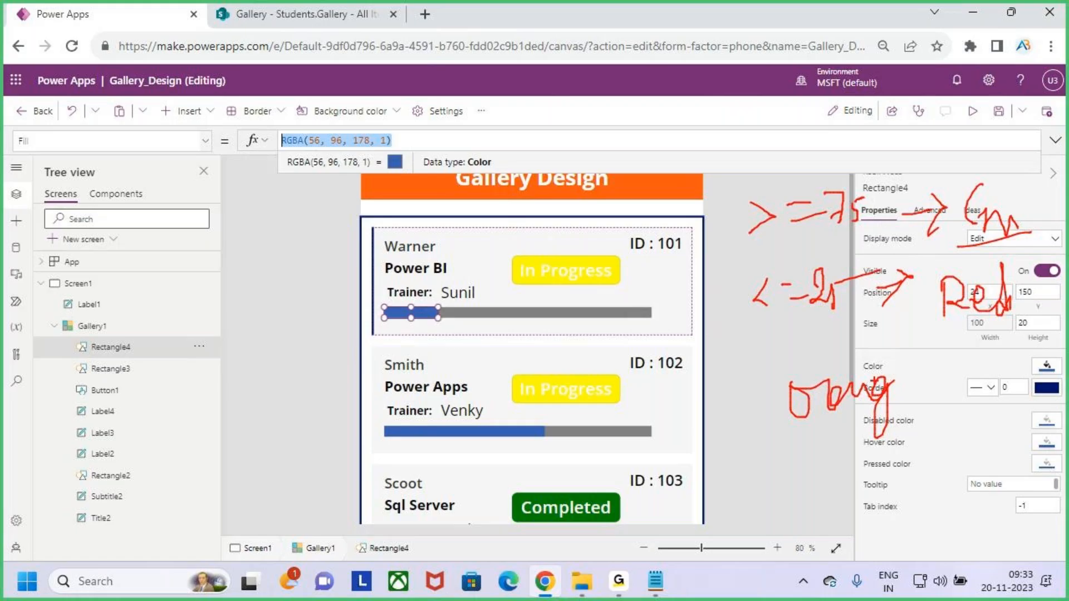
key("Escape")
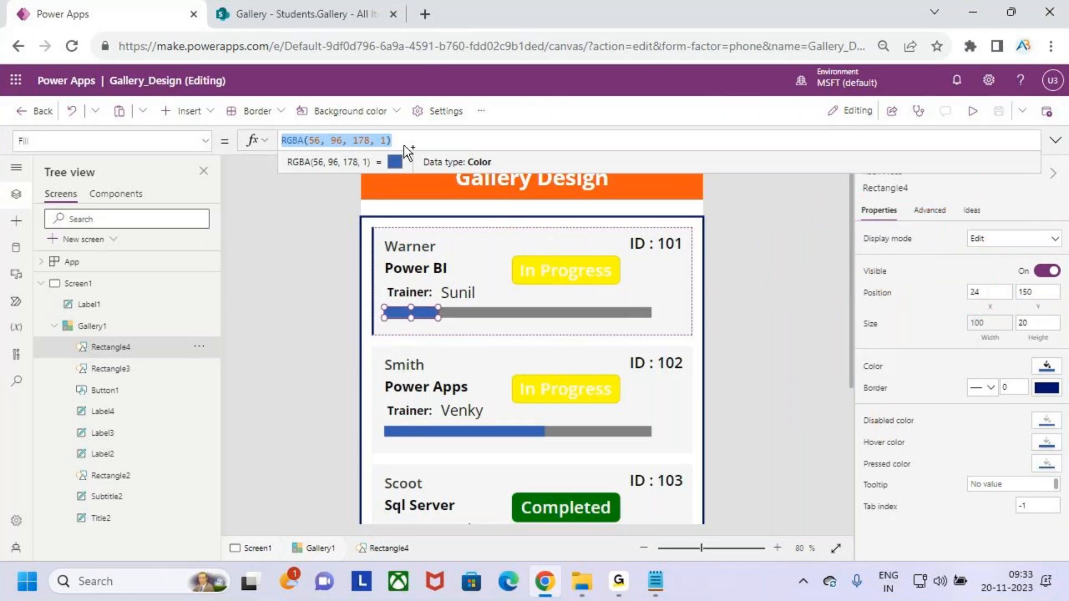
Start Rectangle4's Fill as If(ThisItem.'%Completed'>=75, Color.Green, ...).
key("BackSpace")
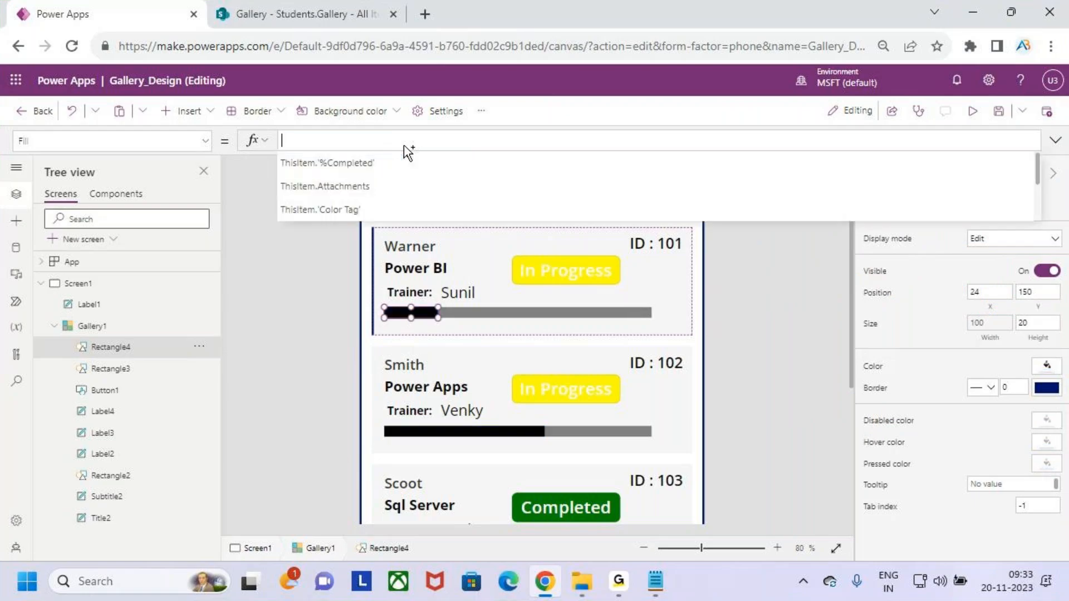
type("if(")
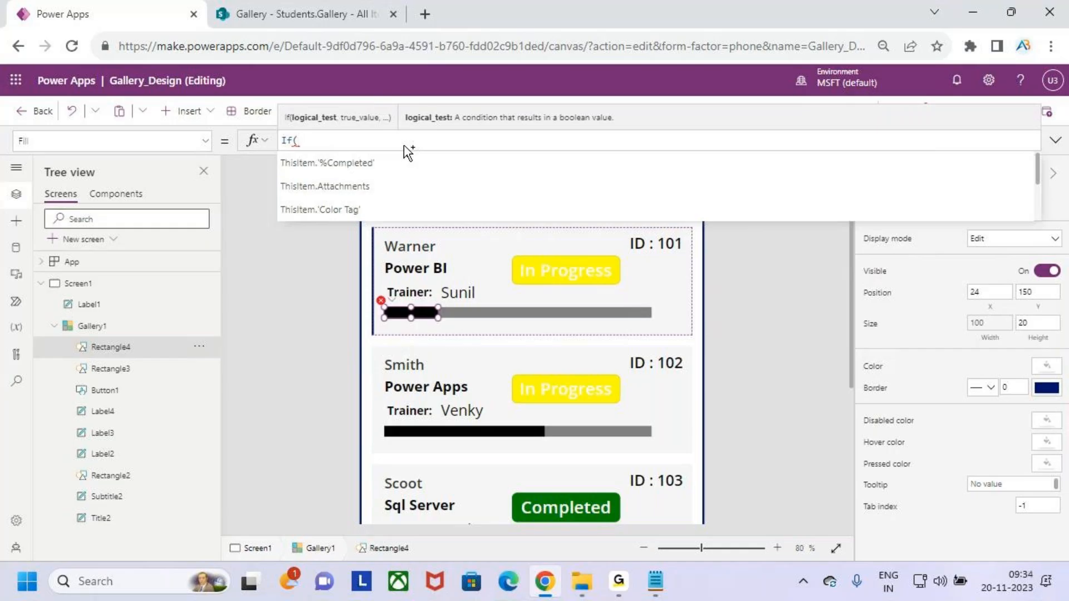
key("Tab")
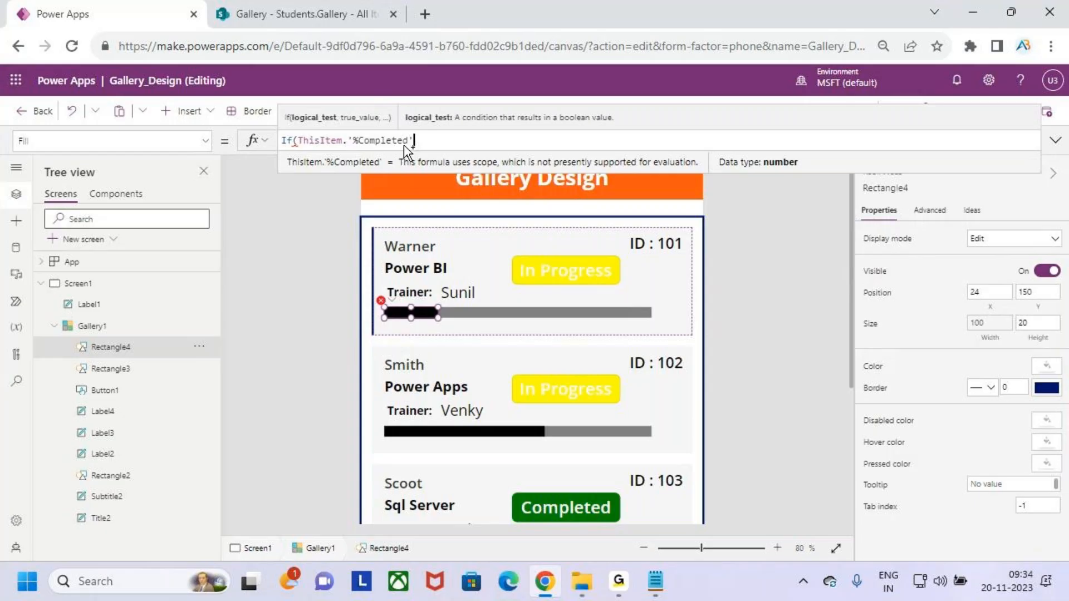
type(",")
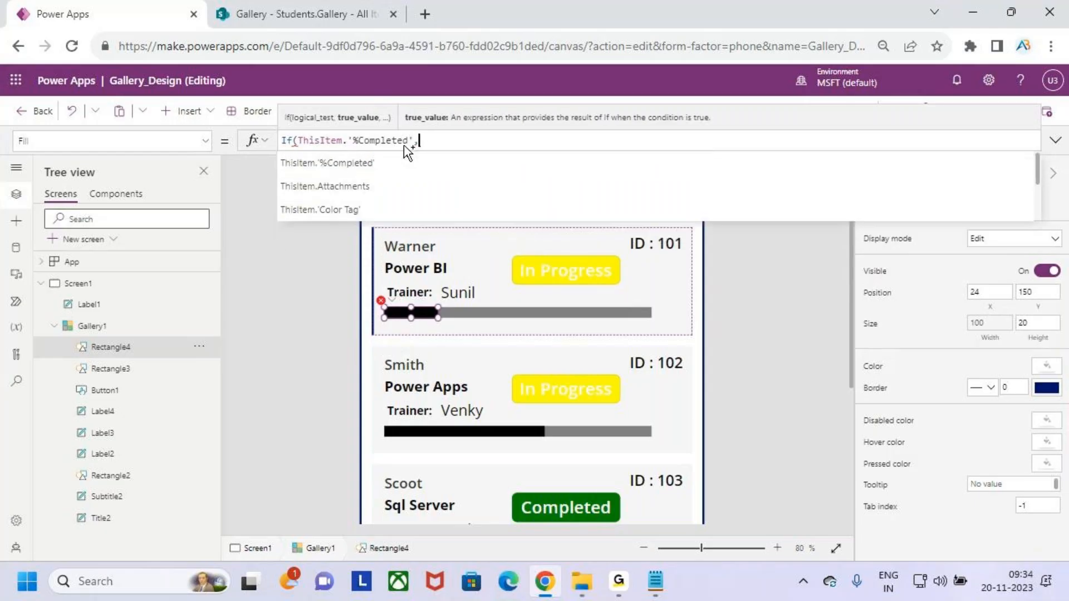
key("BackSpace")
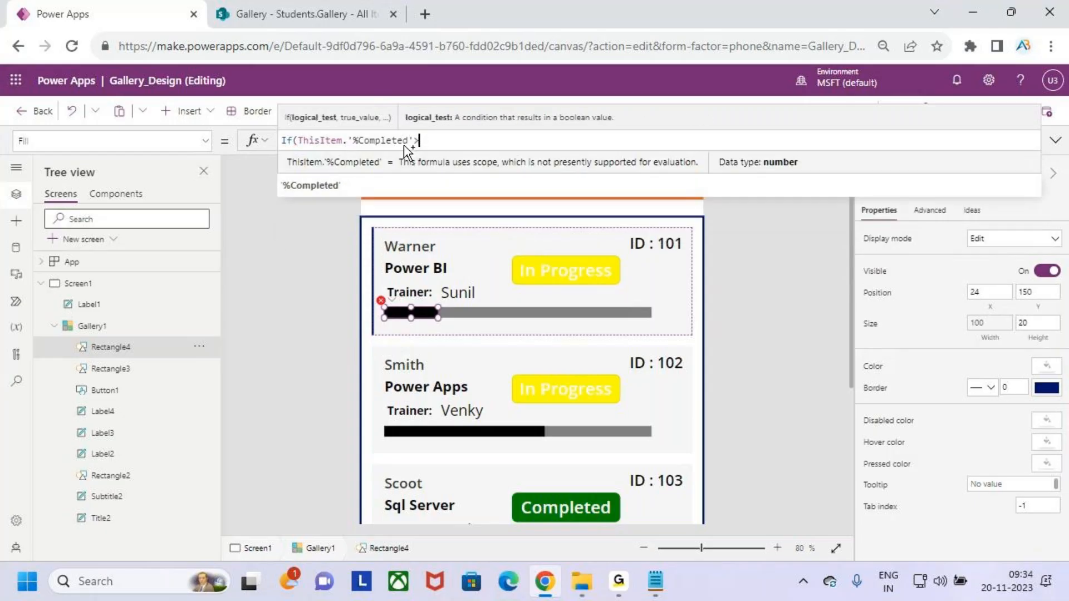
type(">=75")
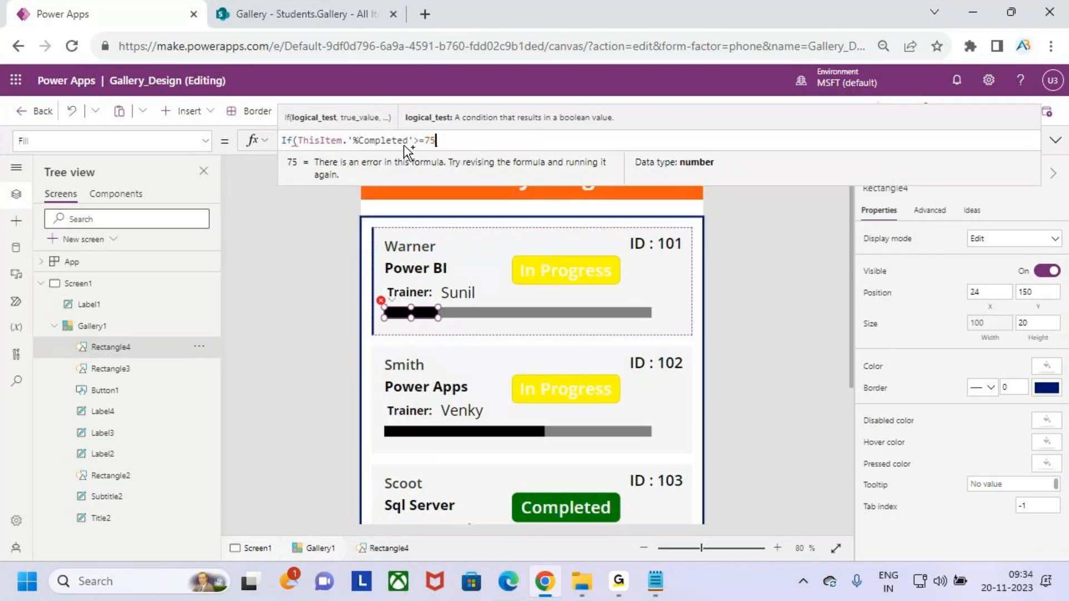
type(",colo")
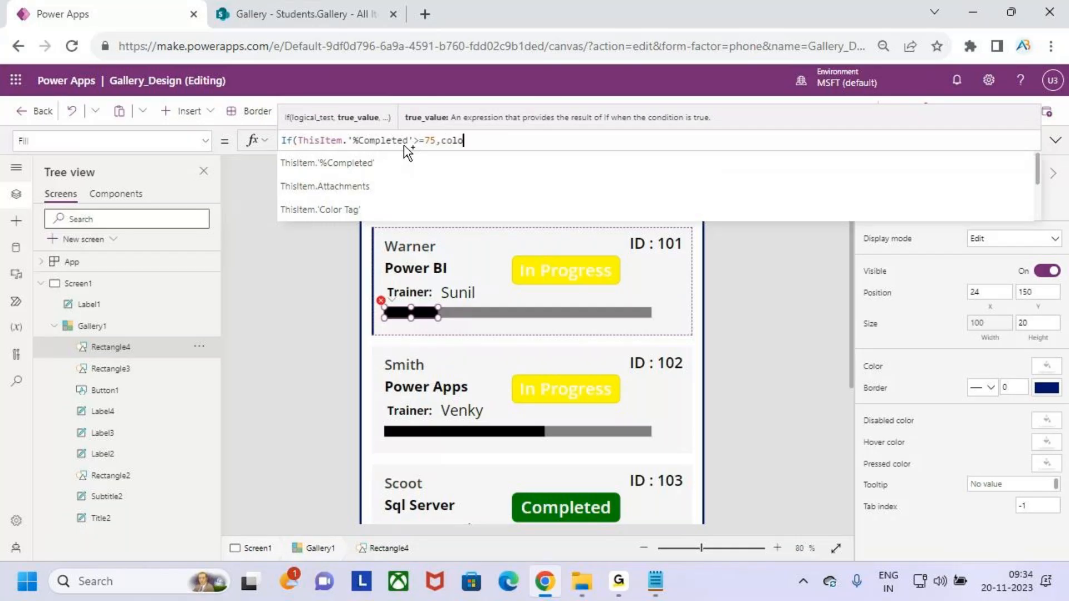
type("r.gr")
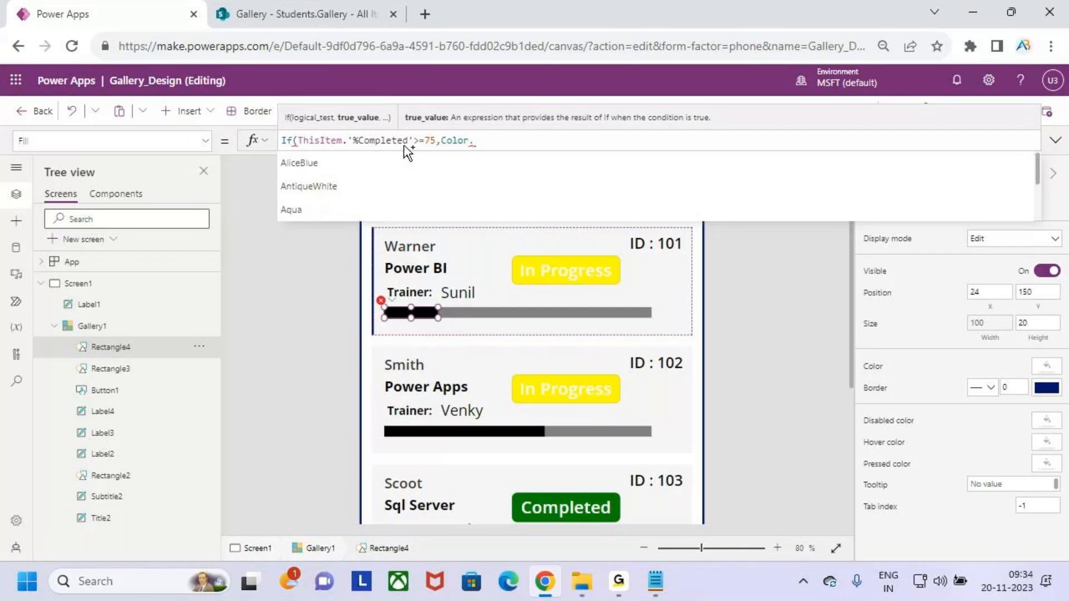
key("Down")
key("Down")
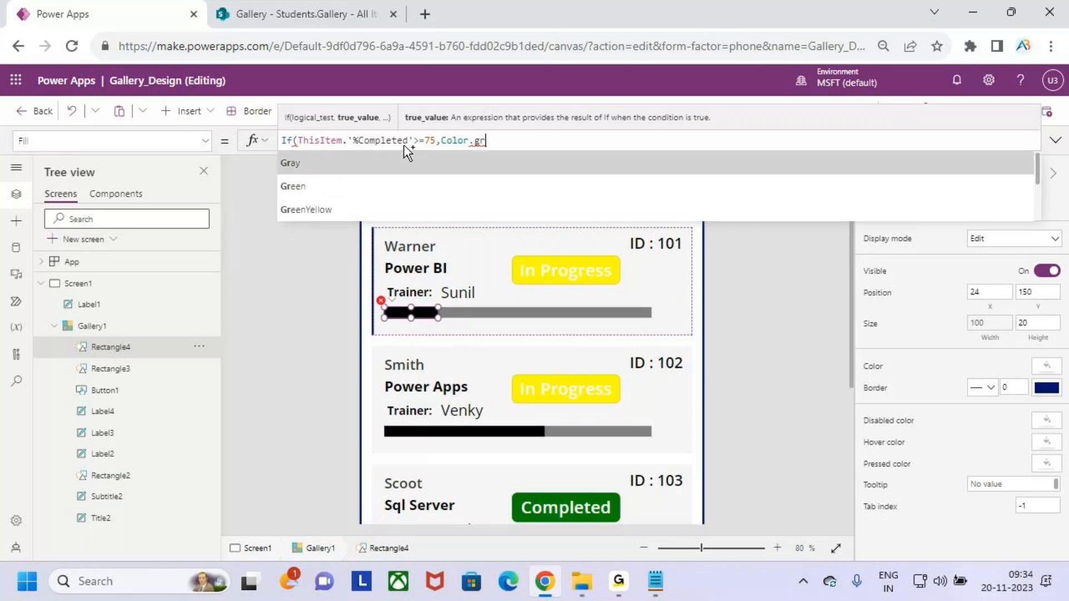
key("Return")
Add the nested If: Color.Red at 25% or less, otherwise Color.Orange, and close the brackets.
type(",")
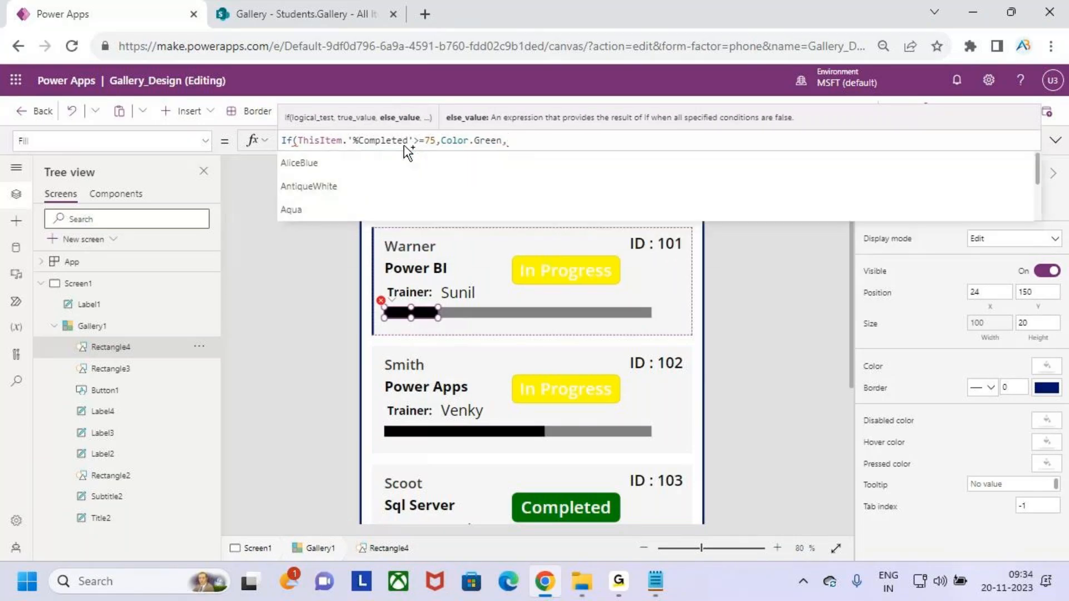
type("if(")
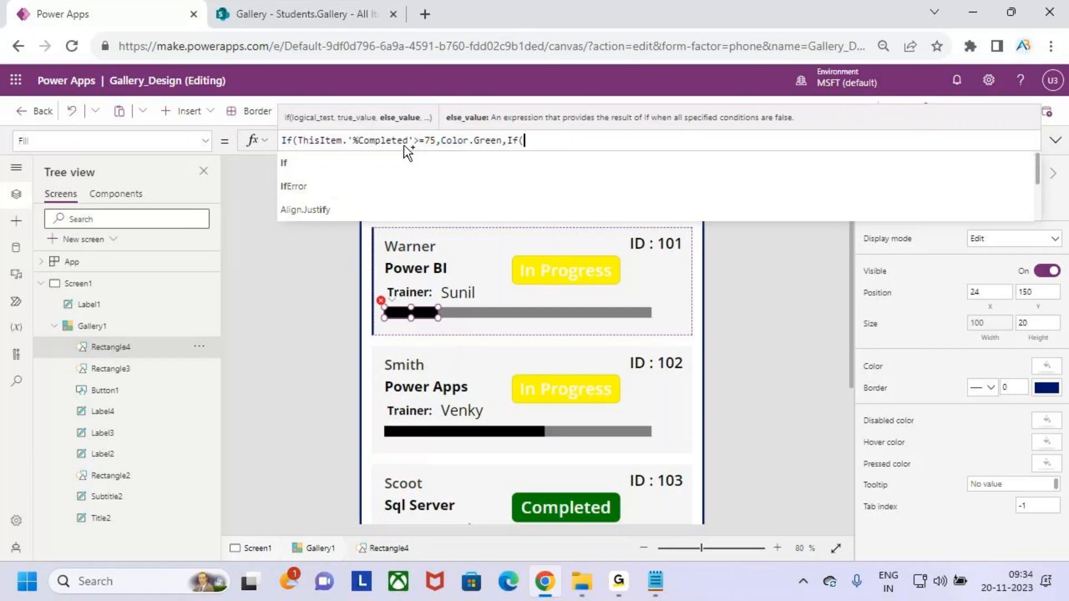
key("Return")
key("Return")
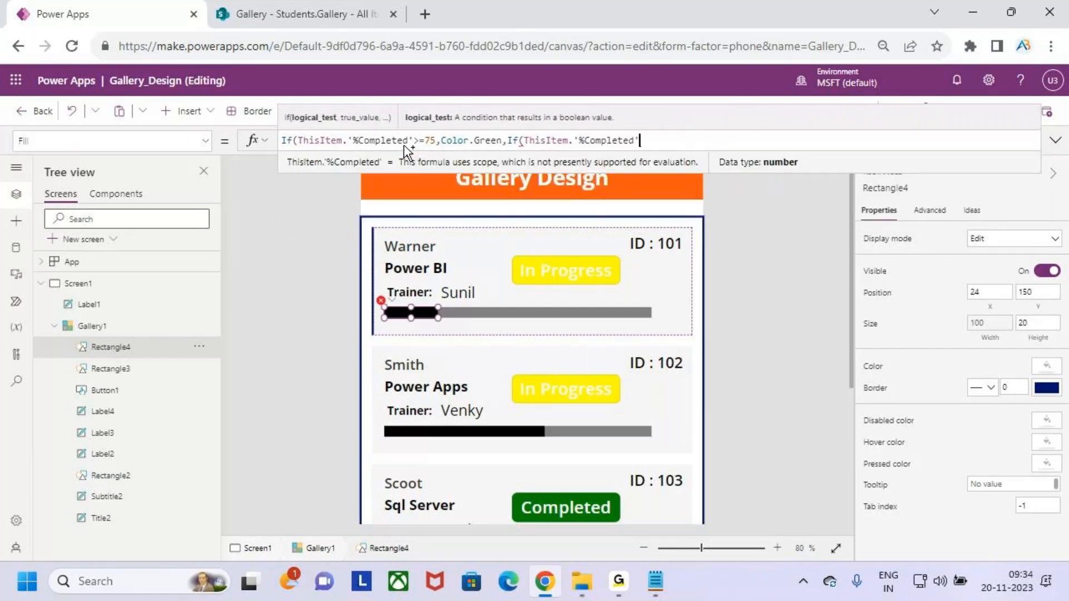
type("<=25")
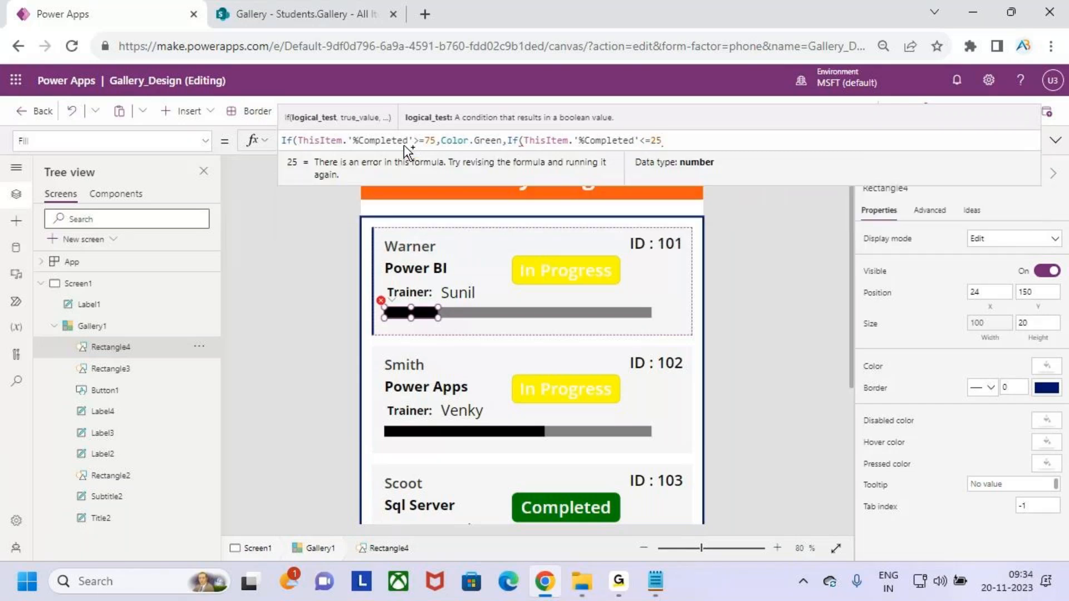
type(",color.re")
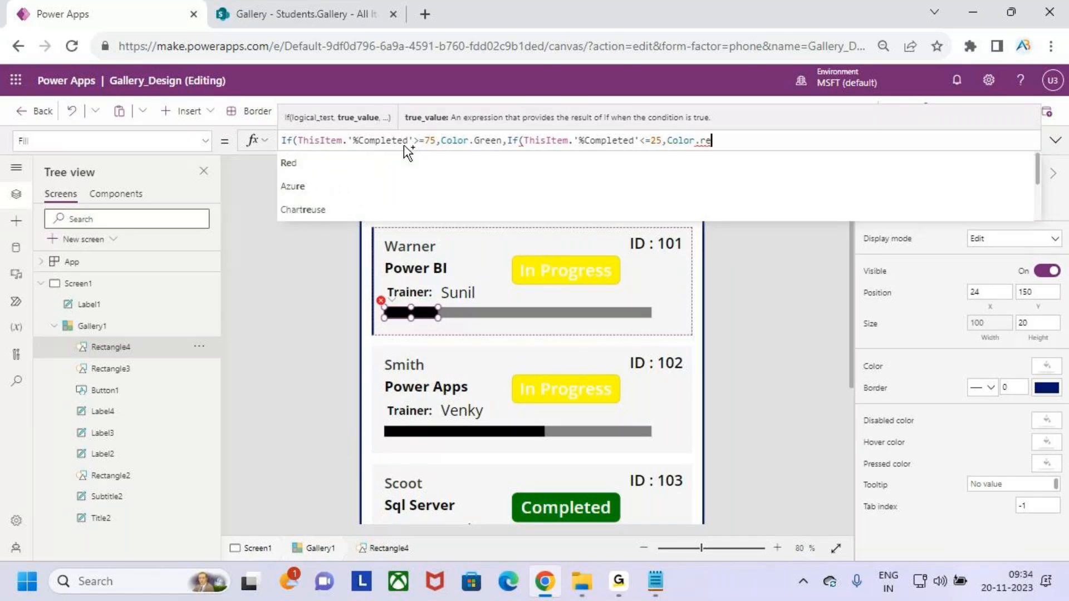
key("Tab")
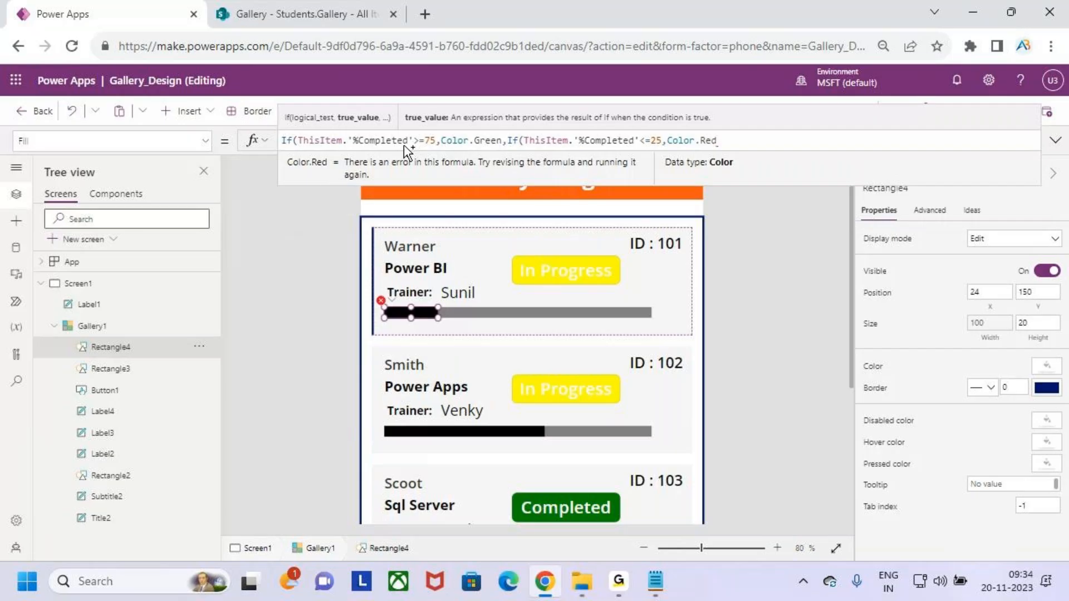
type(",")
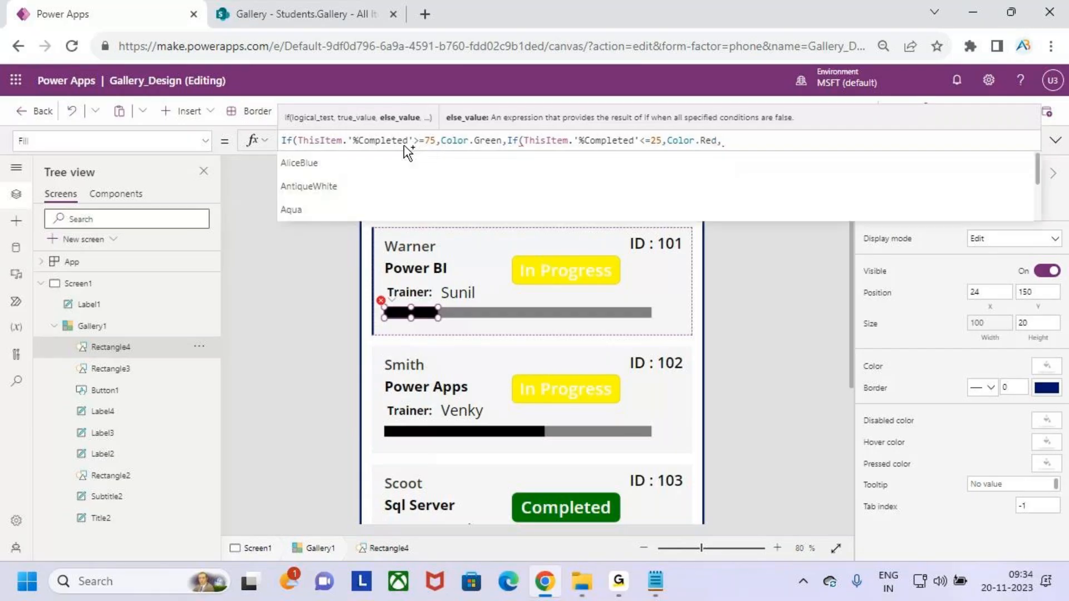
type("ore")
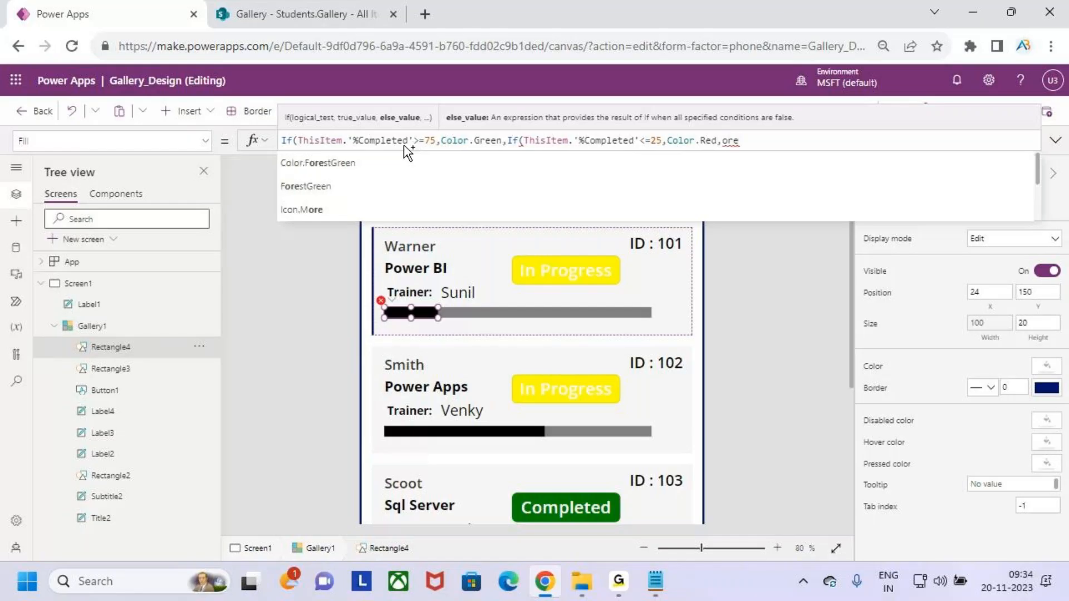
key("BackSpace")
key("BackSpace")
key("BackSpace")
key("BackSpace")
type(",co")
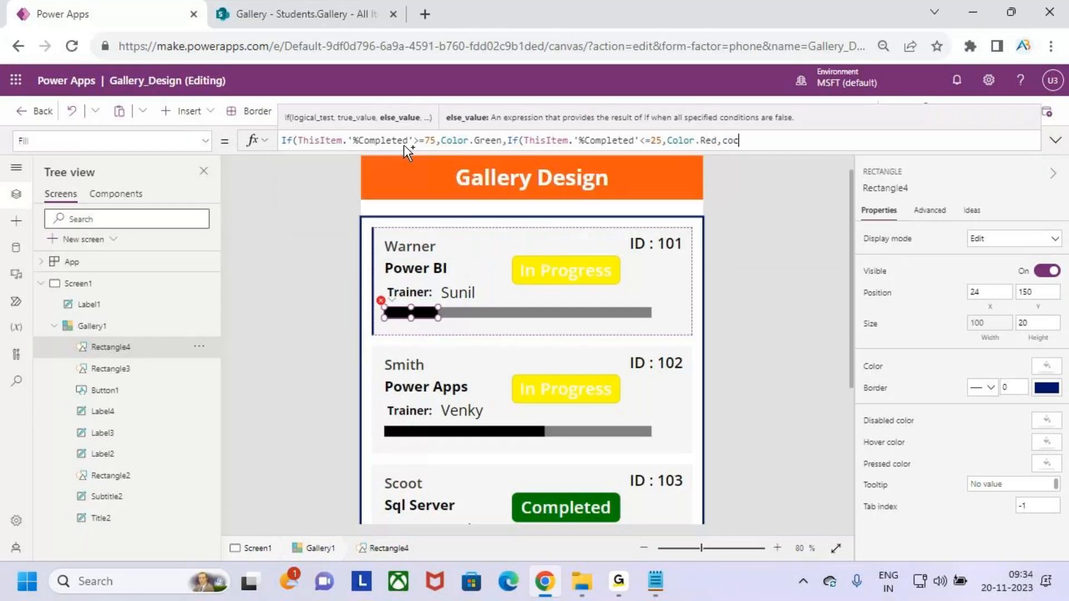
type("lo")
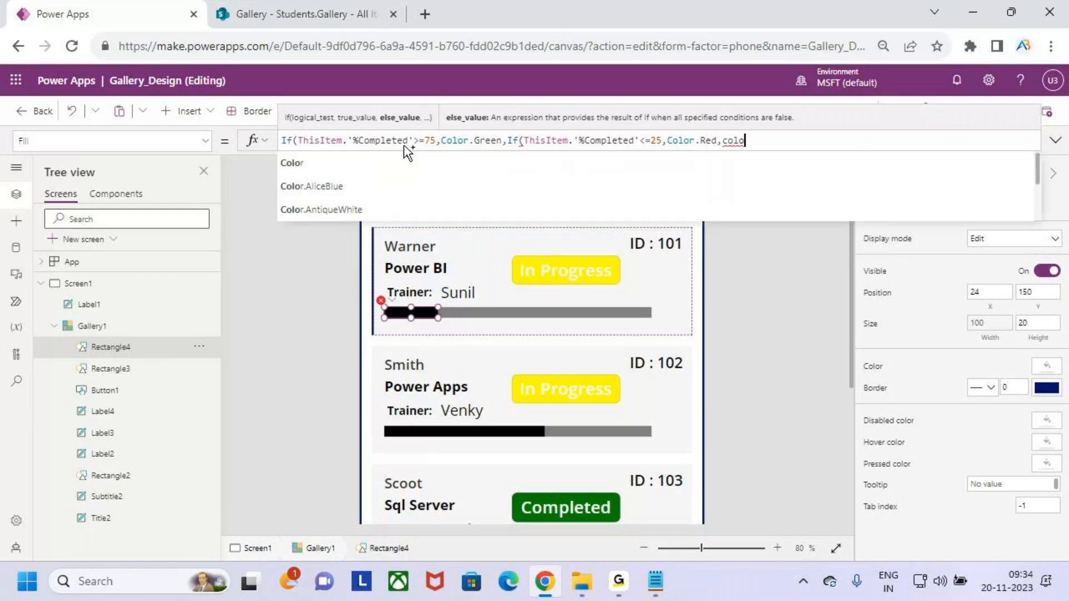
type("r.")
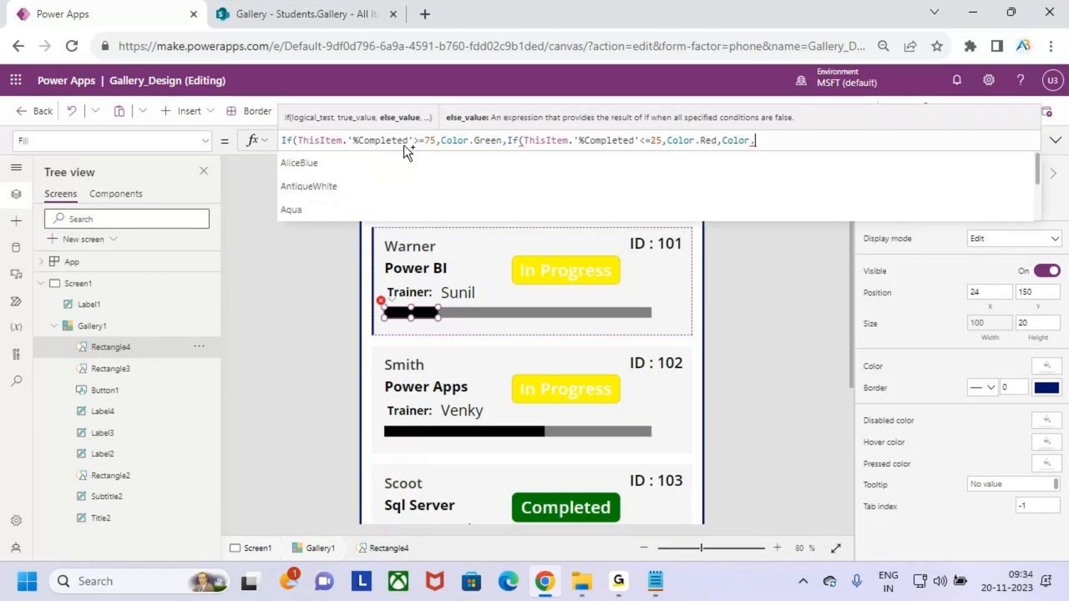
type("cra")
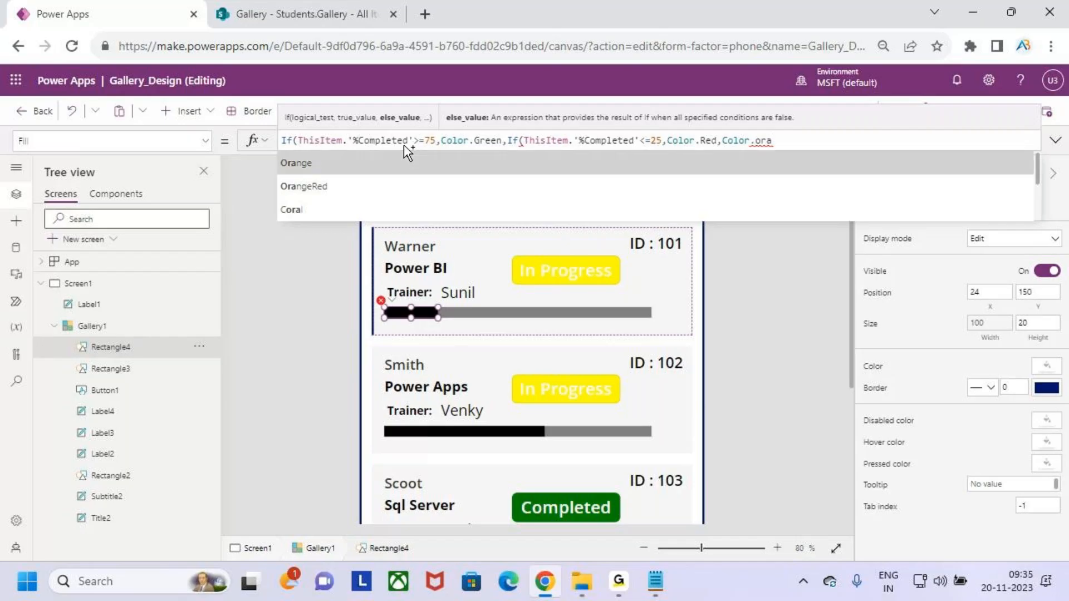
key("Tab")
type(")")
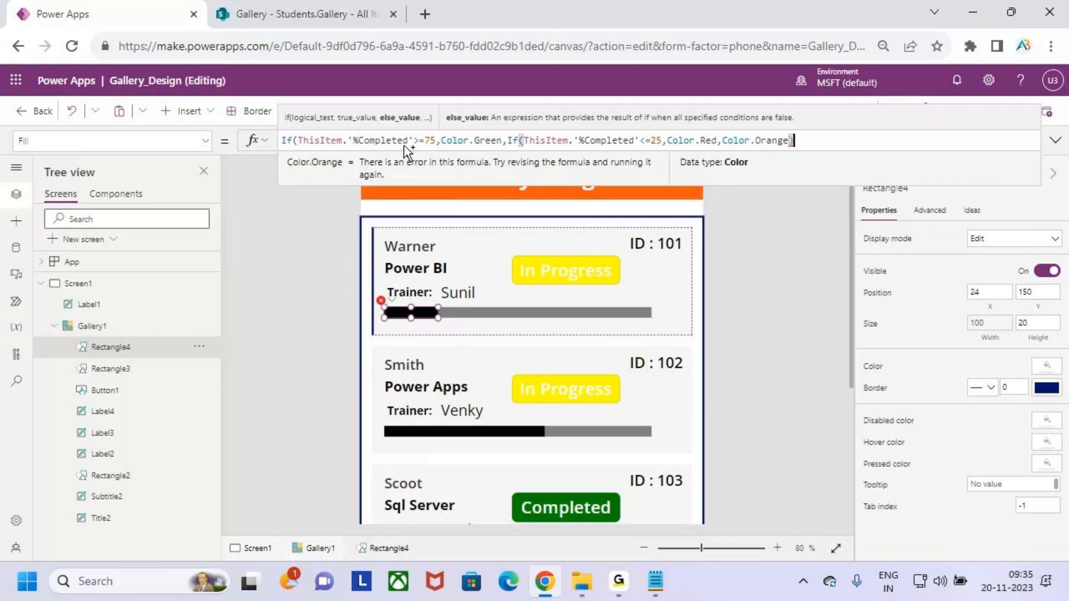
type(")")
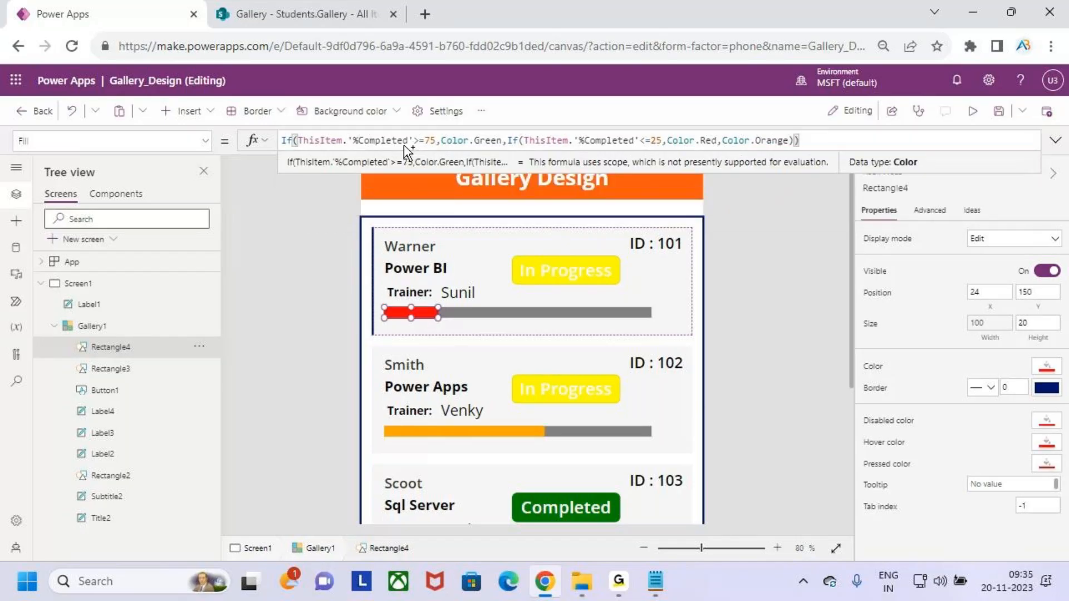
left_click(972, 112)
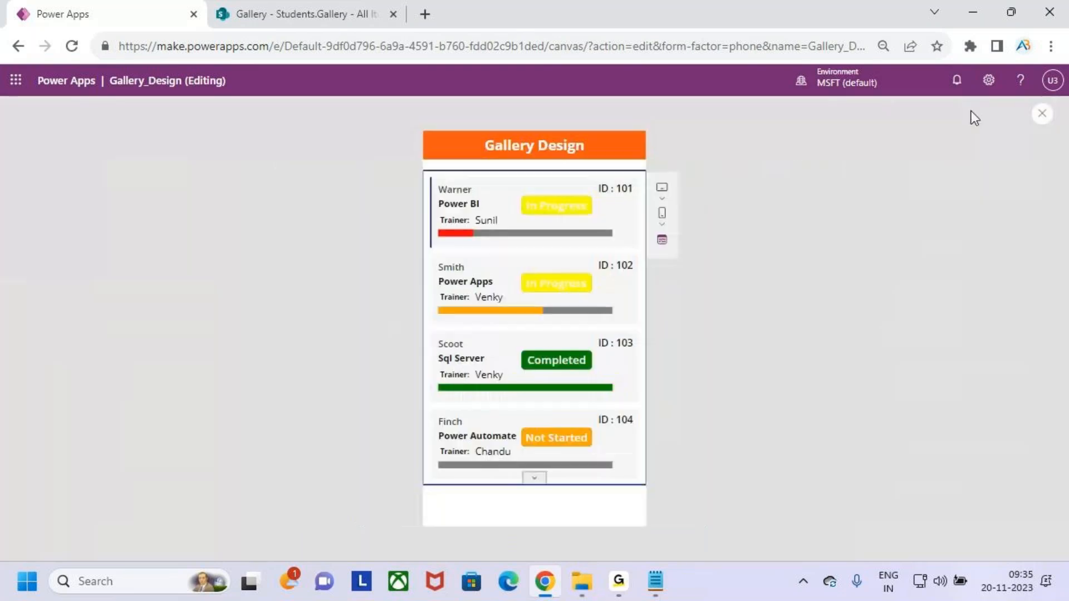
key("ctrl+2")
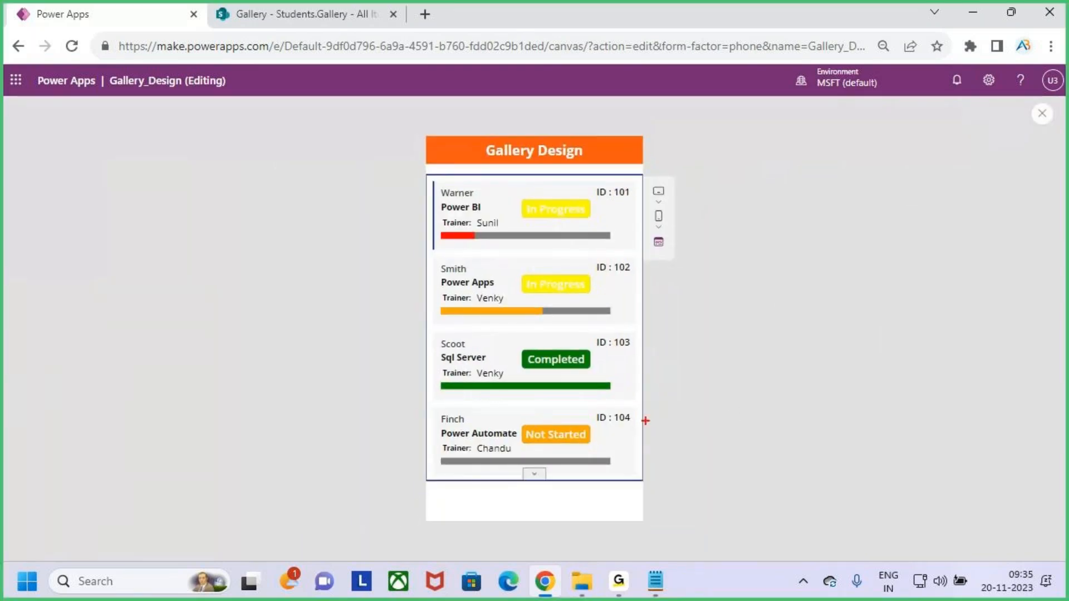
left_click_drag(579, 399, 604, 392)
left_click_drag(503, 328, 536, 323)
left_click_drag(455, 250, 470, 249)
key("Escape")
key("ctrl+2")
left_click_drag(615, 228, 636, 250)
key("Escape")
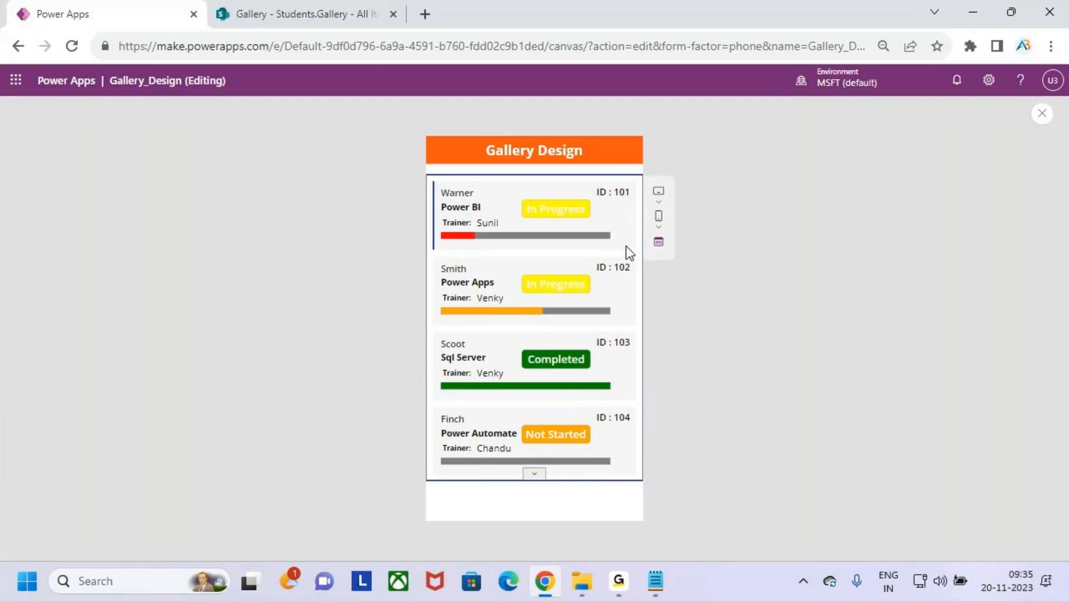
left_click(1041, 115)
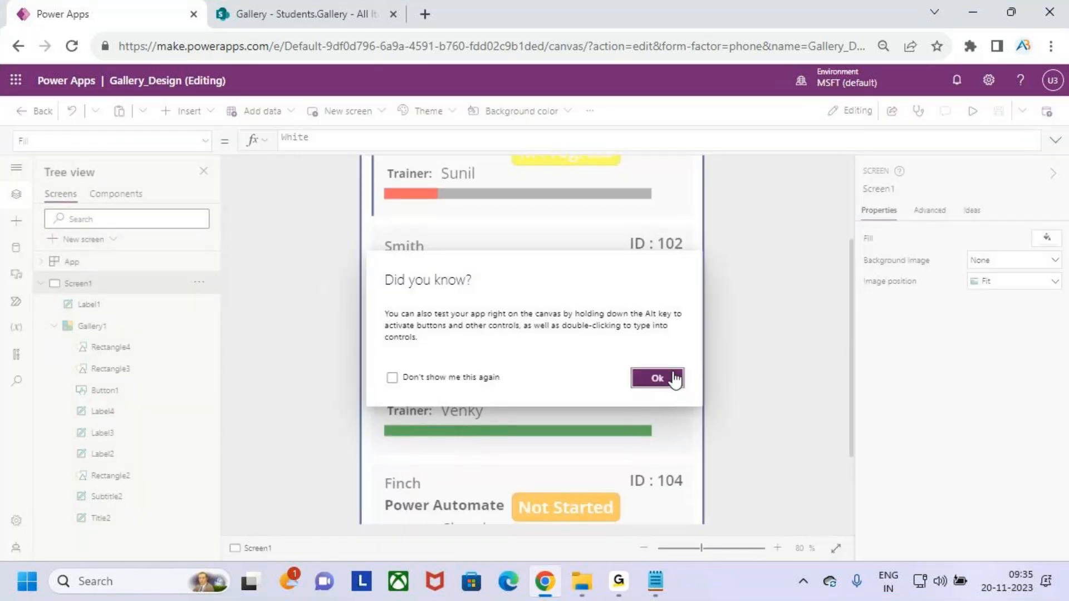
Add a text label to the gallery template, placed beside each progress bar.
left_click(673, 377)
left_click(669, 211)
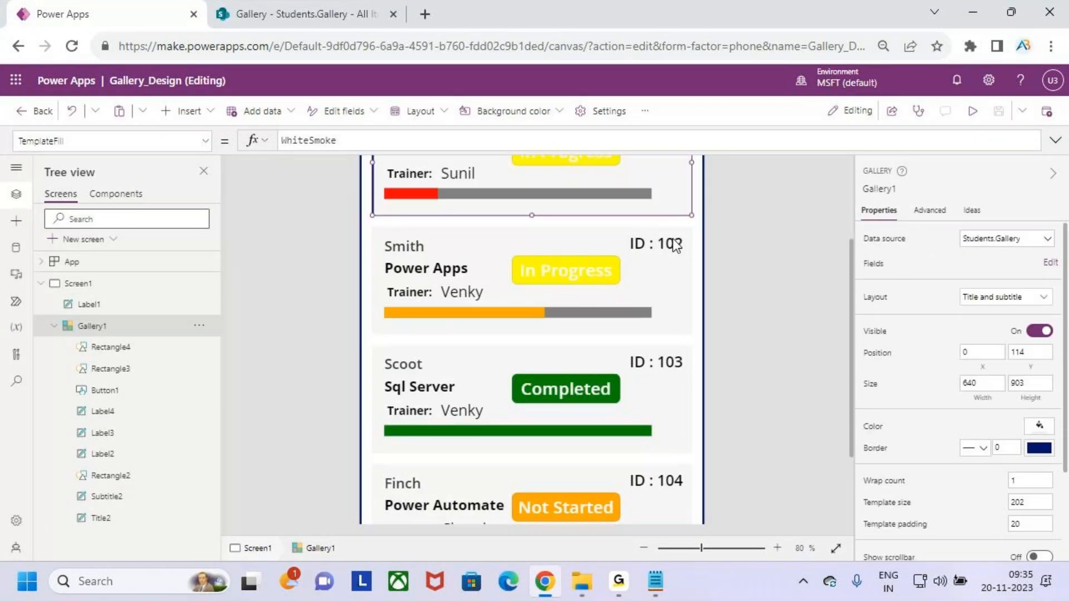
scroll(675, 246, "up", 3)
left_click(188, 111)
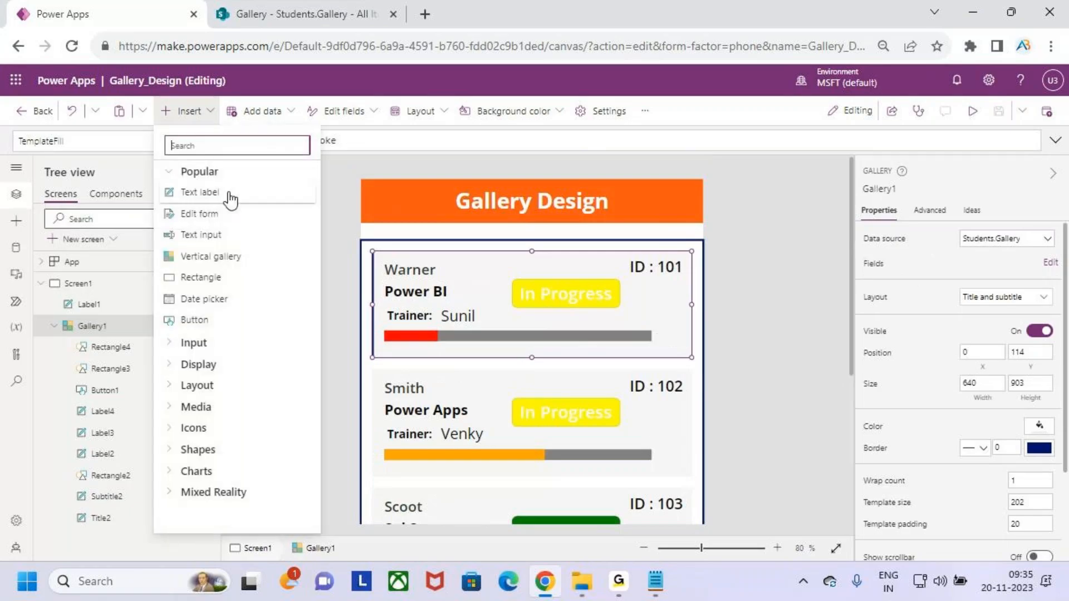
left_click(228, 192)
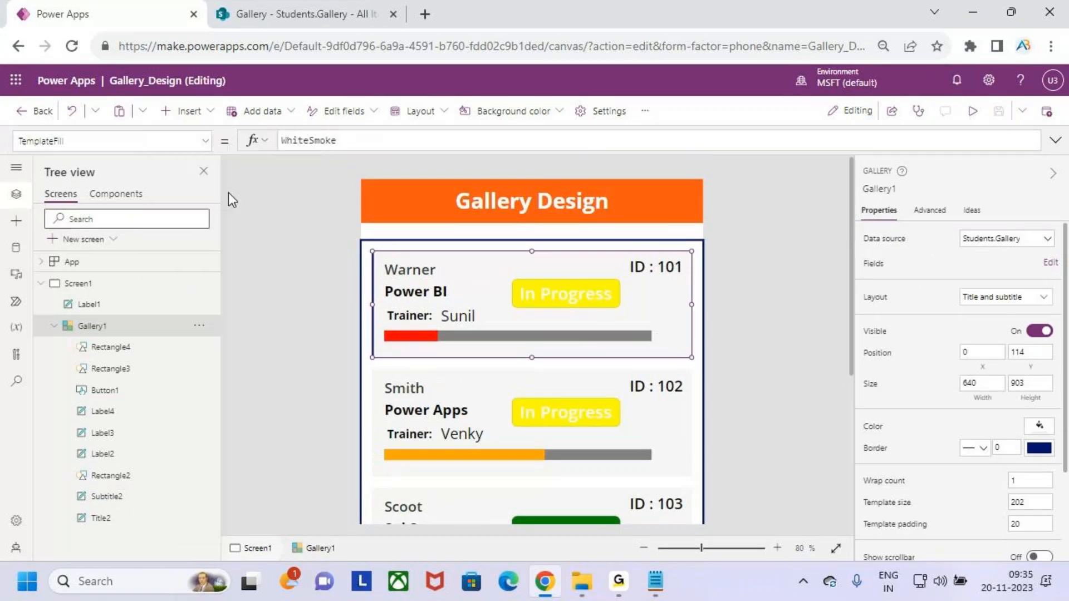
left_click_drag(404, 307, 643, 341)
left_click_drag(661, 341, 671, 337)
Set the label's Text to ThisItem.'%Completed' & " %" and widen it to fit.
left_click(361, 140)
key("BackSpace")
key("BackSpace")
key("BackSpace")
key("BackSpace")
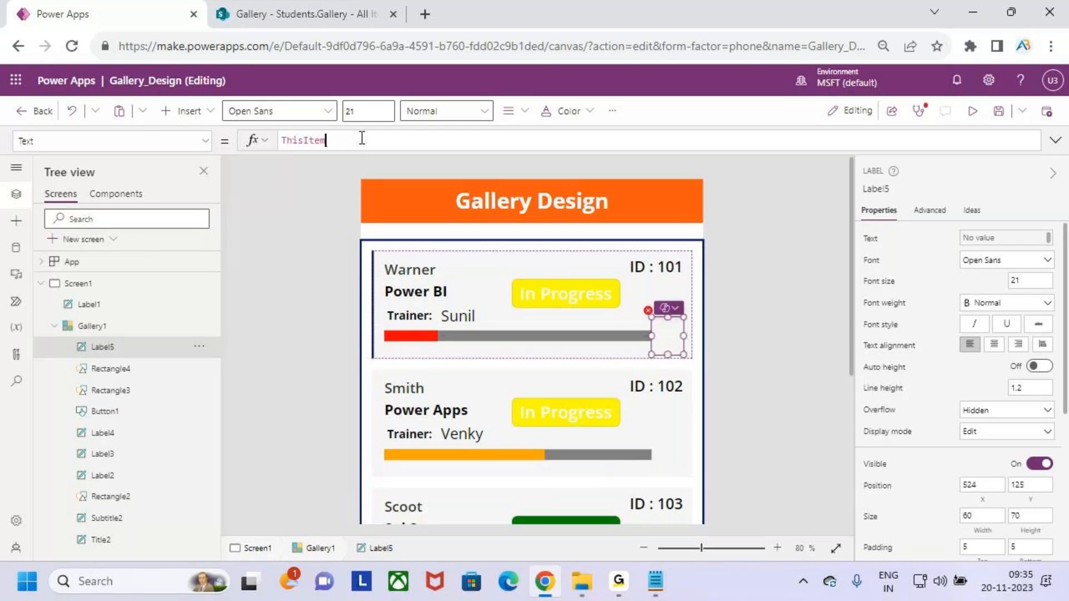
type(".&")
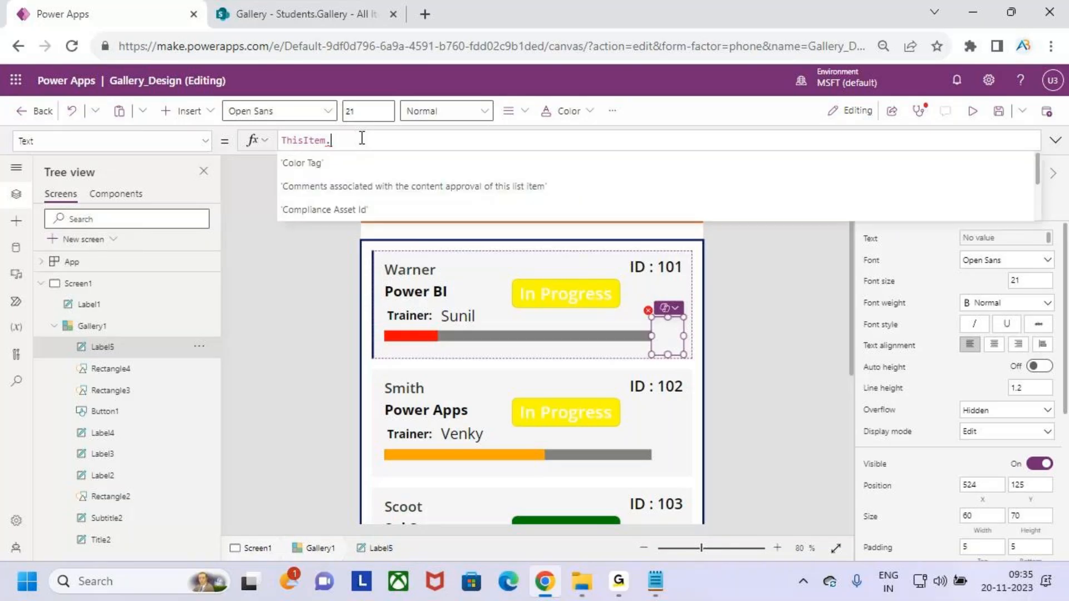
type("%")
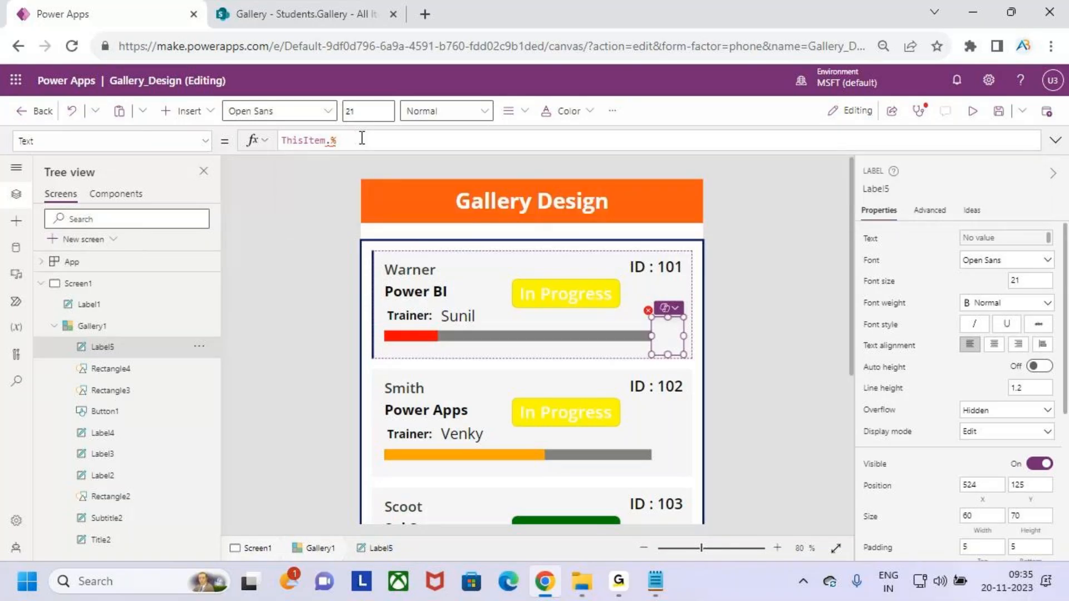
key("BackSpace")
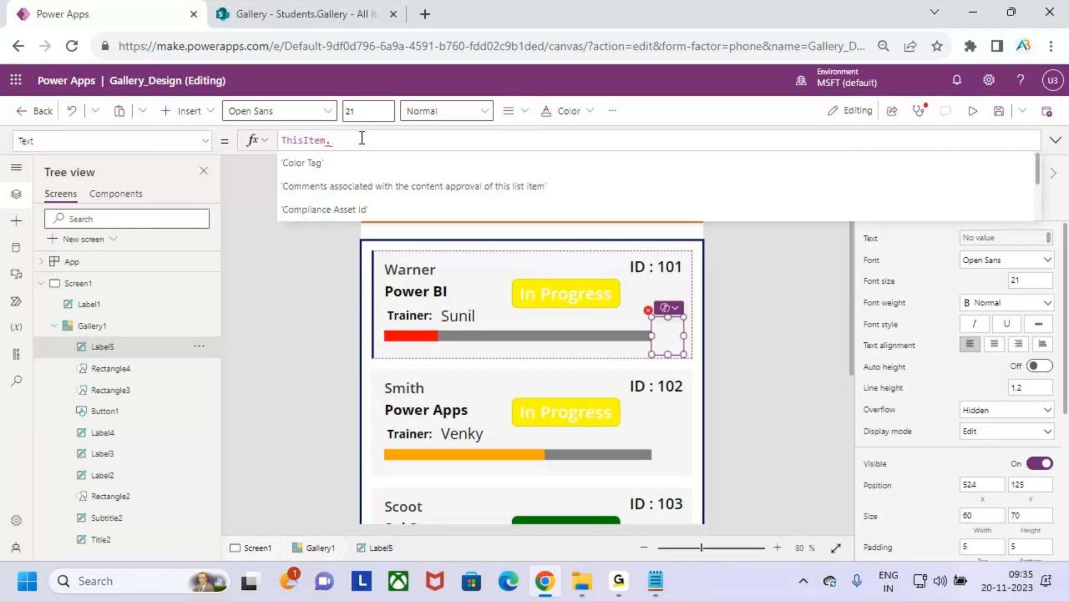
type("co")
key("Down")
key("Tab")
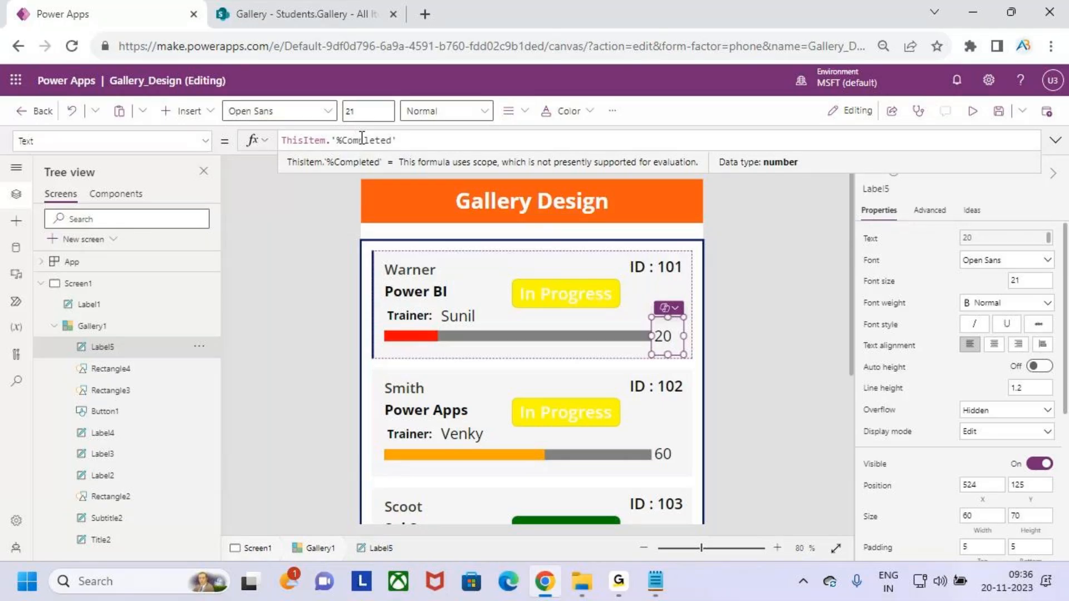
type("& \"")
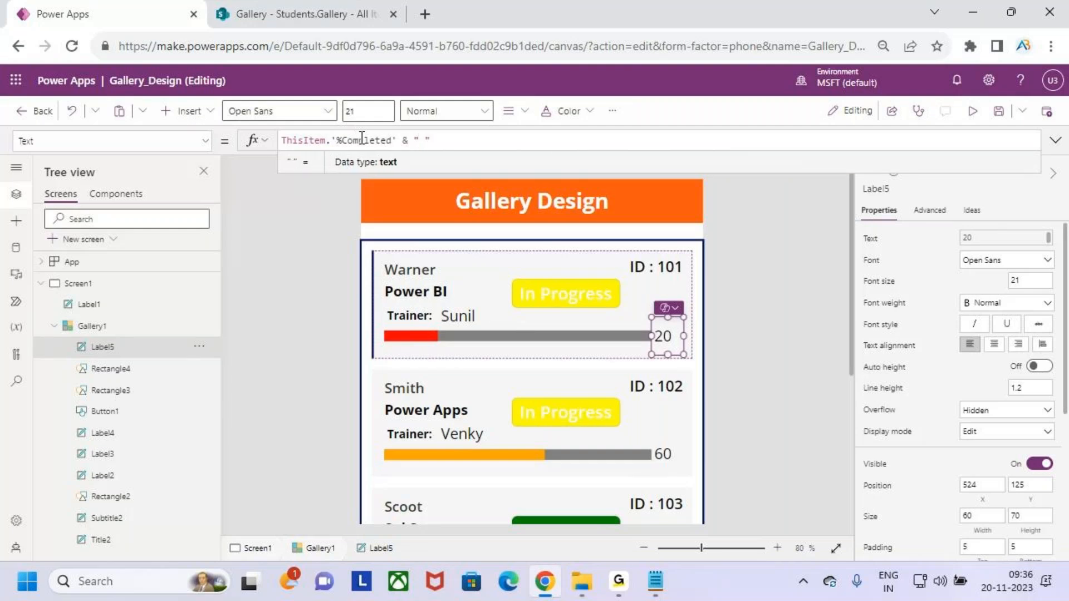
type(" %")
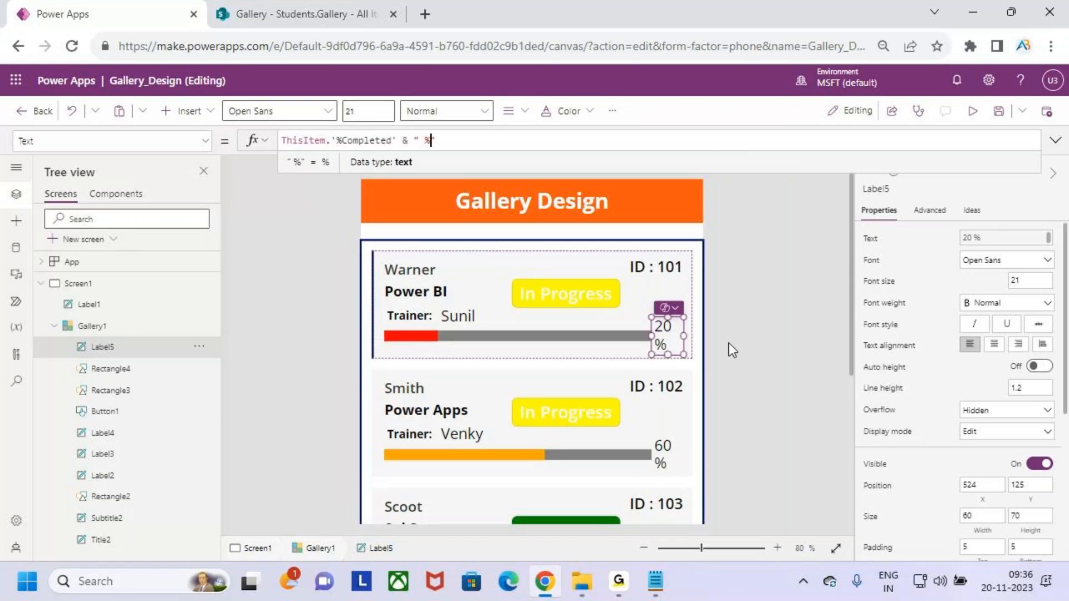
left_click_drag(685, 336, 690, 336)
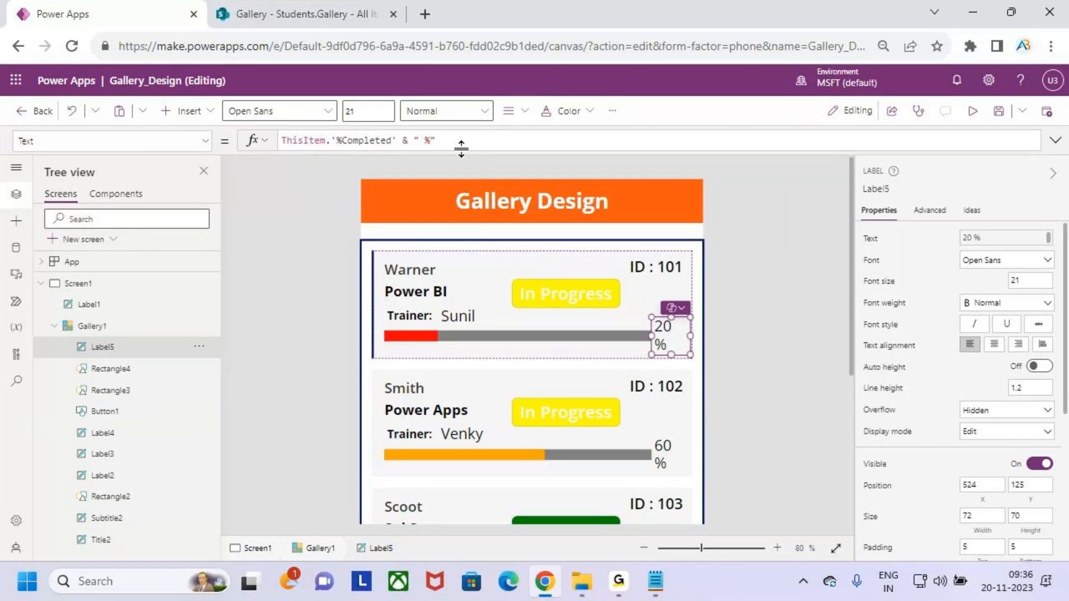
Make the percentage label bold at size 18 and remove the formula's leading space.
left_click(359, 116)
type("18")
key("Return")
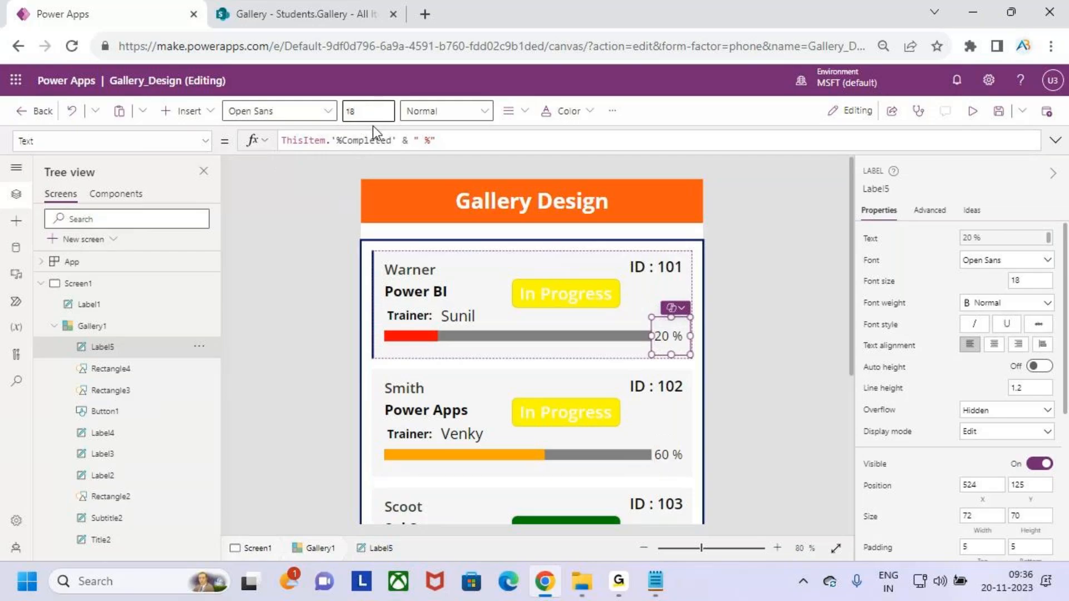
left_click(445, 114)
left_click(443, 135)
left_click(295, 140)
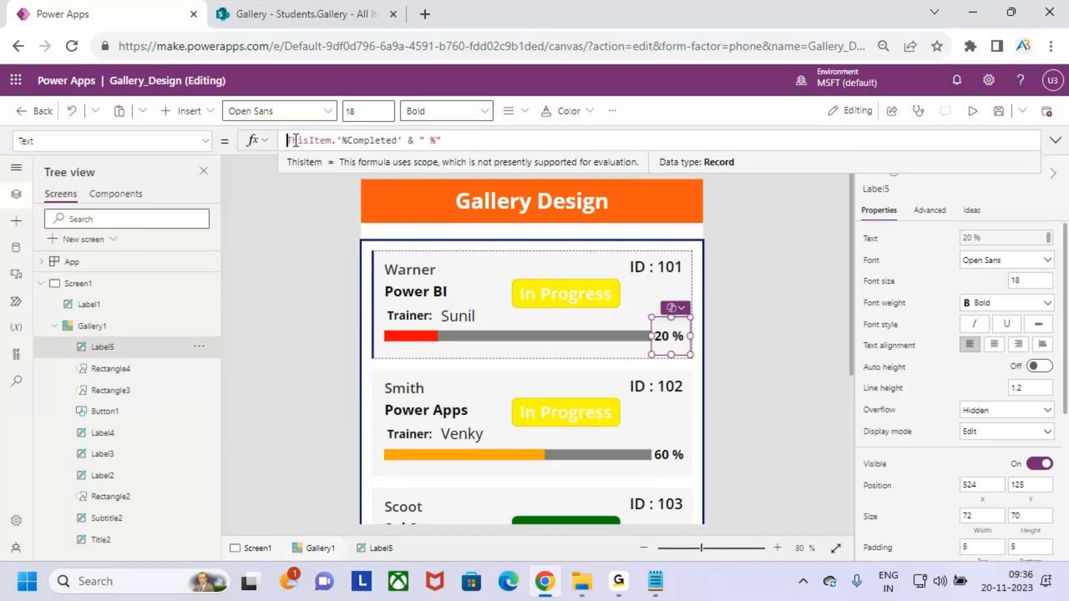
key("BackSpace")
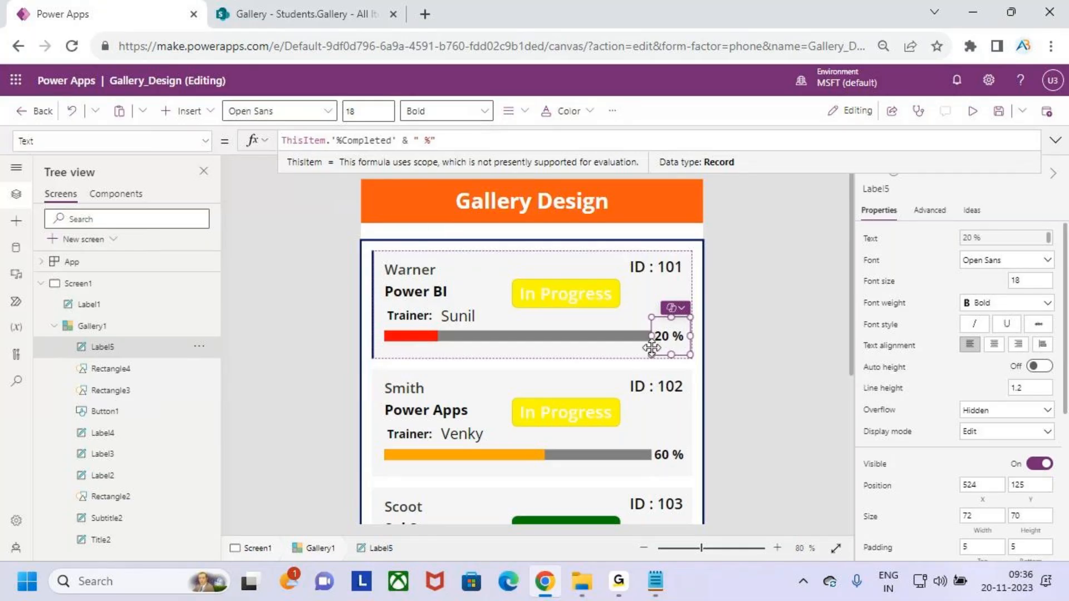
Reduce the label's font size to 16 and narrow it to fit beside the bar.
mouse_move(649, 334)
left_mouse_down()
mouse_move(659, 336)
mouse_move(649, 335)
left_mouse_up()
left_click(374, 112)
type("6")
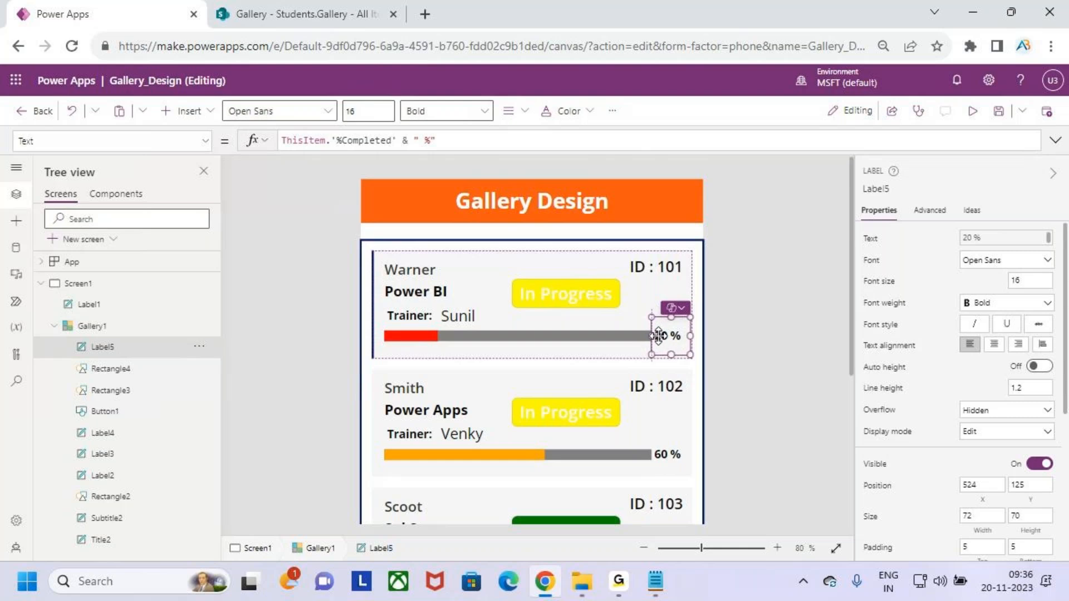
left_click_drag(650, 336, 660, 336)
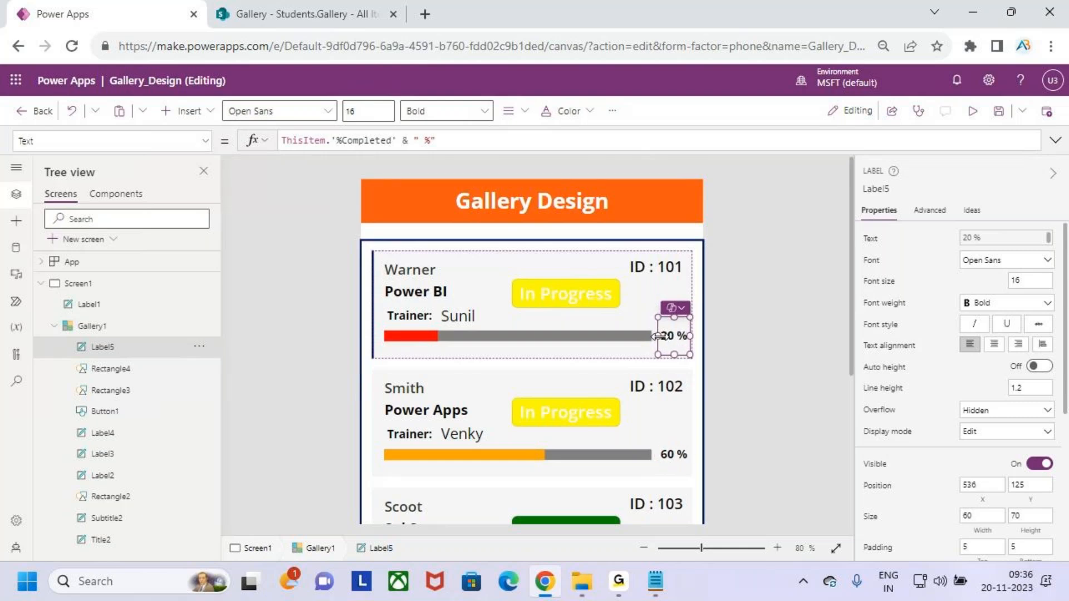
left_click(674, 373)
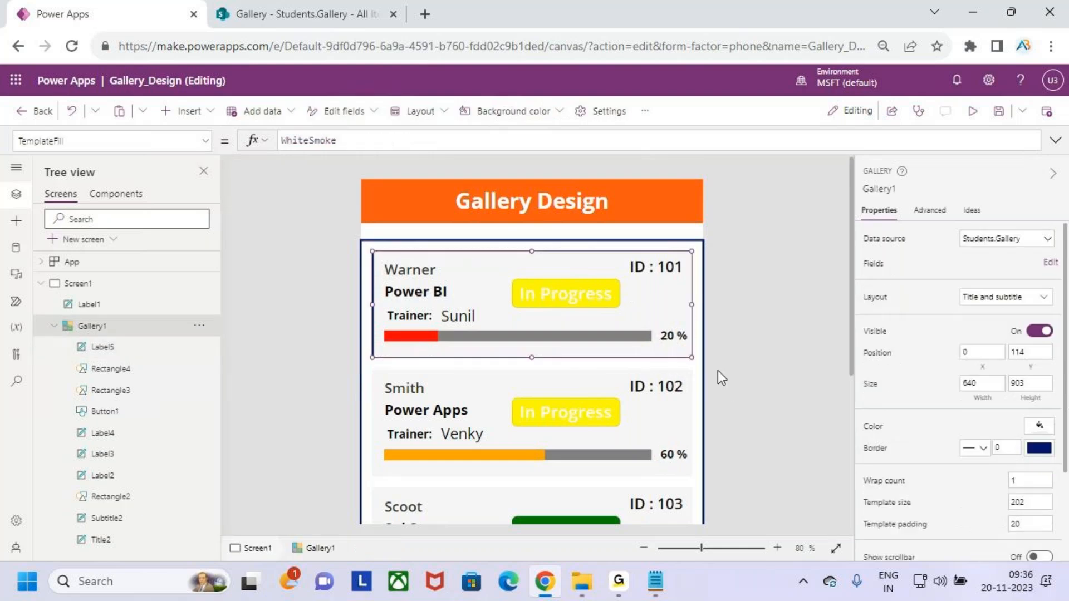
left_click(972, 111)
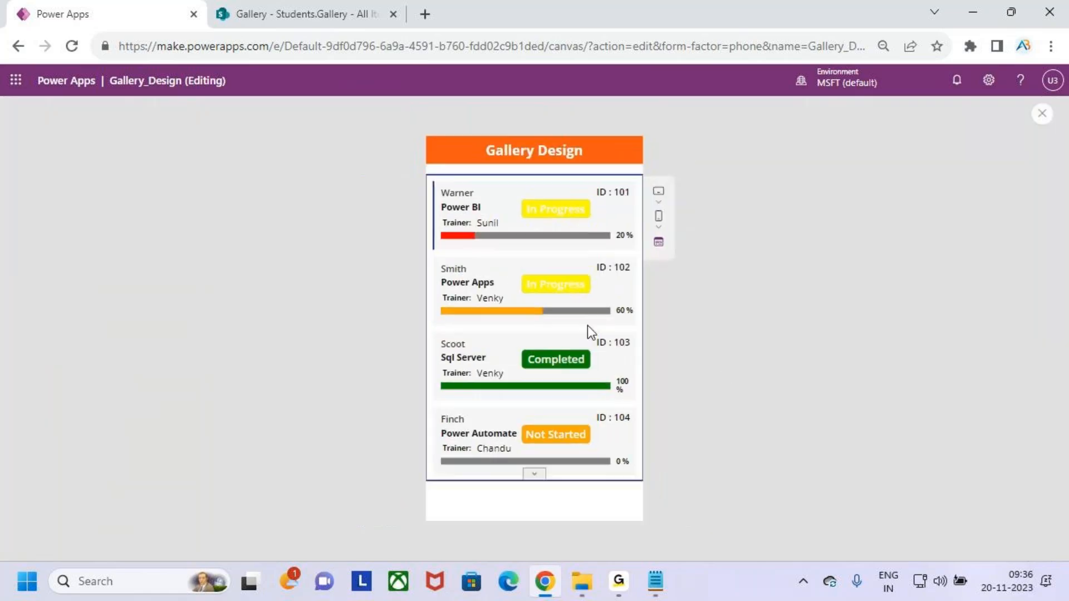
key("ctrl+2")
left_click_drag(614, 243, 631, 243)
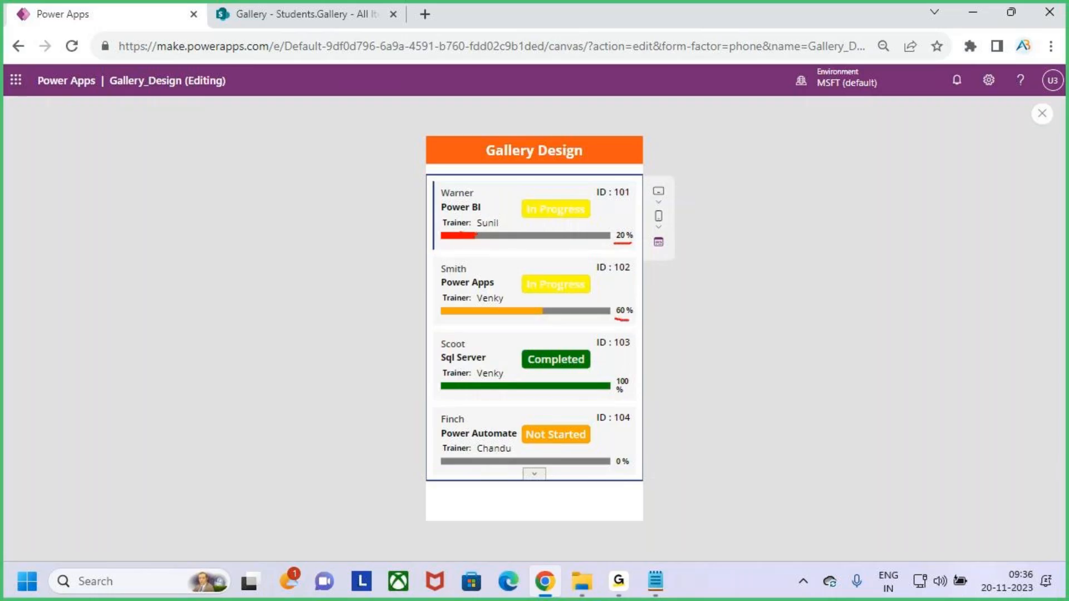
left_click_drag(505, 321, 529, 319)
left_click_drag(615, 393, 644, 388)
left_click_drag(471, 397, 510, 400)
left_click(537, 474)
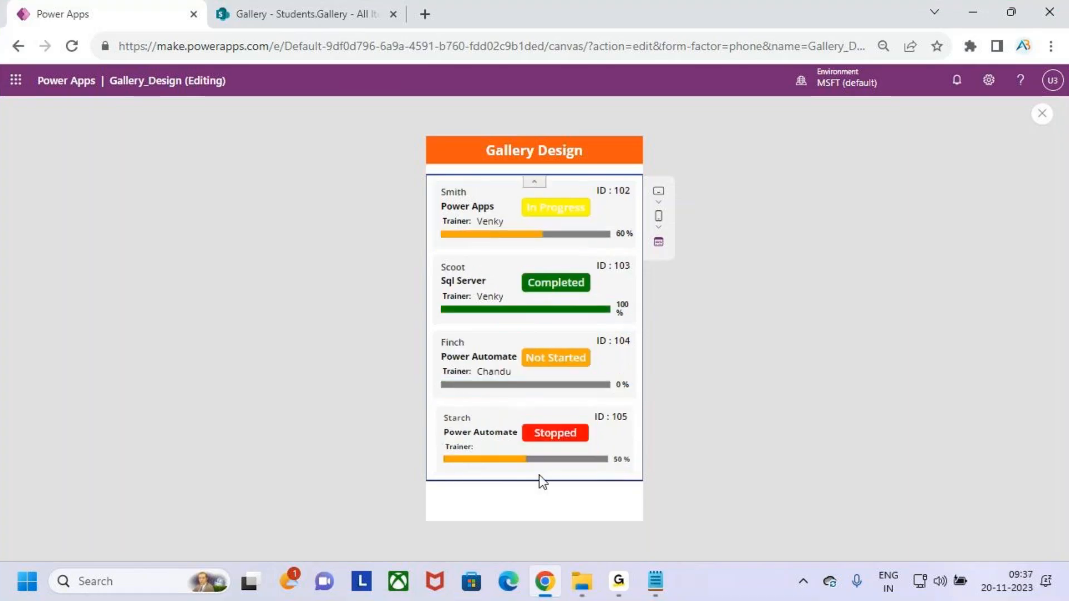
key("ctrl+2")
left_click_drag(619, 469, 662, 461)
left_click_drag(566, 402, 564, 425)
left_click_drag(582, 408, 570, 424)
key("Escape")
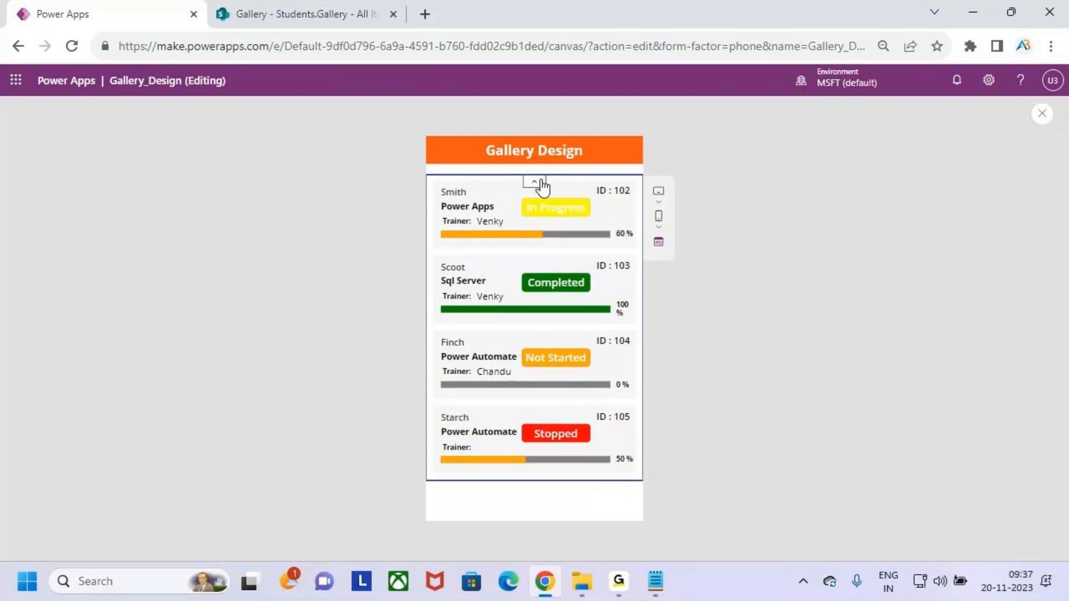
left_click(534, 182)
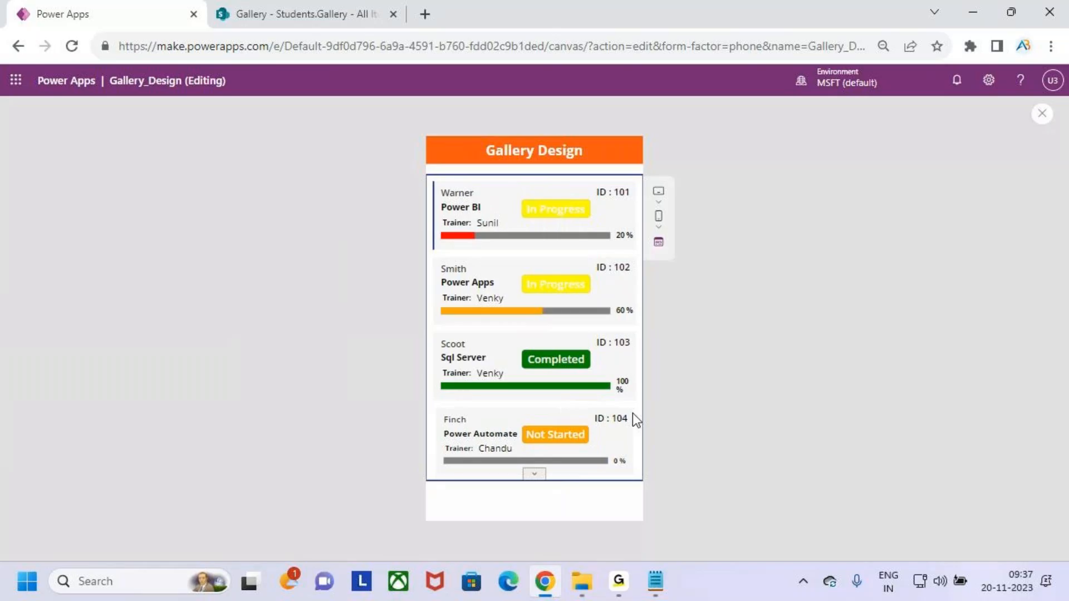
left_click(1041, 118)
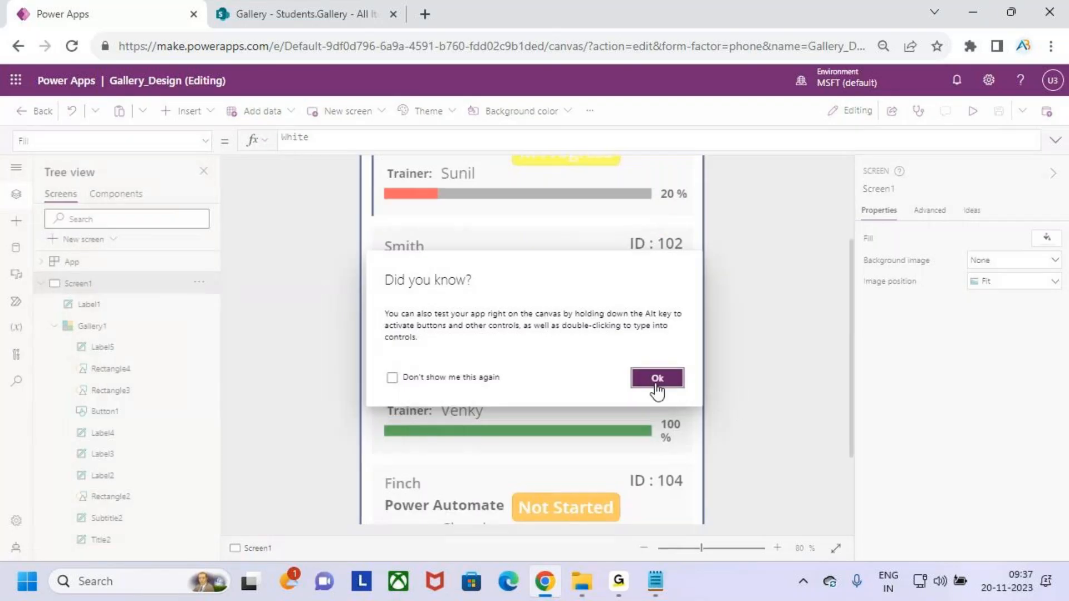
Preview the app to check the coloured progress bars and bold percentage labels.
left_click(657, 377)
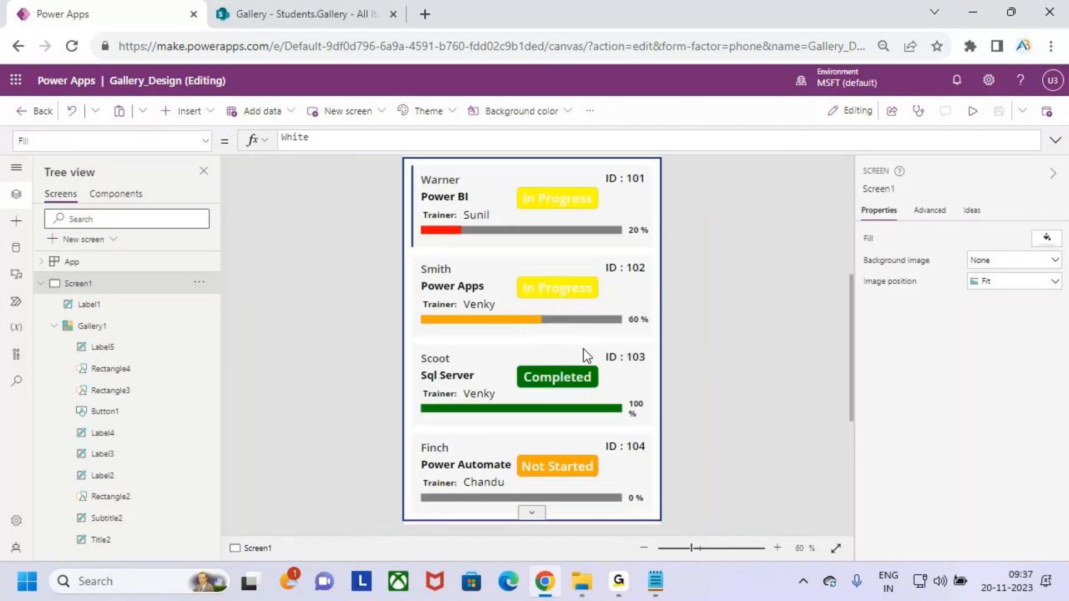
scroll(584, 350, "down", 1)
scroll(588, 359, "up", 1)
scroll(588, 348, "down", 1)
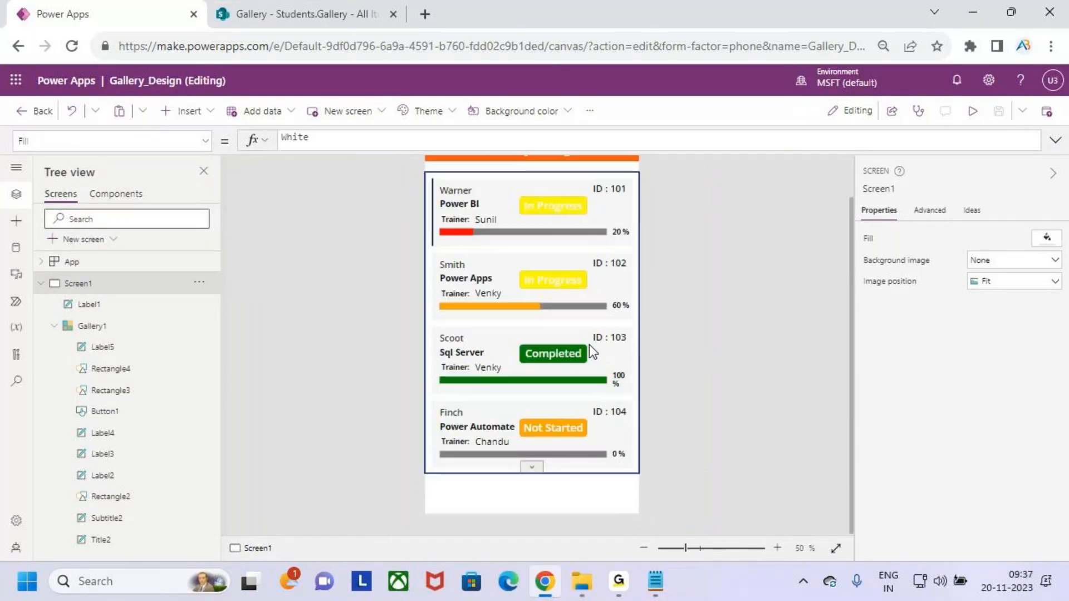
left_click(971, 112)
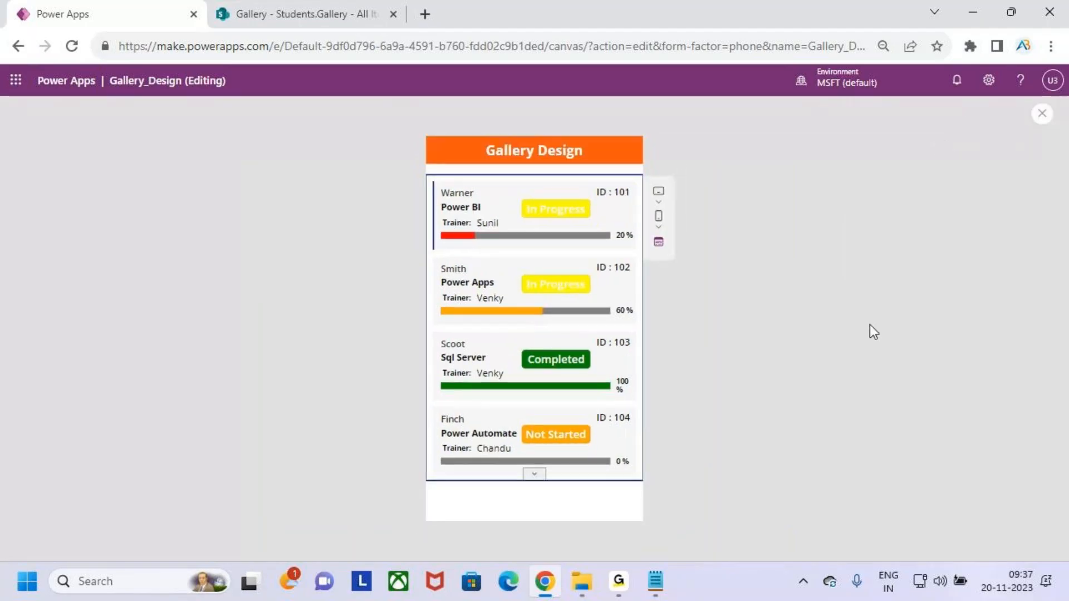
left_click(1042, 117)
left_click(657, 375)
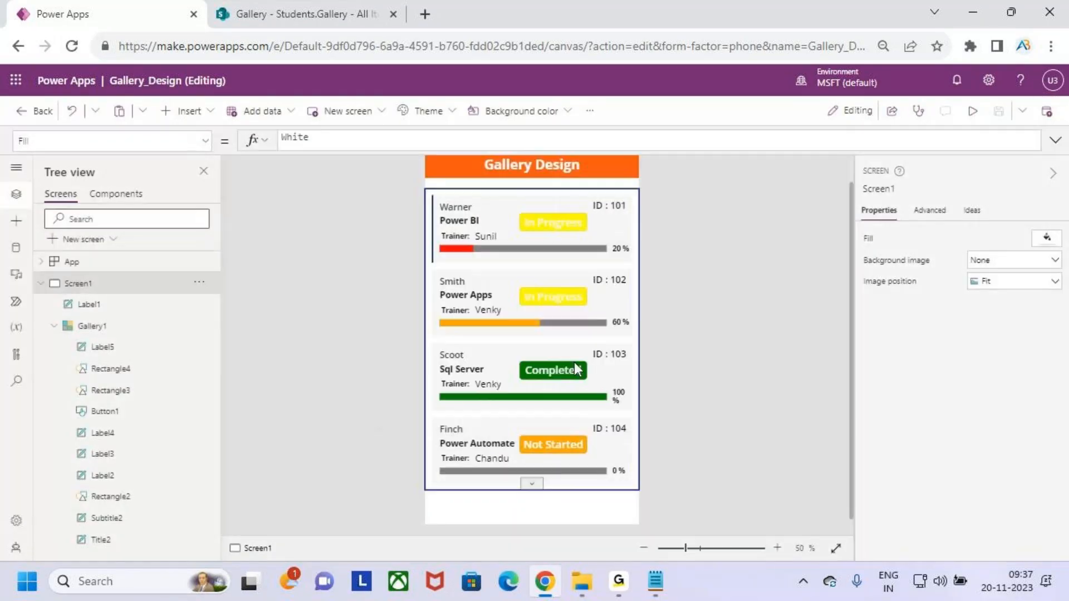
left_click(971, 112)
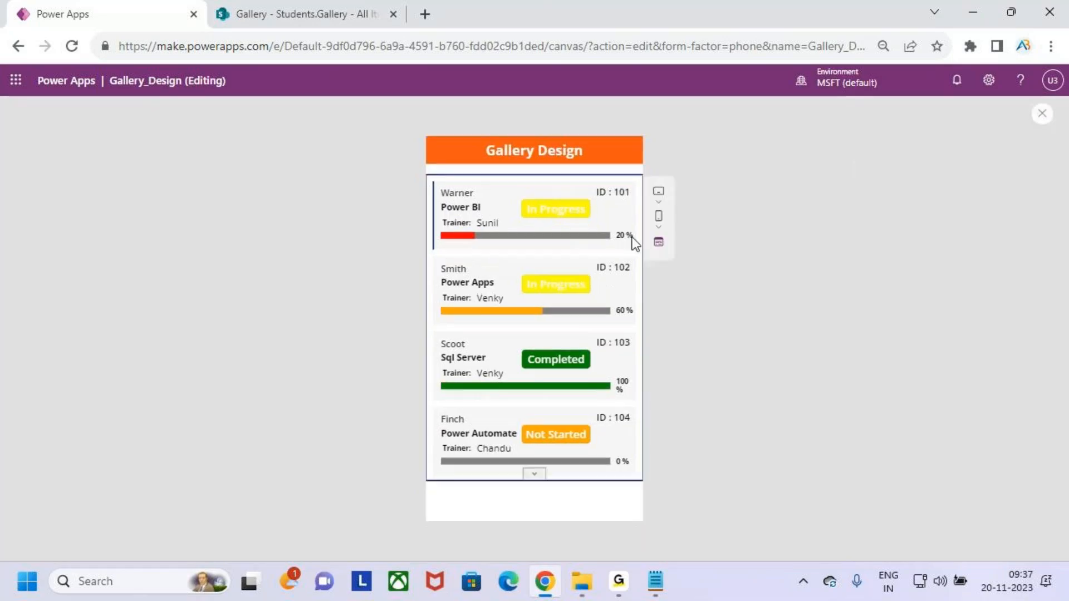
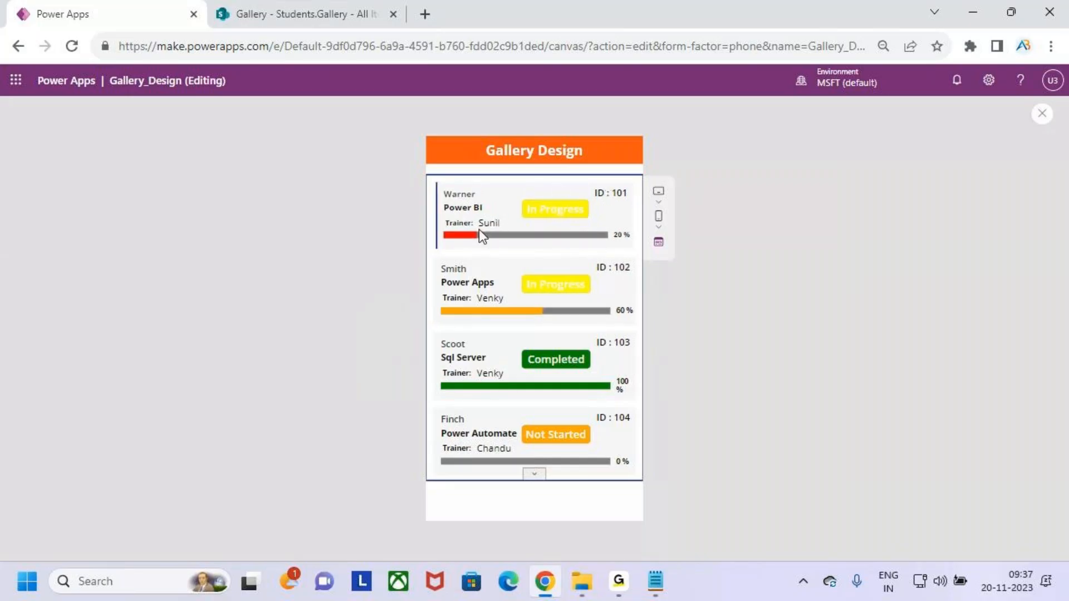
Leave the preview, select Gallery1's first card template and bring up the Insert controls list.
left_click(1043, 114)
left_click(668, 376)
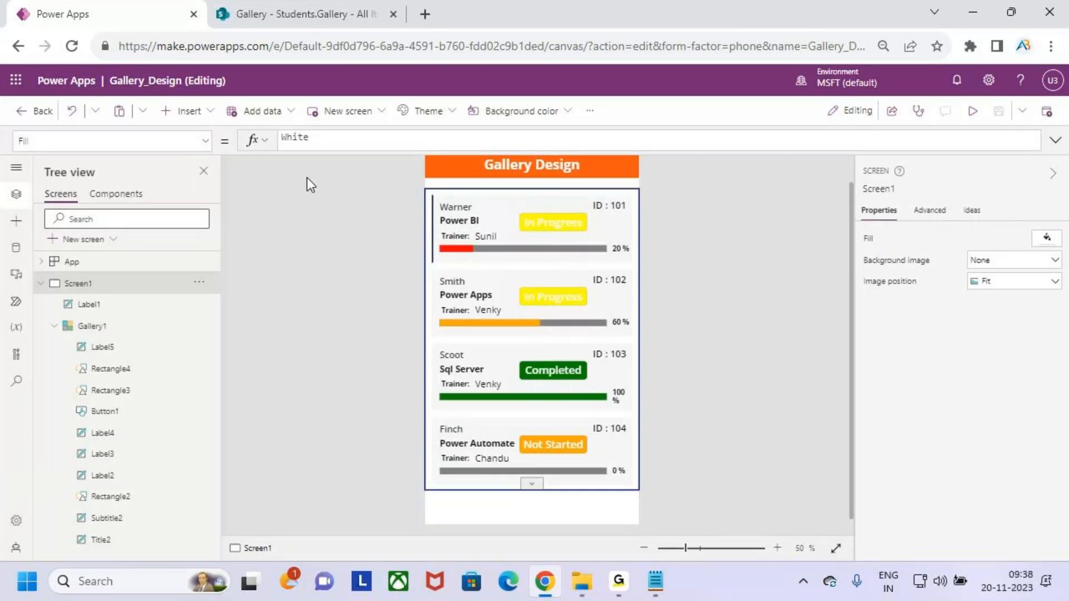
left_click(543, 390)
left_click(470, 220)
left_click(190, 112)
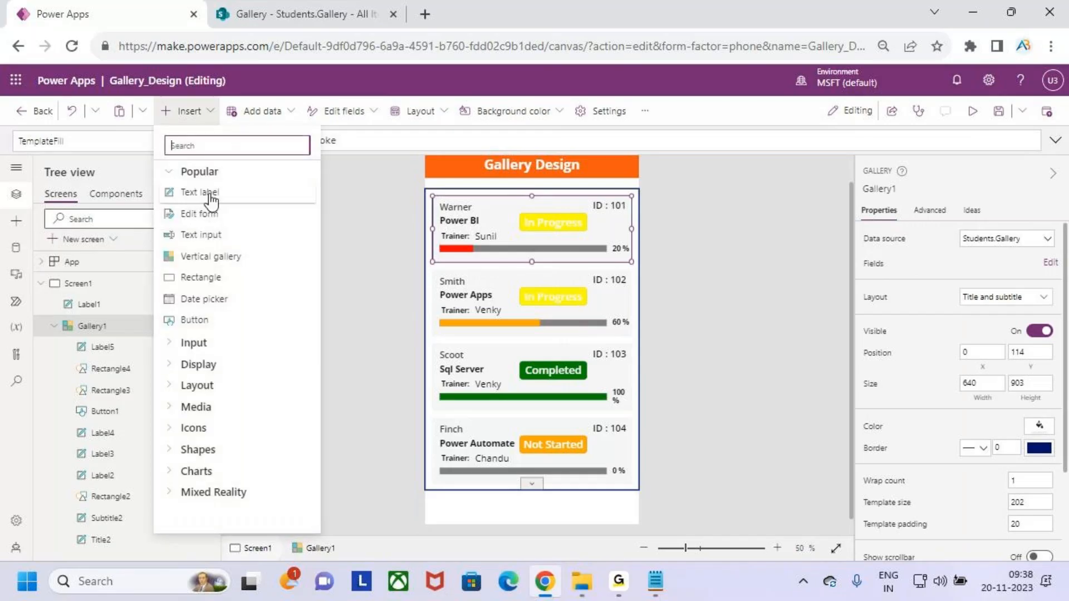
Insert a button into the gallery template and set its X and Y to 0.
left_click(223, 326)
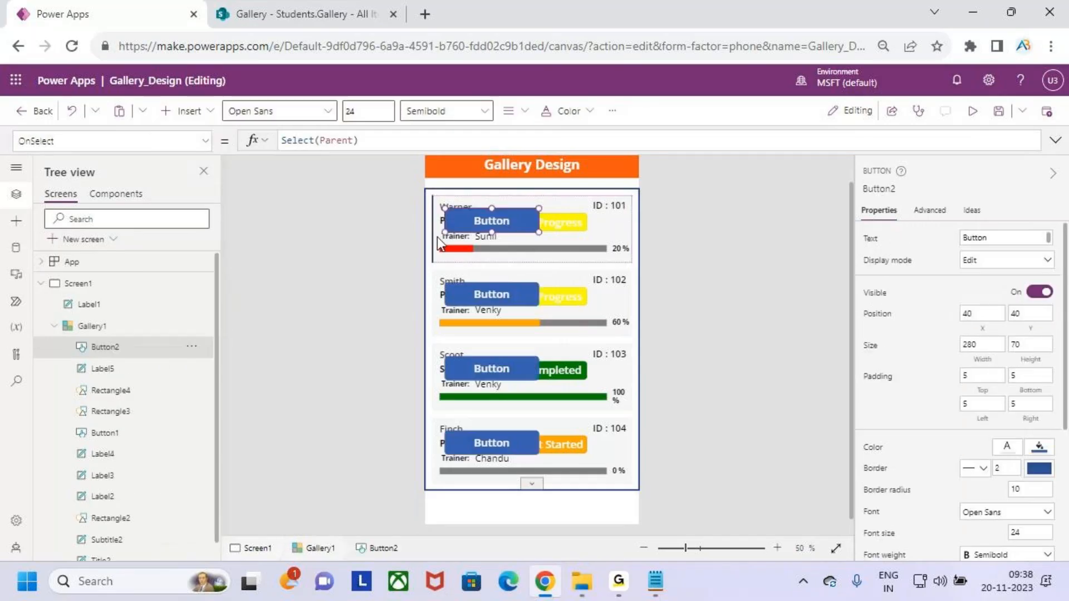
left_click_drag(452, 209, 450, 220)
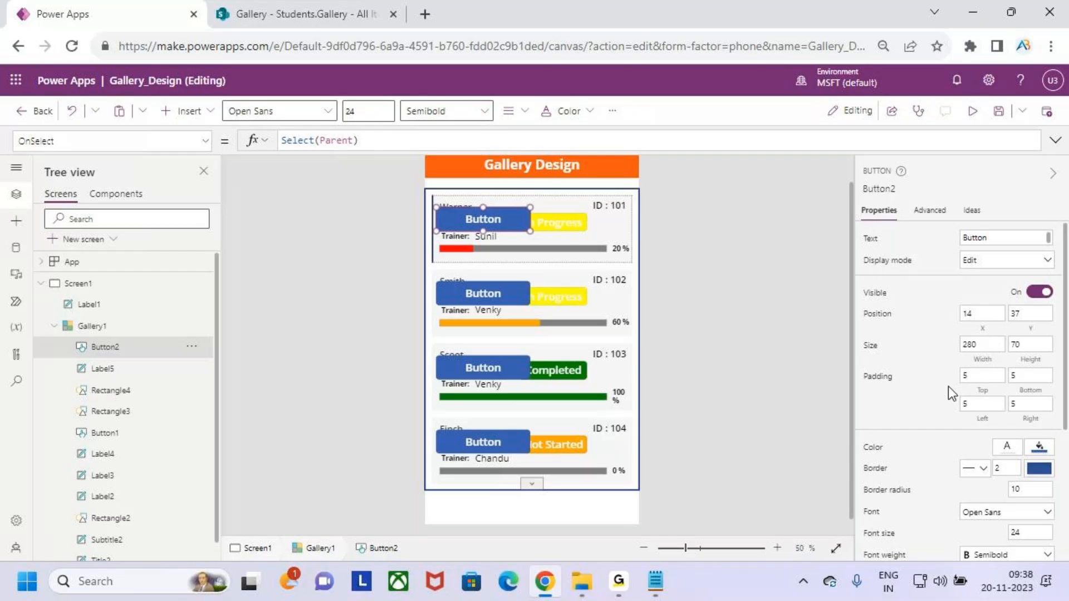
left_click(983, 328)
left_click(434, 148)
key("BackSpace")
key("BackSpace")
type("0")
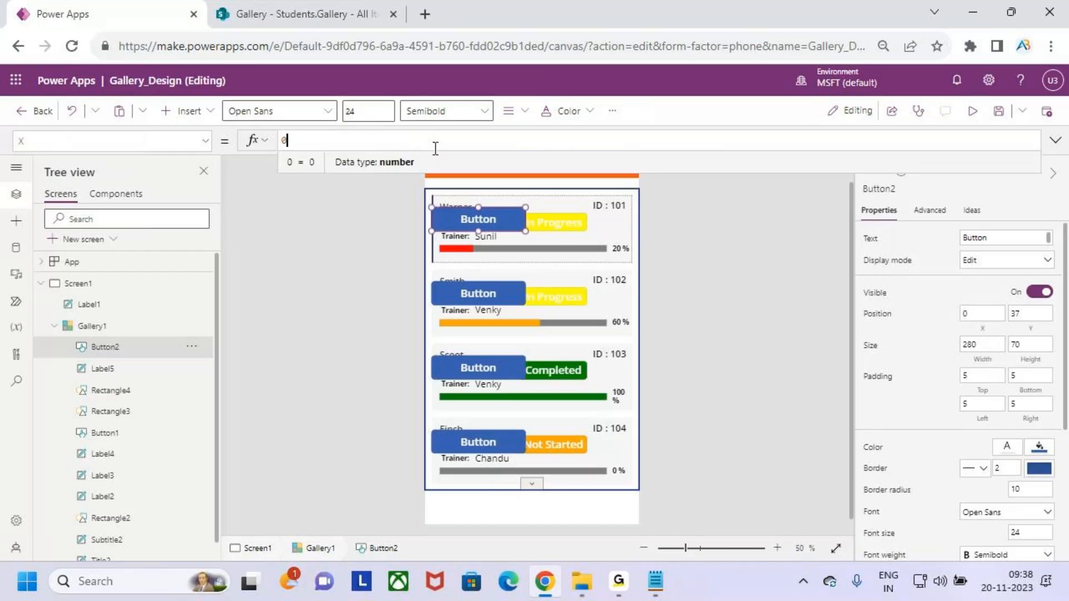
left_click(1030, 331)
key("BackSpace")
key("BackSpace")
type("0")
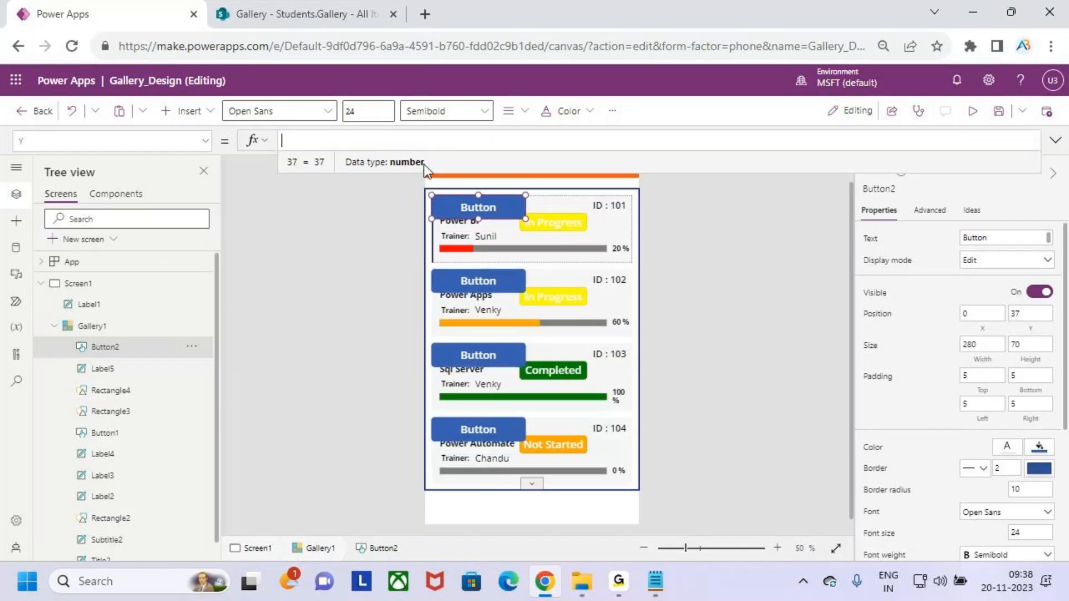
Change the button's width from 280 to Parent.TemplateWidth.
left_click(988, 366)
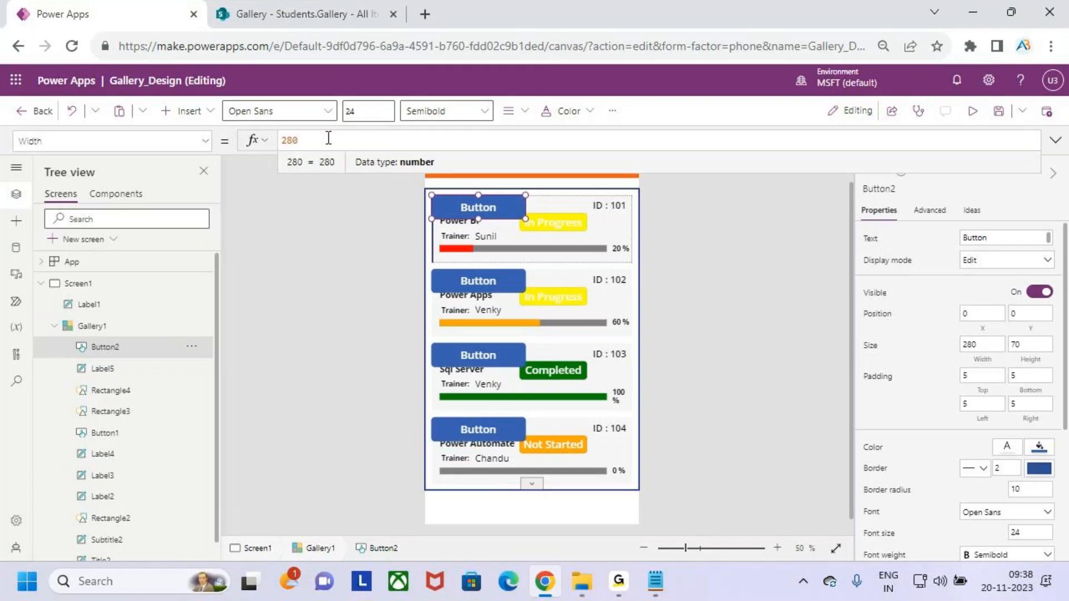
left_click_drag(309, 141, 258, 139)
type("paren")
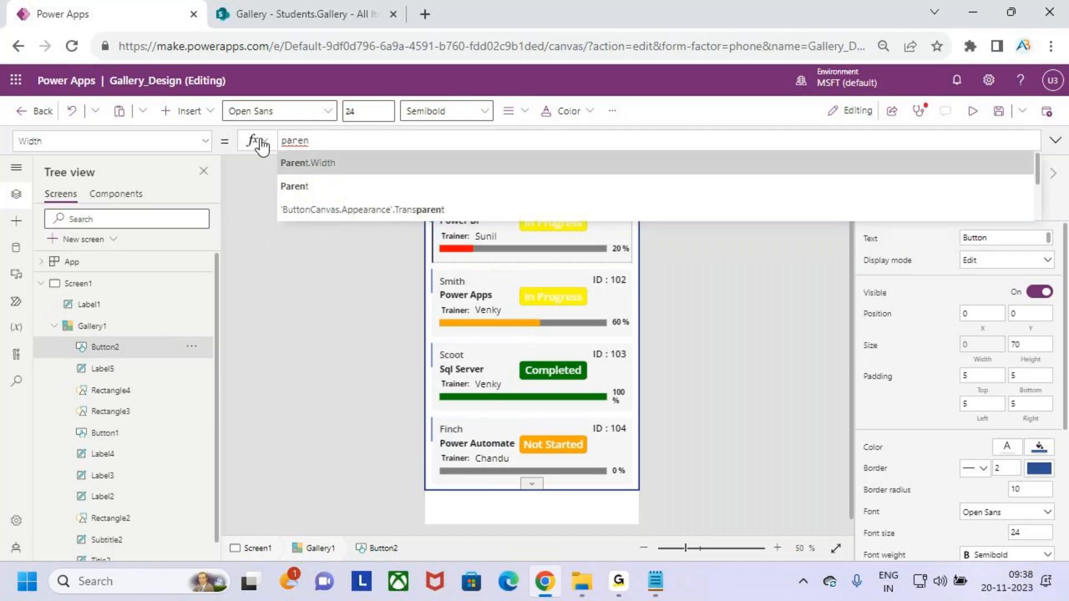
key("Down")
key("Tab")
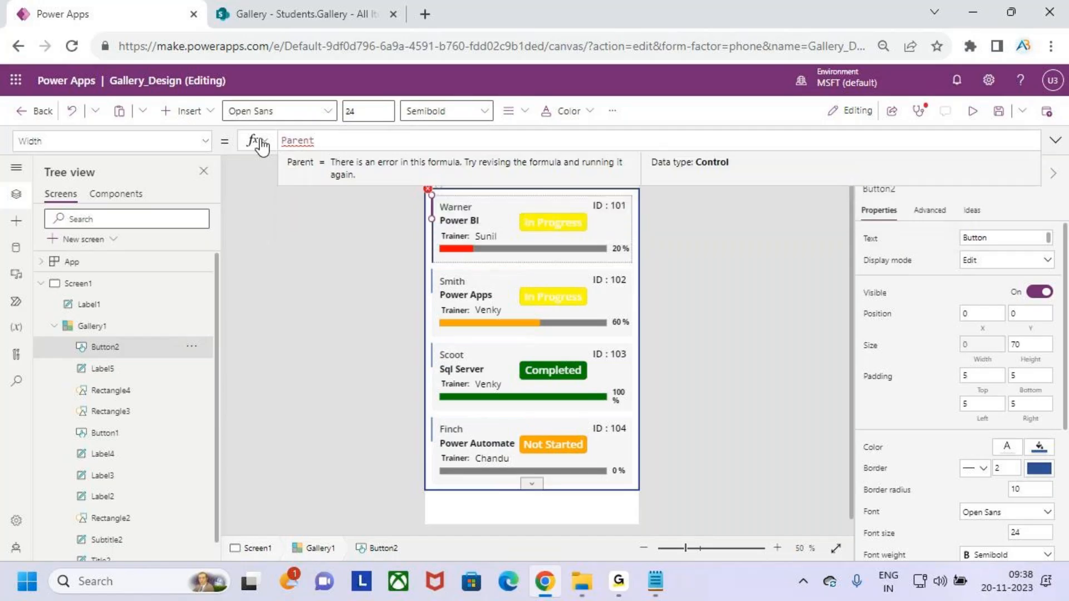
type(".te")
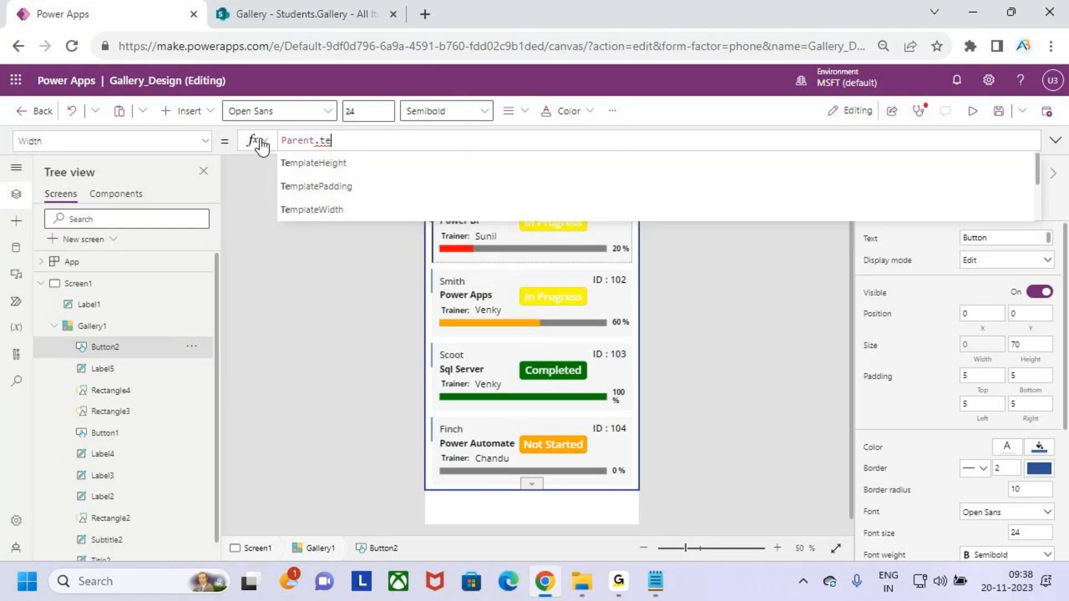
key("Down")
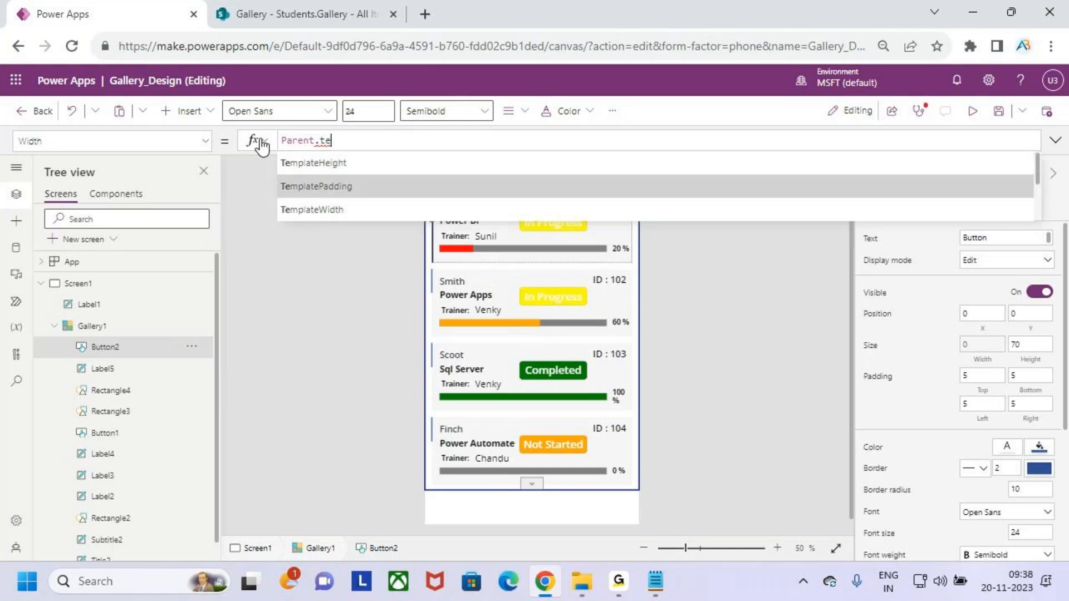
key("Down")
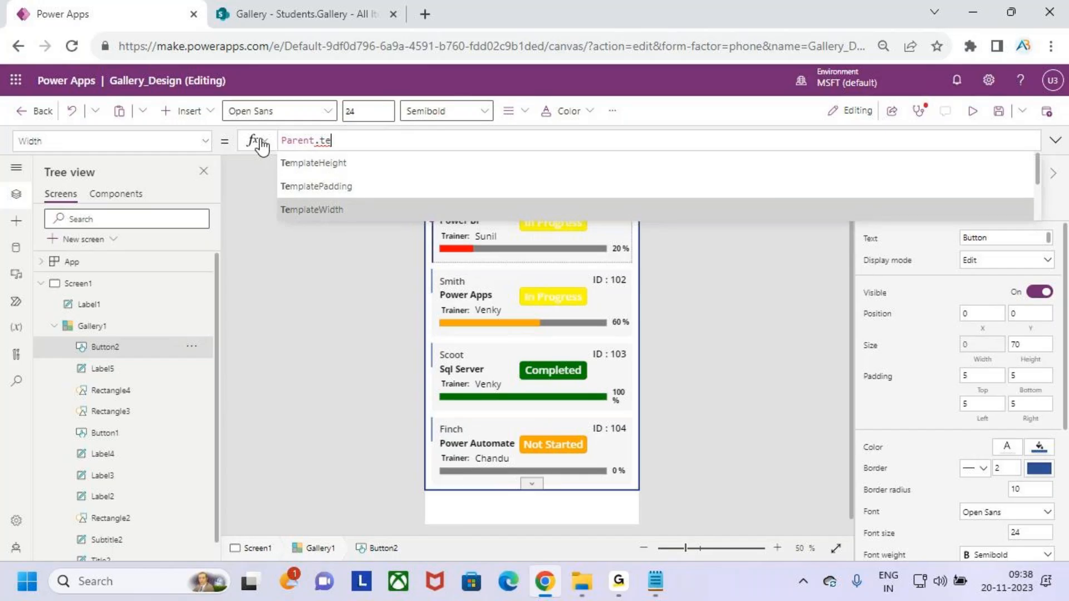
key("Tab")
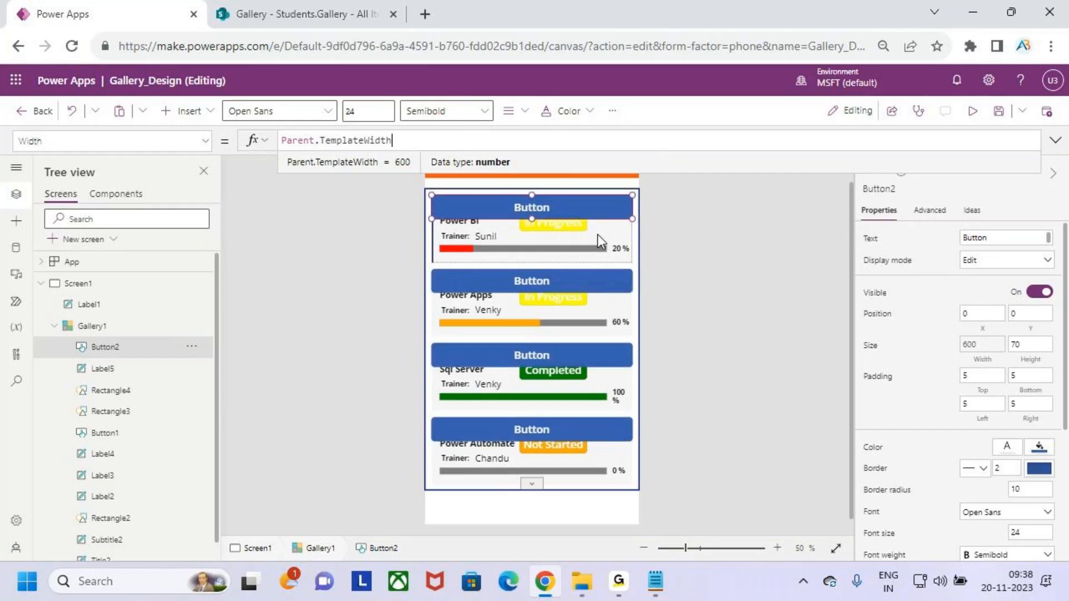
Change the button's height from 70 to Parent.TemplateHeight.
left_click(1034, 363)
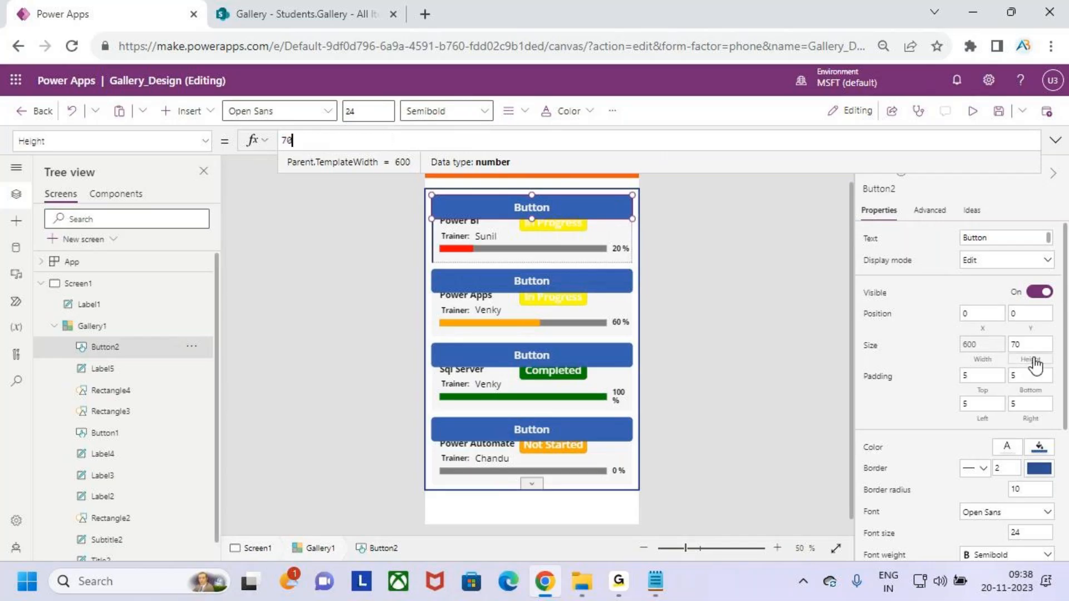
left_click_drag(307, 143, 254, 146)
type("parent.tem")
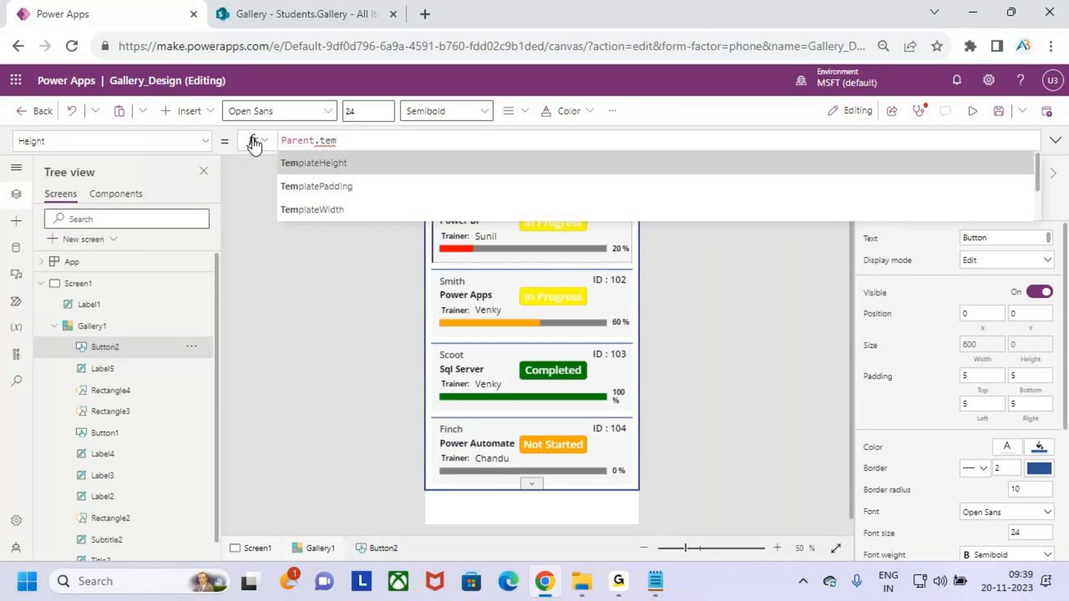
key("Tab")
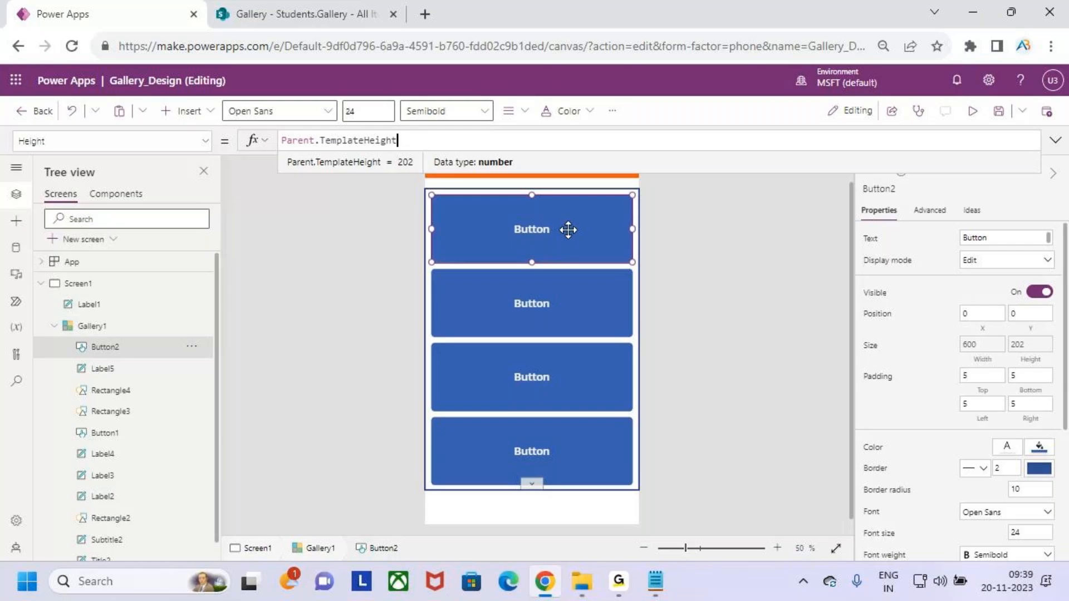
left_click(1000, 238)
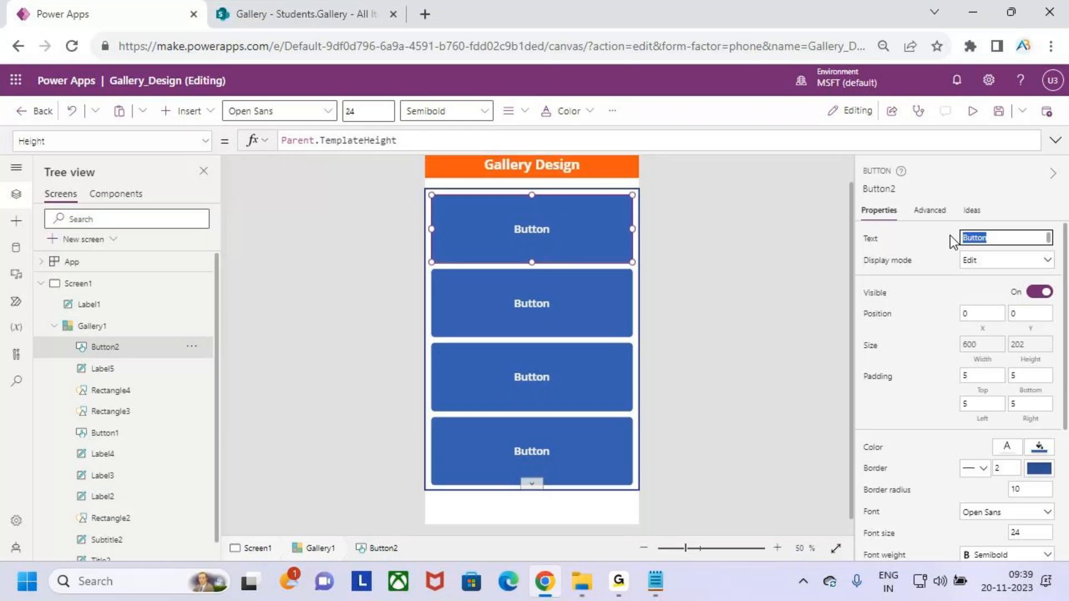
Delete the 'Button' label text and set the button's Color to Color.Transparent.
key("BackSpace")
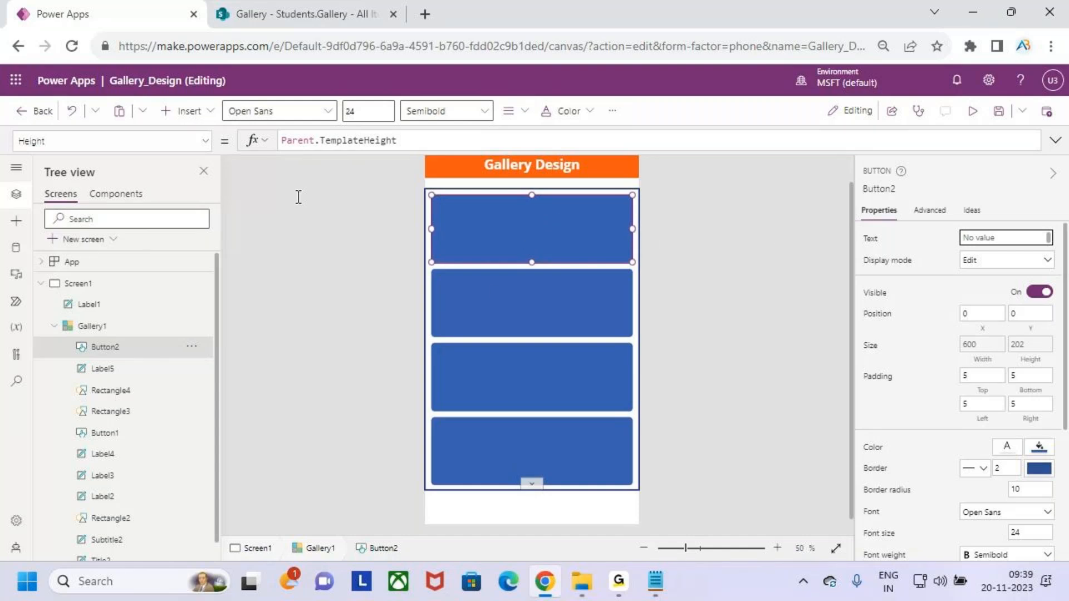
left_click(873, 449)
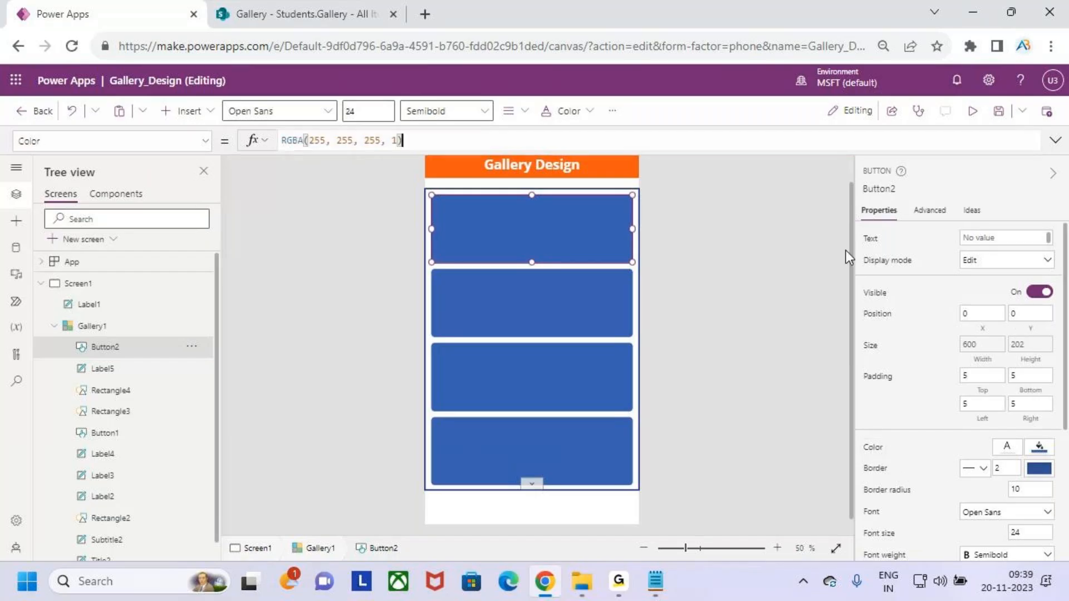
left_click_drag(405, 140, 267, 150)
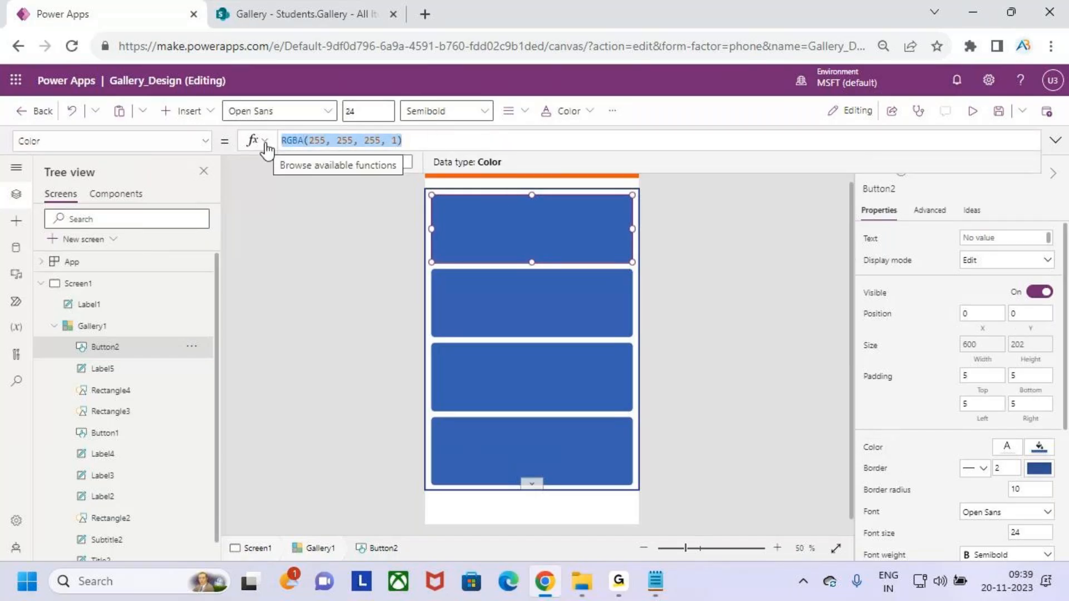
type("tran")
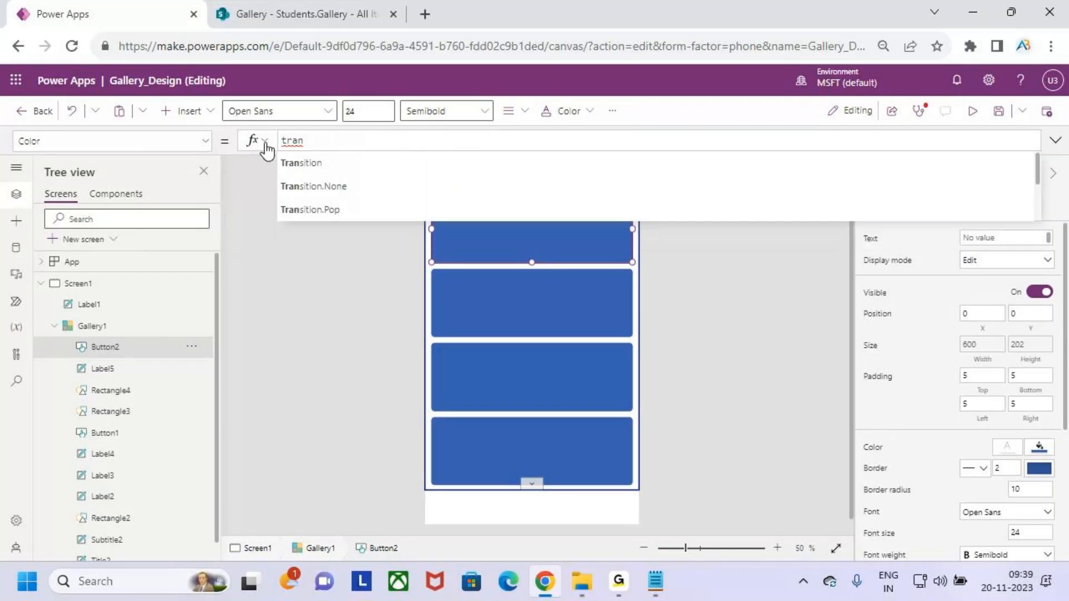
key("Down")
key("Down")
key("Down")
key("Down")
key("Down")
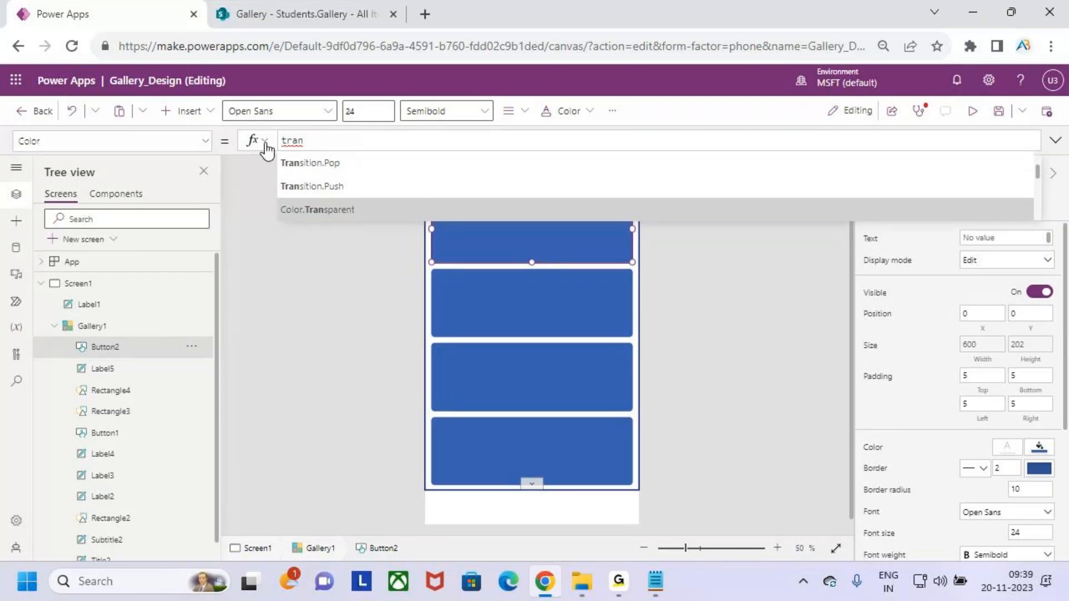
key("Tab")
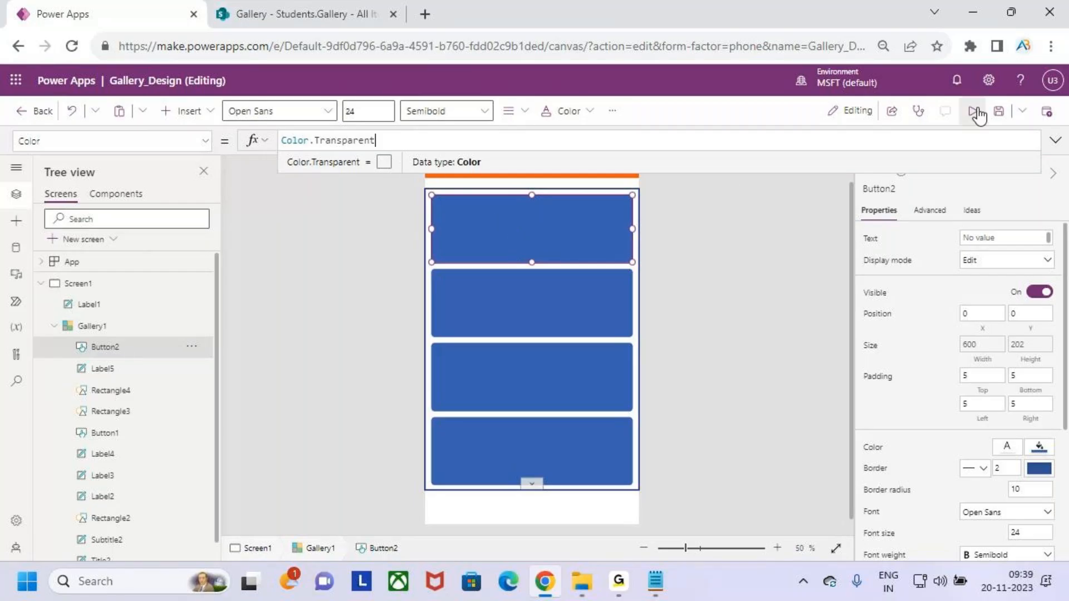
Preview the app, then return to the editor and select overlay button Button2.
left_click(978, 114)
left_click(1041, 115)
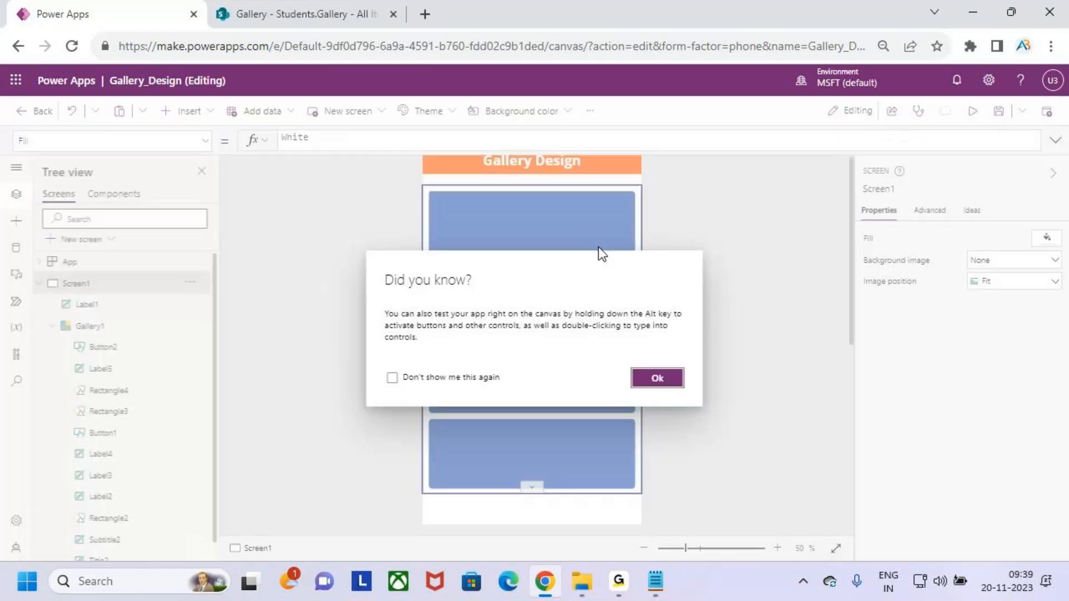
left_click(655, 378)
left_click(577, 450)
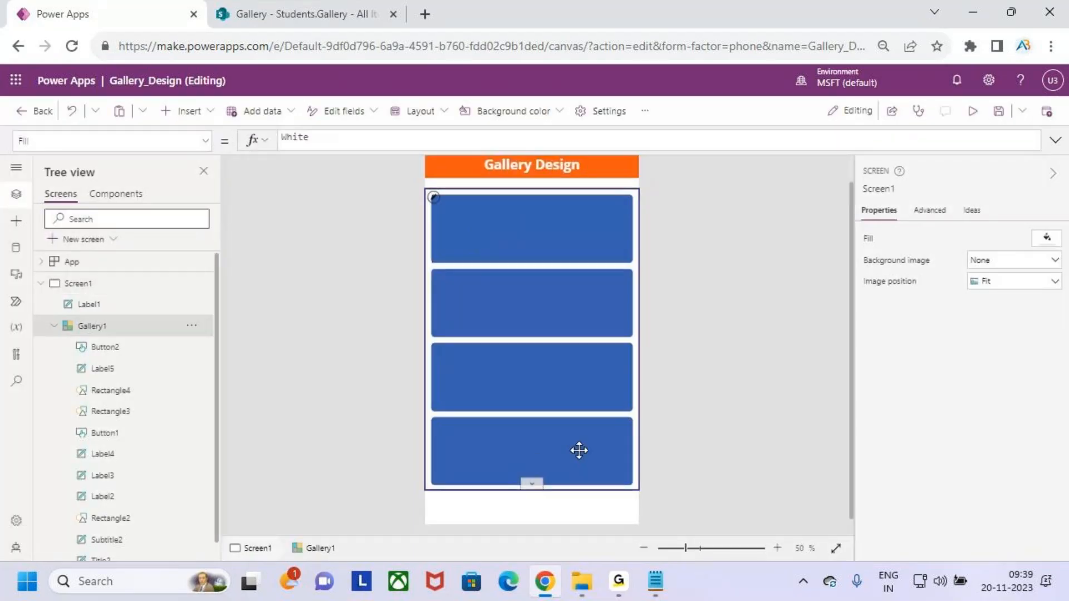
left_click(108, 347)
Delete the Color.Transparent formula from Button2's Color property.
left_click(379, 141)
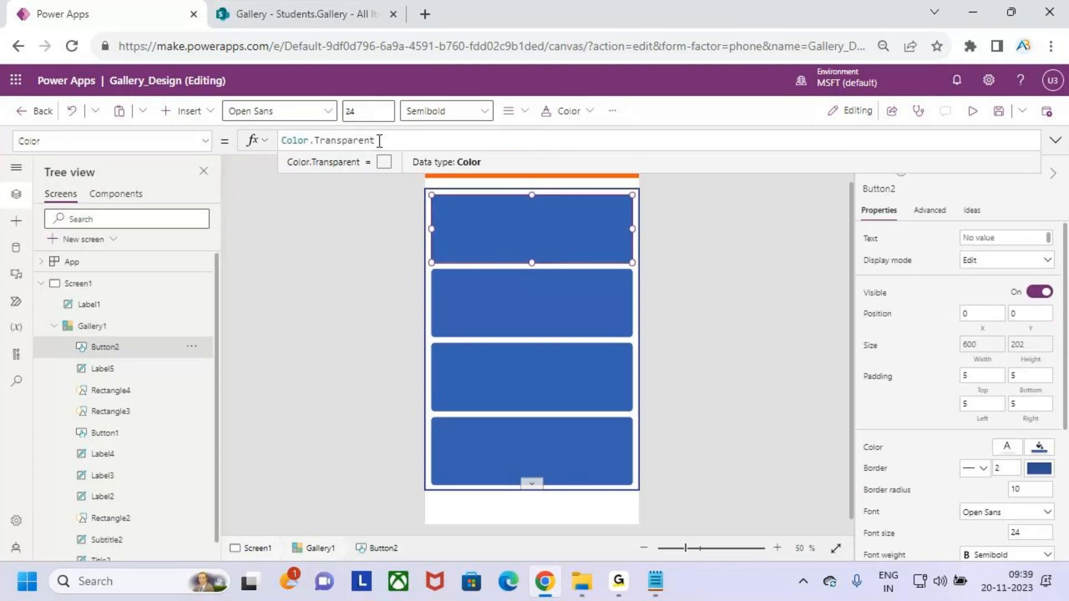
key("ctrl+a")
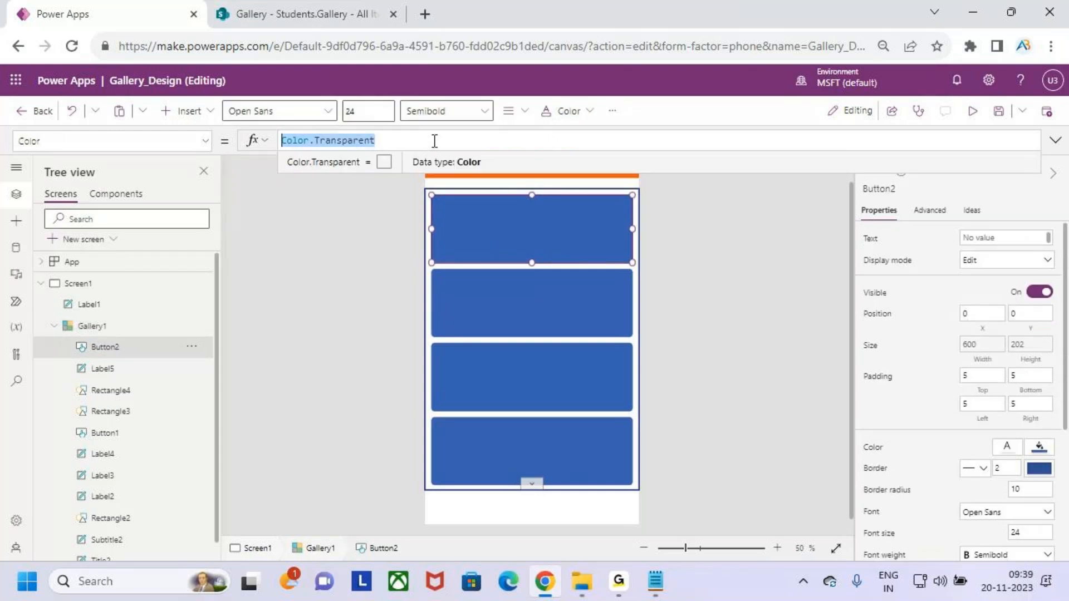
key("BackSpace")
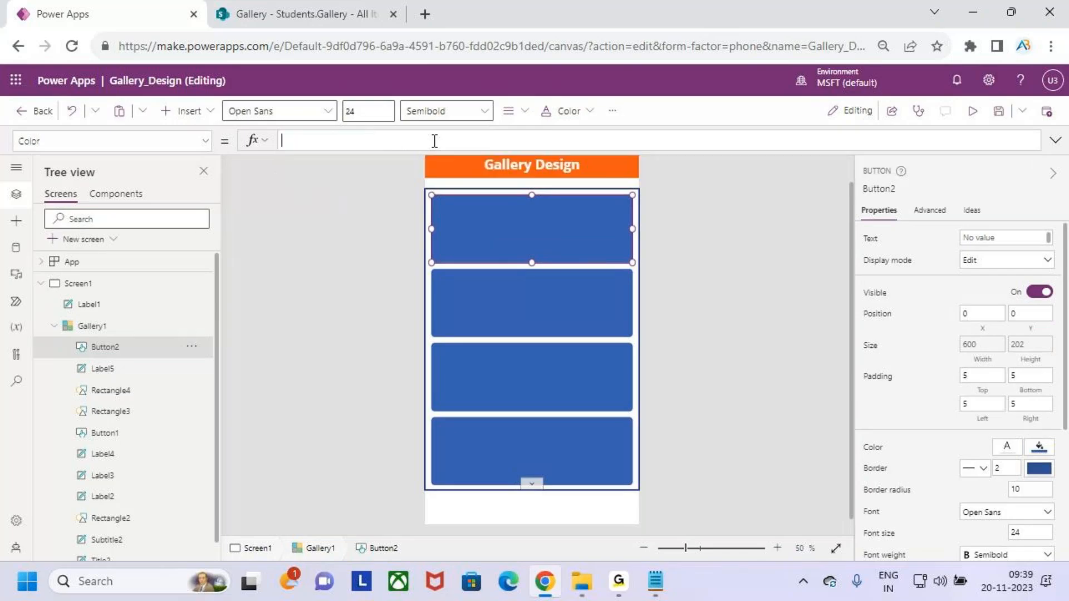
key("ctrl+z")
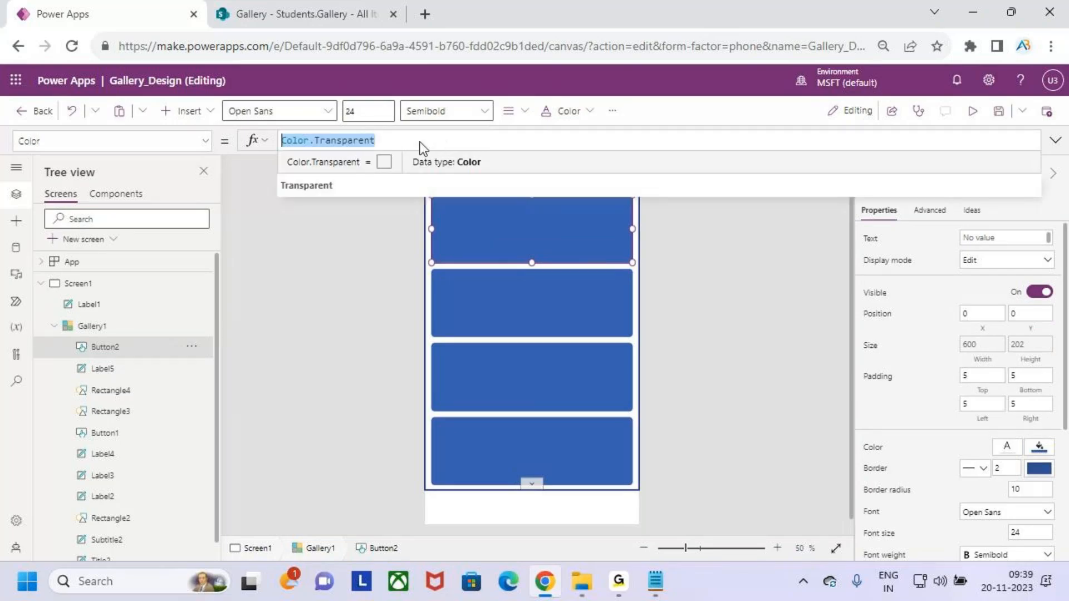
key("BackSpace")
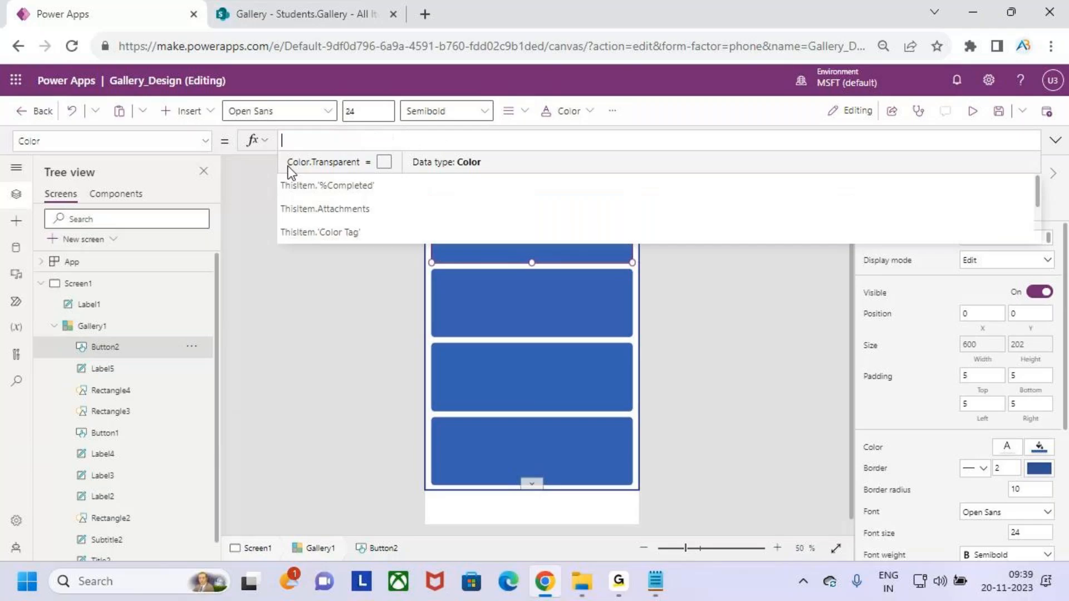
Replace the button's Fill RGBA(56, 96, 178, 1) with Color.Transparent.
left_click(205, 141)
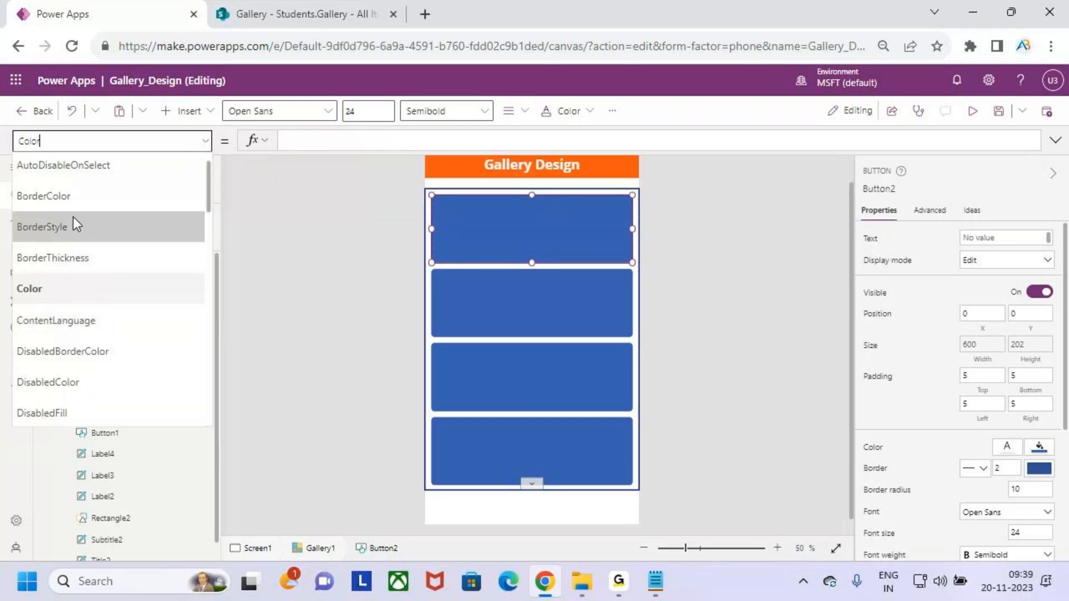
scroll(101, 304, "down", 2)
scroll(102, 304, "down", 10)
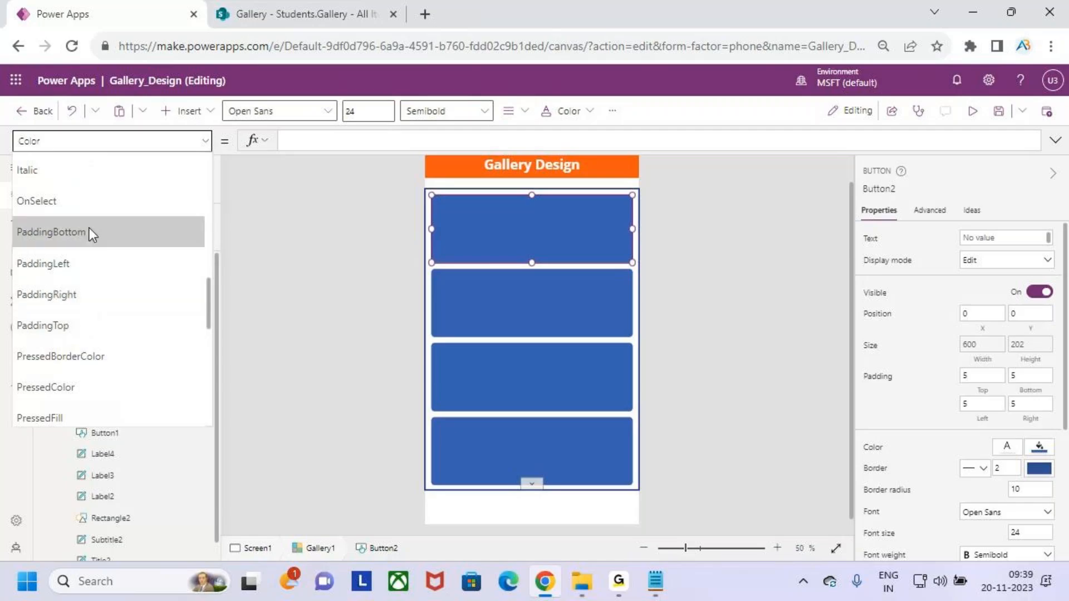
scroll(89, 278, "down", 5)
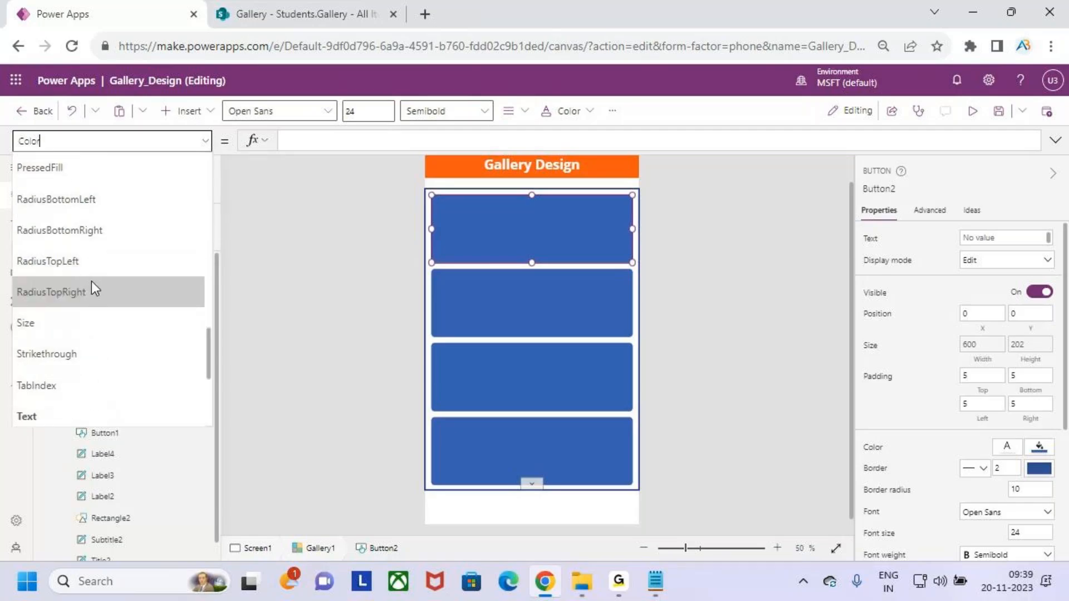
scroll(92, 282, "down", 3)
scroll(92, 279, "up", 5)
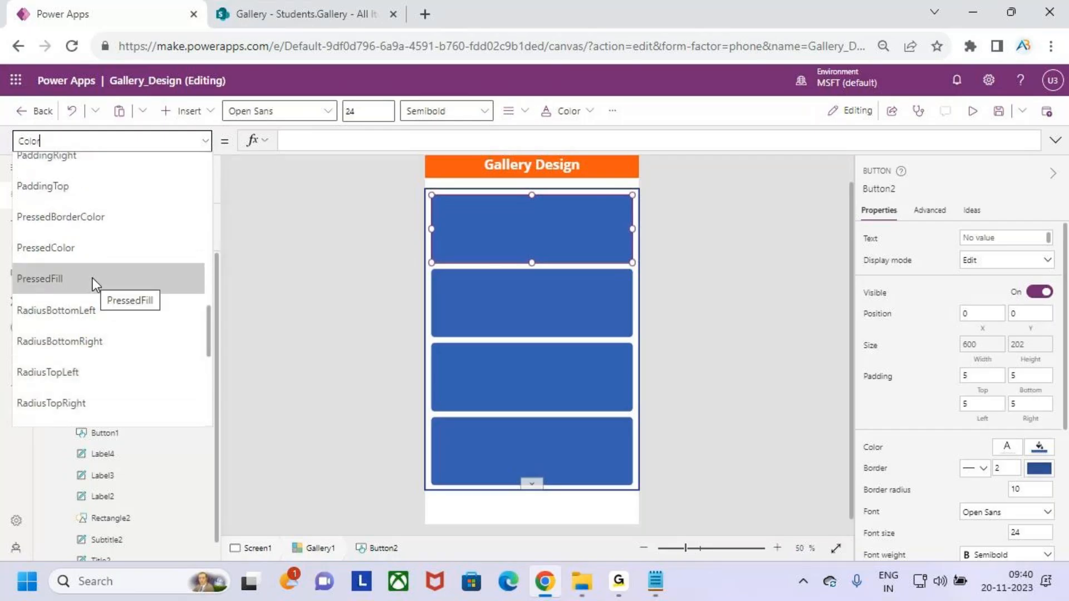
scroll(93, 278, "up", 2)
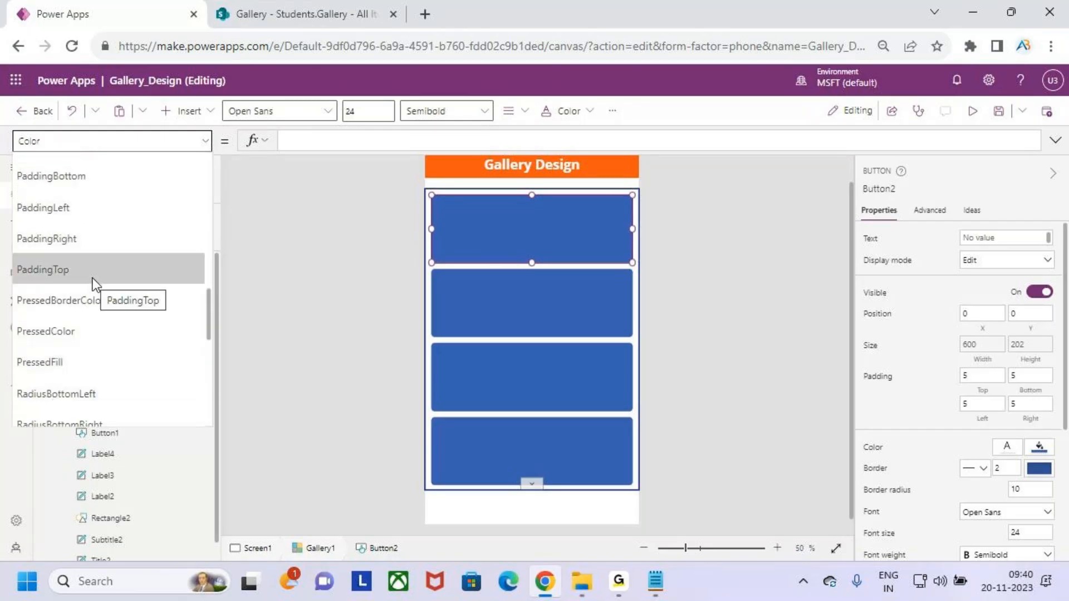
scroll(93, 278, "up", 3)
scroll(92, 277, "up", 5)
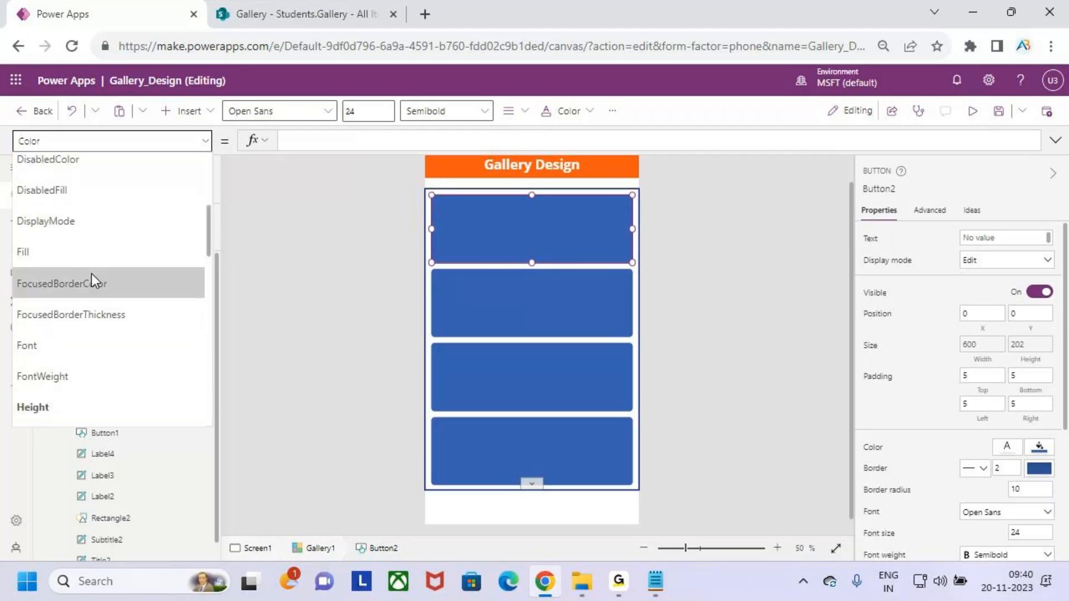
left_click(75, 250)
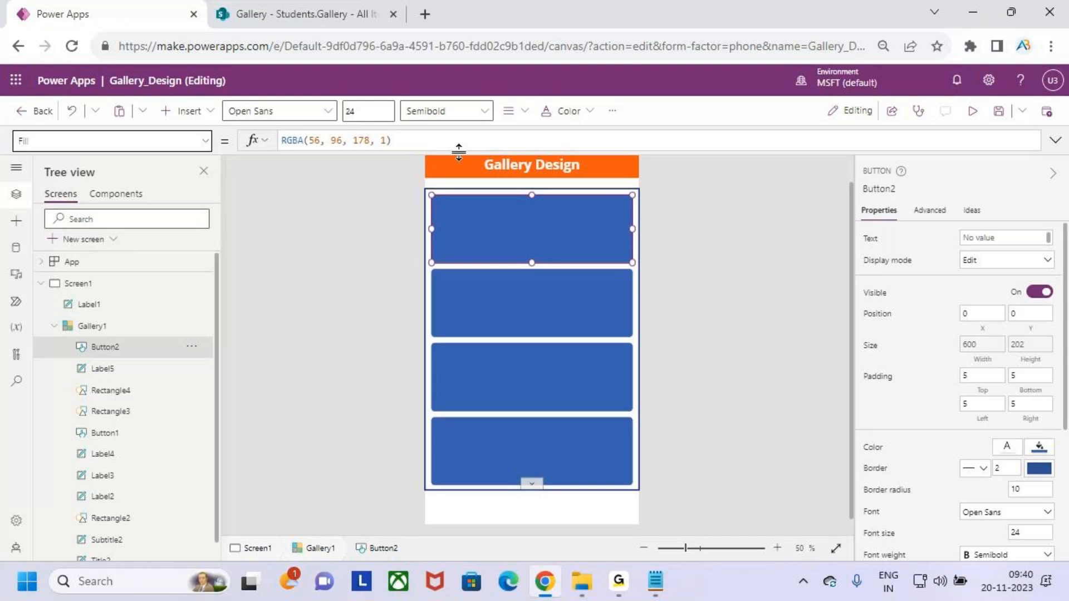
left_click_drag(392, 140, 250, 140)
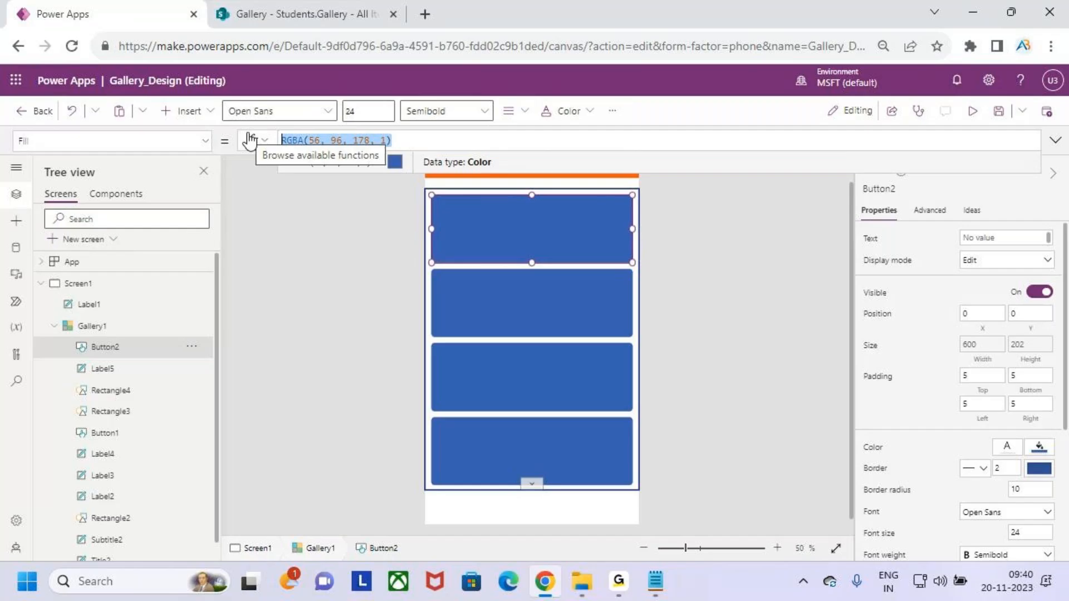
type("color.tra")
key("Tab")
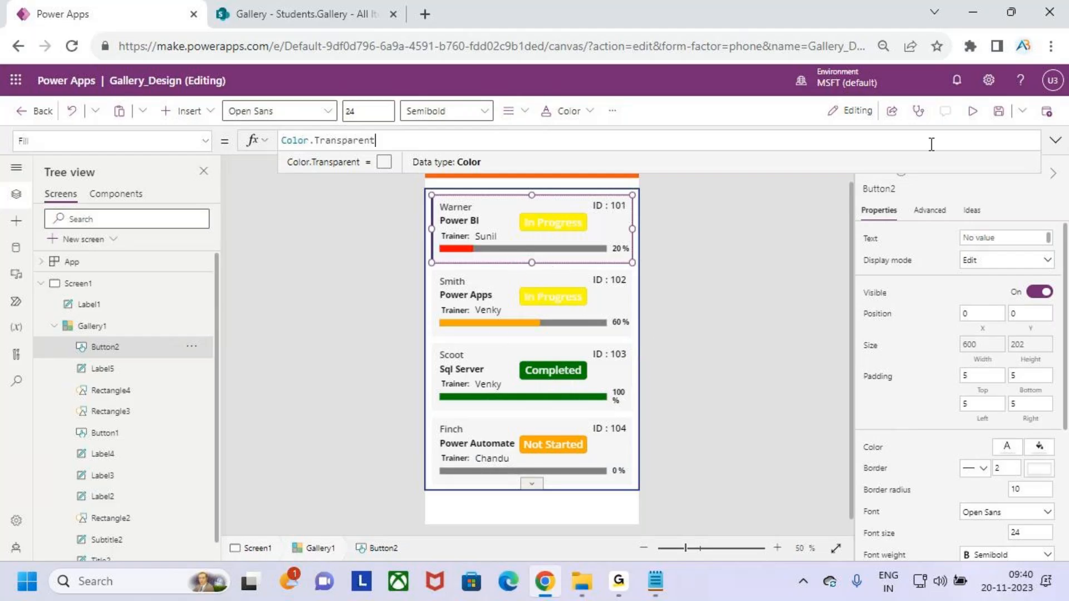
Save the app, test it in preview, then reselect the overlay button Button2.
left_click(998, 111)
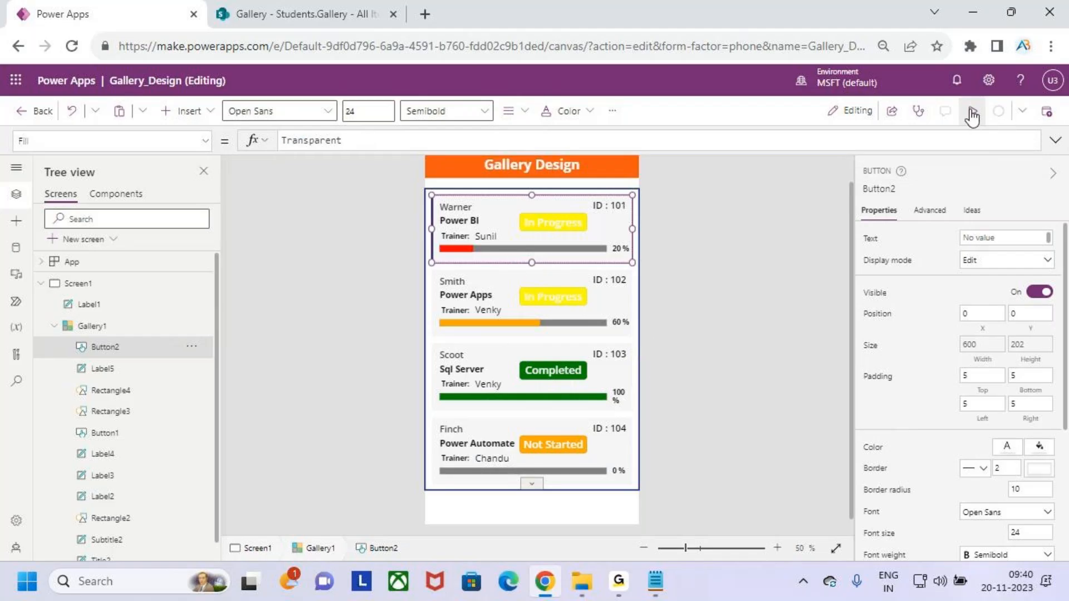
left_click(971, 114)
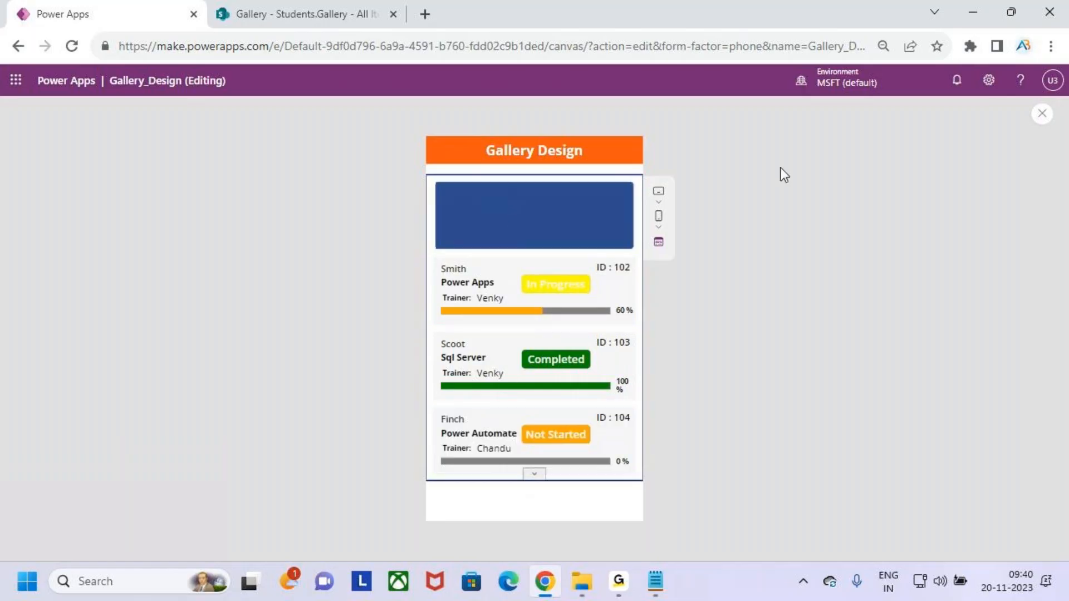
left_click(1042, 115)
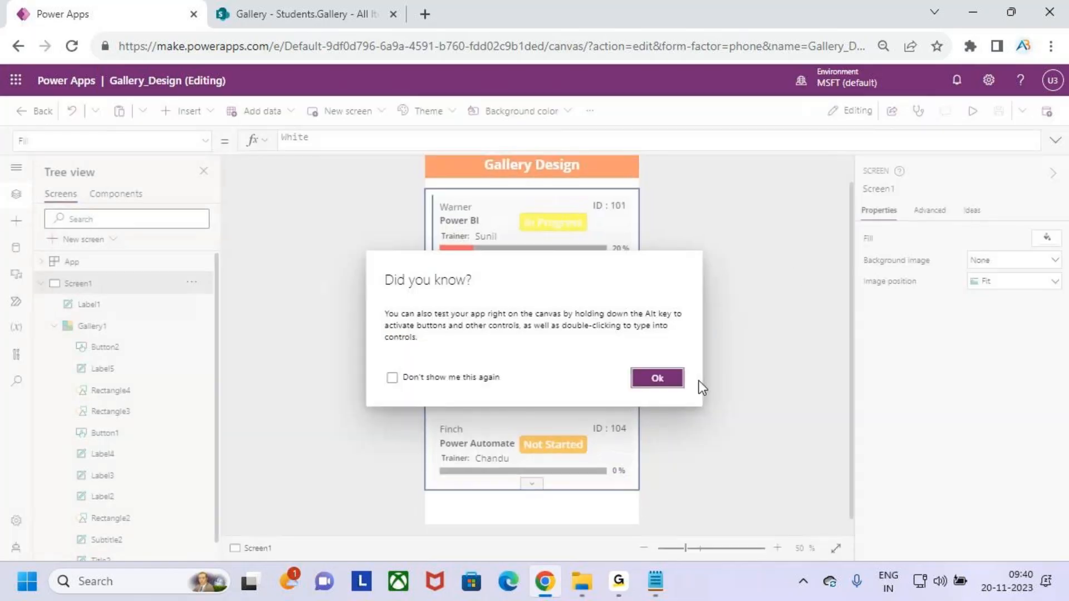
left_click(670, 378)
left_click(100, 350)
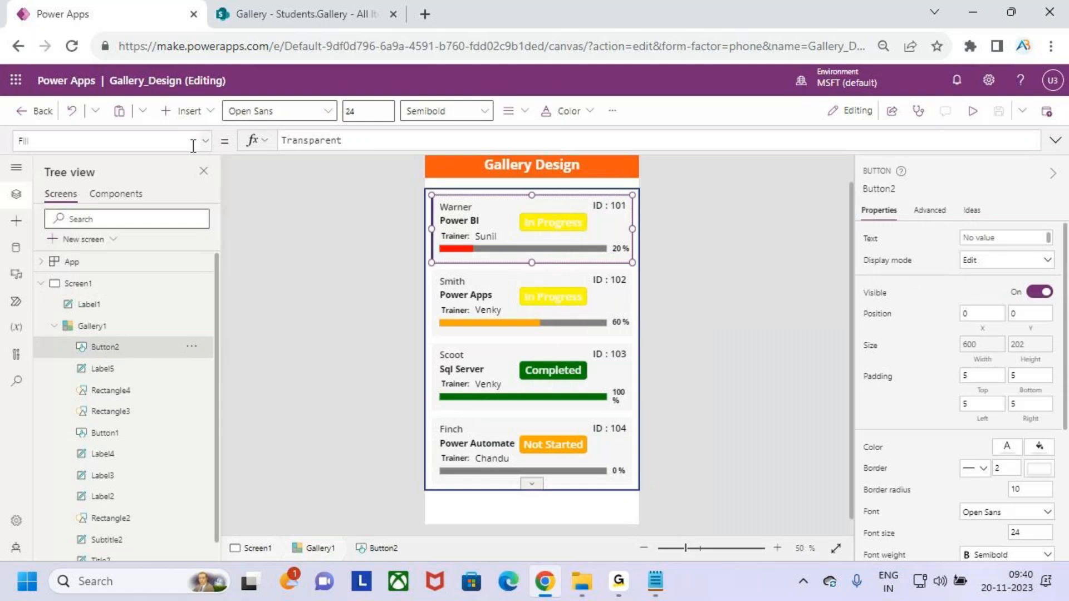
Change the button's HoverFill formula to ColorFade(Self.Fill, -20%).
scroll(826, 400, "down", 1)
scroll(1053, 411, "down", 1)
scroll(1054, 411, "down", 3)
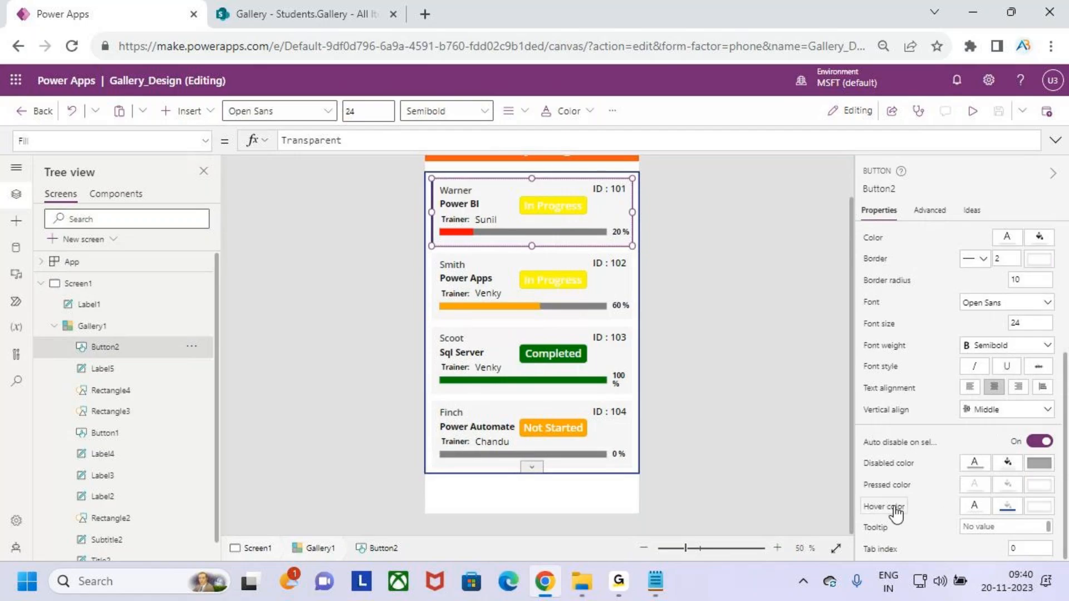
left_click(896, 506)
left_click(200, 141)
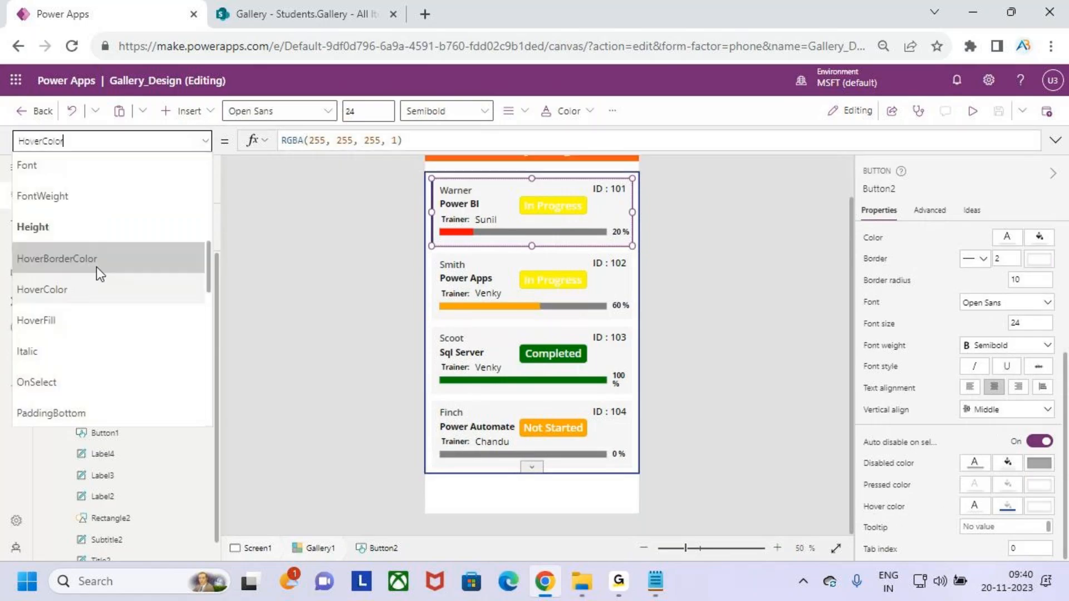
left_click(94, 323)
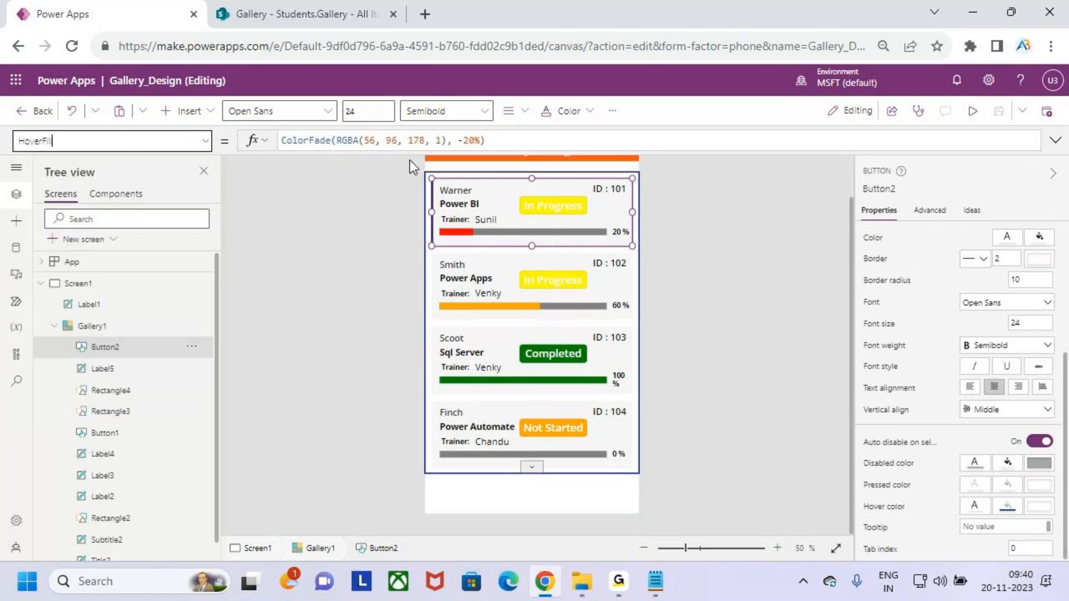
left_click(439, 140)
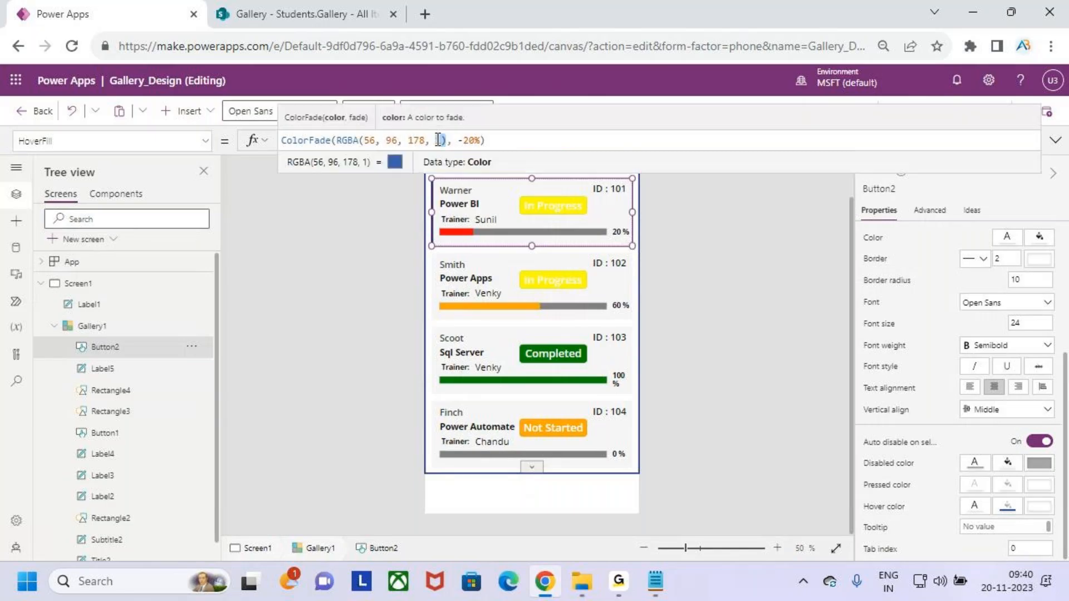
left_click_drag(438, 140, 338, 140)
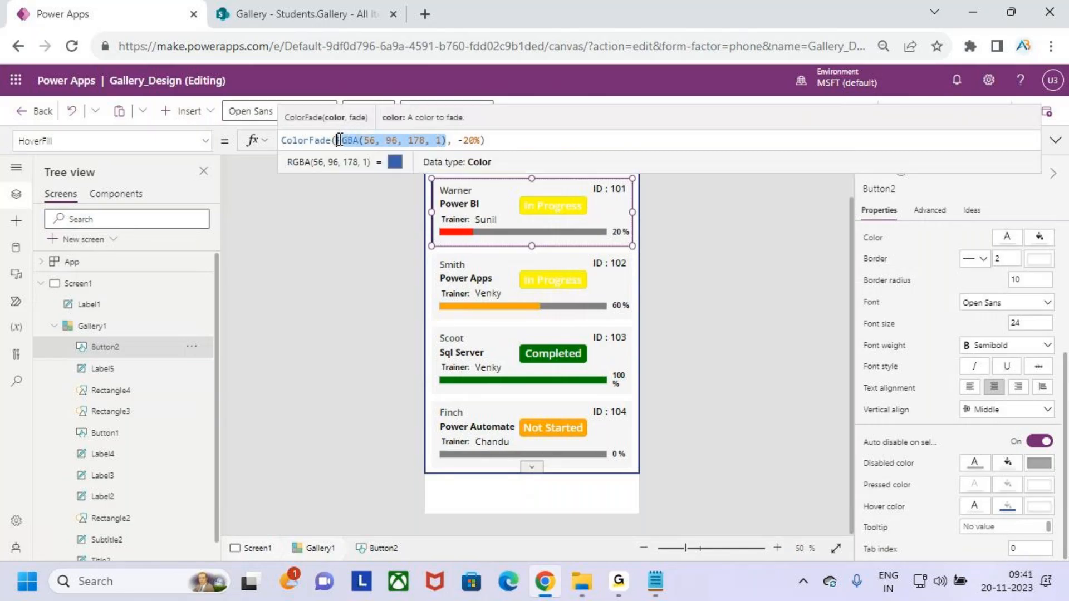
type("Sel")
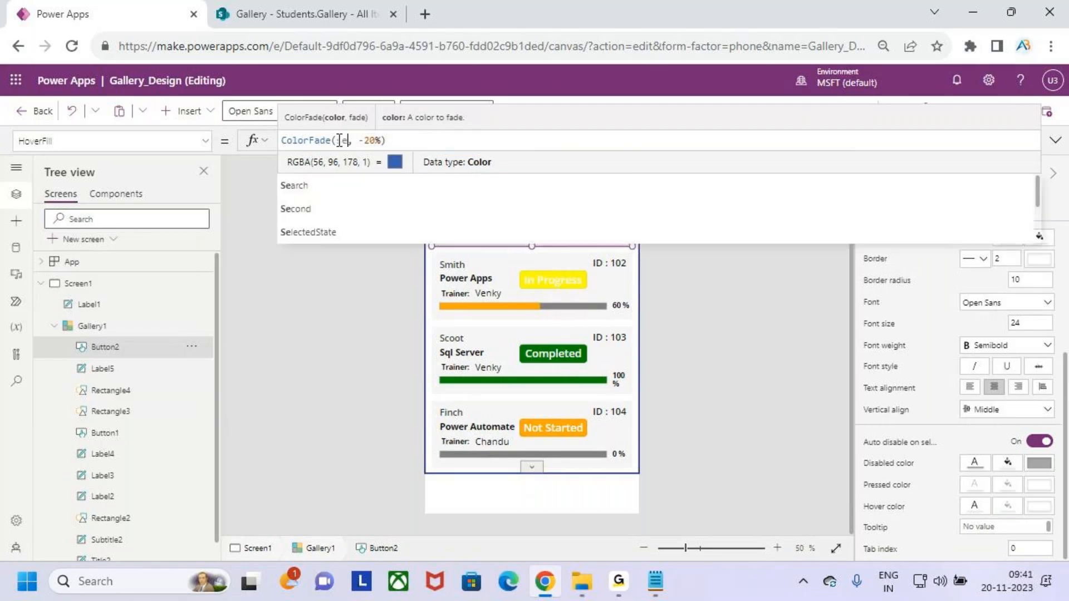
type("f")
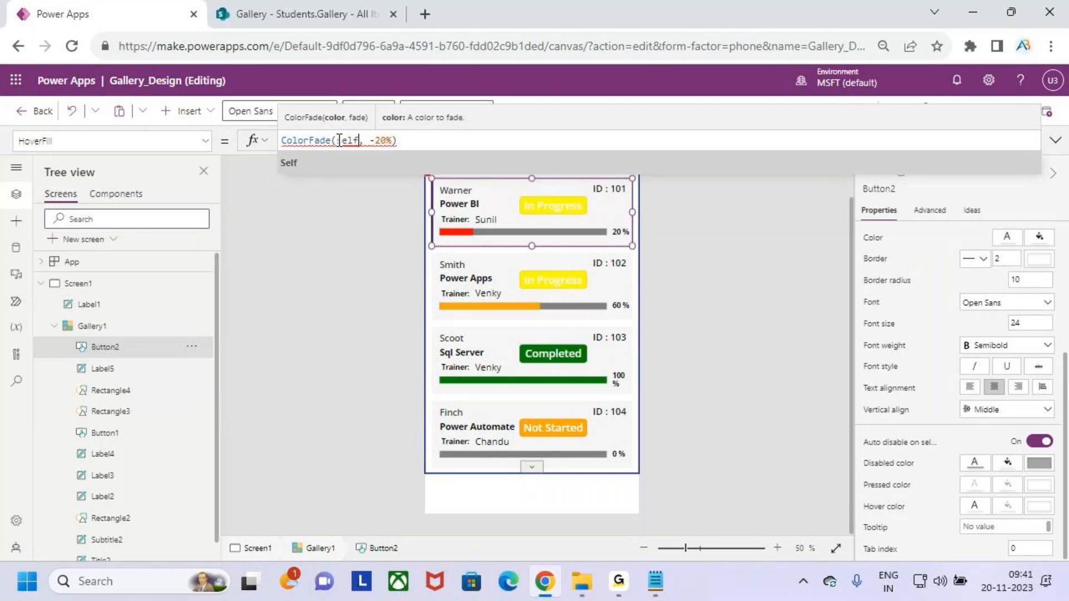
type(".fi")
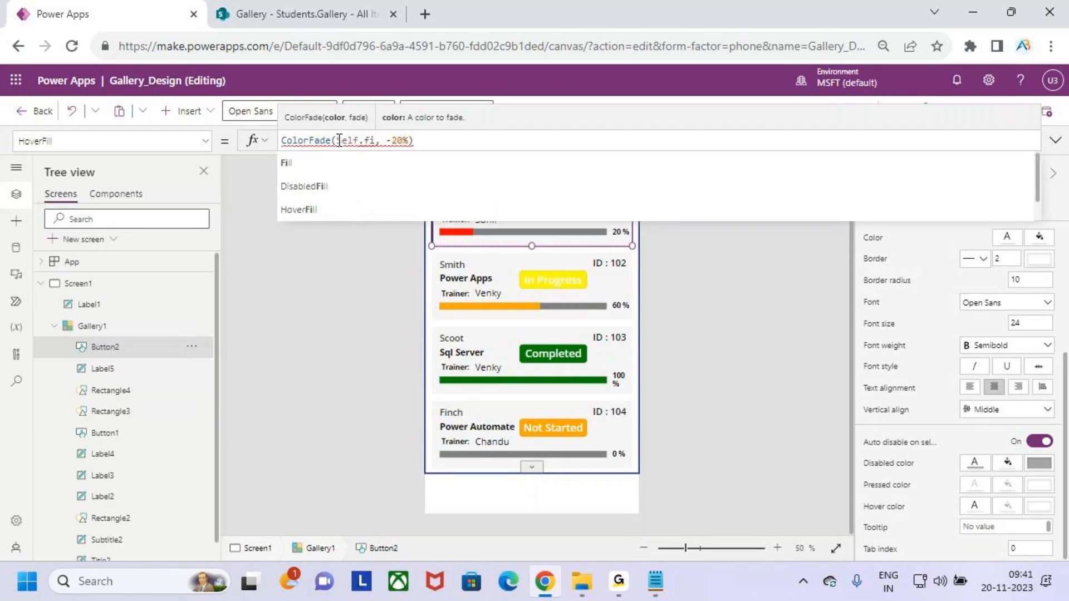
key("Tab")
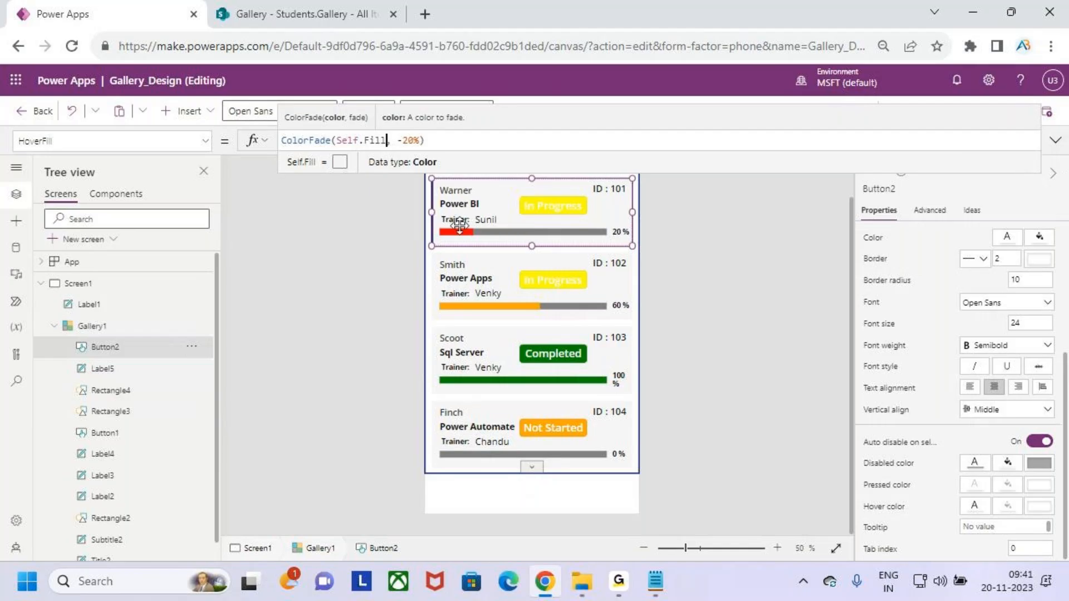
left_click(205, 140)
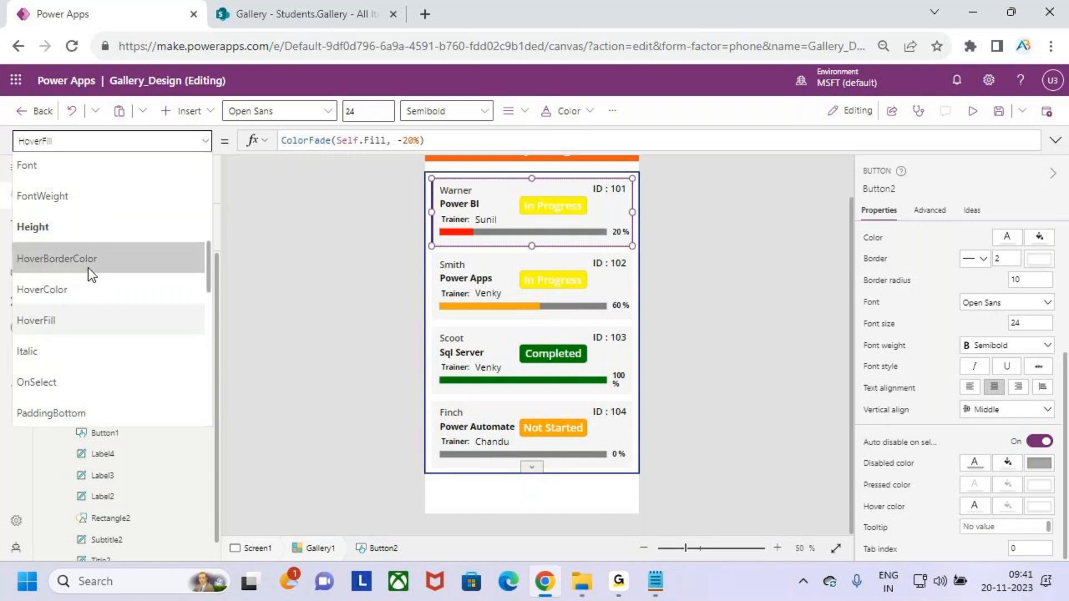
scroll(89, 272, "down", 3)
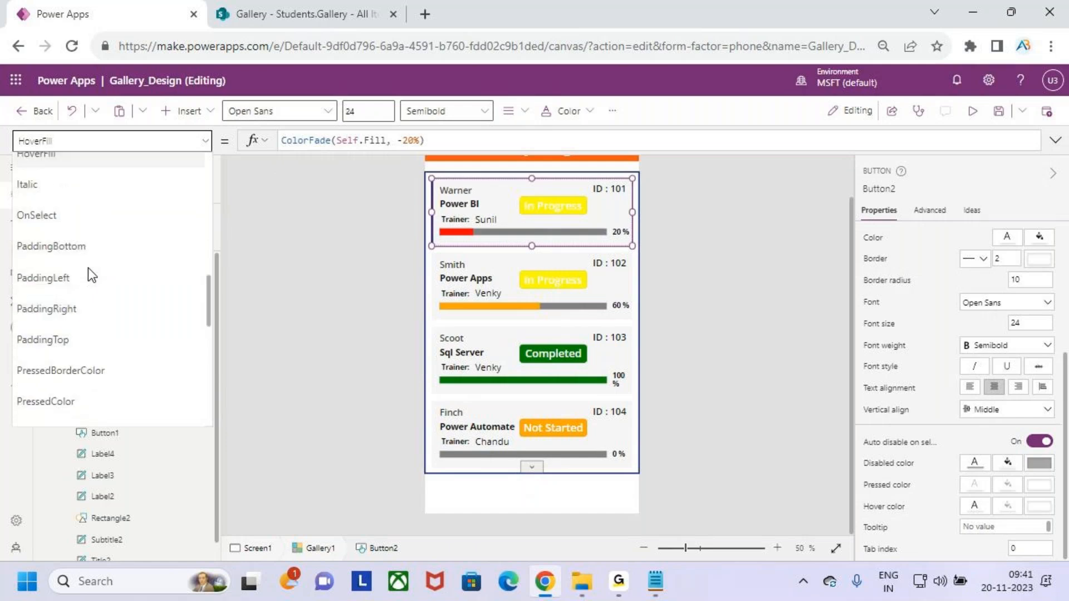
scroll(104, 343, "down", 2)
Check the button's PressedFill formula (Self.Color), then run the app in preview.
left_click(104, 350)
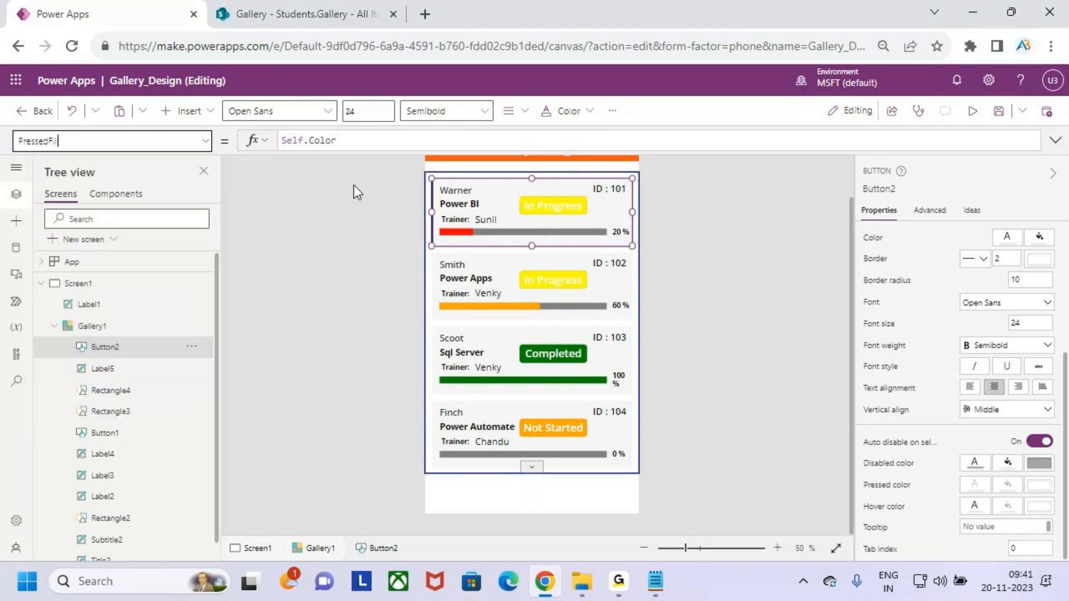
left_click(359, 141)
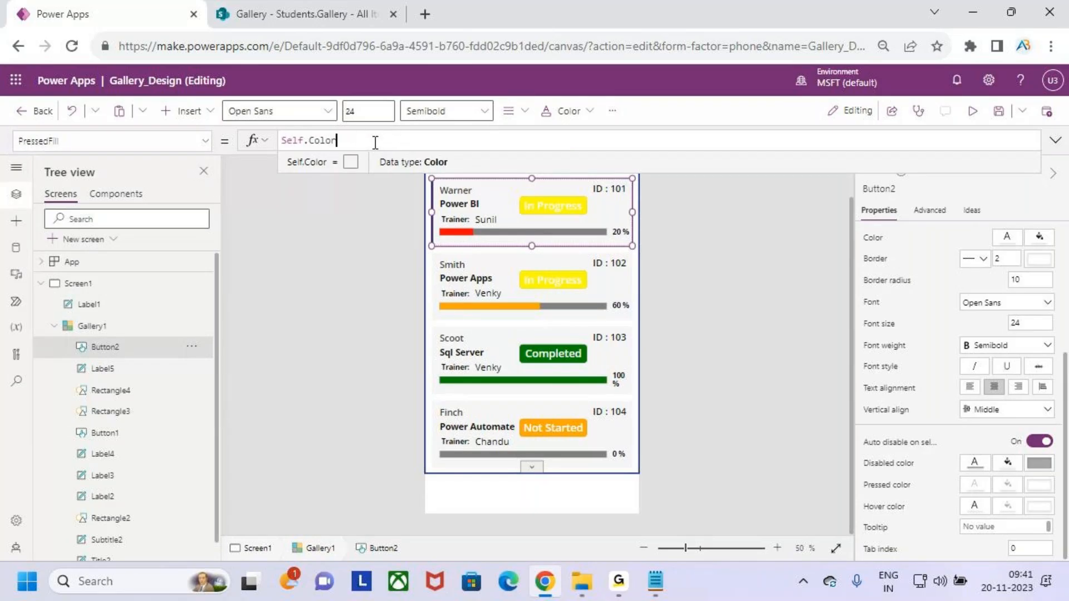
left_click(1055, 140)
left_click(971, 111)
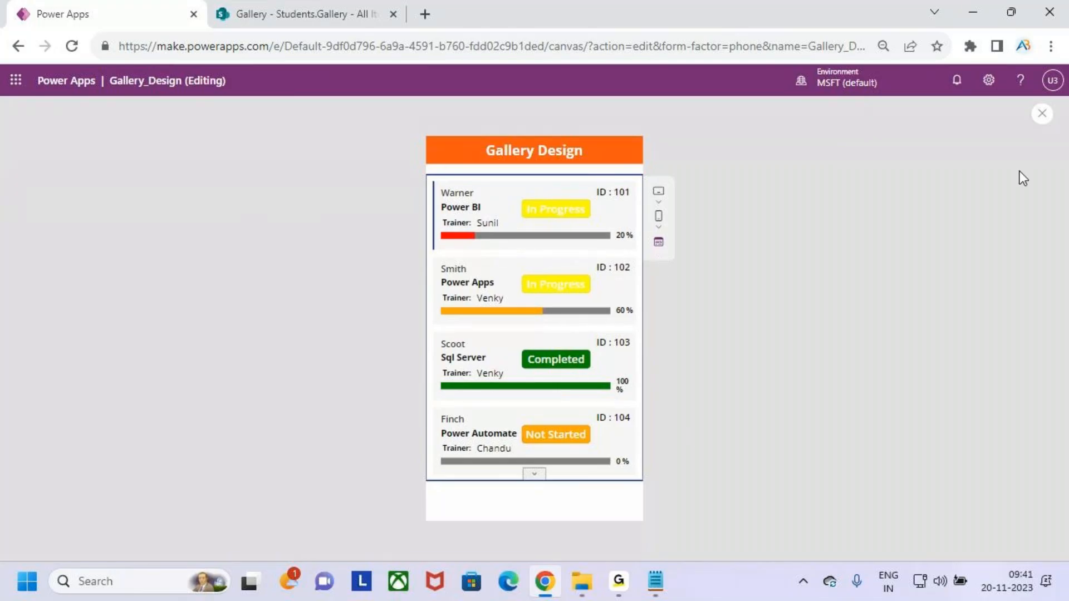
Exit the preview and collapse Screen1 in the Tree view.
key("ctrl+2")
key("Escape")
left_click(1041, 116)
left_click(656, 377)
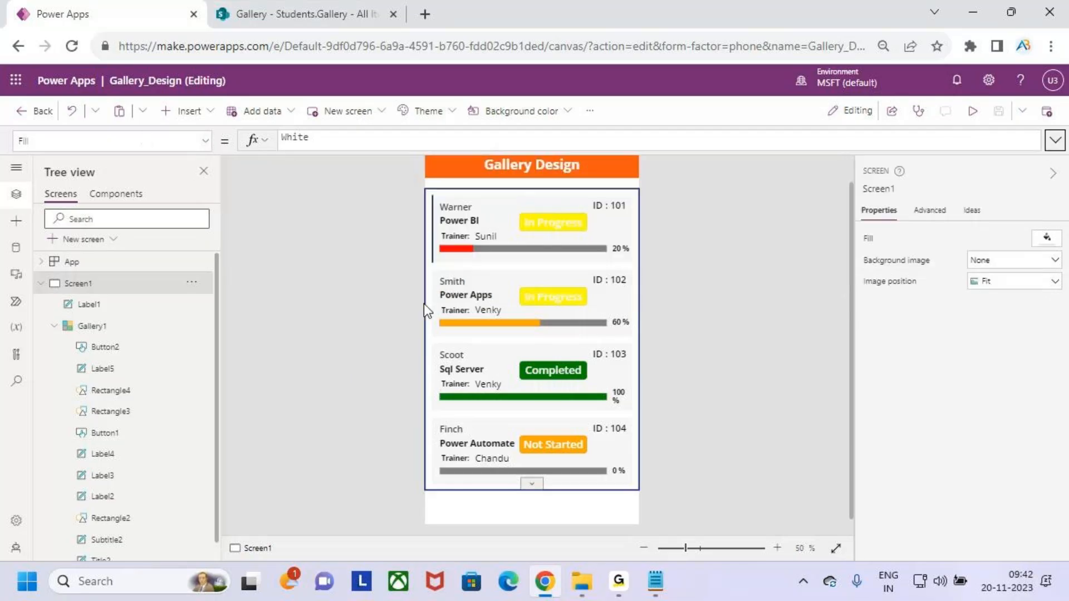
left_click(41, 285)
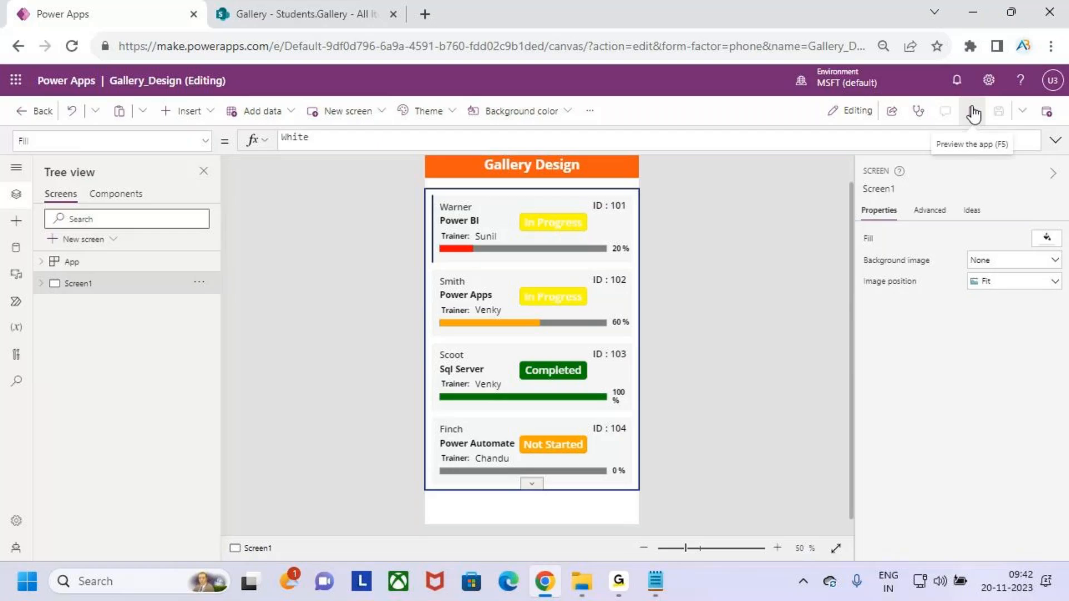
Add a blank second screen containing a vertical gallery.
left_click(84, 239)
left_click(168, 193)
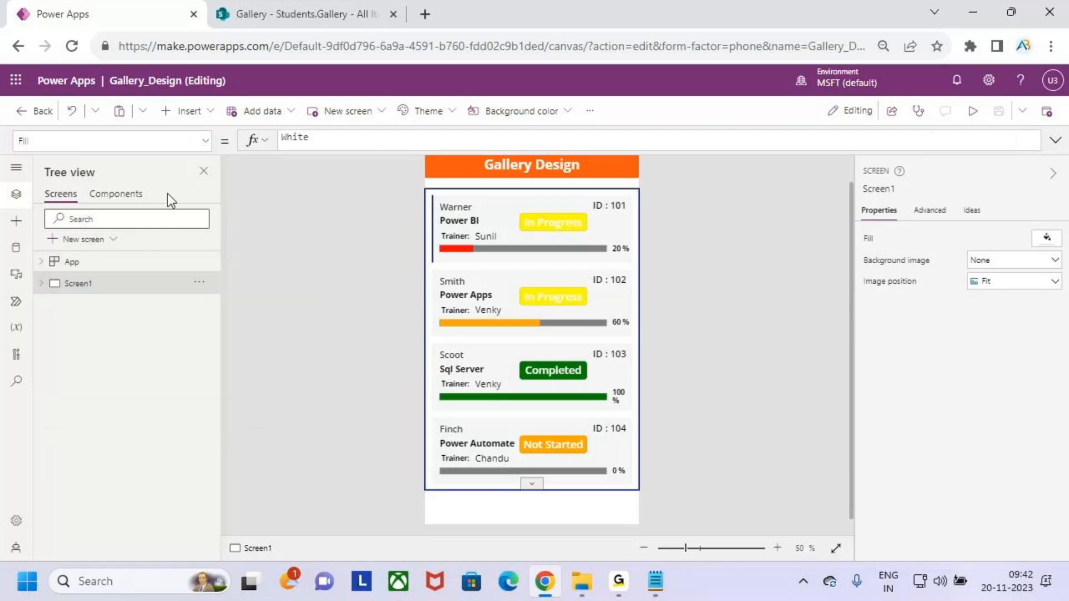
left_click(185, 112)
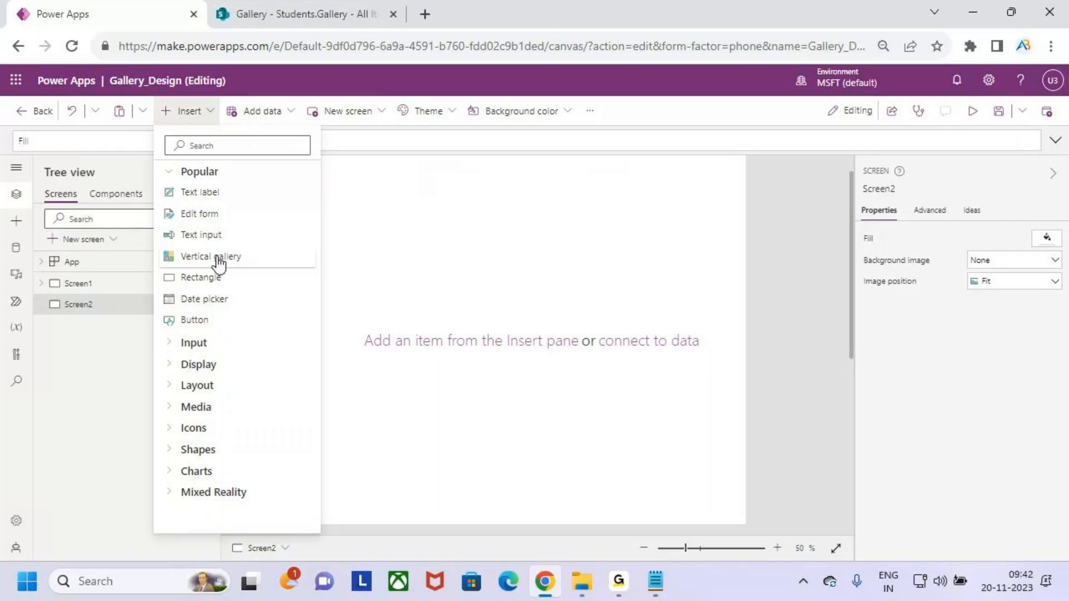
left_click(218, 257)
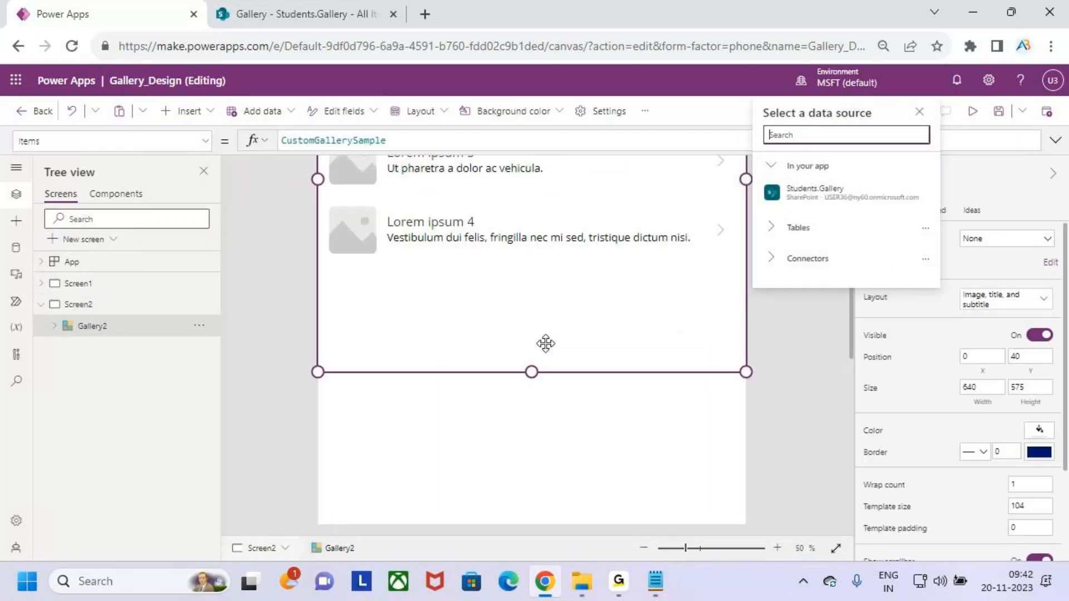
Connect the new gallery to Students.Gallery, then switch back to Screen1.
left_click(546, 332)
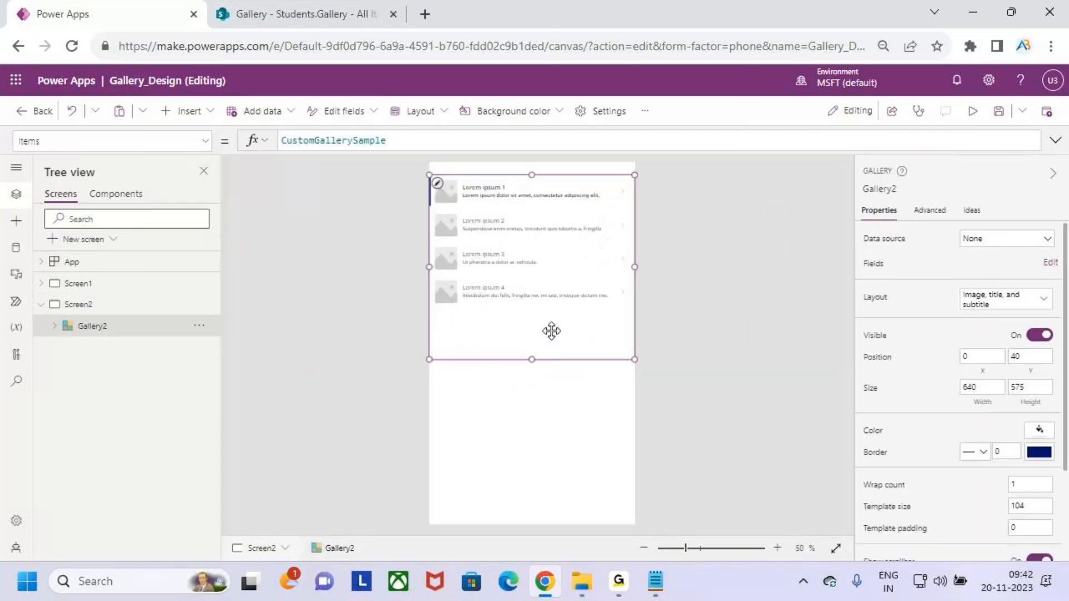
left_click(1010, 239)
left_click(997, 321)
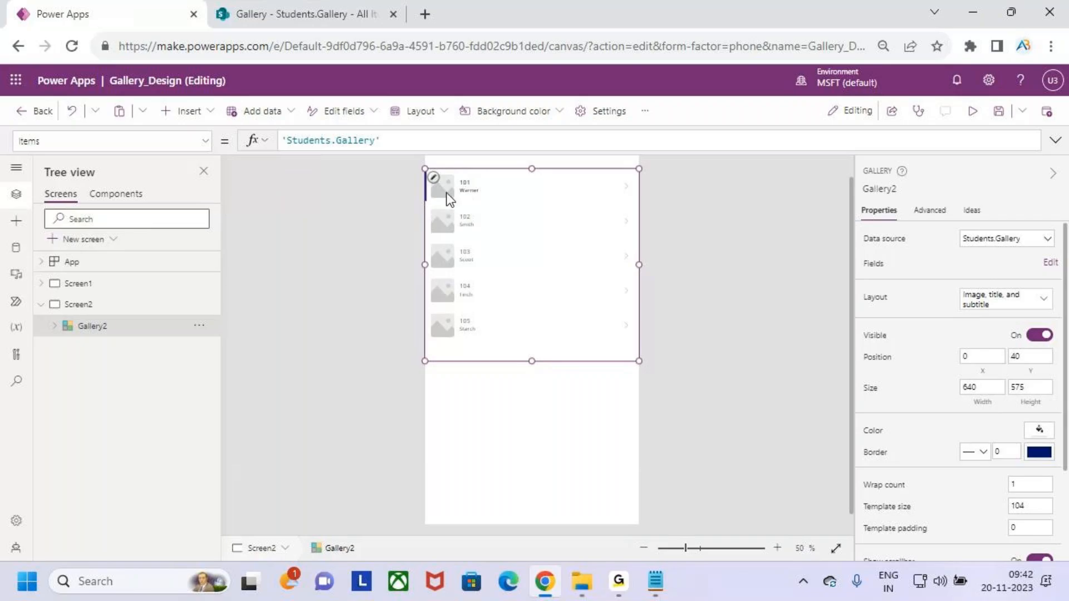
left_click(76, 285)
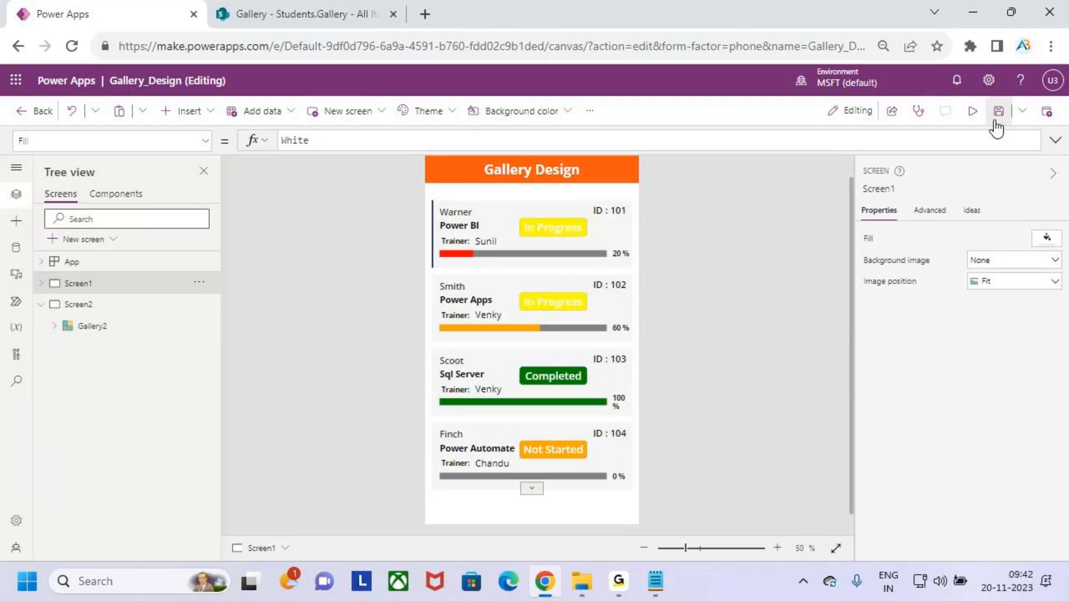
Run the Gallery Design app in preview and mark the first student cards' badges and progress bars.
left_click(971, 112)
key("ctrl+2")
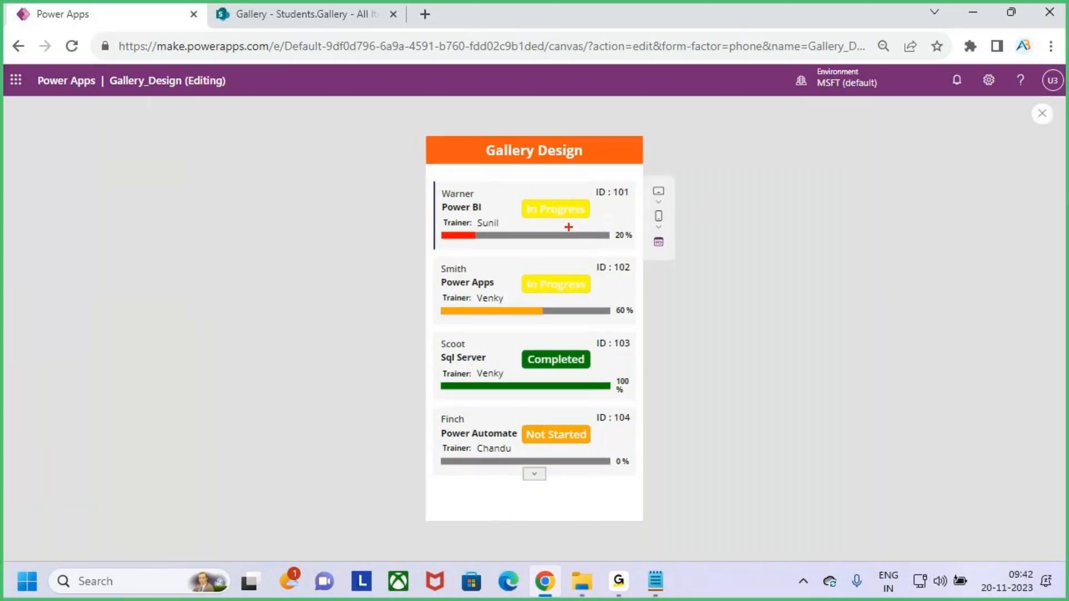
left_click_drag(599, 195, 617, 196)
mouse_move(477, 192)
left_mouse_down()
mouse_move(493, 179)
mouse_move(505, 189)
left_mouse_up()
left_click_drag(520, 198, 591, 219)
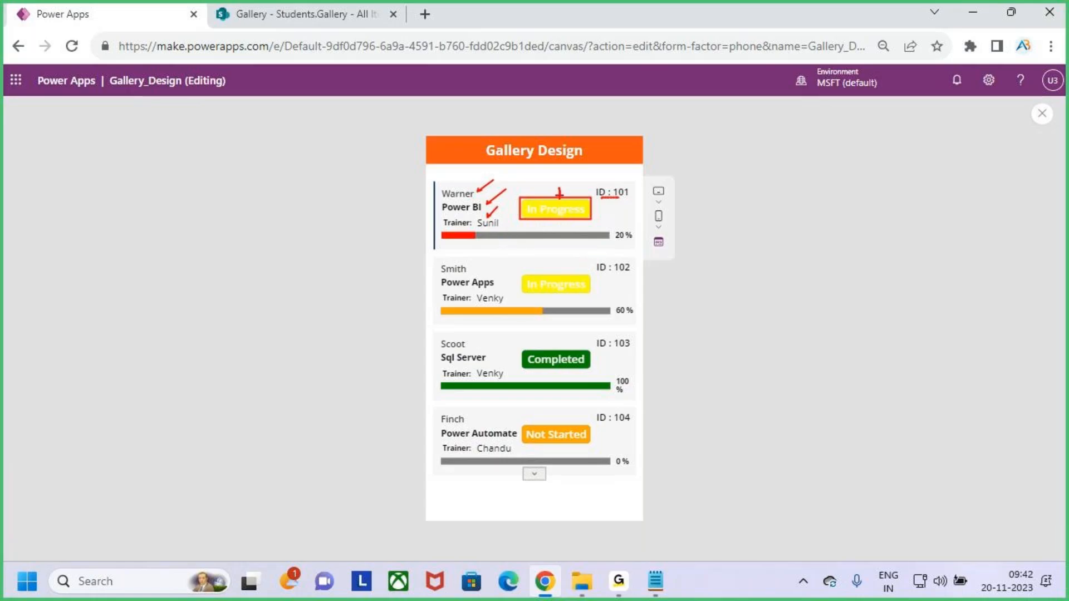
left_click_drag(559, 191, 556, 212)
left_click_drag(446, 243, 486, 243)
left_click_drag(613, 243, 638, 240)
Mark the progress bars and status badges on the remaining student cards.
left_click_drag(453, 289, 488, 290)
left_click_drag(549, 257, 554, 277)
mouse_move(545, 269)
left_mouse_down()
mouse_move(553, 279)
mouse_move(568, 264)
left_mouse_up()
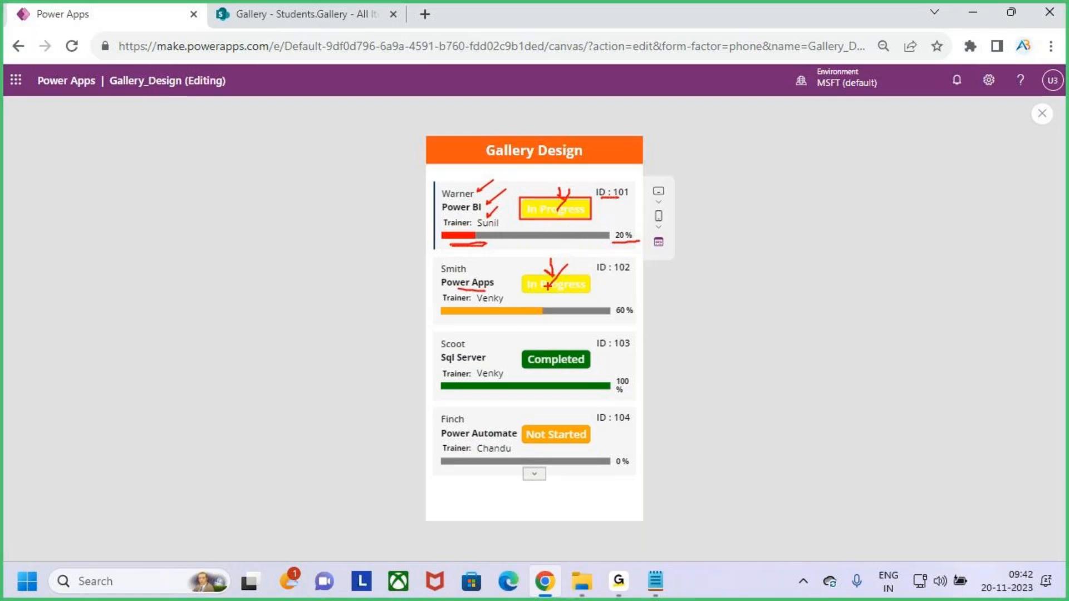
left_click_drag(482, 322, 529, 320)
left_click_drag(613, 320, 636, 313)
mouse_move(563, 337)
left_mouse_down()
mouse_move(576, 340)
mouse_move(537, 397)
mouse_move(584, 397)
left_mouse_up()
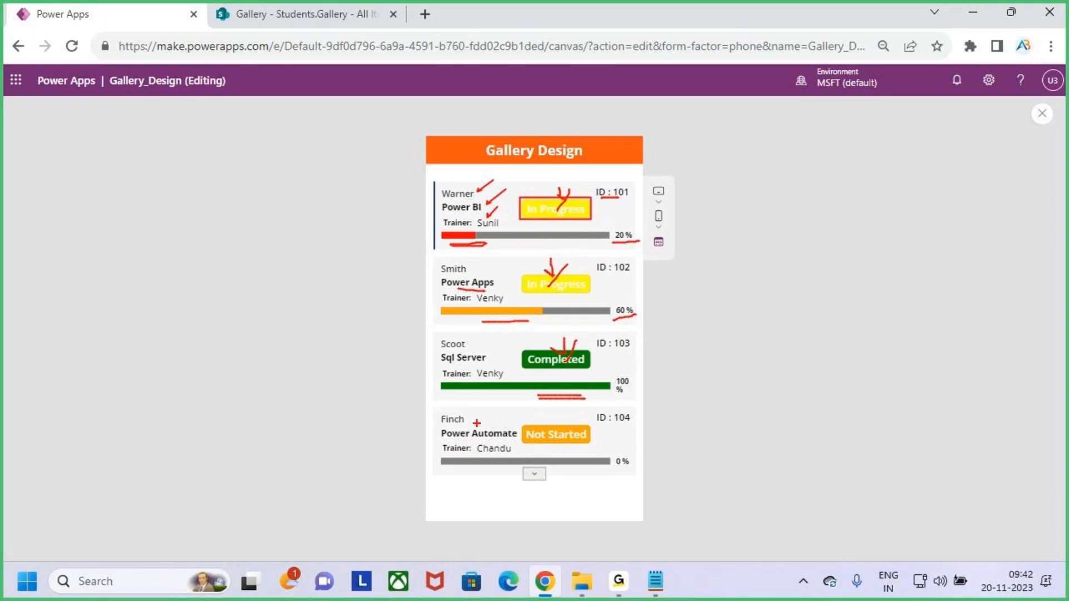
left_click_drag(468, 440, 494, 440)
left_click_drag(552, 414, 564, 413)
Close the preview and dismiss the tip, then preview once more and close it again.
left_click(1042, 114)
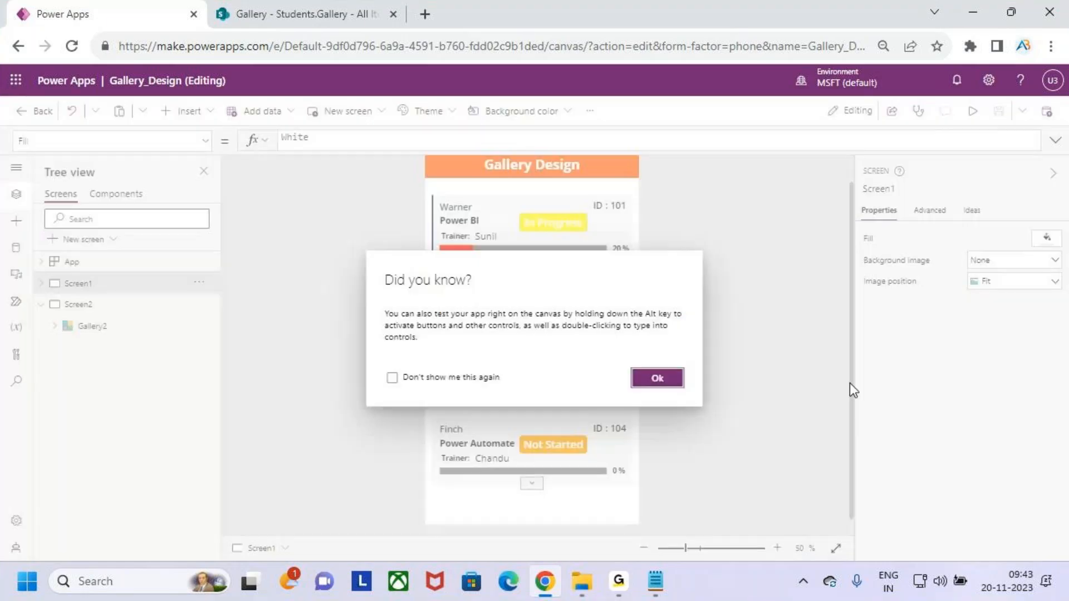
left_click(656, 382)
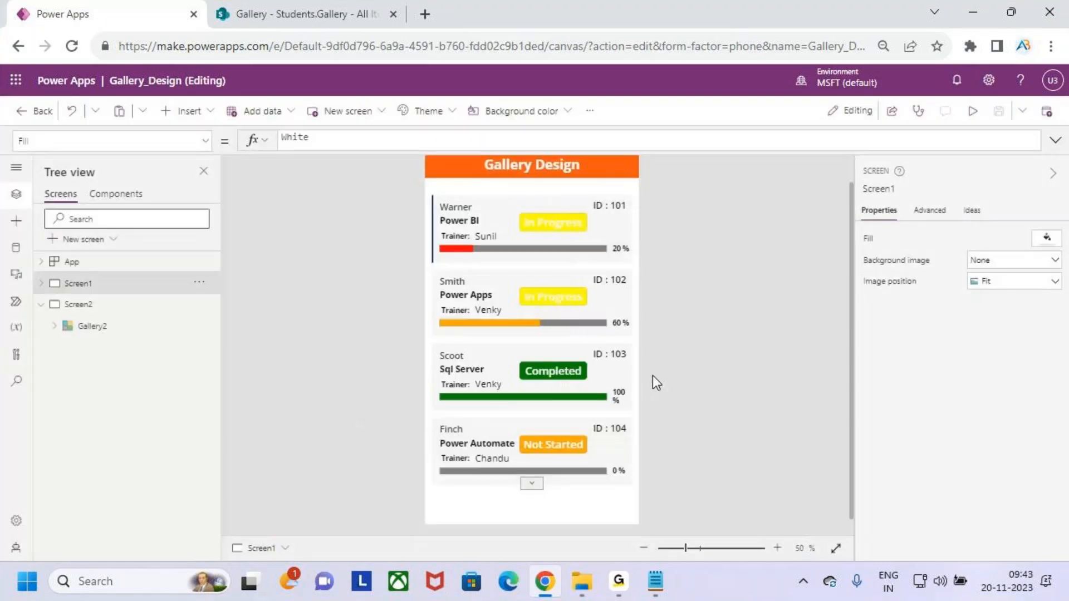
left_click(972, 110)
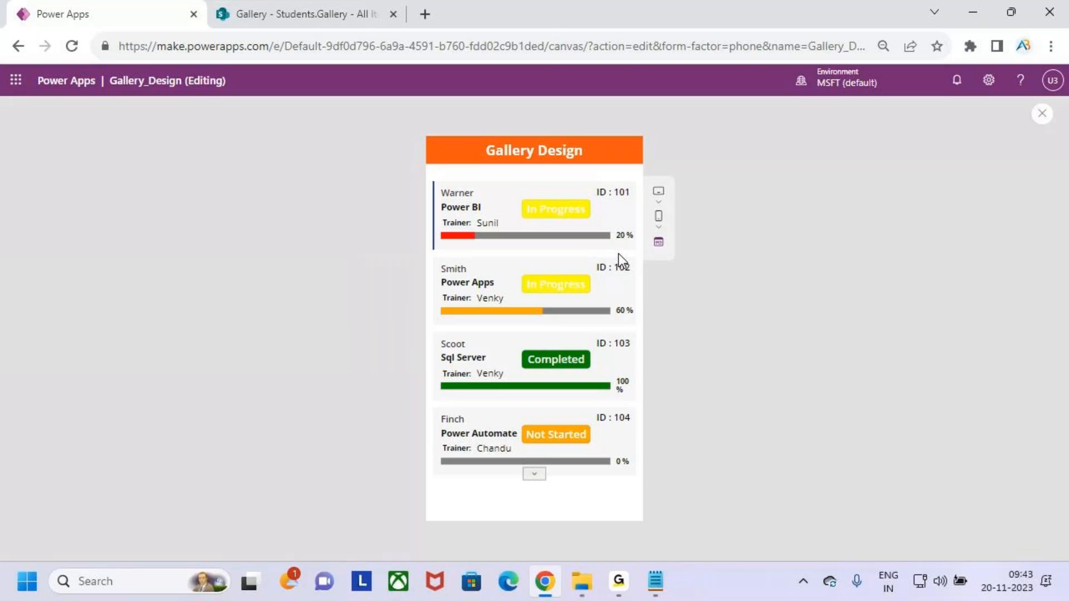
left_click(1042, 114)
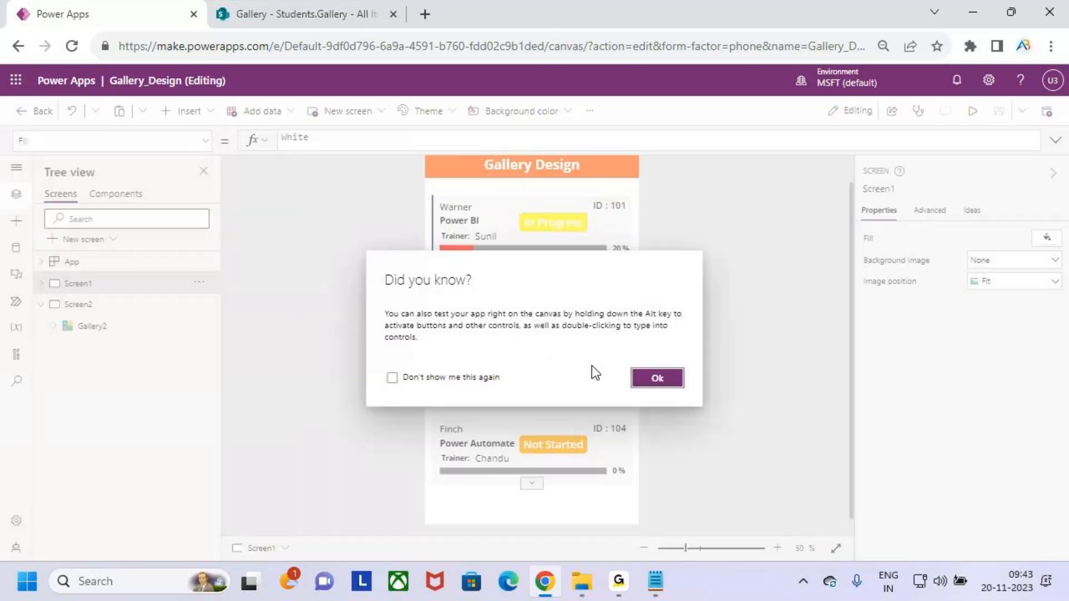
left_click(665, 377)
Set the canvas zoom to 40%.
scroll(573, 305, "down", 1)
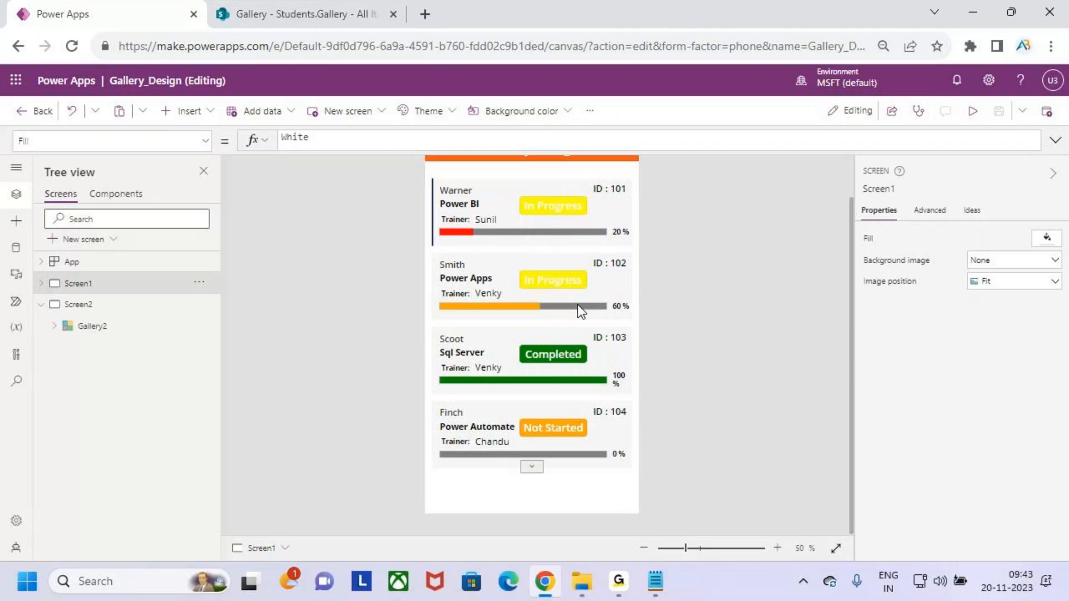
scroll(577, 305, "up", 1)
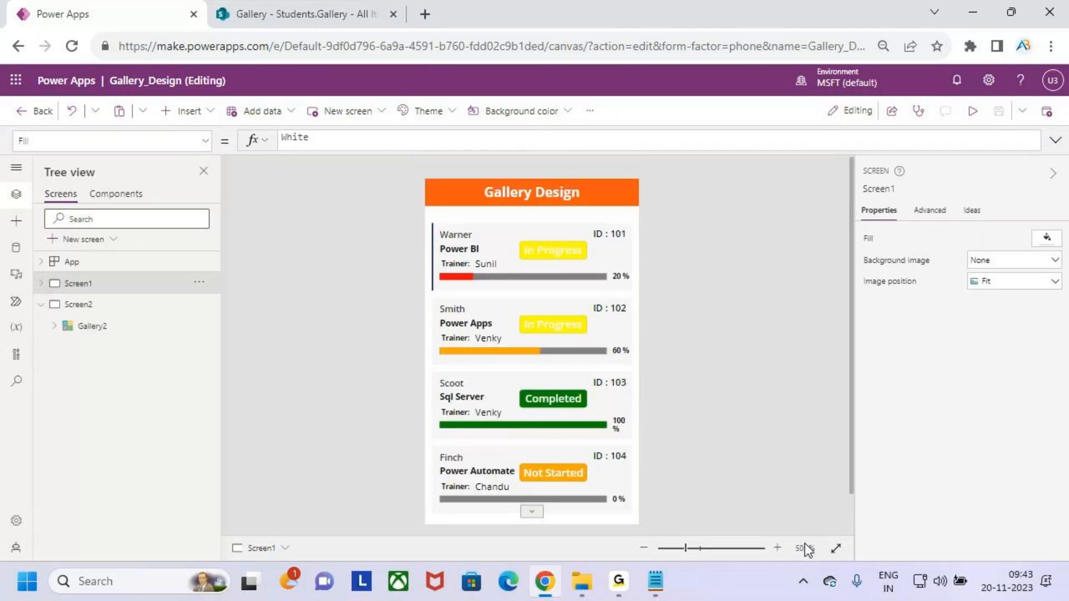
left_click(643, 548)
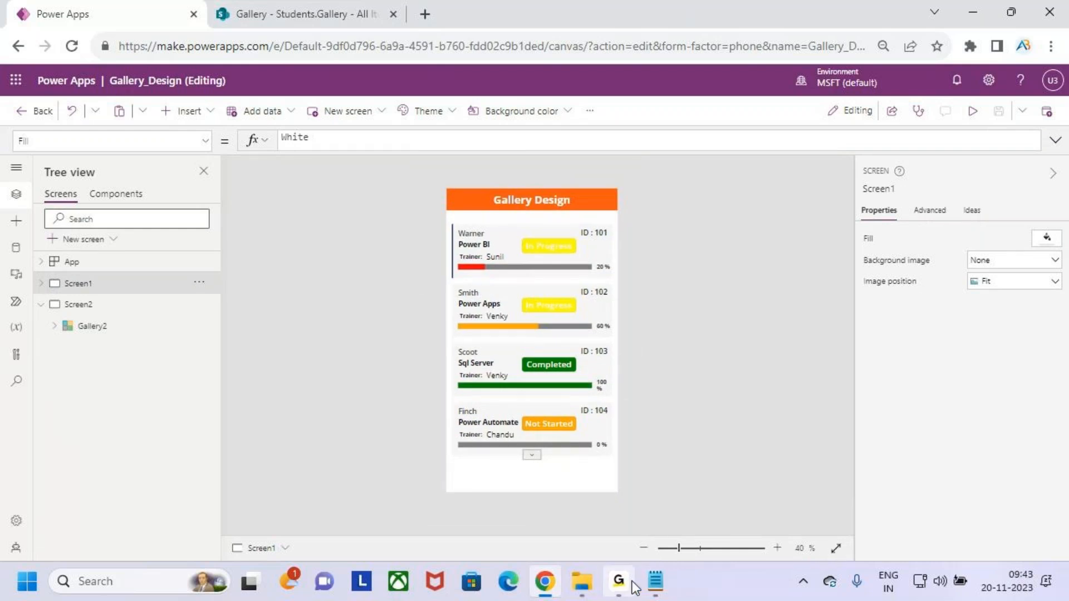
Select the first card's student ID label and remove the 'ID :' prefix from its Text formula.
left_click(558, 368)
left_click(598, 231)
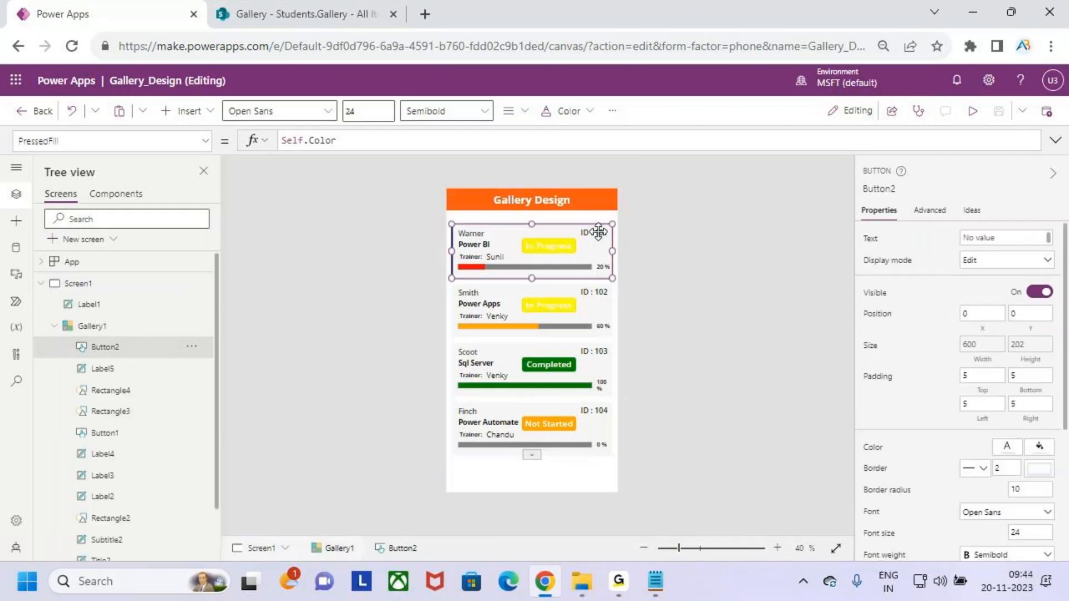
scroll(134, 445, "down", 2)
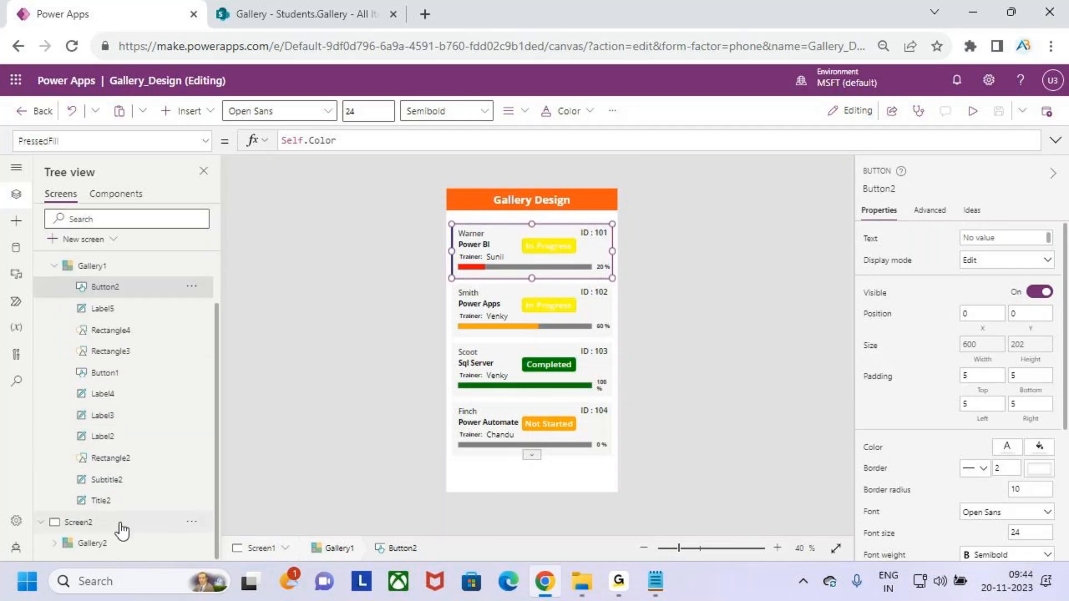
left_click(122, 502)
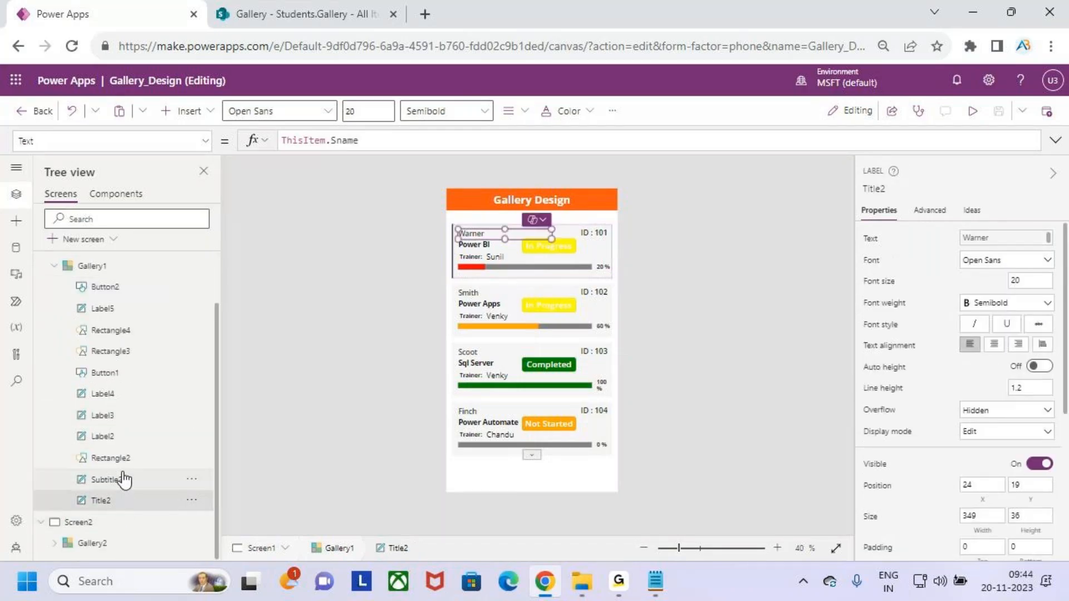
left_click(123, 438)
left_click(118, 416)
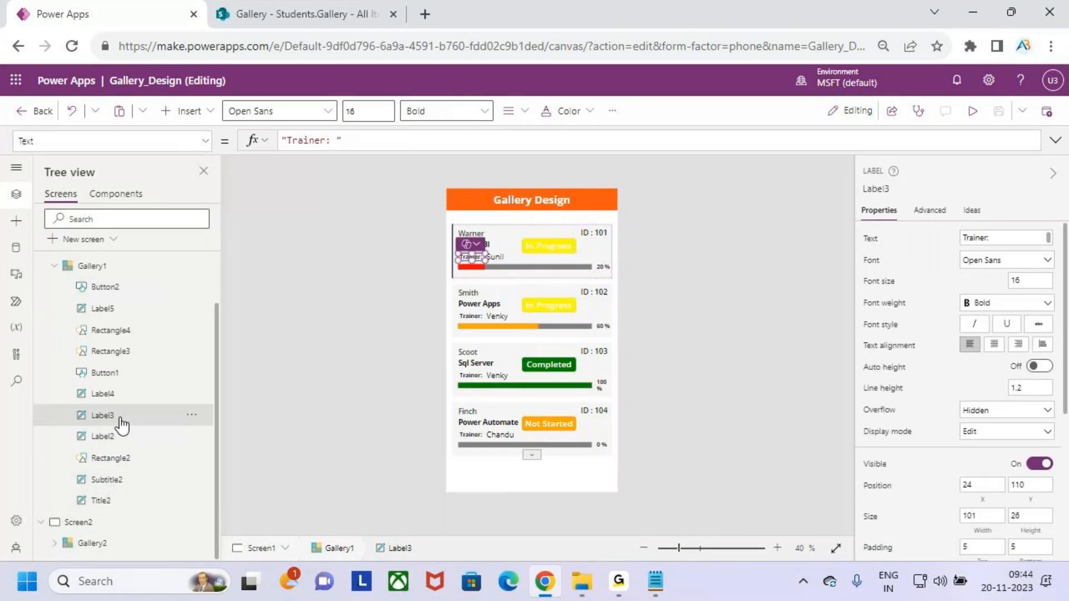
left_click(116, 395)
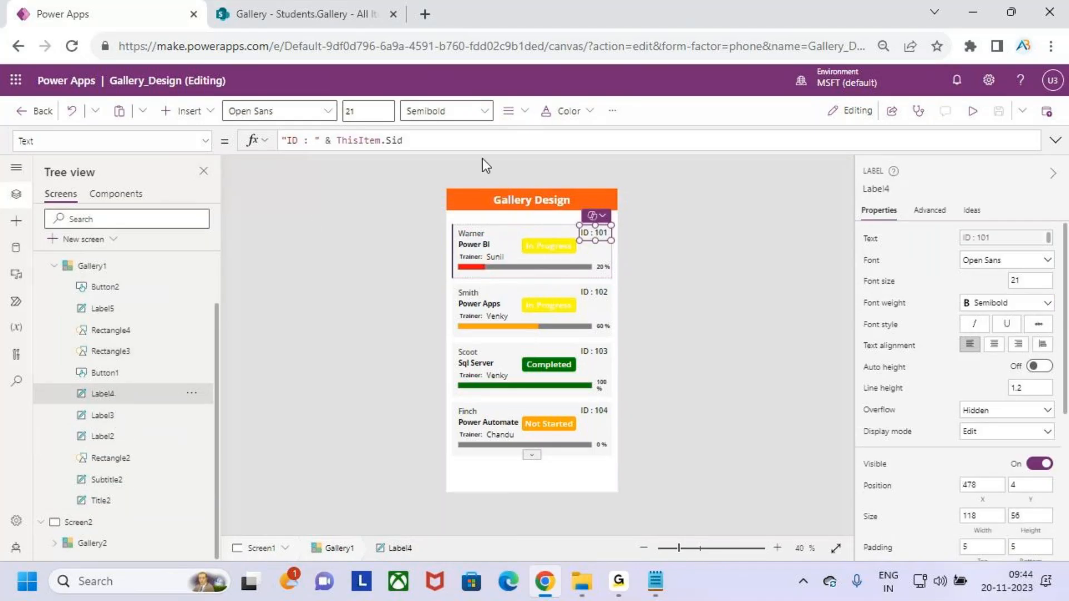
left_click(421, 141)
left_click_drag(314, 142, 289, 144)
key("BackSpace")
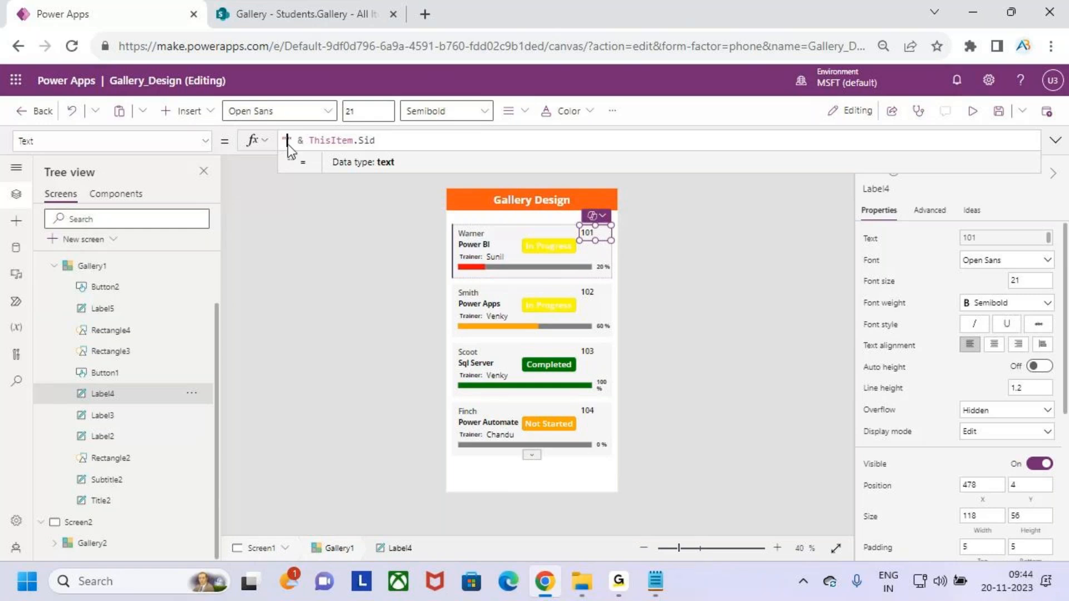
Insert the 🏷 tag emoji before ThisItem.Sid in the ID label's formula, then save and preview.
key("super+period")
scroll(427, 312, "down", 2)
scroll(423, 306, "up", 2)
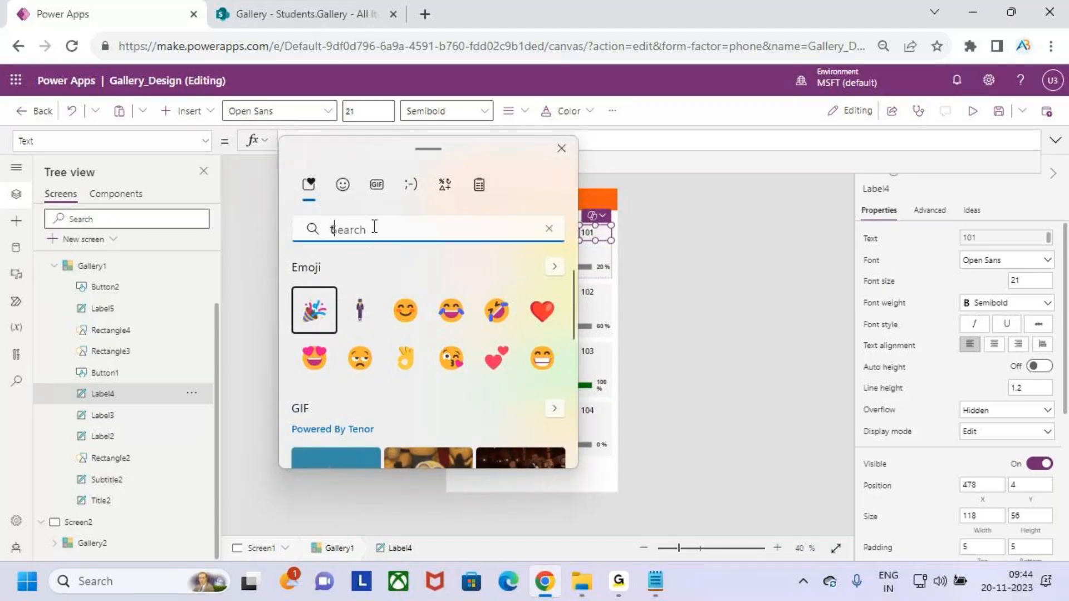
type("tag")
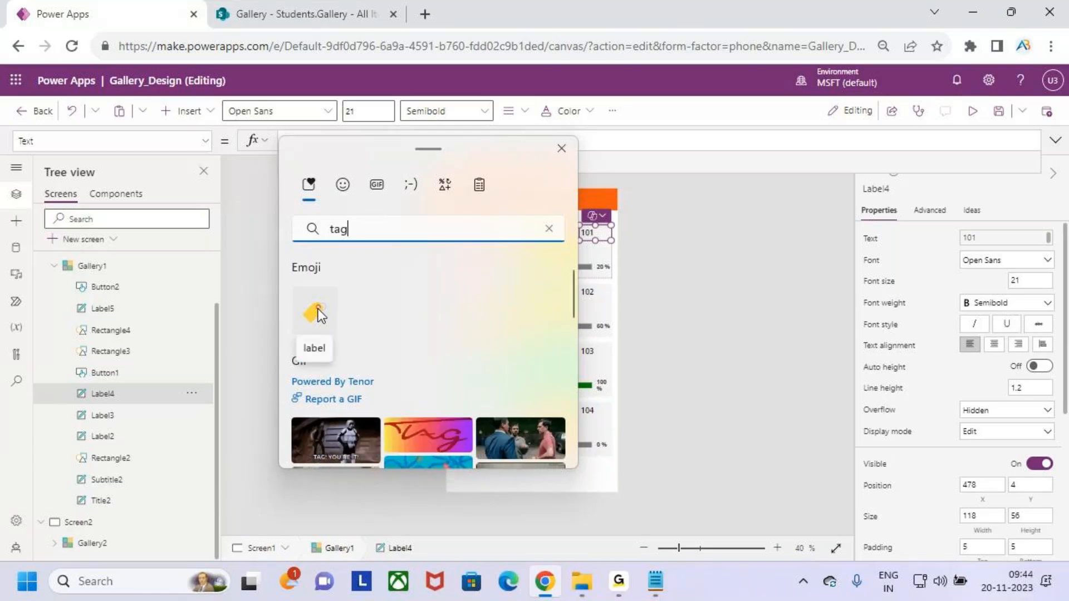
left_click(315, 312)
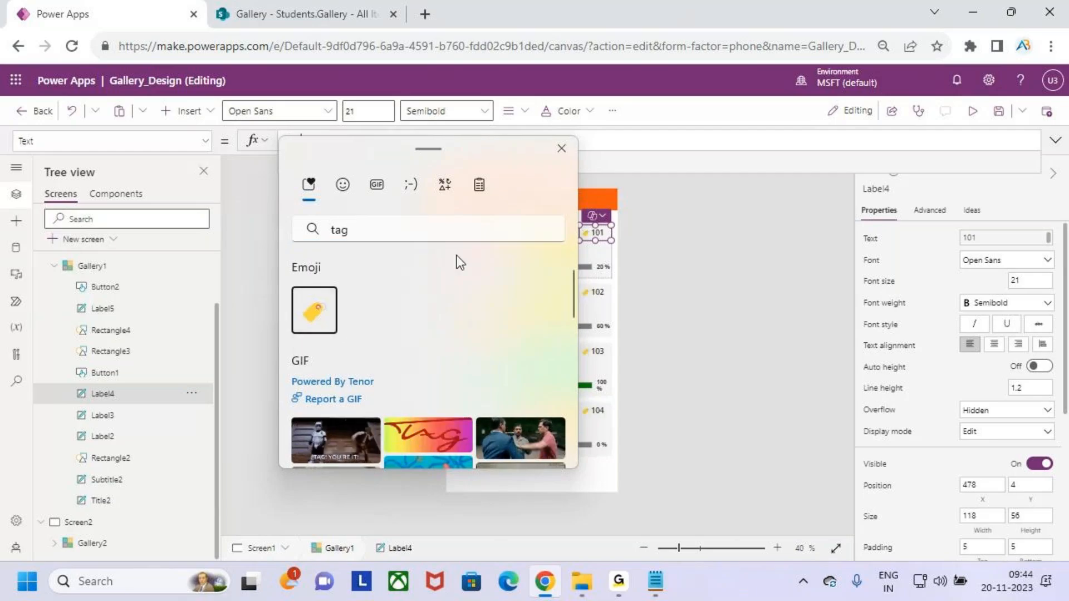
left_click(561, 148)
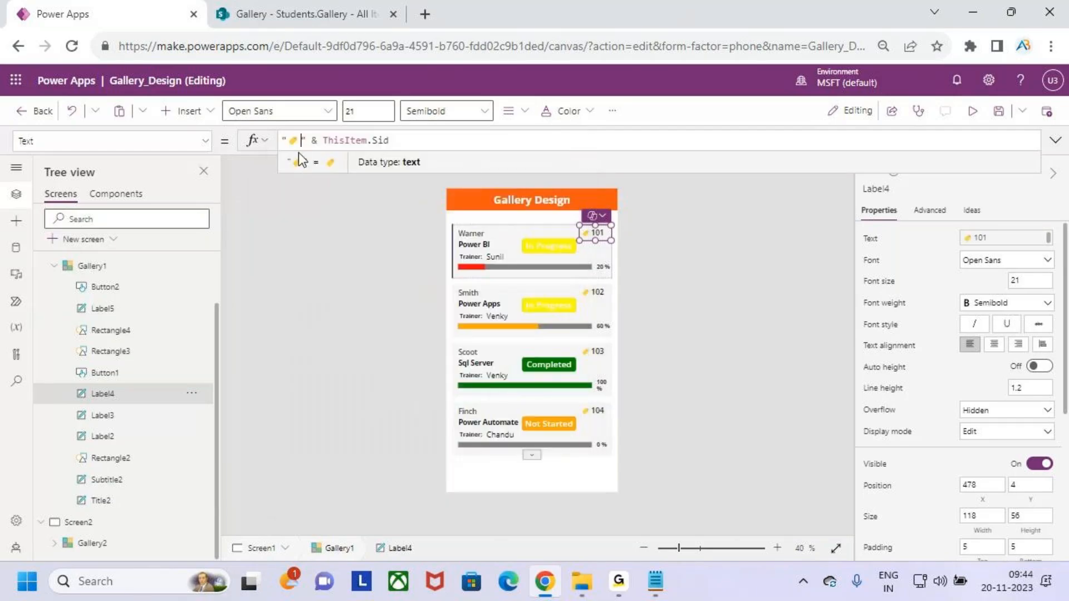
left_click(995, 114)
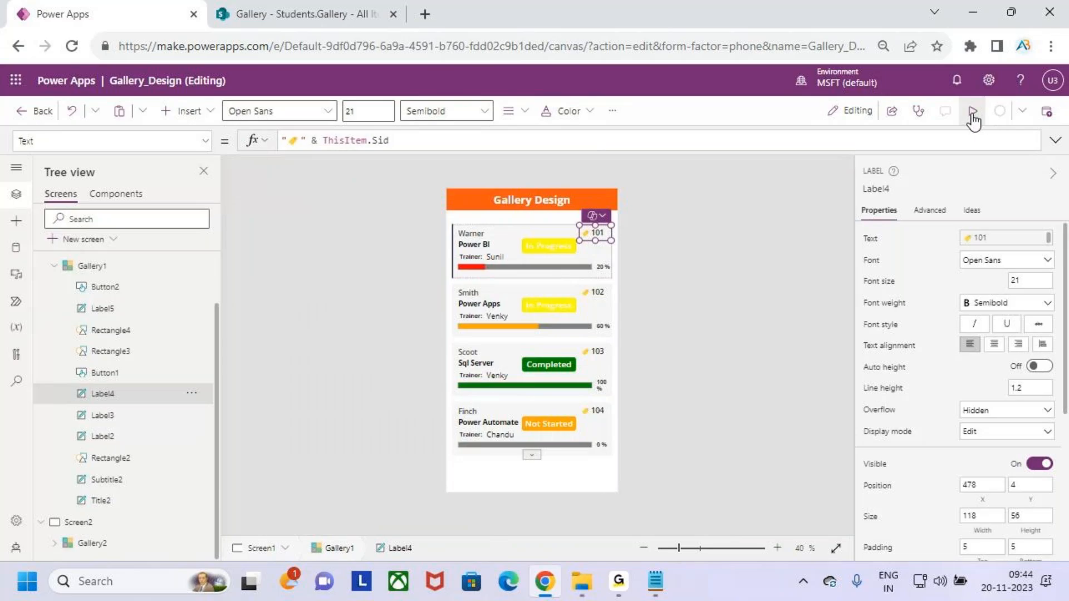
left_click(971, 115)
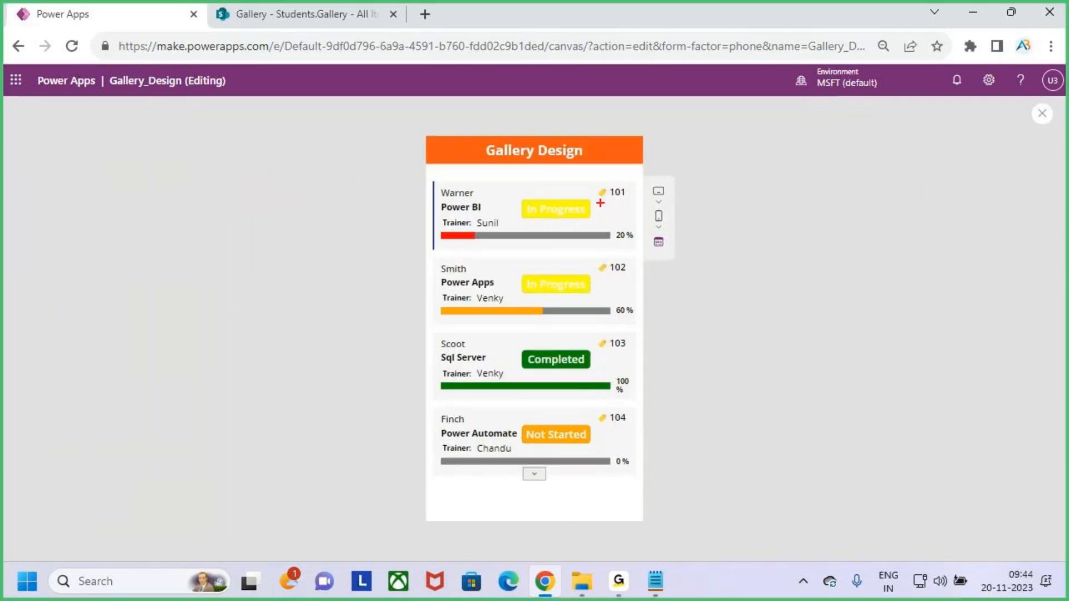
Mark the tag-prefixed IDs on the preview cards, then close the preview and dismiss the tip.
left_click_drag(599, 205, 617, 200)
left_click_drag(598, 285, 616, 283)
left_click_drag(602, 431, 622, 424)
key("Escape")
left_click(1041, 113)
left_click(656, 377)
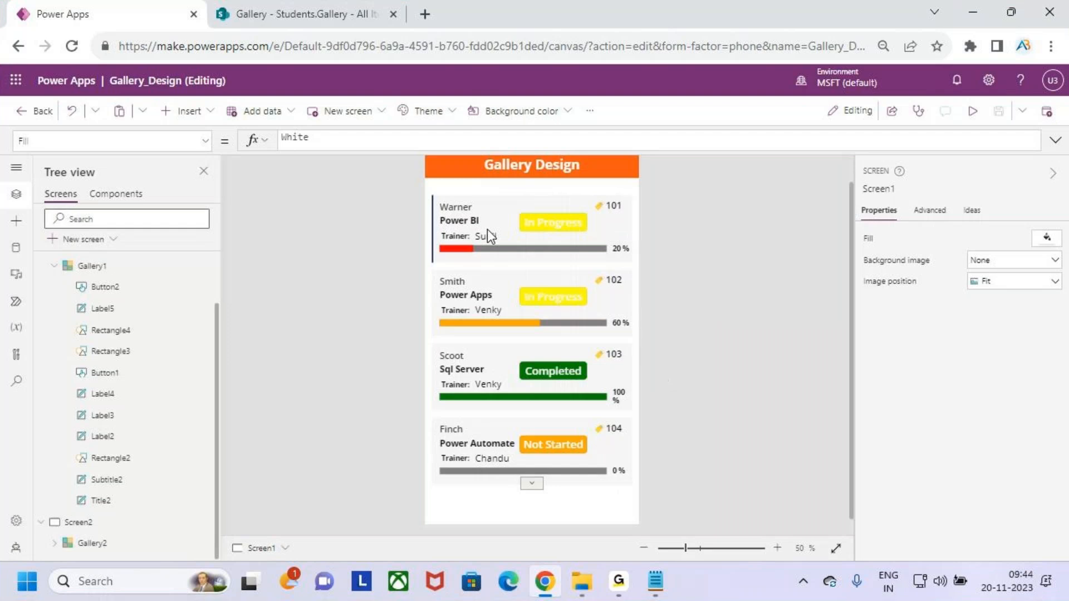
Replace the ID label's tag emoji with the person-in-suit levitating emoji and preview the app.
left_click(602, 205)
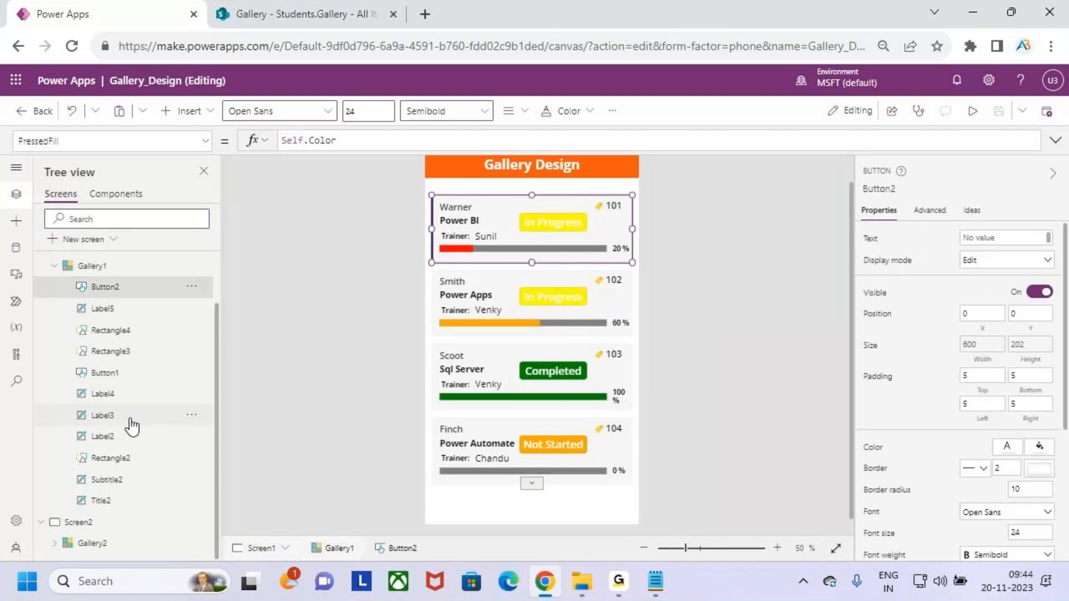
left_click(118, 395)
left_click(299, 140)
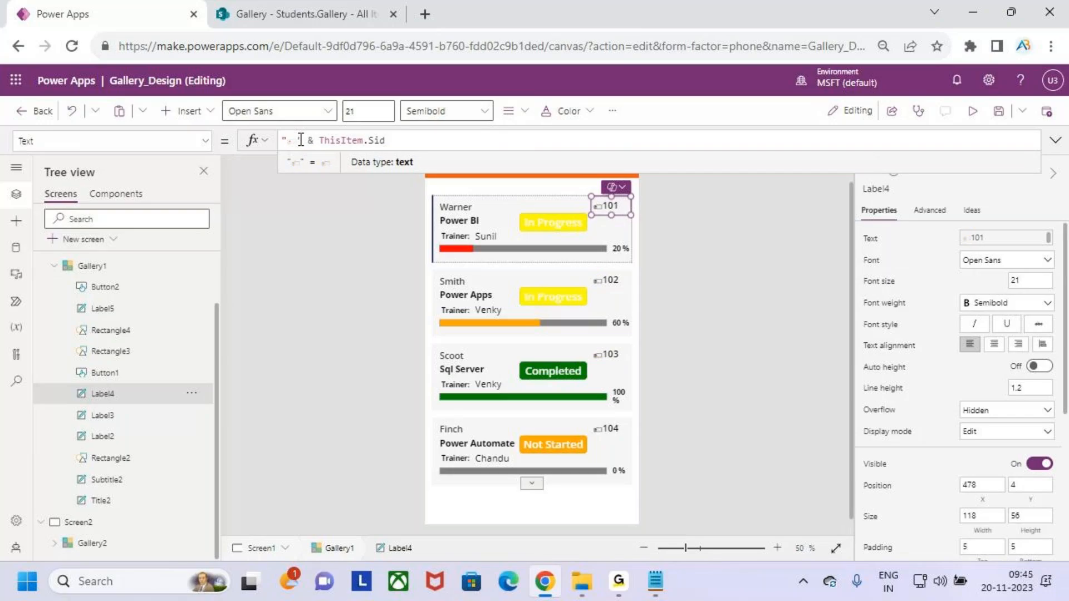
key("BackSpace")
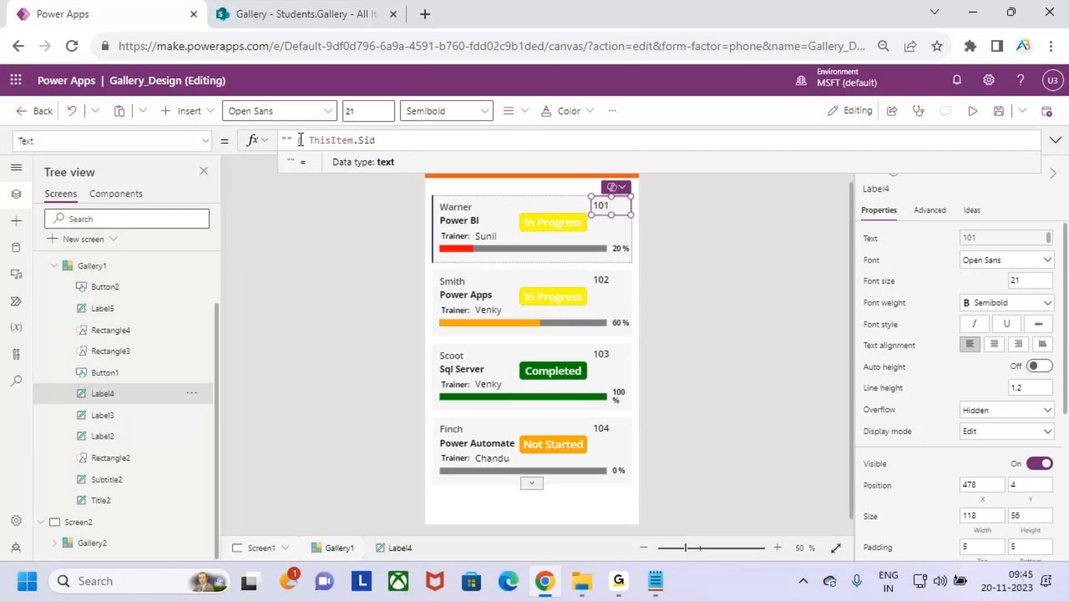
key("super+period")
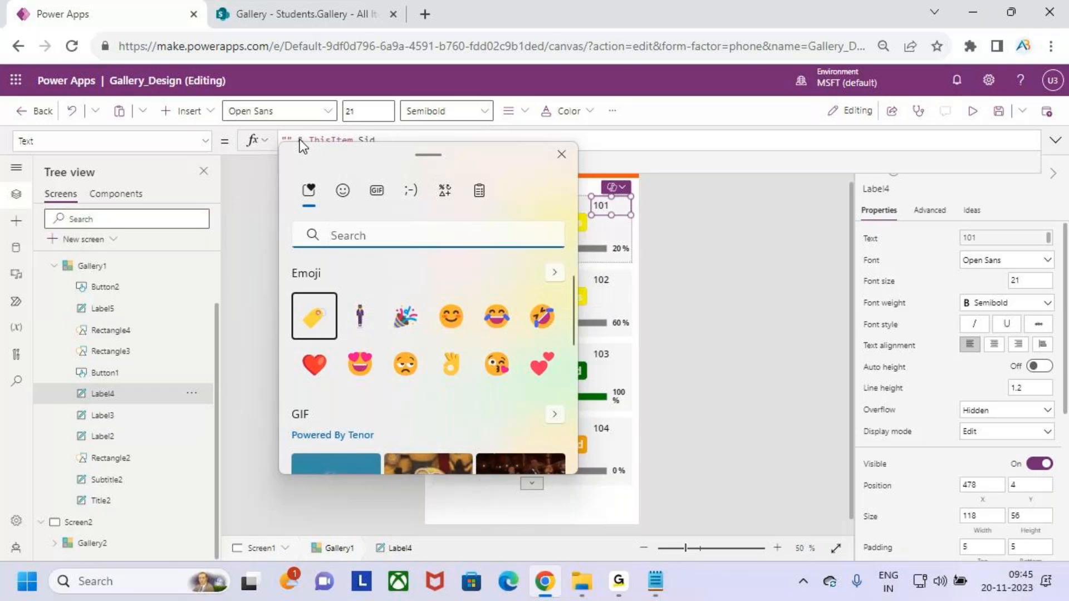
left_click(361, 317)
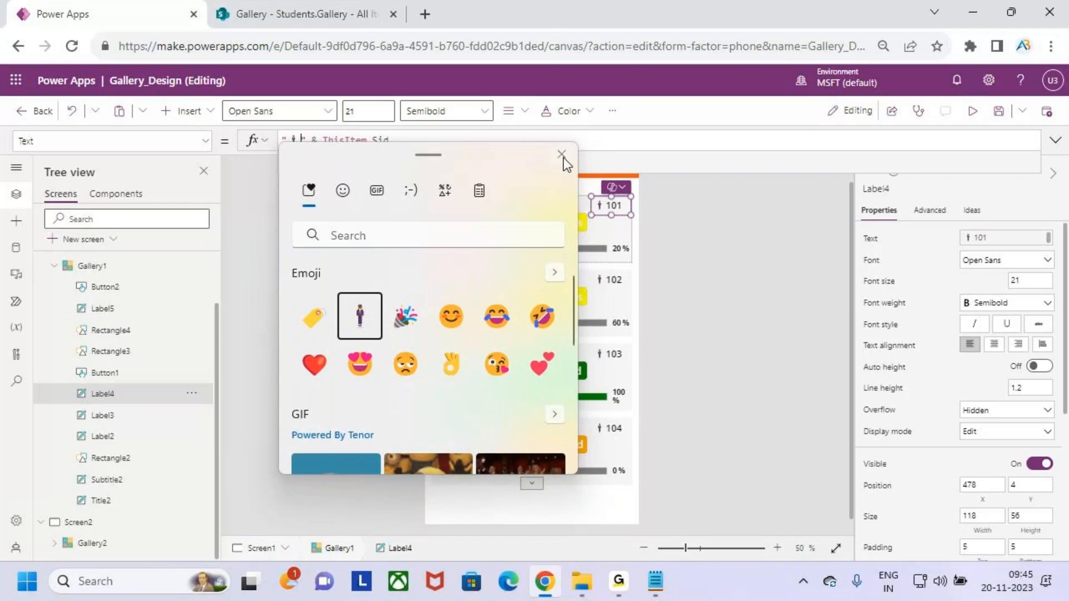
left_click(562, 156)
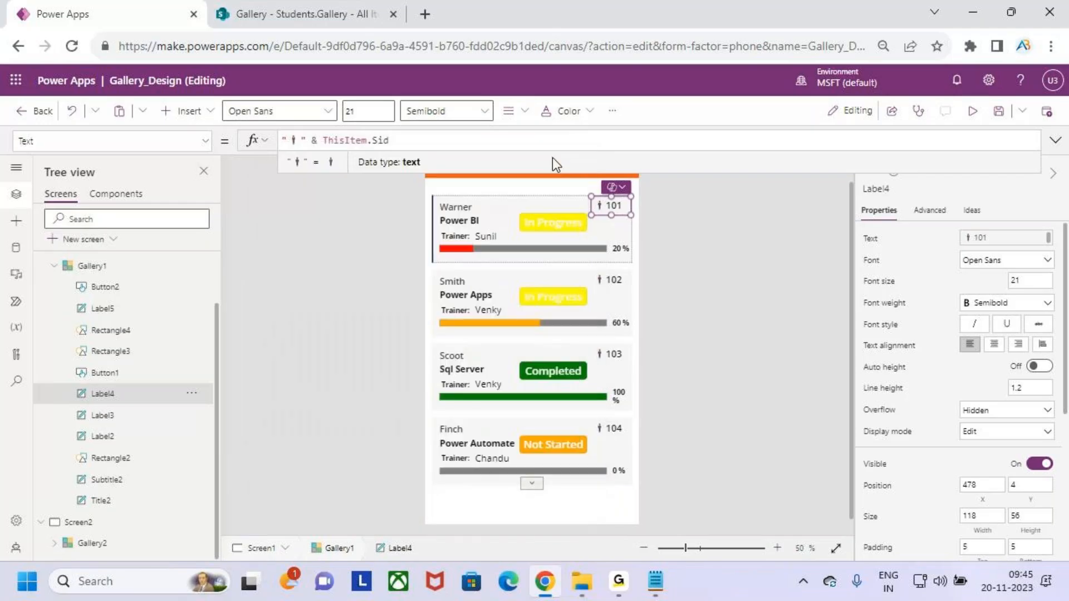
left_click(971, 111)
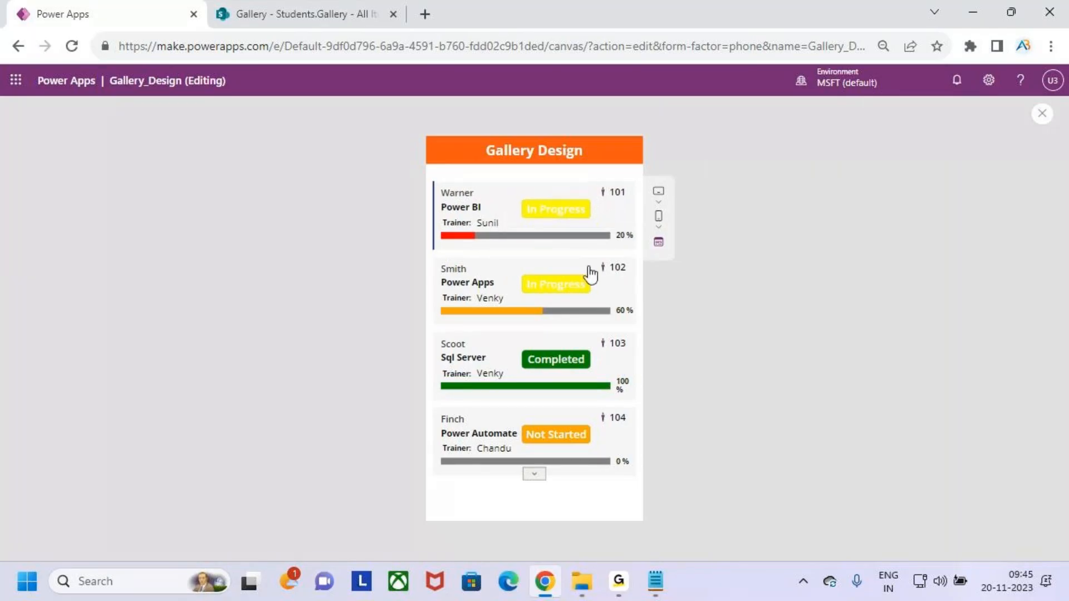
Close the preview and delete the person-in-suit emoji from the student ID label's formula.
left_click(1041, 114)
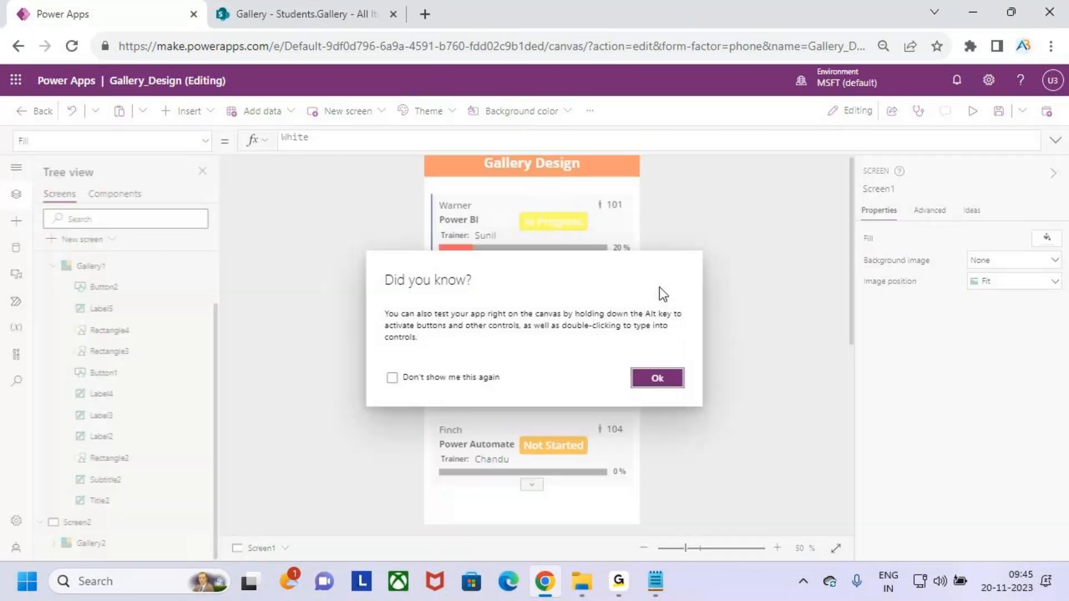
left_click(650, 370)
left_click(605, 227)
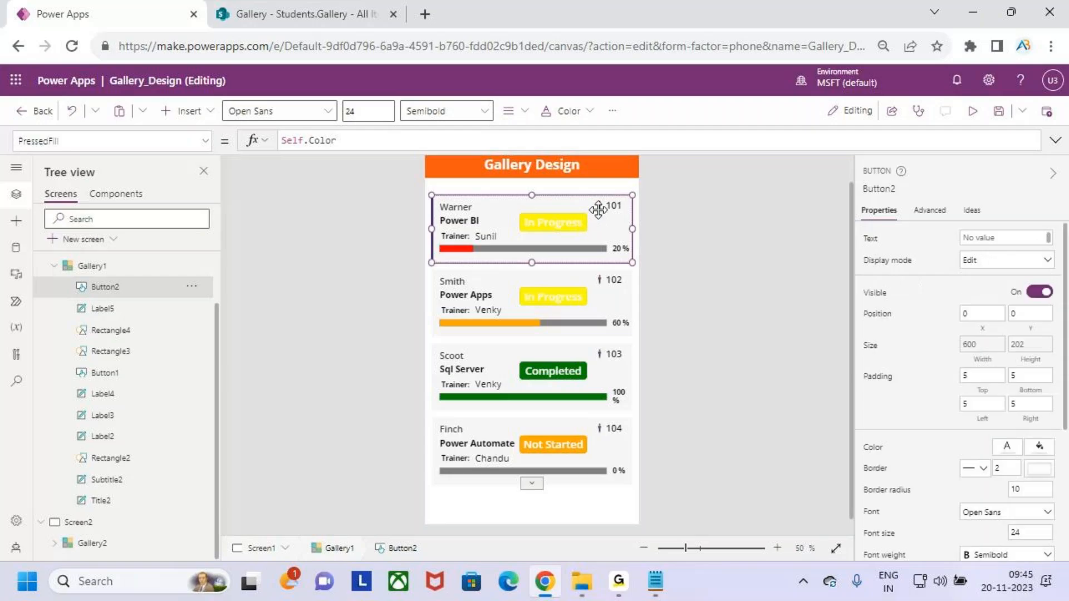
left_click(128, 393)
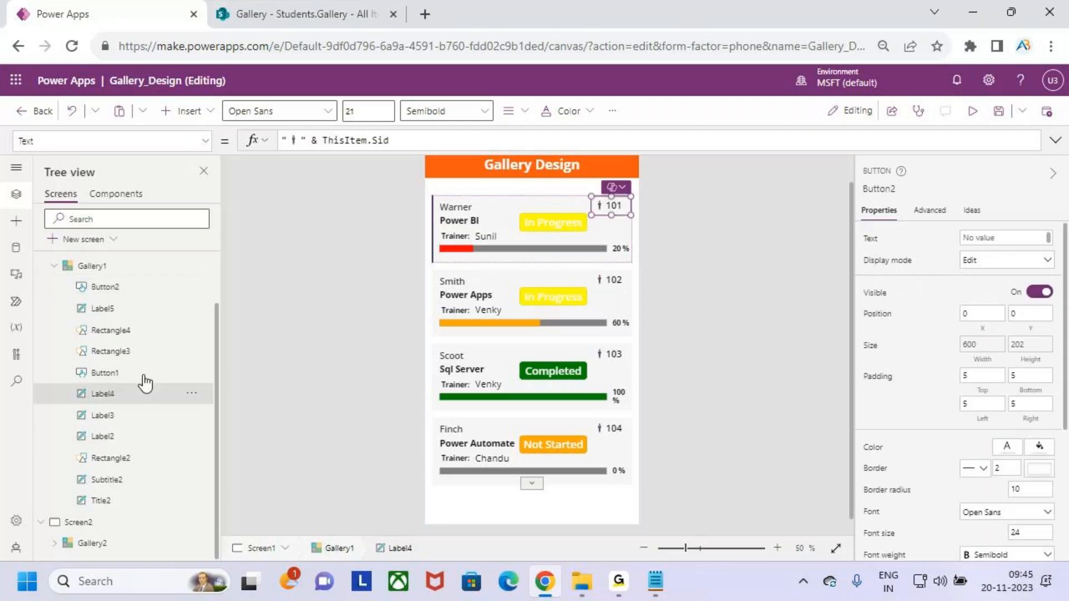
left_click(299, 143)
key("BackSpace")
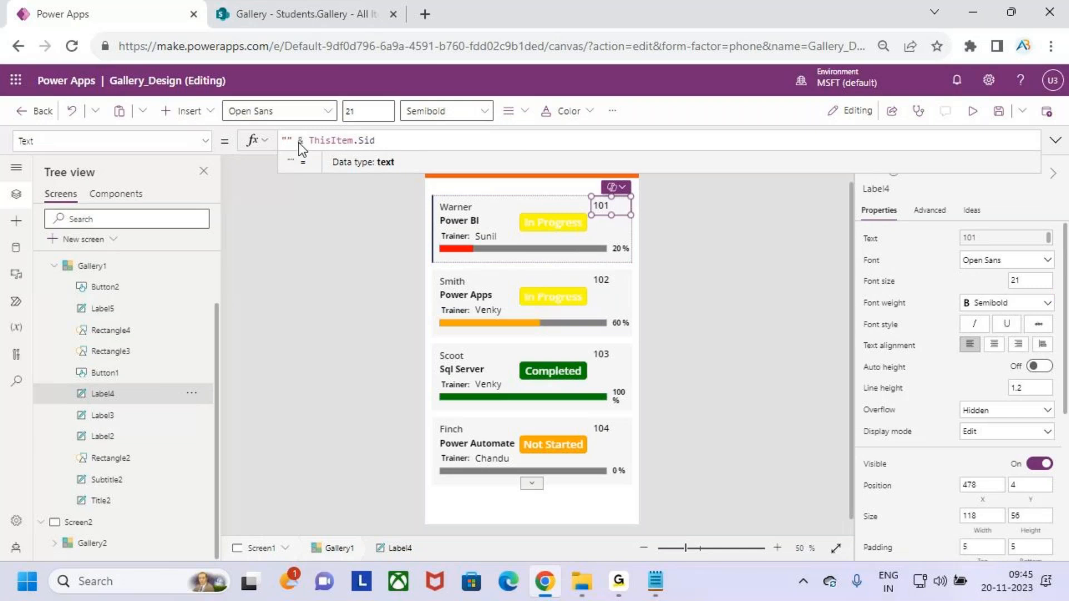
Search the emoji panel for 'tag' and insert the tag emoji before the student ID.
key("super+period")
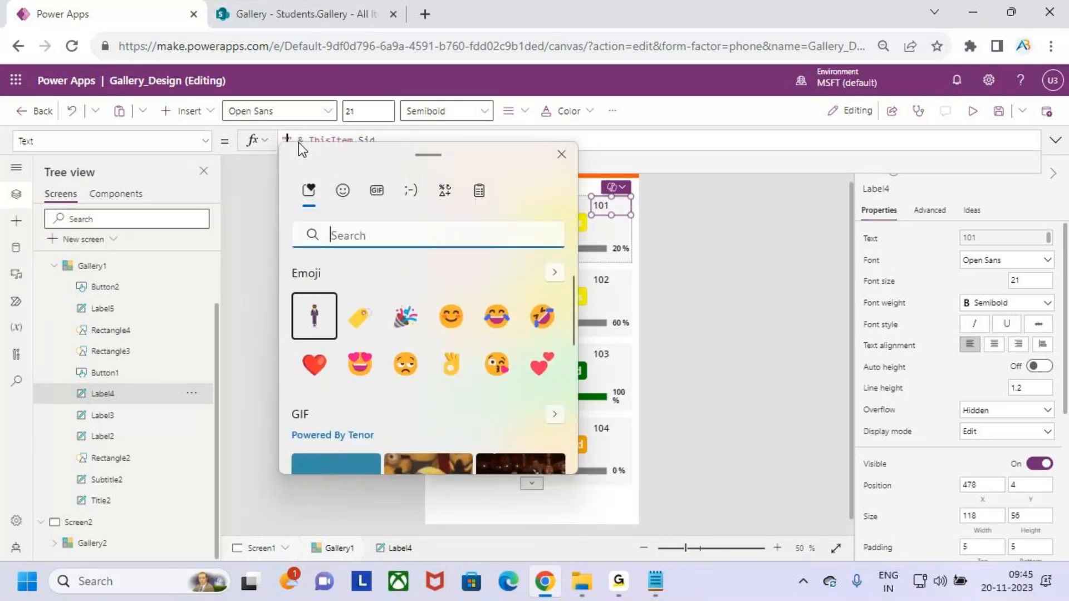
scroll(387, 312, "down", 3)
scroll(389, 332, "up", 3)
left_click(343, 190)
scroll(400, 356, "down", 5)
scroll(406, 353, "down", 10)
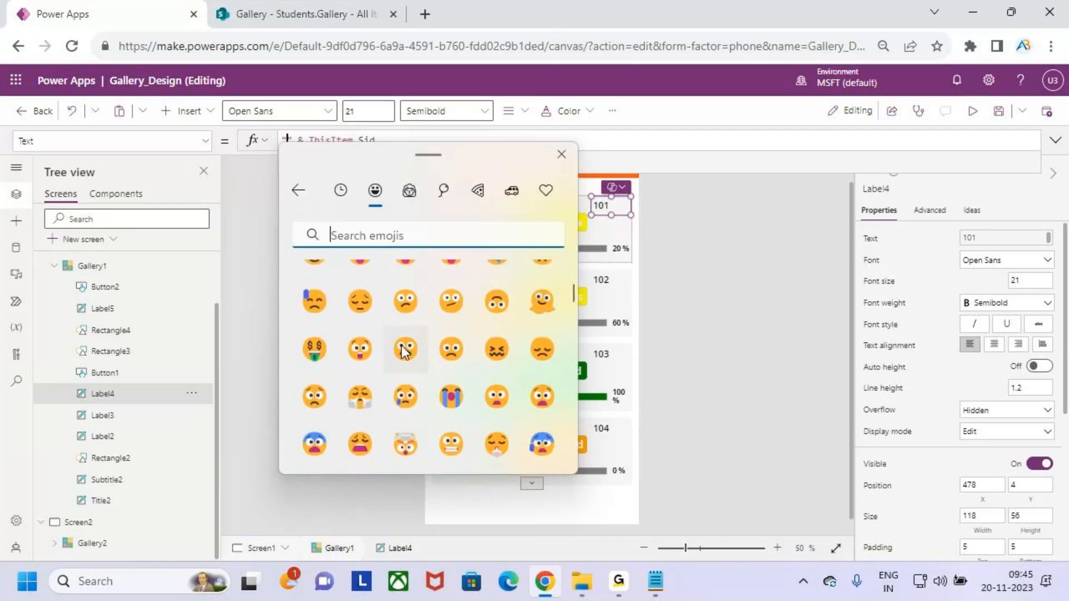
scroll(461, 375, "down", 10)
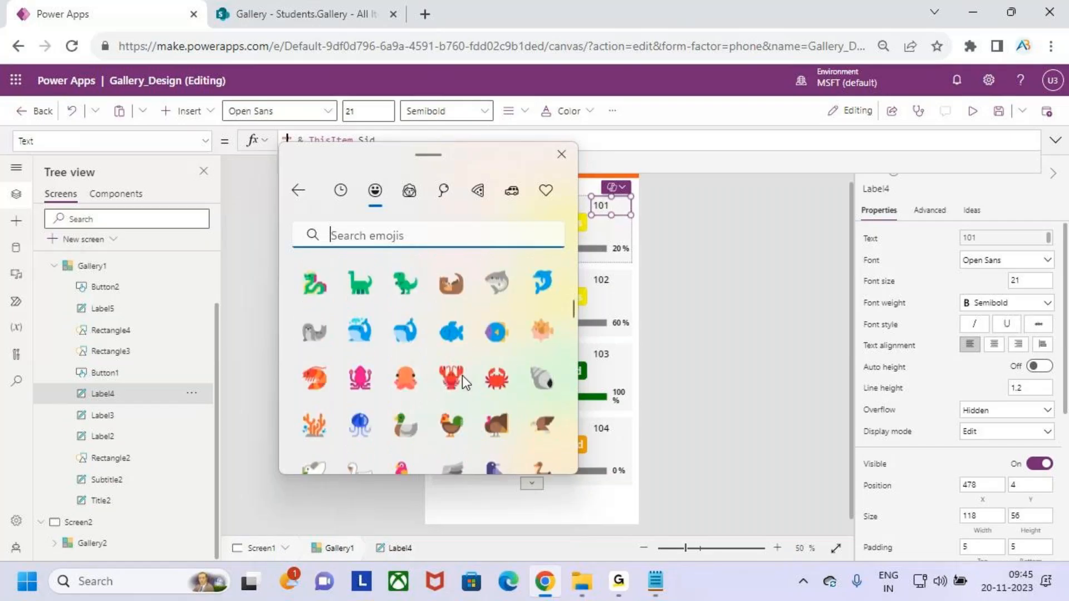
scroll(461, 375, "up", 2)
scroll(460, 376, "down", 4)
scroll(434, 334, "up", 2)
type("tag")
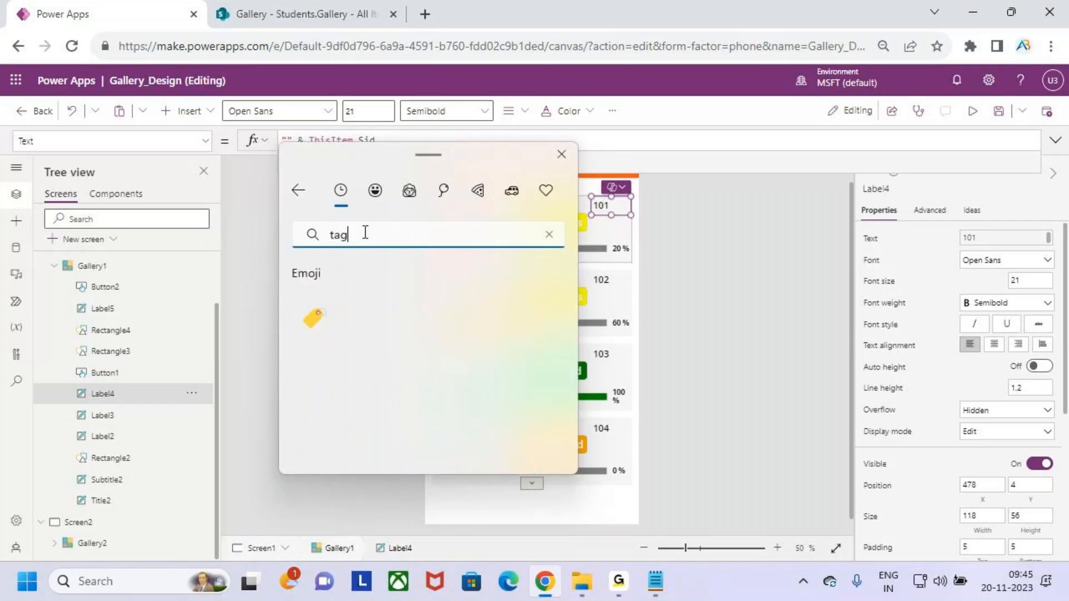
left_click(318, 315)
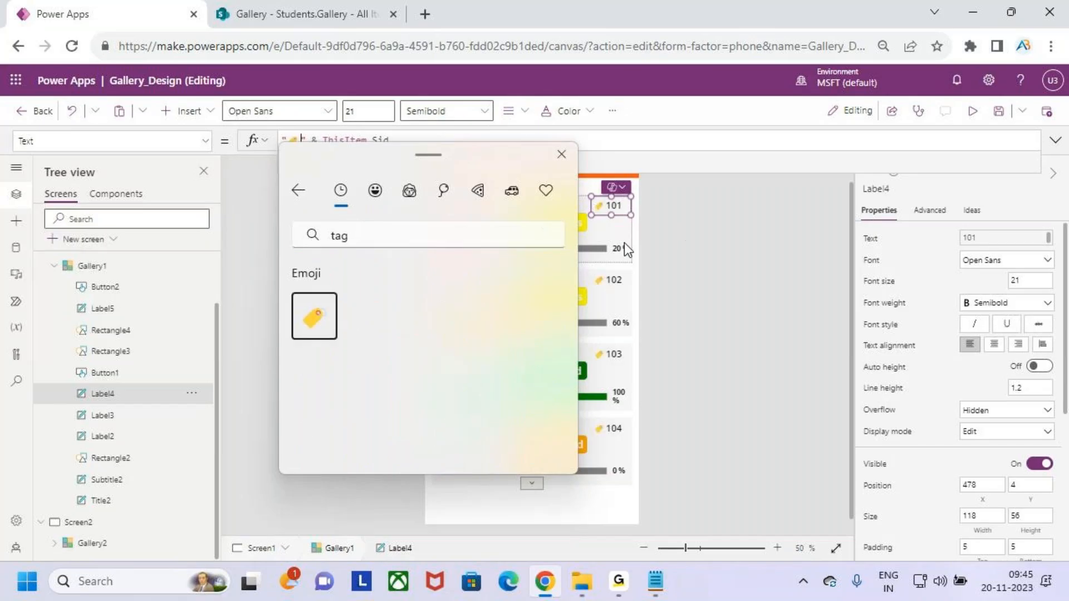
left_click(567, 158)
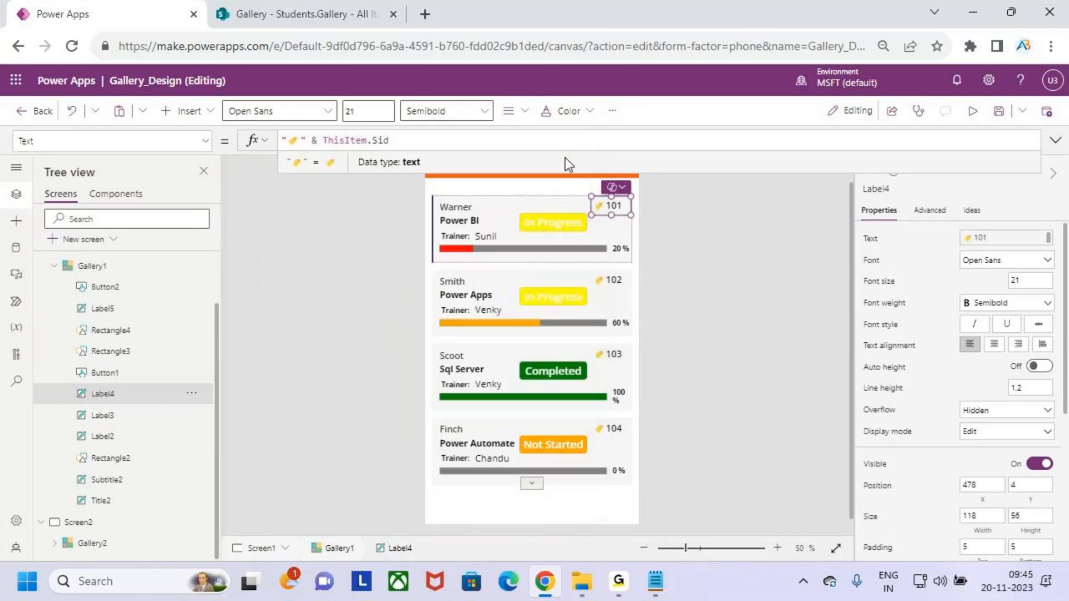
Preview the app and mark the first card's tag-prefixed ID.
left_click(972, 110)
key("ctrl+2")
left_click_drag(596, 203, 618, 201)
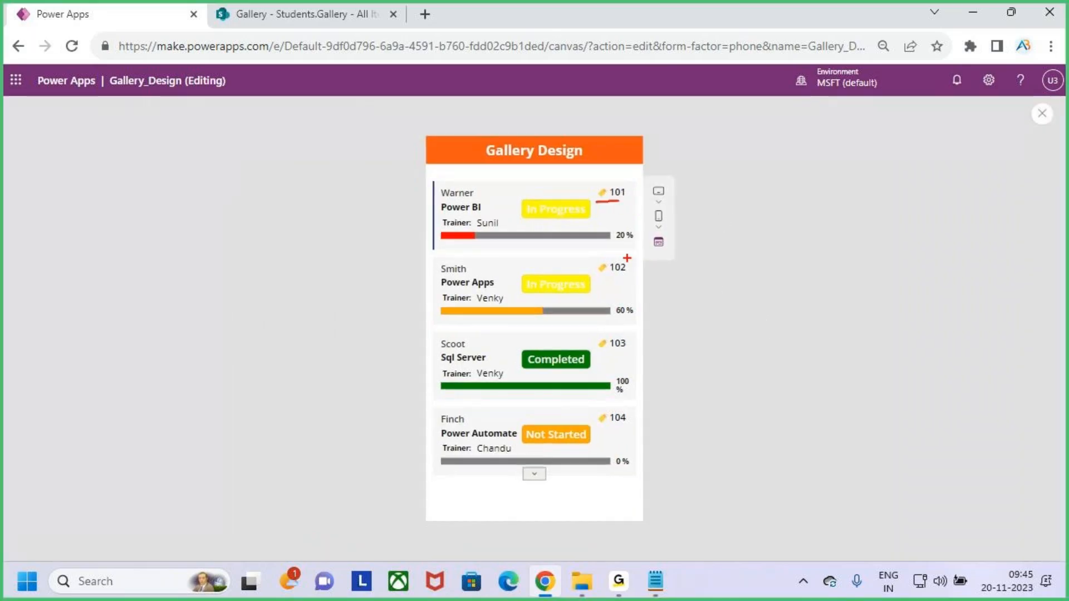
key("Escape")
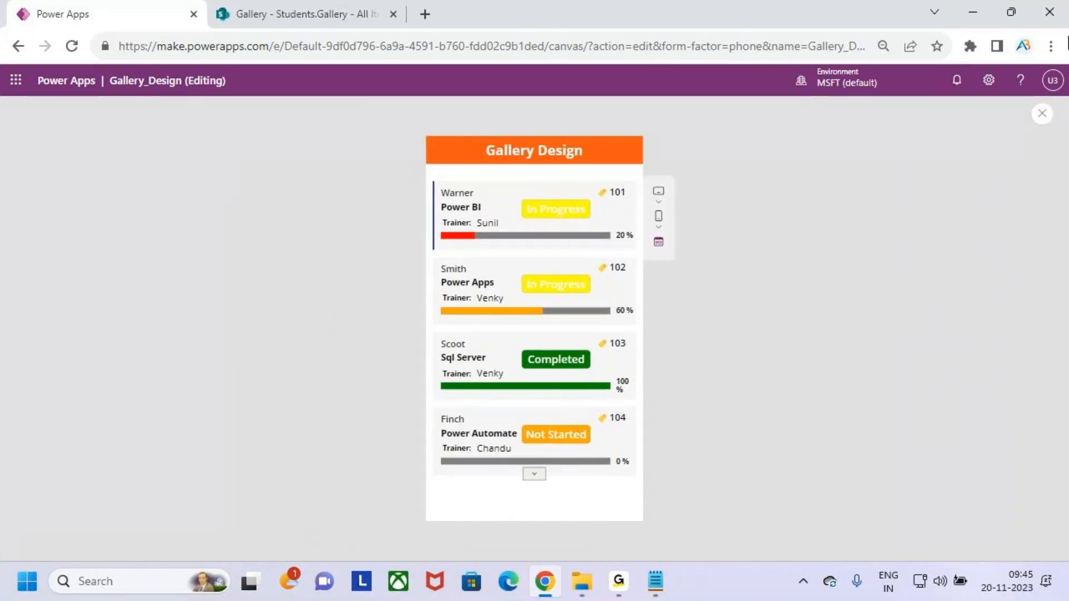
Close the preview, dismiss the 'Did you know?' tip, and mark areas of Screen1's student cards.
left_click(1044, 116)
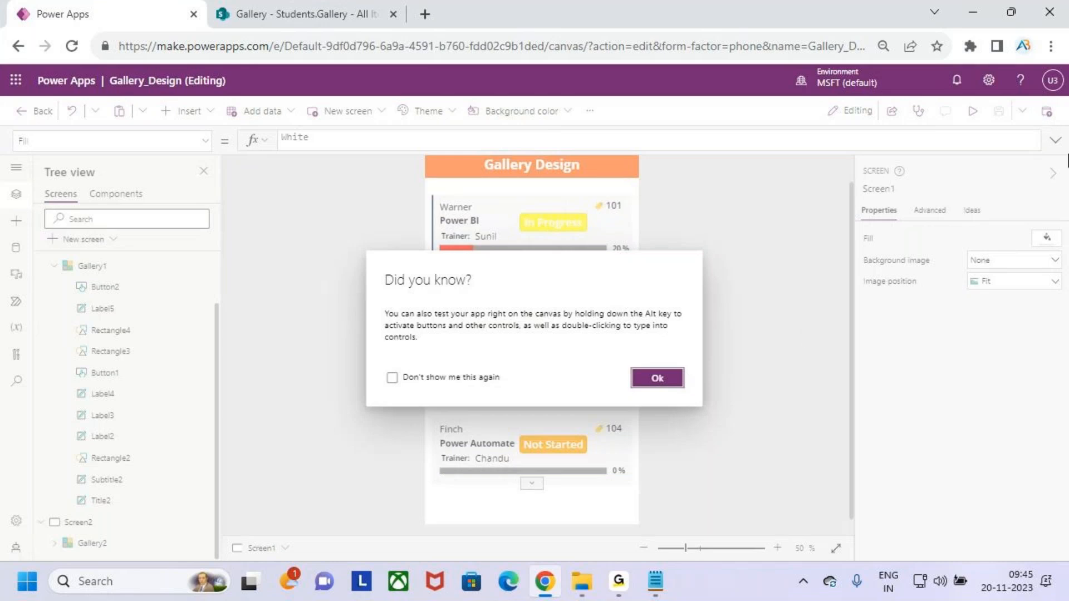
left_click(658, 378)
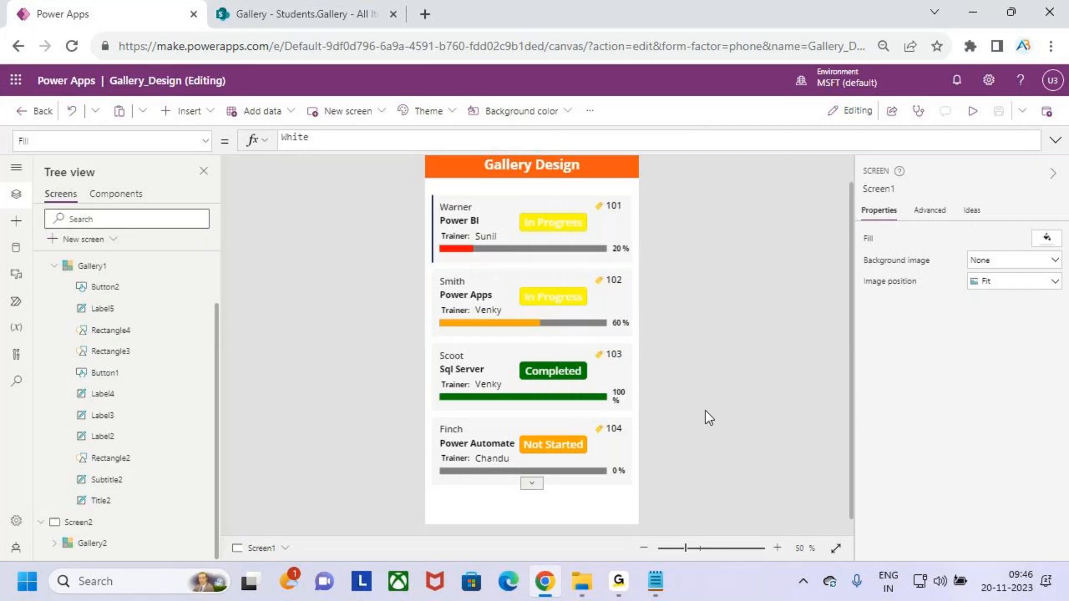
key("ctrl+2")
left_click_drag(430, 190, 607, 255)
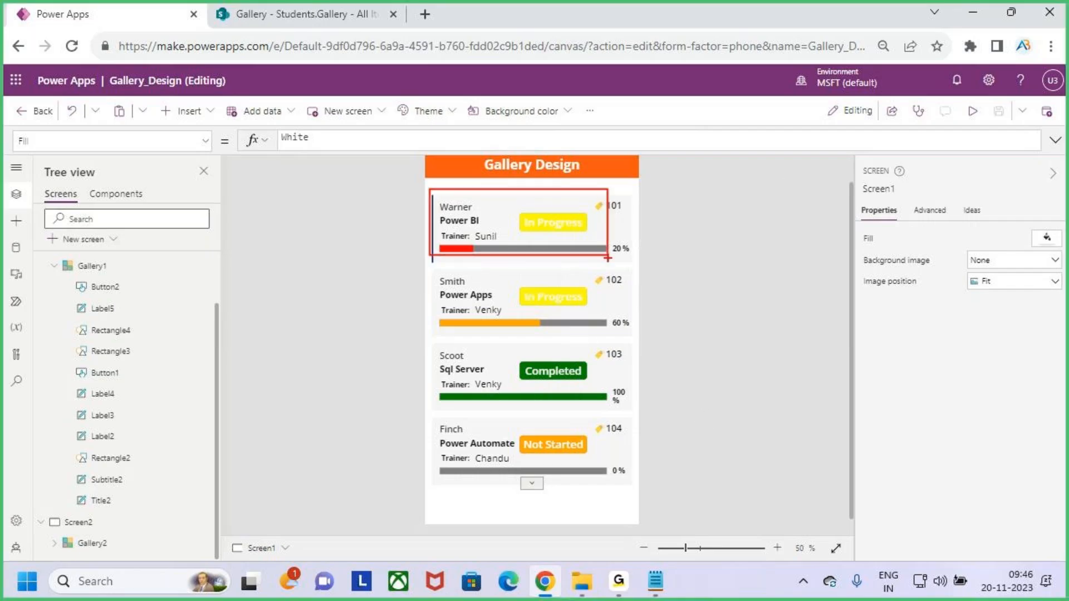
mouse_move(517, 163)
left_mouse_down()
mouse_move(523, 194)
mouse_move(533, 189)
left_mouse_up()
mouse_move(690, 172)
left_mouse_down()
mouse_move(1050, 267)
mouse_move(1050, 282)
mouse_move(1012, 290)
left_mouse_up()
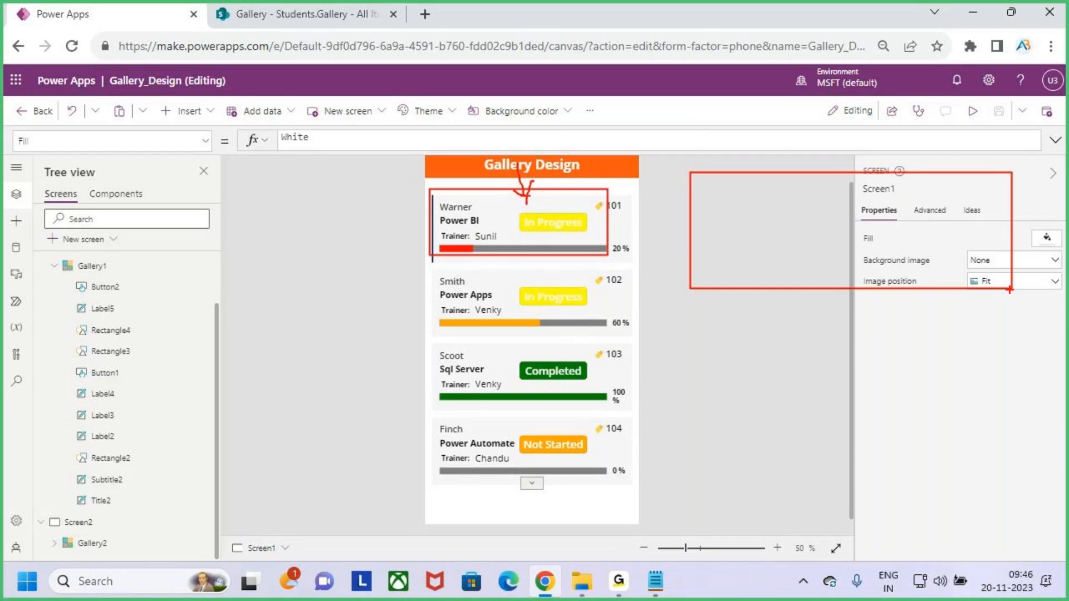
key("Escape")
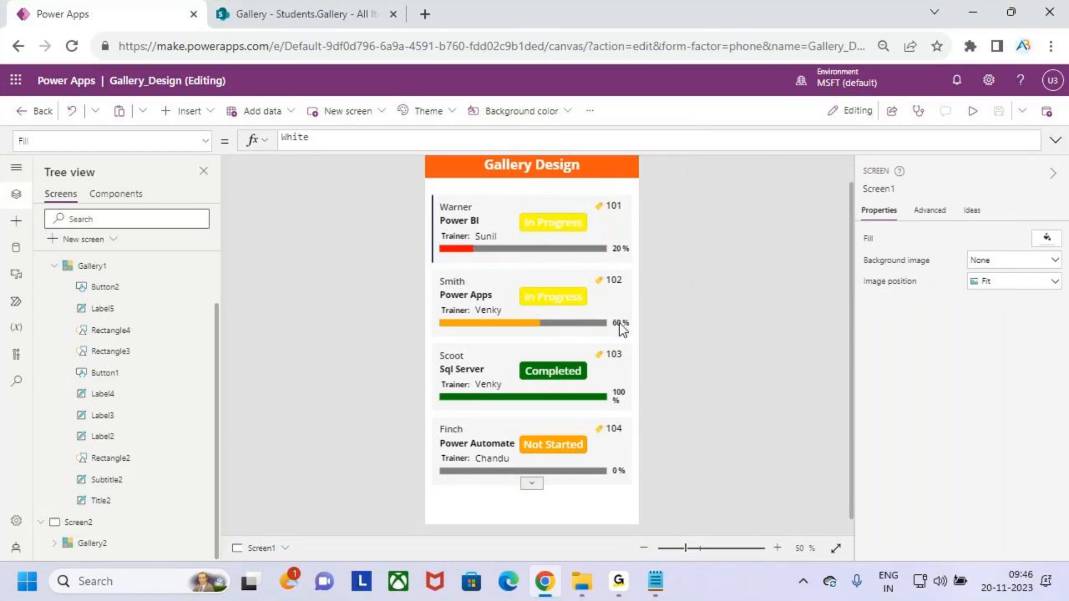